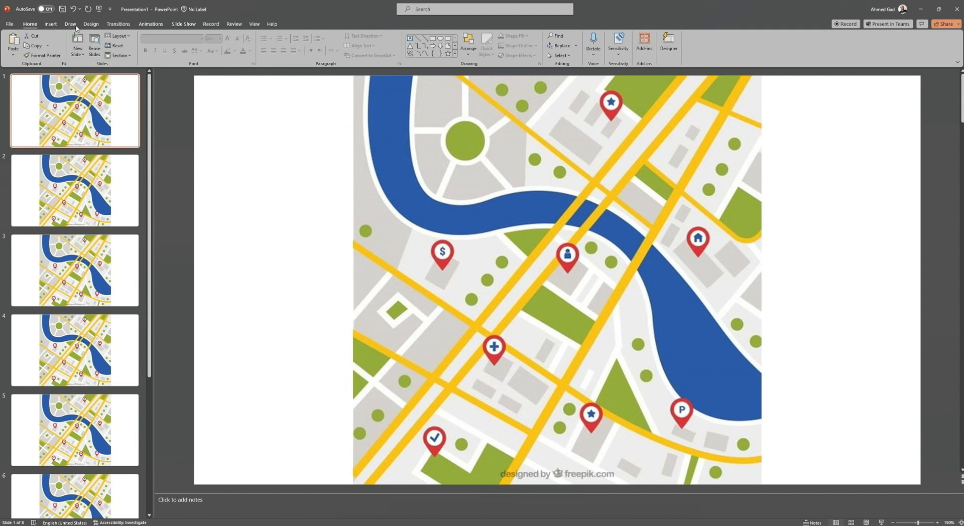
# Step: Trace the river on the first slide's map as a closed freeform shape, about 6.38" high and 7.27" wide
pyautogui.click(48, 24)
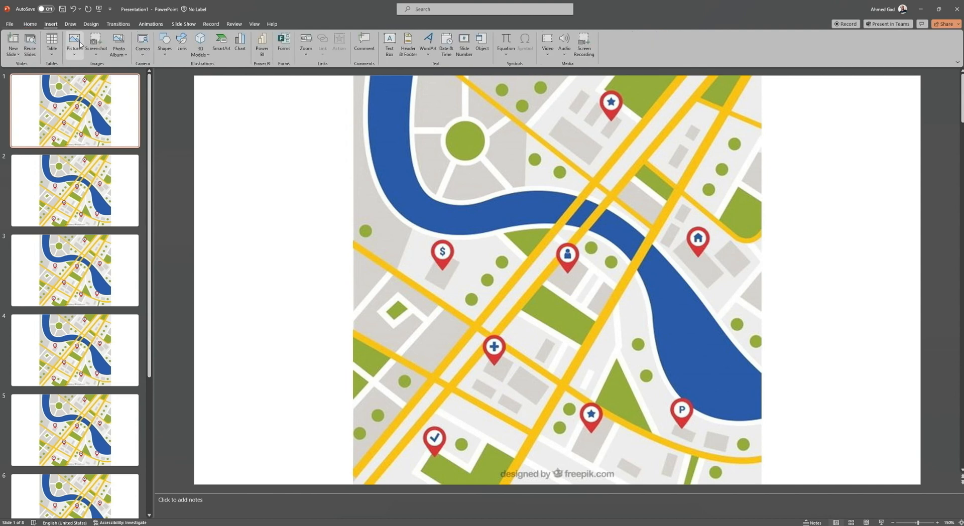
pyautogui.click(167, 58)
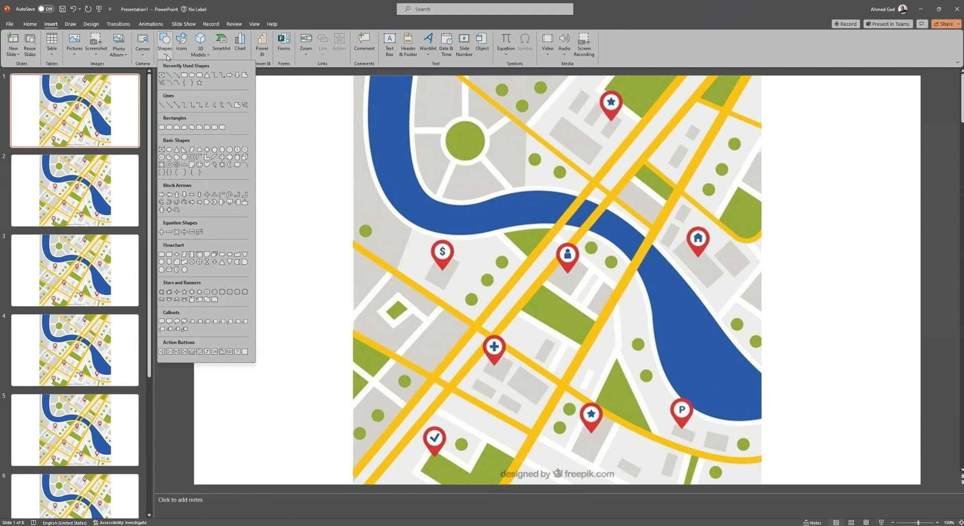
pyautogui.click(237, 105)
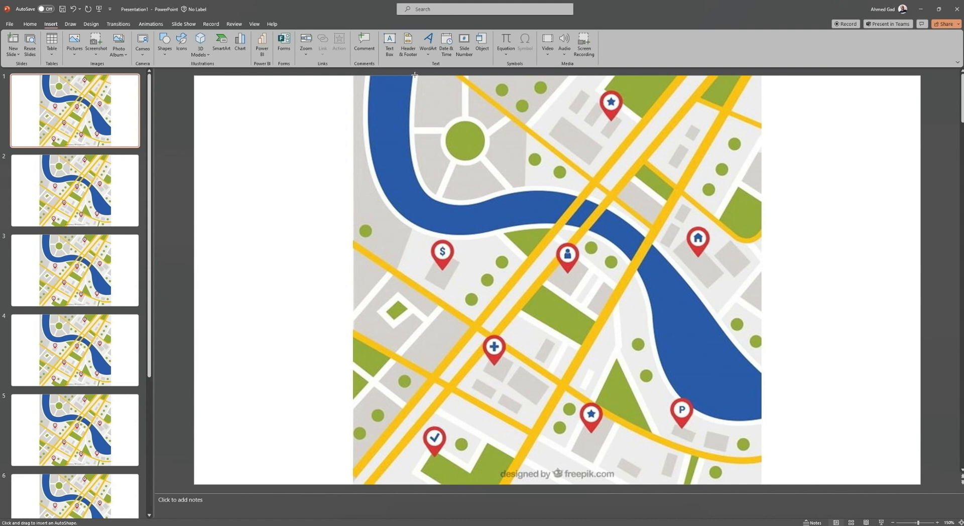
pyautogui.moveTo(415, 76)
pyautogui.mouseDown()
pyautogui.moveTo(411, 141)
pyautogui.moveTo(428, 191)
pyautogui.moveTo(469, 202)
pyautogui.moveTo(525, 188)
pyautogui.moveTo(568, 191)
pyautogui.moveTo(646, 234)
pyautogui.moveTo(710, 304)
pyautogui.moveTo(701, 281)
pyautogui.moveTo(761, 372)
pyautogui.moveTo(761, 421)
pyautogui.moveTo(709, 419)
pyautogui.moveTo(674, 394)
pyautogui.moveTo(633, 266)
pyautogui.moveTo(605, 242)
pyautogui.moveTo(540, 226)
pyautogui.moveTo(439, 236)
pyautogui.moveTo(396, 217)
pyautogui.moveTo(368, 163)
pyautogui.moveTo(368, 76)
pyautogui.mouseUp()
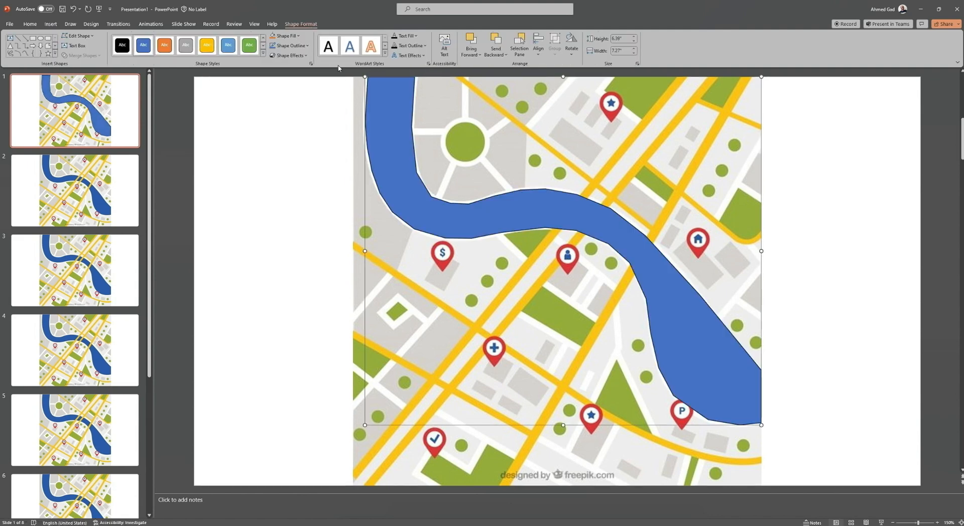
# Step: Give the river shape a solid white outline
pyautogui.click(311, 64)
pyautogui.click(876, 131)
pyautogui.click(945, 174)
pyautogui.click(905, 194)
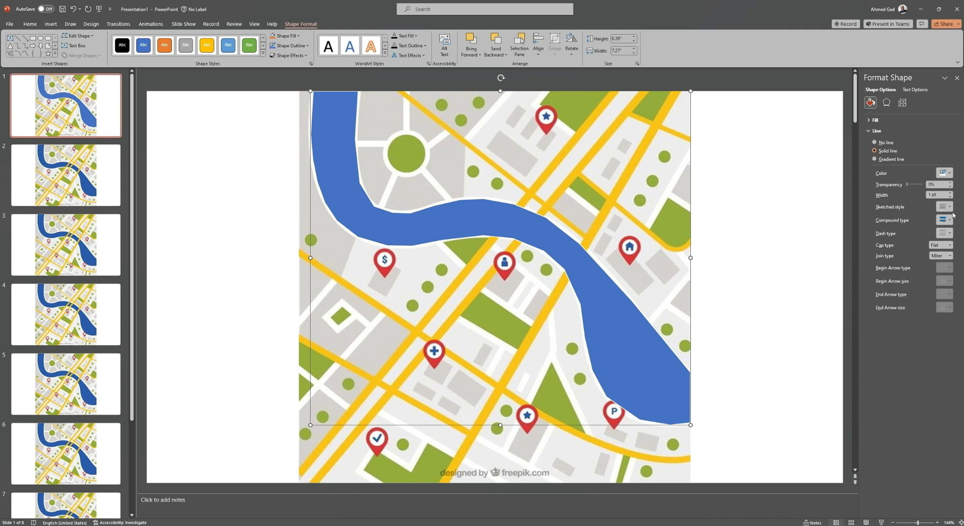
pyautogui.click(869, 121)
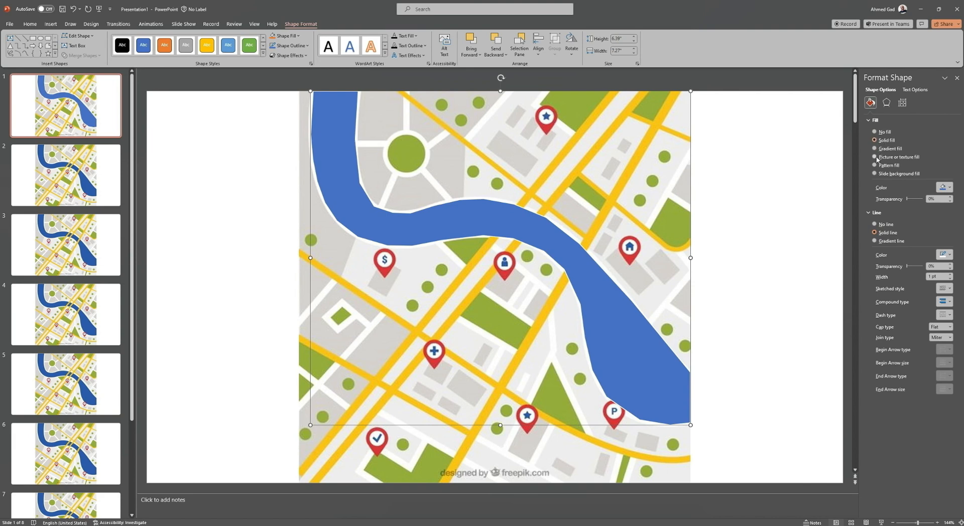
pyautogui.click(950, 188)
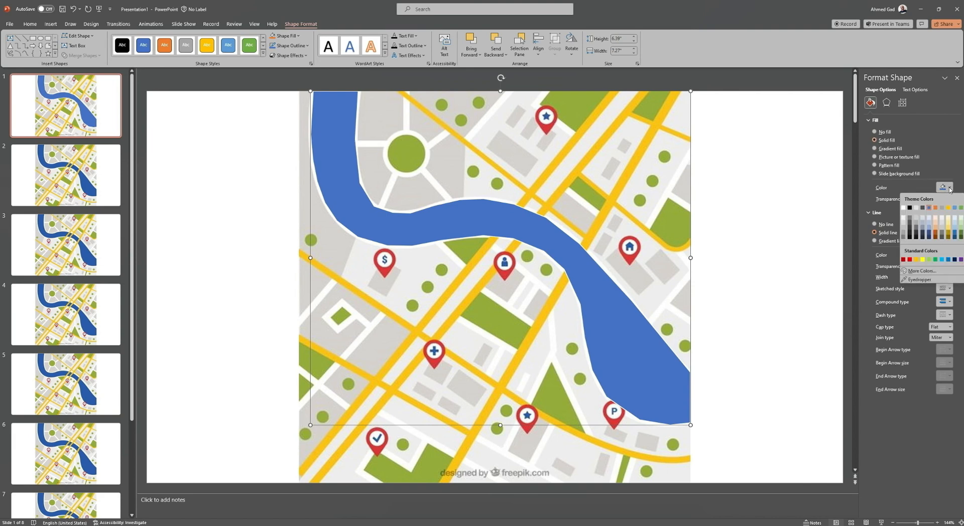
pyautogui.click(921, 280)
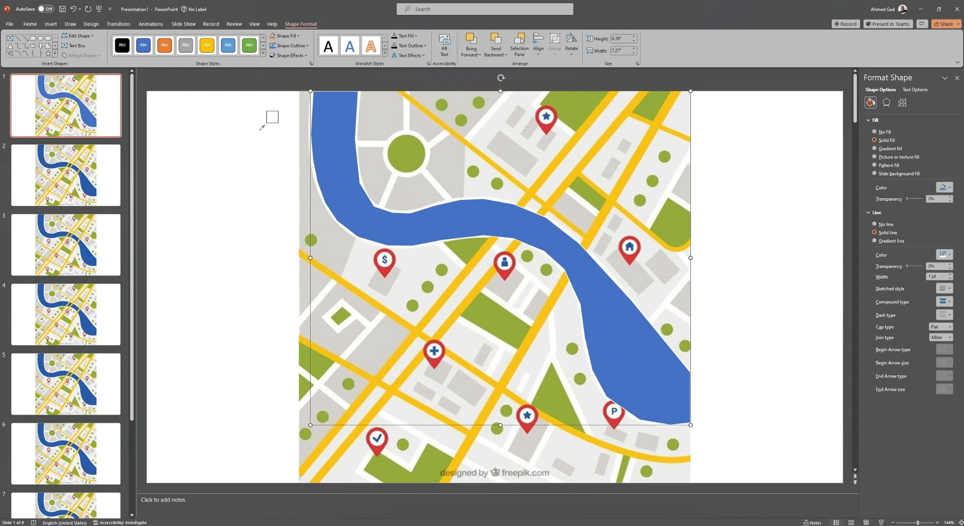
# Step: On slide 2, draw a freeform line along the leftmost long diagonal road, about 7.3" high and 6.01" wide
pyautogui.click(108, 190)
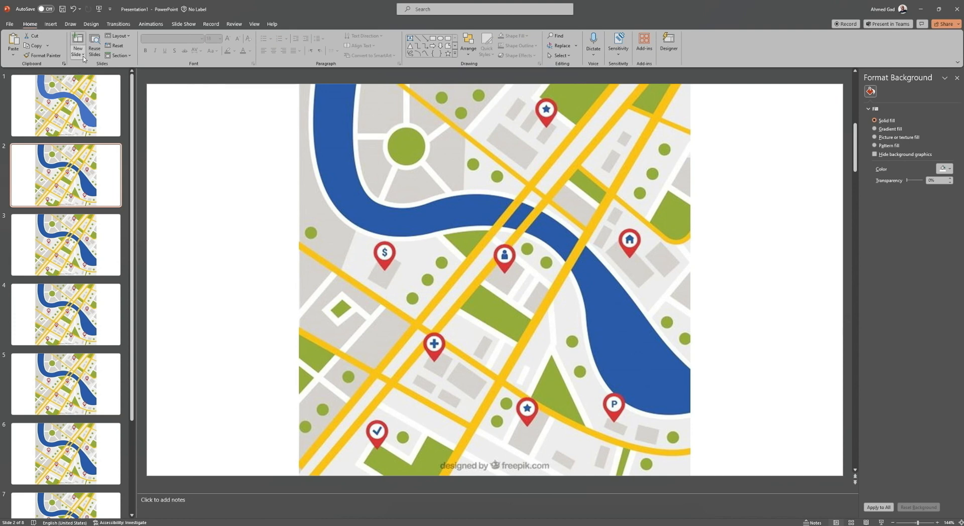
pyautogui.click(43, 27)
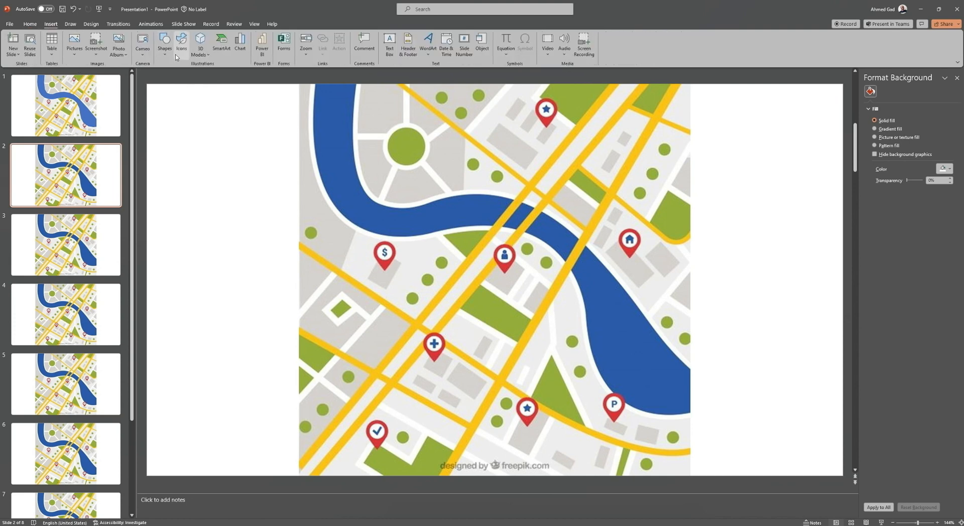
pyautogui.click(165, 55)
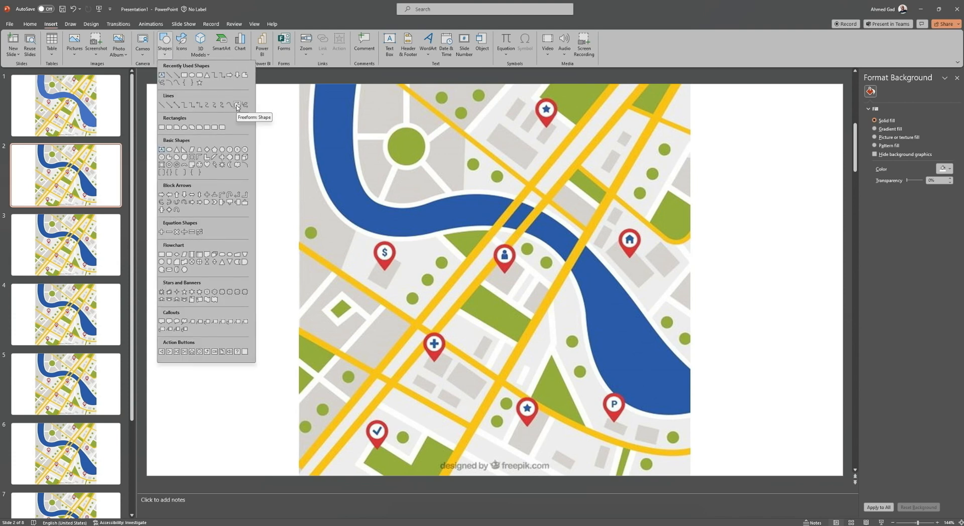
pyautogui.click(237, 106)
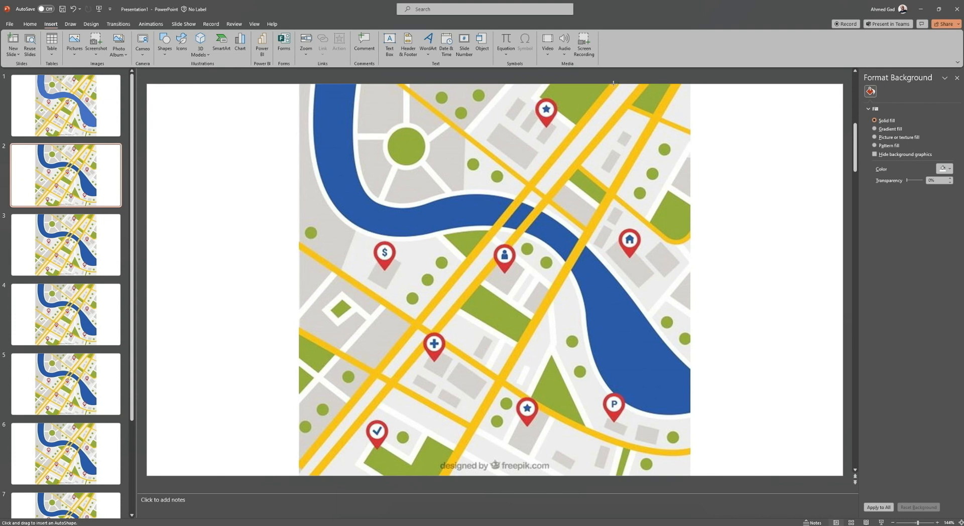
pyautogui.moveTo(614, 83); pyautogui.dragTo(300, 464)
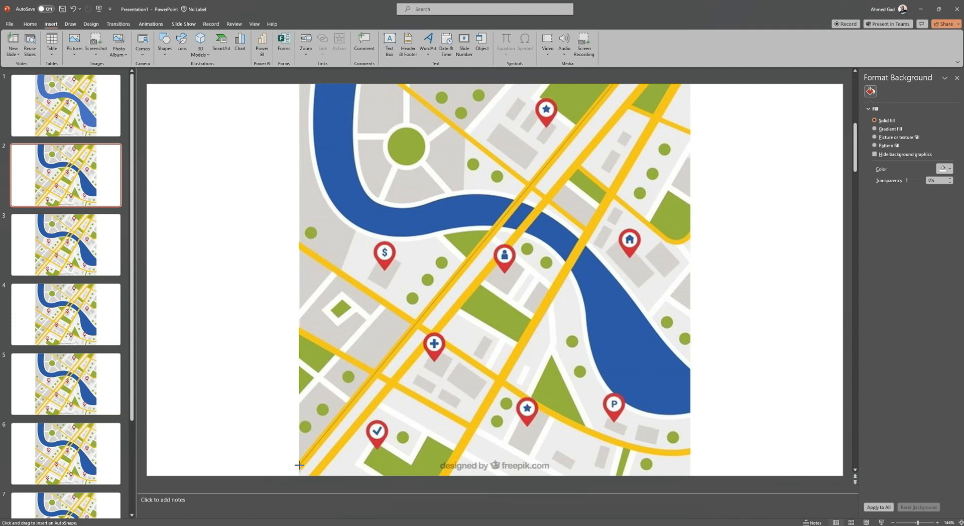
pyautogui.moveTo(299, 465); pyautogui.dragTo(300, 465)
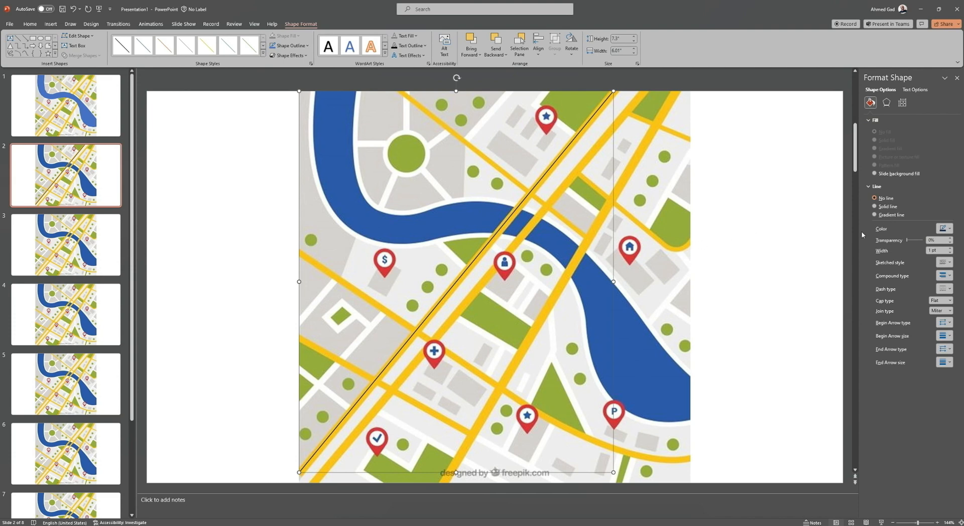
pyautogui.click(951, 230)
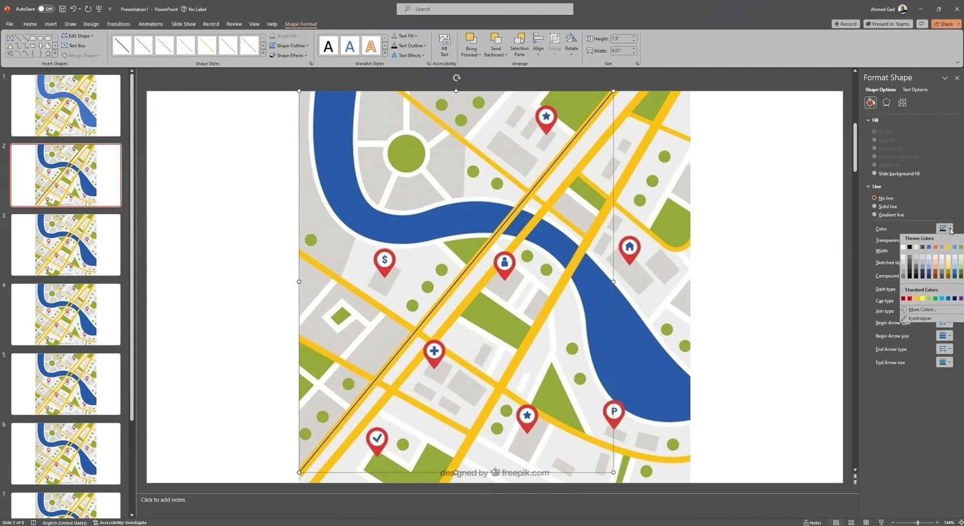
pyautogui.click(920, 320)
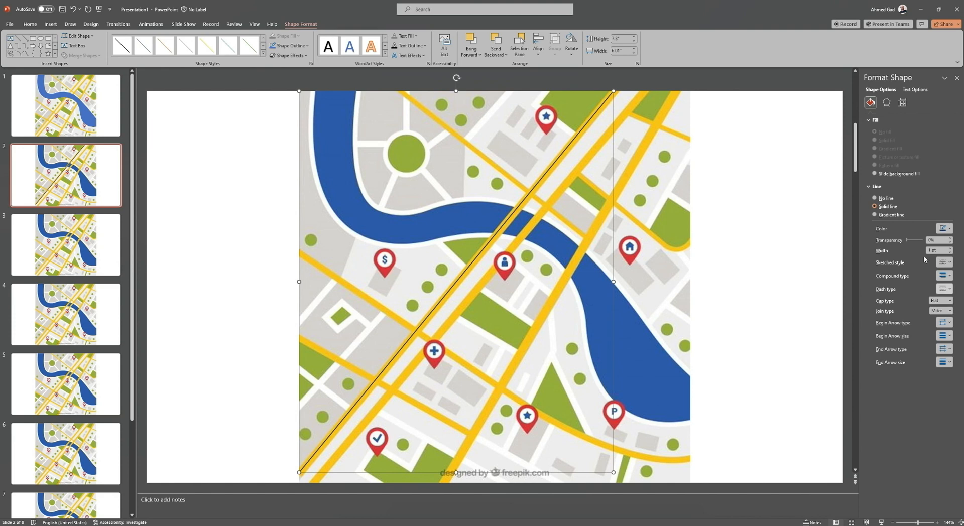
pyautogui.press('Escape')
# Step: Color the diagonal road line orange and set its width to 10.75 pt
pyautogui.click(951, 227)
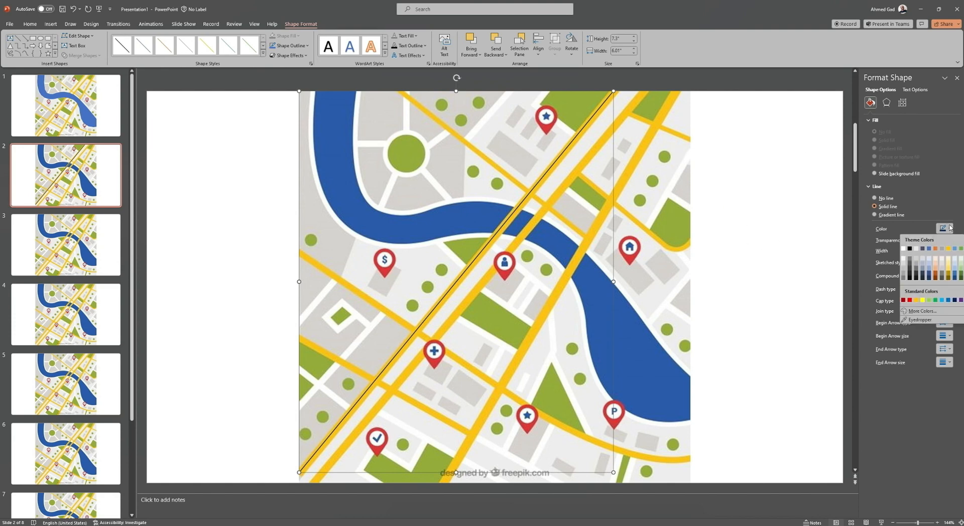
pyautogui.click(938, 250)
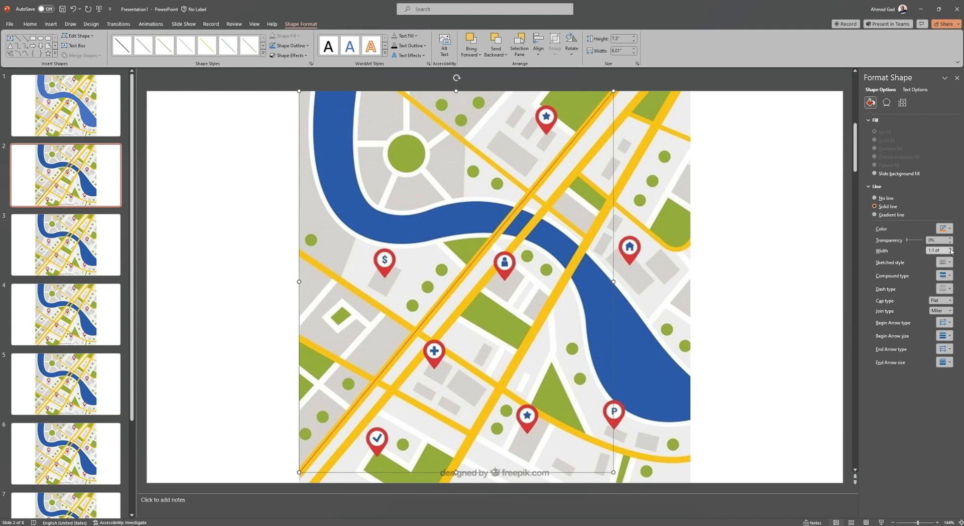
pyautogui.click(951, 249)
pyautogui.click(951, 249)
pyautogui.click(951, 248)
pyautogui.click(951, 249)
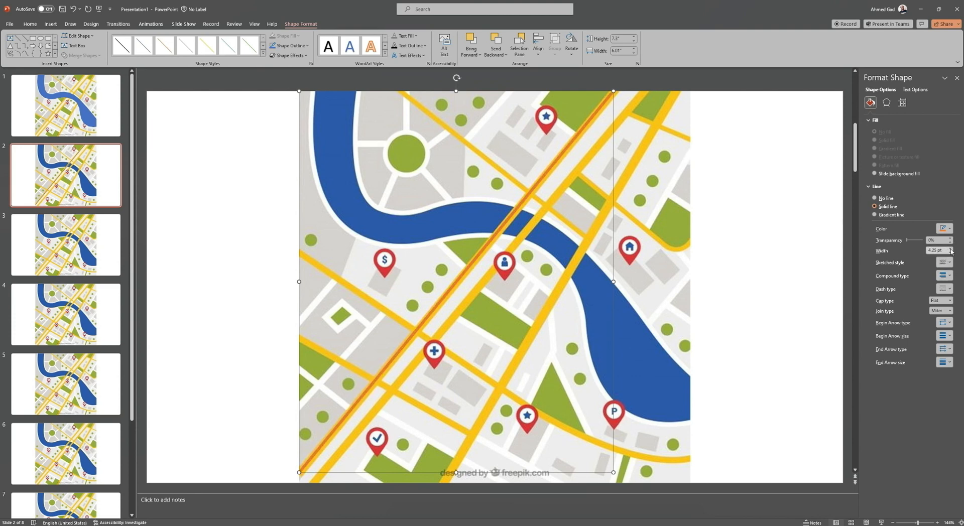
pyautogui.click(951, 248)
pyautogui.click(951, 249)
pyautogui.click(951, 249)
pyautogui.click(951, 249)
pyautogui.click(950, 249)
pyautogui.click(950, 249)
pyautogui.click(951, 249)
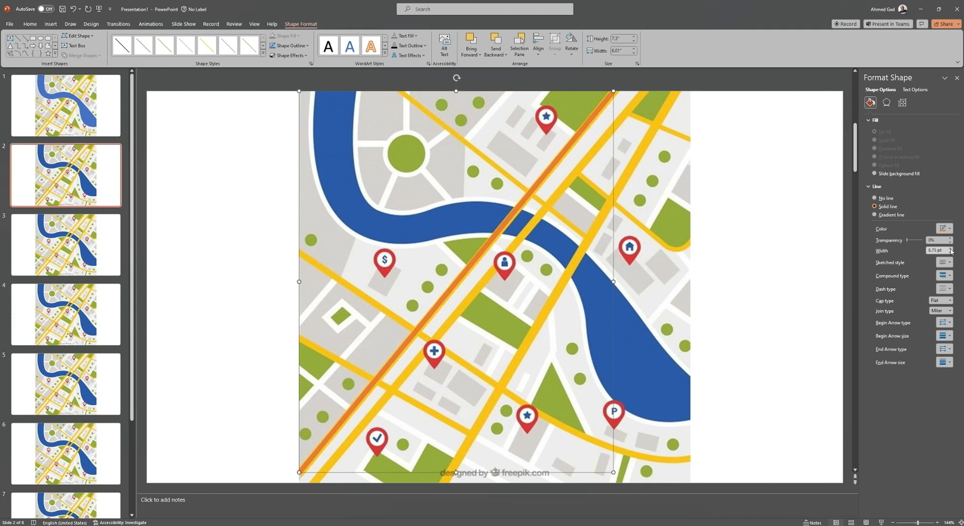
pyautogui.click(951, 249)
pyautogui.click(951, 250)
pyautogui.click(951, 249)
pyautogui.click(951, 249)
pyautogui.click(951, 249)
pyautogui.click(950, 249)
pyautogui.click(950, 249)
pyautogui.click(951, 249)
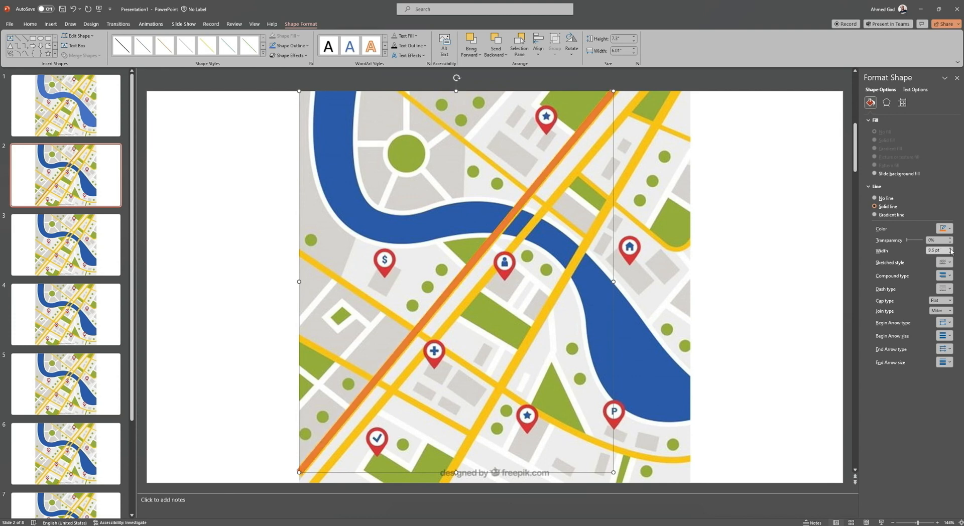
pyautogui.click(951, 249)
pyautogui.click(951, 249)
pyautogui.click(951, 249)
pyautogui.click(951, 249)
pyautogui.click(951, 249)
pyautogui.click(951, 249)
# Step: Place a copy of the orange line on the parallel road beside it and extend its lower end point to the map's bottom edge
pyautogui.hotkey('ctrl', 'v')
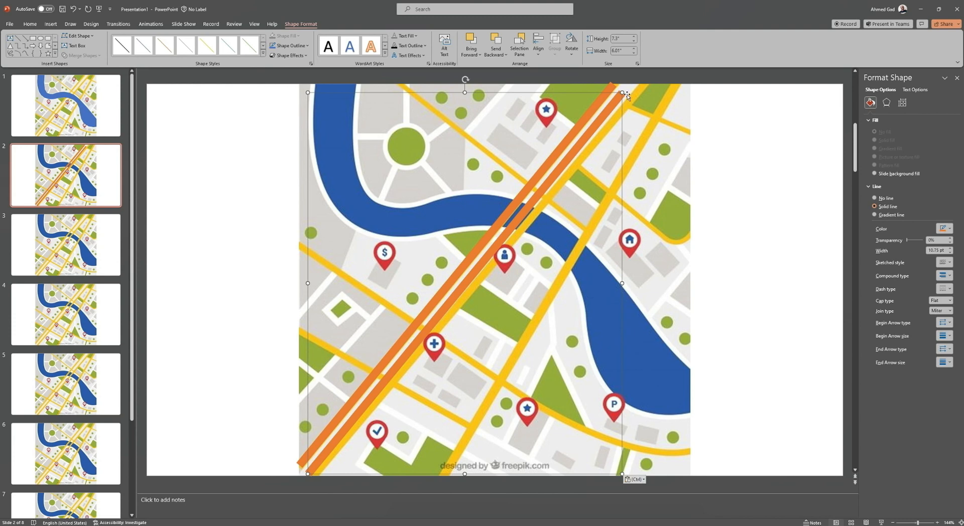
pyautogui.moveTo(615, 106); pyautogui.dragTo(637, 94)
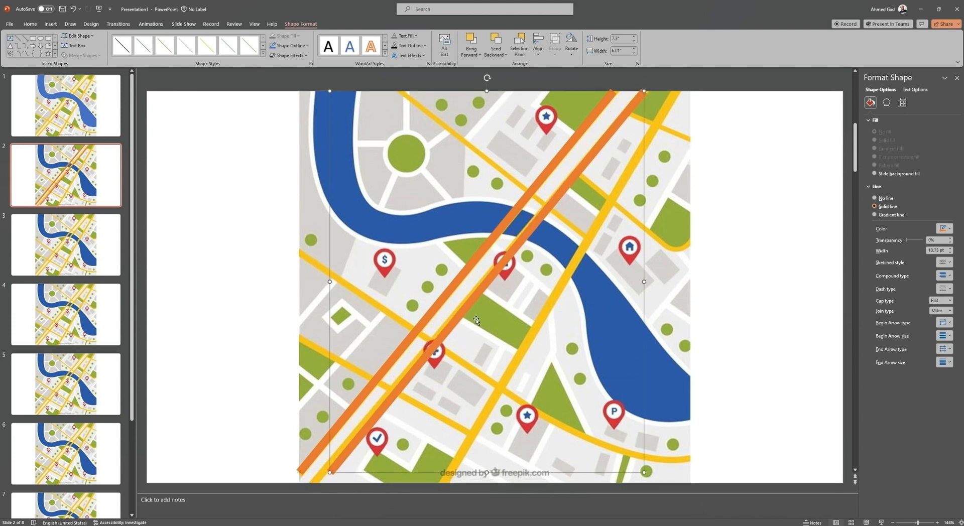
pyautogui.rightClick(364, 431)
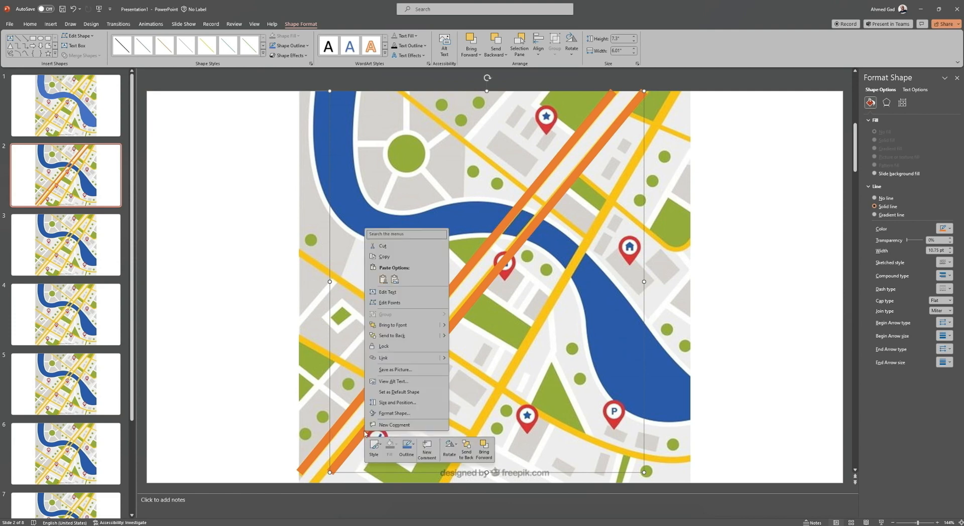
pyautogui.click(390, 301)
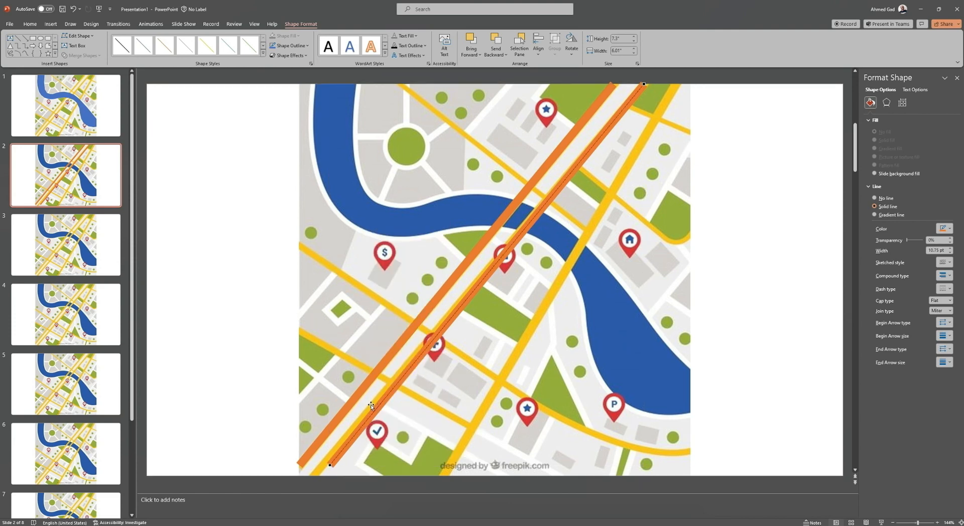
pyautogui.moveTo(330, 466); pyautogui.dragTo(315, 476)
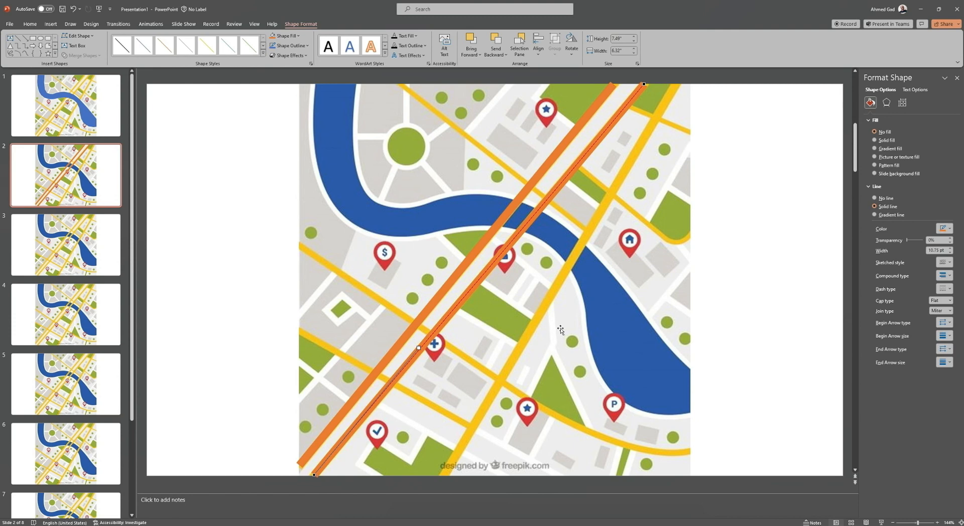
pyautogui.click(759, 308)
# Step: Try to duplicate the second orange line and reshape its points to follow the steeper diagonal road
pyautogui.click(495, 261)
pyautogui.hotkey('ctrl', 'd')
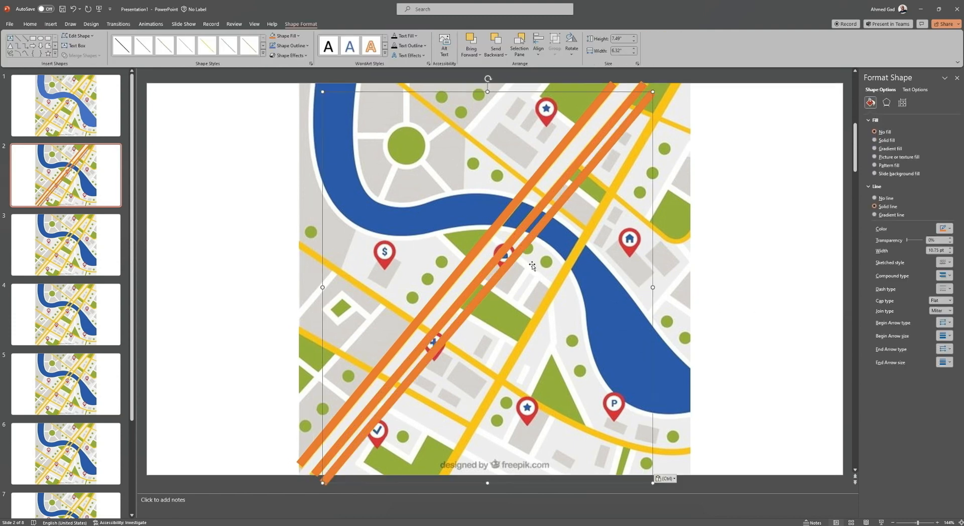
pyautogui.moveTo(501, 273); pyautogui.dragTo(524, 264)
pyautogui.rightClick(443, 360)
pyautogui.click(465, 231)
pyautogui.moveTo(346, 475); pyautogui.dragTo(444, 476)
pyautogui.moveTo(548, 349); pyautogui.dragTo(530, 339)
pyautogui.click(676, 85)
pyautogui.moveTo(571, 211); pyautogui.dragTo(589, 225)
pyautogui.click(444, 476)
pyautogui.moveTo(530, 338); pyautogui.dragTo(528, 337)
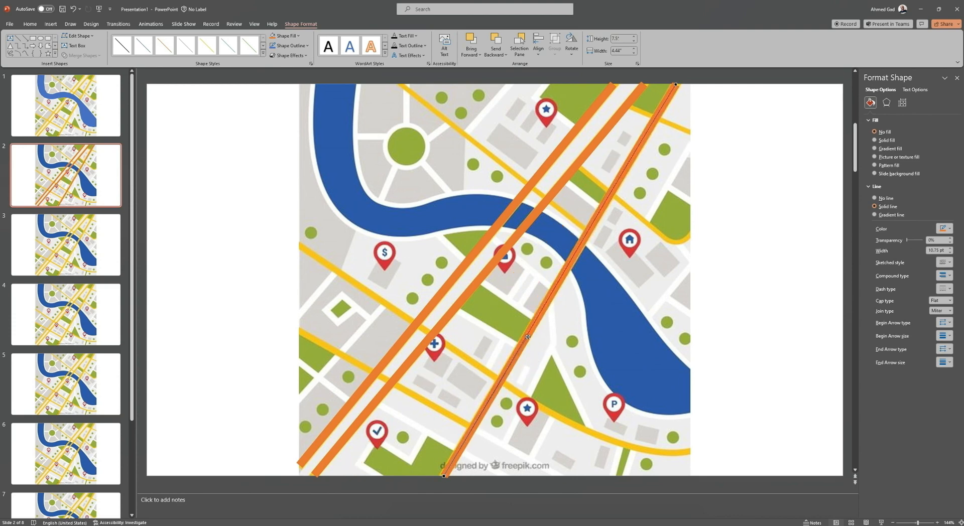
pyautogui.click(738, 312)
# Step: Undo the extra pasted line and delete the orange line on the steeper diagonal road
pyautogui.hotkey('ctrl', 'v')
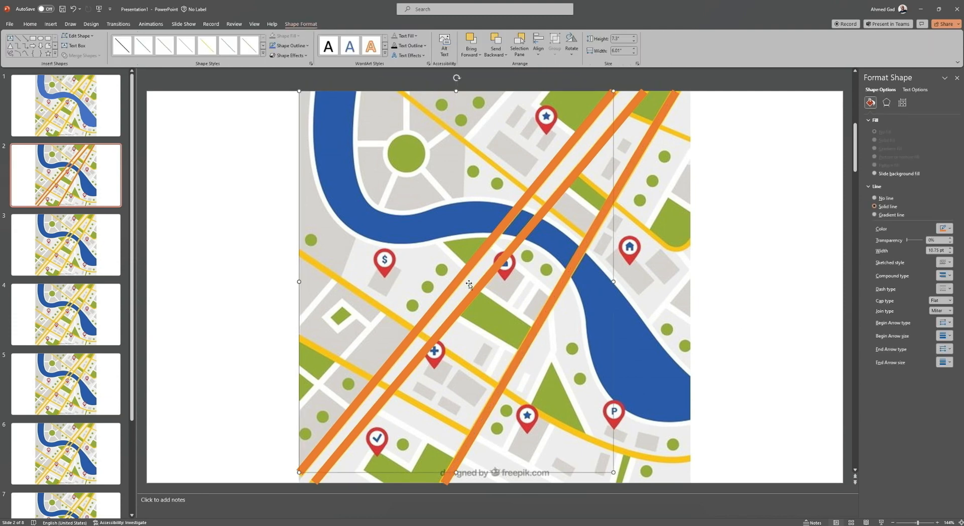
pyautogui.hotkey('ctrl', 'z')
pyautogui.click(523, 345)
pyautogui.press('Delete')
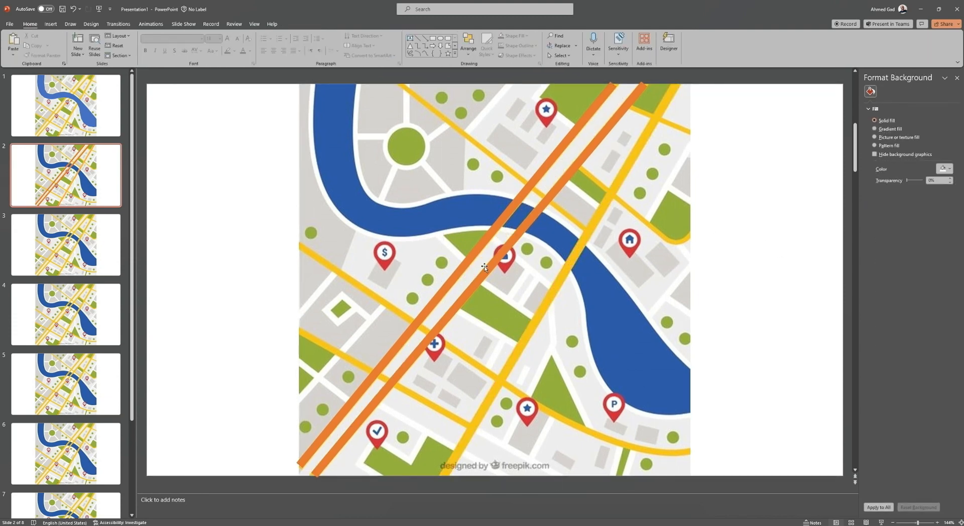
# Step: Copy the second orange line, rotate it onto the steeper diagonal road and fit its lower end to the map's bottom edge
pyautogui.click(506, 247)
pyautogui.hotkey('ctrl', 'c')
pyautogui.hotkey('ctrl', 'v')
pyautogui.moveTo(535, 247); pyautogui.dragTo(554, 281)
pyautogui.moveTo(512, 102); pyautogui.dragTo(508, 102)
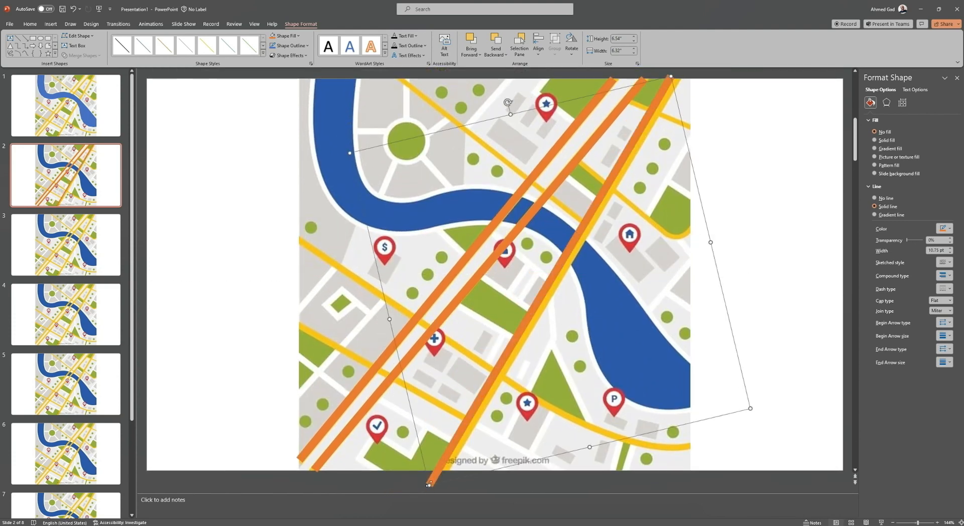
pyautogui.moveTo(429, 486); pyautogui.dragTo(444, 472)
pyautogui.press('Right')
# Step: Copy the steeper road's line and rotate it onto the upper cross road that starts at the map's top edge
pyautogui.hotkey('ctrl', 'c')
pyautogui.hotkey('ctrl', 'v')
pyautogui.moveTo(541, 335); pyautogui.dragTo(435, 333)
pyautogui.moveTo(422, 113); pyautogui.dragTo(638, 270)
pyautogui.moveTo(503, 318); pyautogui.dragTo(619, 261)
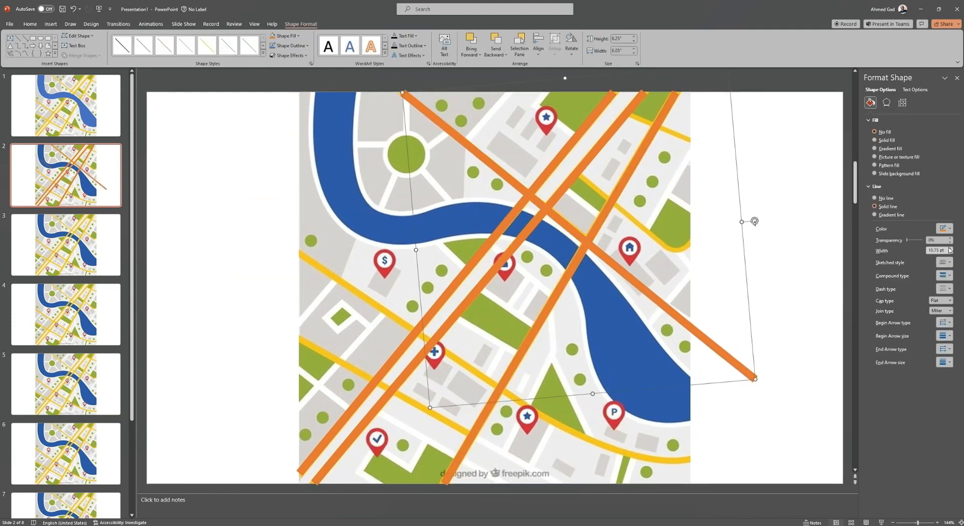
# Step: Reduce the cross road line's width to 6.25 pt and shorten it to span from the map's top edge to the steeper road
pyautogui.click(950, 252)
pyautogui.moveTo(756, 380); pyautogui.dragTo(589, 232)
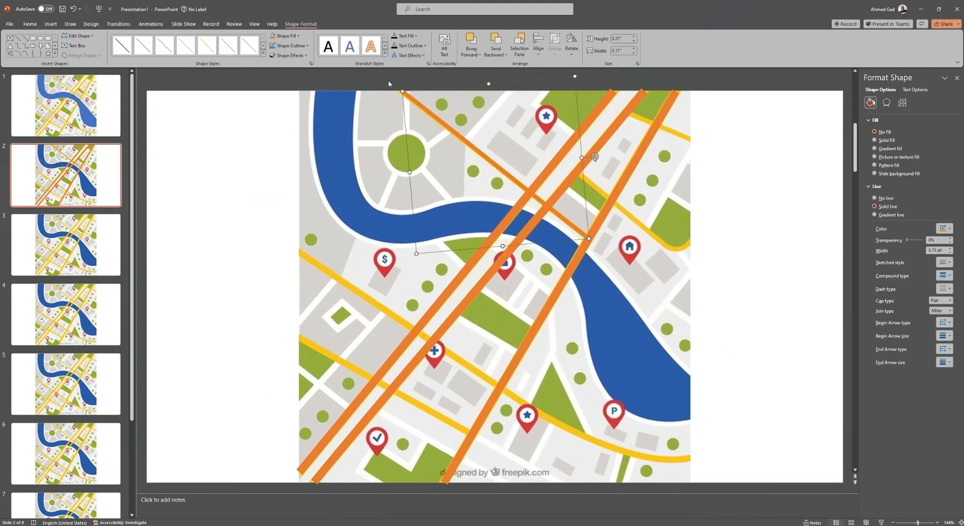
pyautogui.moveTo(402, 91); pyautogui.dragTo(401, 85)
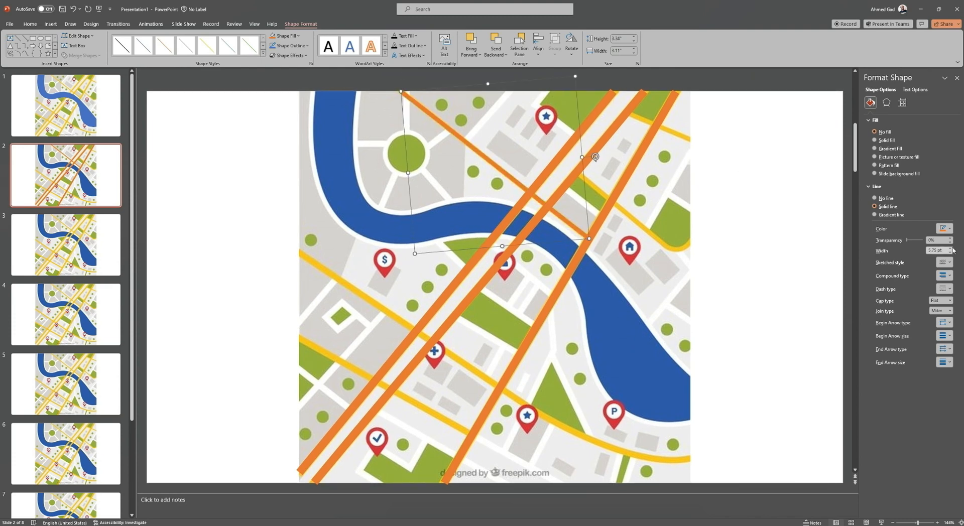
# Step: Copy the upper cross road's line onto the long curved road below the river and fit its start to the map's left edge
pyautogui.hotkey('ctrl', 'c')
pyautogui.hotkey('ctrl', 'v')
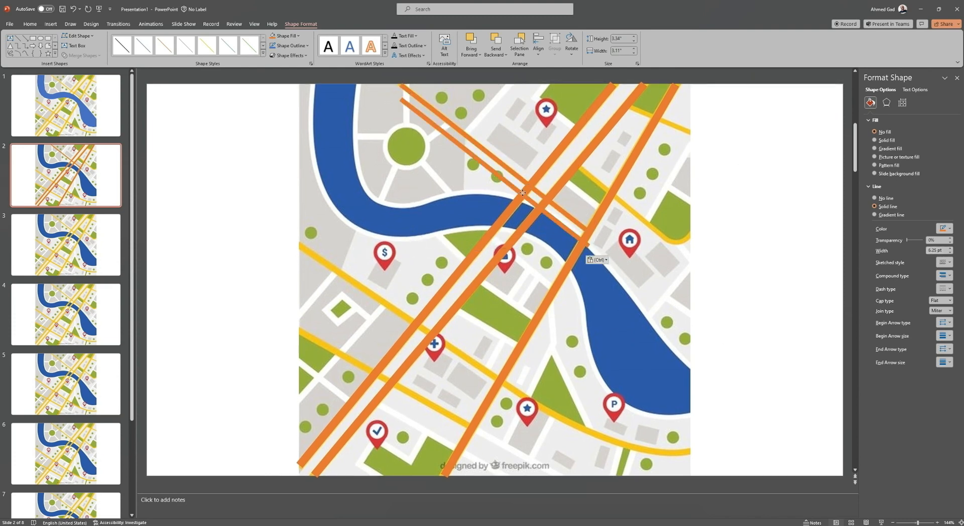
pyautogui.moveTo(521, 179); pyautogui.dragTo(421, 340)
pyautogui.moveTo(490, 393); pyautogui.dragTo(537, 404)
pyautogui.rightClick(427, 328)
pyautogui.click(440, 325)
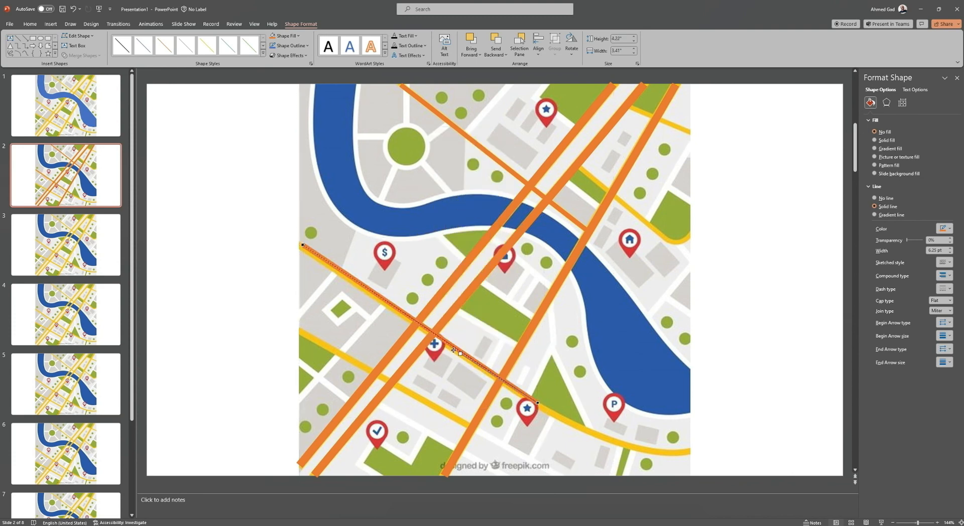
pyautogui.moveTo(303, 246); pyautogui.dragTo(300, 247)
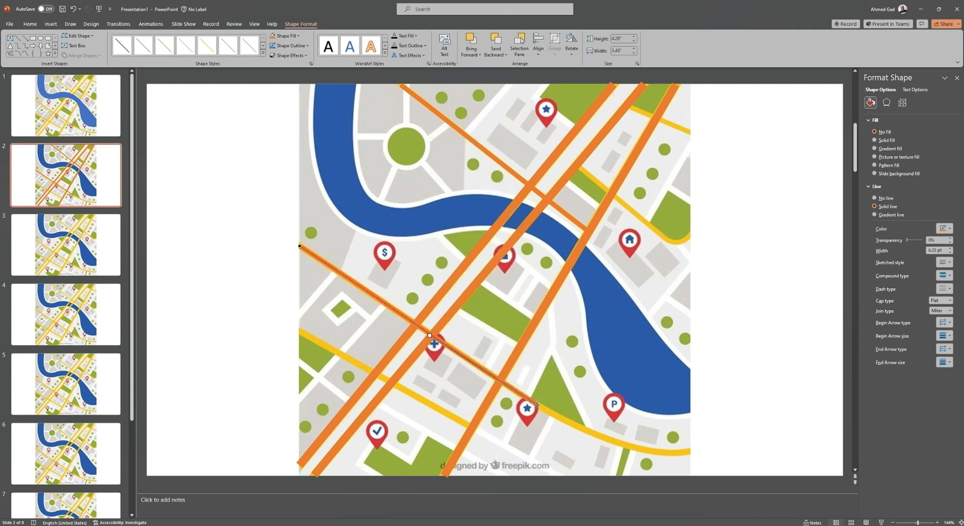
# Step: Add a point to the long road's line, extend it to the map's right edge and curve the added segment along the road
pyautogui.rightClick(530, 400)
pyautogui.click(542, 406)
pyautogui.moveTo(537, 406); pyautogui.dragTo(688, 452)
pyautogui.moveTo(636, 435); pyautogui.dragTo(614, 454)
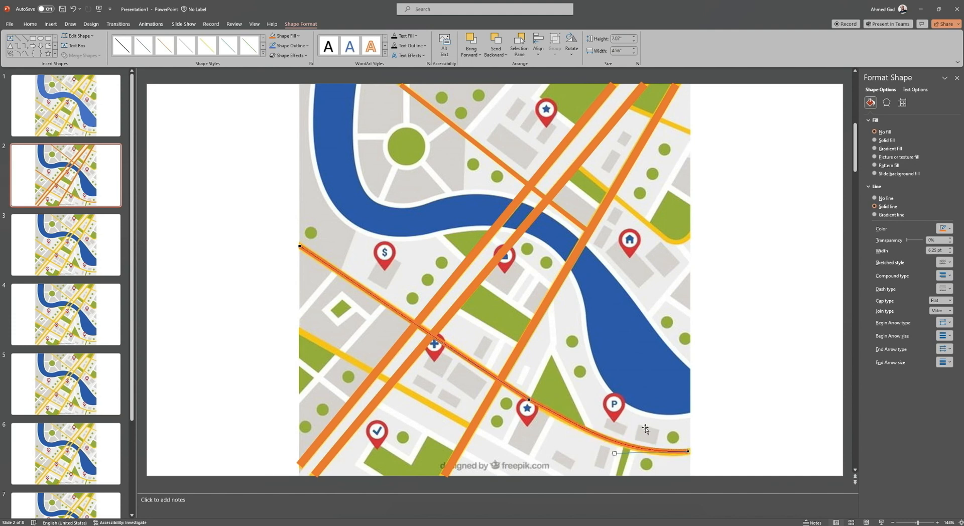
pyautogui.click(735, 430)
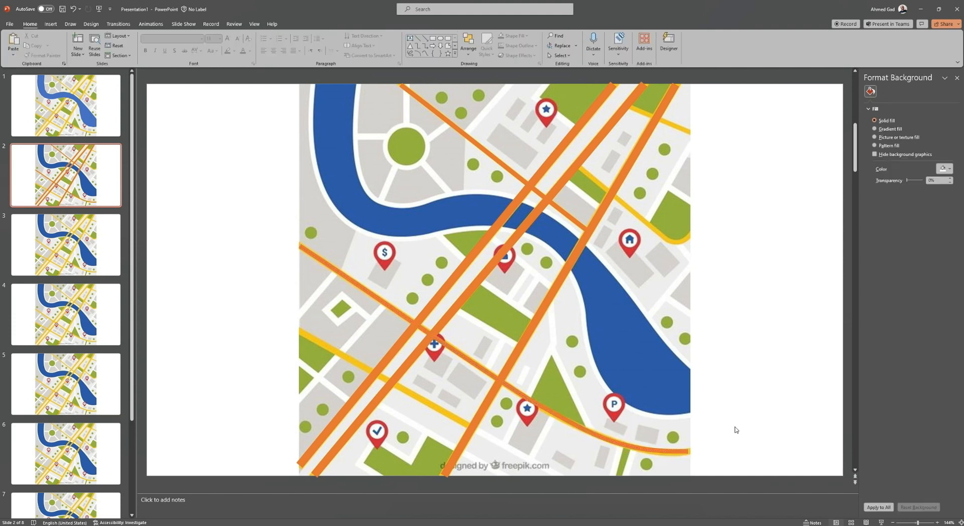
# Step: Paste another copy of the line onto the lower cross road, spanning from the map's left edge to the steeper diagonal road
pyautogui.click(425, 304)
pyautogui.hotkey('ctrl', 'v')
pyautogui.moveTo(462, 134); pyautogui.dragTo(337, 324)
pyautogui.moveTo(286, 284); pyautogui.dragTo(299, 331)
# Step: Set the lower cross road line's width to 9 pt
pyautogui.click(871, 102)
pyautogui.click(950, 248)
pyautogui.click(950, 248)
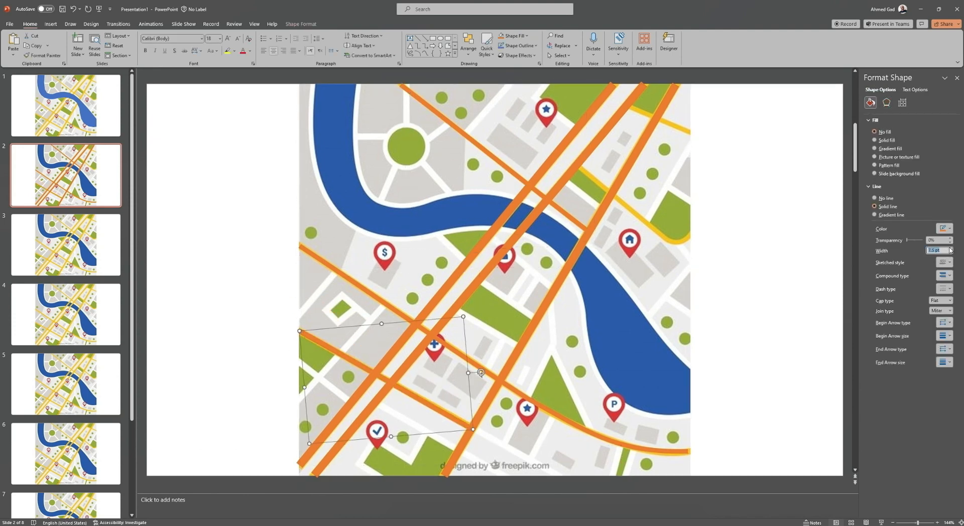
pyautogui.click(949, 249)
pyautogui.click(950, 249)
pyautogui.write('9')
pyautogui.press('Return')
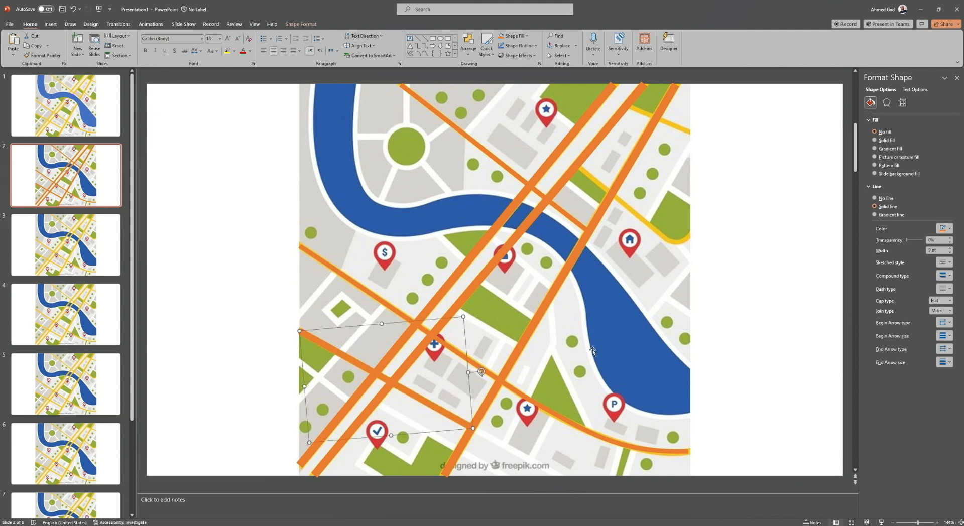
pyautogui.click(560, 417)
# Step: Copy the upper cross road's line onto the hooked road by the home pin and fit its end to the bend
pyautogui.click(502, 164)
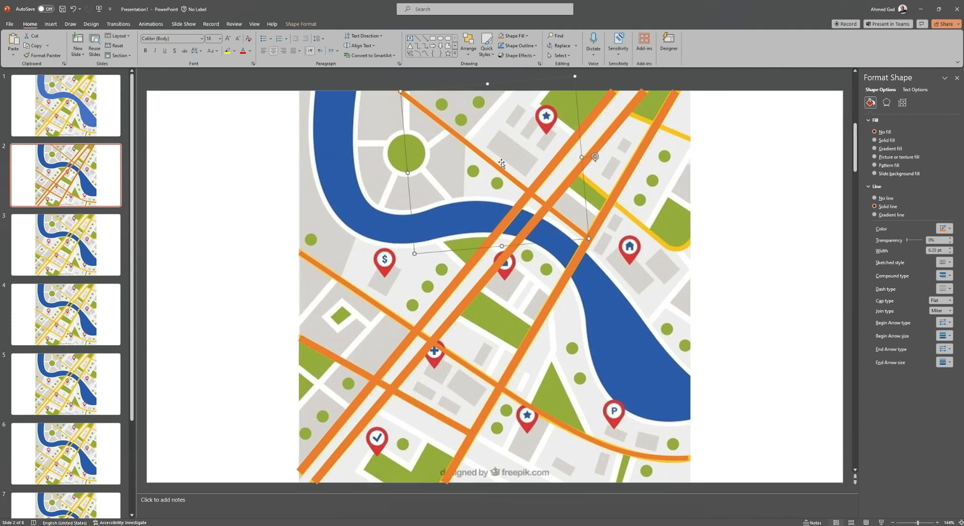
pyautogui.hotkey('ctrl', 'c')
pyautogui.hotkey('ctrl', 'v')
pyautogui.moveTo(502, 165); pyautogui.dragTo(670, 241)
pyautogui.moveTo(765, 315); pyautogui.dragTo(681, 250)
# Step: Edit the points of the hooked road's line so it follows the bend up to the map's right edge
pyautogui.rightClick(663, 237)
pyautogui.rightClick(645, 230)
pyautogui.click(669, 305)
pyautogui.rightClick(663, 234)
pyautogui.click(670, 240)
pyautogui.click(697, 247)
pyautogui.click(685, 238)
pyautogui.moveTo(687, 200); pyautogui.dragTo(688, 199)
pyautogui.rightClick(669, 241)
pyautogui.click(687, 305)
pyautogui.click(660, 233)
pyautogui.moveTo(633, 212); pyautogui.dragTo(636, 216)
pyautogui.click(745, 253)
# Step: Set the long curved road line's width to 9 pt
pyautogui.click(351, 284)
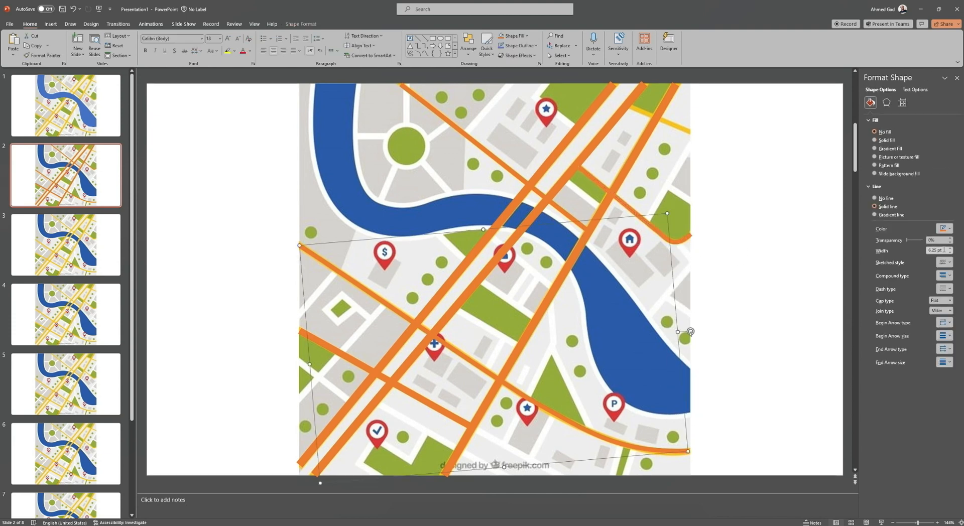
pyautogui.click(944, 250)
pyautogui.click(790, 346)
# Step: Copy the upper cross road's line onto the short road in the map's upper-right corner and shorten it to fit
pyautogui.click(570, 216)
pyautogui.hotkey('ctrl', 'c')
pyautogui.hotkey('ctrl', 'v')
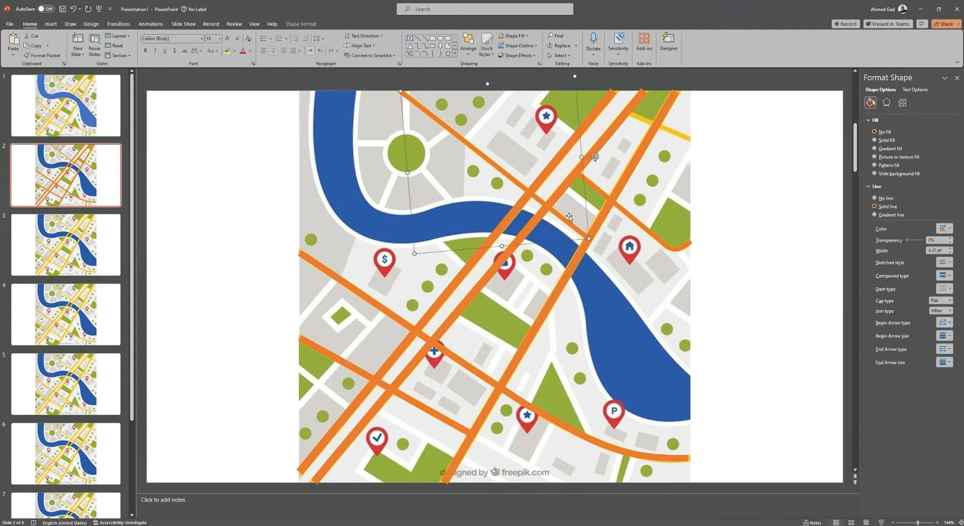
pyautogui.moveTo(569, 216); pyautogui.dragTo(691, 132)
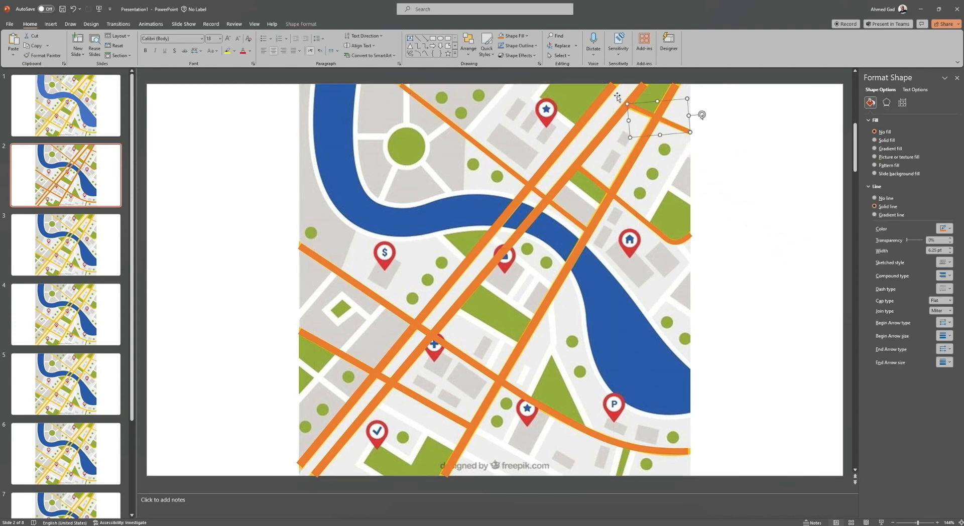
pyautogui.moveTo(627, 104); pyautogui.dragTo(628, 105)
pyautogui.click(770, 118)
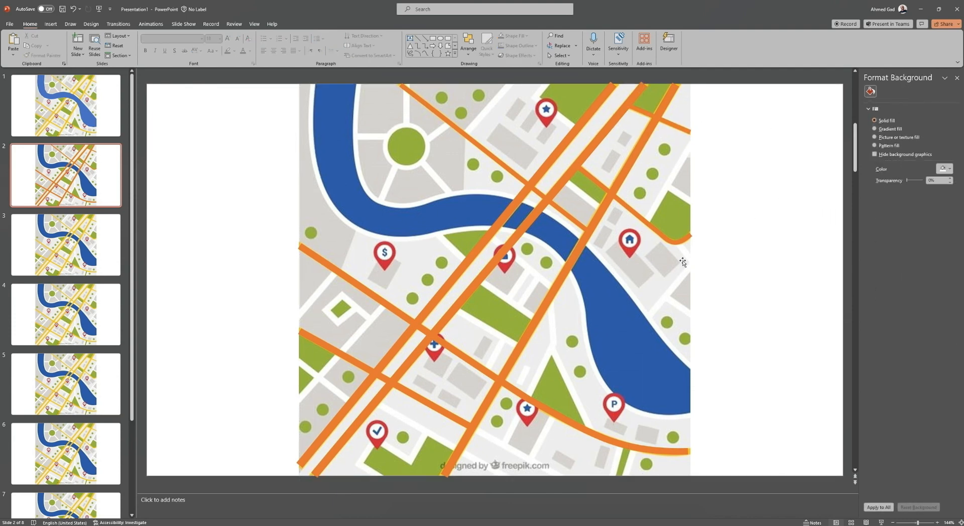
# Step: Recolour the lines of the steeper diagonal road and the long curved road with the standard yellow
pyautogui.click(554, 294)
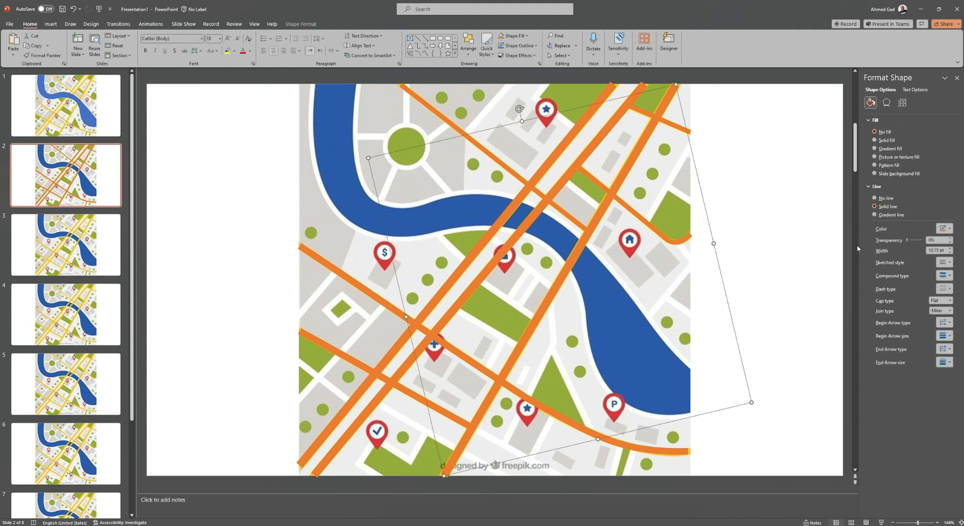
pyautogui.click(951, 229)
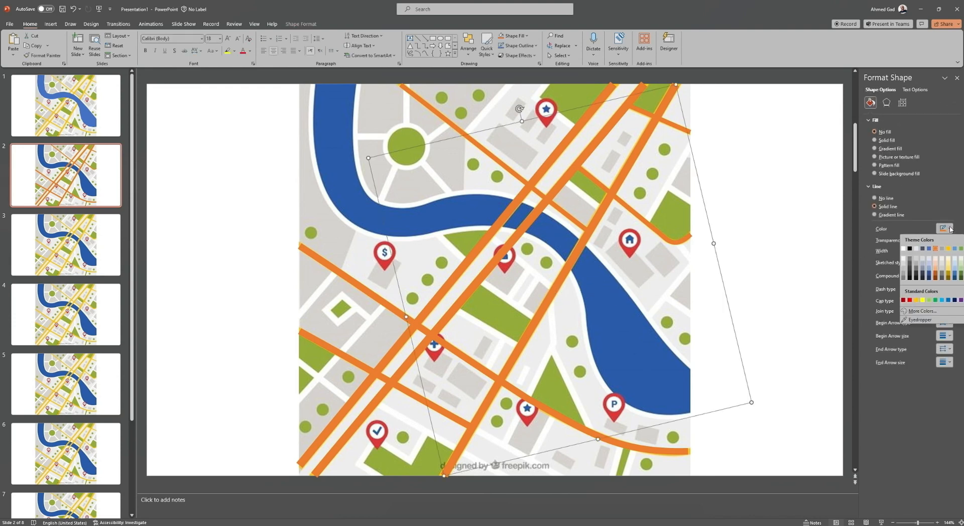
pyautogui.click(923, 300)
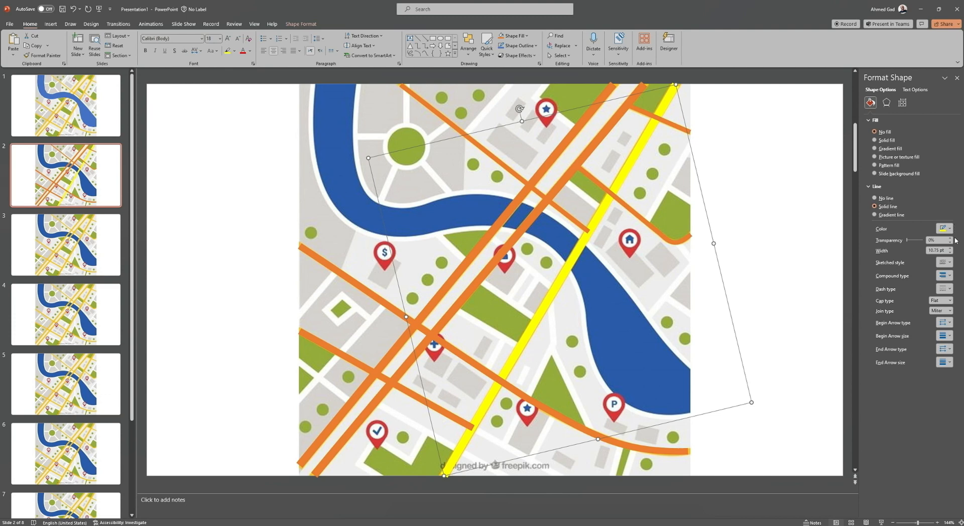
pyautogui.click(763, 244)
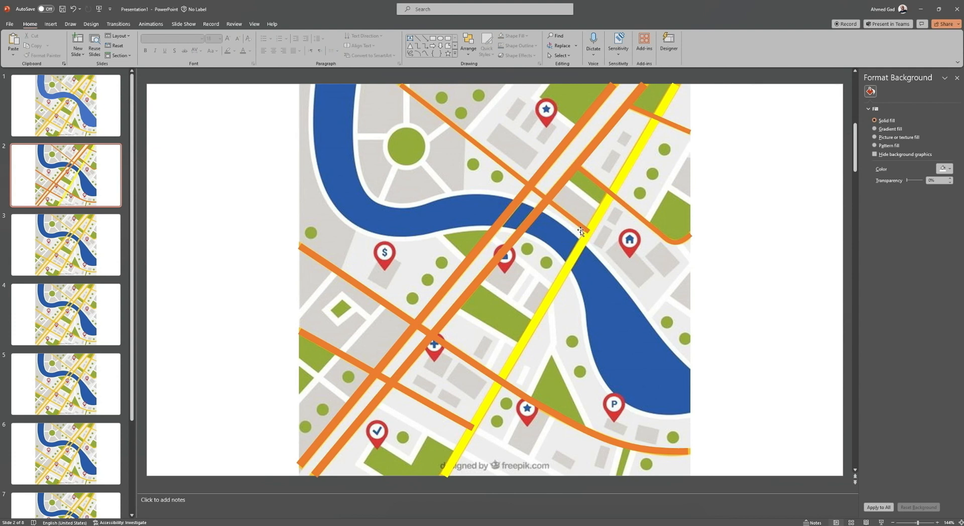
pyautogui.click(449, 351)
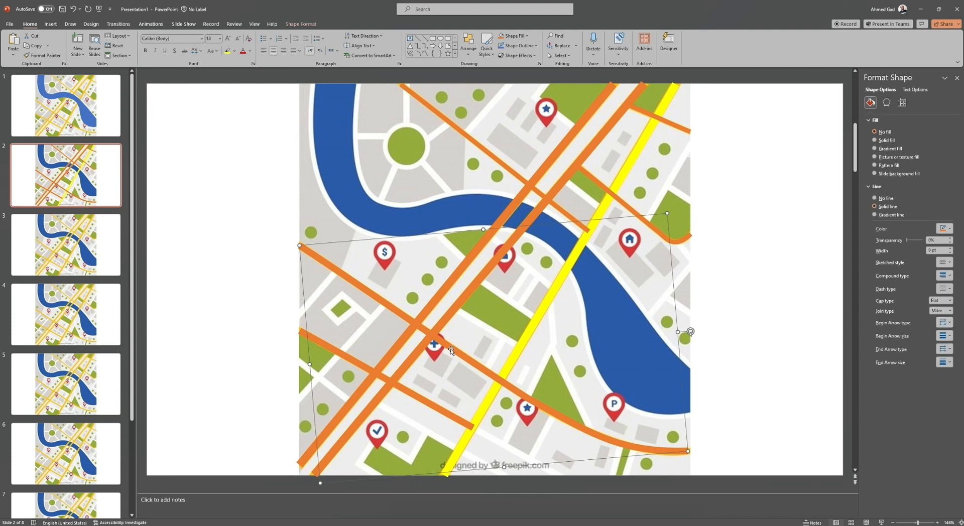
pyautogui.press('F4')
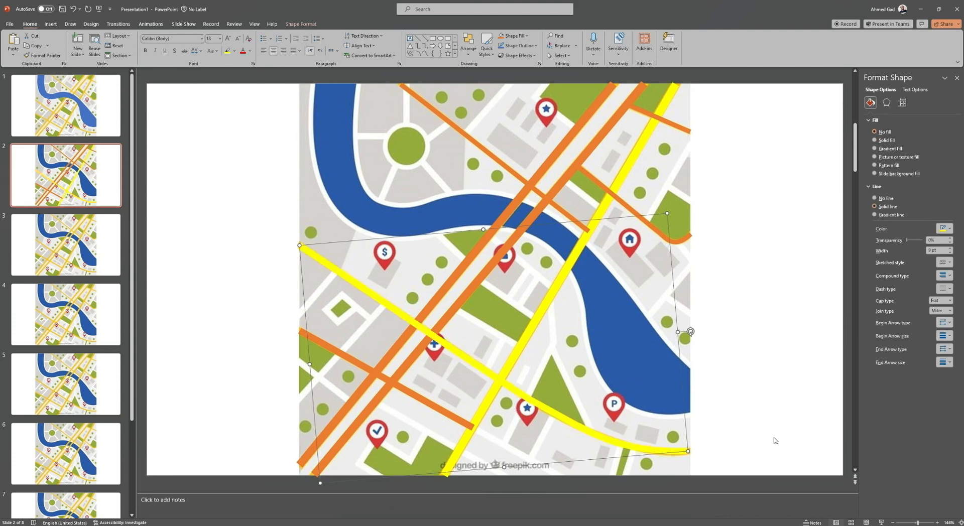
pyautogui.click(722, 447)
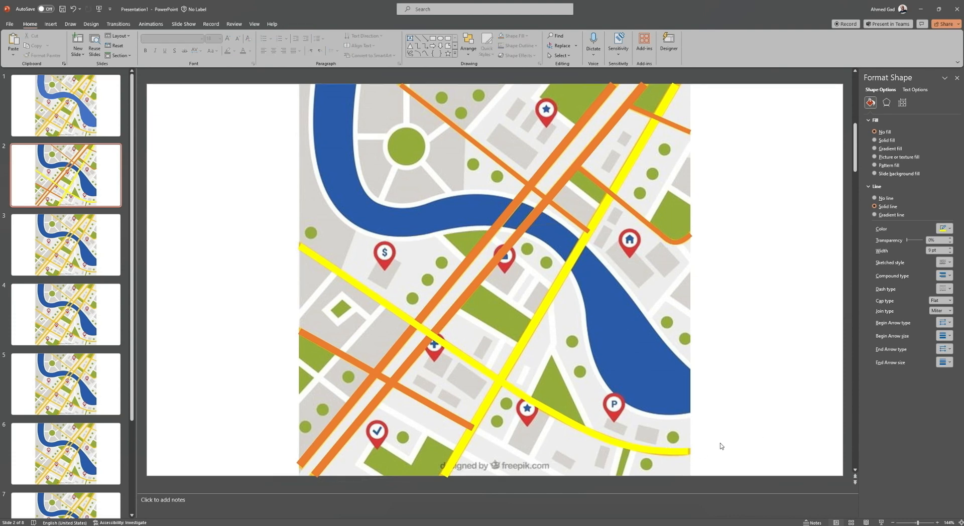
# Step: Try sampling the long curved road's line colour with the Eyedropper at the road's end on the map's right edge
pyautogui.click(674, 451)
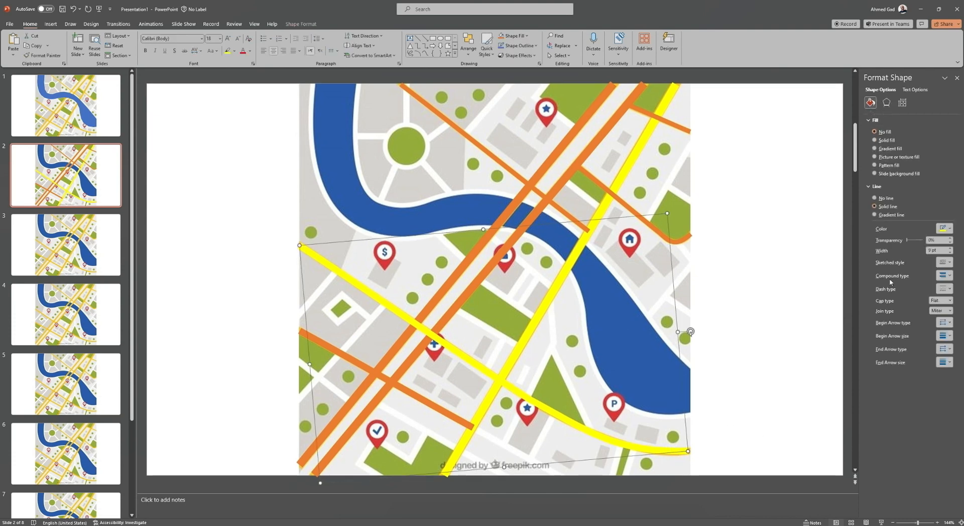
pyautogui.click(949, 229)
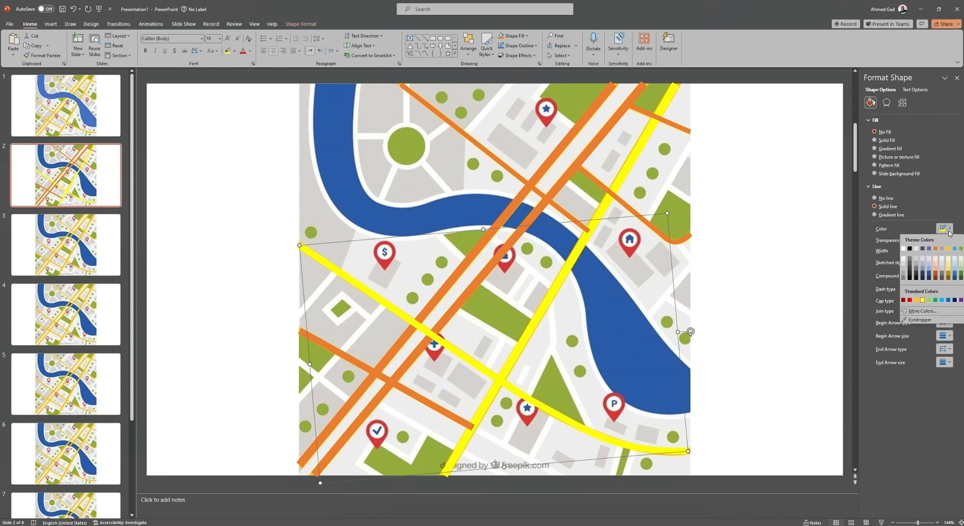
pyautogui.click(919, 320)
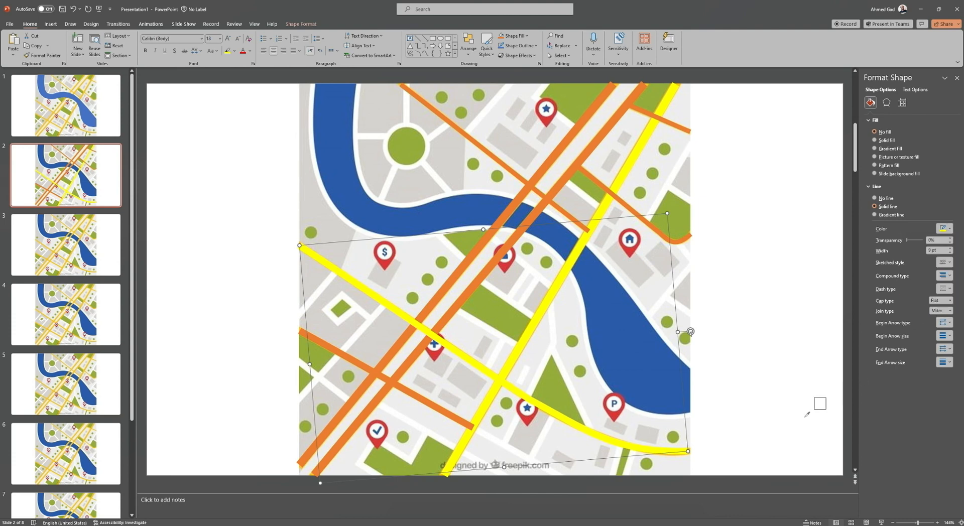
pyautogui.click(691, 447)
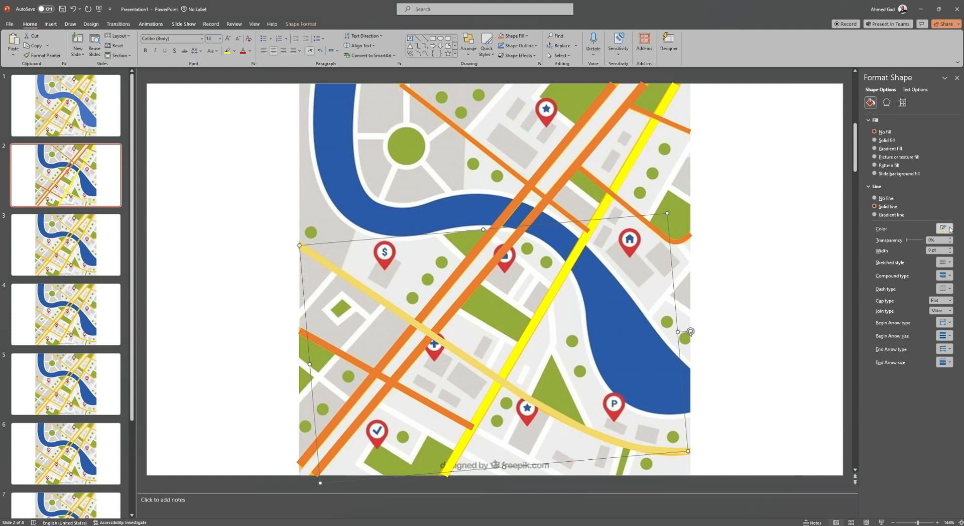
pyautogui.click(949, 233)
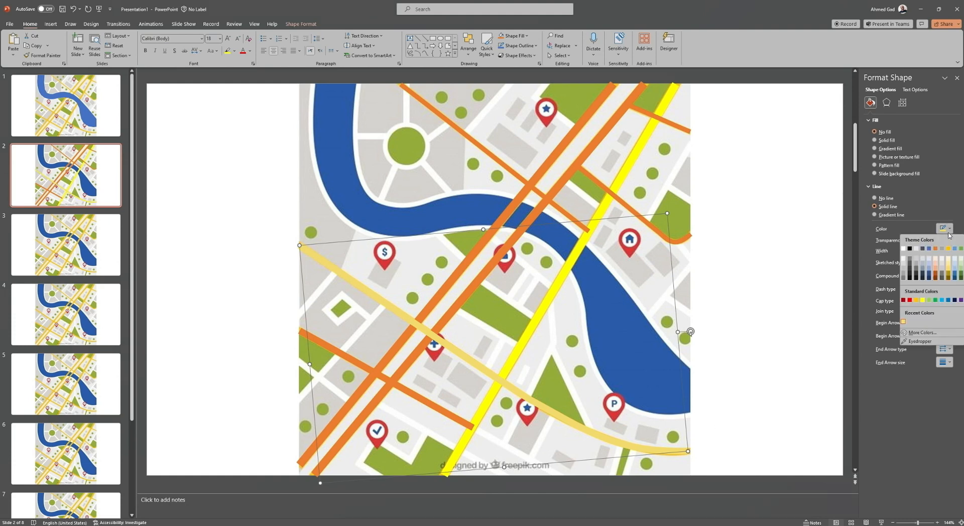
pyautogui.click(921, 341)
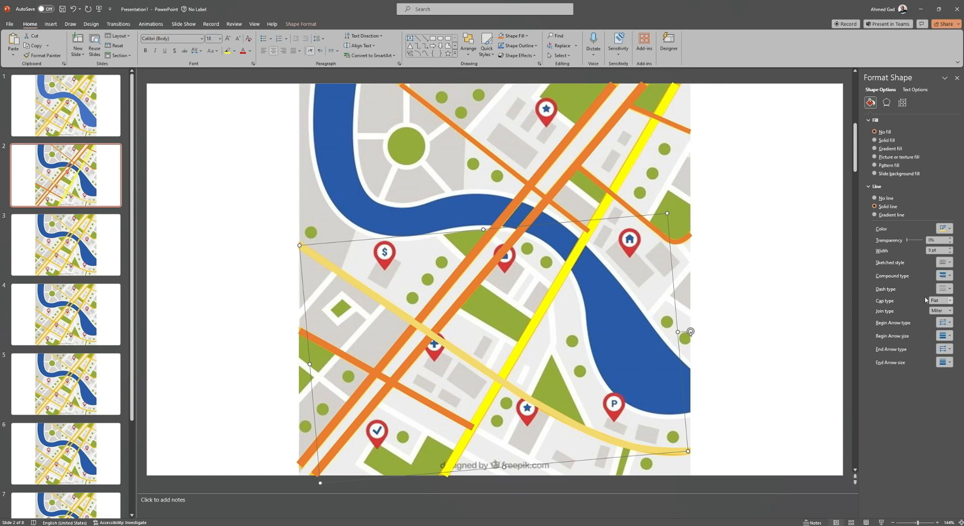
pyautogui.click(692, 448)
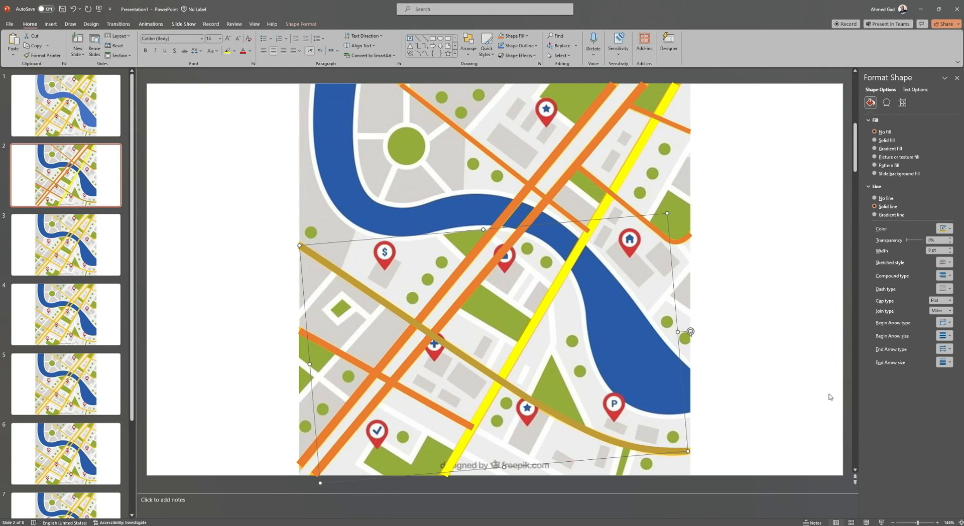
# Step: Recolour the long curved road's line with the golden yellow sampled by Eyedropper from the road just inside the map's right edge
pyautogui.click(951, 228)
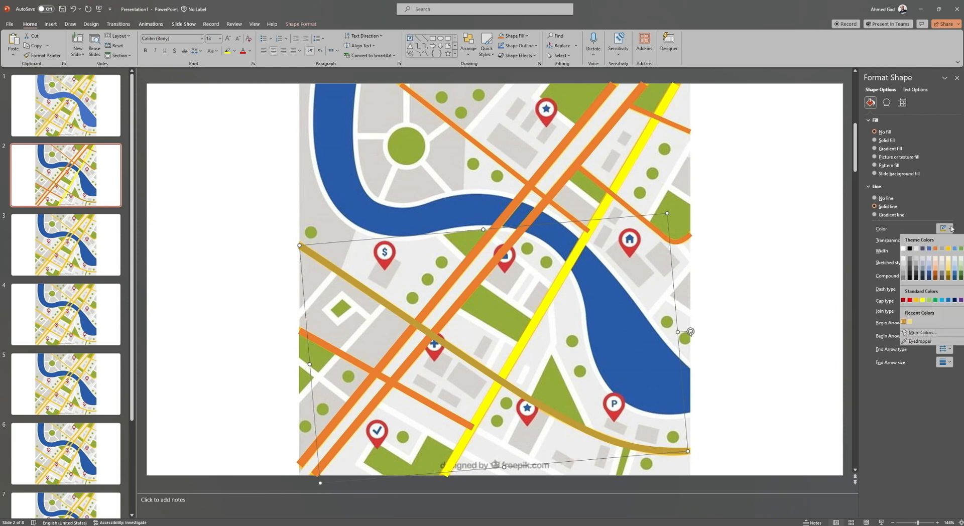
pyautogui.click(921, 341)
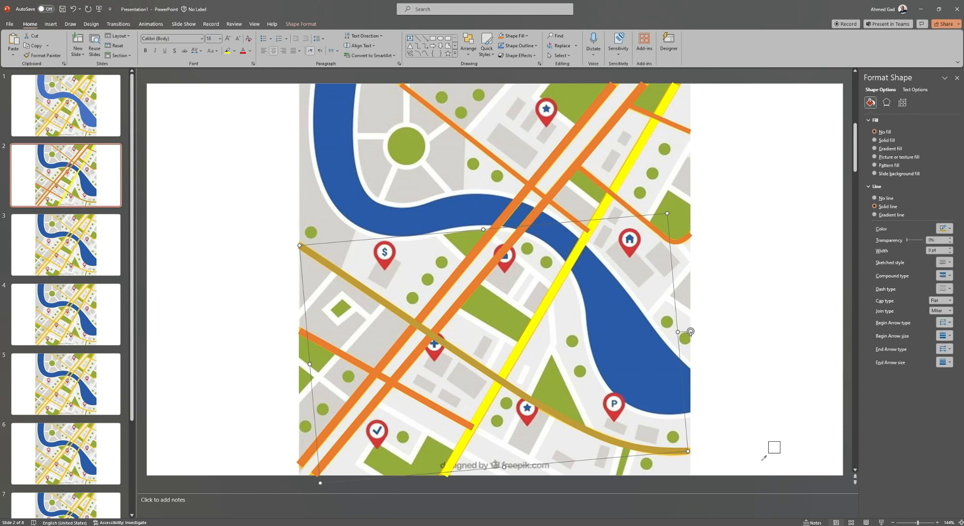
pyautogui.click(674, 453)
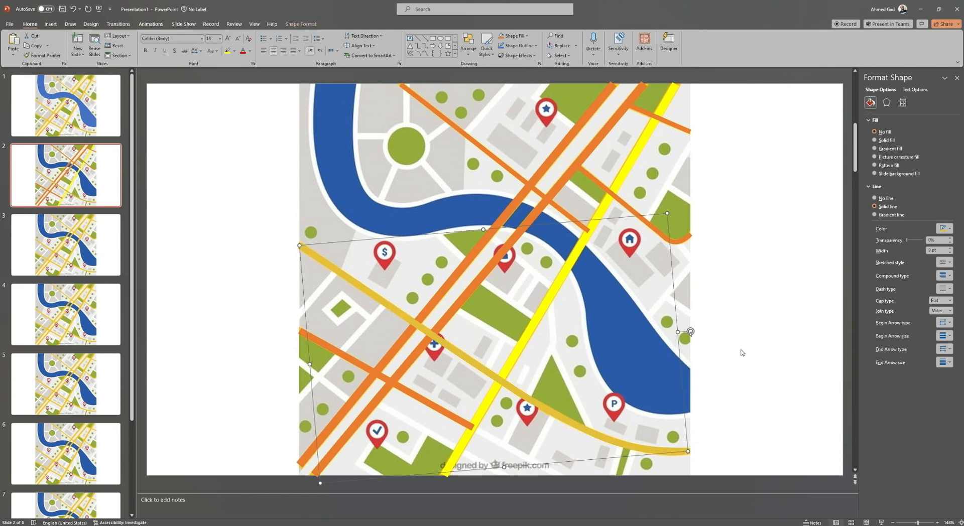
# Step: Apply the same sampled golden yellow to the steeper diagonal road and the two parallel diagonal road lines
pyautogui.click(515, 354)
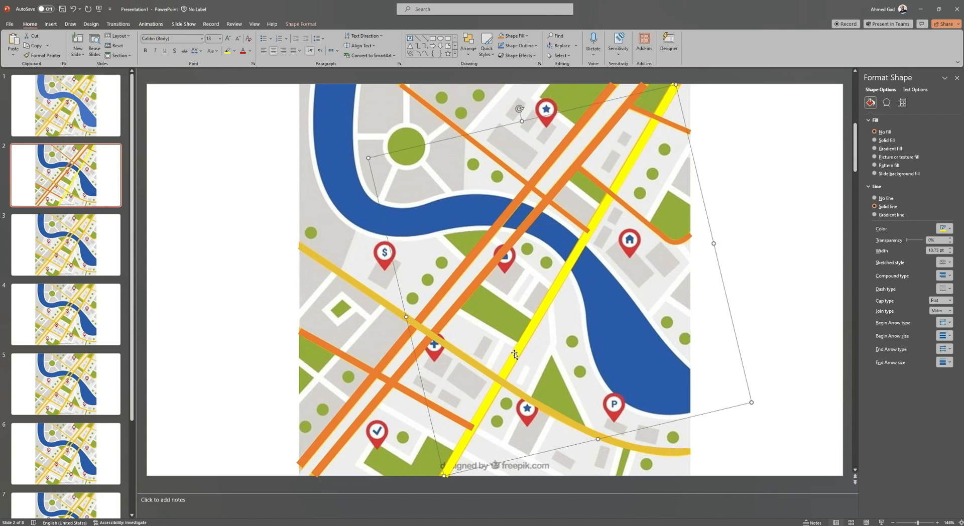
pyautogui.press('F4')
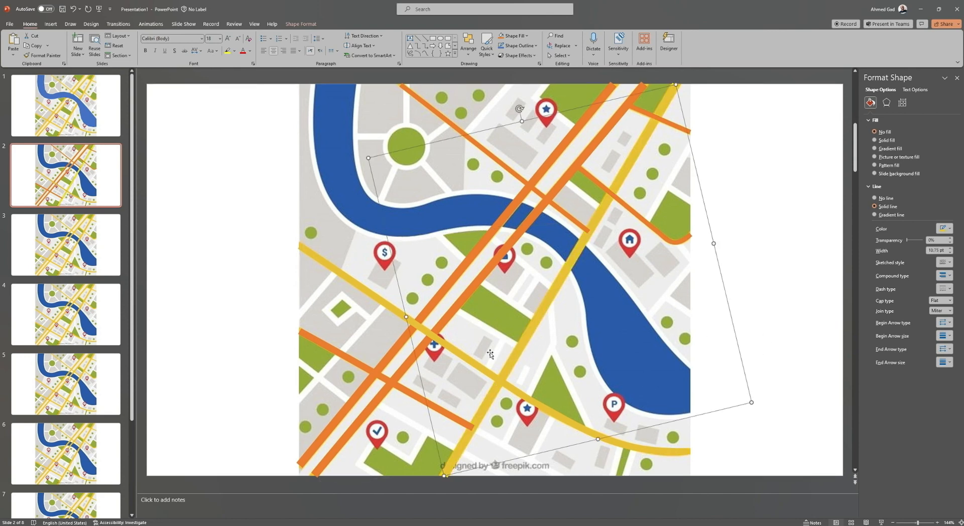
pyautogui.click(450, 313)
pyautogui.press('F4')
pyautogui.press('F4')
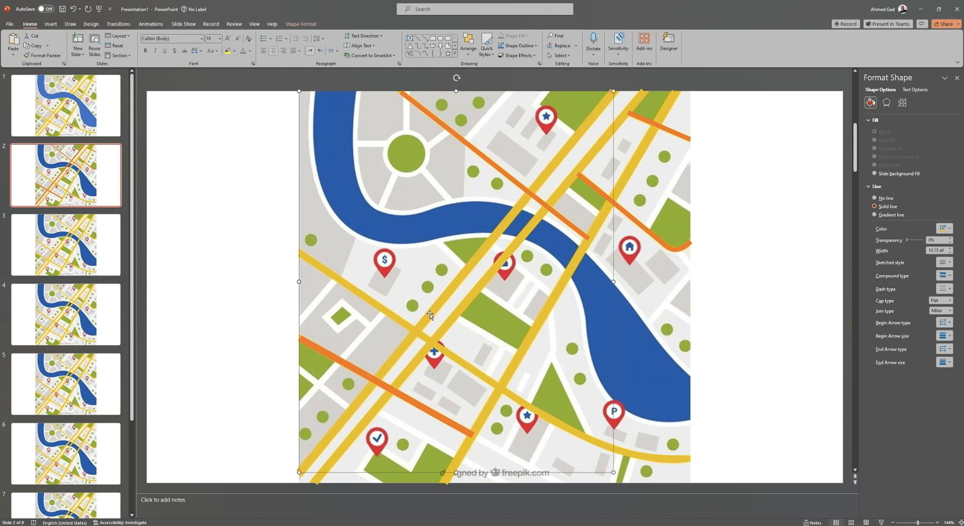
# Step: Apply the sampled golden yellow to the lines of the lower cross road, the upper cross road and the hooked road
pyautogui.click(400, 392)
pyautogui.press('F4')
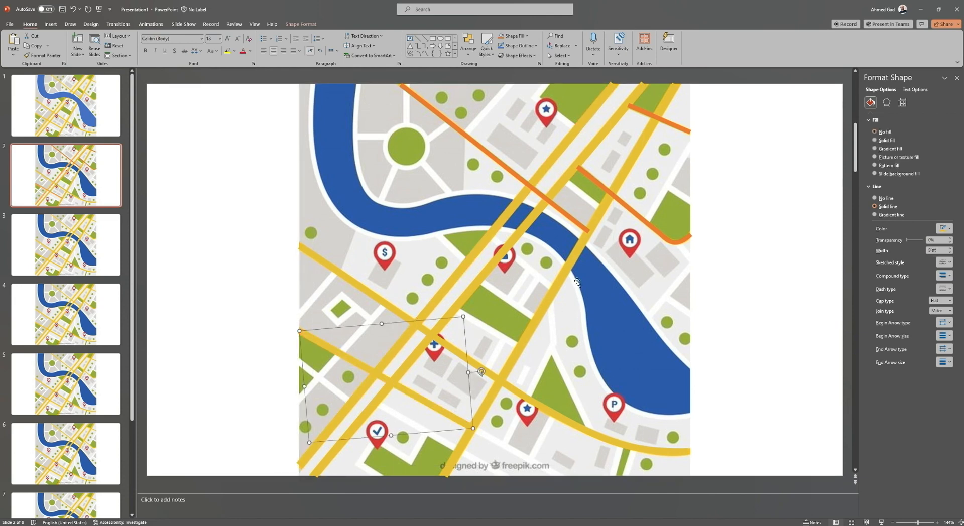
pyautogui.click(571, 217)
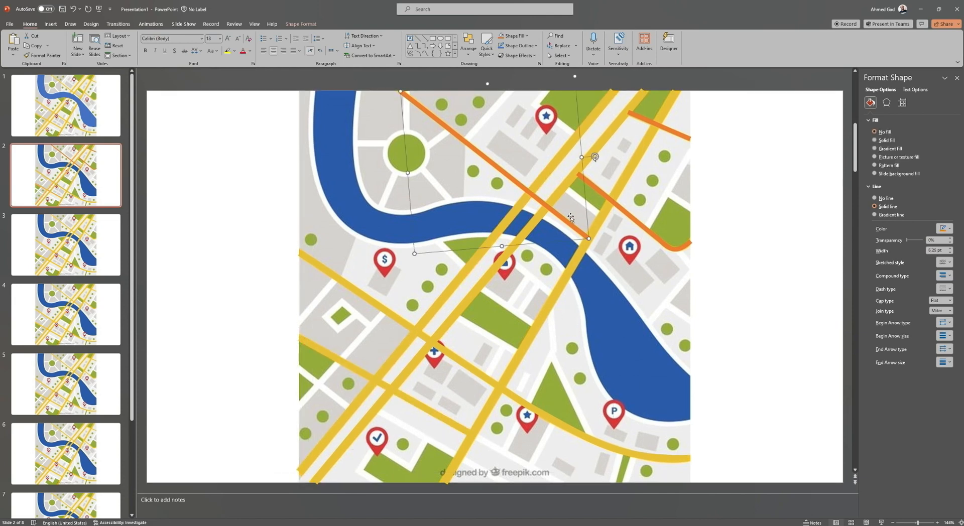
pyautogui.press('F4')
pyautogui.click(639, 226)
pyautogui.press('F4')
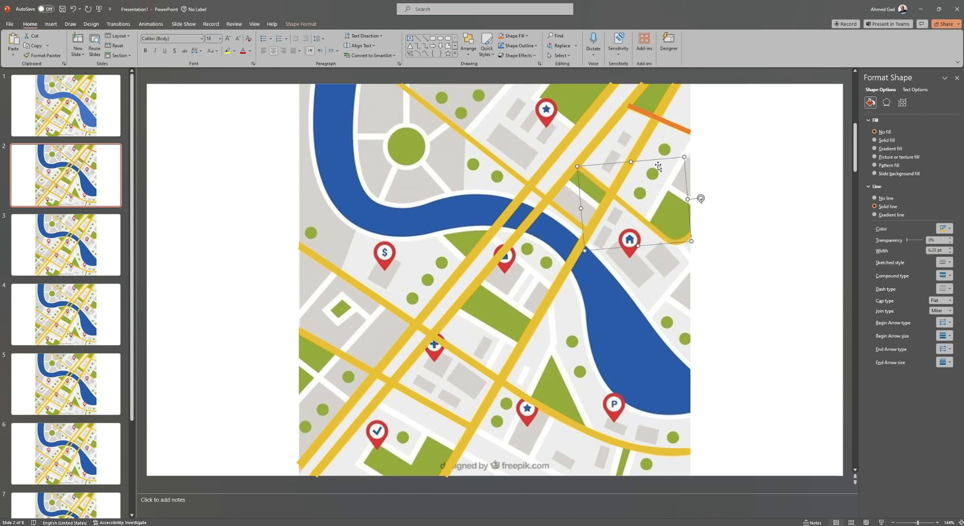
# Step: Apply the sampled golden yellow to the line of the short road at the map's top-right corner
pyautogui.click(666, 123)
pyautogui.press('F4')
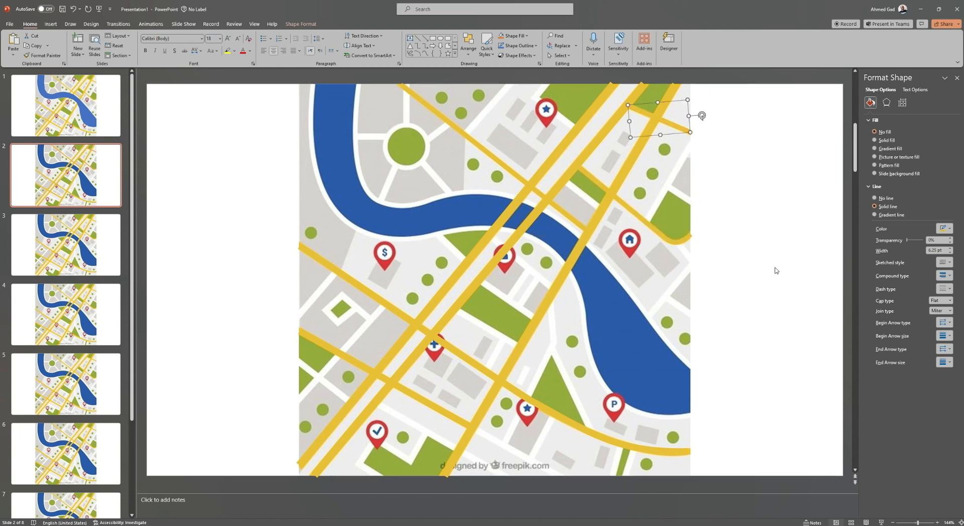
# Step: On slide 3, draw a circle about 0.7" across over the large green roundabout
pyautogui.click(78, 264)
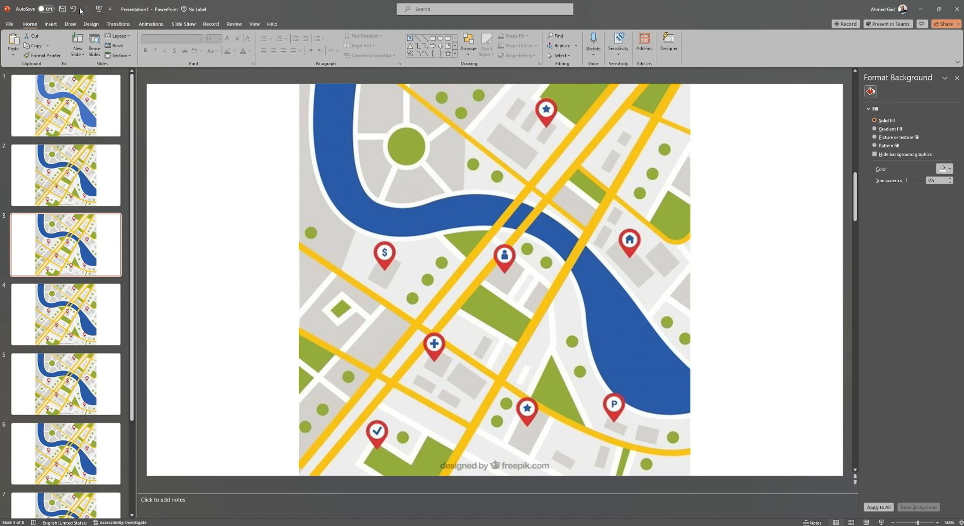
pyautogui.click(51, 24)
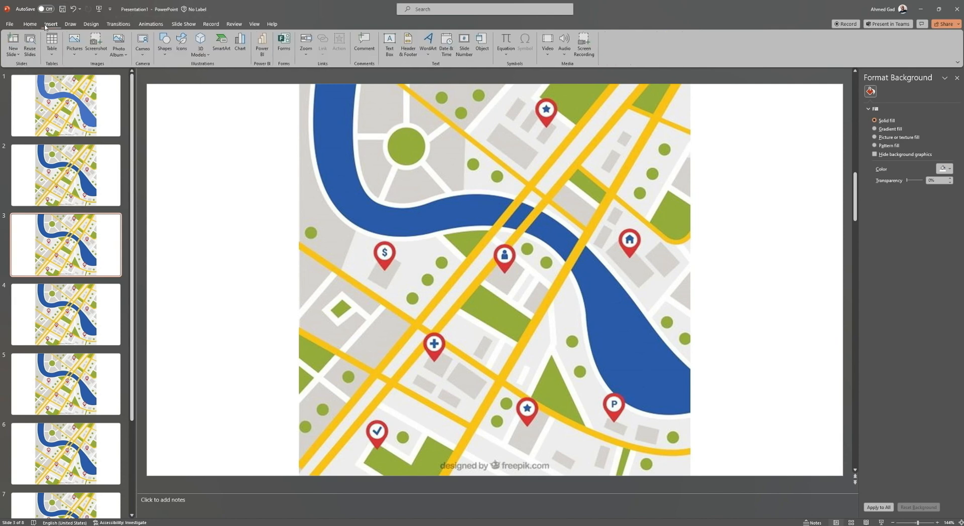
pyautogui.click(168, 54)
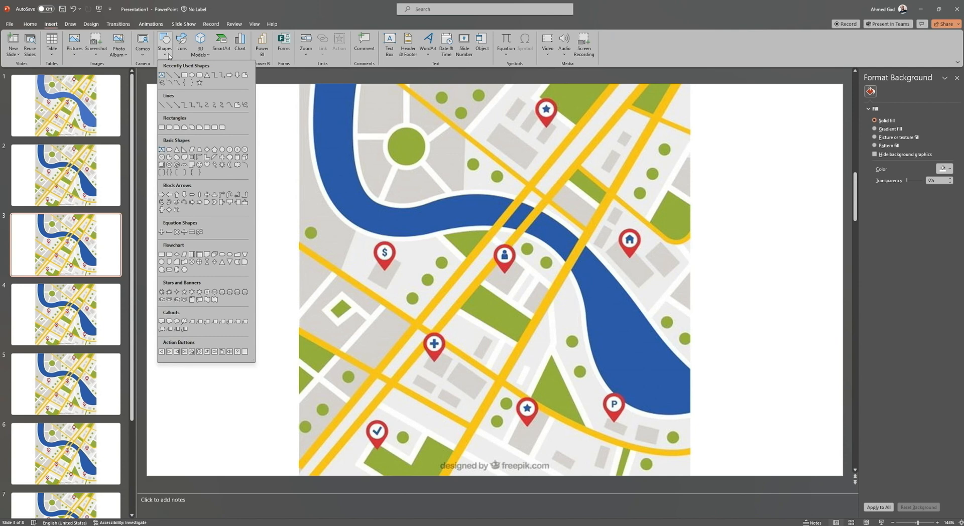
pyautogui.click(192, 75)
pyautogui.moveTo(396, 157)
pyautogui.mouseDown()
pyautogui.moveTo(432, 123)
pyautogui.moveTo(421, 147)
pyautogui.moveTo(425, 127)
pyautogui.moveTo(408, 147)
pyautogui.mouseUp()
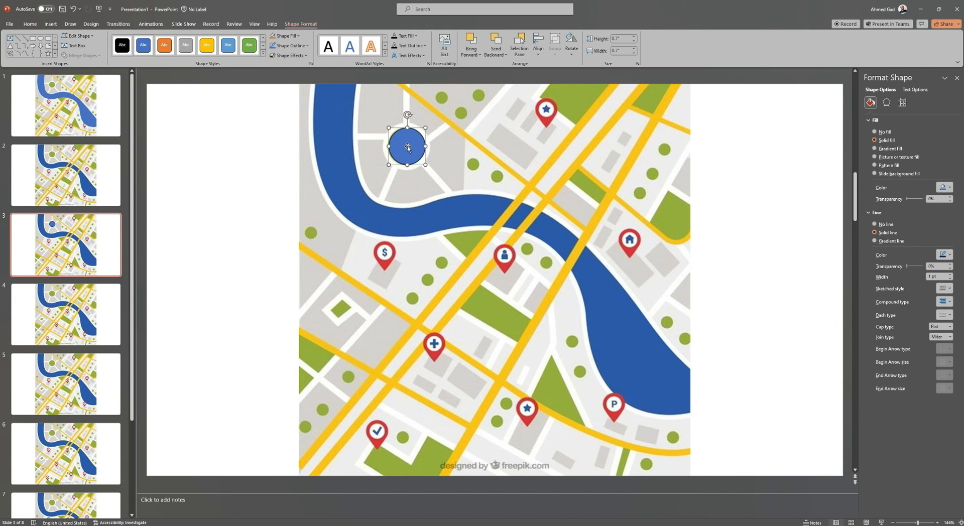
# Step: Remove the roundabout circle's outline and fill it with the green sampled by Eyedropper from a nearby tree
pyautogui.hotkey('ctrl', 'z')
pyautogui.click(875, 224)
pyautogui.click(944, 187)
pyautogui.click(923, 300)
pyautogui.click(474, 165)
# Step: Copy the green circle and place a copy about 0.23" across over the small tree northeast of the roundabout
pyautogui.moveTo(406, 150); pyautogui.dragTo(441, 97)
pyautogui.hotkey('ctrl', 'c')
pyautogui.hotkey('ctrl', 'v')
pyautogui.scroll(1, 441, 97)
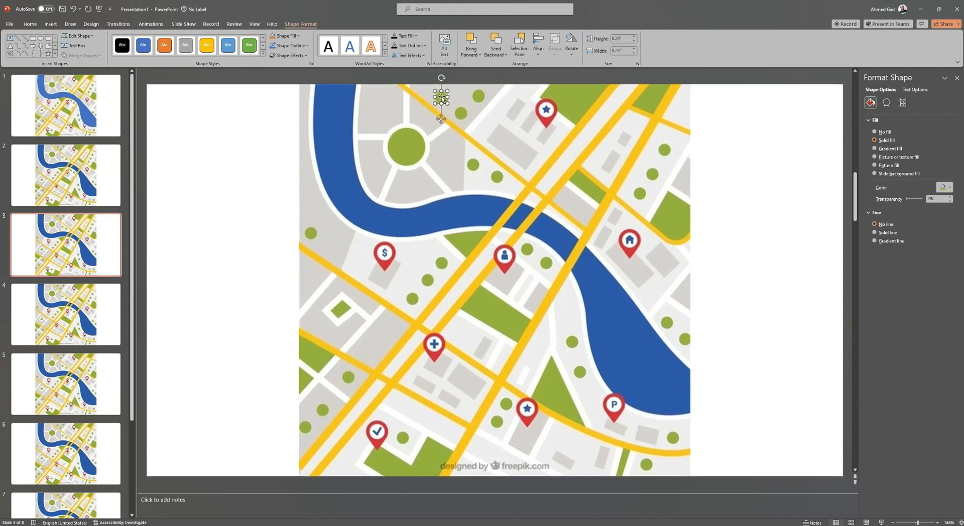
# Step: Make the map picture on slide 3 semi-transparent through its picture transparency setting
pyautogui.click(713, 198)
pyautogui.rightClick(675, 300)
pyautogui.click(705, 462)
pyautogui.click(919, 92)
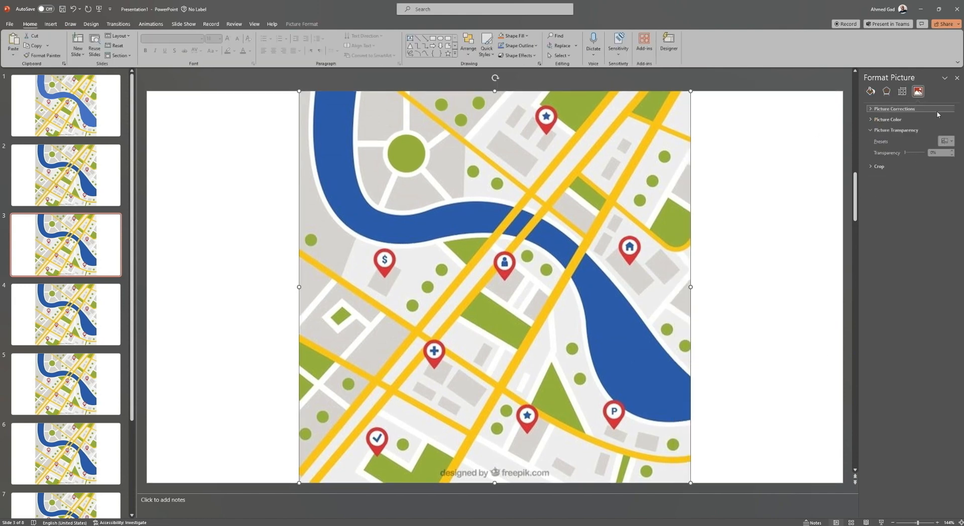
pyautogui.click(950, 151)
# Step: Paste copies of the small green circle over the trees along the map's top, left side, centre and lower edge
pyautogui.click(461, 120)
pyautogui.moveTo(461, 113); pyautogui.dragTo(403, 439)
pyautogui.hotkey('ctrl', 'v')
pyautogui.hotkey('ctrl', 'v')
pyautogui.hotkey('ctrl', 'v')
pyautogui.hotkey('ctrl', 'v')
pyautogui.hotkey('ctrl', 'v')
pyautogui.hotkey('ctrl', 'v')
pyautogui.hotkey('ctrl', 'v')
pyautogui.hotkey('ctrl', 'v')
pyautogui.hotkey('ctrl', 'v')
pyautogui.hotkey('ctrl', 'v')
pyautogui.hotkey('ctrl', 'v')
pyautogui.click(641, 442)
pyautogui.hotkey('ctrl', 'v')
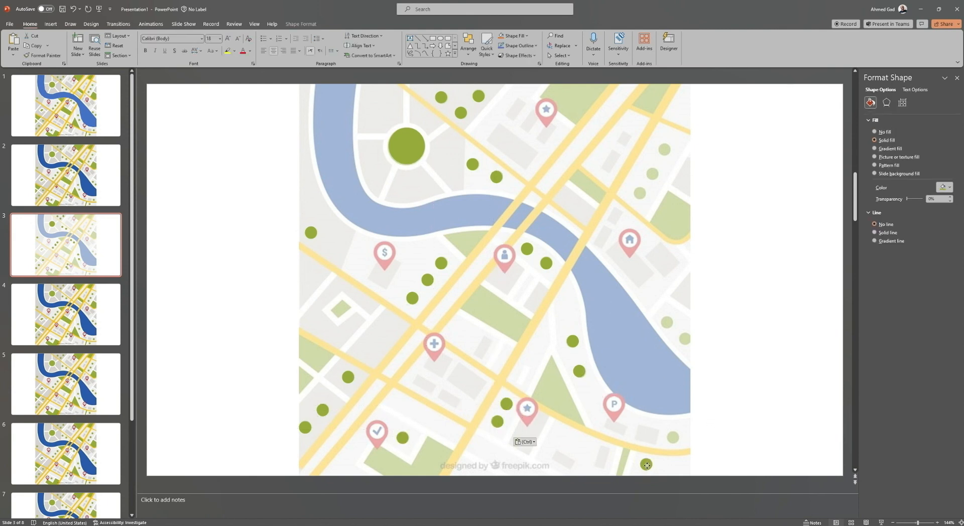
# Step: Place further copies of the small green circle over the remaining trees along the map's right side
pyautogui.moveTo(506, 430); pyautogui.dragTo(665, 150)
pyautogui.click(686, 340)
pyautogui.press('Up')
pyautogui.click(726, 341)
pyautogui.click(687, 340)
pyautogui.hotkey('ctrl', 'c')
pyautogui.hotkey('ctrl', 'v')
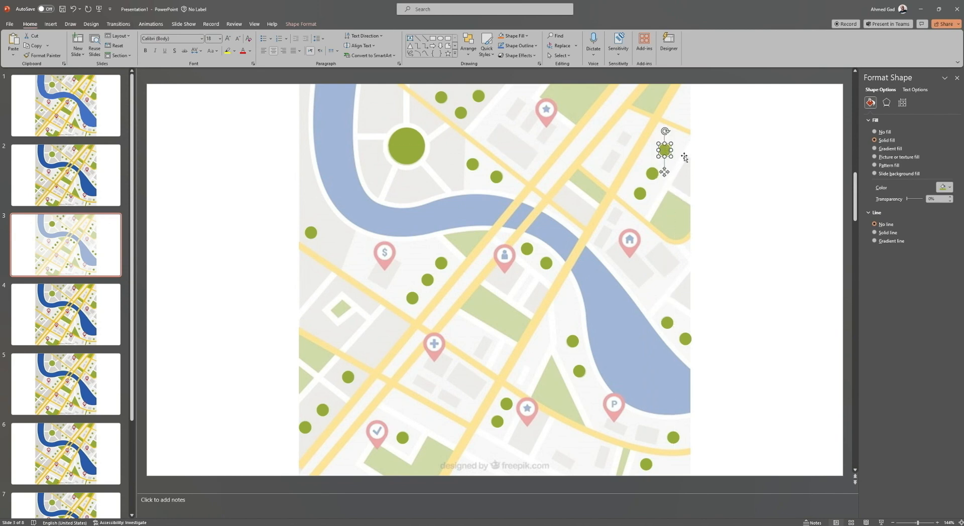
pyautogui.click(715, 223)
pyautogui.click(497, 176)
pyautogui.click(736, 293)
# Step: Trace a freeform about 0.77" by 1.3" over the large green block beside the star pin at the map's top edge
pyautogui.click(51, 24)
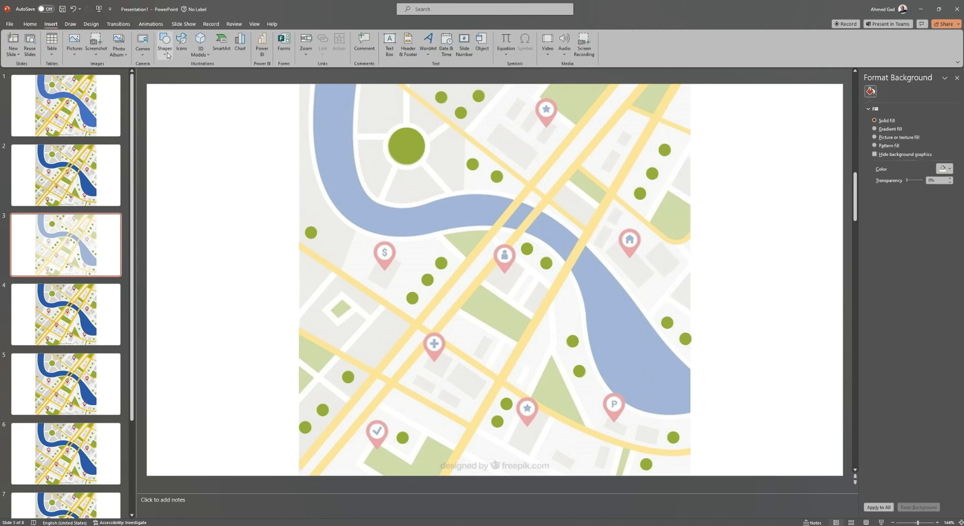
pyautogui.click(165, 43)
pyautogui.click(174, 136)
pyautogui.moveTo(541, 96)
pyautogui.mouseDown()
pyautogui.moveTo(573, 120)
pyautogui.moveTo(608, 124)
pyautogui.mouseUp()
# Step: Fill the traced top block with the recently used tree green and remove its outline
pyautogui.click(944, 187)
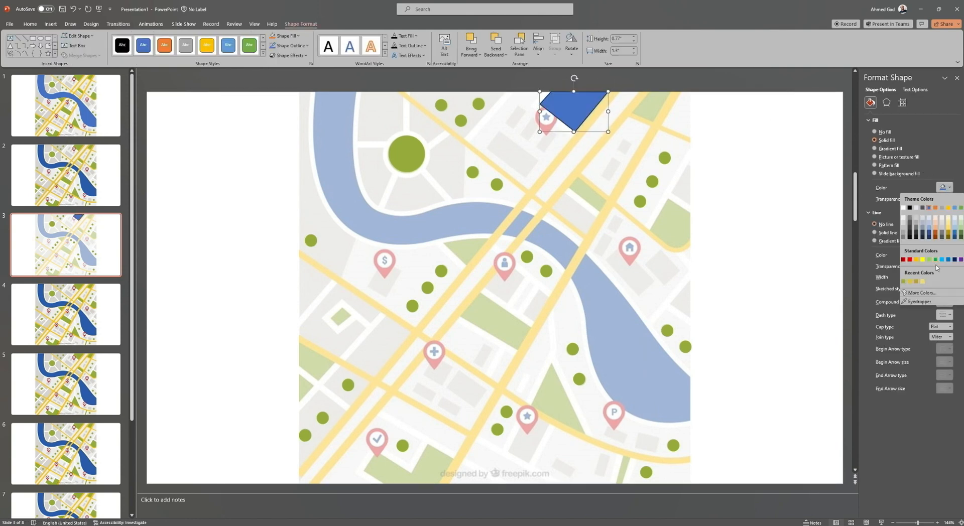
pyautogui.click(926, 302)
pyautogui.click(649, 192)
pyautogui.click(876, 224)
pyautogui.click(948, 188)
pyautogui.click(909, 282)
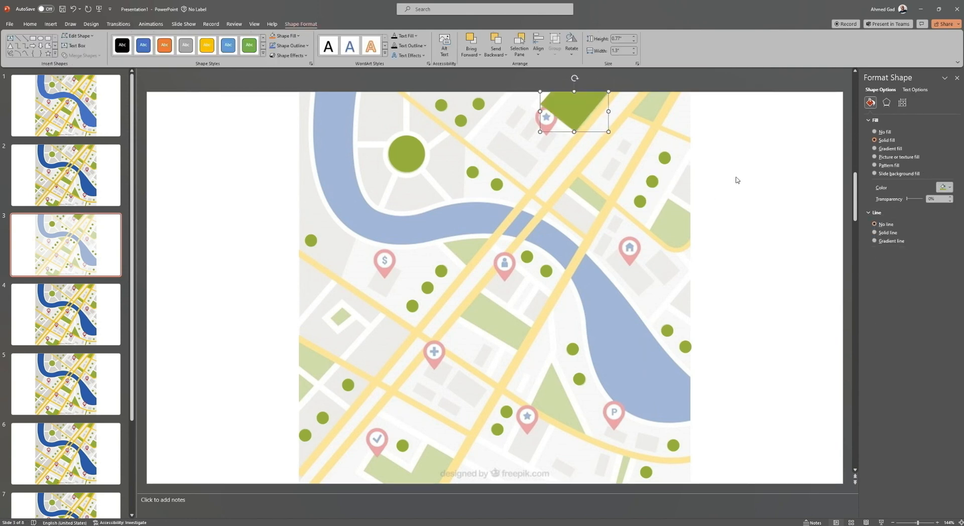
# Step: Trace a freeform over the narrow green strip between the parallel diagonal roads and the steeper road
pyautogui.click(51, 23)
pyautogui.click(165, 44)
pyautogui.click(165, 75)
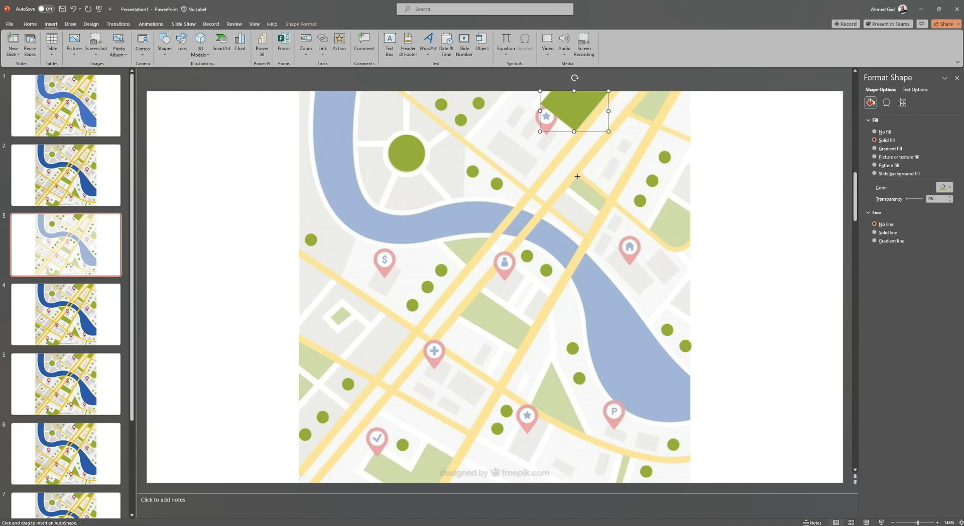
pyautogui.click(606, 193)
pyautogui.click(578, 170)
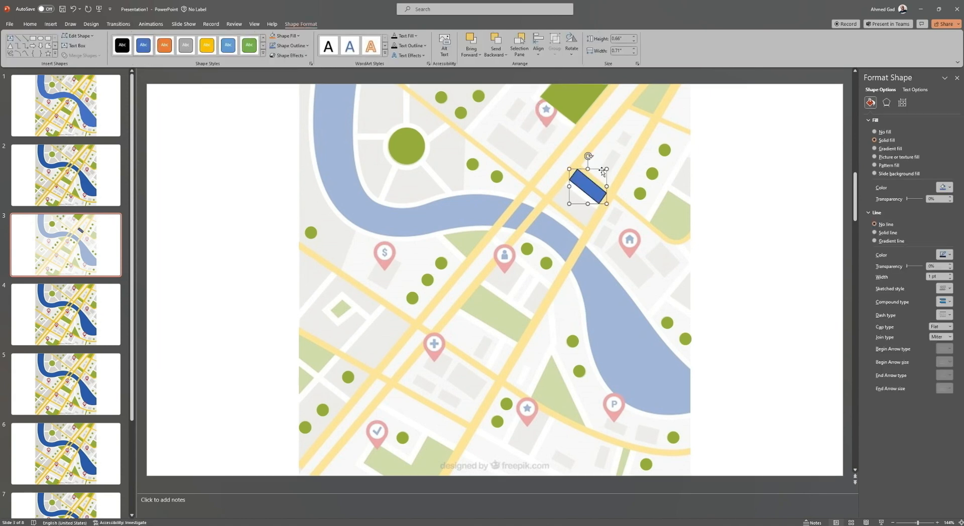
# Step: Trace a freeform about 0.57" by 0.73" over the green parcel at the map's top edge near the right corner
pyautogui.click(47, 45)
pyautogui.click(647, 84)
pyautogui.click(633, 105)
pyautogui.click(654, 113)
pyautogui.click(671, 84)
pyautogui.click(648, 84)
# Step: Trace a freeform about 0.94" by 0.78" over the curved-bottom green parcel inside the hooked road at the right edge
pyautogui.click(47, 47)
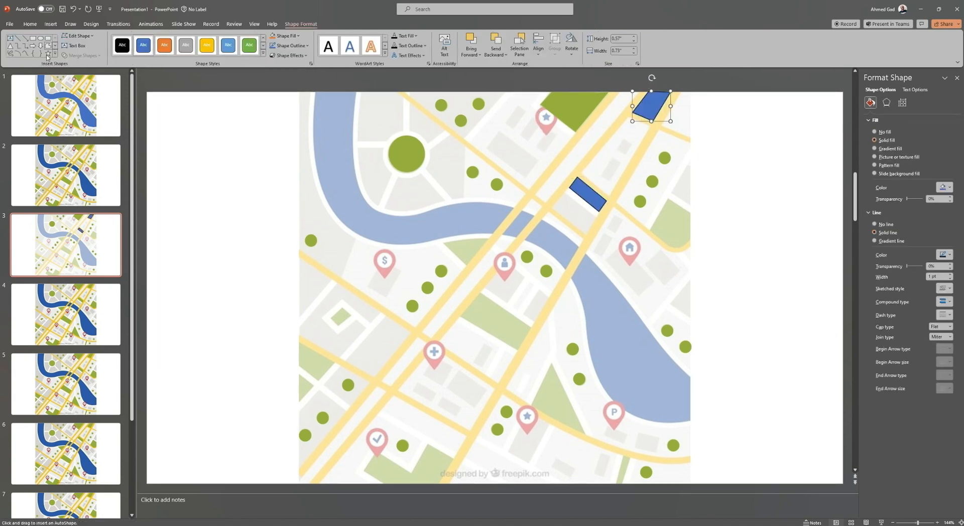
pyautogui.click(668, 191)
pyautogui.click(650, 221)
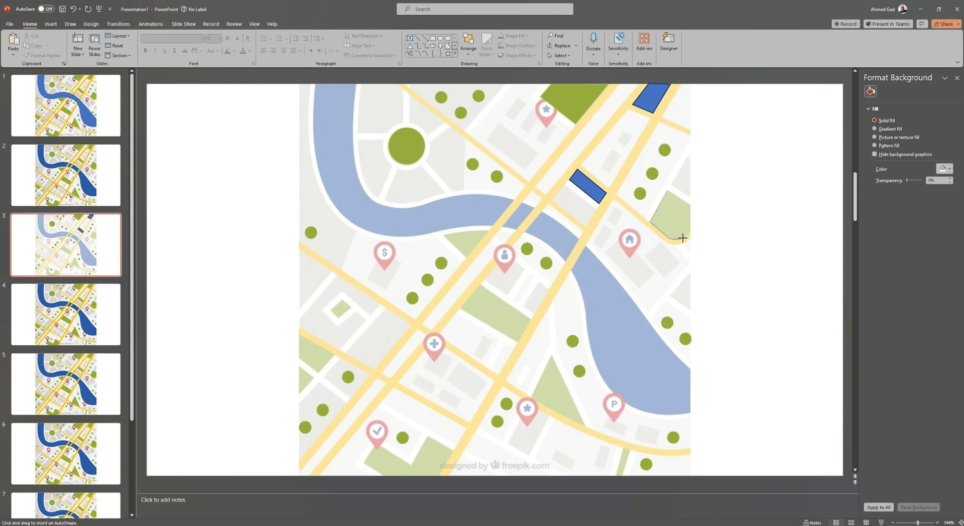
pyautogui.click(682, 238)
pyautogui.click(691, 230)
pyautogui.click(691, 205)
pyautogui.click(667, 191)
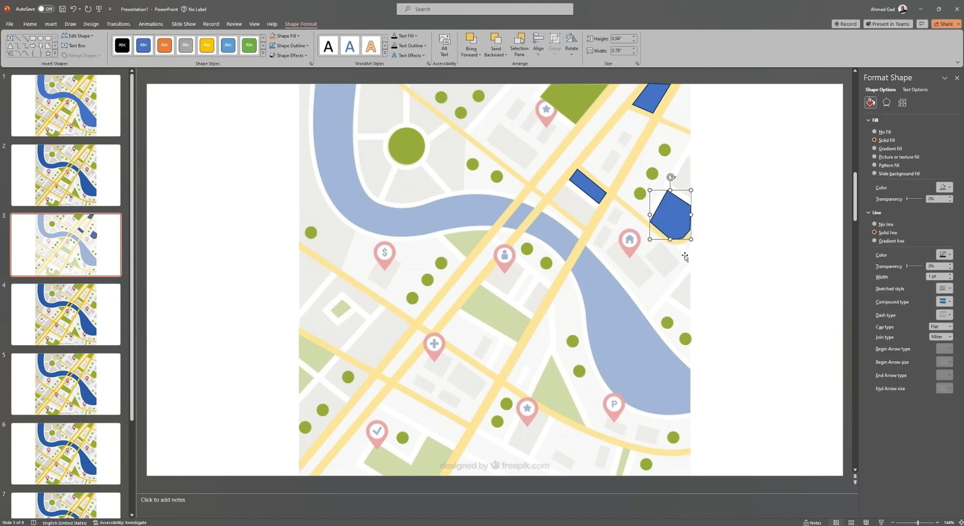
# Step: Trace a freeform about 1.08" by 1.35" over the green rectangular block below the person pin
pyautogui.click(480, 285)
pyautogui.click(460, 314)
pyautogui.click(512, 342)
pyautogui.click(531, 315)
pyautogui.click(480, 285)
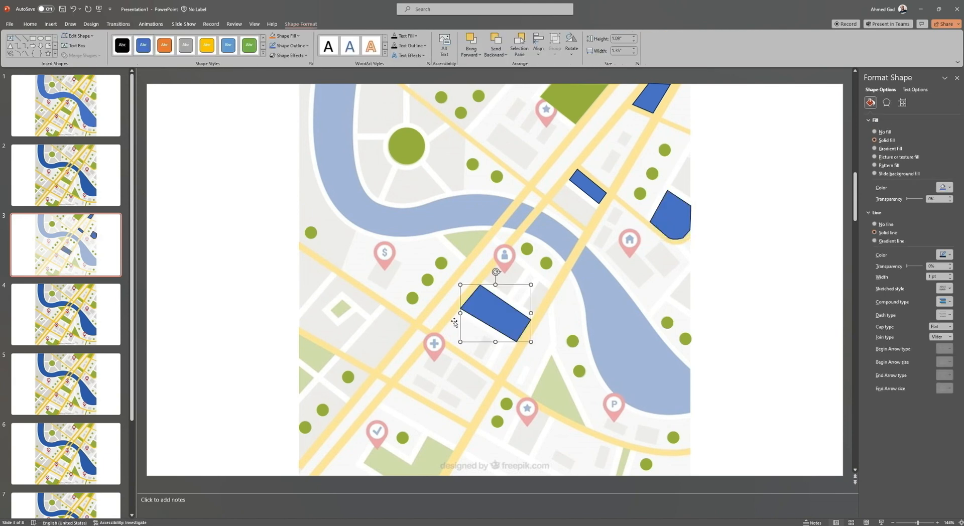
# Step: Trace a four-cornered freeform over the small green plot below and left of the dollar pin
pyautogui.click(343, 302)
pyautogui.click(331, 310)
pyautogui.click(341, 319)
pyautogui.click(351, 308)
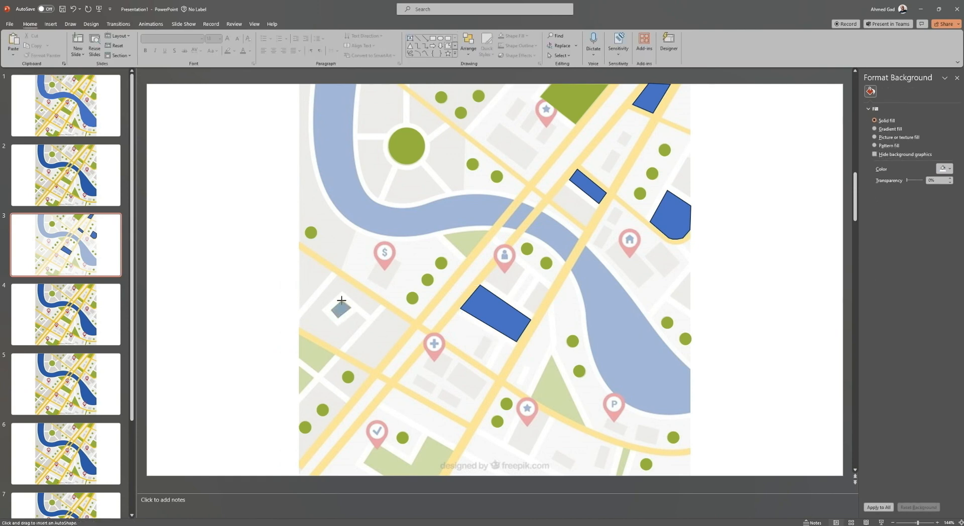
pyautogui.click(343, 301)
pyautogui.press('Escape')
# Step: Trace a freeform over the green triangle between the lower star pin and the parking pin
pyautogui.click(586, 427)
pyautogui.click(551, 356)
pyautogui.press('Escape')
# Step: Trace a freeform over the notched green parcel at the map's bottom edge beside the check-mark pin
pyautogui.click(453, 451)
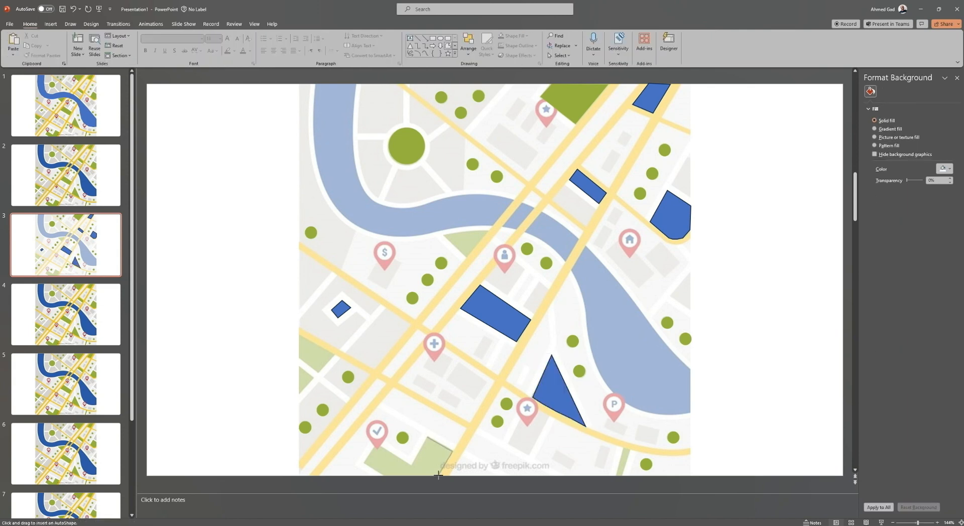
pyautogui.click(439, 476)
pyautogui.click(364, 463)
pyautogui.click(376, 444)
pyautogui.click(412, 467)
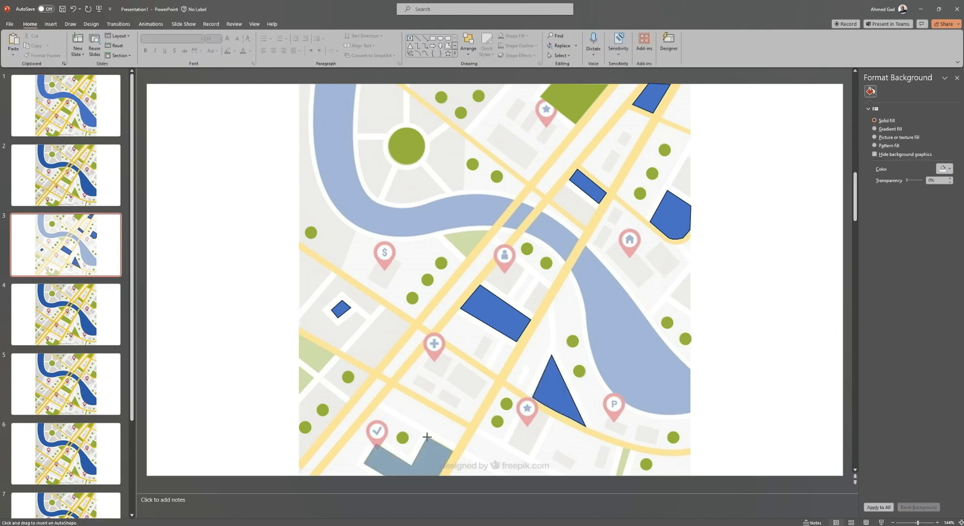
pyautogui.click(427, 438)
# Step: Trace freeforms over the two green parcels on the map's left edge, the four-sided one and the triangle beneath it
pyautogui.click(299, 335)
pyautogui.click(318, 373)
pyautogui.click(299, 356)
pyautogui.click(300, 336)
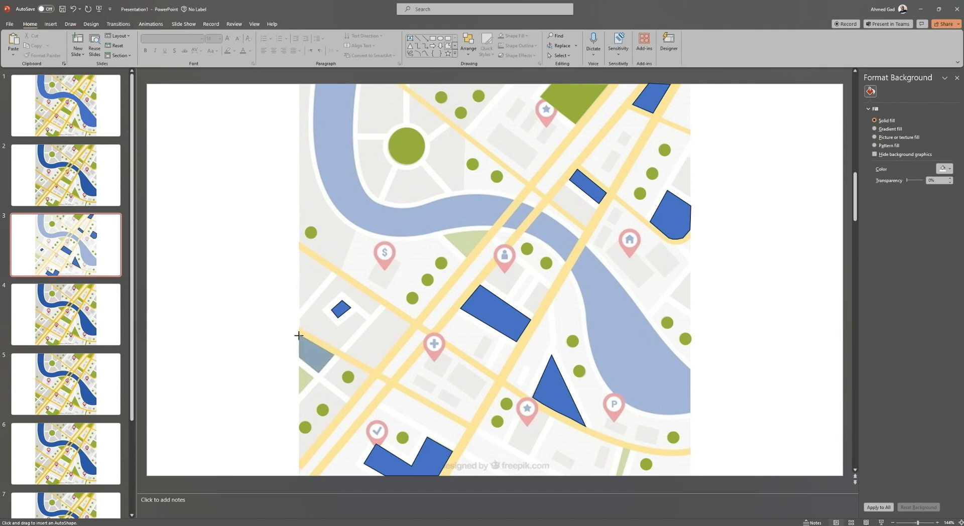
pyautogui.click(300, 394)
pyautogui.click(313, 378)
pyautogui.click(300, 366)
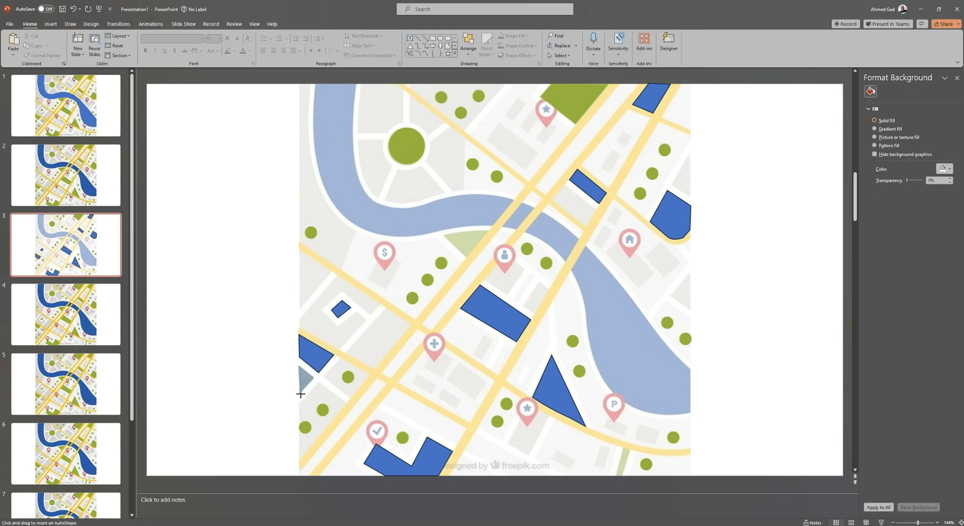
pyautogui.click(299, 394)
# Step: Use Format Painter to copy the roundabout circle's green formatting to the small plot and both left-edge parcels
pyautogui.click(409, 152)
pyautogui.click(30, 24)
pyautogui.doubleClick(42, 56)
pyautogui.click(341, 309)
pyautogui.click(316, 355)
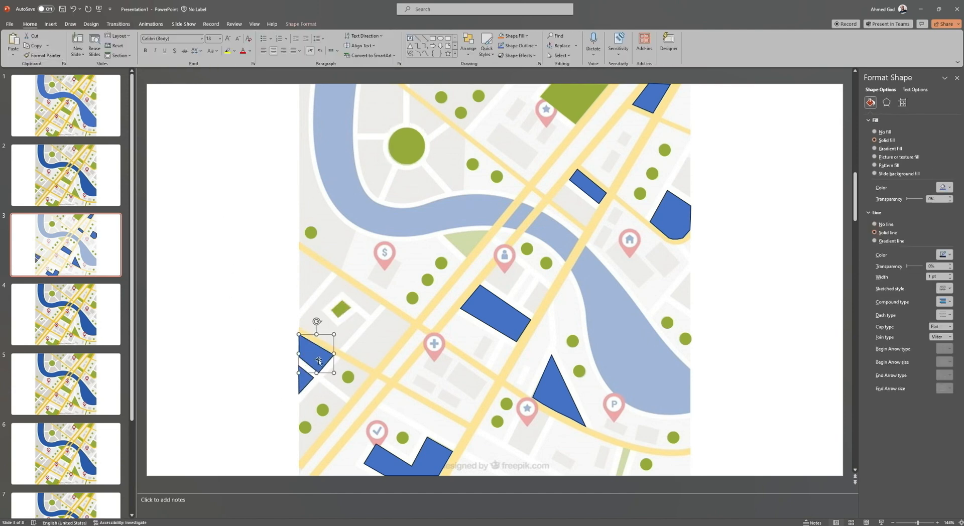
pyautogui.click(305, 381)
# Step: Paint the same green formatting onto the right-edge, strip, top-right, central, triangular and notched bottom parcels
pyautogui.click(672, 216)
pyautogui.click(588, 187)
pyautogui.click(652, 98)
pyautogui.click(504, 309)
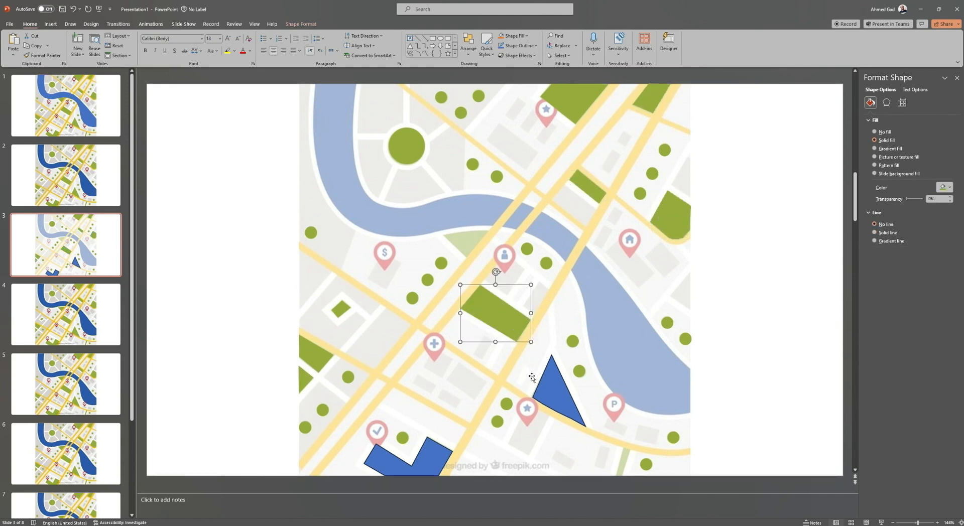
pyautogui.click(549, 380)
pyautogui.click(433, 455)
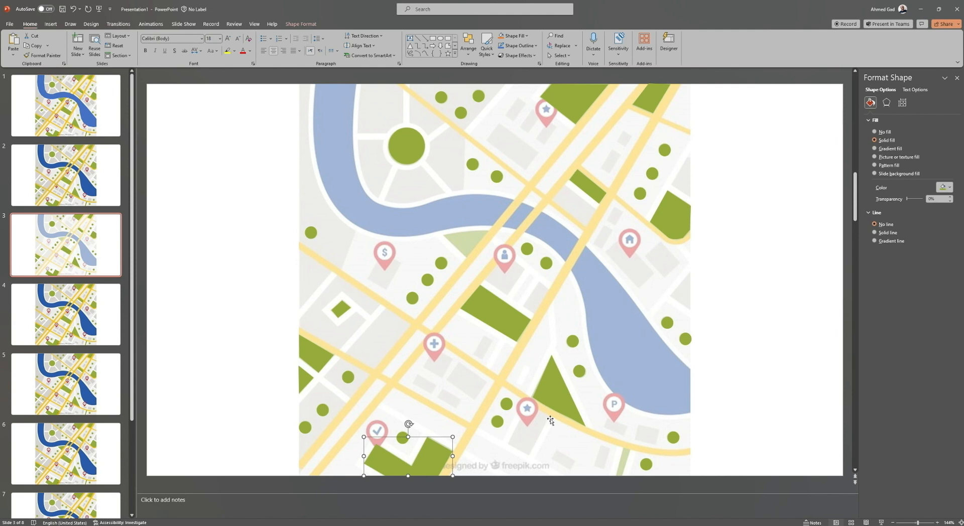
# Step: Edit the points of the notched bottom parcel, nudging its upper corner onto the map's green corner
pyautogui.rightClick(429, 454)
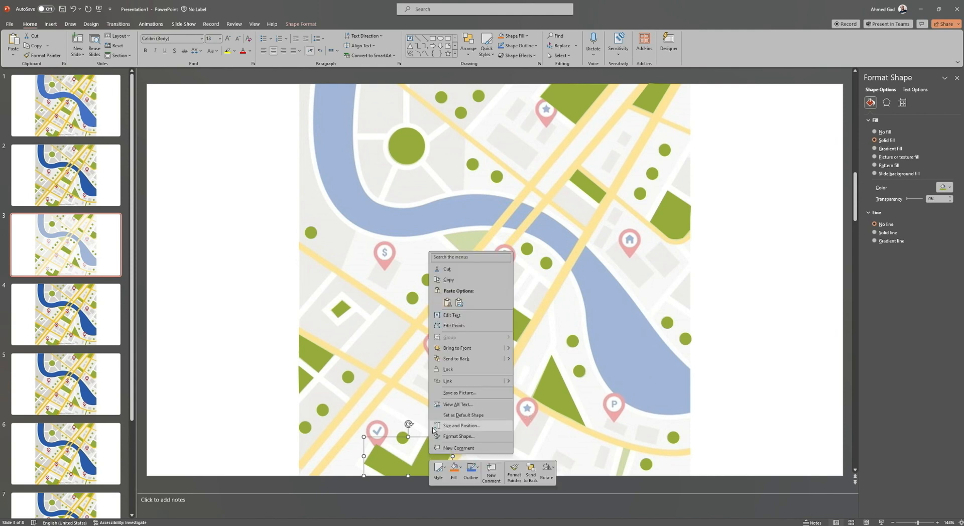
pyautogui.click(442, 326)
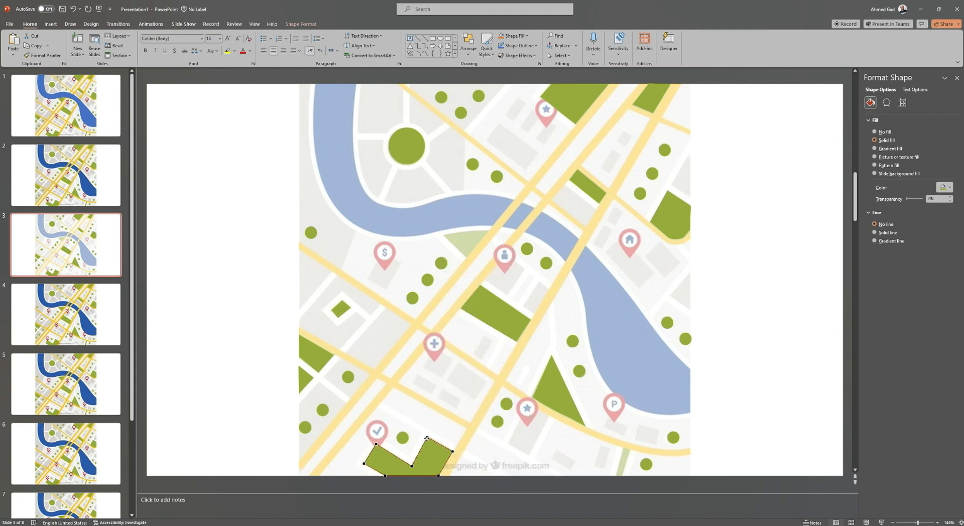
pyautogui.moveTo(429, 437); pyautogui.dragTo(429, 438)
pyautogui.click(728, 412)
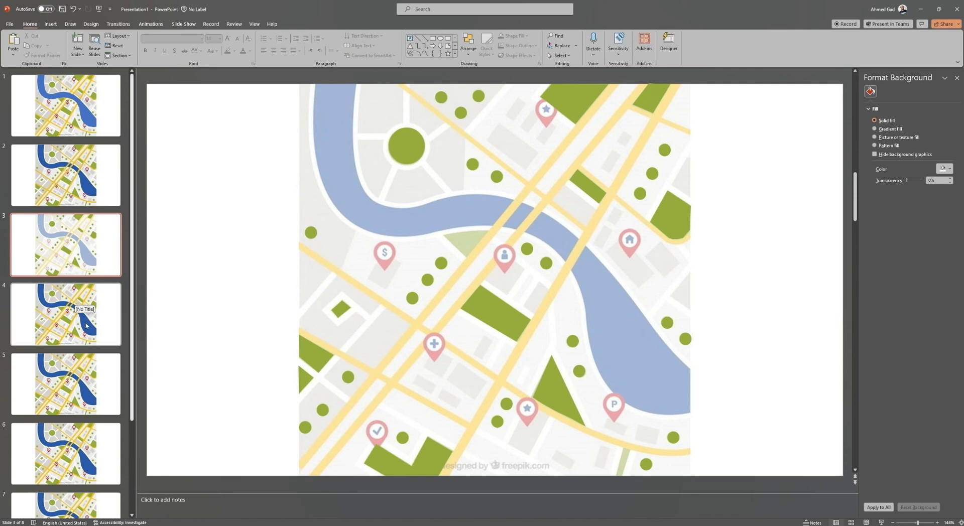
# Step: On slide 4, trace a freeform about 0.98" by 0.88" over the grey block between the river and roundabout's upper road
pyautogui.click(104, 333)
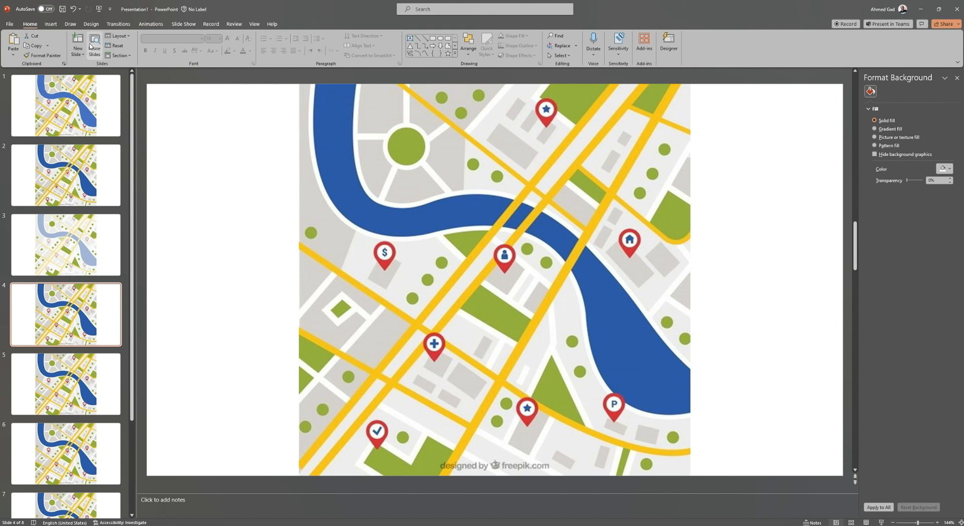
pyautogui.click(449, 48)
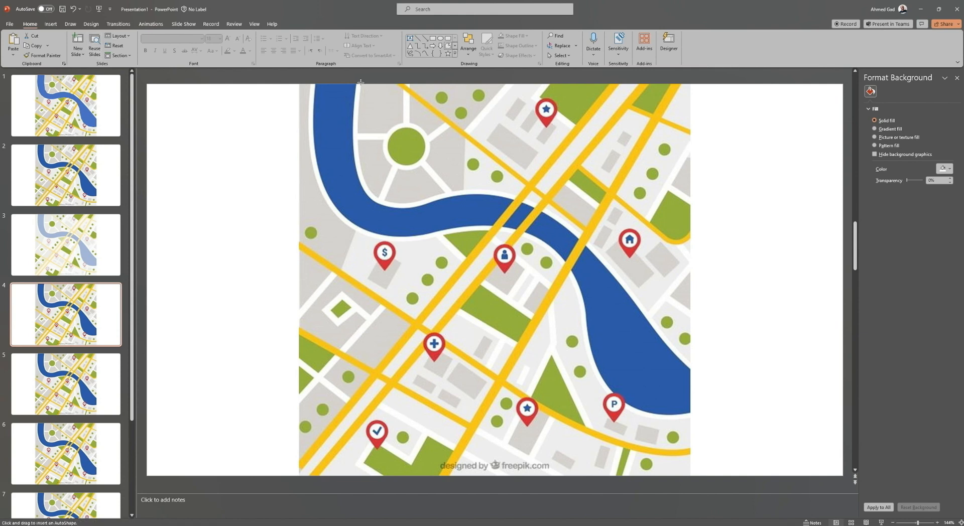
pyautogui.moveTo(360, 83); pyautogui.dragTo(358, 133)
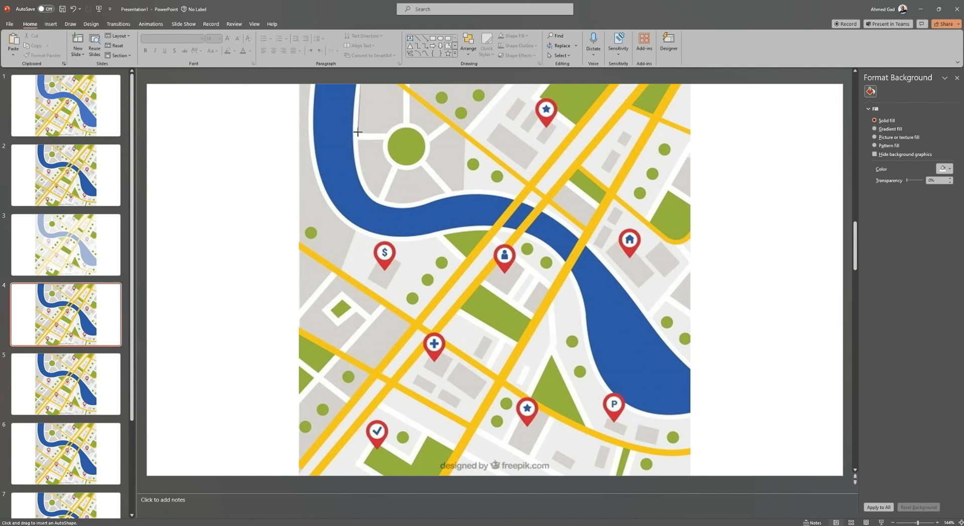
pyautogui.moveTo(358, 134); pyautogui.dragTo(387, 134)
pyautogui.moveTo(391, 128)
pyautogui.mouseDown()
pyautogui.moveTo(403, 122)
pyautogui.moveTo(406, 82)
pyautogui.moveTo(361, 82)
pyautogui.mouseUp()
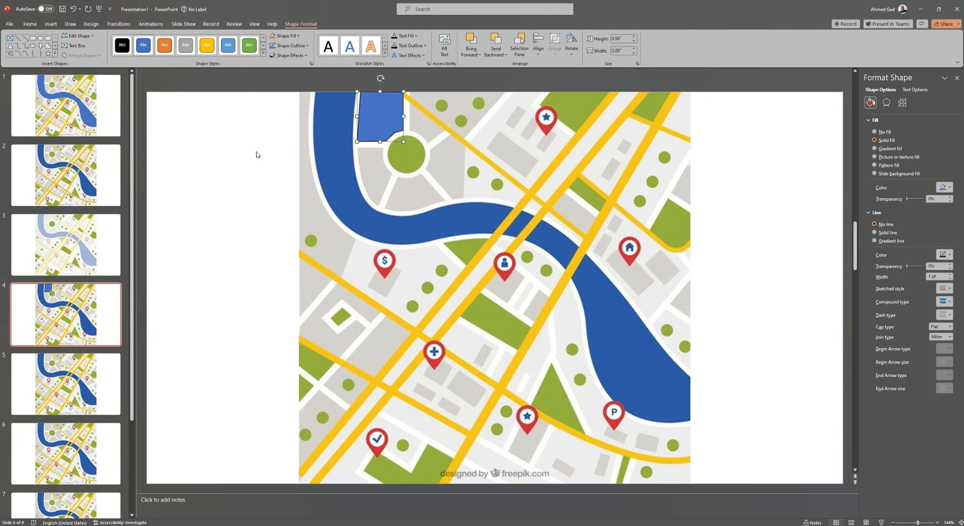
# Step: Fade the map picture on slide 4 by raising its picture transparency
pyautogui.click(338, 257)
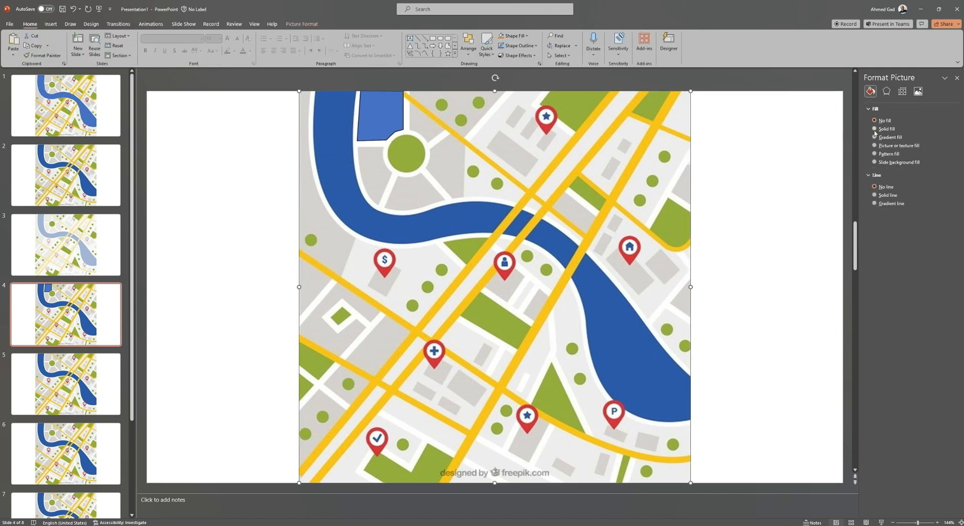
pyautogui.click(918, 91)
pyautogui.click(936, 153)
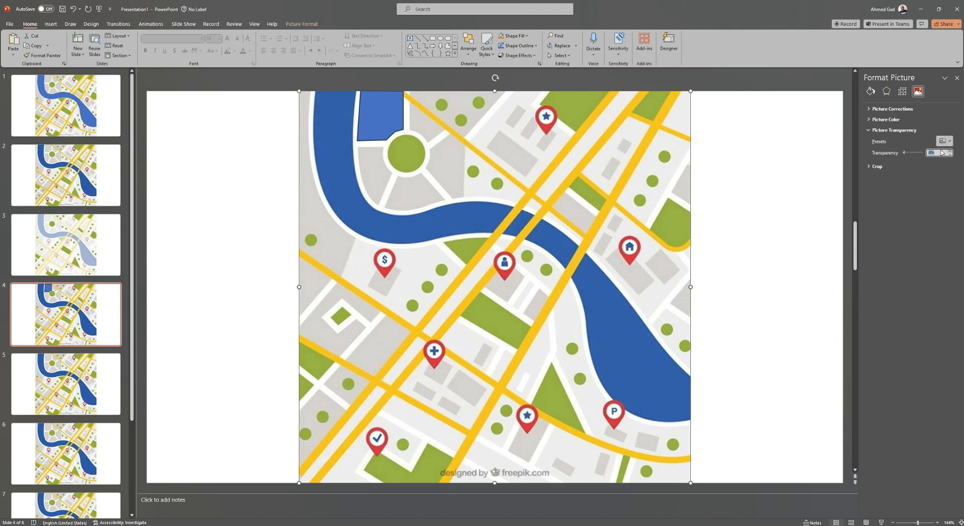
pyautogui.press('Up')
pyautogui.press('Up')
pyautogui.press('Up')
pyautogui.press('Up')
pyautogui.press('Up')
pyautogui.press('Up')
pyautogui.press('Up')
pyautogui.press('Up')
pyautogui.press('Up')
pyautogui.press('Up')
pyautogui.press('Up')
pyautogui.press('Up')
pyautogui.press('Up')
pyautogui.press('Up')
pyautogui.press('Up')
pyautogui.press('Up')
pyautogui.press('Up')
pyautogui.press('Up')
pyautogui.press('Up')
pyautogui.press('Up')
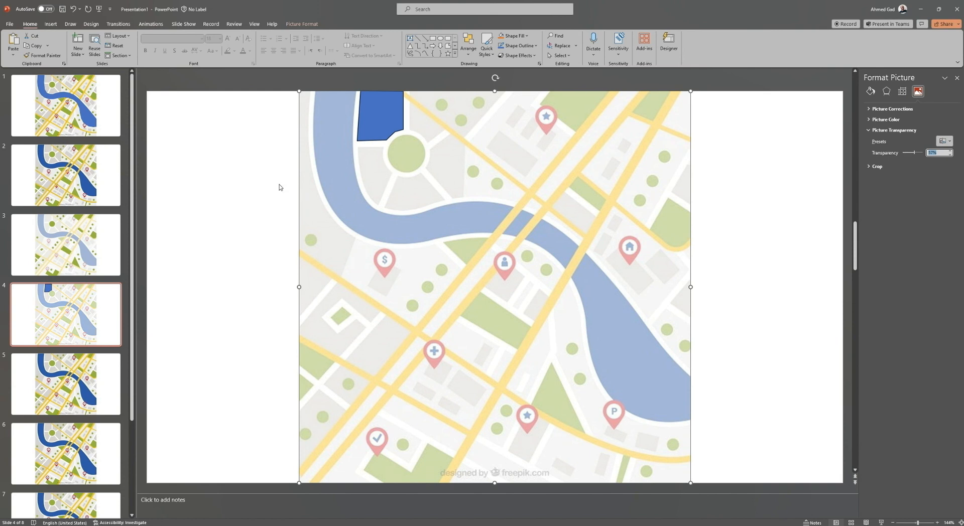
# Step: Try to fill the map picture with the city image from the Desktop's Inspirtational Images > Maps folder
pyautogui.click(868, 93)
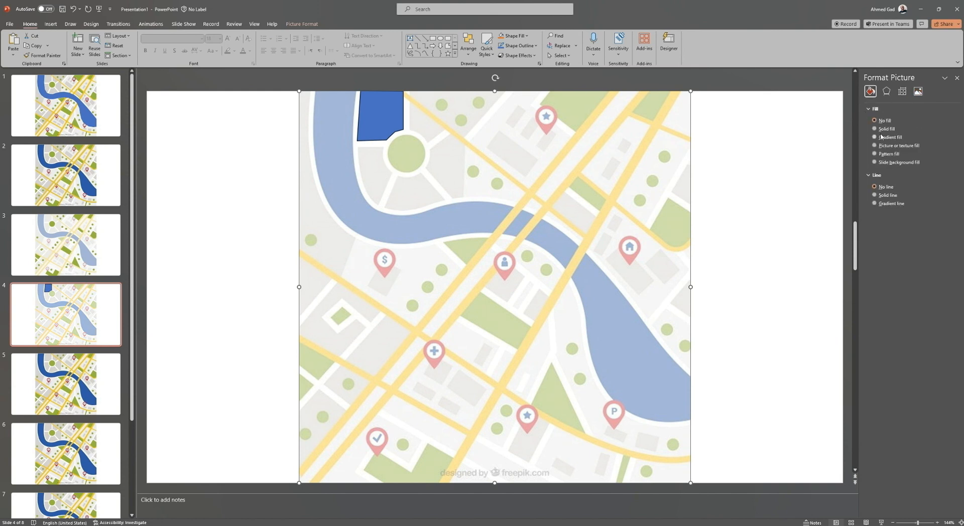
pyautogui.click(888, 154)
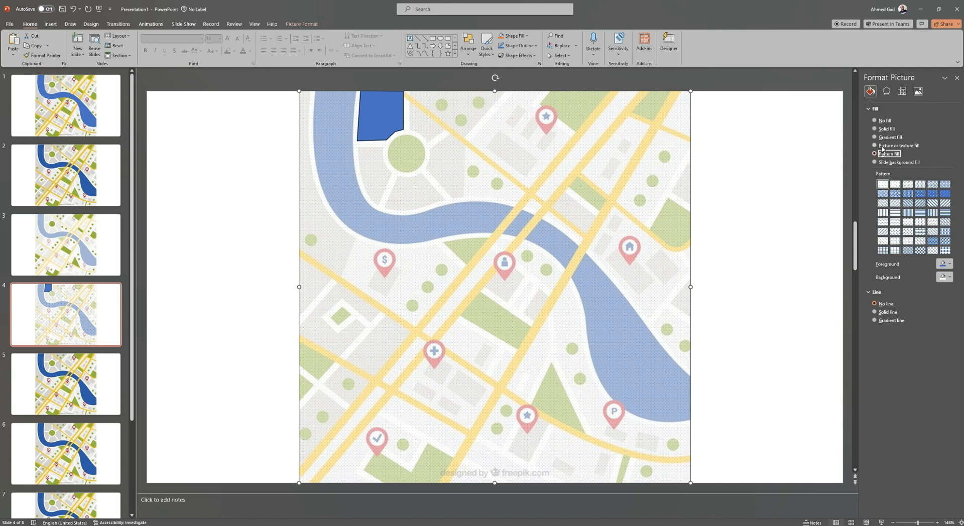
pyautogui.click(882, 146)
pyautogui.click(886, 183)
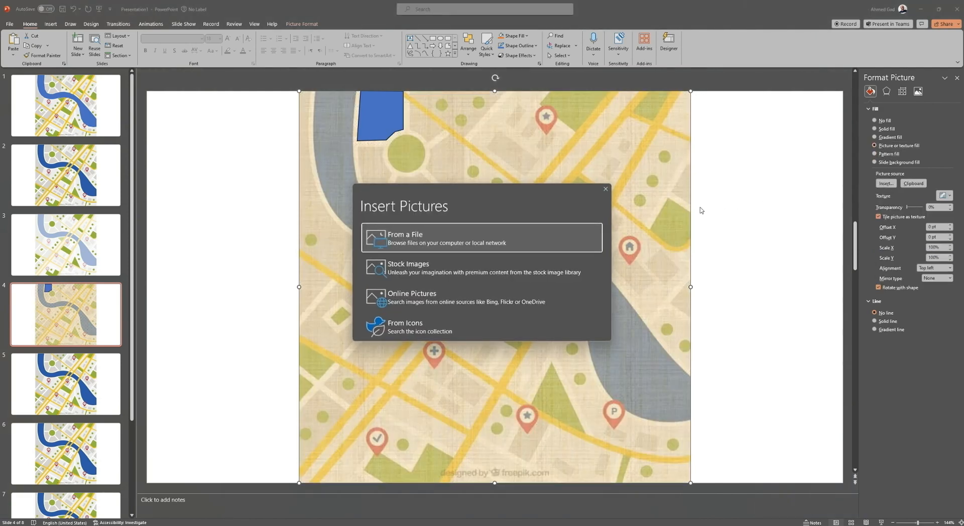
pyautogui.click(492, 238)
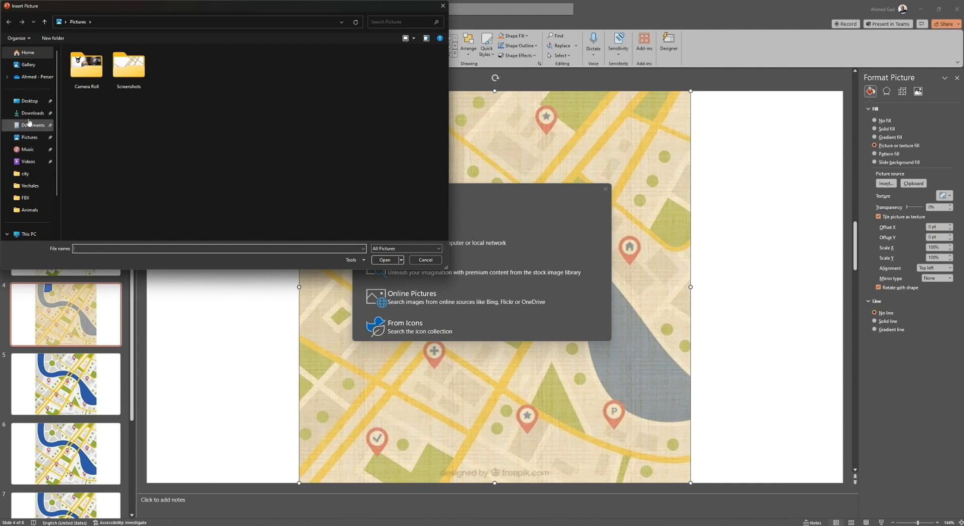
pyautogui.click(30, 105)
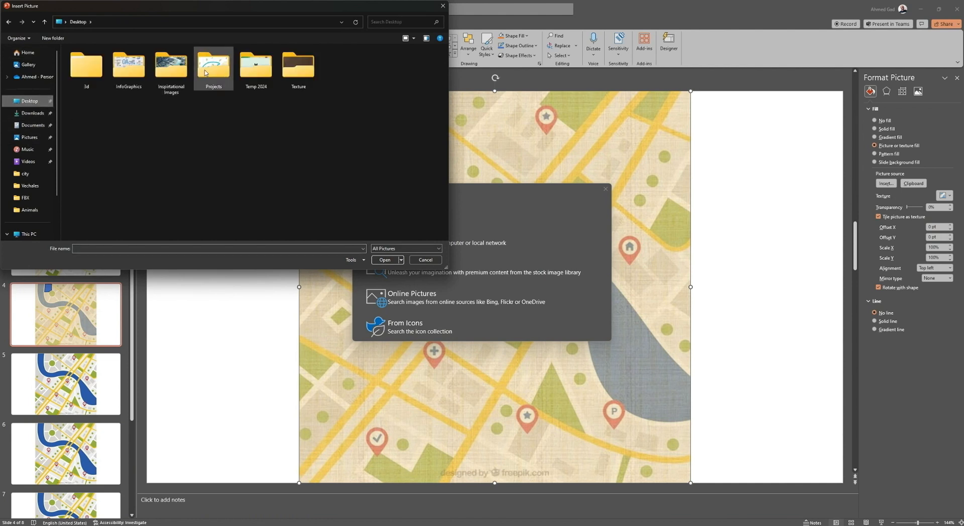
pyautogui.doubleClick(171, 66)
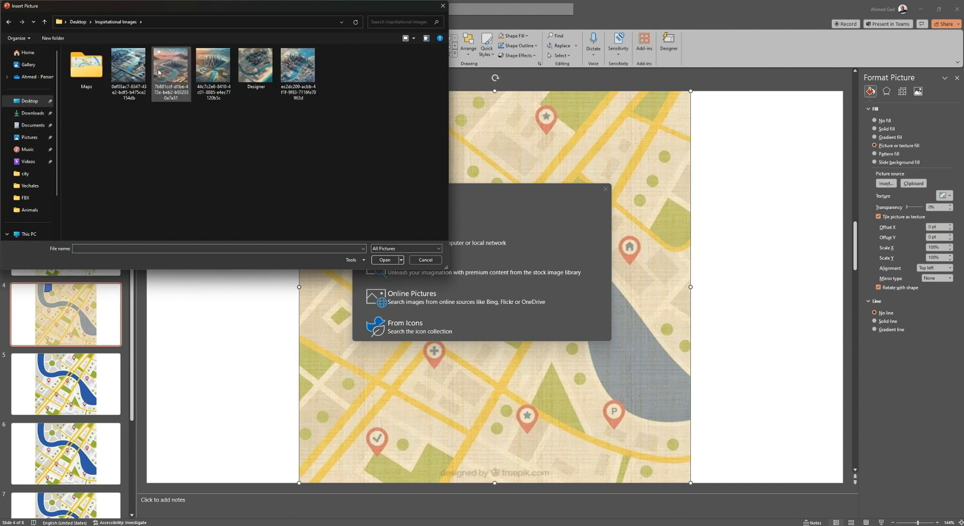
pyautogui.doubleClick(93, 71)
pyautogui.click(272, 74)
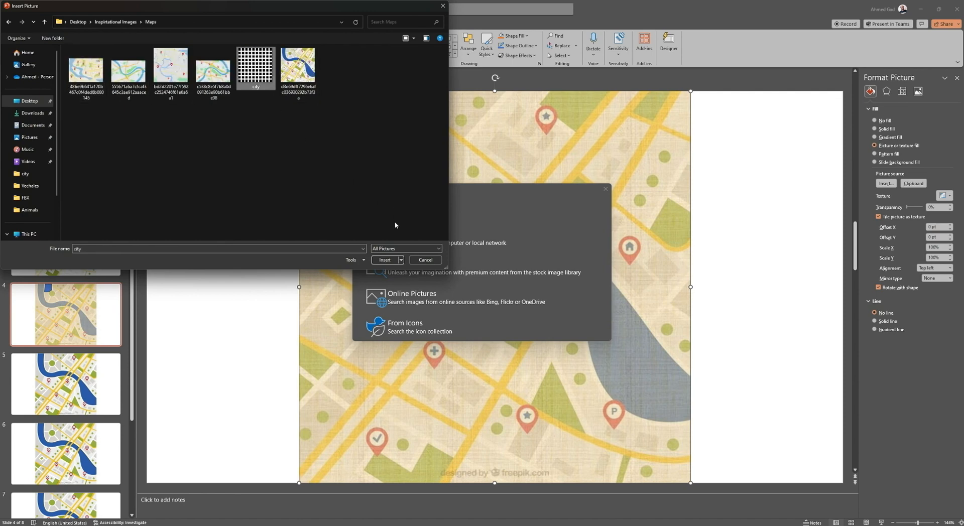
pyautogui.click(384, 260)
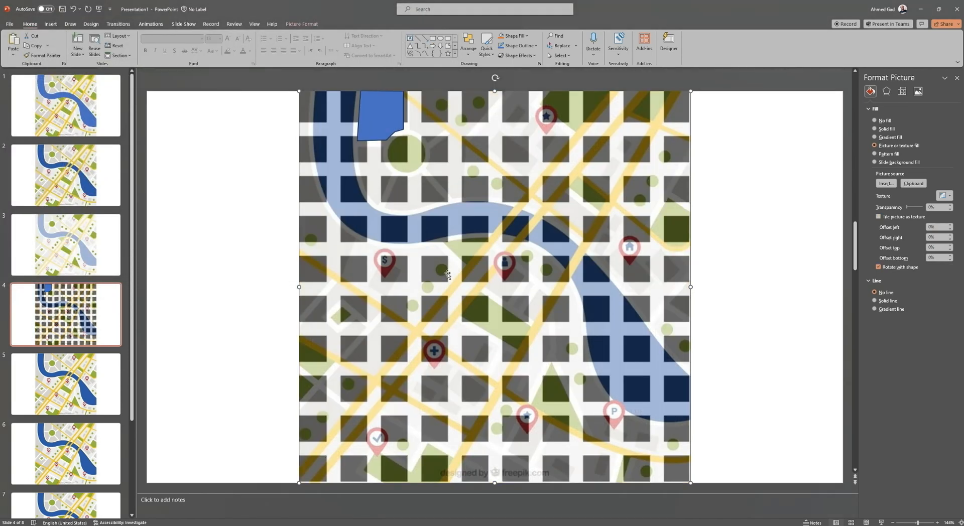
# Step: Undo the picture, texture and pattern fills applied to the map picture
pyautogui.hotkey('ctrl', 'z')
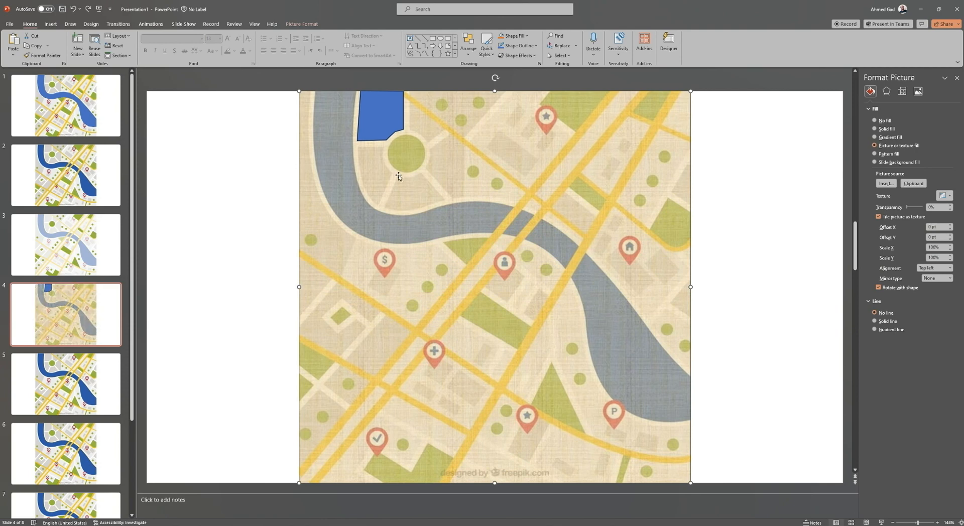
pyautogui.hotkey('ctrl', 'y')
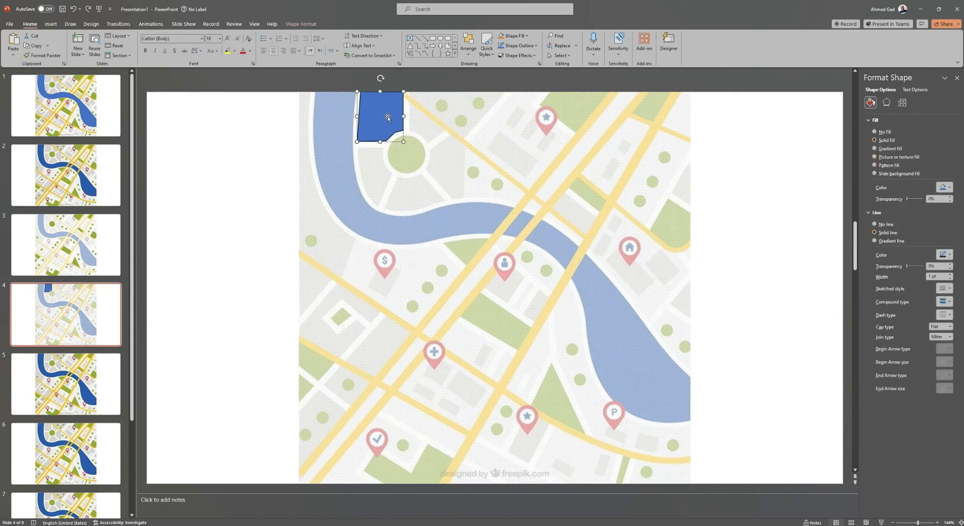
pyautogui.hotkey('ctrl', 'z')
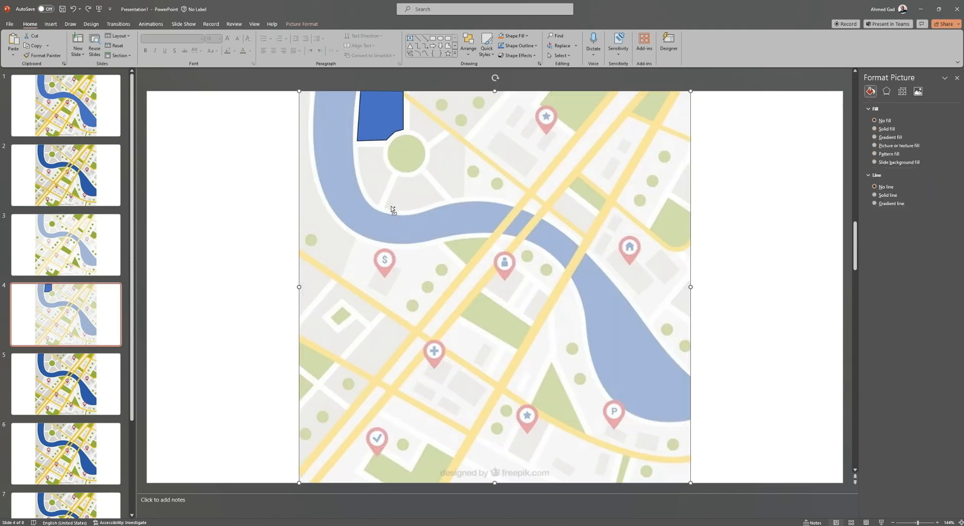
# Step: Fill the traced block above the roundabout with the city image from the Maps folder and remove its outline
pyautogui.click(379, 126)
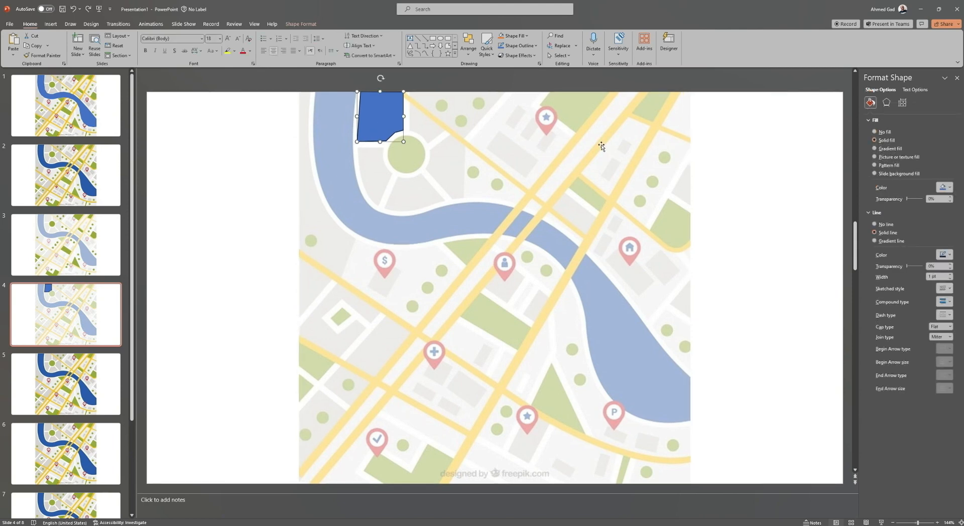
pyautogui.click(887, 159)
pyautogui.click(892, 195)
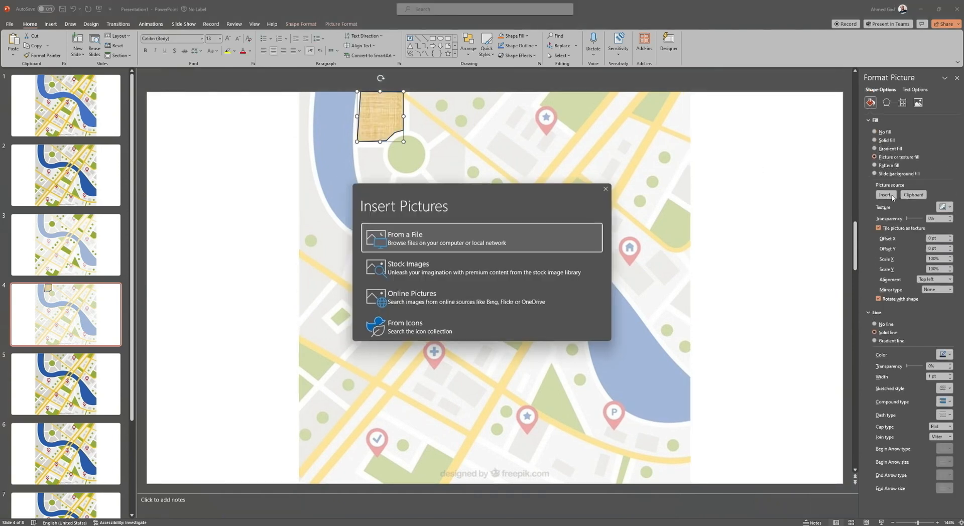
pyautogui.click(536, 243)
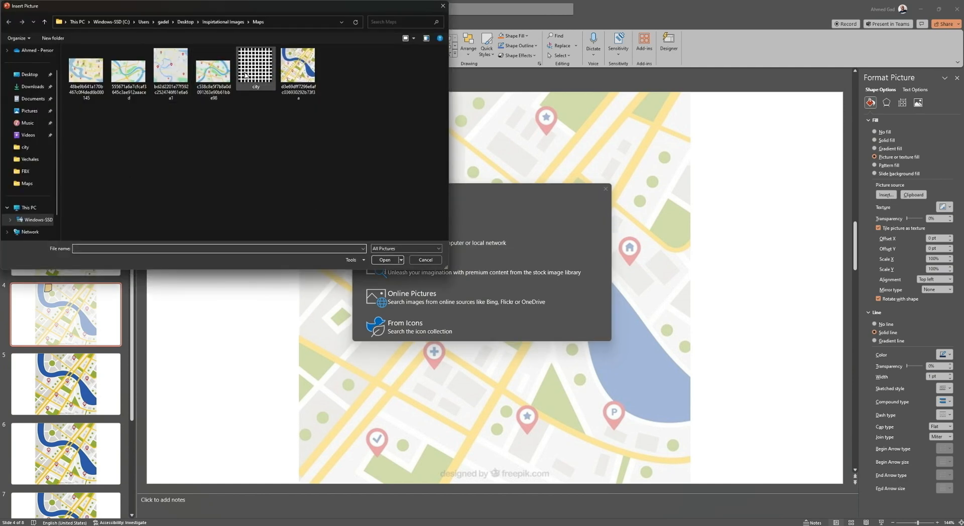
pyautogui.click(385, 259)
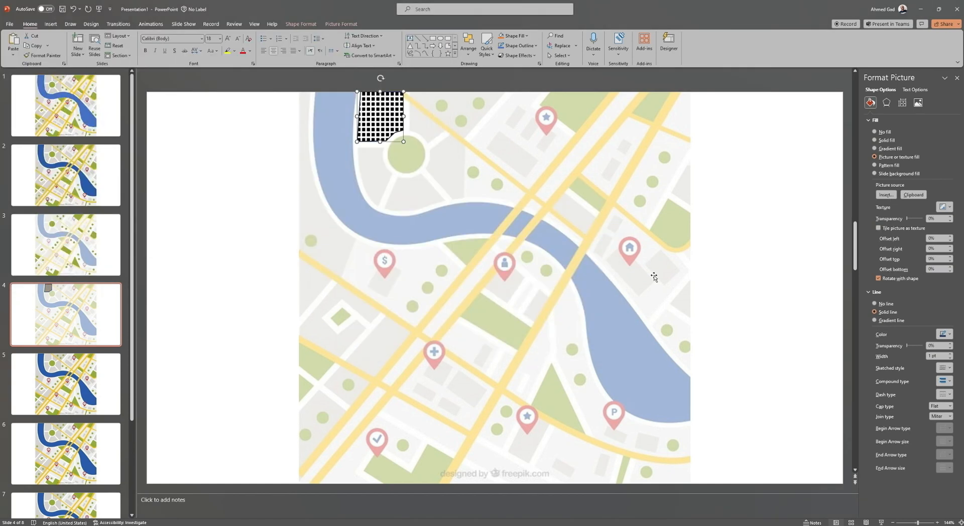
pyautogui.click(880, 305)
pyautogui.click(817, 268)
# Step: Trace a freeform over the curved grey block between the river's inner bank and the roundabout's west side
pyautogui.click(448, 45)
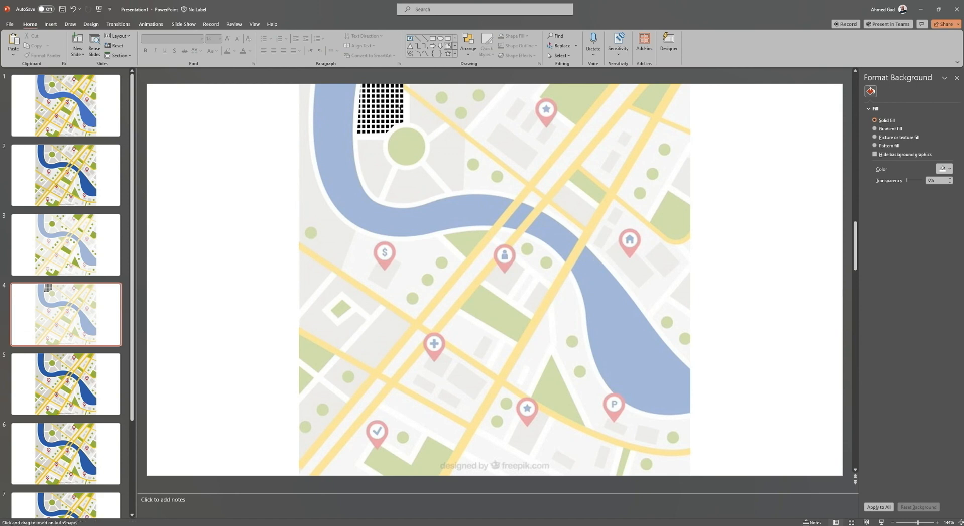
pyautogui.click(358, 141)
pyautogui.click(383, 141)
pyautogui.click(385, 155)
pyautogui.click(392, 169)
pyautogui.click(371, 192)
pyautogui.click(364, 180)
pyautogui.click(361, 169)
pyautogui.click(358, 154)
pyautogui.click(358, 140)
pyautogui.click(420, 170)
# Step: Trace a freeform about 0.7" high by 1.15" wide over the grey block just below the roundabout
pyautogui.click(448, 45)
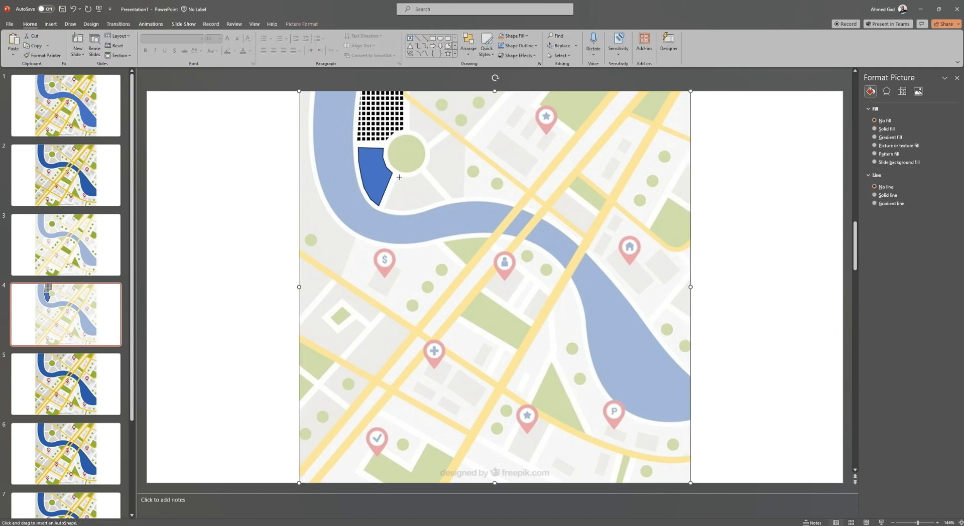
pyautogui.click(399, 177)
pyautogui.click(406, 171)
pyautogui.click(413, 171)
pyautogui.click(421, 167)
pyautogui.click(444, 192)
pyautogui.click(433, 197)
pyautogui.click(419, 201)
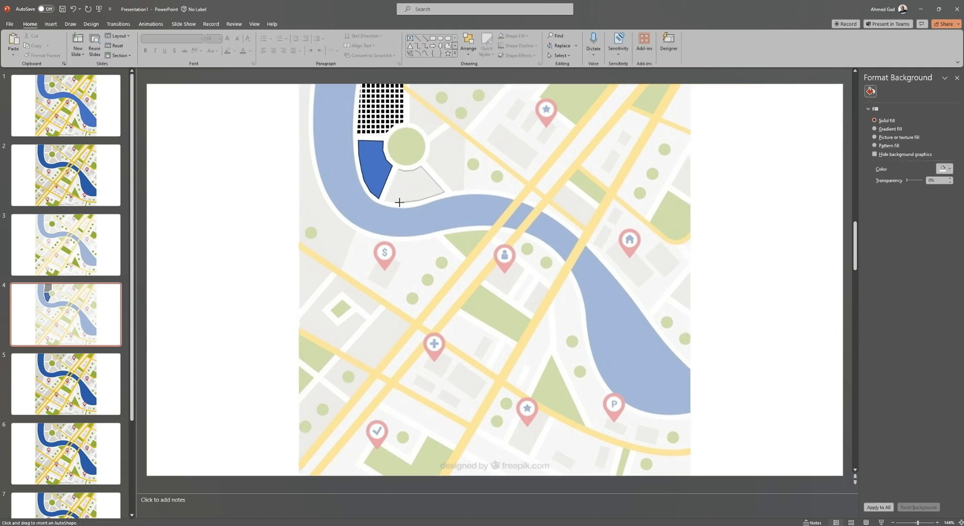
pyautogui.click(400, 203)
pyautogui.click(384, 201)
pyautogui.click(399, 170)
# Step: Trace a freeform about 1.21" high by 0.73" wide over the grey block east of the roundabout
pyautogui.click(48, 46)
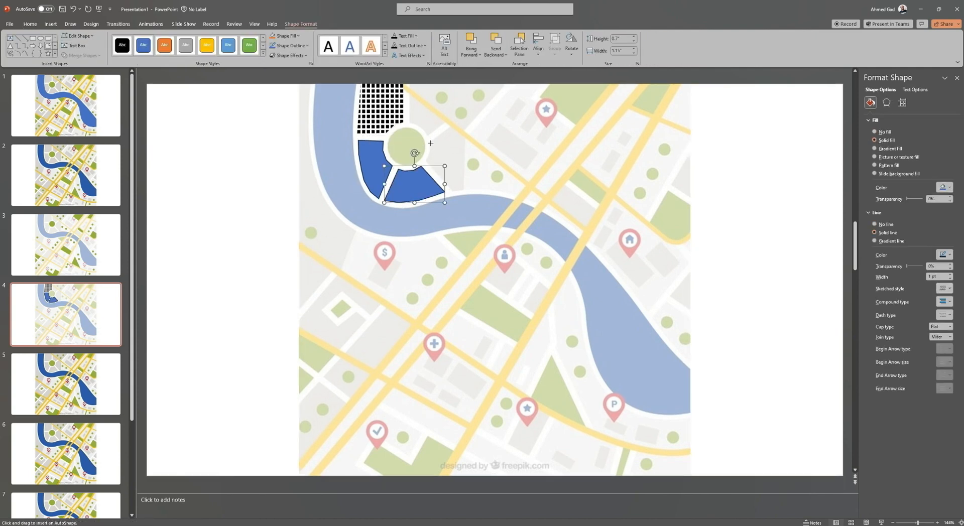
pyautogui.click(429, 136)
pyautogui.click(449, 127)
pyautogui.click(464, 140)
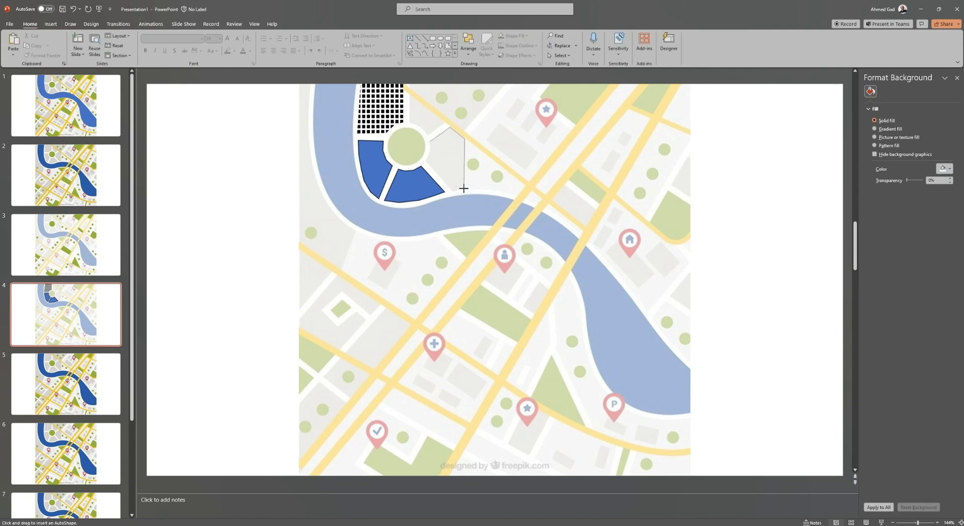
pyautogui.click(464, 189)
pyautogui.click(446, 191)
pyautogui.click(426, 159)
pyautogui.click(429, 135)
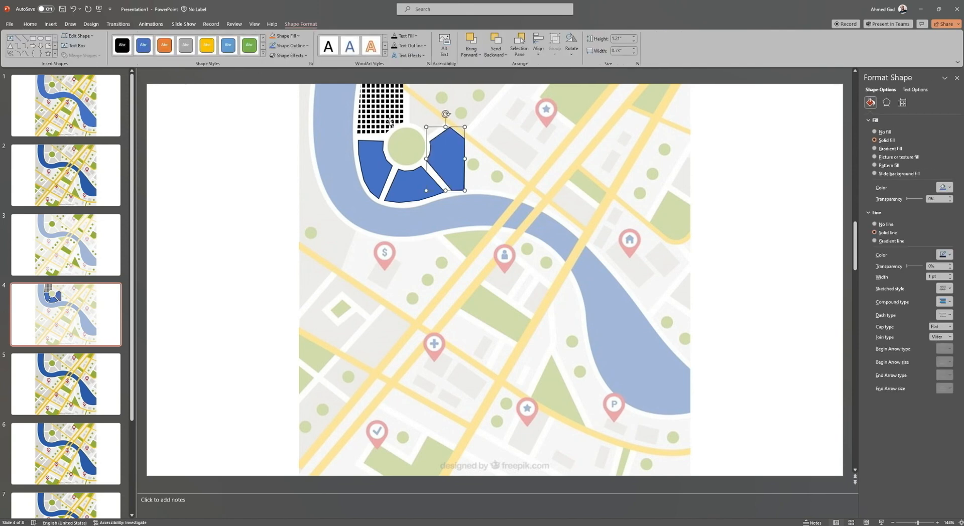
# Step: Trace a freeform about 0.75" high by 0.65" wide over the grey wedge northeast of the roundabout, beside the diagonal road
pyautogui.click(48, 46)
pyautogui.click(406, 86)
pyautogui.click(444, 119)
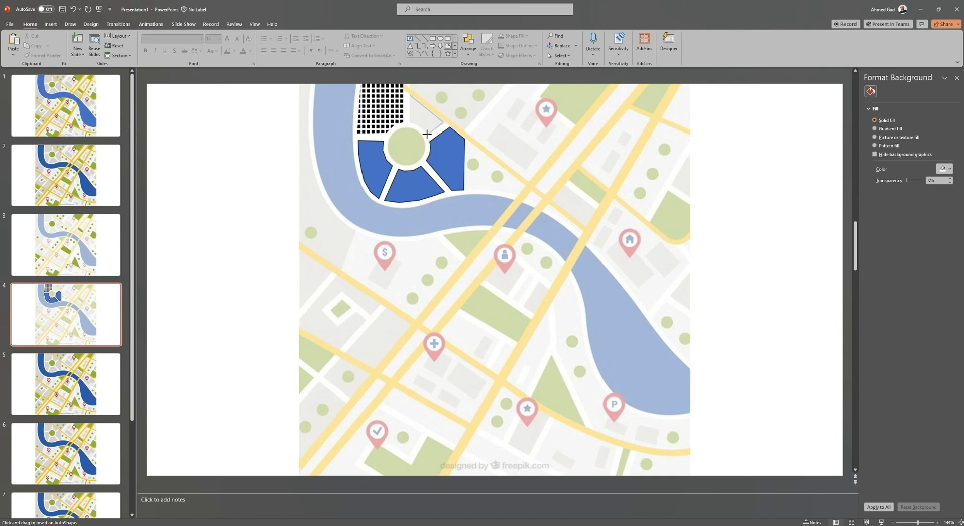
pyautogui.click(427, 134)
pyautogui.click(410, 121)
pyautogui.click(409, 95)
# Step: Trace a freeform about 3.53" high by 1.09" wide over the grey block between the map's left edge and the river
pyautogui.click(51, 46)
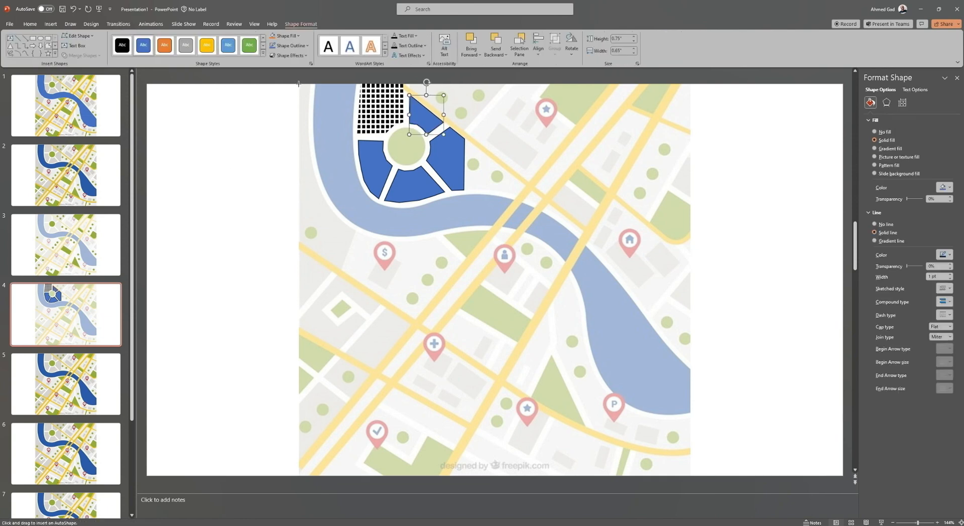
pyautogui.click(300, 84)
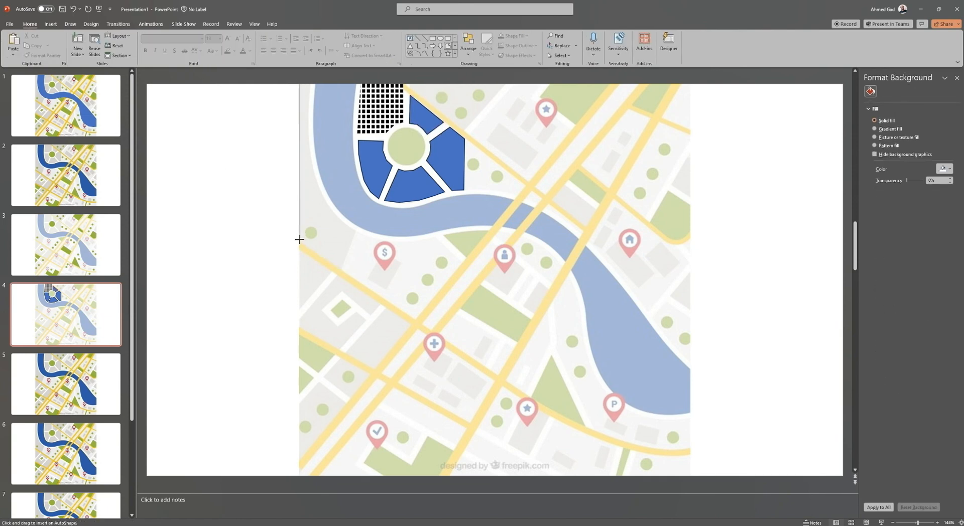
pyautogui.click(300, 241)
pyautogui.click(342, 269)
pyautogui.click(356, 231)
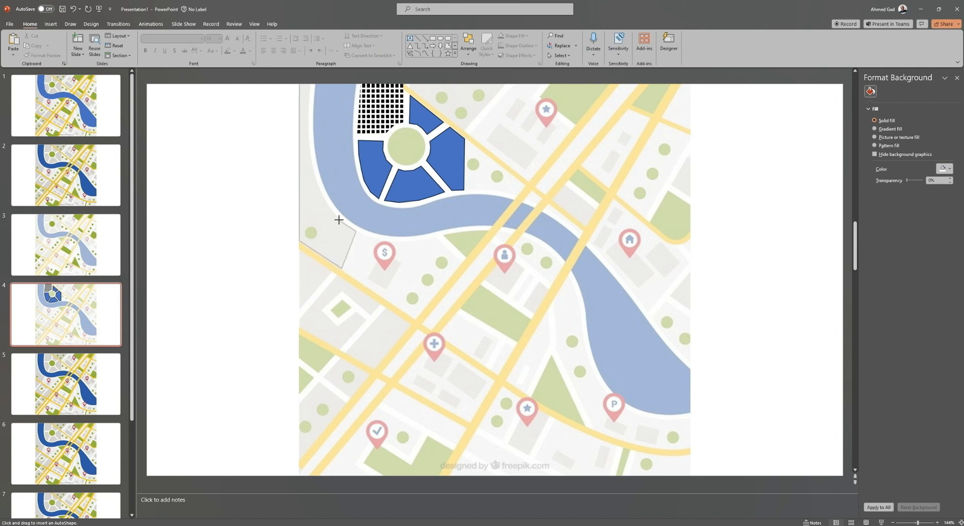
pyautogui.click(320, 185)
pyautogui.click(314, 170)
pyautogui.click(300, 85)
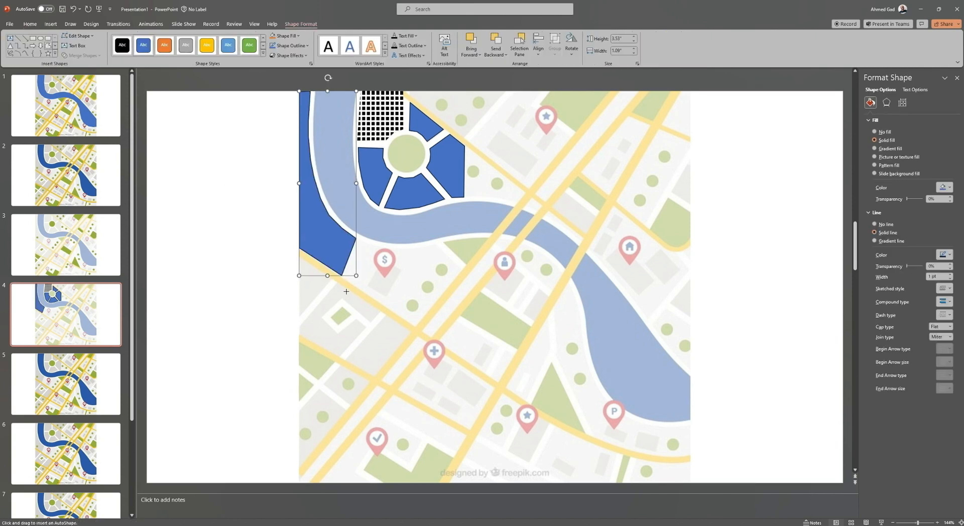
# Step: Trace a triangular freeform about 1.1" high by 0.63" wide over the left-edge grey block below the yellow road
pyautogui.click(302, 310)
pyautogui.click(331, 278)
pyautogui.doubleClick(300, 250)
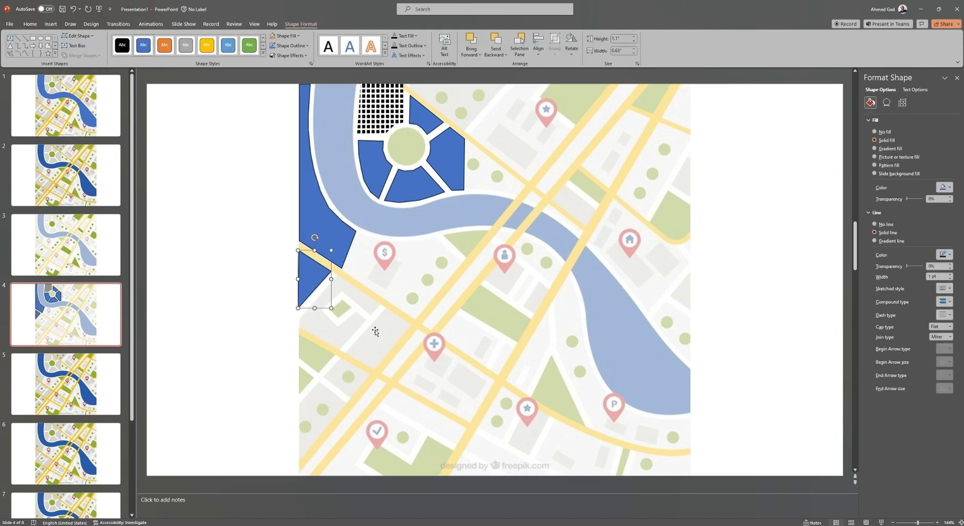
# Step: Trace a four-sided freeform about 1.15" high by 1.25" wide over the grey block west of the plus-sign pin
pyautogui.click(48, 46)
pyautogui.click(387, 308)
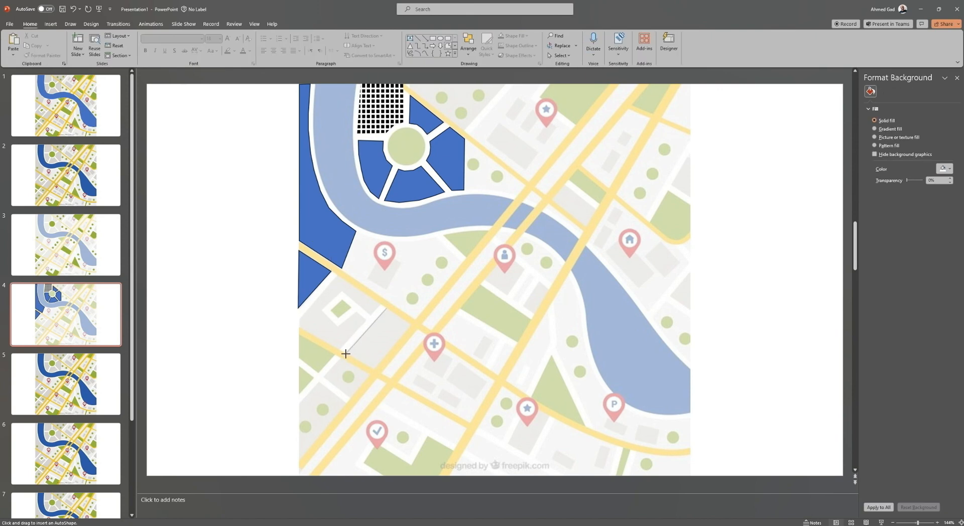
pyautogui.click(346, 354)
pyautogui.click(374, 368)
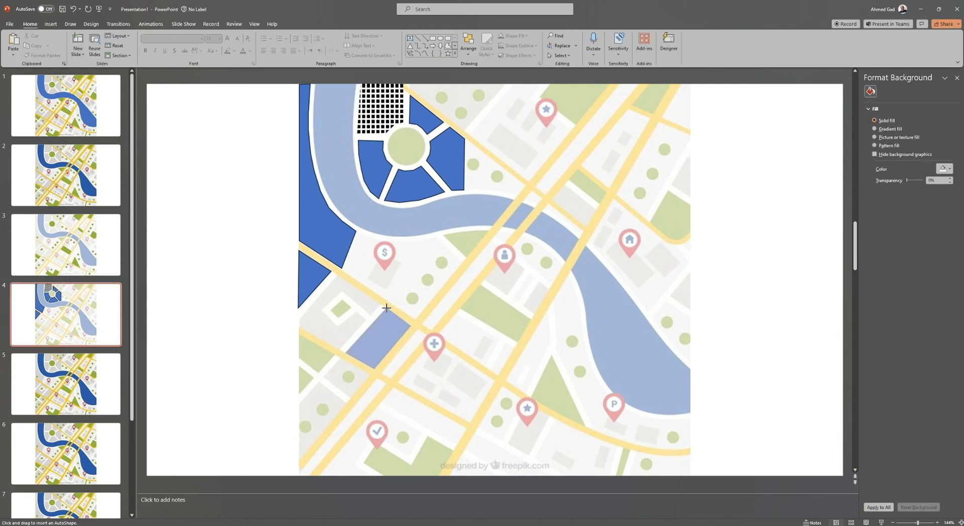
pyautogui.doubleClick(411, 325)
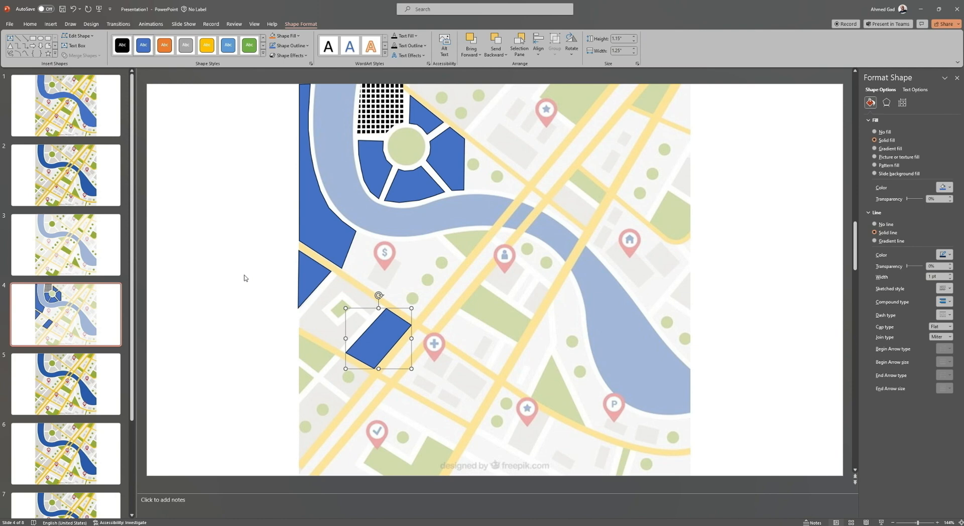
# Step: Trace a rectangular freeform about 0.89" high by 0.98" wide over the grey building southwest of the upper star pin
pyautogui.click(48, 46)
pyautogui.click(499, 123)
pyautogui.click(487, 141)
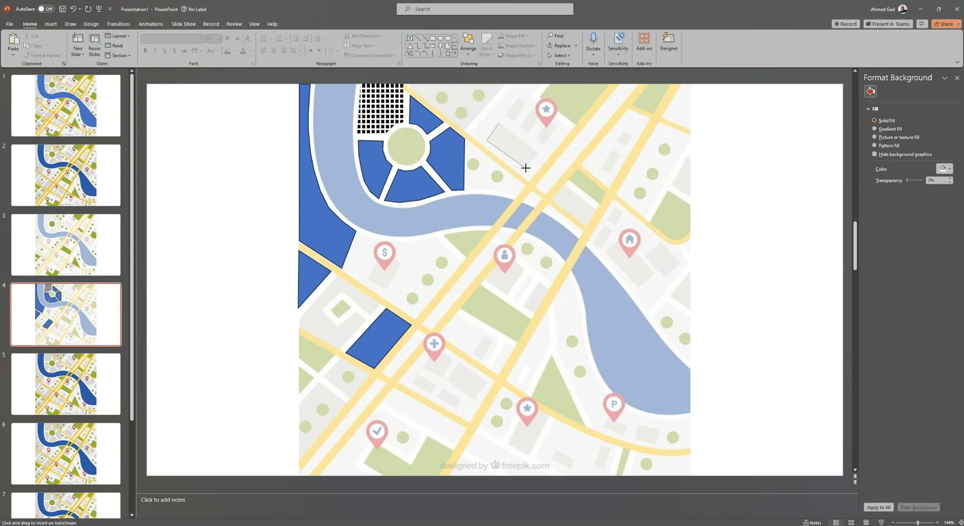
pyautogui.click(525, 169)
pyautogui.click(539, 150)
pyautogui.click(498, 124)
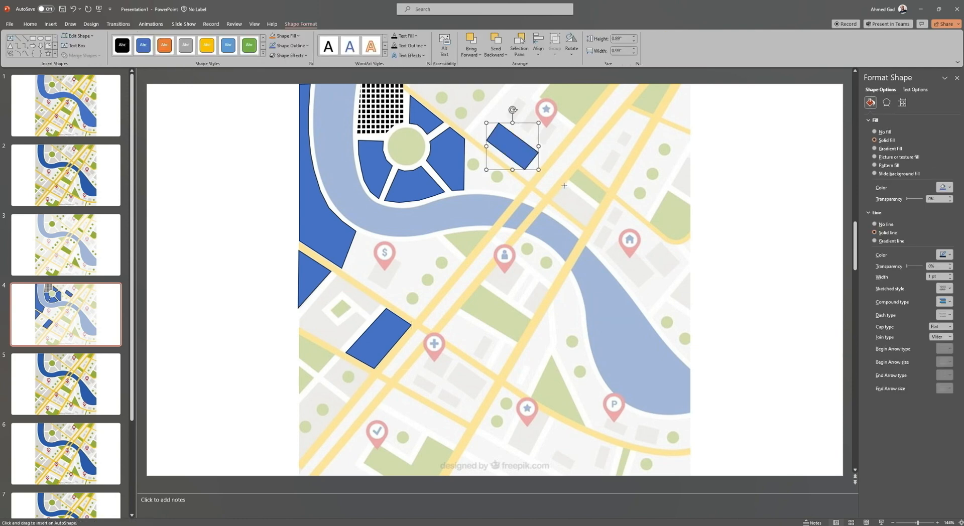
# Step: Trace a rectangular freeform about 0.76" high by 0.79" wide over the grey building between the diagonal yellow roads northwest of the house pin
pyautogui.click(552, 200)
pyautogui.click(585, 225)
pyautogui.click(594, 208)
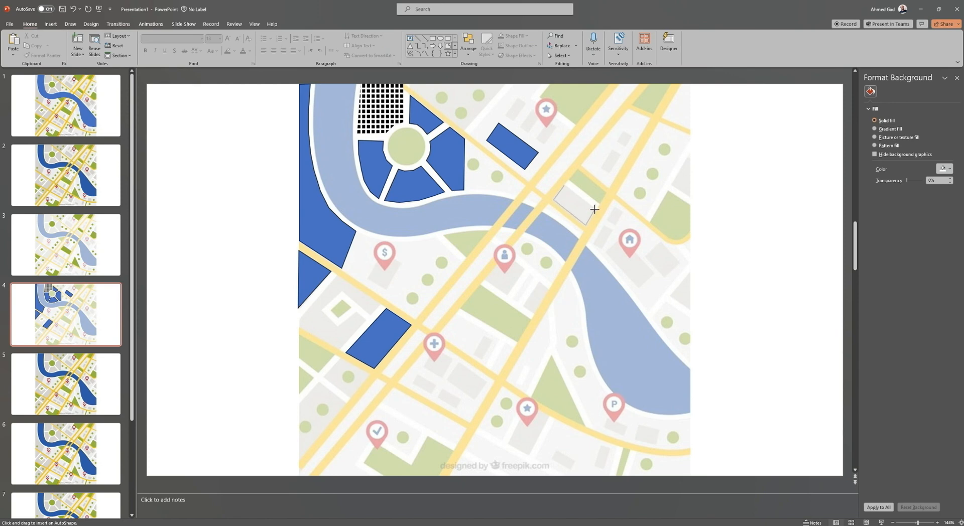
pyautogui.click(564, 185)
pyautogui.click(552, 200)
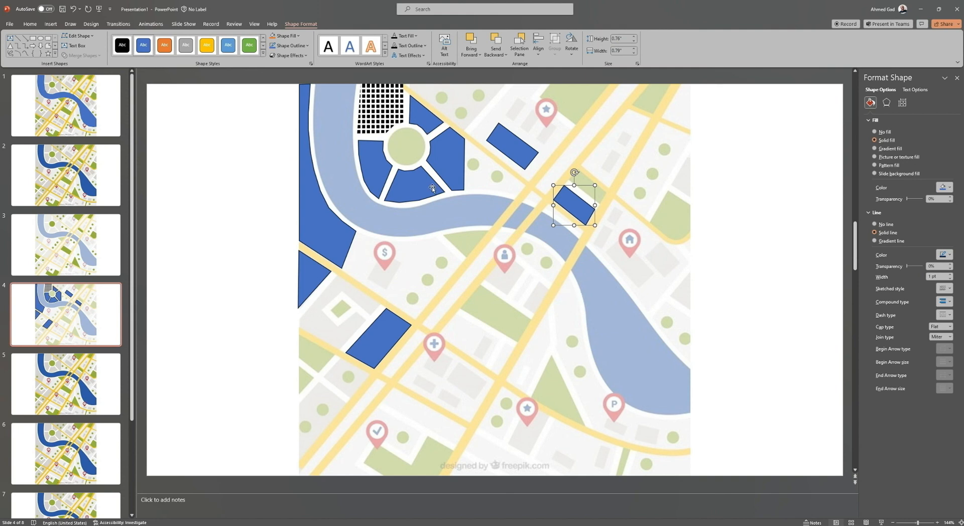
# Step: Copy the city image formatting from the block north of the roundabout onto the two blue blocks along the map's left edge
pyautogui.click(380, 116)
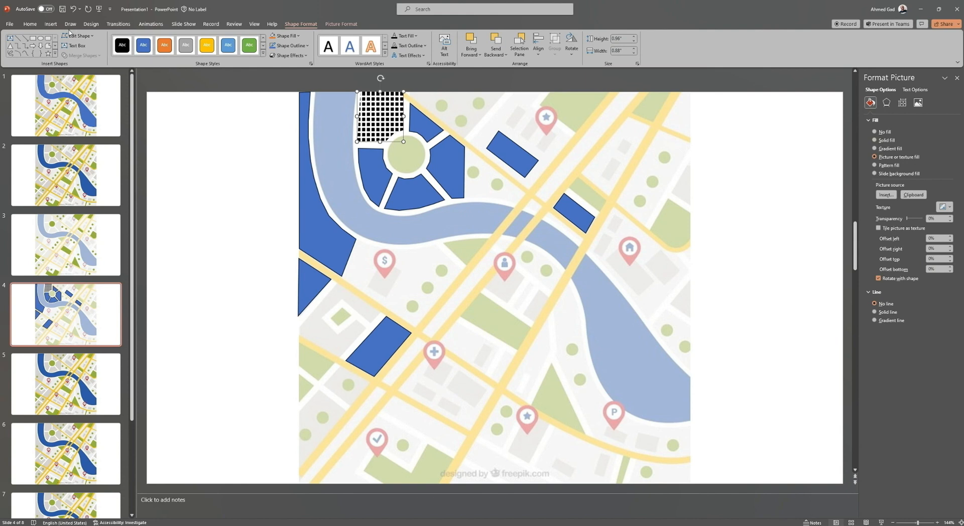
pyautogui.click(30, 24)
pyautogui.click(43, 55)
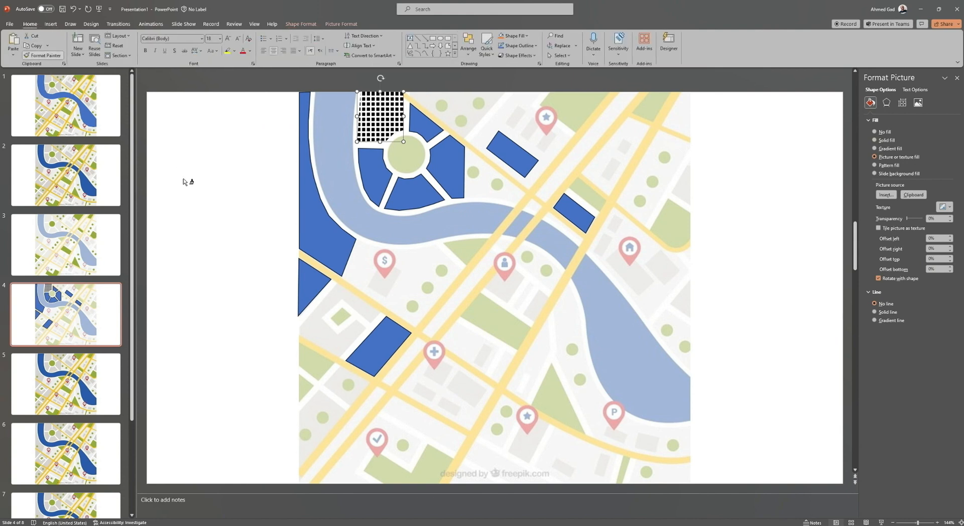
pyautogui.click(319, 231)
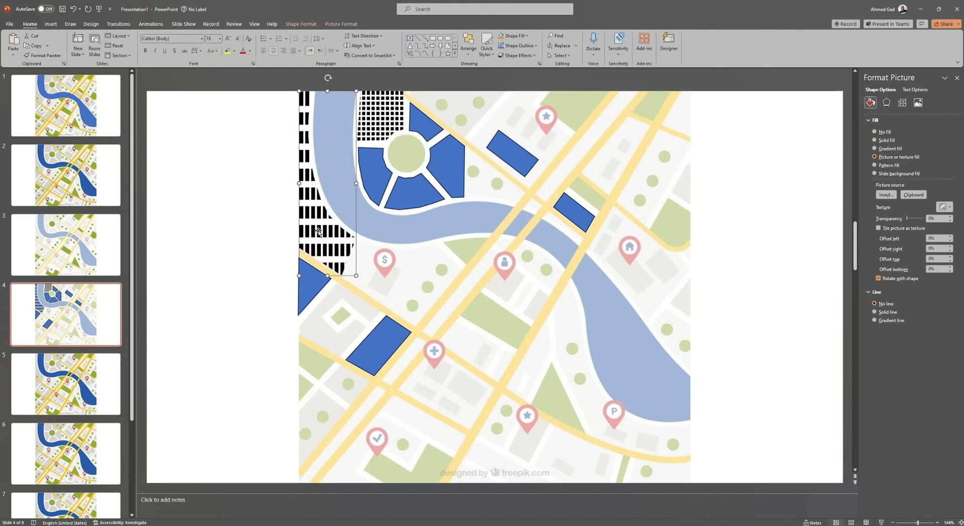
pyautogui.click(43, 55)
pyautogui.scroll(-1, 310, 279)
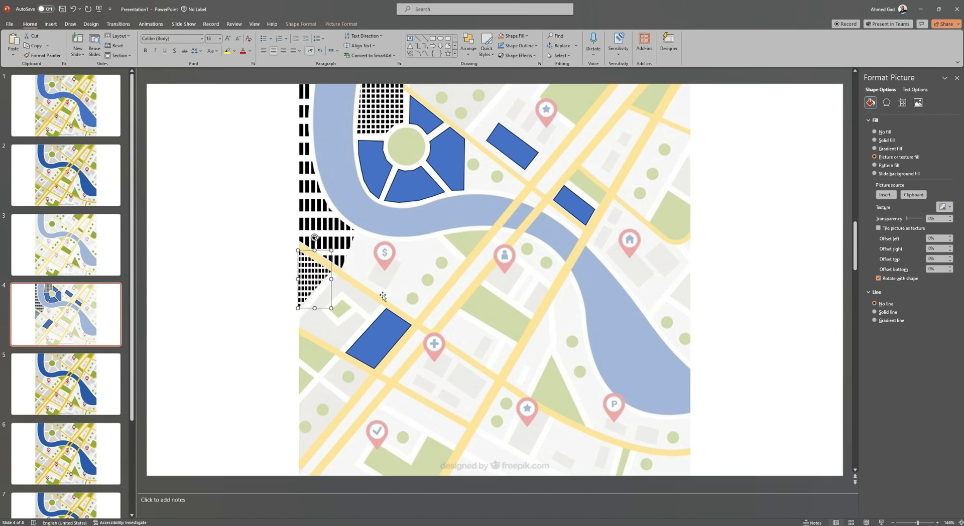
pyautogui.click(386, 323)
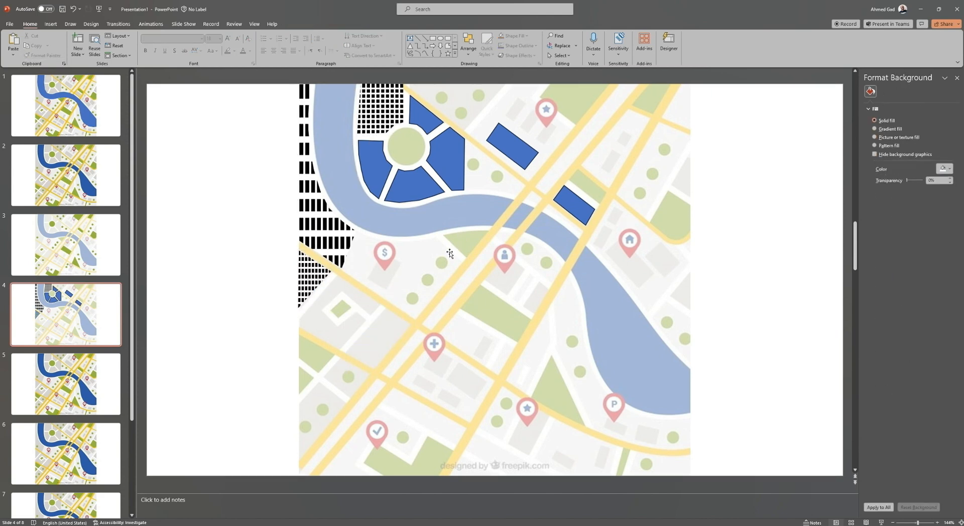
pyautogui.hotkey('ctrl', 'z')
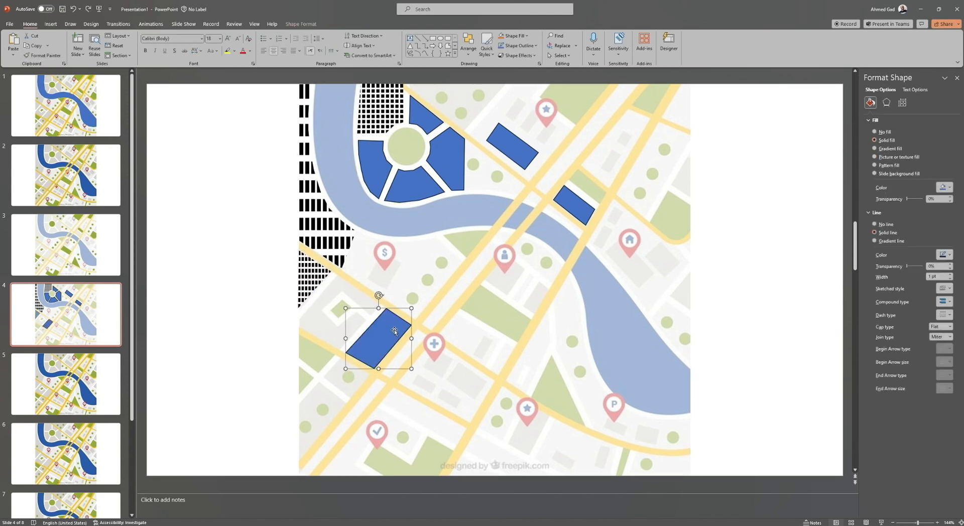
pyautogui.press('Delete')
pyautogui.hotkey('ctrl', 'z')
# Step: Apply the city image formatting to the block west of the plus-sign pin and the two rectangular blocks south of the upper star pin
pyautogui.click(303, 240)
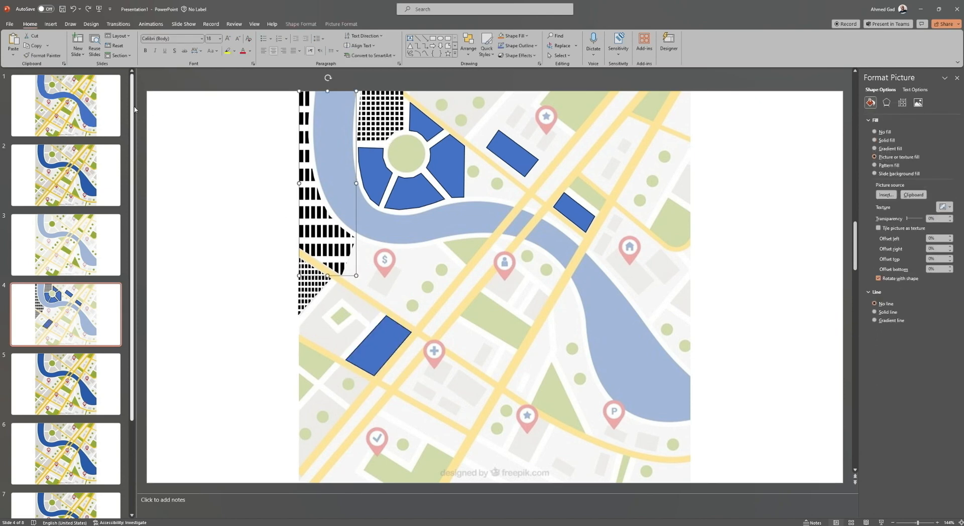
pyautogui.click(43, 56)
pyautogui.click(375, 347)
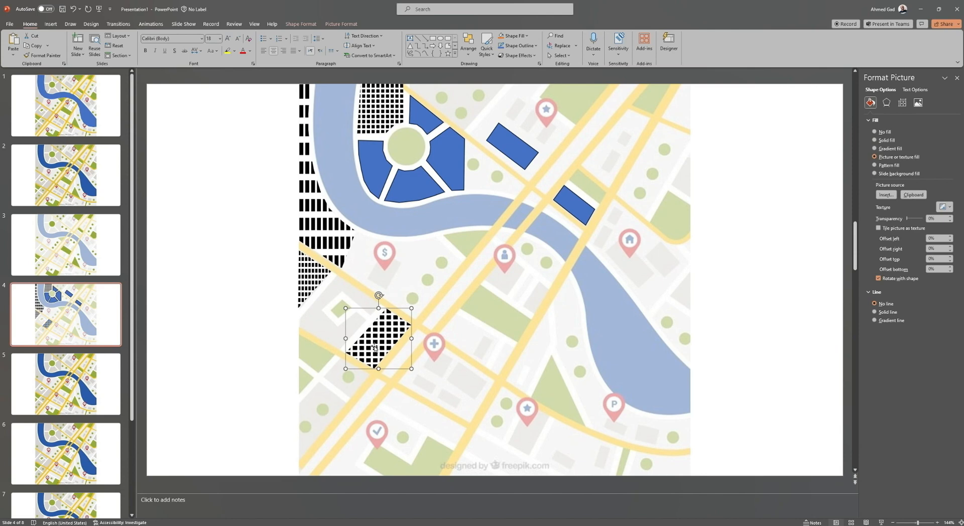
pyautogui.click(572, 206)
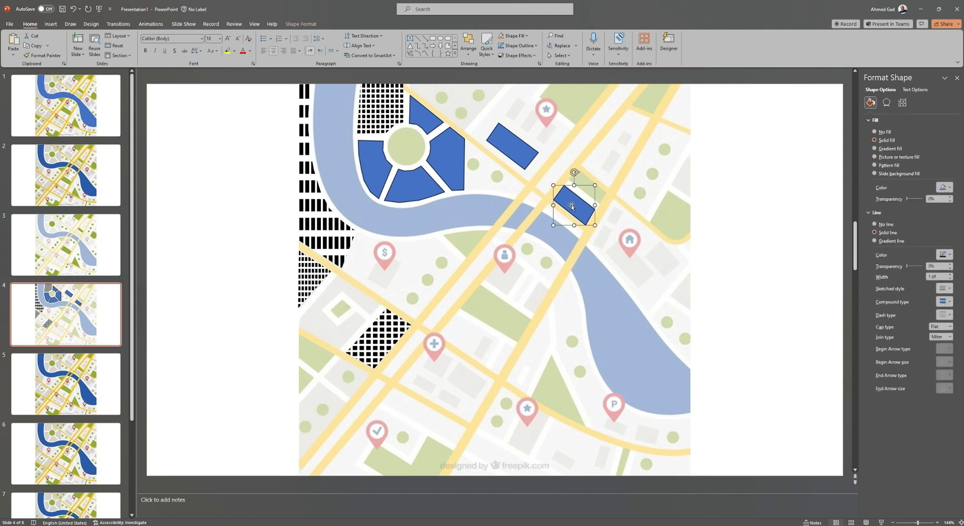
pyautogui.click(521, 152)
pyautogui.press('F4')
# Step: Repeat the city image formatting on the four remaining blue blocks around the roundabout
pyautogui.click(444, 155)
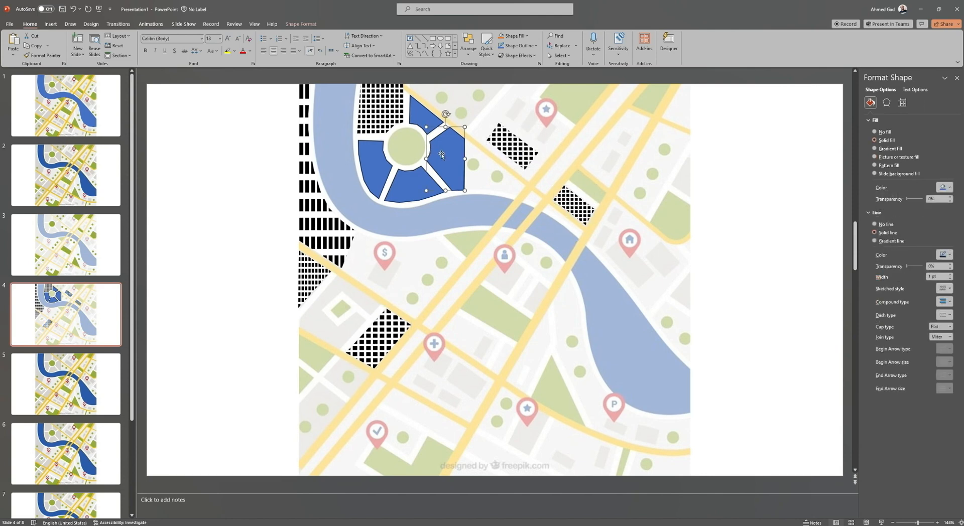
pyautogui.press('F4')
pyautogui.click(425, 115)
pyautogui.press('F4')
pyautogui.click(415, 183)
pyautogui.press('F4')
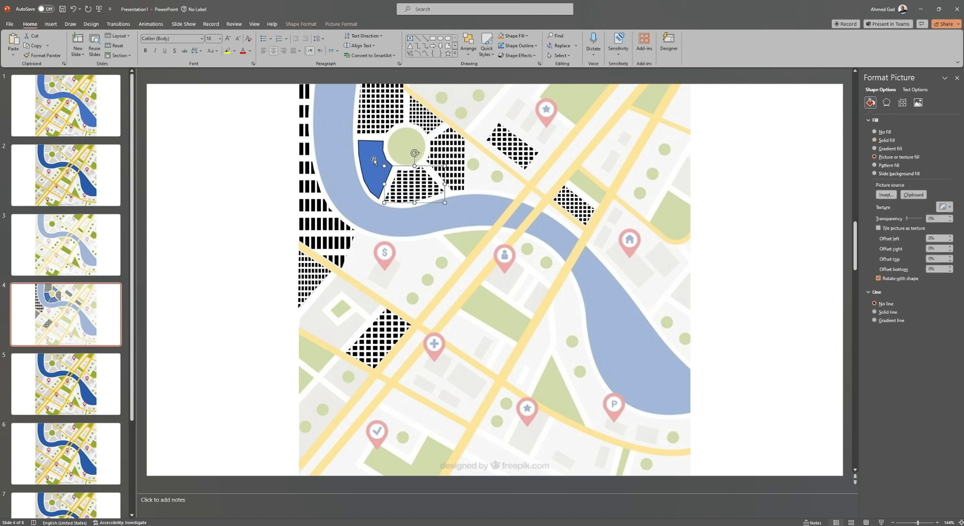
pyautogui.click(374, 160)
pyautogui.press('F4')
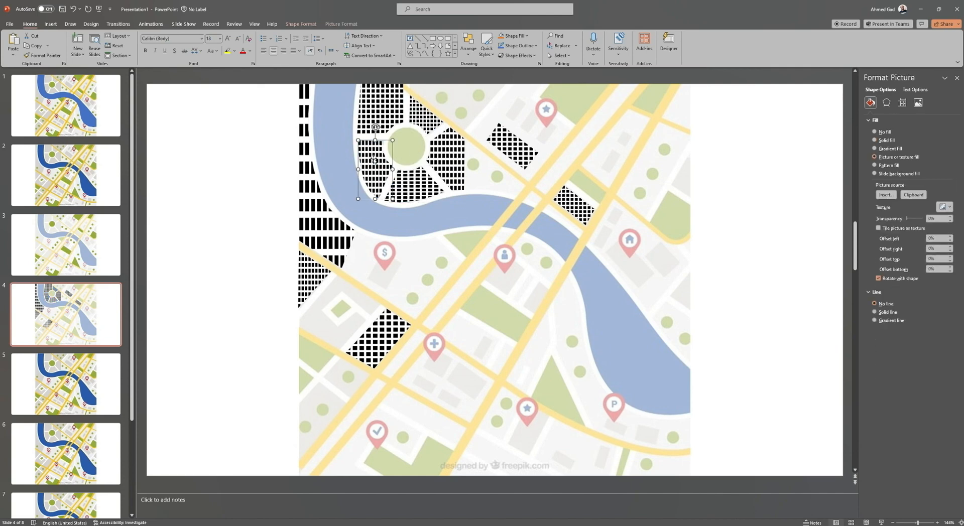
# Step: Tile the picture fill as texture on the rectangular block northwest of the house pin, with Scale X and Scale Y at 50%
pyautogui.click(334, 240)
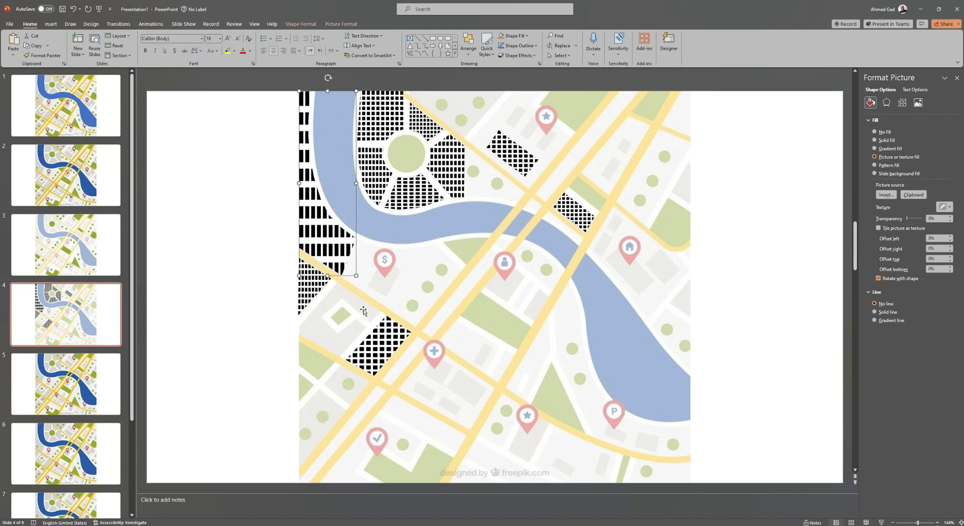
pyautogui.click(313, 294)
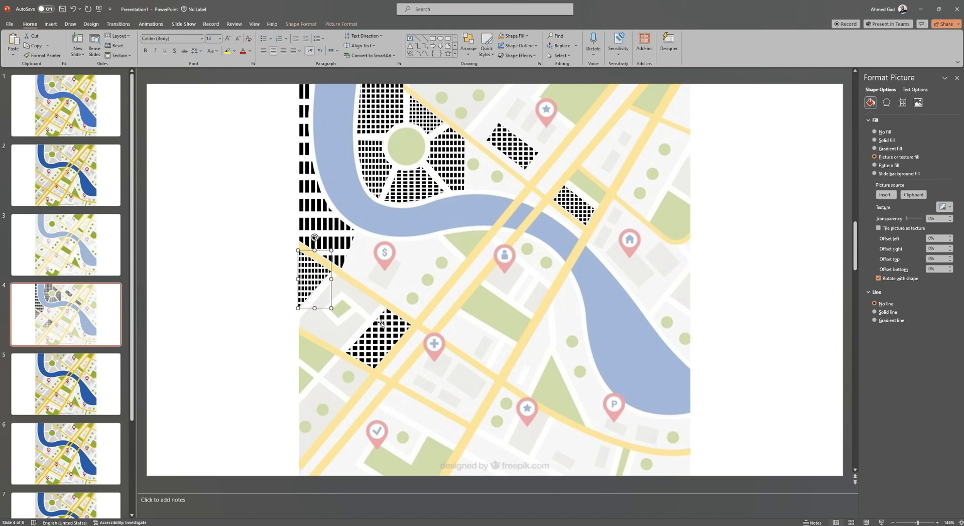
pyautogui.click(581, 213)
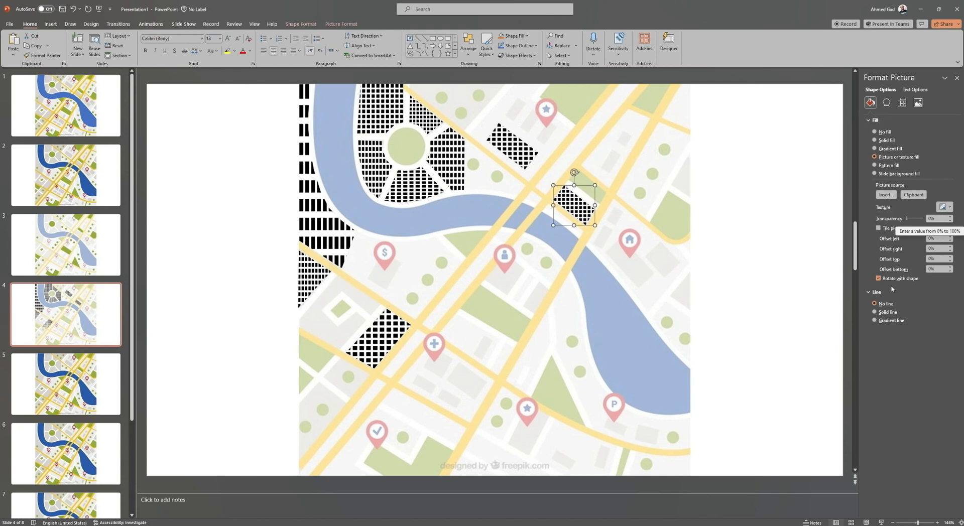
pyautogui.click(878, 229)
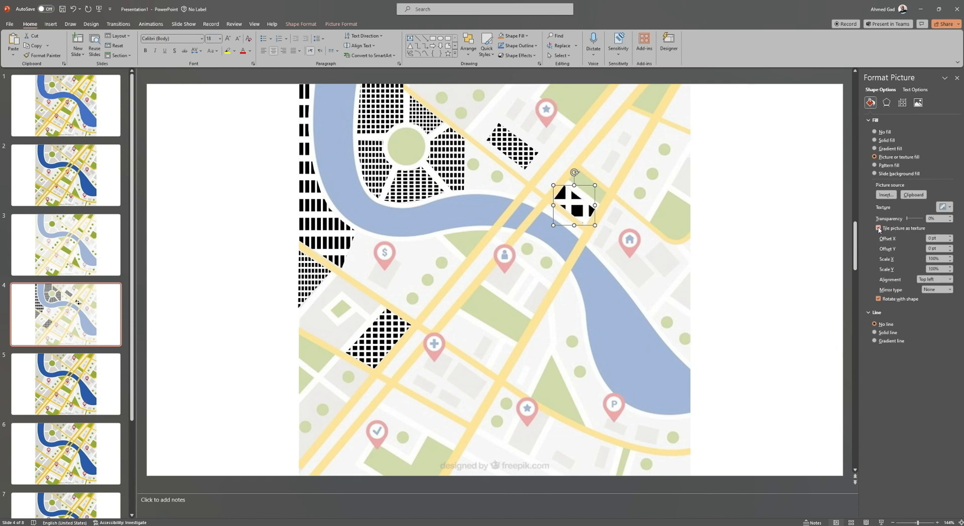
pyautogui.click(944, 259)
pyautogui.press('Down')
pyautogui.press('Down')
pyautogui.press('Down')
pyautogui.press('Down')
pyautogui.press('Down')
pyautogui.press('Down')
pyautogui.press('Down')
pyautogui.press('Down')
pyautogui.press('Down')
pyautogui.press('Down')
pyautogui.press('Down')
pyautogui.press('Down')
pyautogui.press('Down')
pyautogui.press('Down')
pyautogui.press('Down')
pyautogui.press('Down')
pyautogui.press('Down')
pyautogui.press('Down')
pyautogui.press('Down')
pyautogui.press('Down')
pyautogui.press('Down')
pyautogui.press('Down')
pyautogui.press('Down')
pyautogui.press('Down')
pyautogui.press('Down')
pyautogui.press('Down')
pyautogui.press('Down')
pyautogui.press('Down')
pyautogui.press('Down')
pyautogui.press('Down')
pyautogui.press('Down')
pyautogui.press('Down')
pyautogui.click(943, 269)
pyautogui.press('Down')
pyautogui.press('Down')
pyautogui.press('Down')
pyautogui.press('Down')
pyautogui.press('Down')
pyautogui.press('Down')
pyautogui.press('Down')
pyautogui.press('Down')
pyautogui.press('Down')
pyautogui.press('Down')
pyautogui.press('Down')
pyautogui.press('Down')
pyautogui.press('Down')
pyautogui.press('Down')
pyautogui.press('Down')
pyautogui.press('Down')
pyautogui.press('Down')
pyautogui.press('Down')
pyautogui.press('Down')
pyautogui.press('Down')
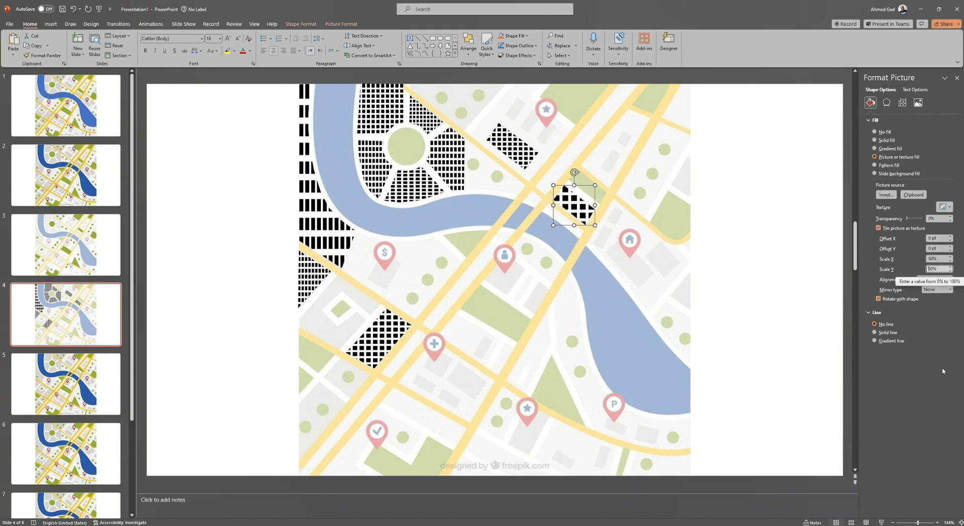
pyautogui.click(524, 150)
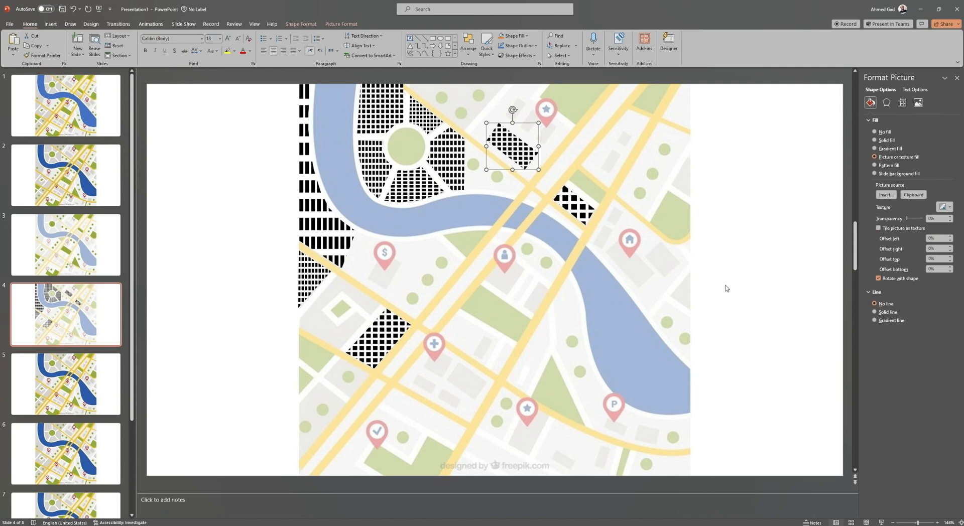
pyautogui.click(762, 277)
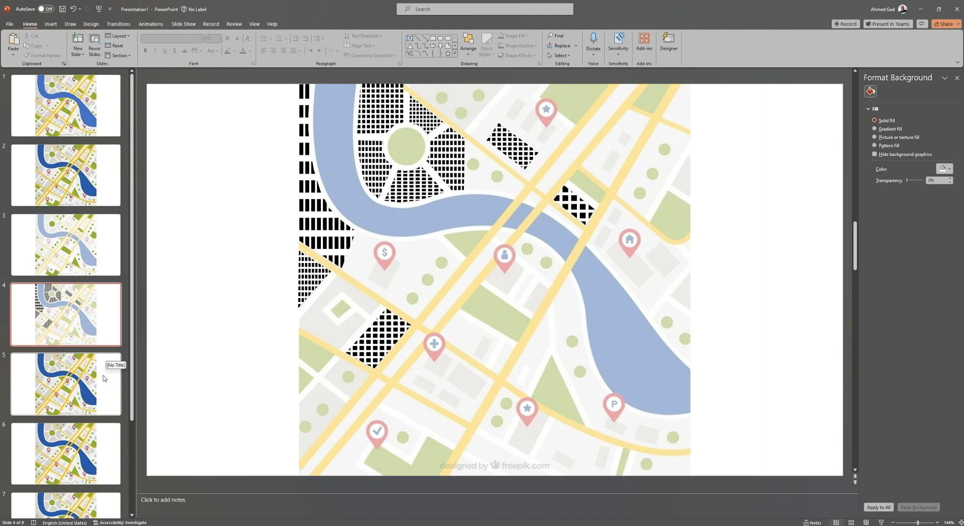
# Step: Set the picture transparency of the patterned block between the map's left edge and the river to the 65% preset
pyautogui.click(354, 221)
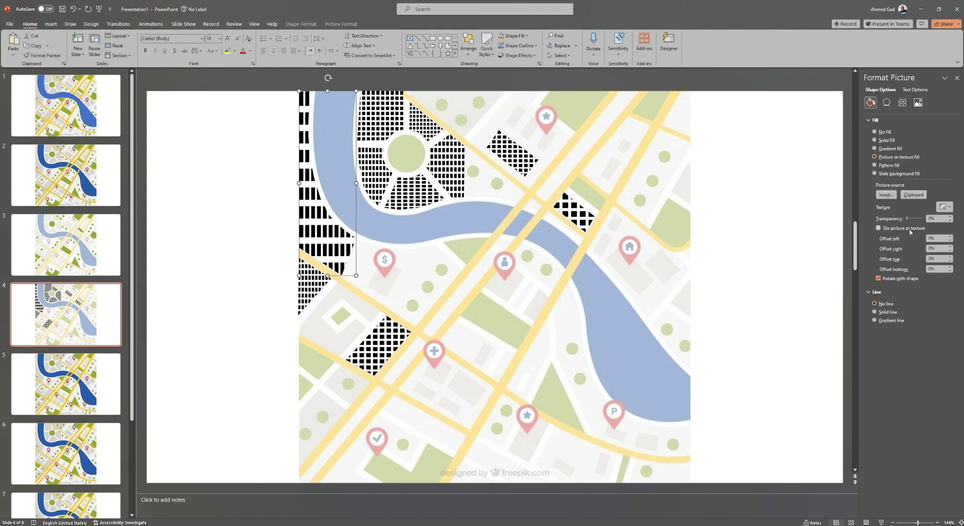
pyautogui.click(918, 102)
pyautogui.click(944, 152)
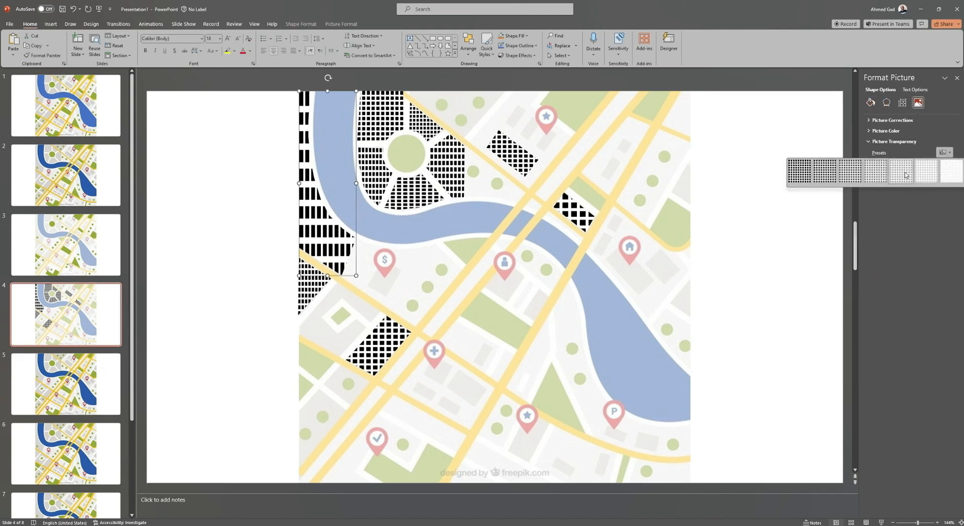
pyautogui.click(901, 172)
pyautogui.click(944, 153)
pyautogui.click(904, 174)
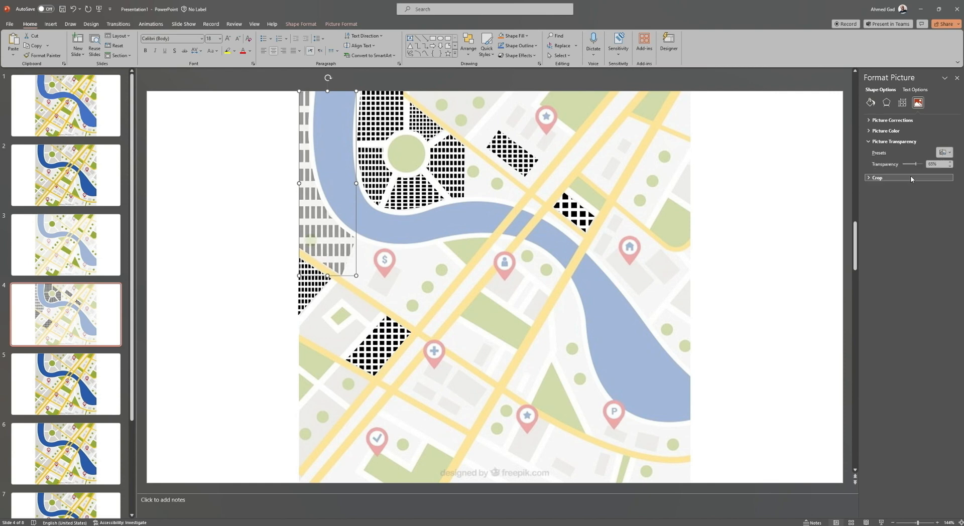
# Step: Repeat the 65% picture transparency on the patterned blocks around the roundabout
pyautogui.click(375, 117)
pyautogui.press('F4')
pyautogui.click(372, 172)
pyautogui.press('F4')
pyautogui.click(421, 123)
pyautogui.press('F4')
pyautogui.click(415, 193)
pyautogui.press('F4')
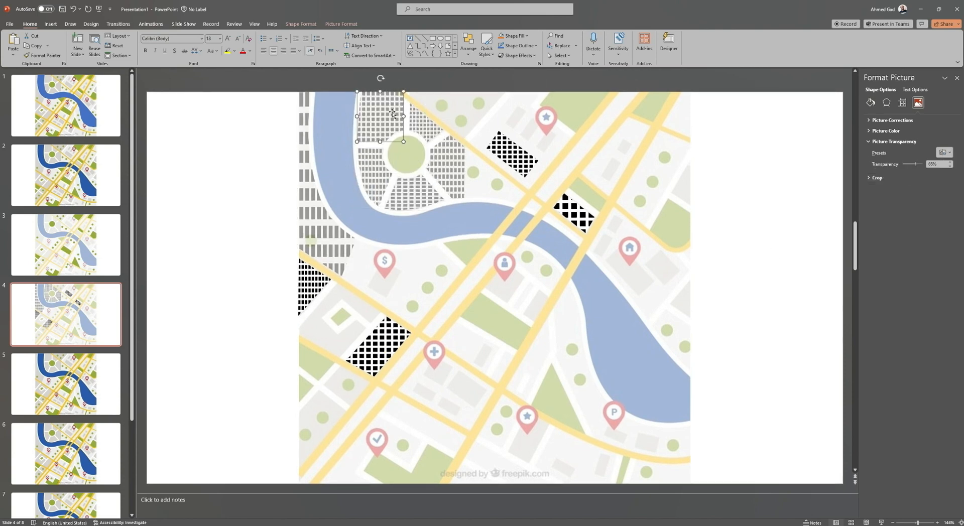
# Step: Edit the points of the patterned block north of the roundabout to adjust its upper corner
pyautogui.rightClick(392, 114)
pyautogui.click(414, 182)
pyautogui.moveTo(403, 84); pyautogui.dragTo(402, 88)
pyautogui.rightClick(401, 100)
pyautogui.click(416, 108)
pyautogui.rightClick(389, 86)
pyautogui.press('Escape')
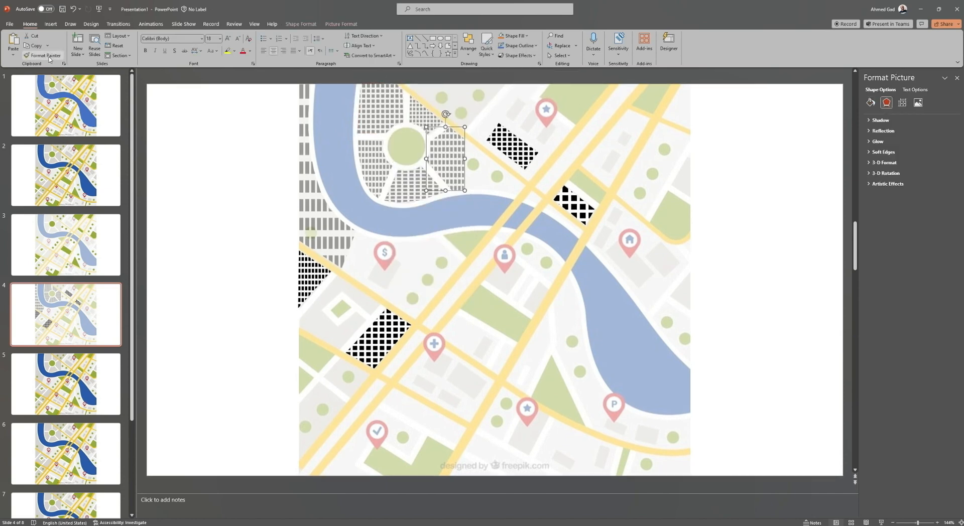
# Step: Copy the transparent pattern formatting from the block east of the roundabout onto the remaining four solid black patterned blocks
pyautogui.doubleClick(49, 57)
pyautogui.click(512, 146)
pyautogui.click(575, 203)
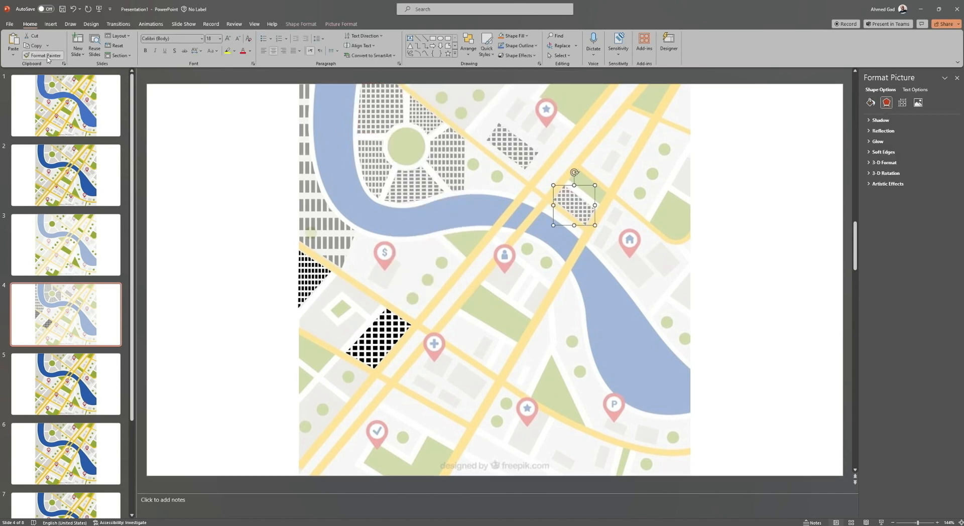
pyautogui.click(379, 332)
pyautogui.click(314, 278)
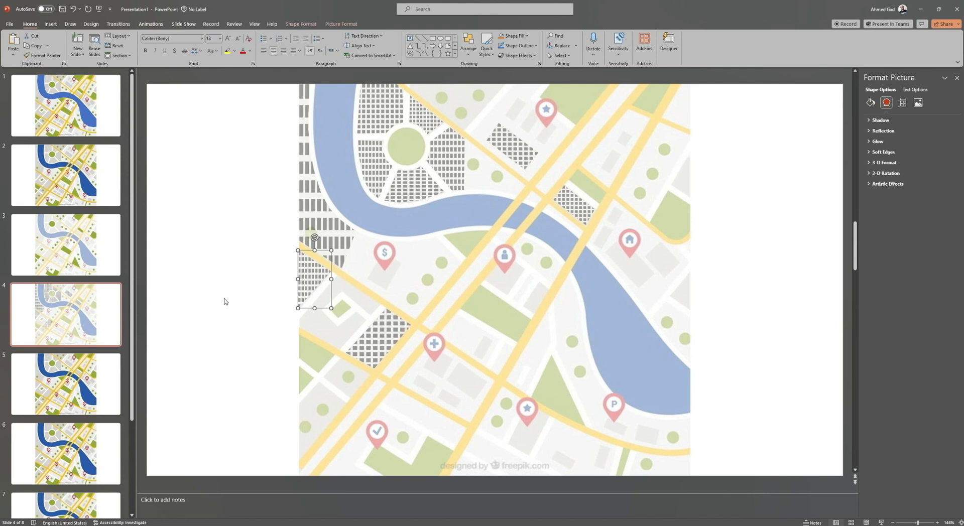
pyautogui.click(135, 327)
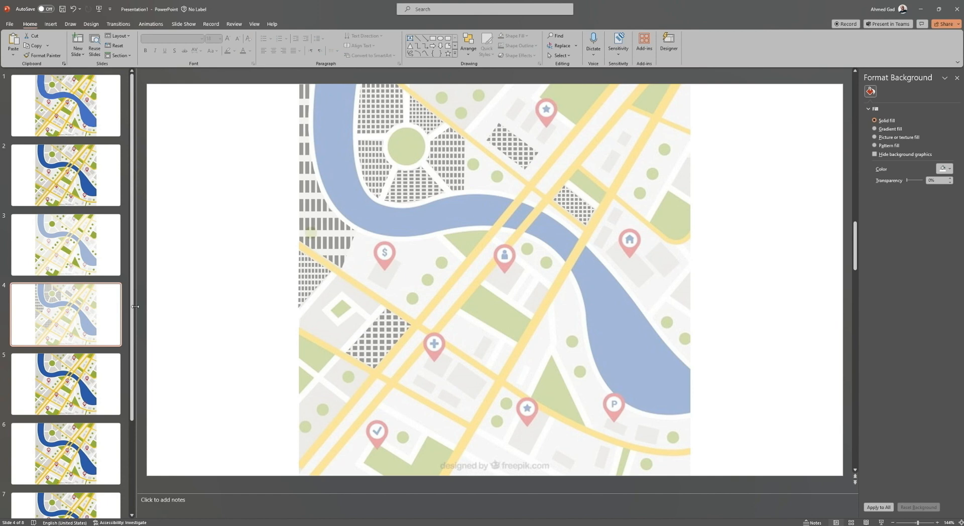
# Step: Edit the points of the triangular patterned block on the map's left edge to adjust its lower corner
pyautogui.click(301, 292)
pyautogui.rightClick(303, 290)
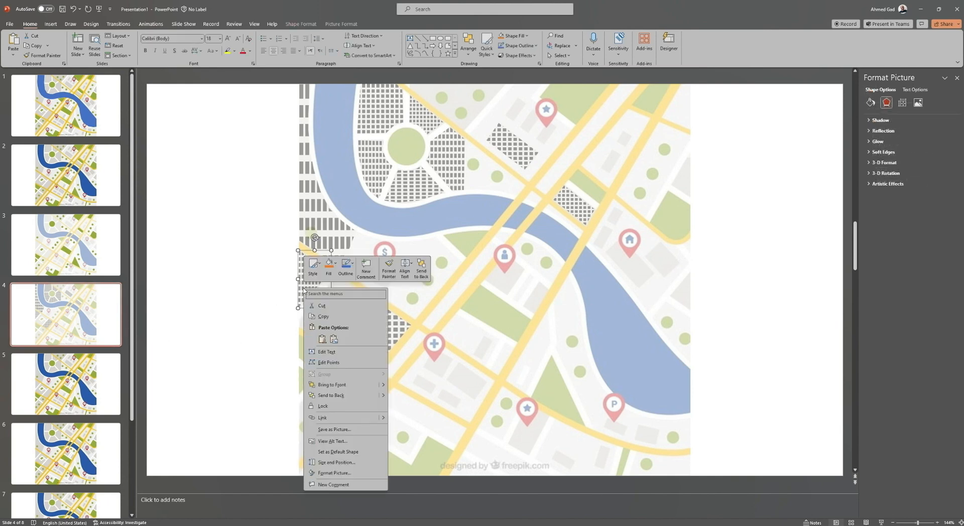
pyautogui.click(326, 362)
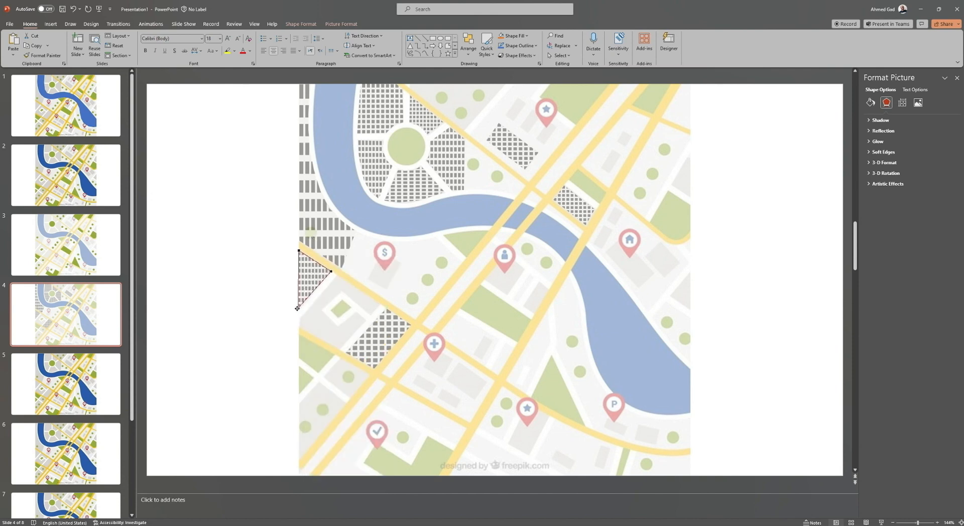
pyautogui.click(282, 330)
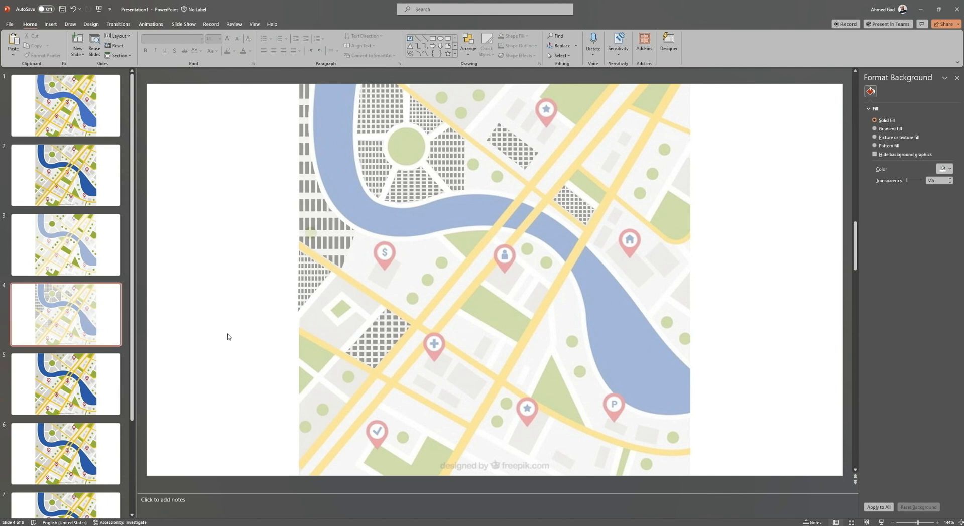
# Step: Delete the map picture from slide 1, keeping the traced river shape
pyautogui.click(102, 350)
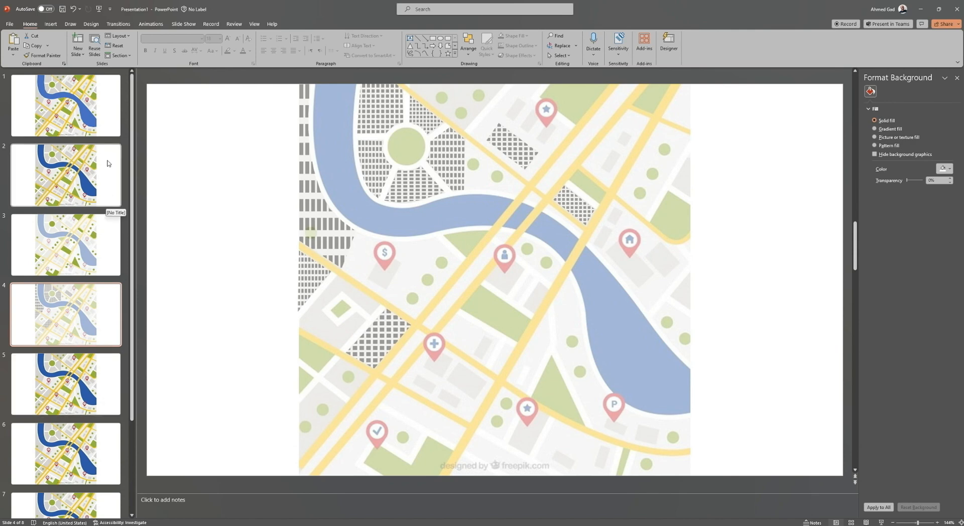
pyautogui.click(101, 108)
pyautogui.click(347, 315)
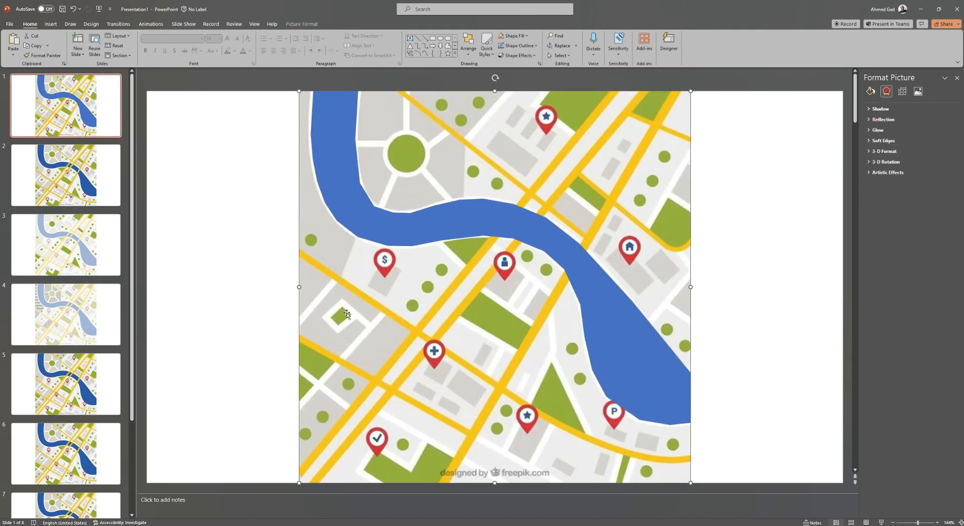
pyautogui.press('Delete')
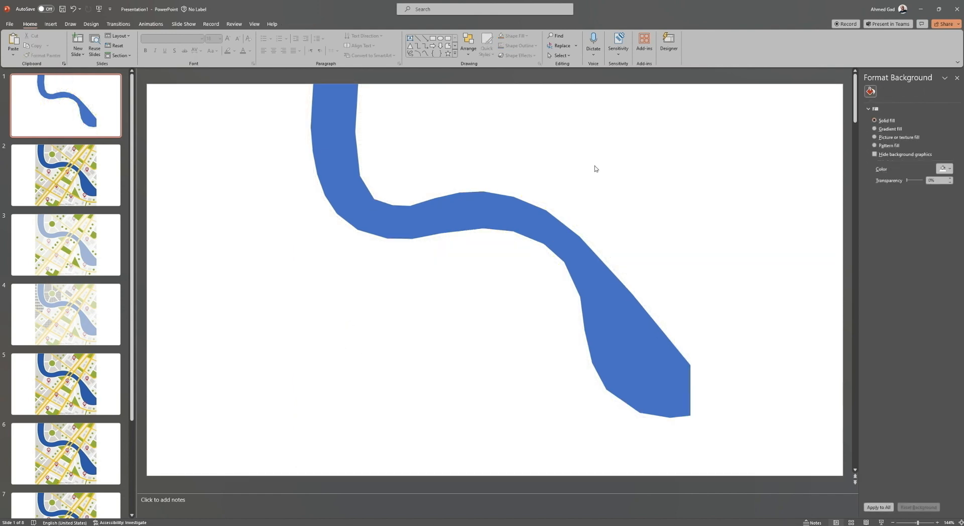
# Step: Switch to the desktop, close the Maps folder window, and create and open a new folder named City Project
pyautogui.click(920, 10)
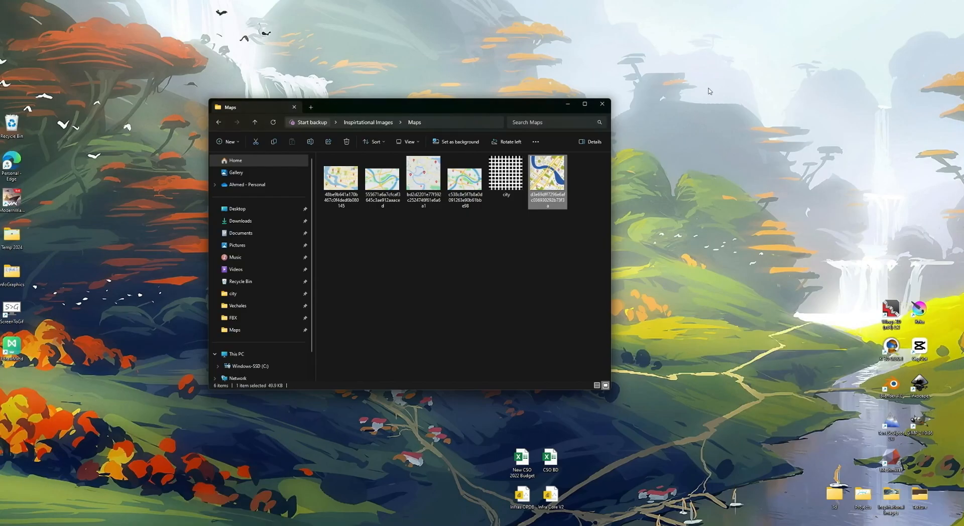
pyautogui.click(601, 107)
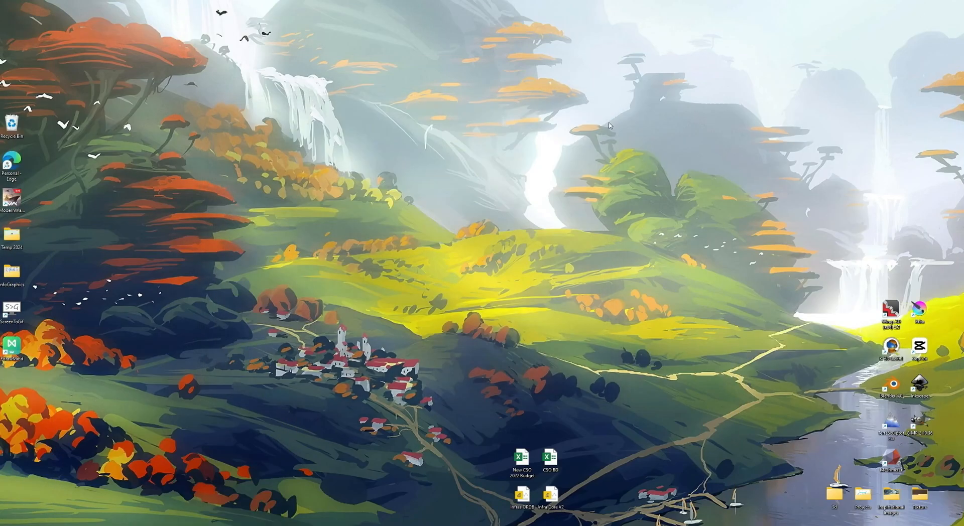
pyautogui.rightClick(610, 124)
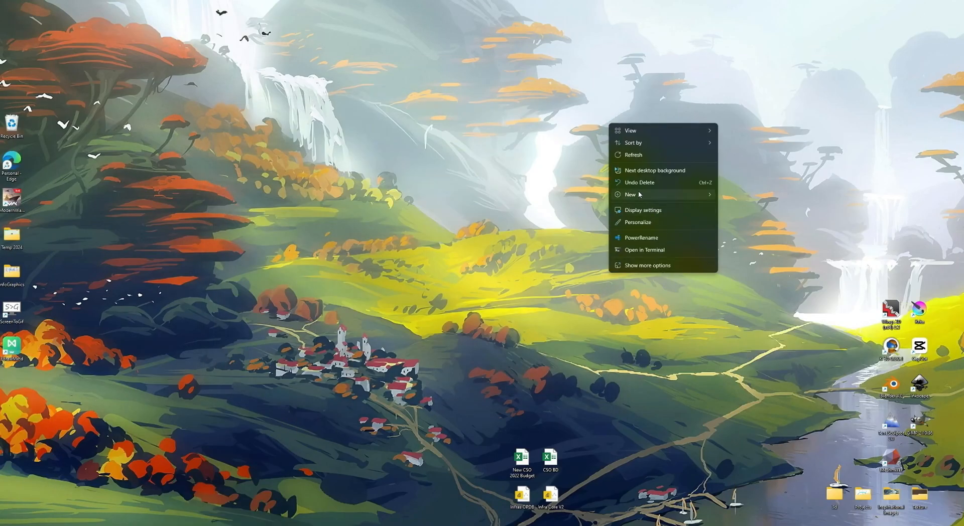
pyautogui.moveTo(642, 195)
pyautogui.click(758, 200)
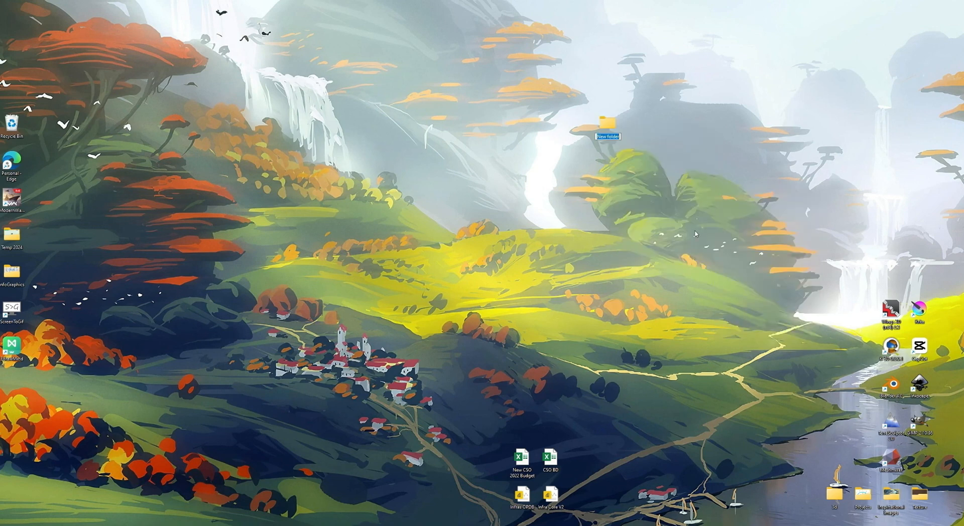
pyautogui.write('City Project')
pyautogui.press('Return')
pyautogui.press('Return')
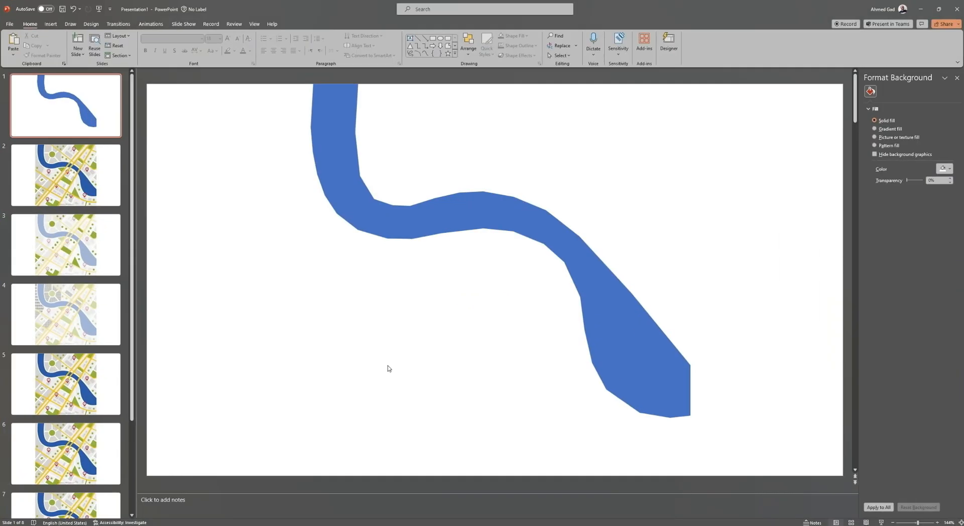
# Step: Capture the river on slide 1 as a square full-height screenshot of the map area and open it in Snipping Tool
pyautogui.press('super+shift+s')
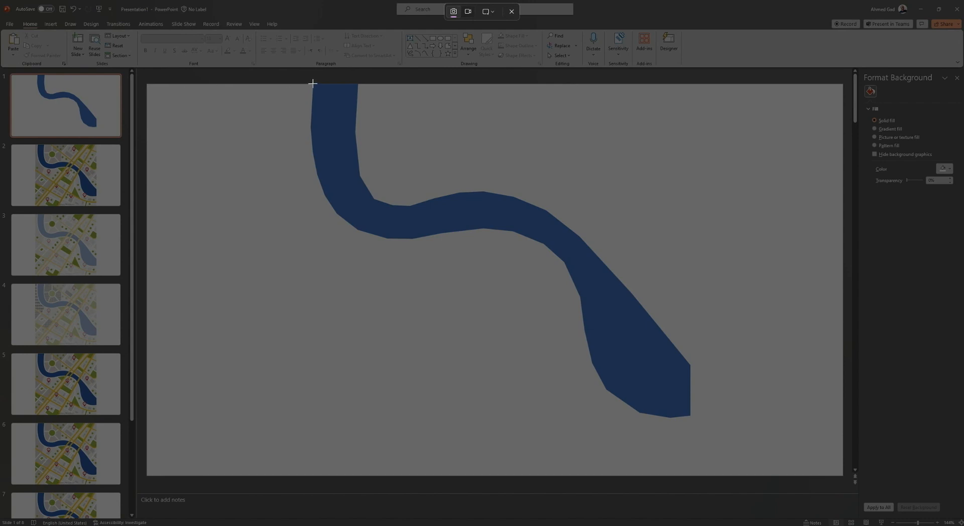
pyautogui.moveTo(311, 83); pyautogui.dragTo(690, 478)
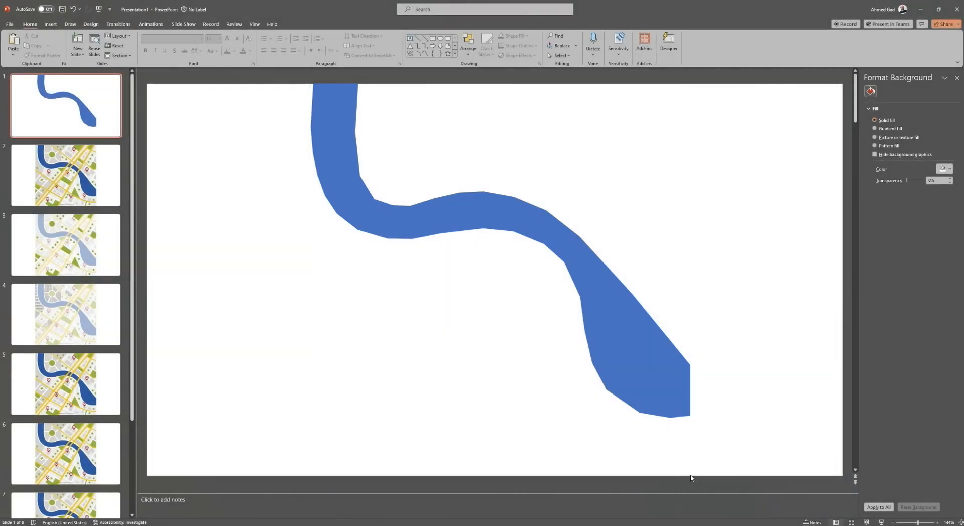
pyautogui.click(853, 491)
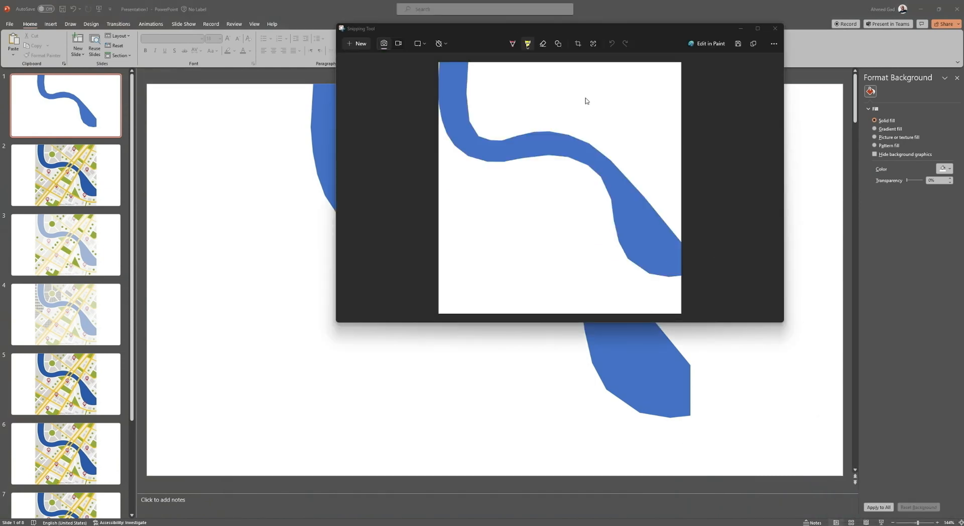
pyautogui.click(578, 43)
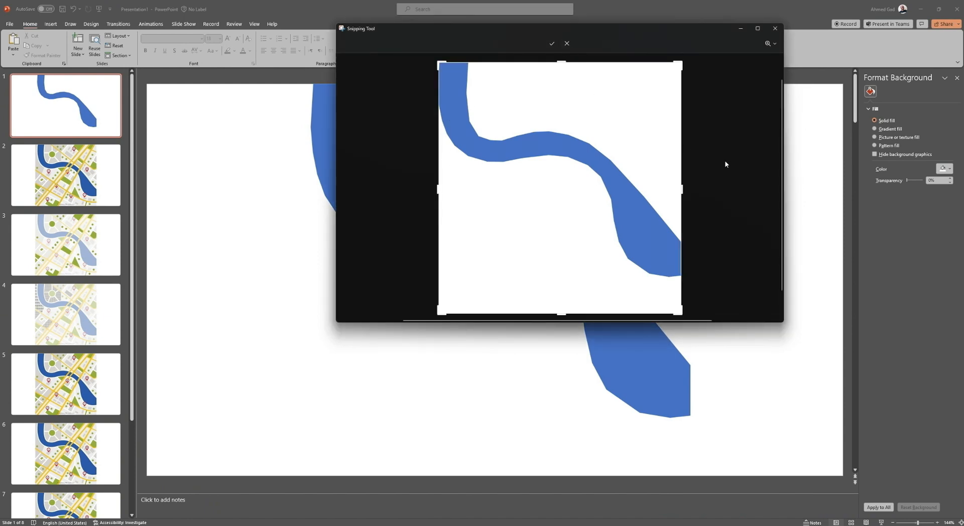
pyautogui.click(567, 43)
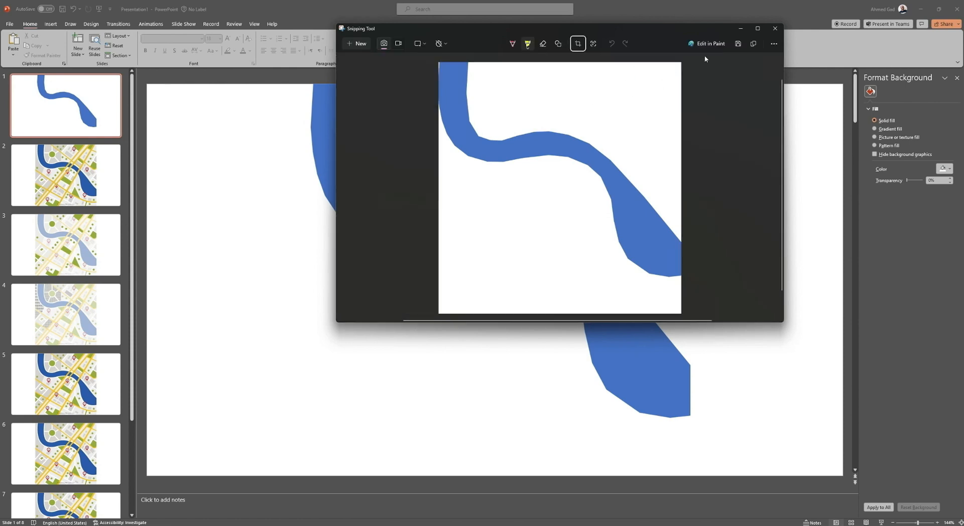
# Step: Save the river screenshot as a PNG named Water in the City Project folder on the Desktop, and close Snipping Tool
pyautogui.click(737, 44)
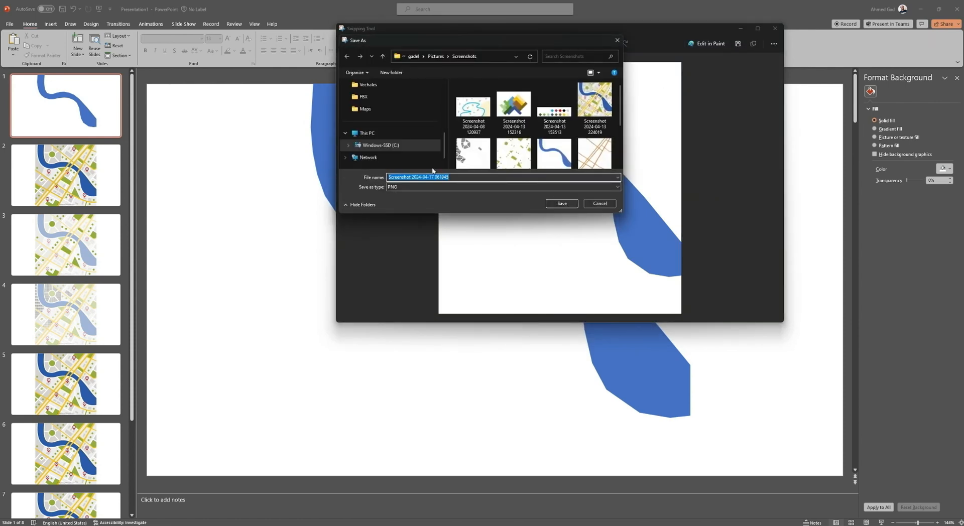
pyautogui.scroll(5, 371, 146)
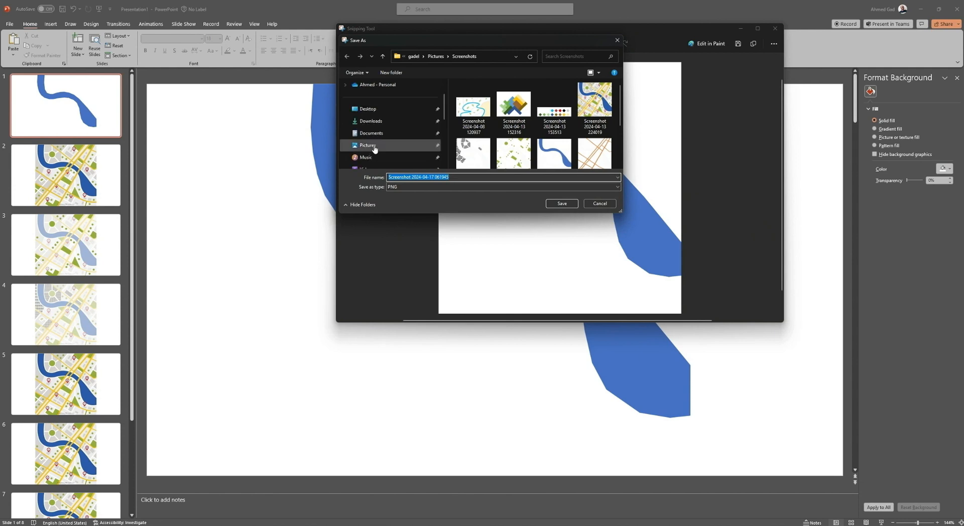
pyautogui.click(367, 108)
pyautogui.doubleClick(514, 105)
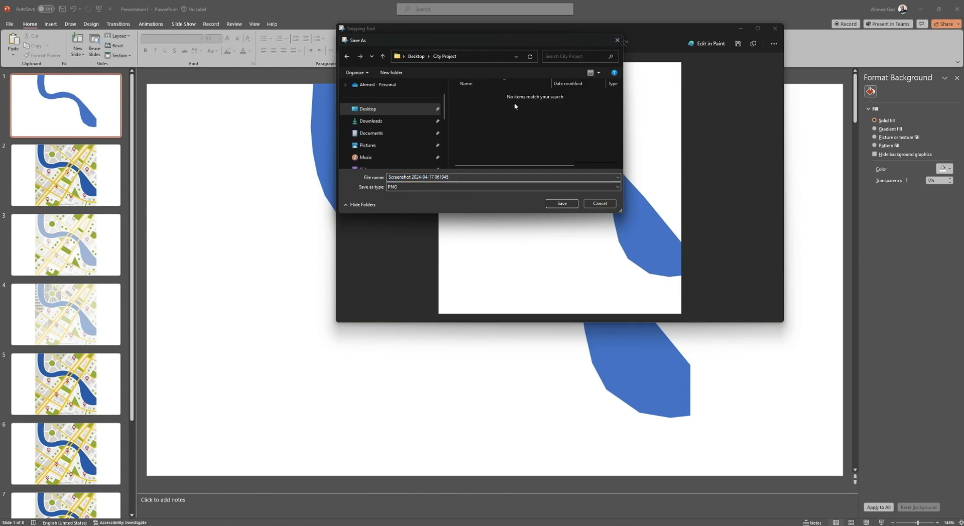
pyautogui.click(461, 177)
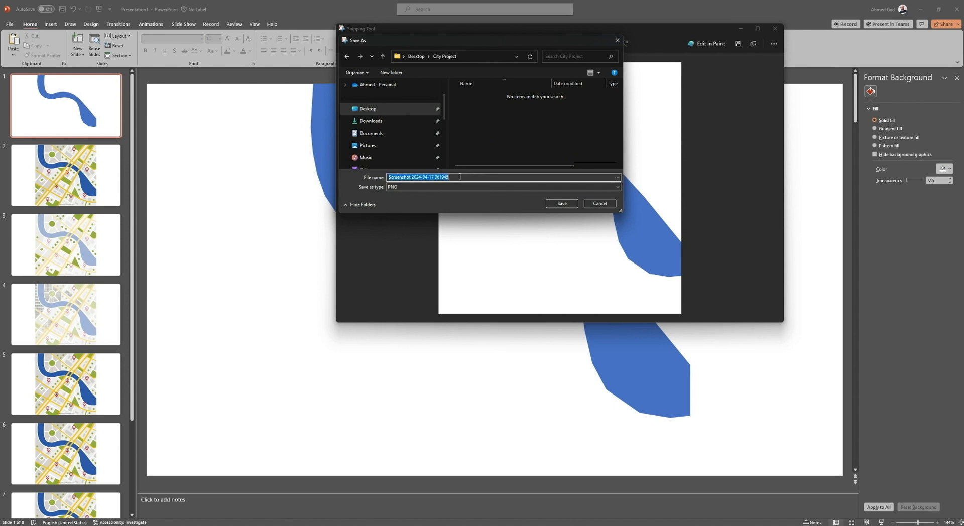
pyautogui.write('Water')
pyautogui.click(559, 204)
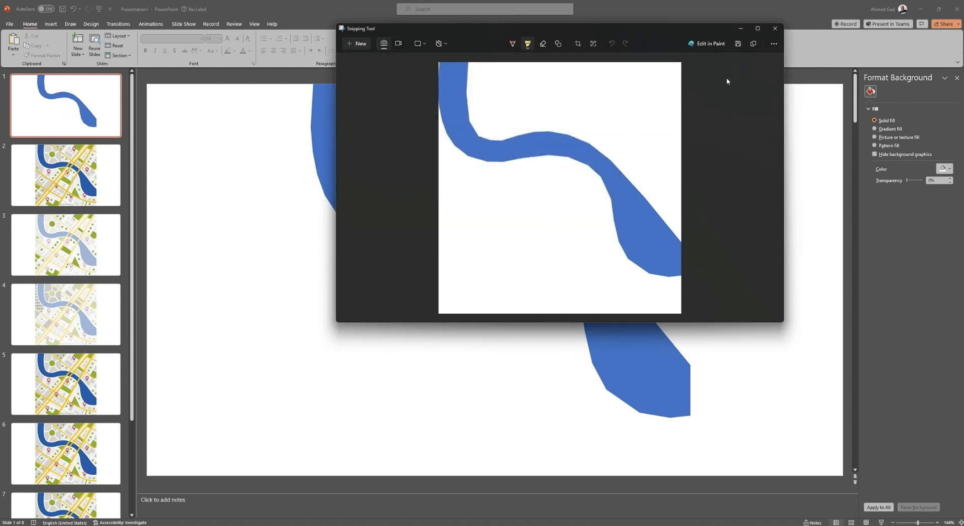
pyautogui.click(770, 32)
# Step: Delete the map picture from slide 2, keeping the yellow traced roads
pyautogui.press('pagedown')
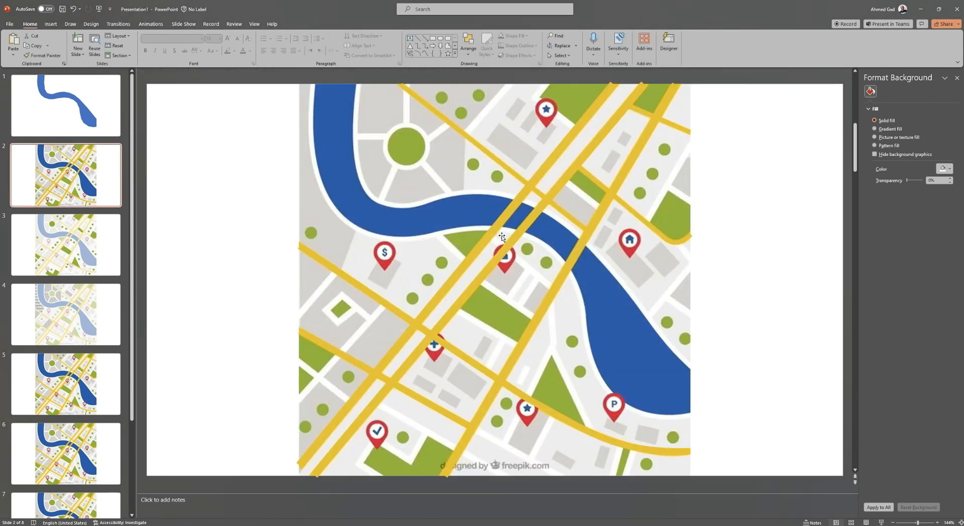
pyautogui.click(662, 281)
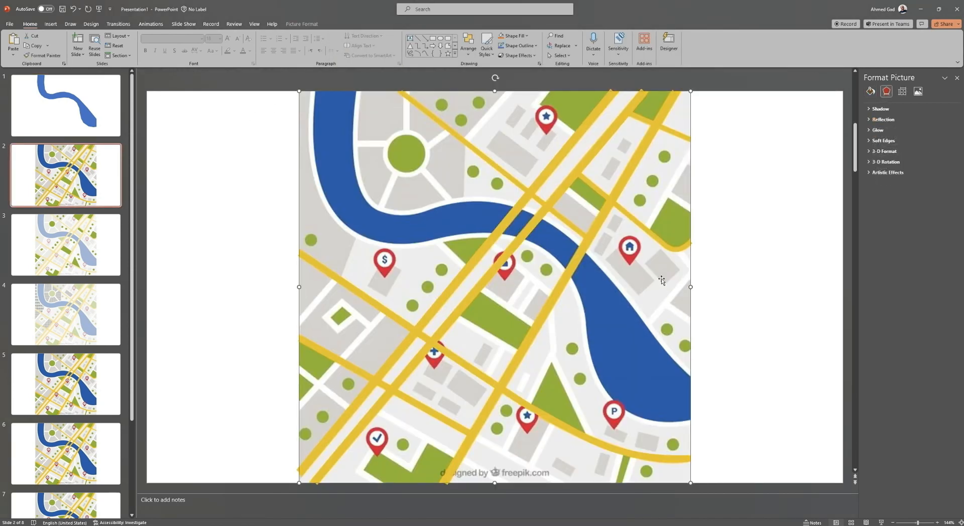
pyautogui.press('Delete')
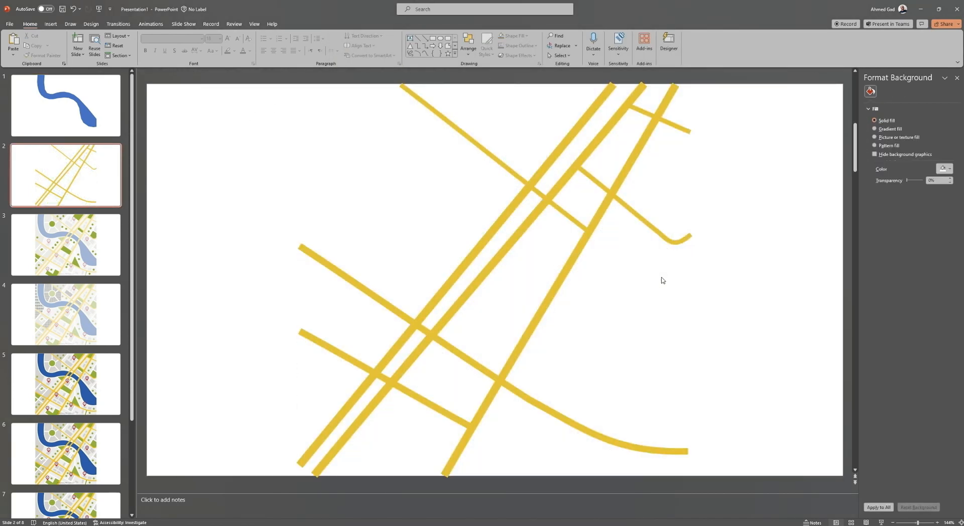
# Step: Capture the road area of slide 2 and save the screenshot as High Roads in the City Project folder
pyautogui.press('super+shift+s')
pyautogui.moveTo(294, 83); pyautogui.dragTo(692, 479)
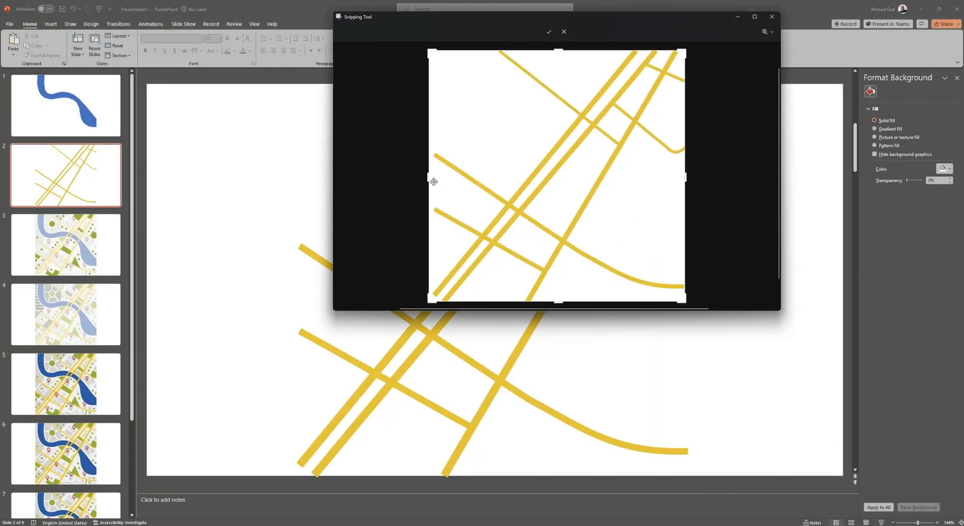
pyautogui.hotkey('ctrl', 's')
pyautogui.write('High Roads')
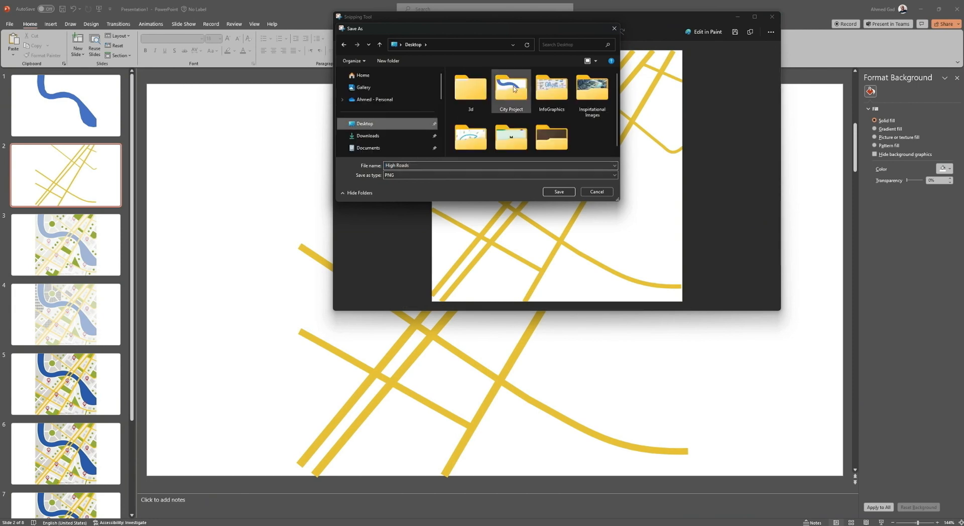
pyautogui.press('Return')
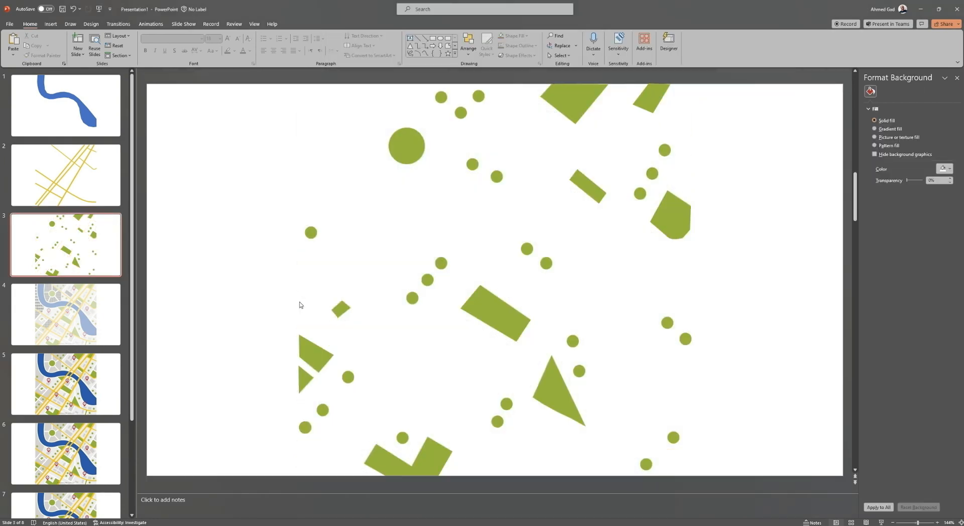
# Step: Capture the green shapes on slide 3 and save the screenshot as Green Areas in the Desktop's City Project folder
pyautogui.press('super+shift+s')
pyautogui.moveTo(295, 83); pyautogui.dragTo(689, 478)
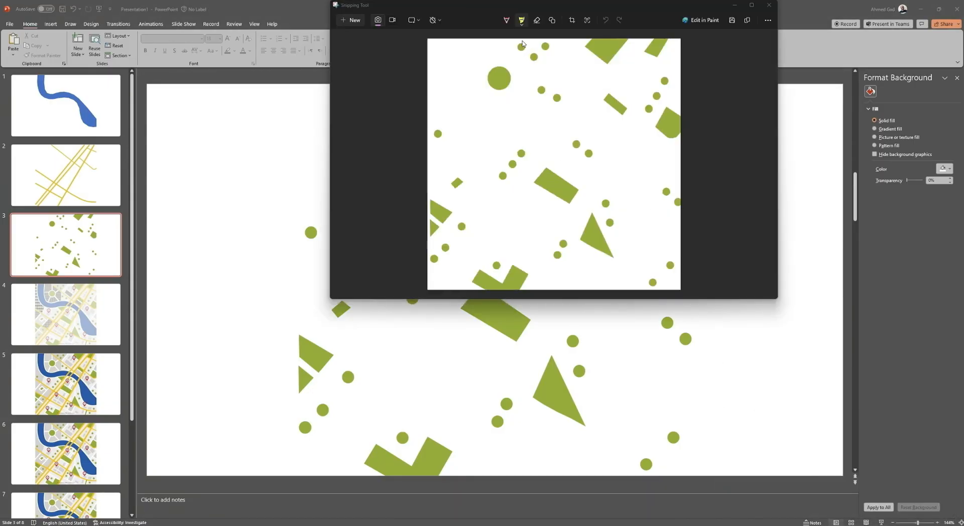
pyautogui.click(732, 20)
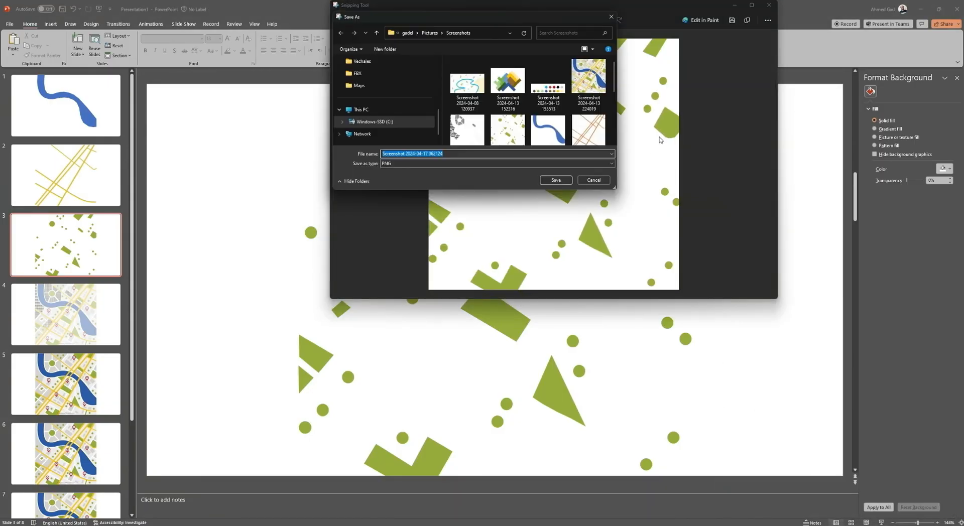
pyautogui.write('Green Areas')
pyautogui.scroll(5, 390, 94)
pyautogui.click(366, 112)
pyautogui.doubleClick(508, 80)
pyautogui.click(556, 180)
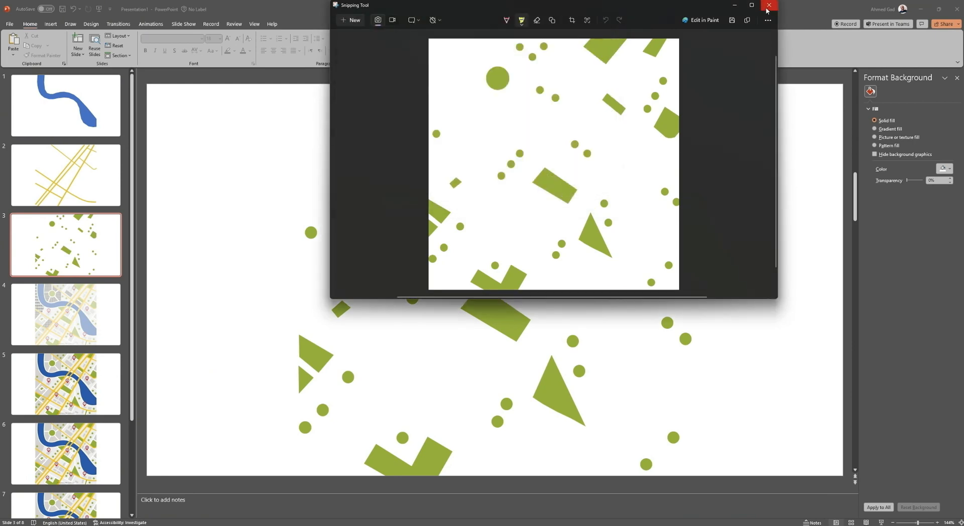
pyautogui.click(769, 5)
# Step: Try capturing slide 4's patterned blocks with the map picture deleted, and undo that deletion
pyautogui.click(70, 315)
pyautogui.click(342, 333)
pyautogui.press('Delete')
pyautogui.press('super+shift+s')
pyautogui.moveTo(298, 84); pyautogui.dragTo(653, 477)
pyautogui.moveTo(653, 476); pyautogui.dragTo(653, 476)
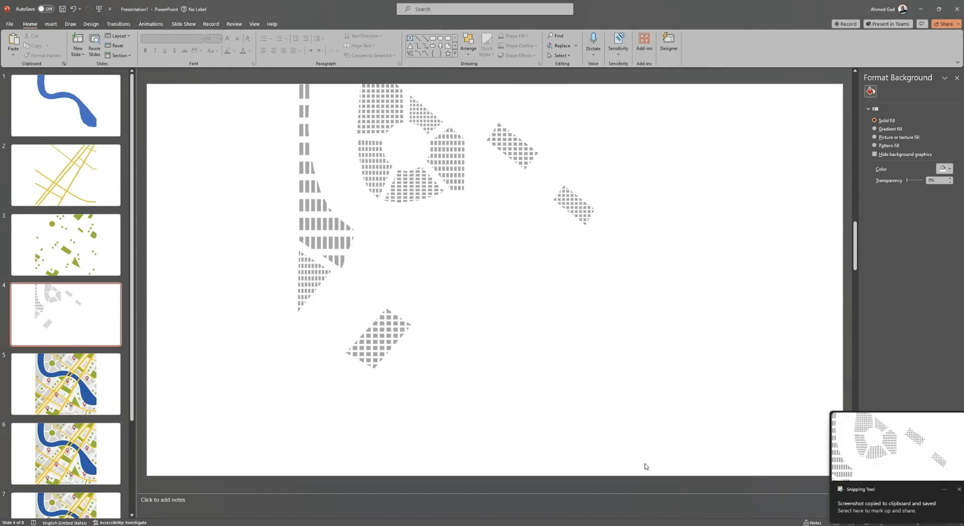
pyautogui.hotkey('ctrl', 'z')
pyautogui.hotkey('ctrl', 'z')
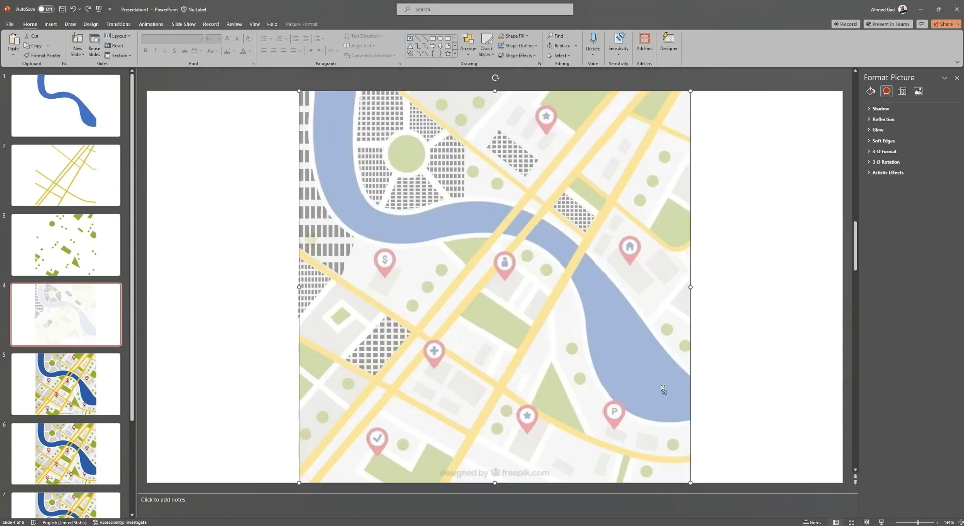
# Step: Increase the transparency of slide 4's map picture until it is almost invisible behind the patterned blocks
pyautogui.click(919, 92)
pyautogui.moveTo(915, 152); pyautogui.dragTo(922, 153)
pyautogui.click(731, 128)
# Step: Capture slide 4's patterned blocks over the full extent of the faded map and open the screenshot in Snipping Tool
pyautogui.press('super+shift+s')
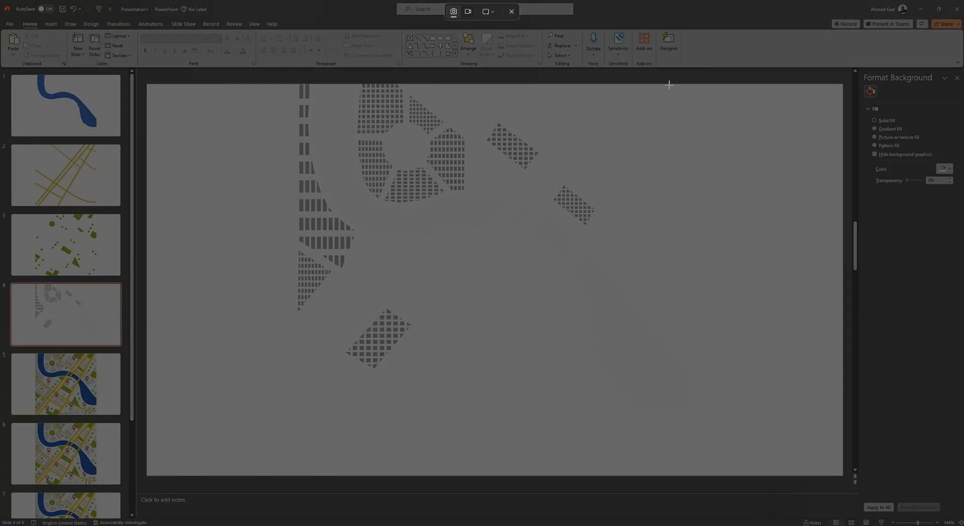
pyautogui.moveTo(675, 82); pyautogui.dragTo(299, 482)
pyautogui.click(879, 449)
pyautogui.click(612, 244)
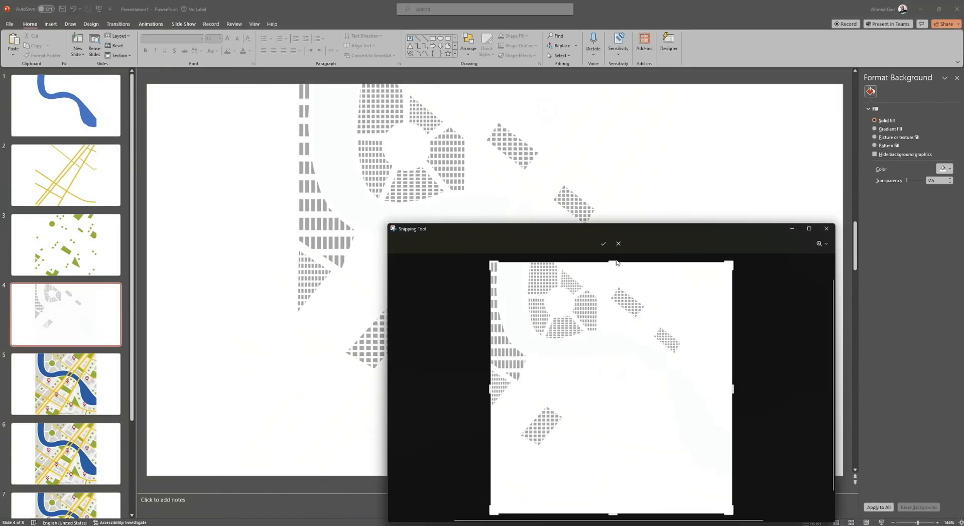
pyautogui.press('Escape')
# Step: Save the patterned block screenshot as a PNG named Buildings in the Desktop's City Project folder, and close Snipping Tool
pyautogui.click(789, 244)
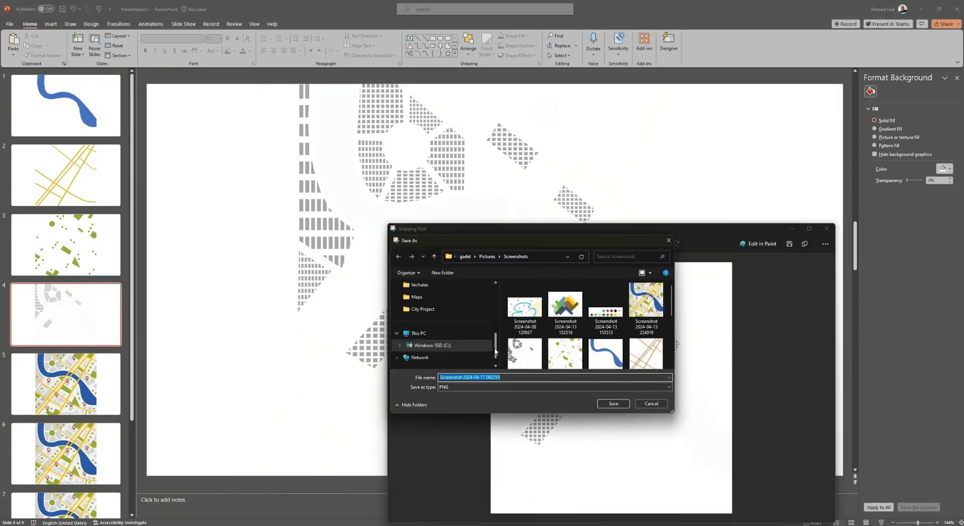
pyautogui.moveTo(496, 347); pyautogui.dragTo(496, 299)
pyautogui.click(420, 336)
pyautogui.doubleClick(561, 305)
pyautogui.write('Buildings')
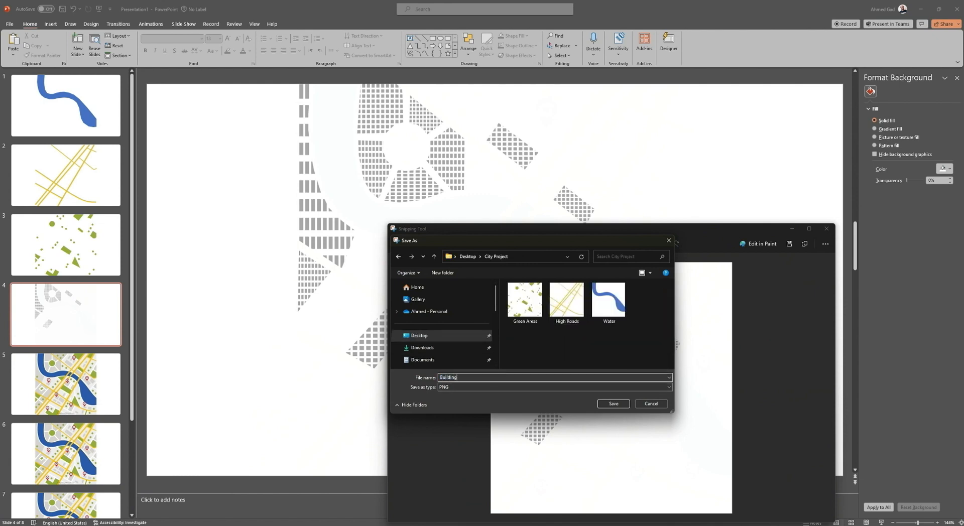
pyautogui.click(614, 403)
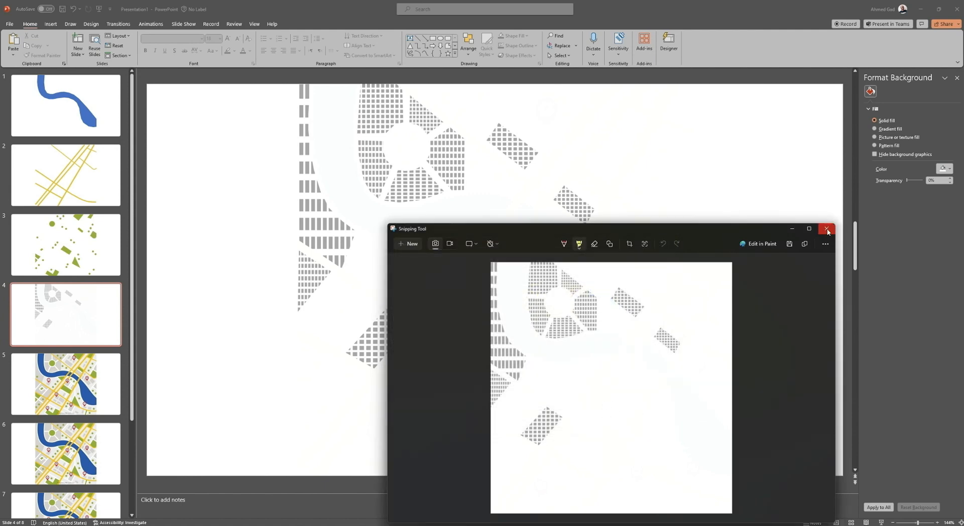
pyautogui.click(828, 229)
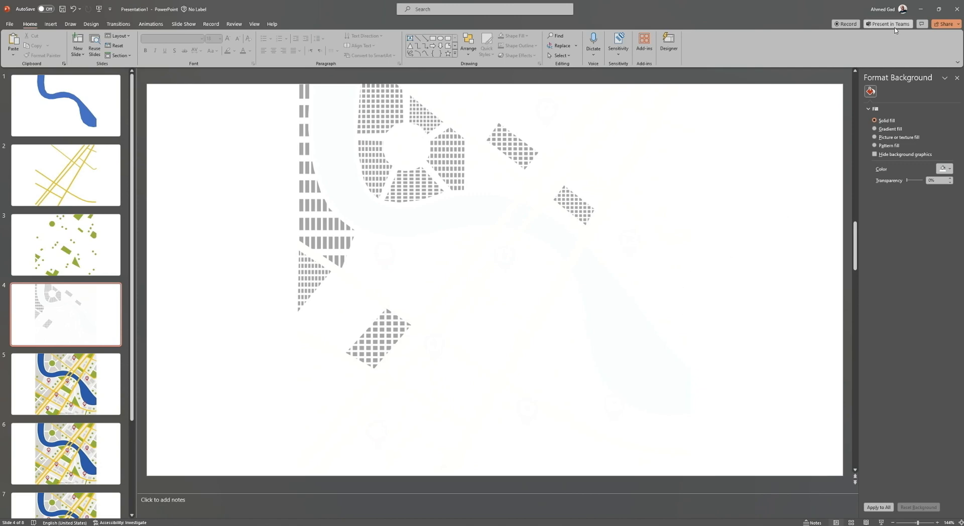
# Step: Switch to the City Project folder in File Explorer and display its files as large icons
pyautogui.click(923, 10)
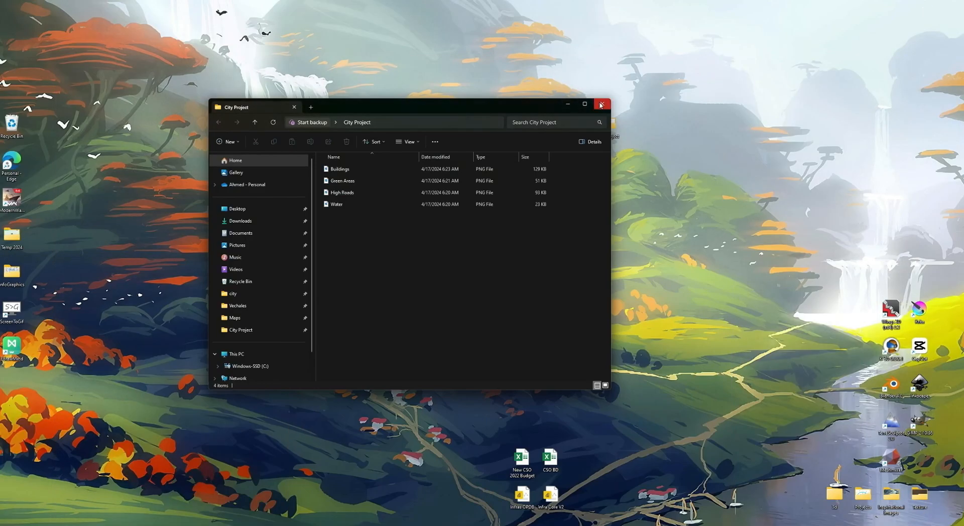
pyautogui.click(419, 144)
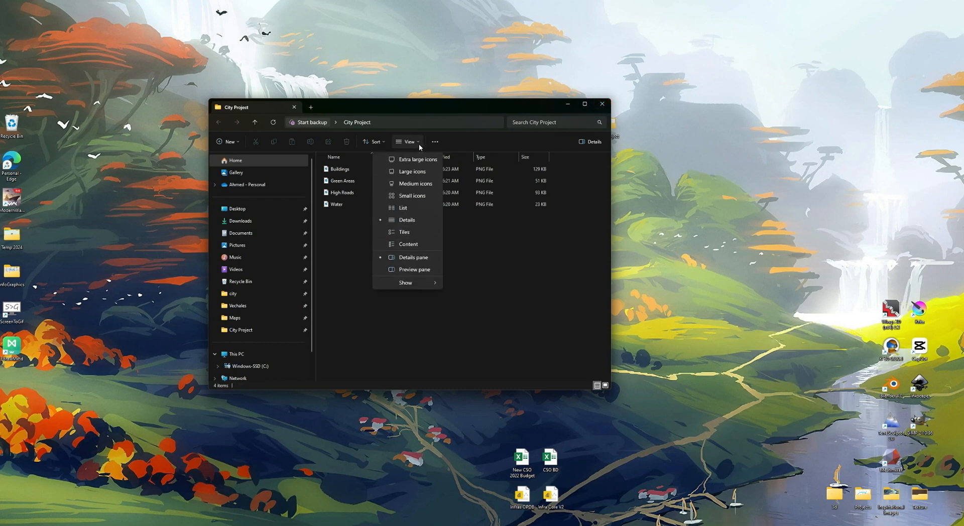
pyautogui.click(419, 169)
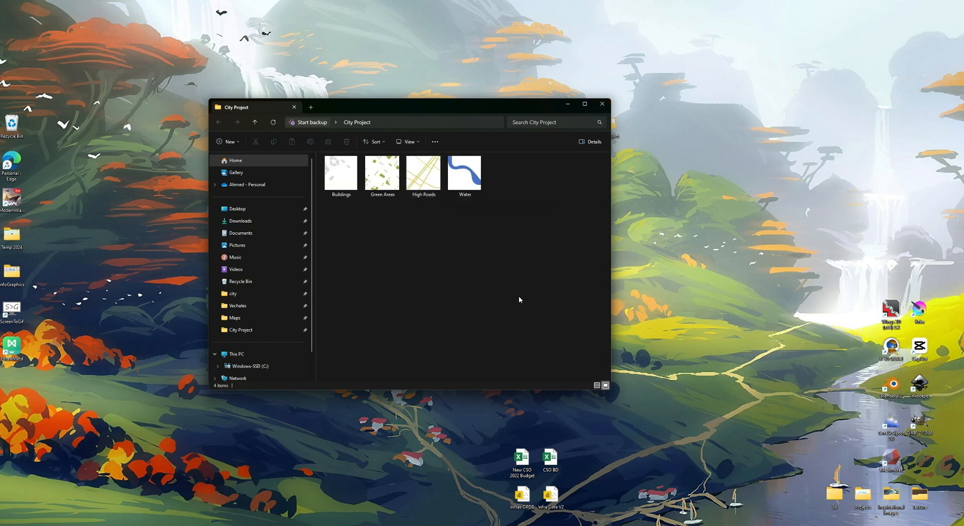
# Step: Switch to 3D Builder and start a new, empty scene
pyautogui.click(557, 525)
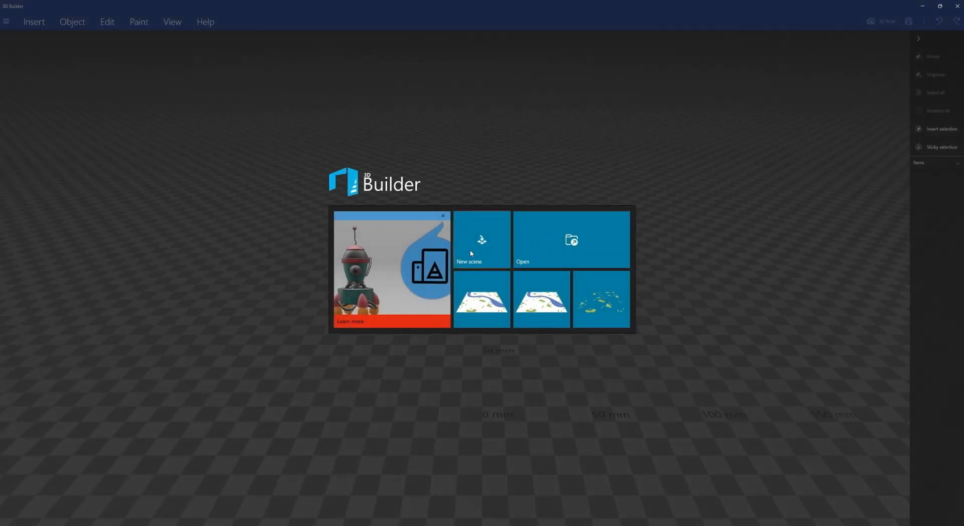
pyautogui.click(498, 243)
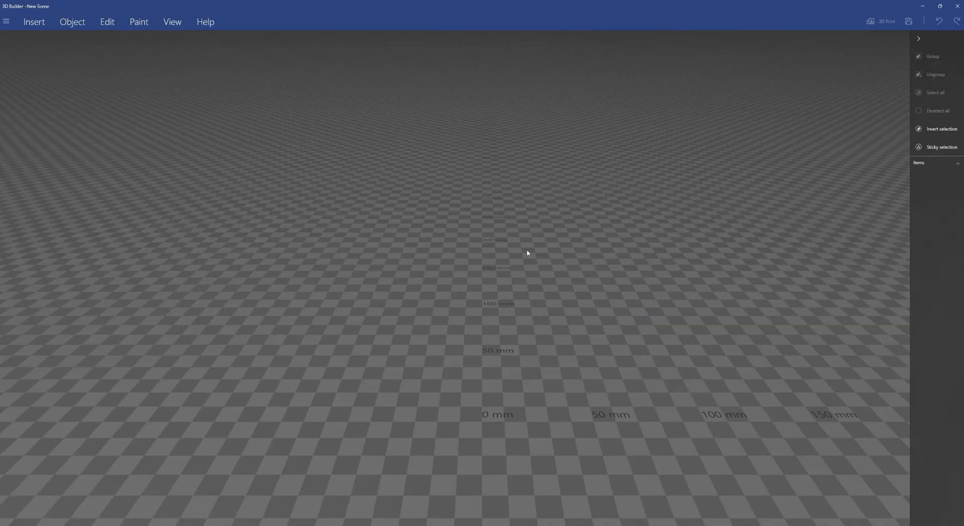
pyautogui.click(6, 21)
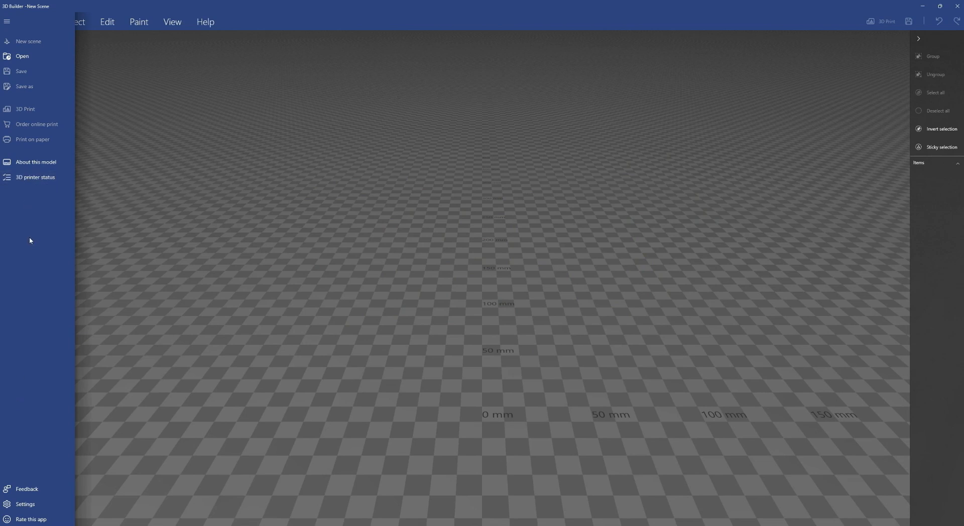
pyautogui.click(119, 105)
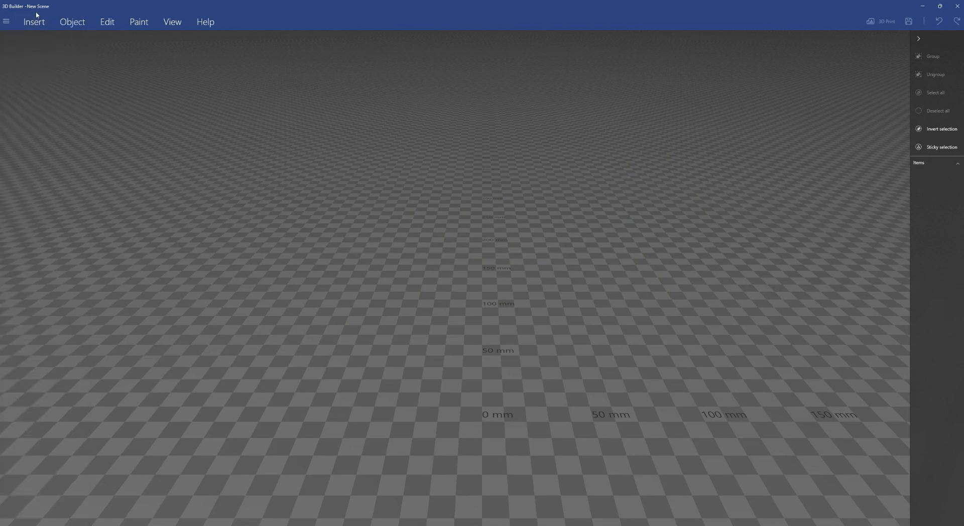
# Step: Load the water image from the Desktop's Projects > city folder into the scene
pyautogui.click(36, 22)
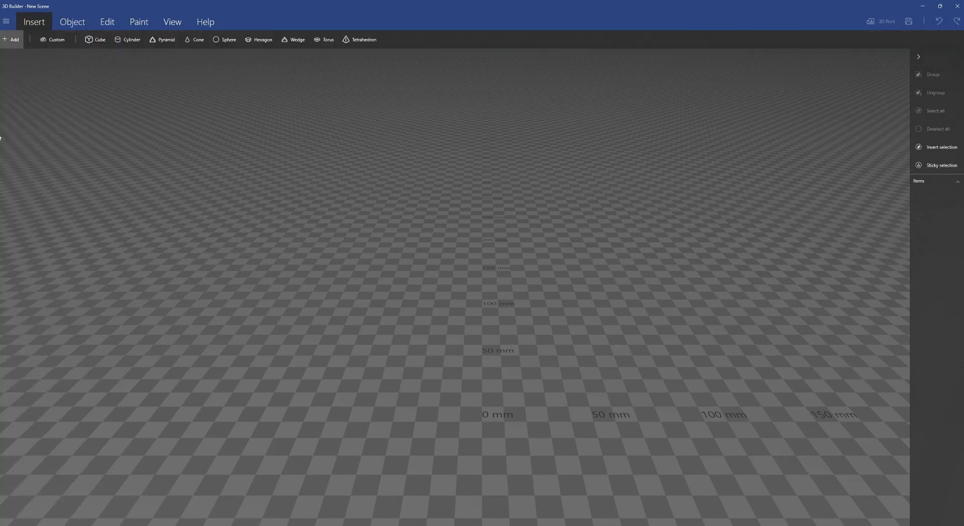
pyautogui.click(14, 40)
pyautogui.click(113, 461)
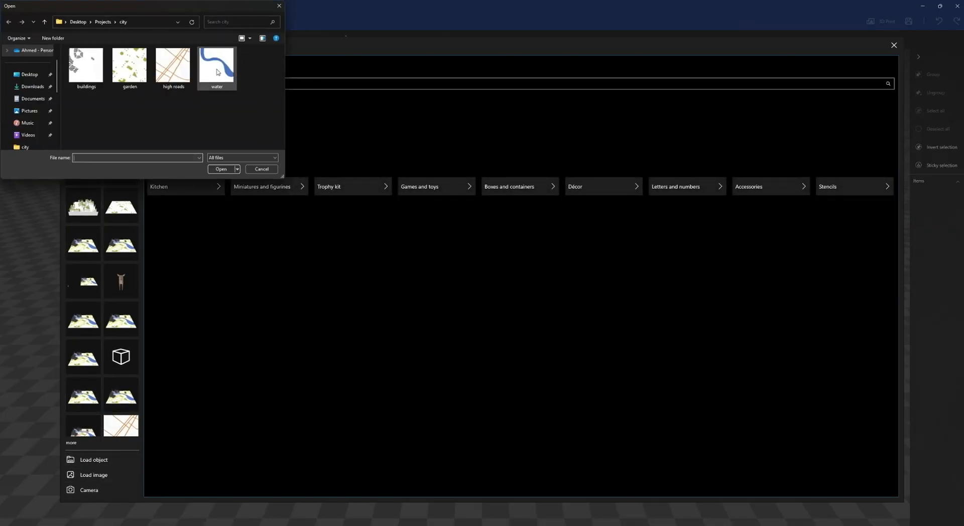
pyautogui.click(217, 71)
pyautogui.click(221, 169)
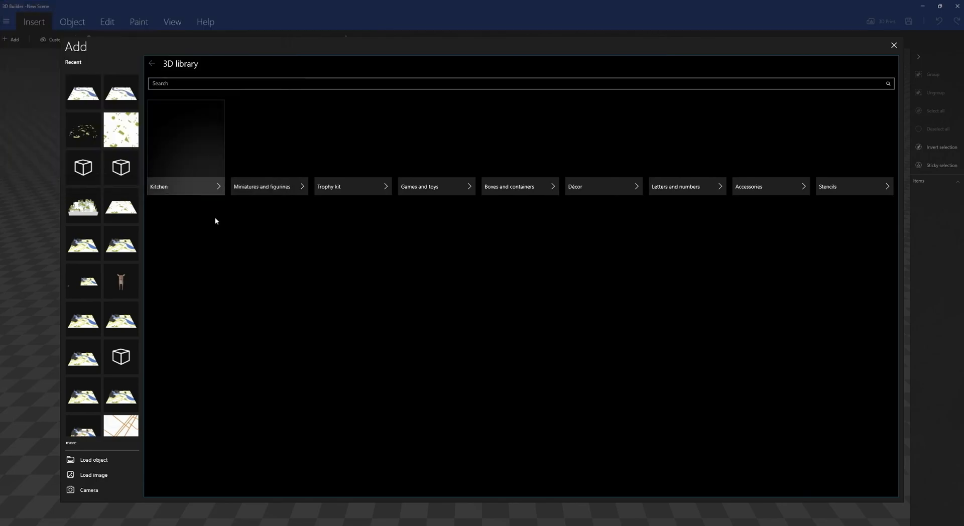
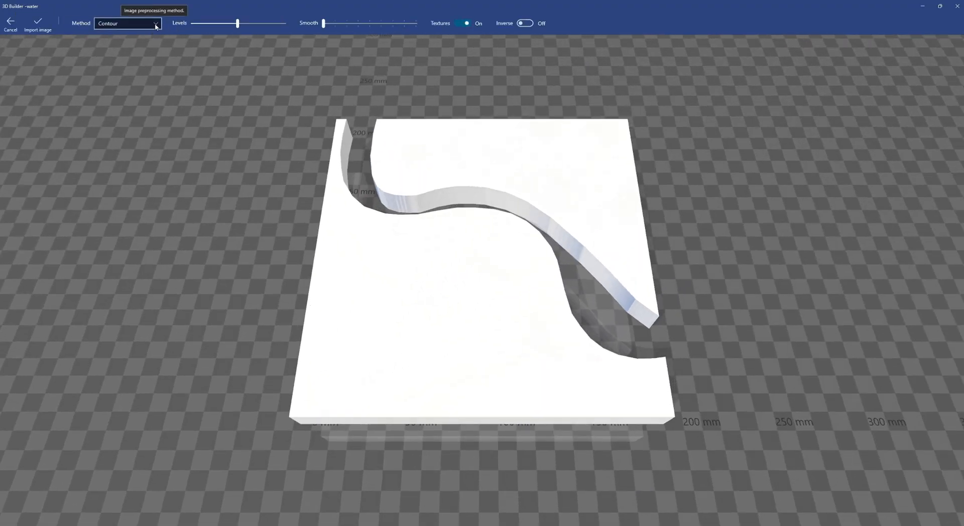
# Step: Import the water image with the Height map method, smoothing at its minimum and levels near the low end
pyautogui.moveTo(238, 23); pyautogui.dragTo(275, 26)
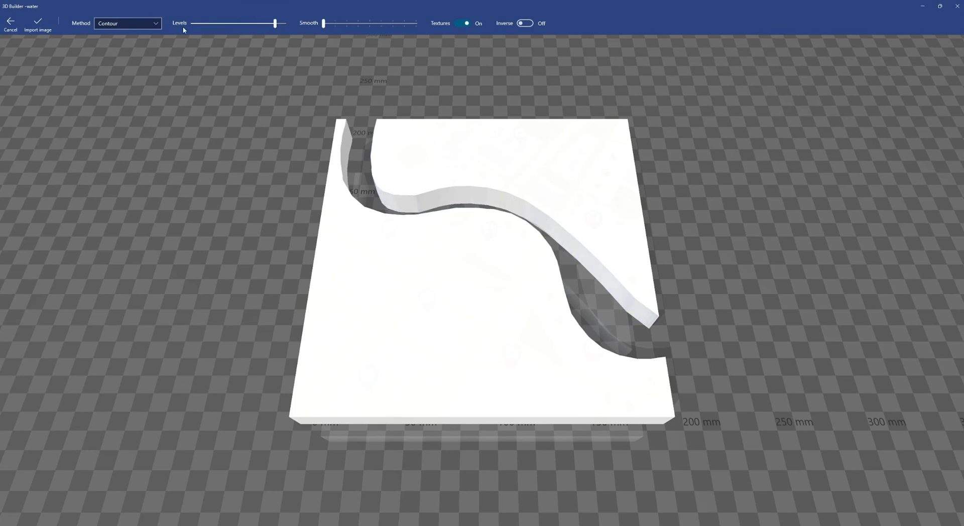
pyautogui.click(152, 22)
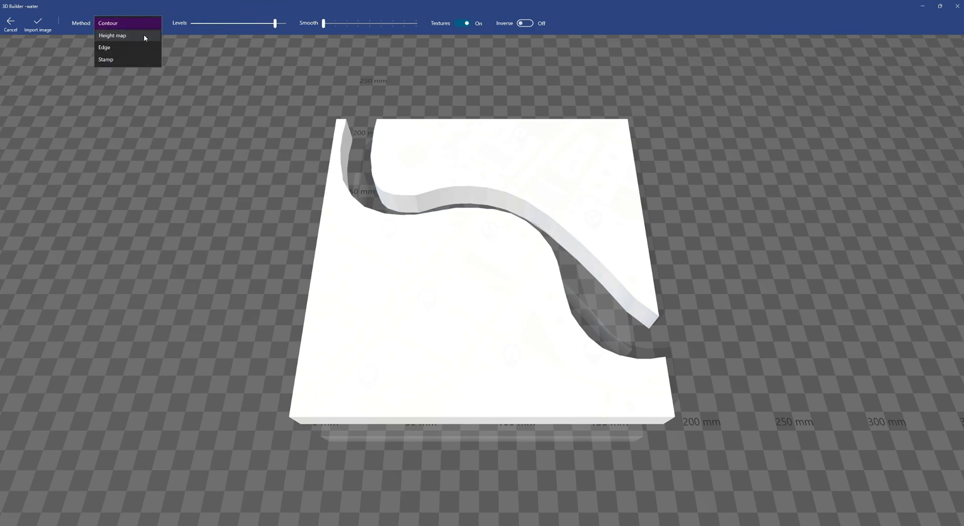
pyautogui.click(144, 34)
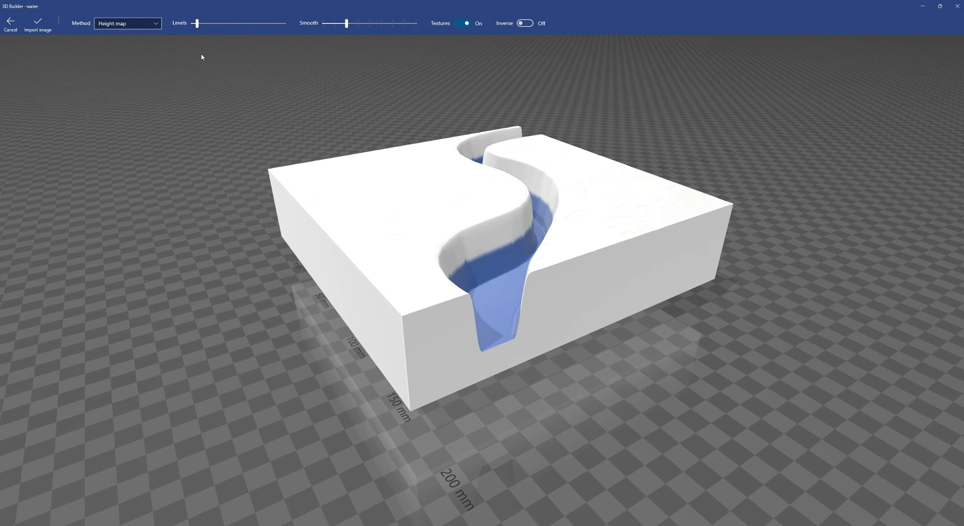
pyautogui.click(335, 24)
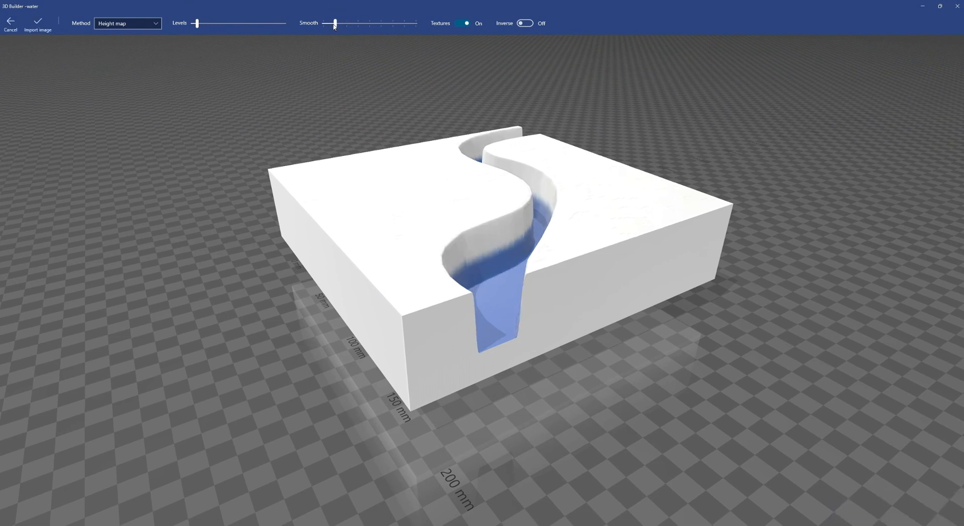
pyautogui.click(324, 25)
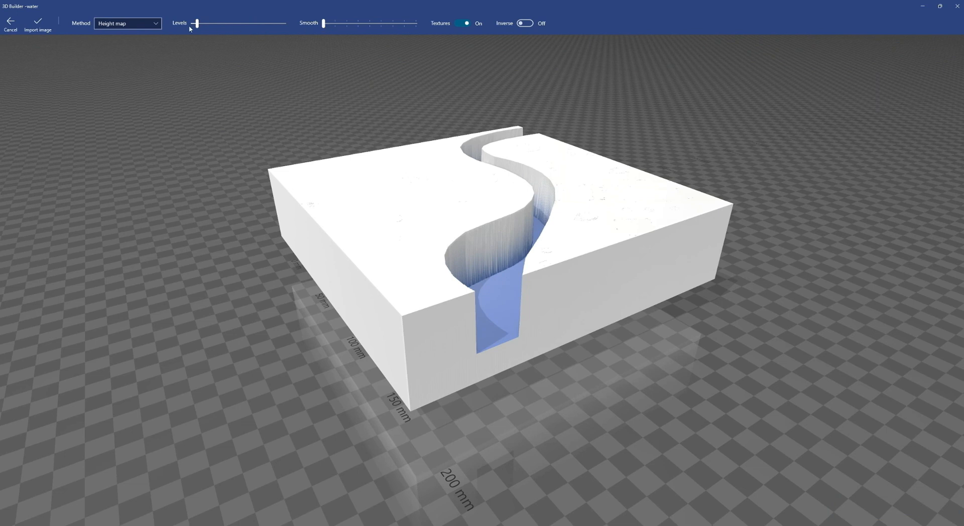
pyautogui.moveTo(195, 28); pyautogui.dragTo(199, 26)
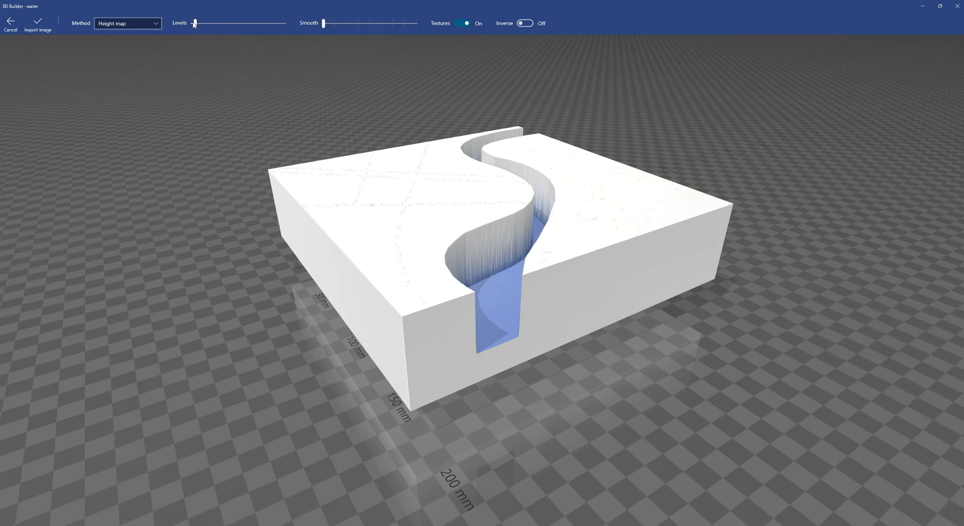
pyautogui.click(37, 22)
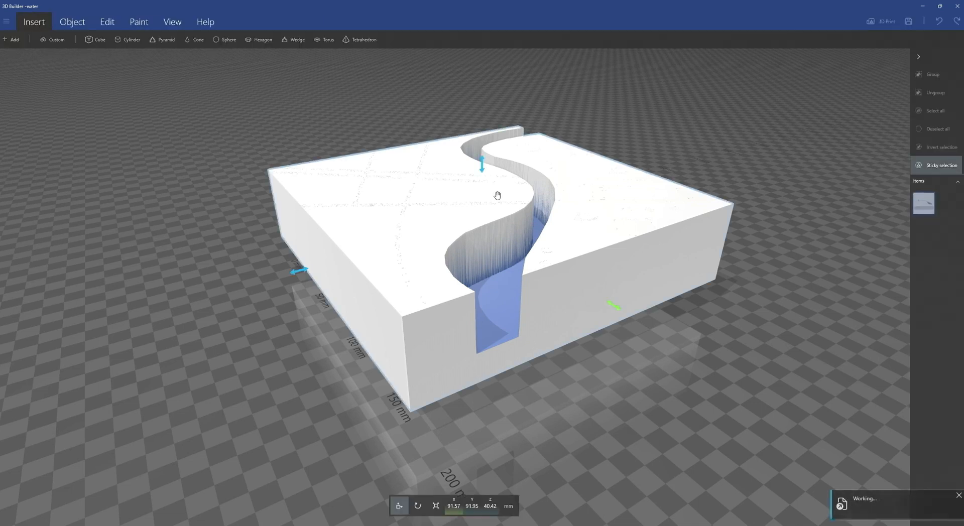
# Step: Scale down the water model's height until it becomes a thin, flat base plate
pyautogui.click(434, 487)
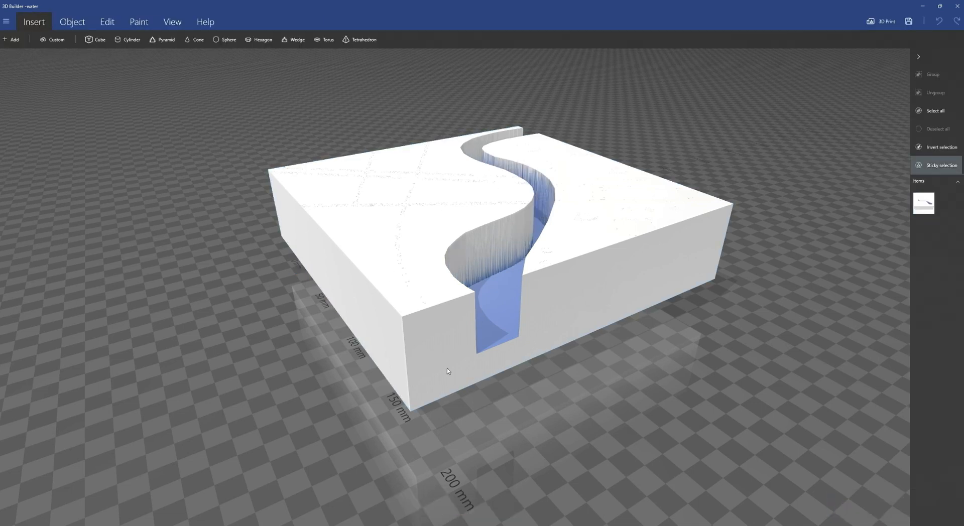
pyautogui.click(449, 372)
pyautogui.click(427, 505)
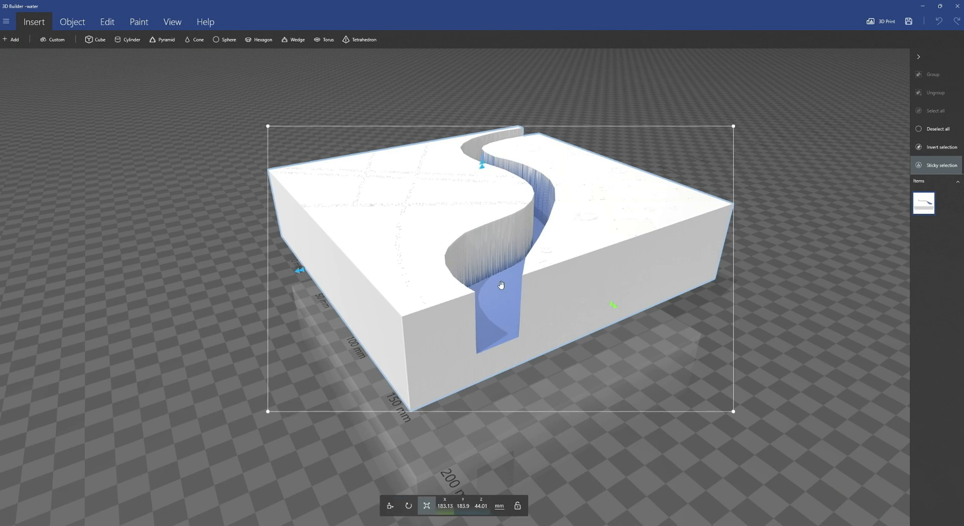
pyautogui.moveTo(480, 167); pyautogui.dragTo(481, 238)
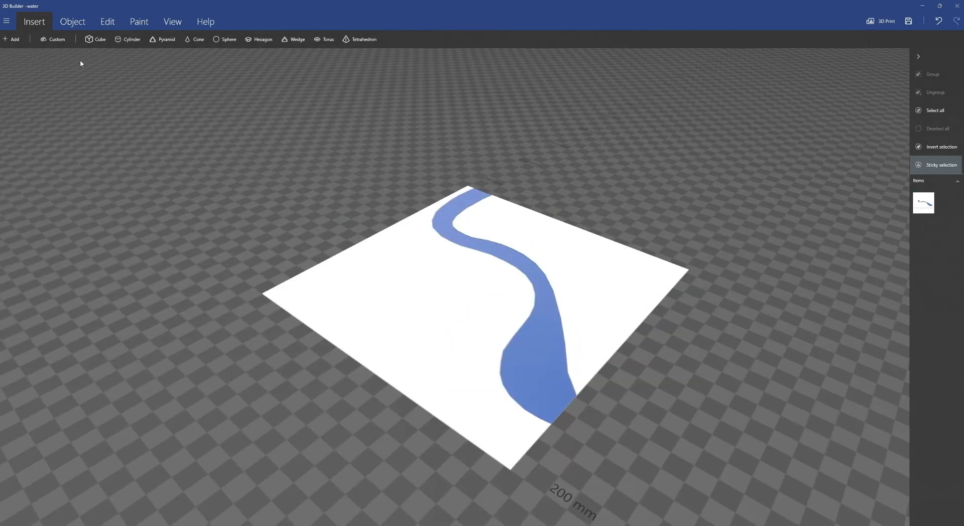
# Step: Load the garden image from the city folder into the same scene
pyautogui.click(20, 41)
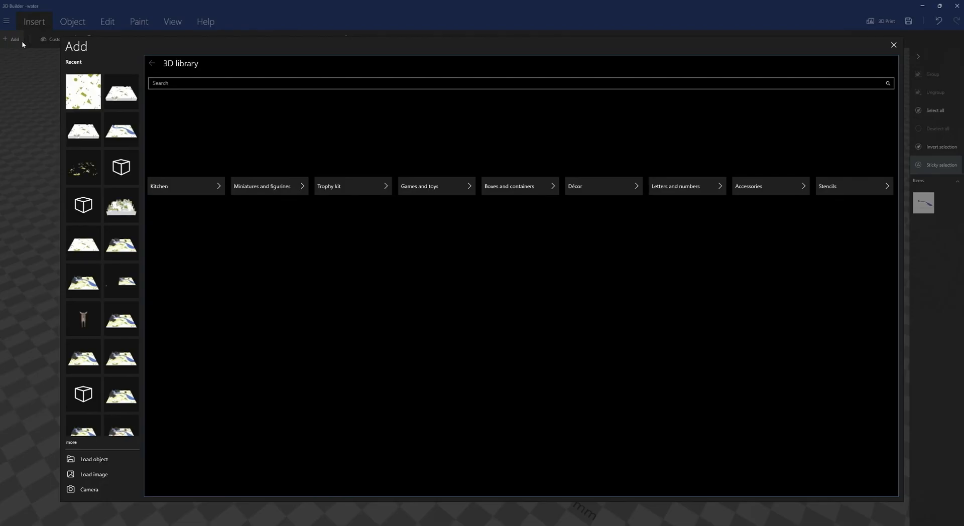
pyautogui.click(96, 475)
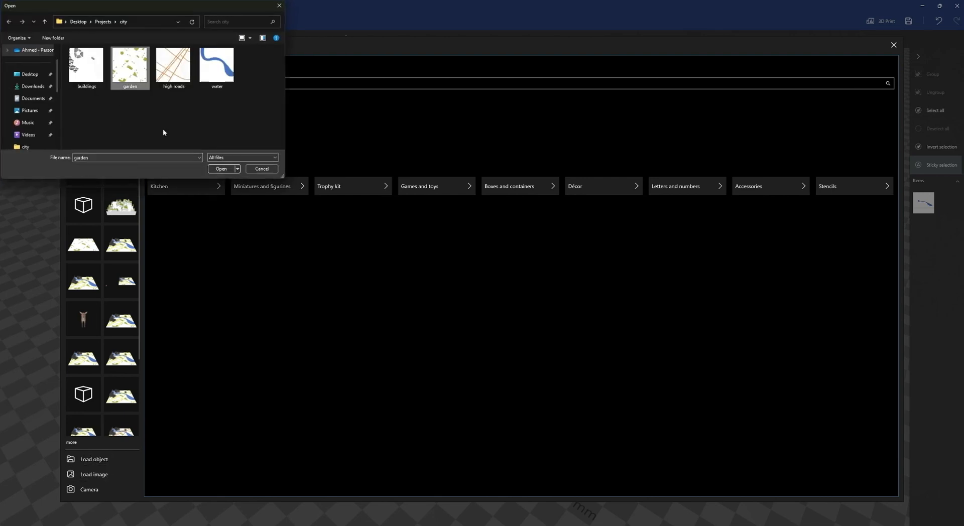
pyautogui.click(223, 168)
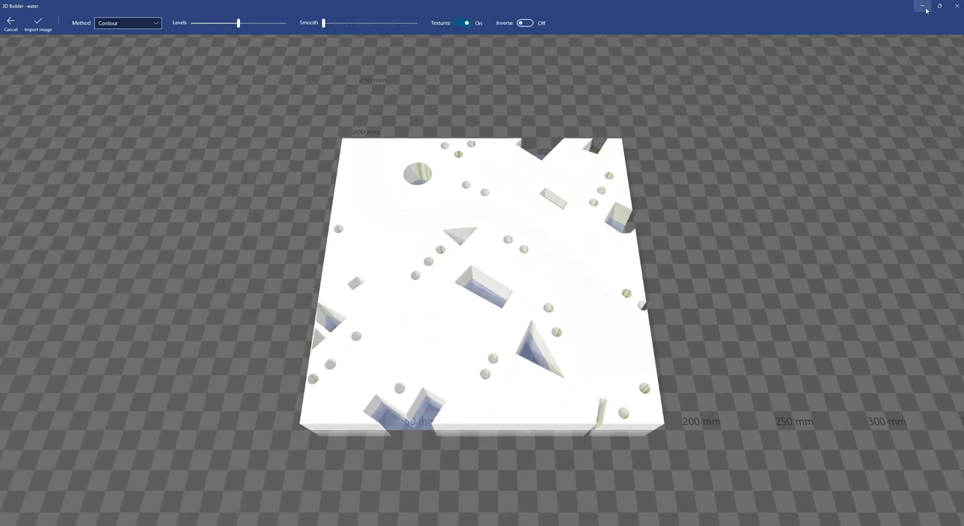
# Step: Take the window out of its maximized state and enlarge it in width and height
pyautogui.click(938, 6)
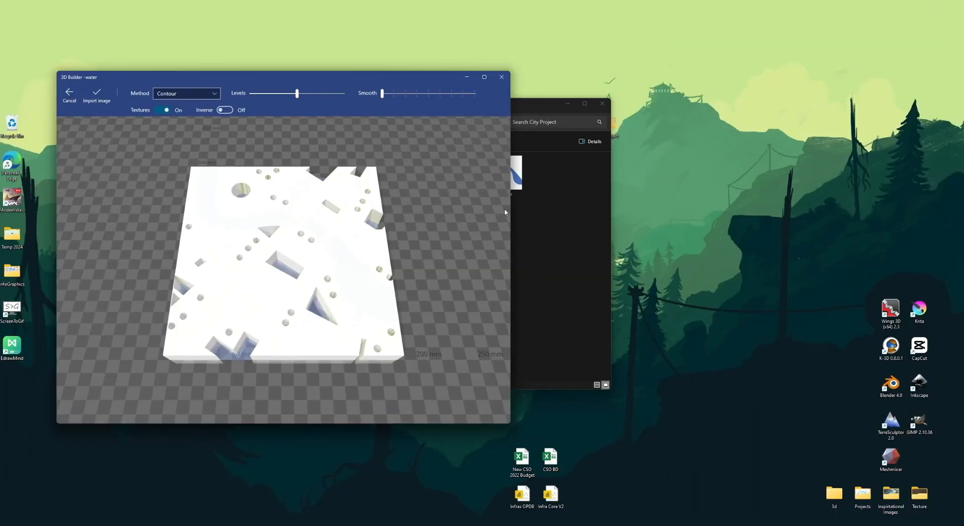
pyautogui.moveTo(511, 73); pyautogui.dragTo(814, 73)
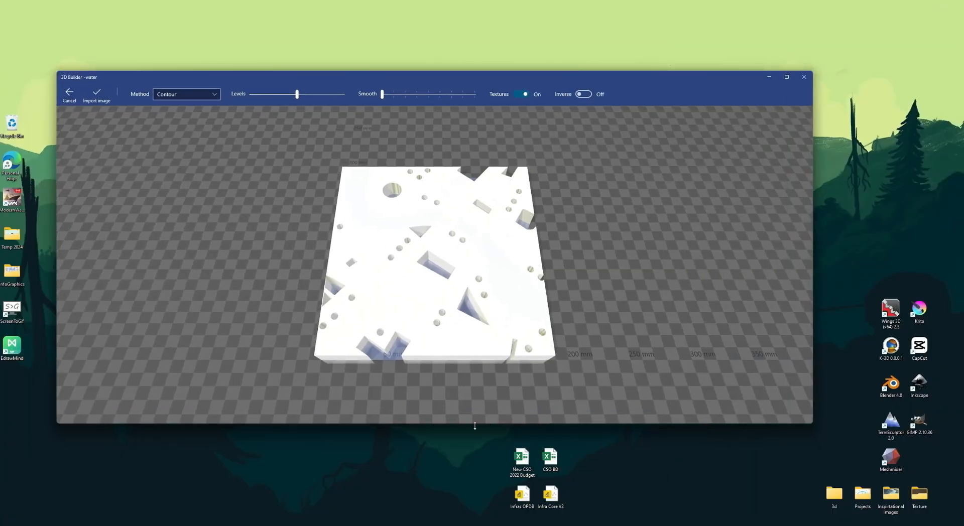
pyautogui.moveTo(475, 426); pyautogui.dragTo(490, 512)
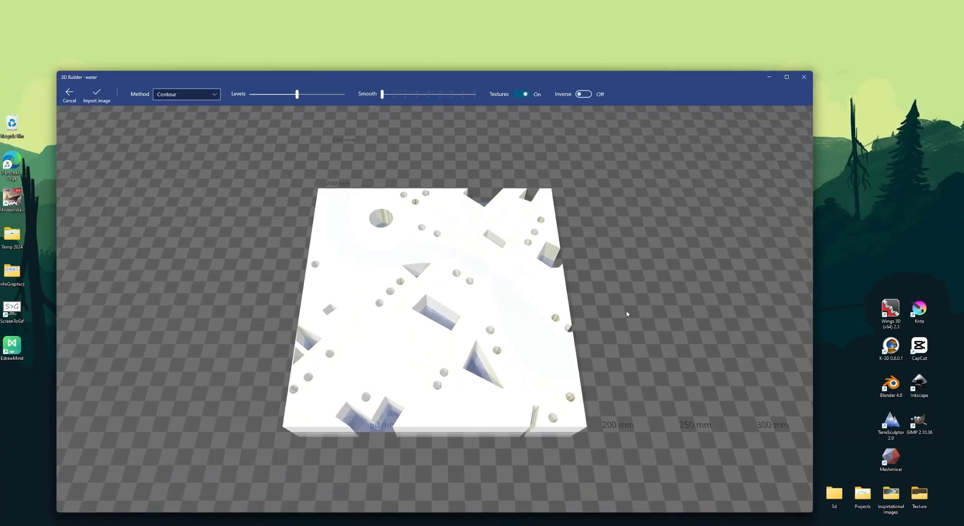
# Step: Import the garden image with the Contour method, Inverse on, levels slightly below the middle and increased smoothing
pyautogui.click(588, 95)
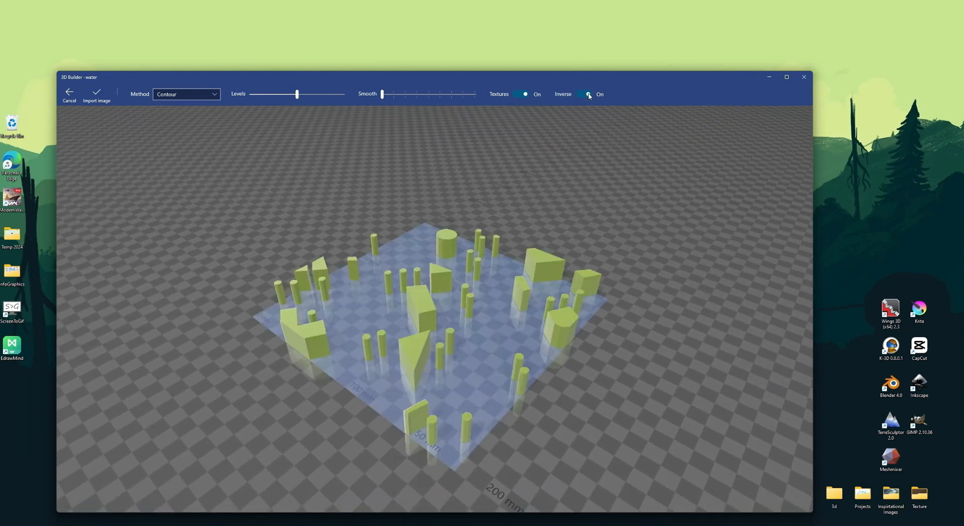
pyautogui.moveTo(281, 96)
pyautogui.mouseDown()
pyautogui.moveTo(265, 96)
pyautogui.moveTo(311, 95)
pyautogui.moveTo(289, 96)
pyautogui.mouseUp()
pyautogui.click(260, 95)
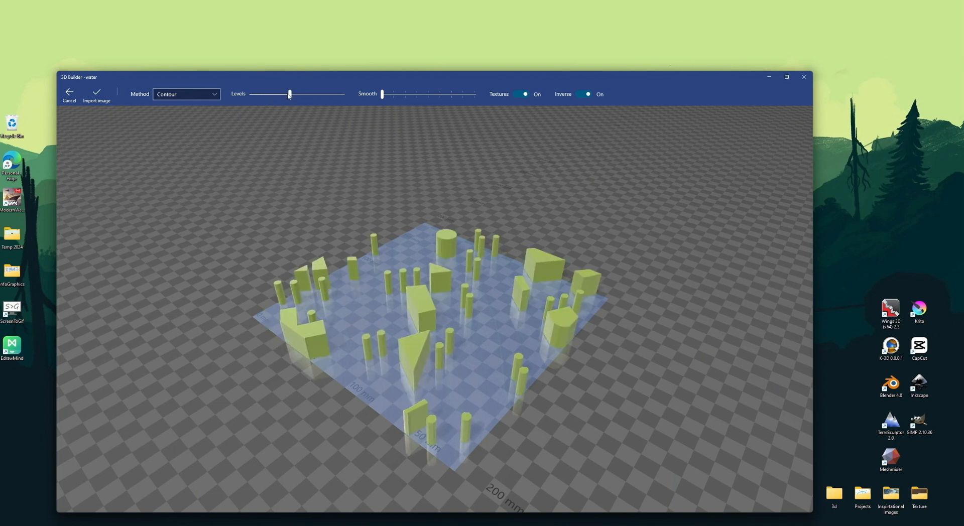
pyautogui.click(395, 97)
pyautogui.click(407, 97)
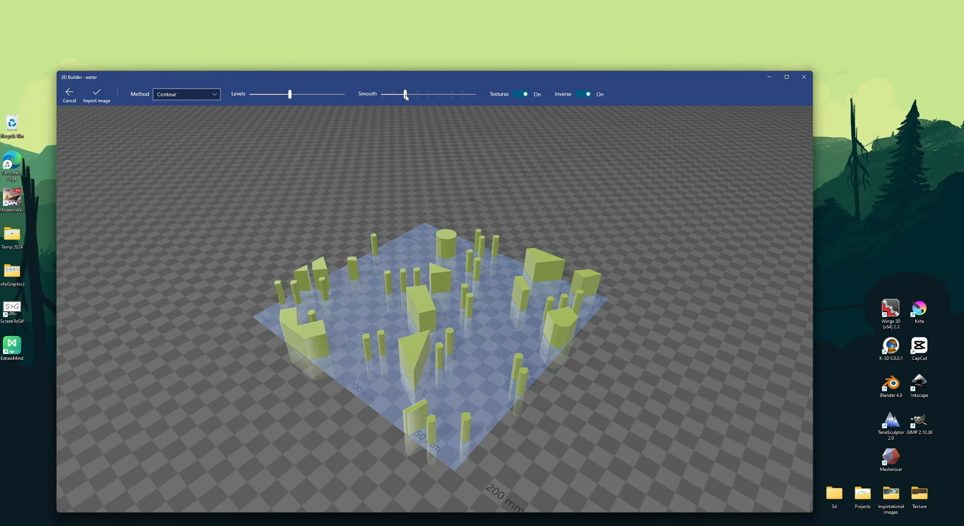
pyautogui.moveTo(407, 97)
pyautogui.mouseDown()
pyautogui.moveTo(472, 95)
pyautogui.moveTo(417, 97)
pyautogui.mouseUp()
pyautogui.click(436, 97)
pyautogui.click(96, 95)
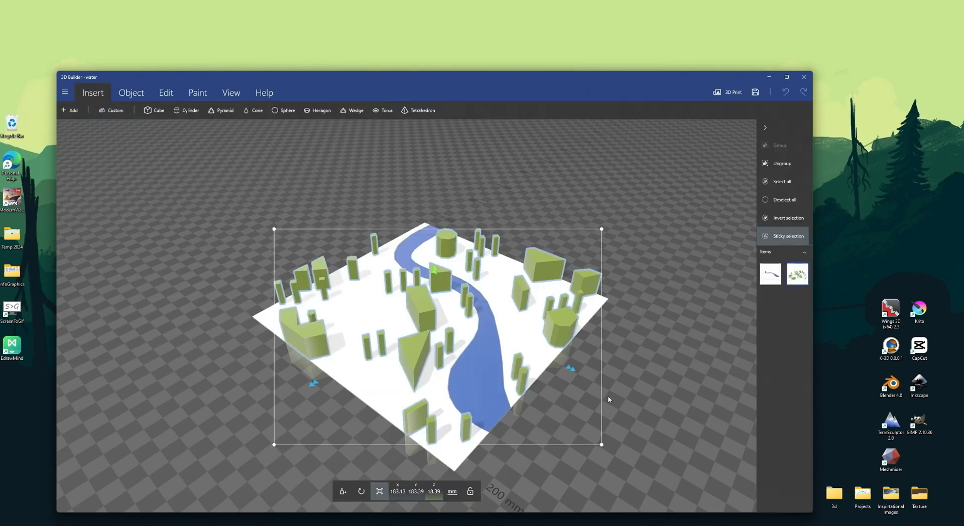
# Step: Maximize the window and scale the green areas down to a height of about 1.5 mm
pyautogui.moveTo(667, 413); pyautogui.dragTo(512, 395)
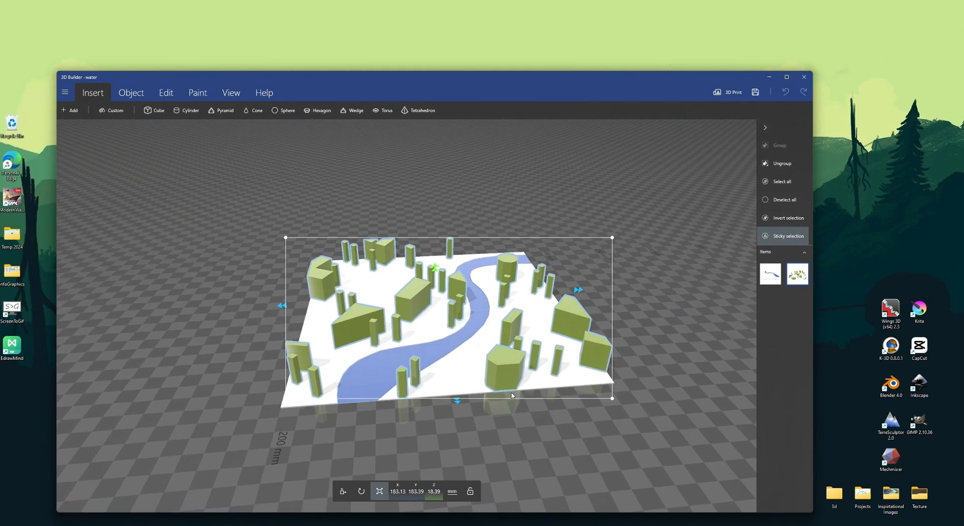
pyautogui.moveTo(491, 425); pyautogui.dragTo(471, 408)
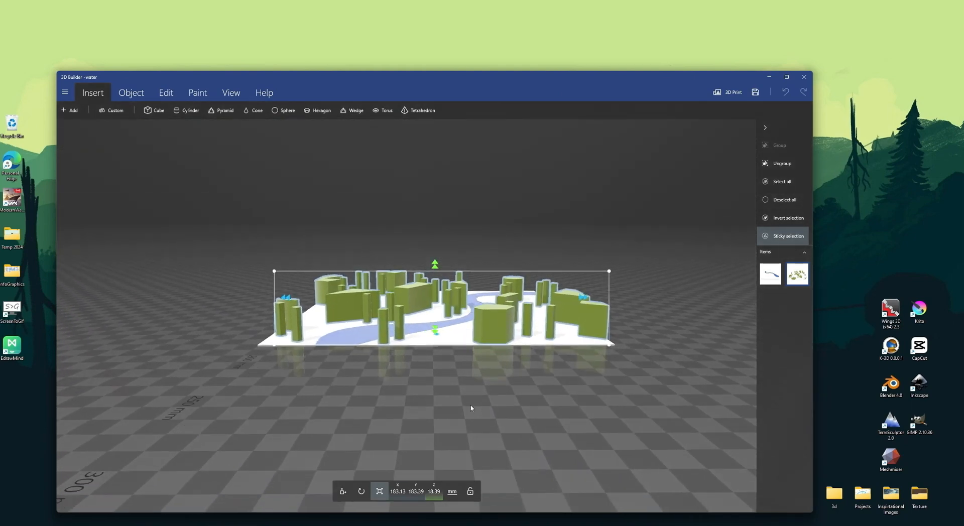
pyautogui.click(787, 77)
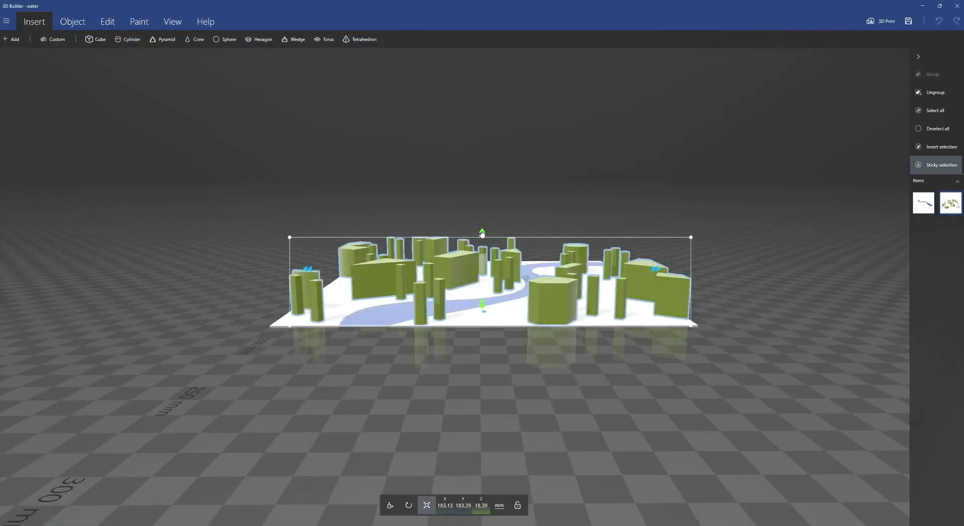
pyautogui.moveTo(483, 236); pyautogui.dragTo(482, 263)
pyautogui.moveTo(436, 370); pyautogui.dragTo(550, 405)
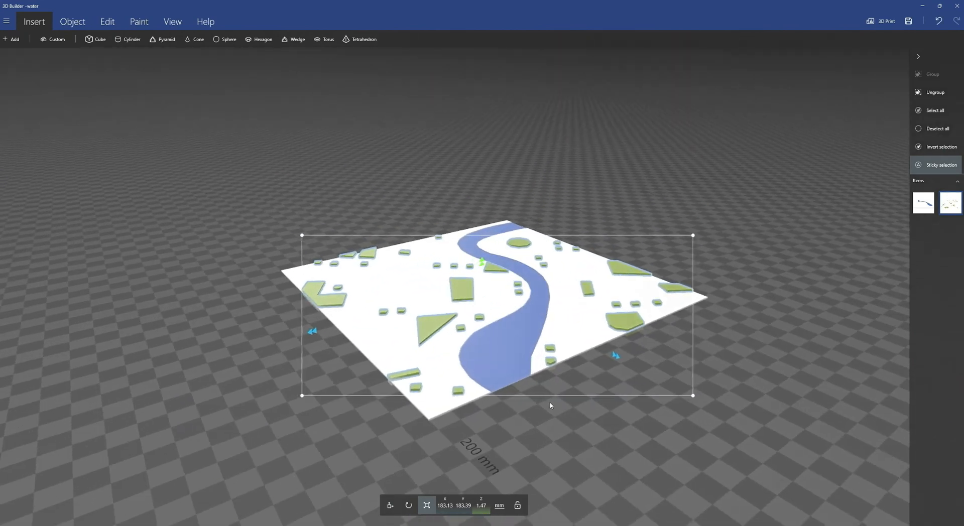
# Step: Smooth the green areas with a low smoothness level and Smooth Edges off, and clear the selection
pyautogui.click(67, 26)
pyautogui.click(108, 21)
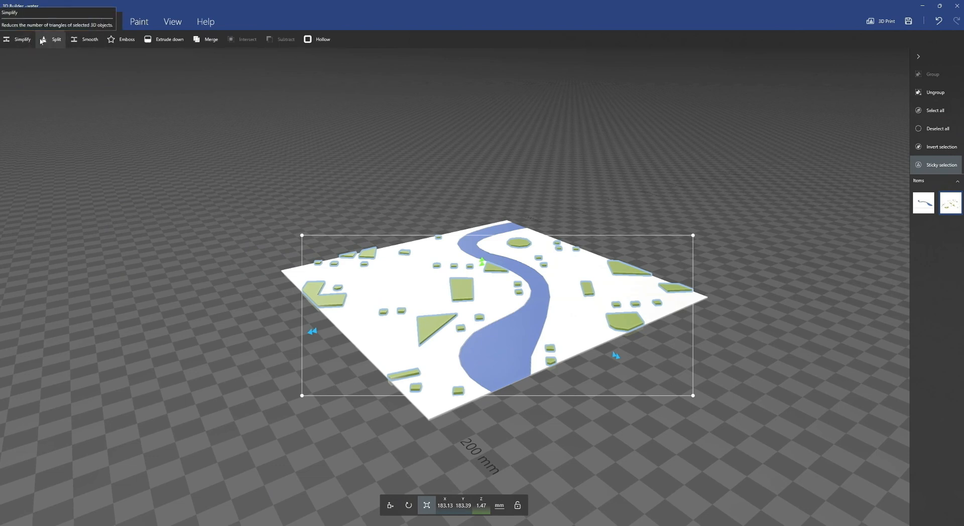
pyautogui.click(80, 39)
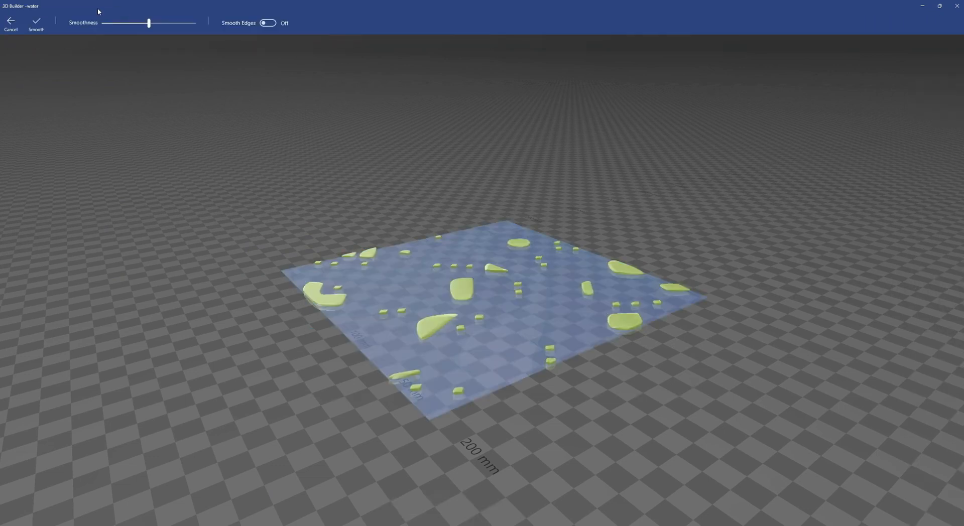
pyautogui.click(272, 24)
pyautogui.click(268, 24)
pyautogui.moveTo(697, 382); pyautogui.dragTo(488, 376)
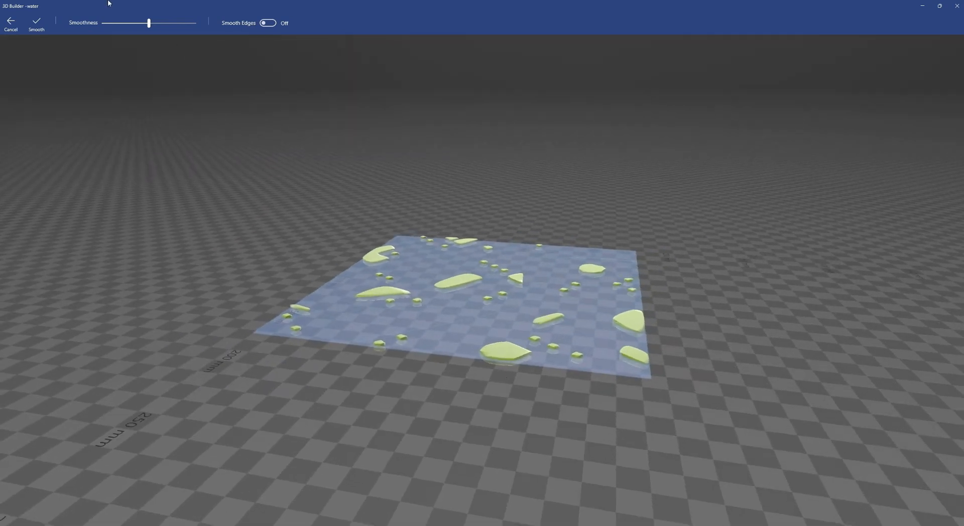
pyautogui.click(120, 23)
pyautogui.click(111, 23)
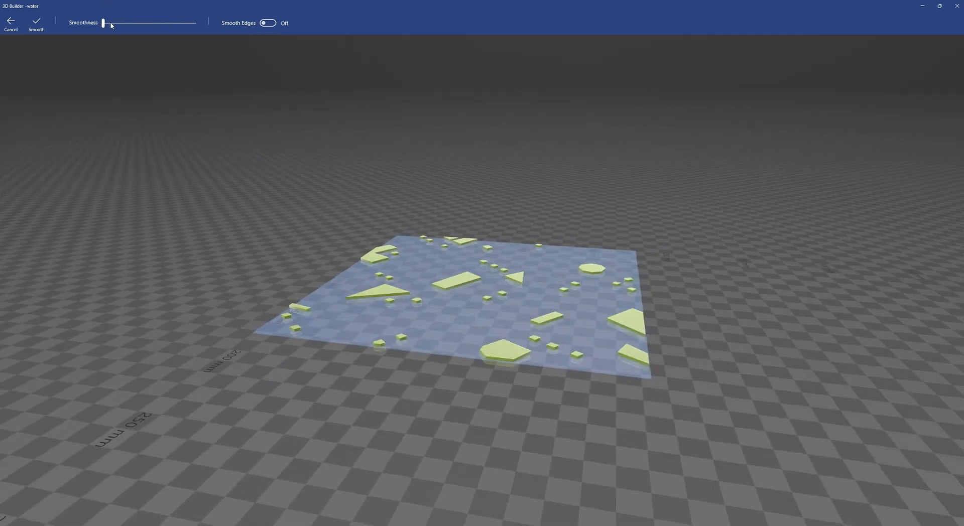
pyautogui.click(118, 23)
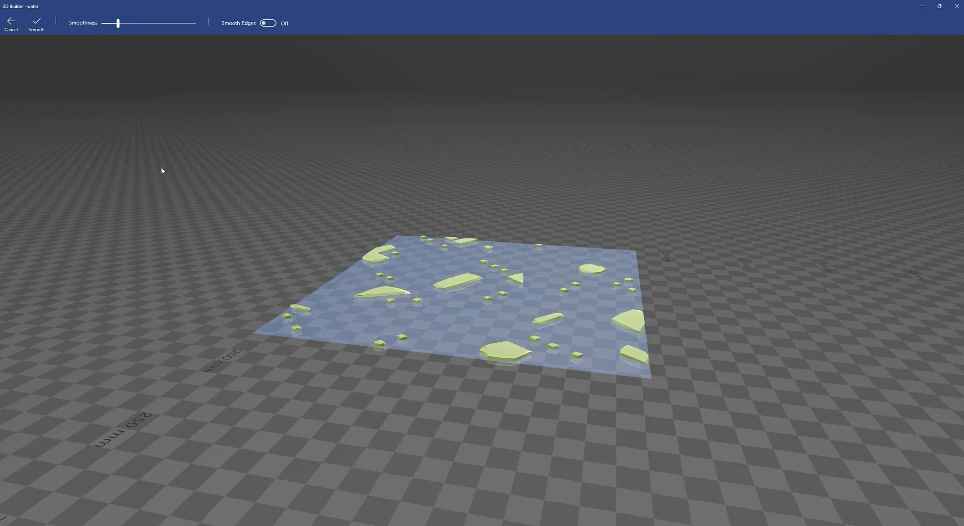
pyautogui.moveTo(161, 168); pyautogui.dragTo(246, 196)
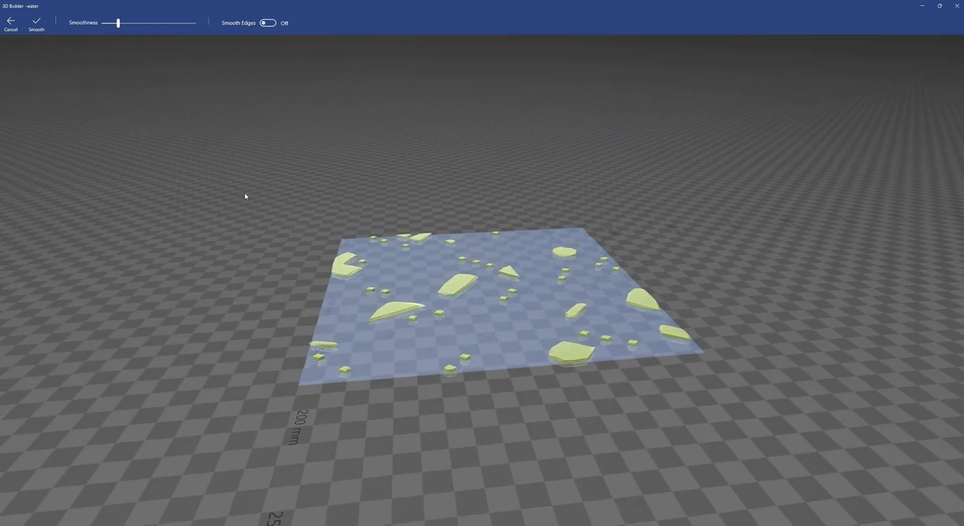
pyautogui.click(37, 24)
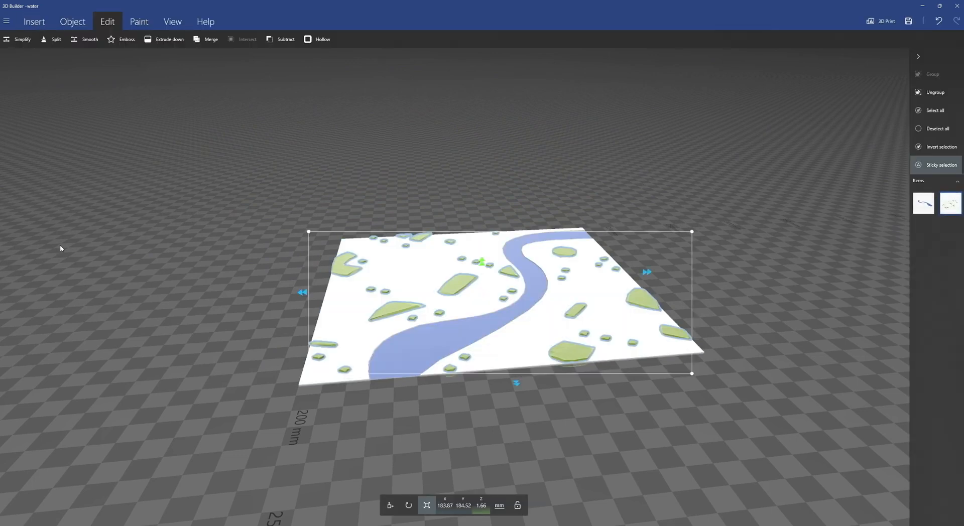
pyautogui.moveTo(279, 389); pyautogui.dragTo(432, 399)
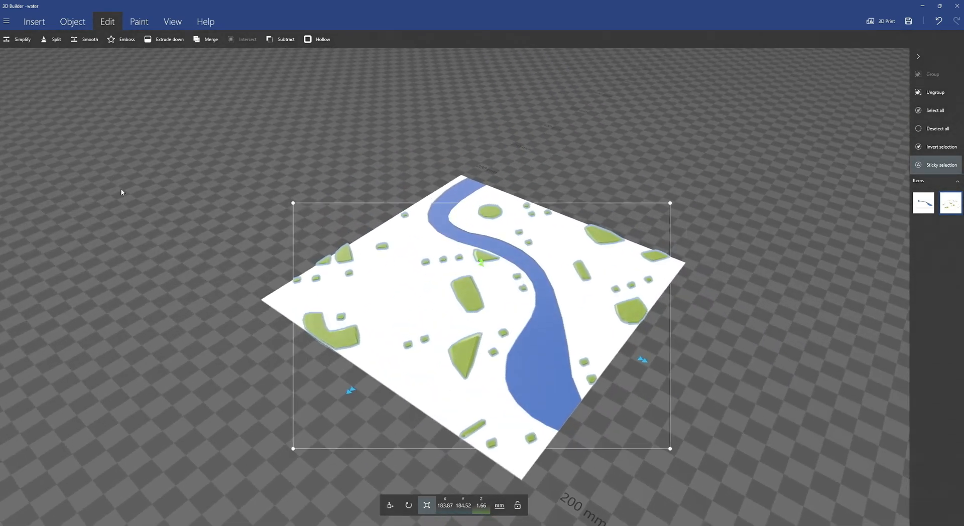
pyautogui.click(933, 129)
pyautogui.moveTo(717, 215); pyautogui.dragTo(694, 294)
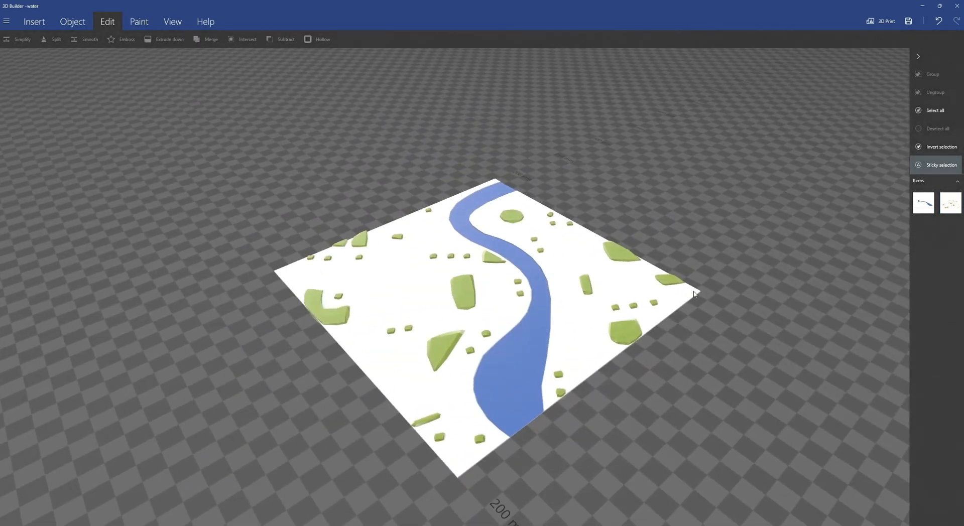
# Step: Load the buildings image from the city folder into the same scene
pyautogui.click(33, 21)
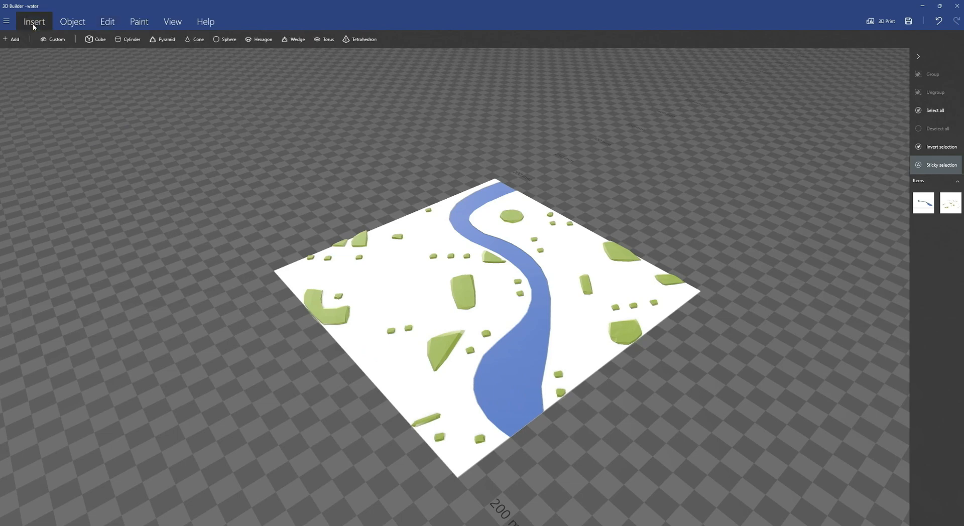
pyautogui.click(11, 40)
pyautogui.click(118, 477)
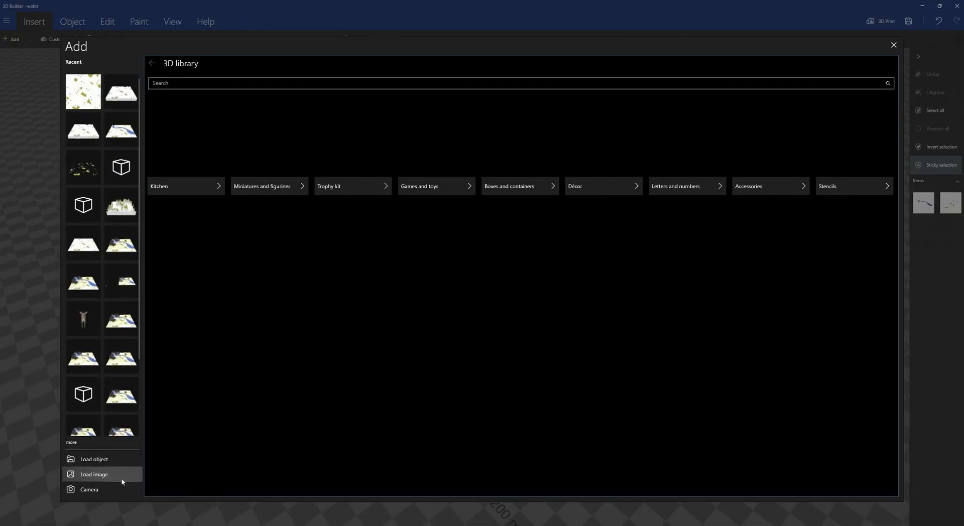
pyautogui.click(91, 58)
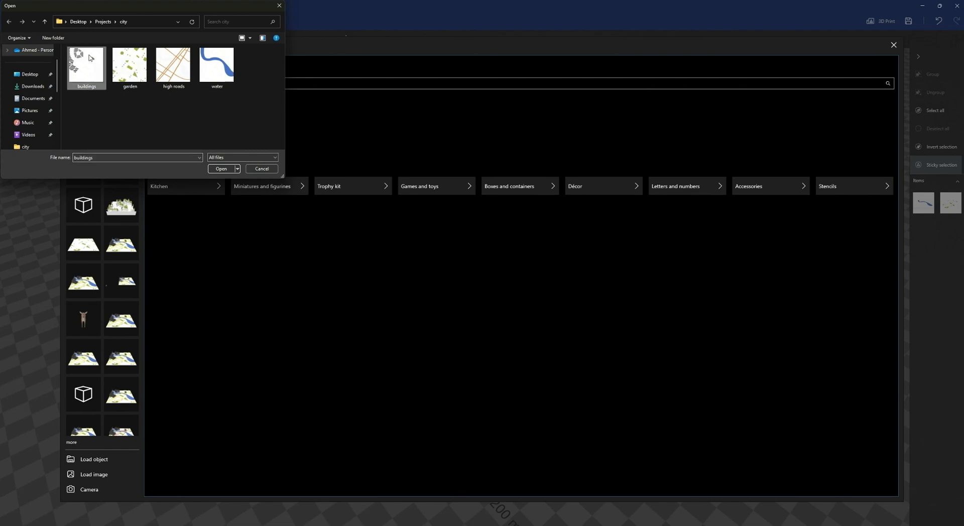
pyautogui.click(221, 169)
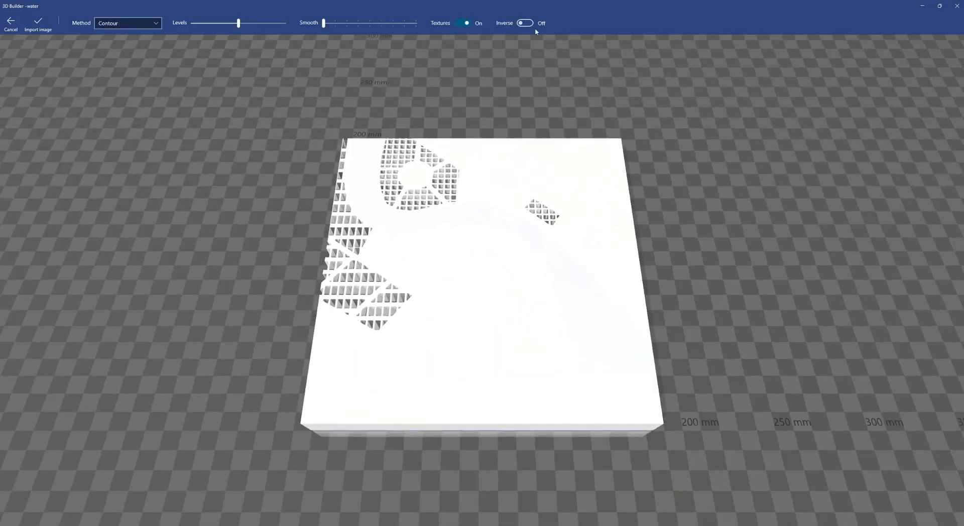
# Step: Take the window out of its maximized state and import the buildings image with the Contour method and Inverse on
pyautogui.click(940, 6)
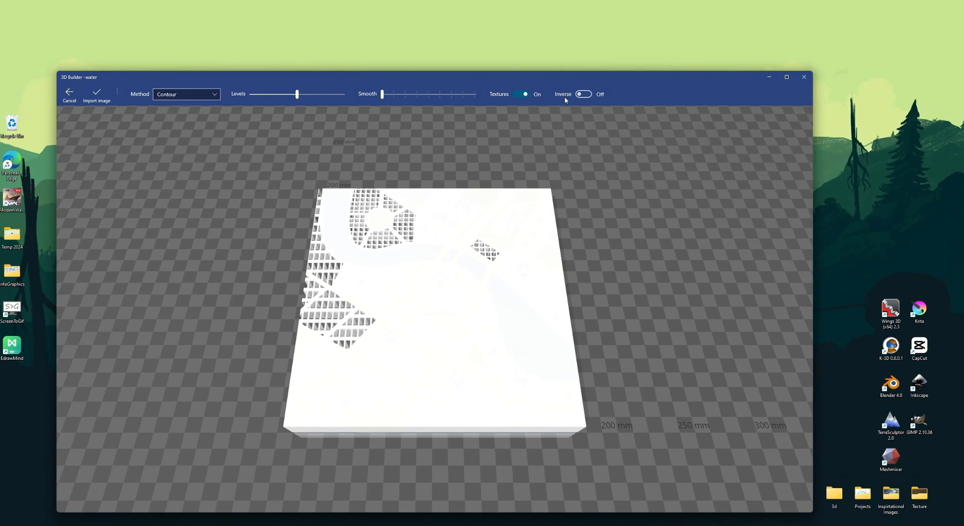
pyautogui.click(583, 94)
pyautogui.moveTo(647, 287); pyautogui.dragTo(603, 287)
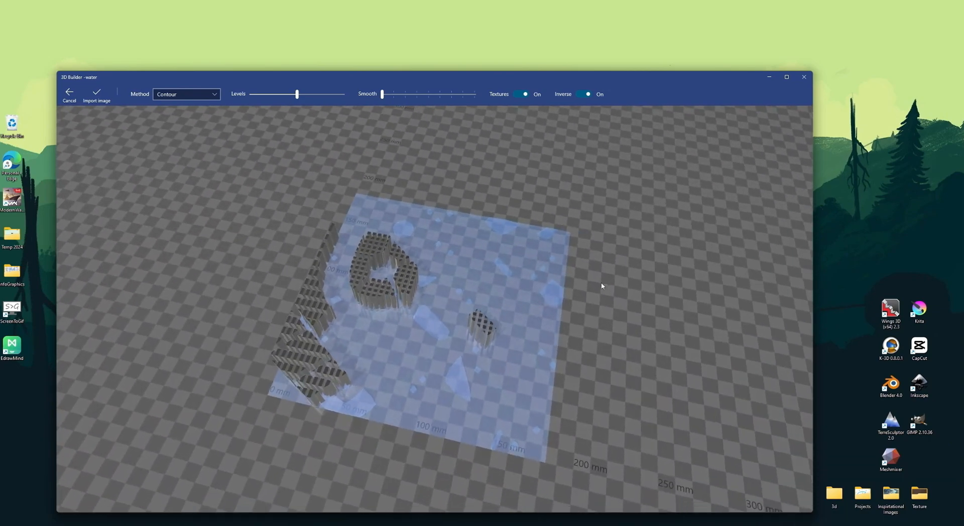
pyautogui.moveTo(304, 155); pyautogui.dragTo(446, 253)
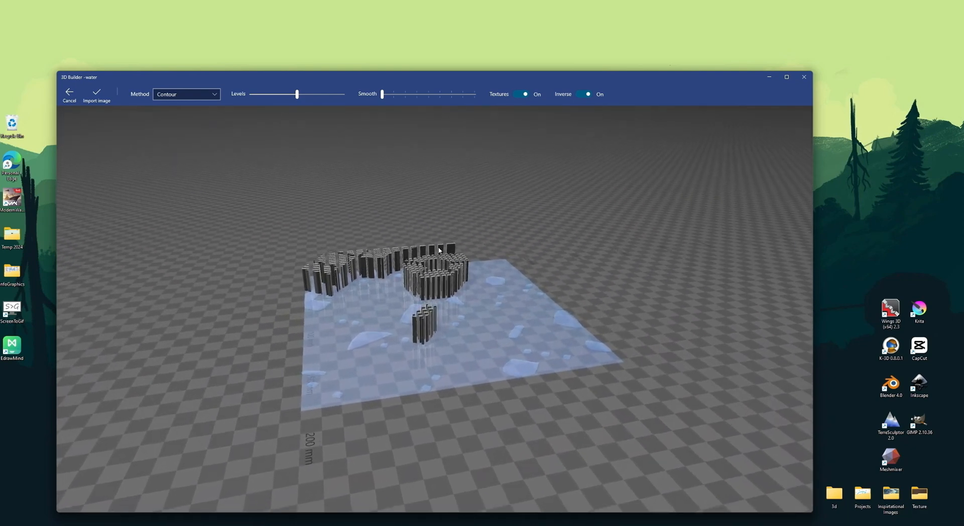
pyautogui.click(97, 95)
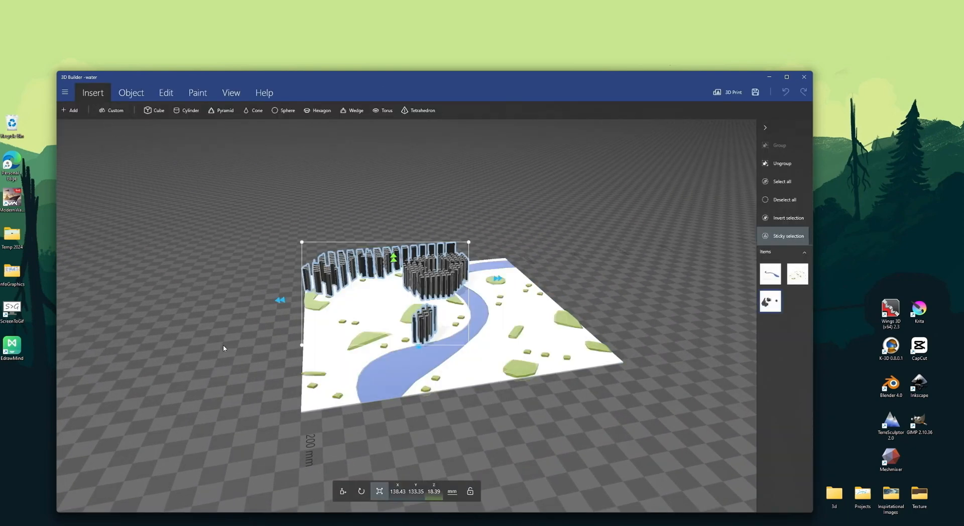
# Step: Move the buildings along Y to about 117 mm so the ring of blocks surrounds the round green area
pyautogui.moveTo(224, 348); pyautogui.dragTo(503, 414)
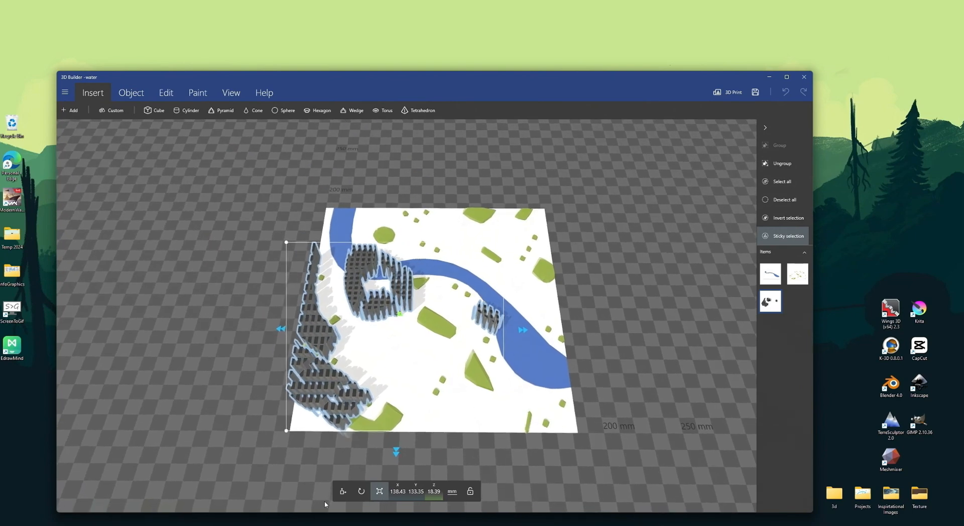
pyautogui.moveTo(619, 315); pyautogui.dragTo(671, 320)
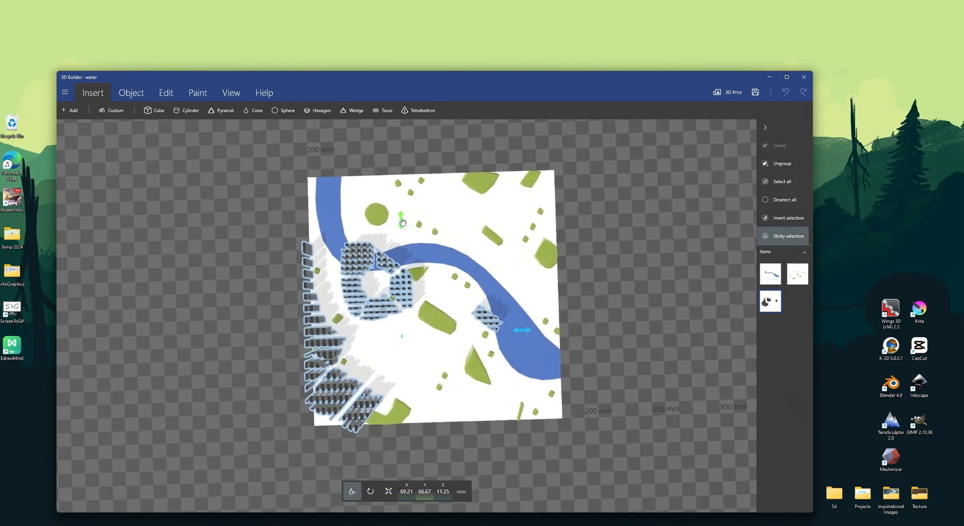
pyautogui.moveTo(403, 222); pyautogui.dragTo(400, 153)
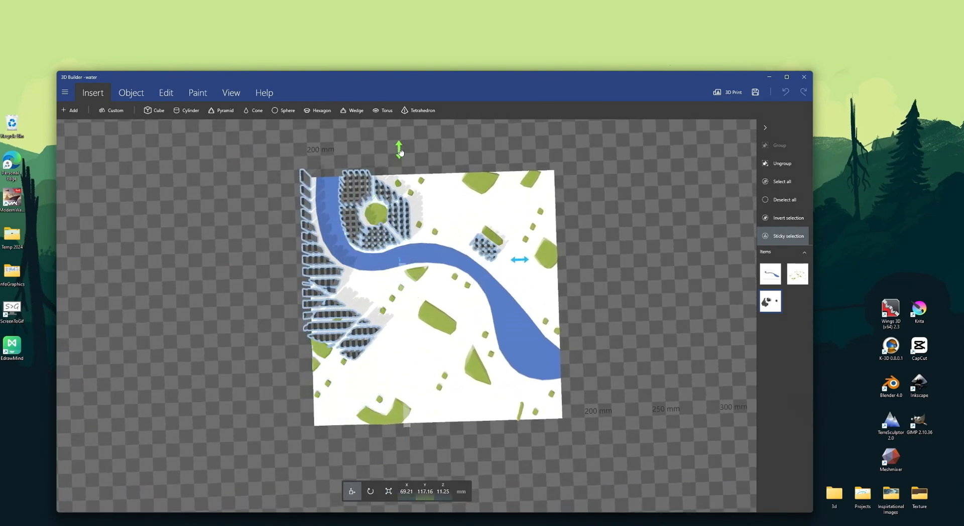
# Step: Try shifting the buildings along X to about 74 mm against the map, and return them to about 69 mm
pyautogui.moveTo(604, 293); pyautogui.dragTo(591, 328)
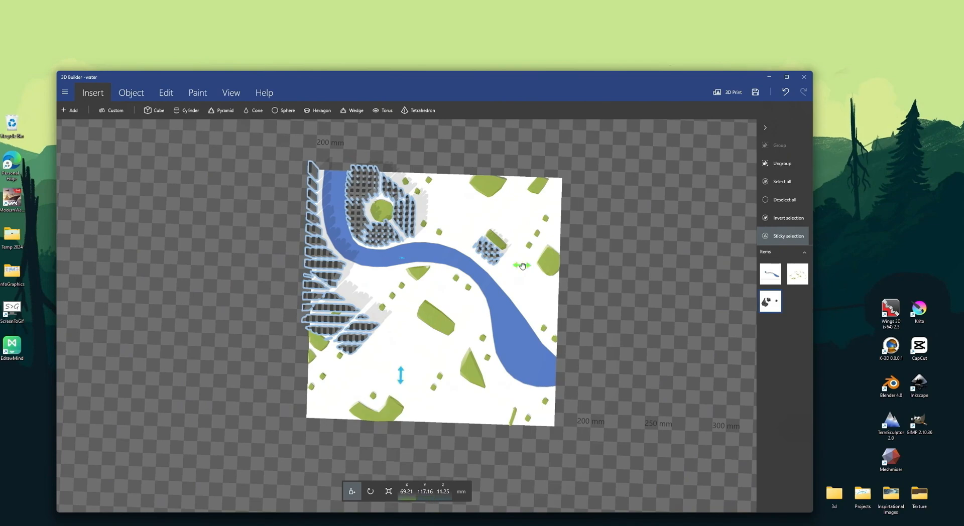
pyautogui.moveTo(600, 262); pyautogui.dragTo(224, 262)
pyautogui.moveTo(588, 231); pyautogui.dragTo(305, 336)
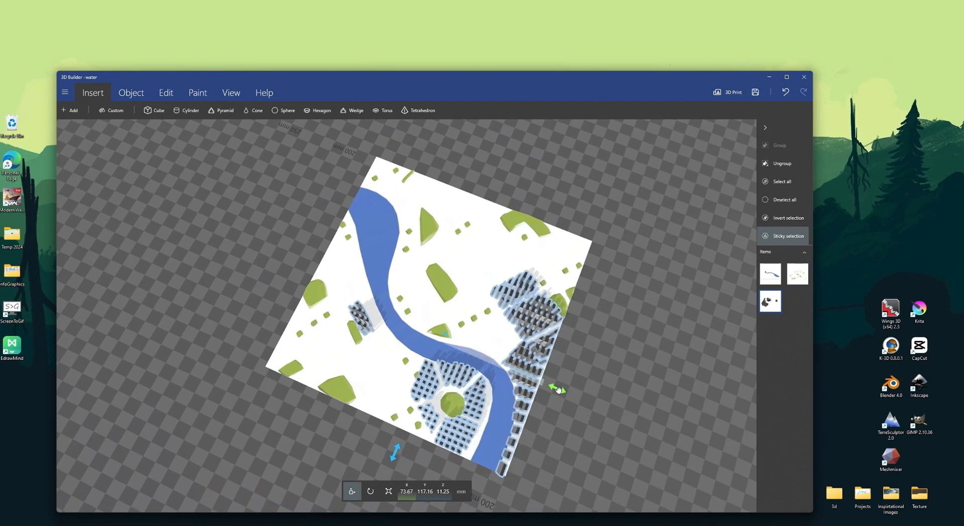
pyautogui.moveTo(562, 391); pyautogui.dragTo(428, 357)
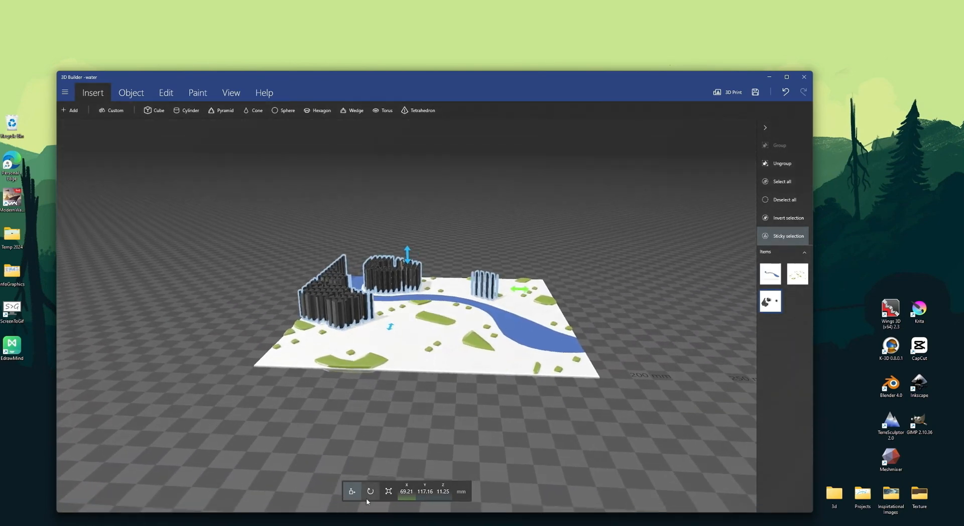
# Step: Scale the buildings down to a height of about 5 mm and clear the selection
pyautogui.click(389, 491)
pyautogui.moveTo(422, 393); pyautogui.dragTo(456, 454)
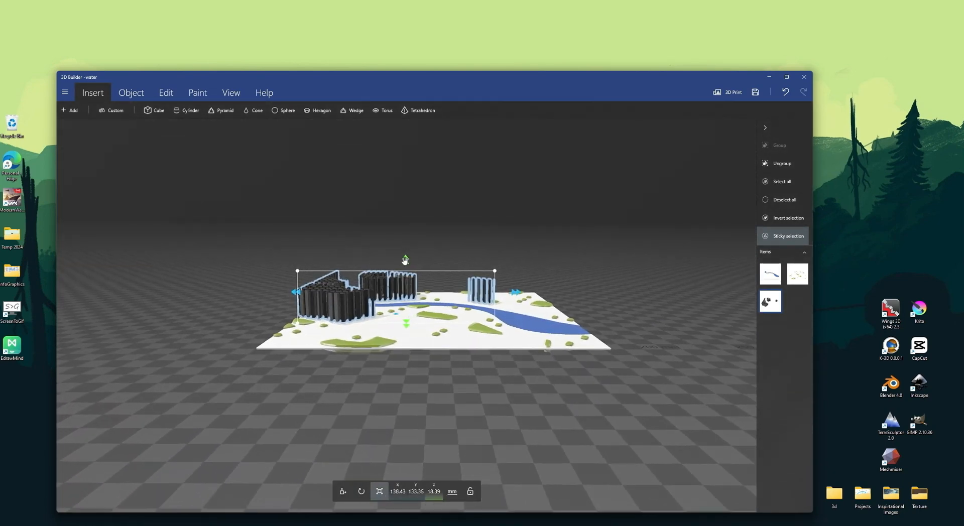
pyautogui.moveTo(407, 260); pyautogui.dragTo(409, 279)
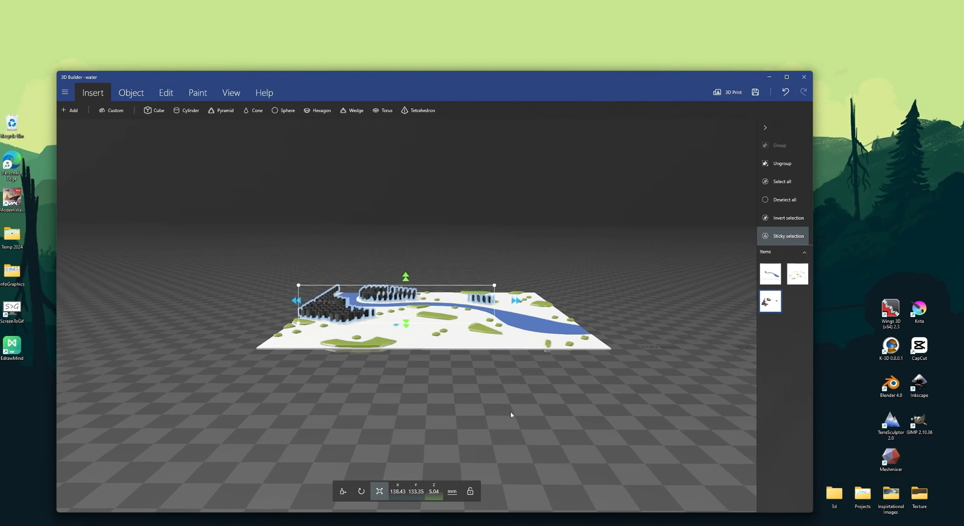
pyautogui.click(783, 201)
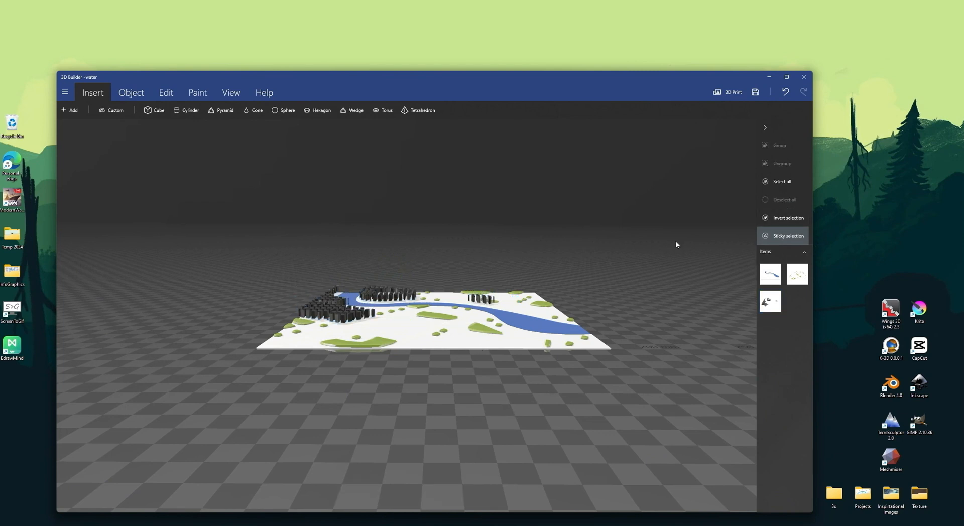
pyautogui.moveTo(554, 349); pyautogui.dragTo(682, 340)
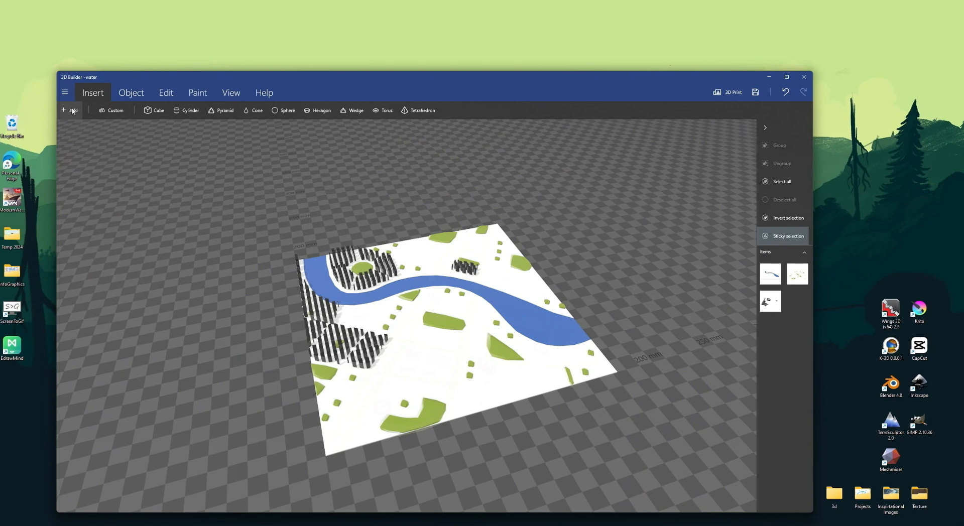
# Step: Maximize the window and load the high roads image from the city folder
pyautogui.click(787, 76)
pyautogui.click(12, 39)
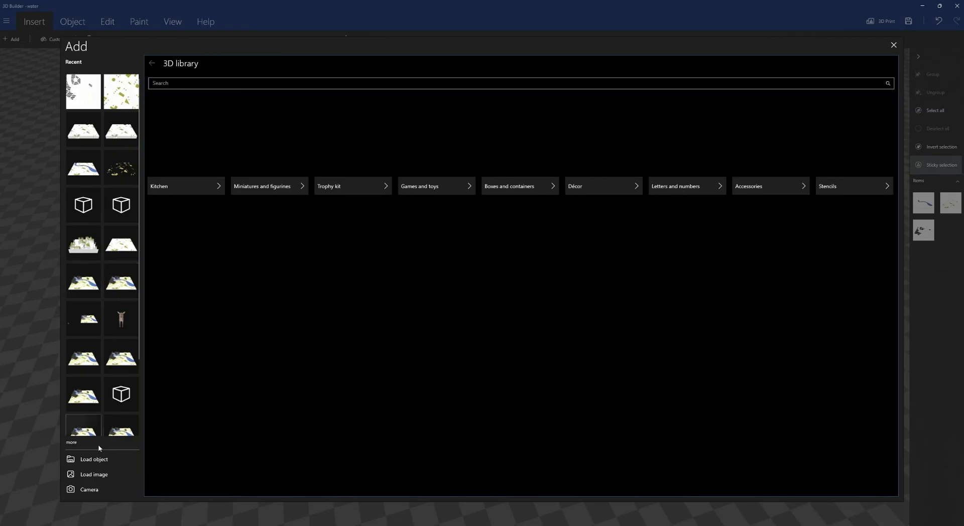
pyautogui.click(106, 474)
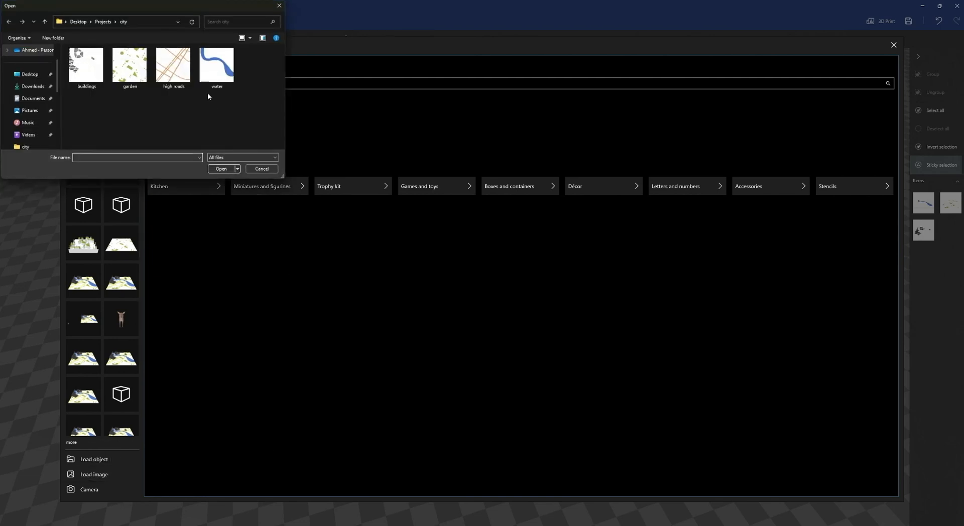
pyautogui.click(173, 65)
pyautogui.click(221, 169)
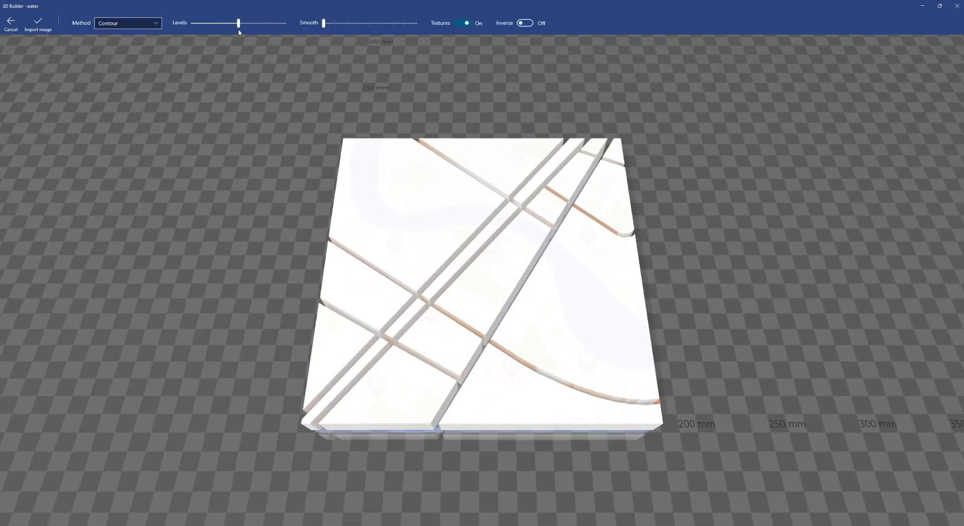
# Step: Take the window out of its maximized state and import the high roads image with the Contour method and Inverse on
pyautogui.click(938, 5)
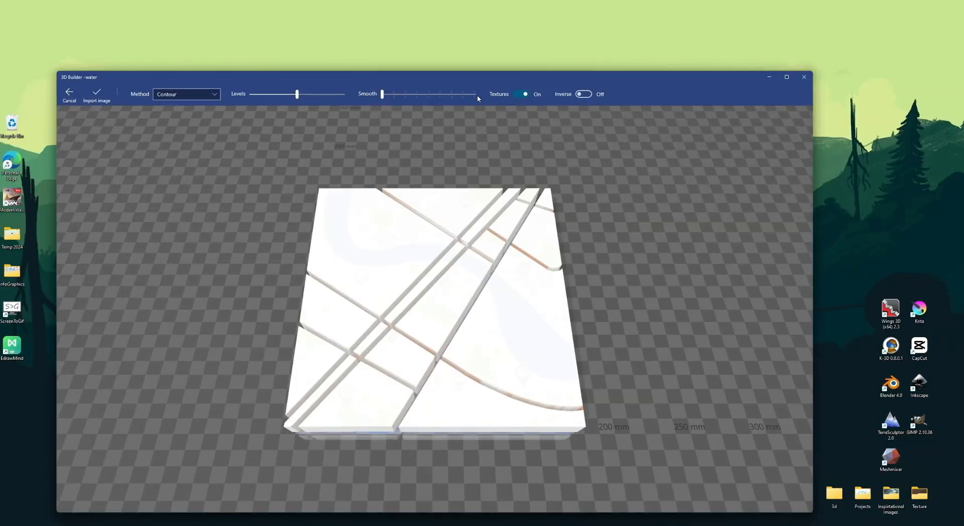
pyautogui.click(589, 95)
pyautogui.moveTo(666, 286); pyautogui.dragTo(536, 183)
pyautogui.click(96, 96)
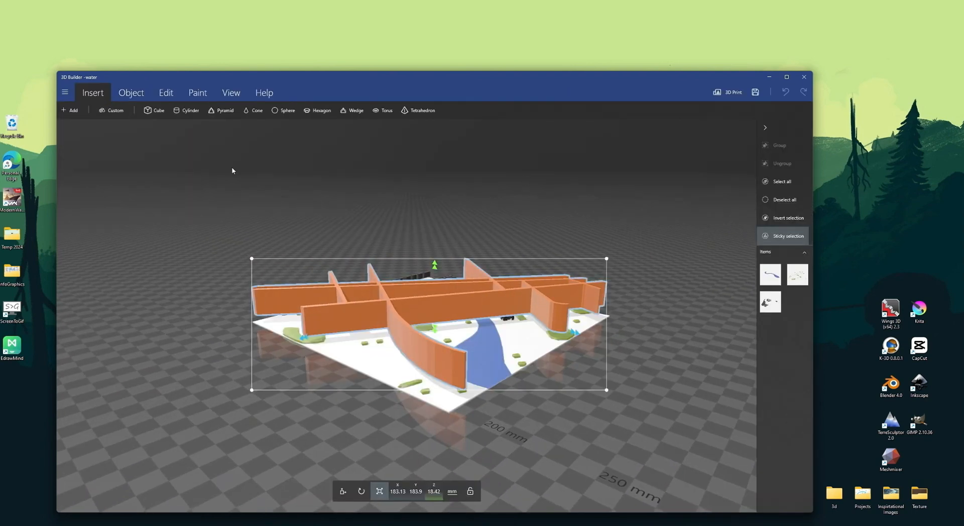
# Step: Scale the high roads down to a height of about 1 mm
pyautogui.moveTo(474, 410); pyautogui.dragTo(342, 381)
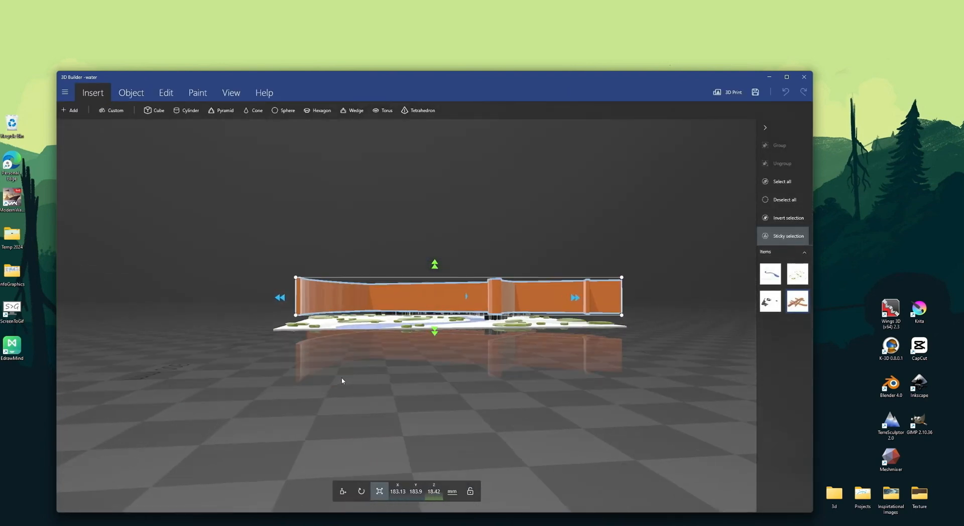
pyautogui.moveTo(434, 265); pyautogui.dragTo(434, 291)
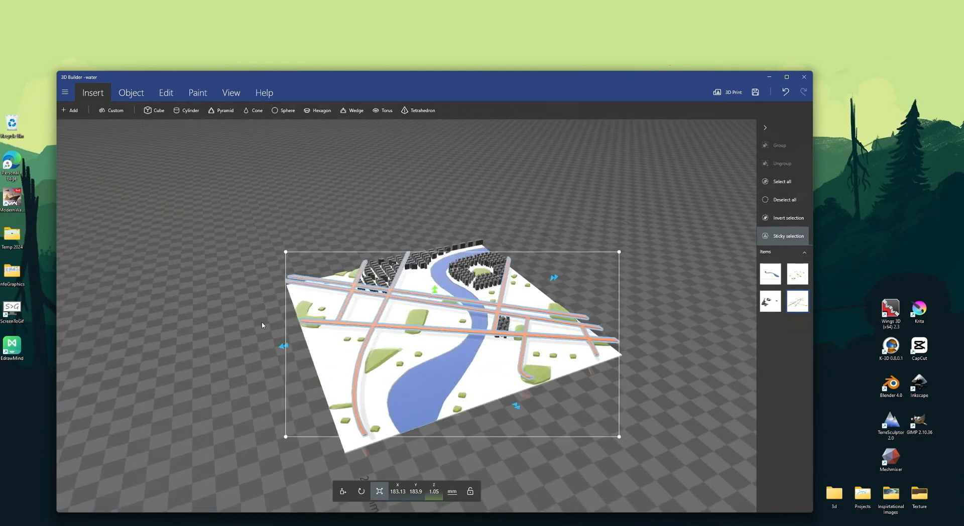
pyautogui.moveTo(261, 325); pyautogui.dragTo(483, 280)
pyautogui.scroll(4, 449, 357)
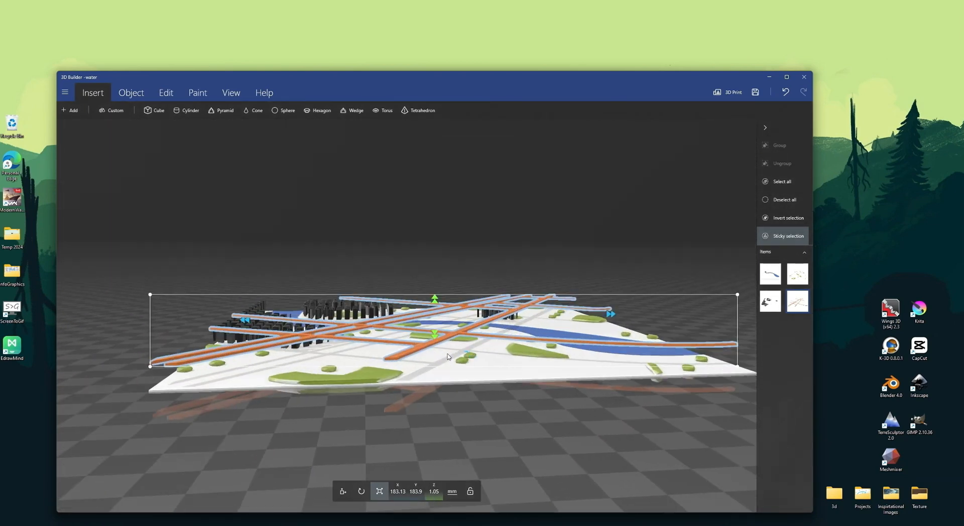
# Step: Flatten the high roads further to a height of about 0.5 mm
pyautogui.moveTo(434, 299); pyautogui.dragTo(435, 301)
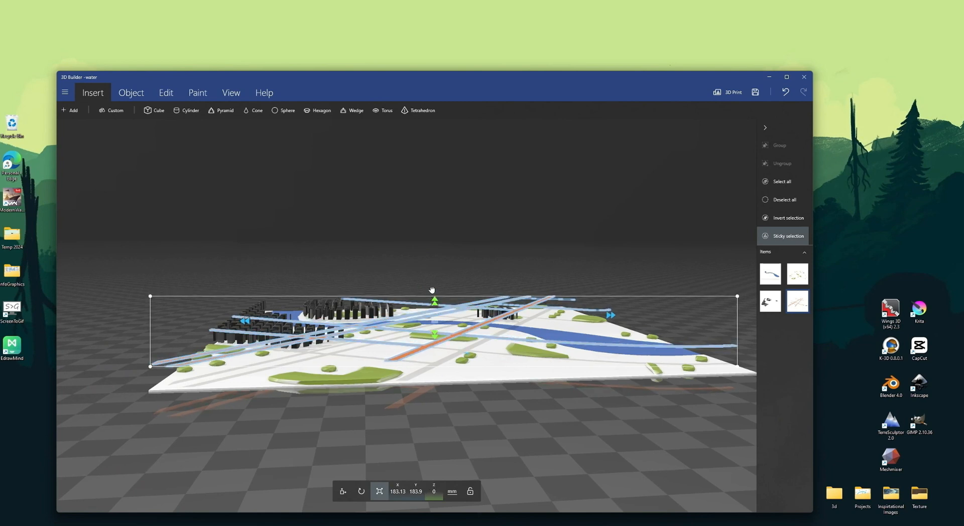
pyautogui.moveTo(435, 299); pyautogui.dragTo(435, 299)
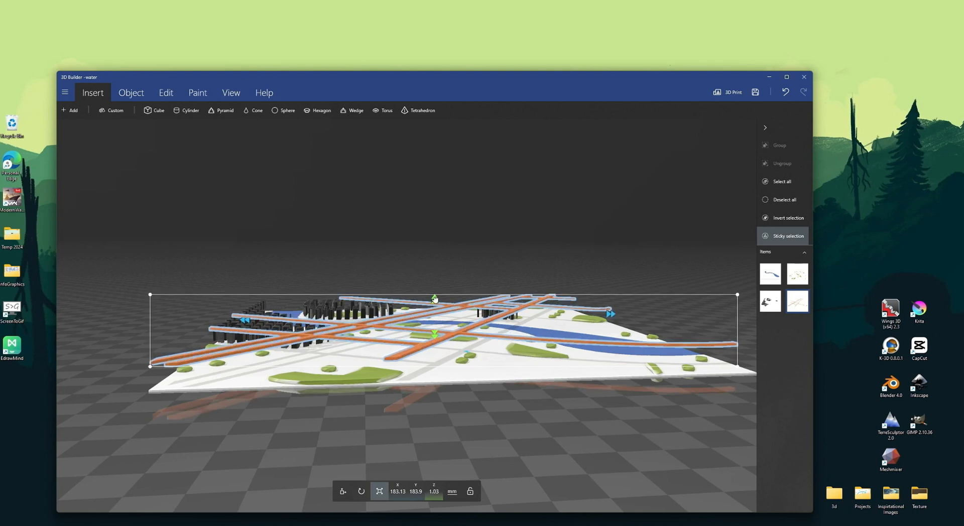
pyautogui.moveTo(435, 299); pyautogui.dragTo(435, 300)
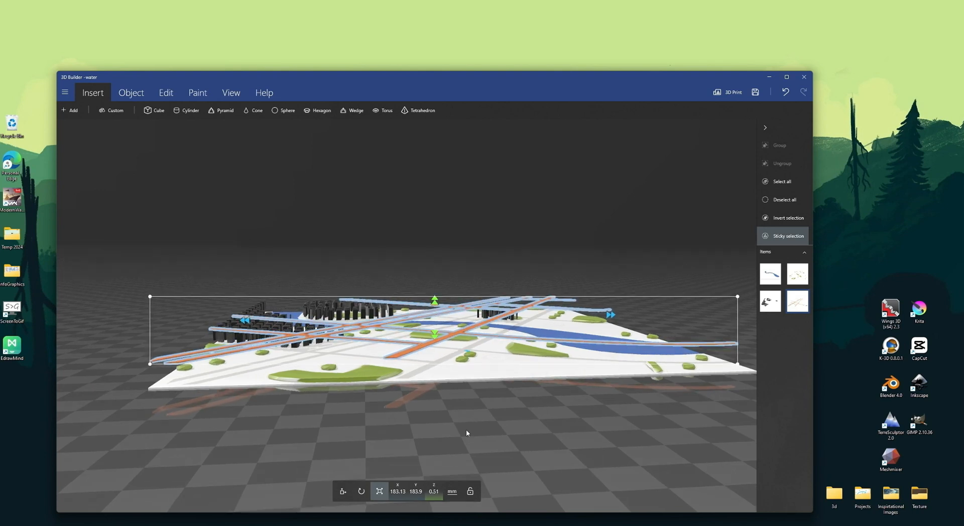
# Step: Lower the high roads onto the map surface, to a Z position of about 1.8 mm, and check them from several angles
pyautogui.click(343, 492)
pyautogui.moveTo(373, 478); pyautogui.dragTo(463, 420)
pyautogui.moveTo(440, 299); pyautogui.dragTo(434, 309)
pyautogui.moveTo(526, 416); pyautogui.dragTo(316, 498)
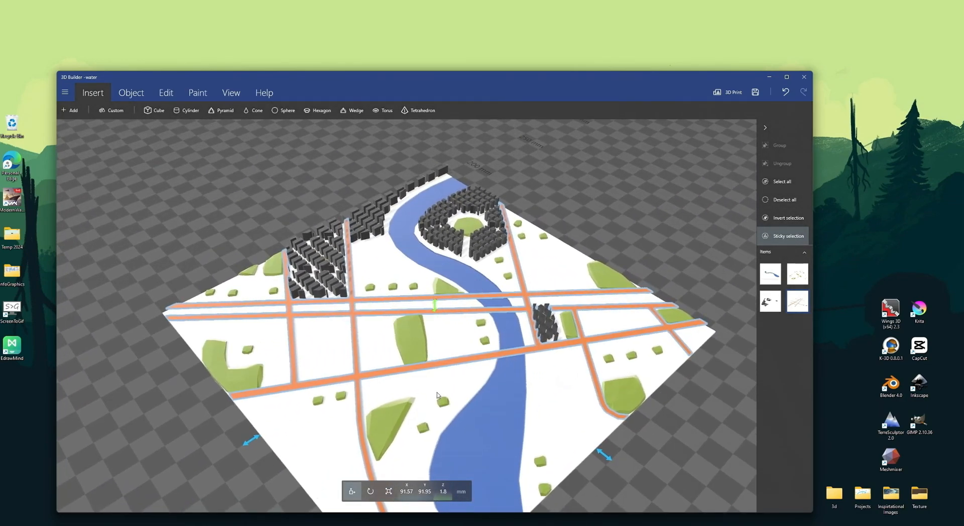
pyautogui.moveTo(597, 256); pyautogui.dragTo(605, 305)
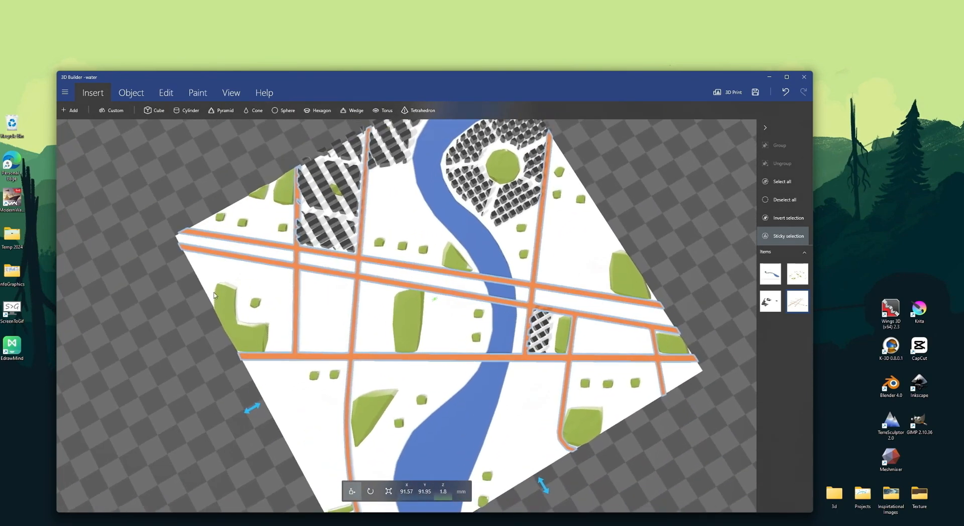
pyautogui.moveTo(214, 295); pyautogui.dragTo(263, 311)
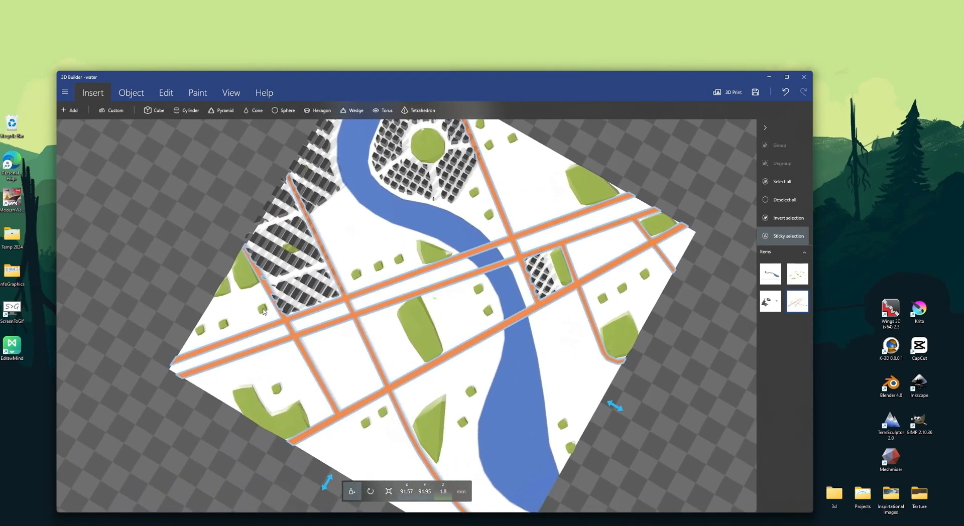
pyautogui.moveTo(645, 184); pyautogui.dragTo(287, 384)
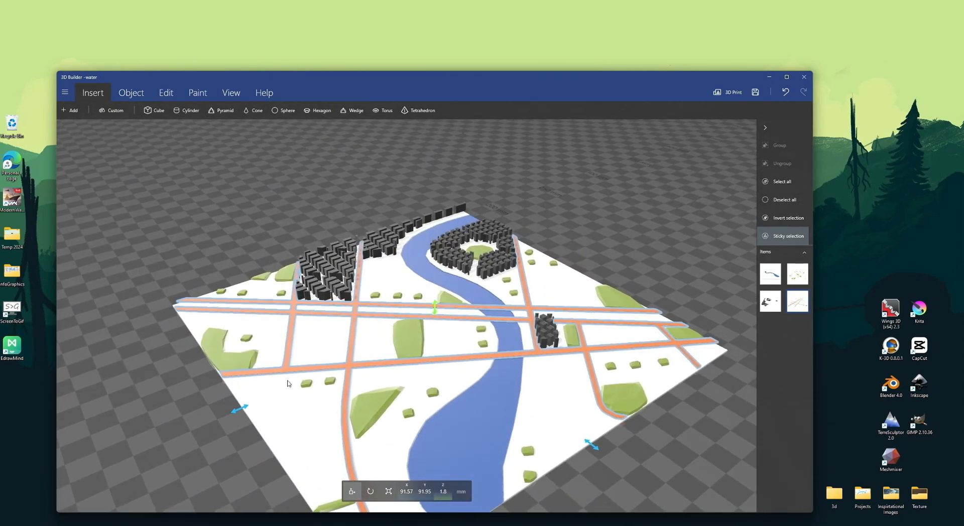
# Step: Save the model in GLB format as City in the City Project folder on the Desktop
pyautogui.click(65, 93)
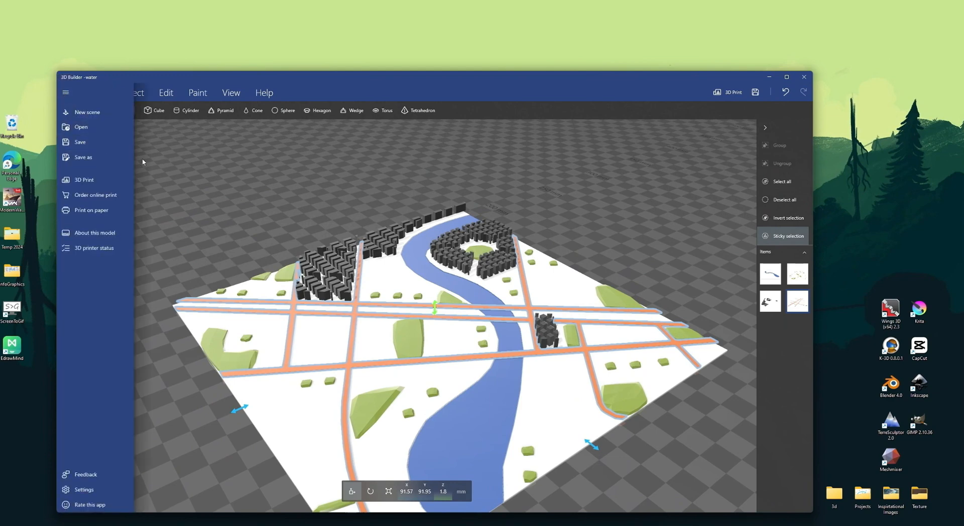
pyautogui.click(83, 157)
pyautogui.click(226, 224)
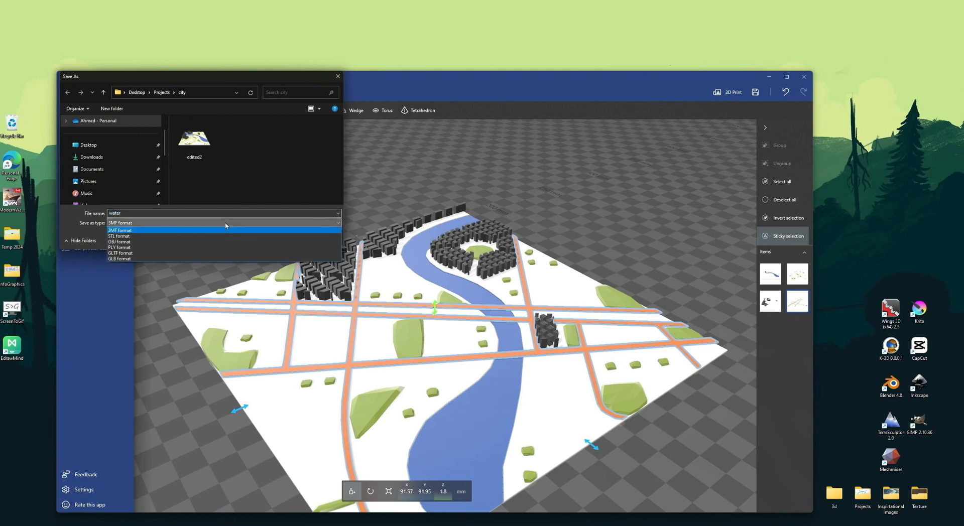
pyautogui.click(226, 259)
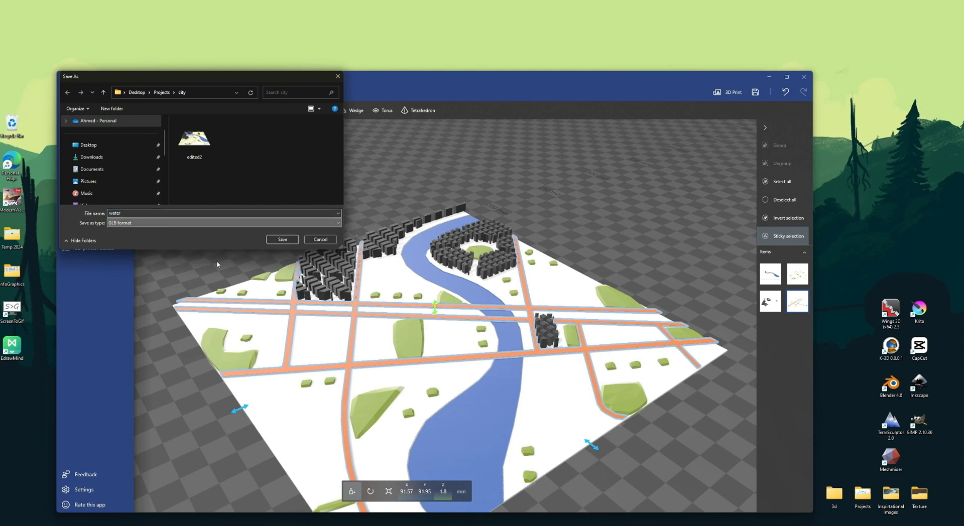
pyautogui.click(102, 146)
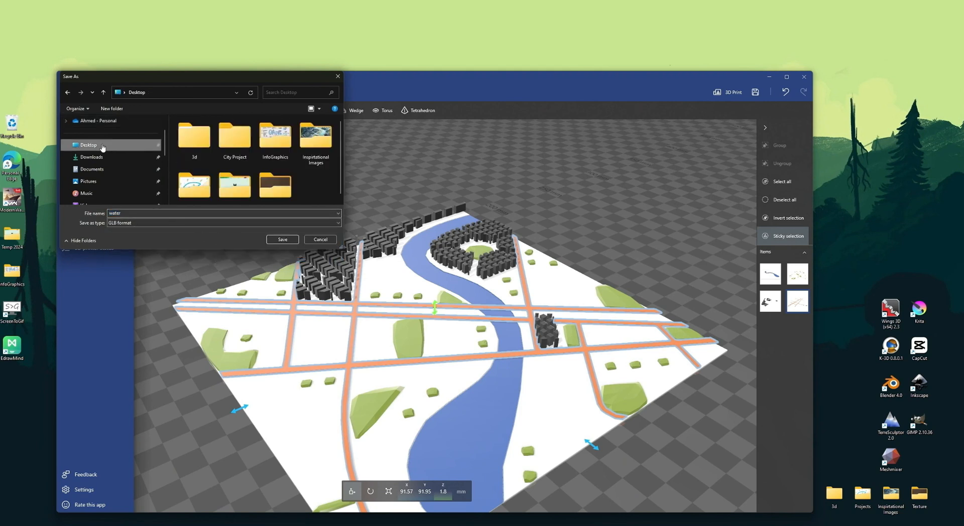
pyautogui.doubleClick(235, 138)
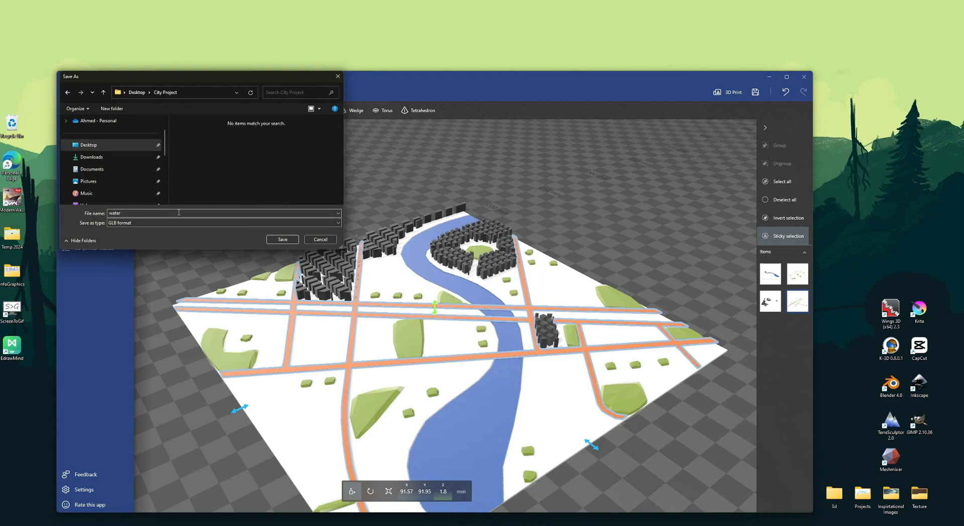
pyautogui.doubleClick(178, 212)
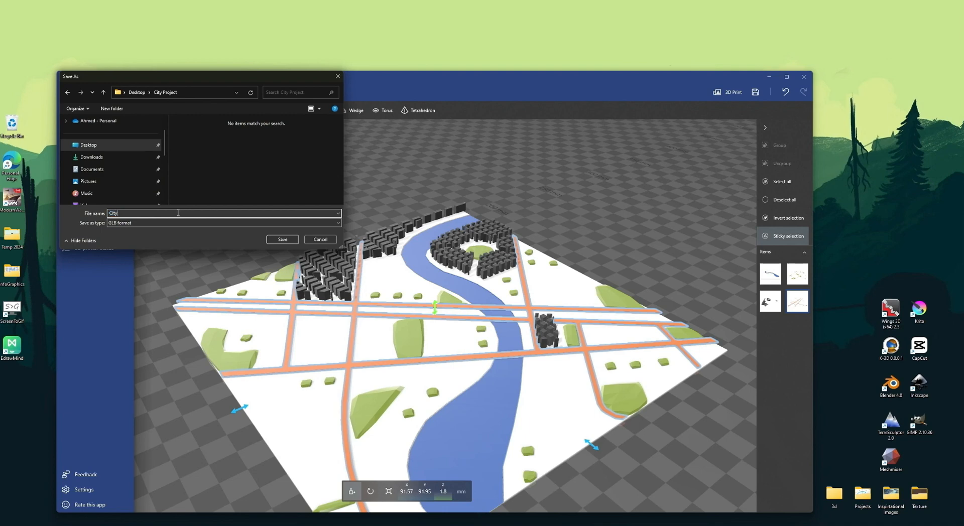
pyautogui.click(282, 239)
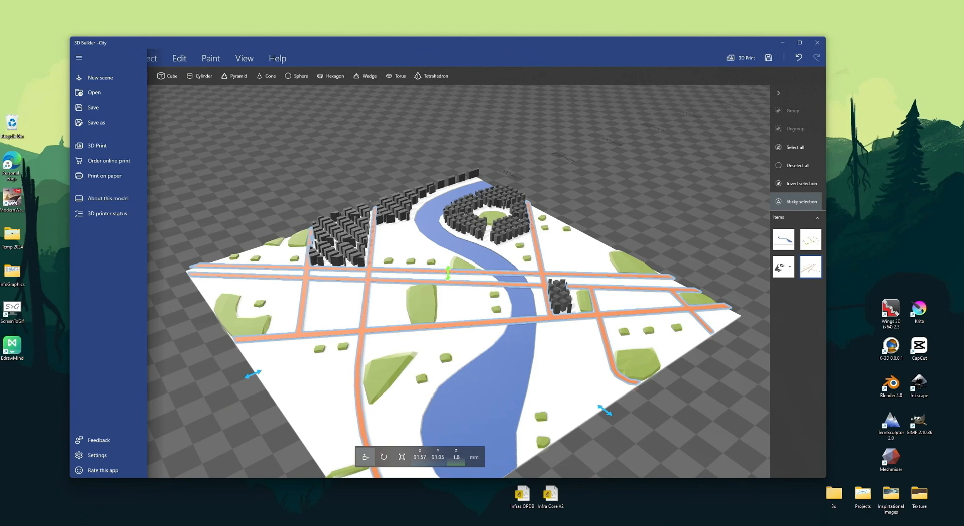
# Step: Switch to PowerPoint and delete the map picture from slide 8
pyautogui.click(567, 496)
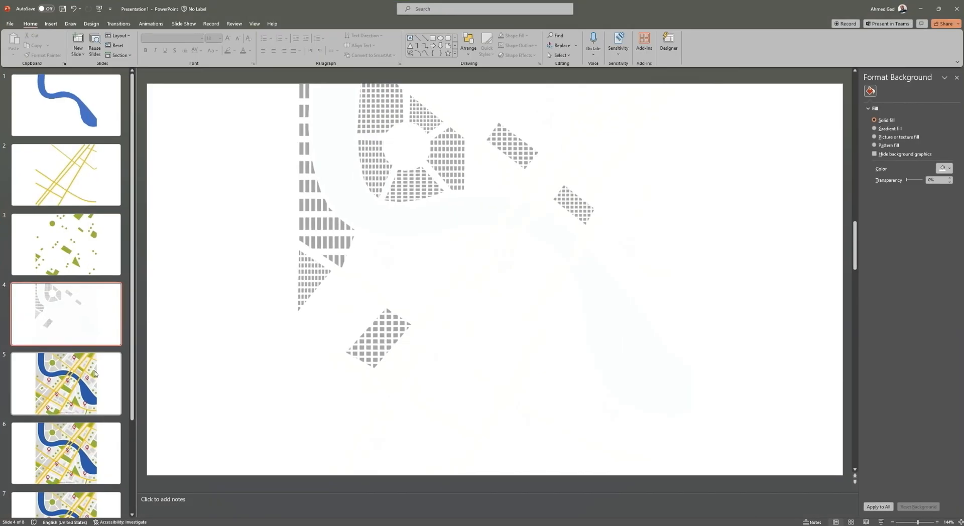
pyautogui.scroll(-3, 90, 427)
pyautogui.click(95, 489)
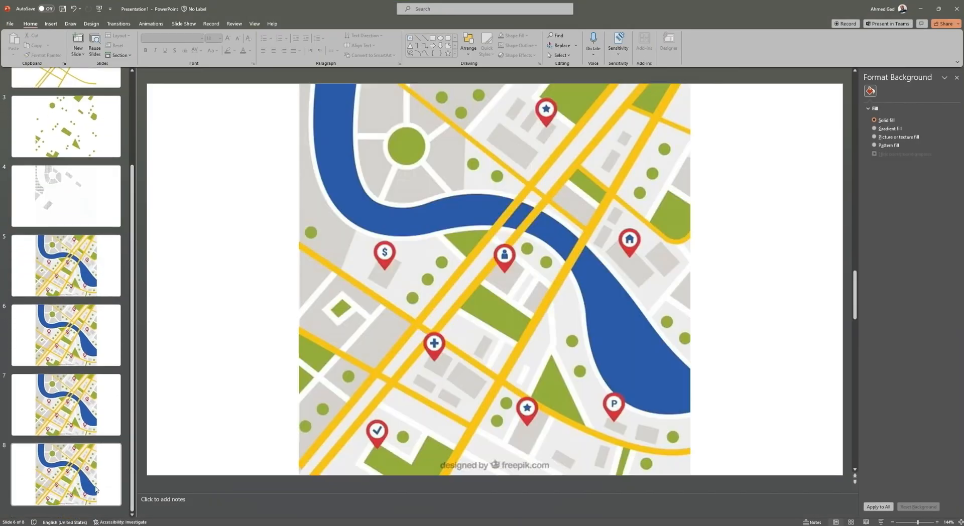
pyautogui.click(383, 359)
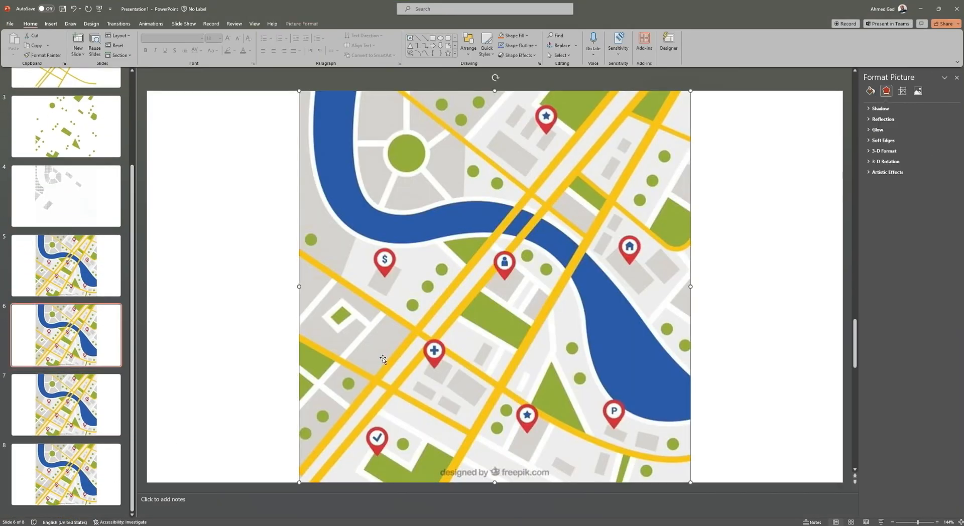
pyautogui.press('Delete')
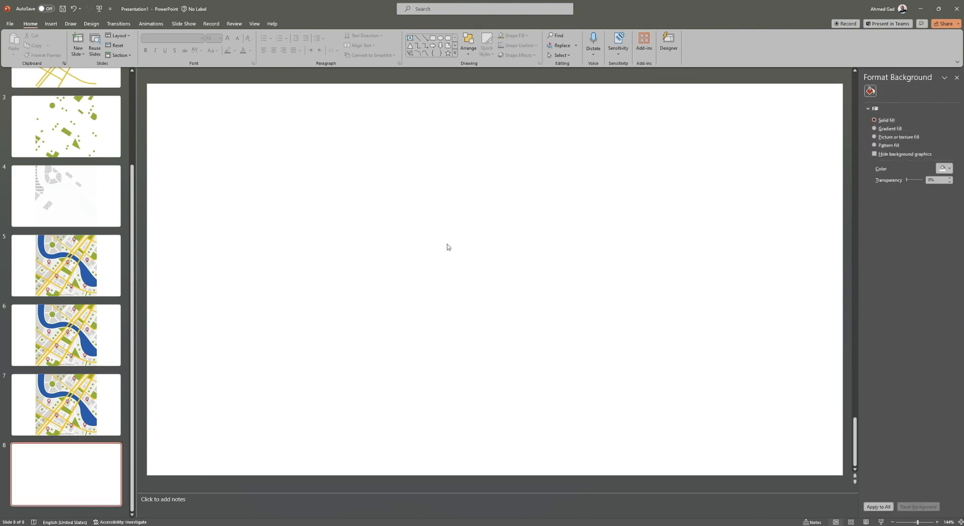
# Step: Insert the saved 3D city model from the Desktop's City Project folder on the empty slide 8
pyautogui.click(52, 24)
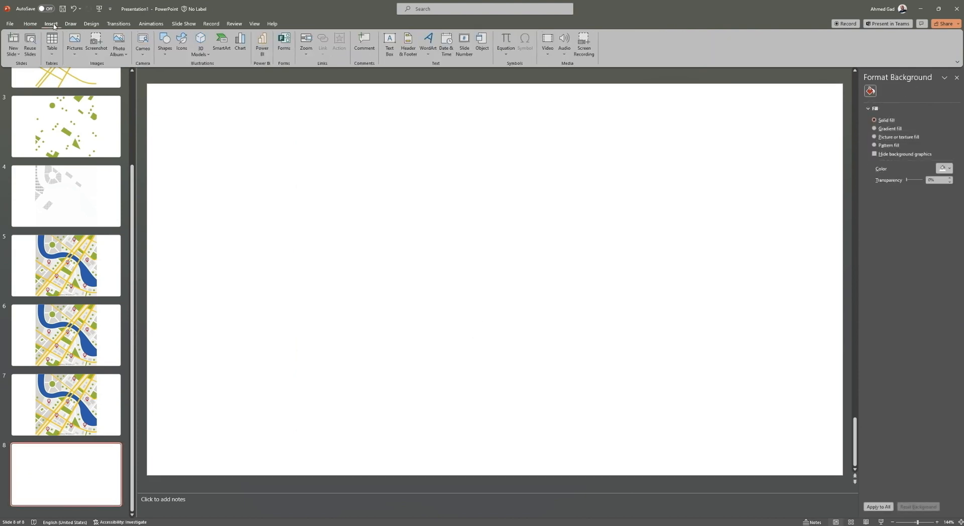
pyautogui.click(206, 55)
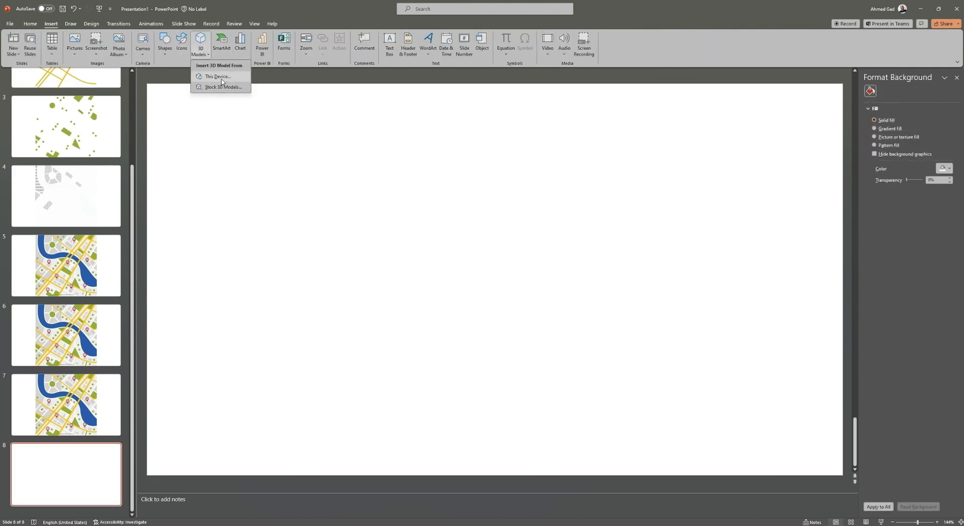
pyautogui.click(221, 77)
pyautogui.click(29, 74)
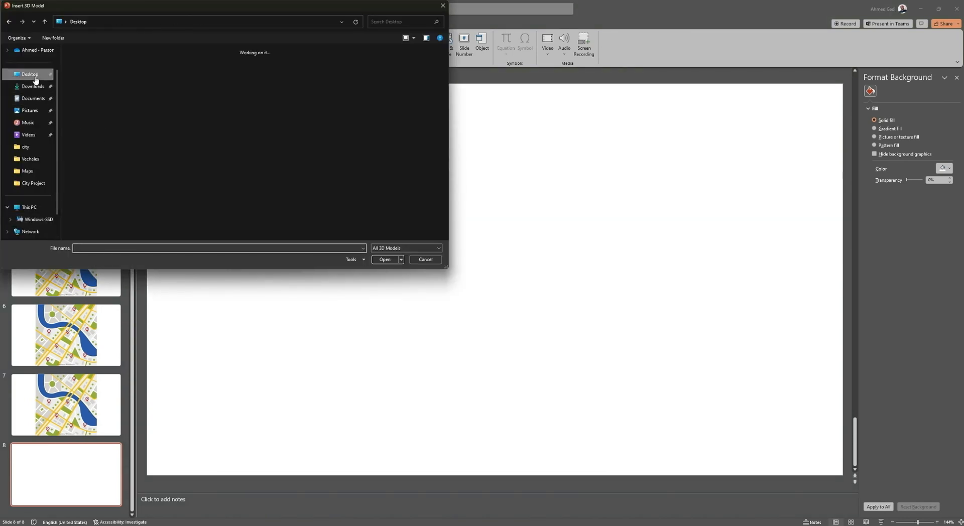
pyautogui.doubleClick(129, 66)
pyautogui.doubleClick(85, 68)
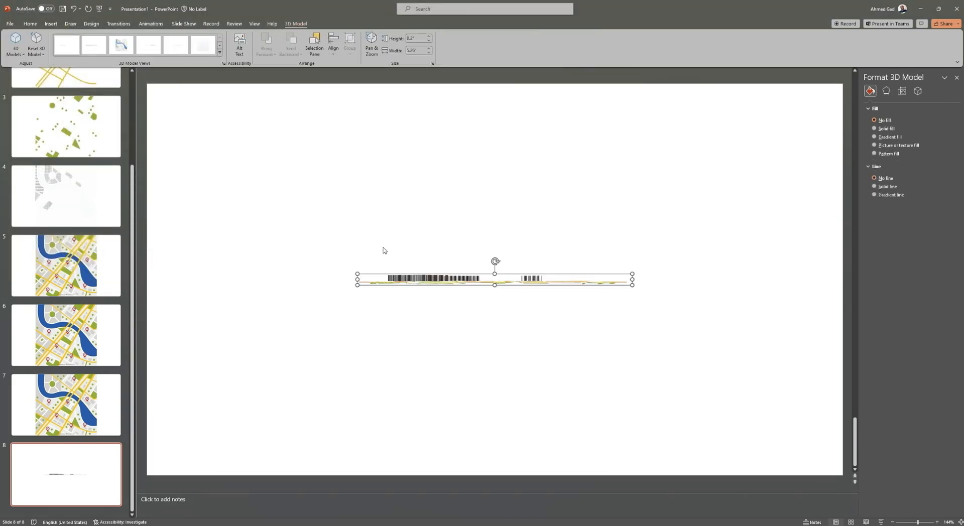
# Step: Rotate the 3D city model on slide 8 from its edge-on view to an angled view from above
pyautogui.click(494, 296)
pyautogui.click(484, 280)
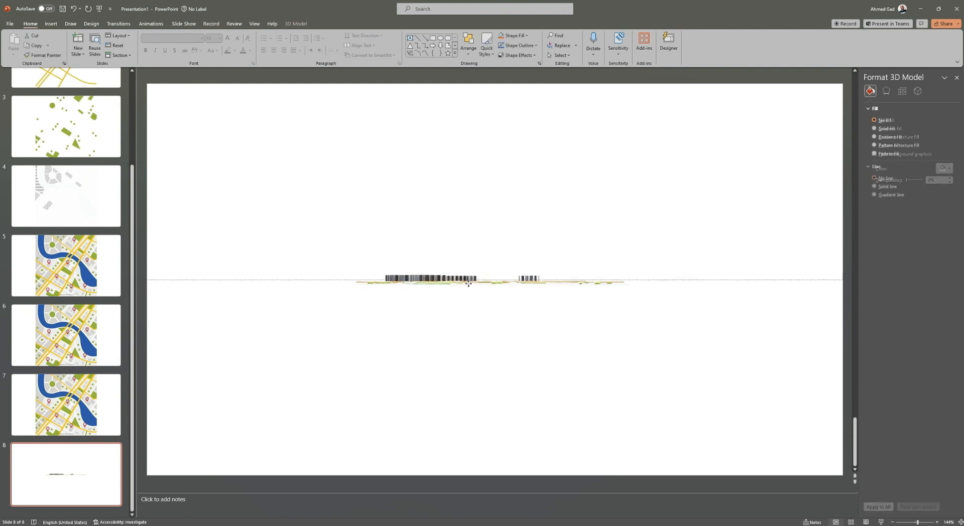
pyautogui.moveTo(482, 290); pyautogui.dragTo(453, 316)
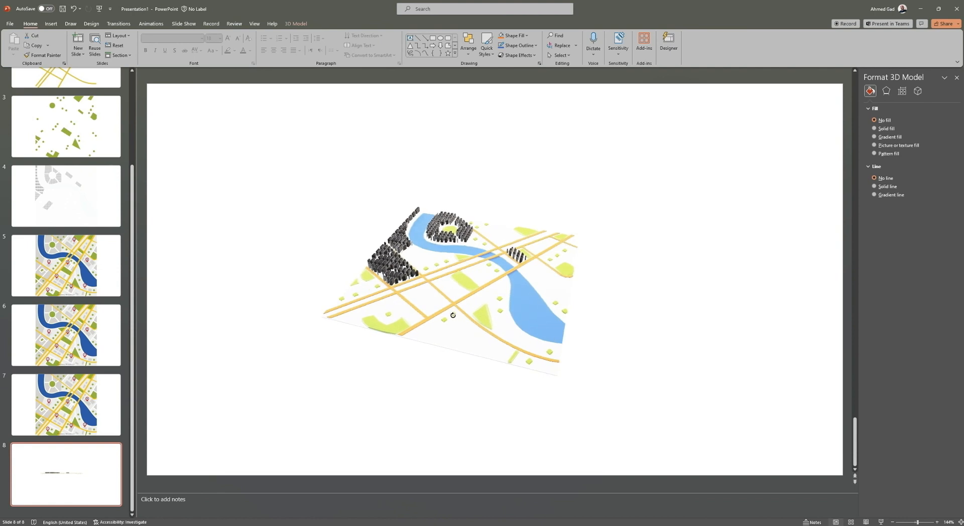
pyautogui.scroll(2, 461, 310)
pyautogui.scroll(-2, 461, 311)
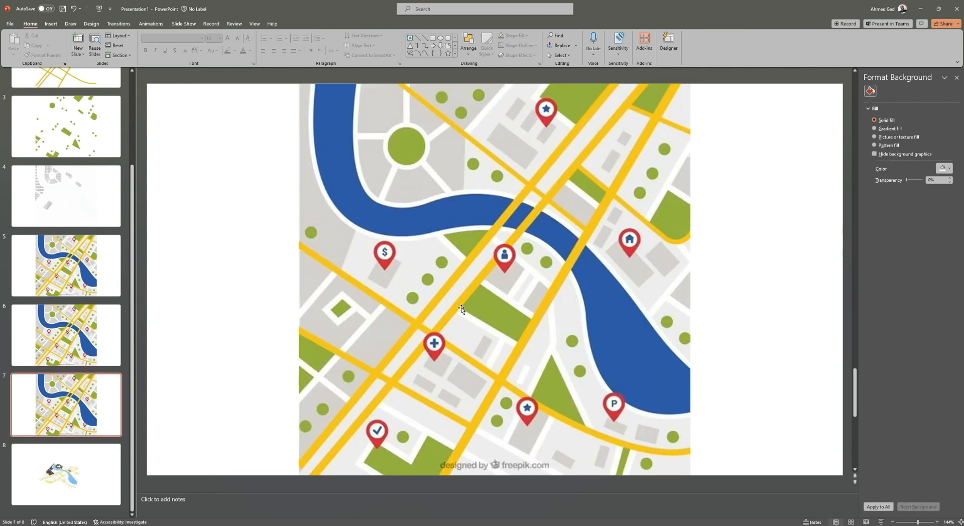
pyautogui.click(471, 310)
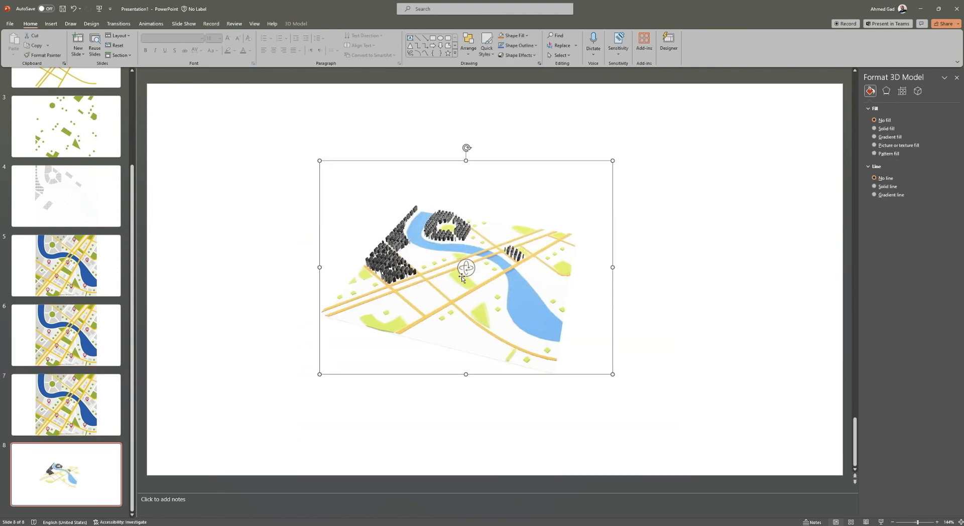
# Step: Tilt the city model to a lower perspective angle, enlarge it on the slide and clear the selection
pyautogui.moveTo(465, 263)
pyautogui.mouseDown()
pyautogui.moveTo(449, 255)
pyautogui.moveTo(574, 241)
pyautogui.moveTo(581, 231)
pyautogui.moveTo(581, 251)
pyautogui.moveTo(451, 252)
pyautogui.moveTo(460, 263)
pyautogui.mouseUp()
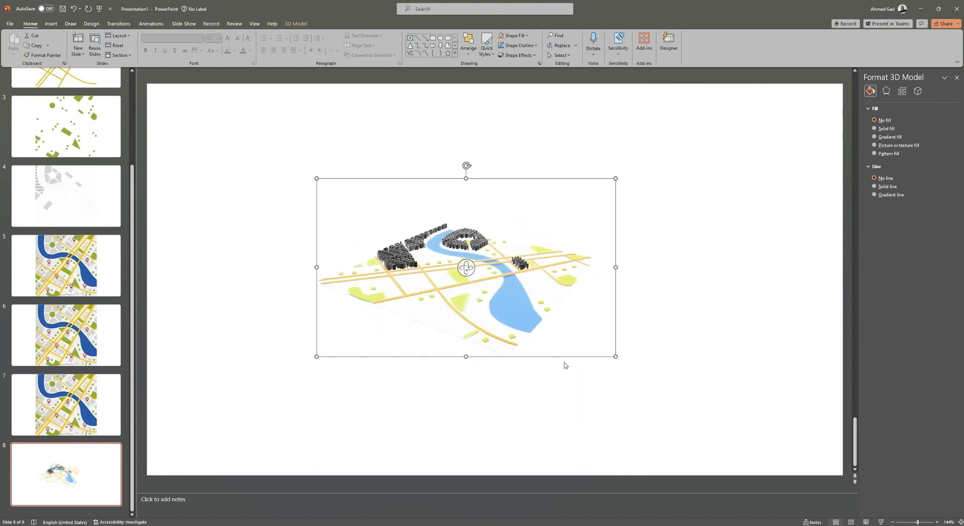
pyautogui.moveTo(617, 358); pyautogui.dragTo(651, 400)
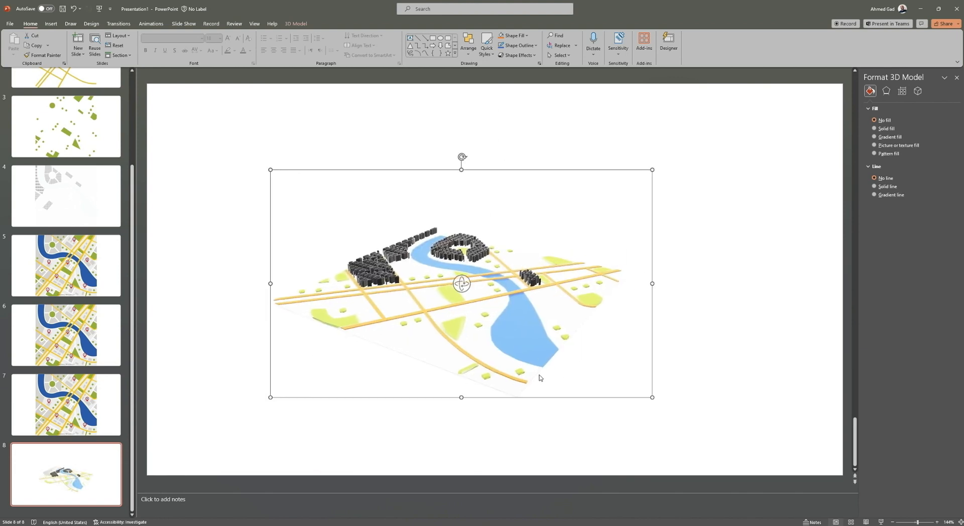
pyautogui.moveTo(461, 284); pyautogui.dragTo(456, 283)
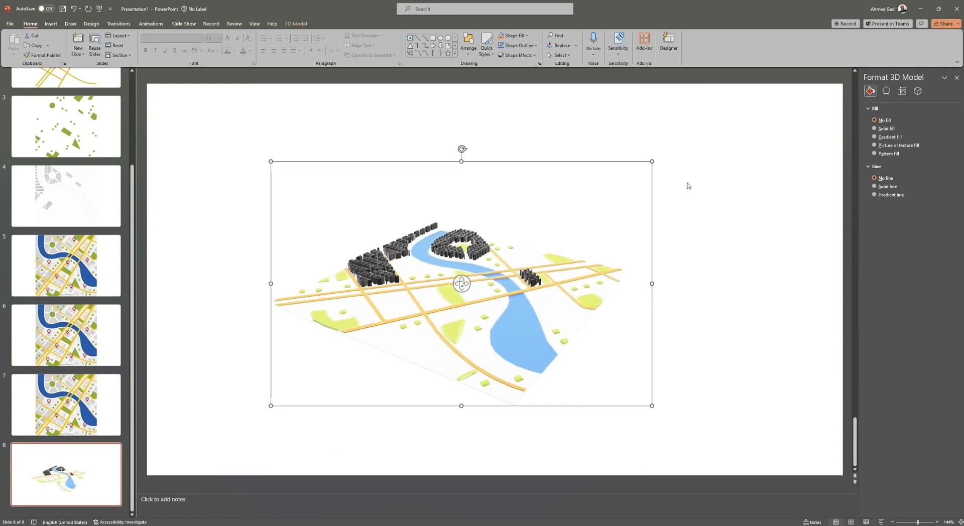
pyautogui.click(542, 116)
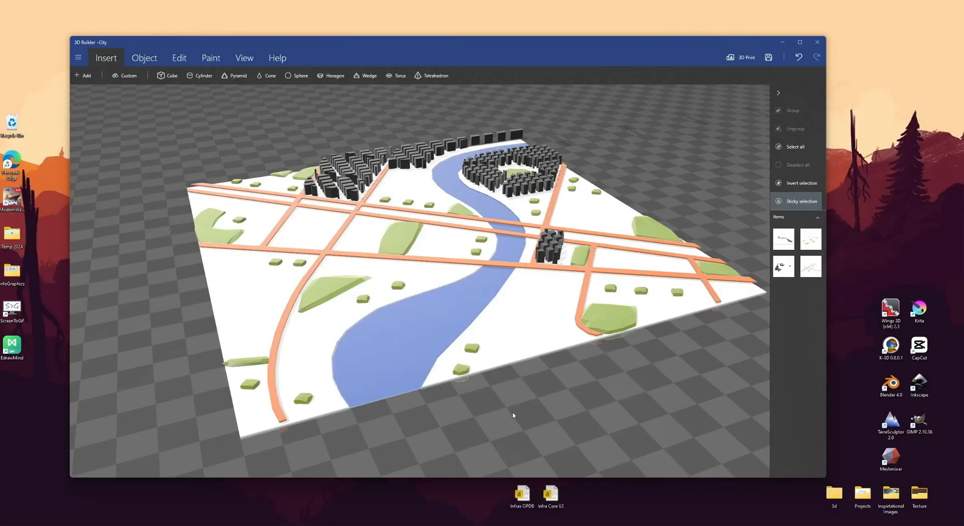
# Step: Switch to 3D Builder, maximize the window, and lower the buildings layer onto the base to a Z position of 3 mm
pyautogui.moveTo(792, 268)
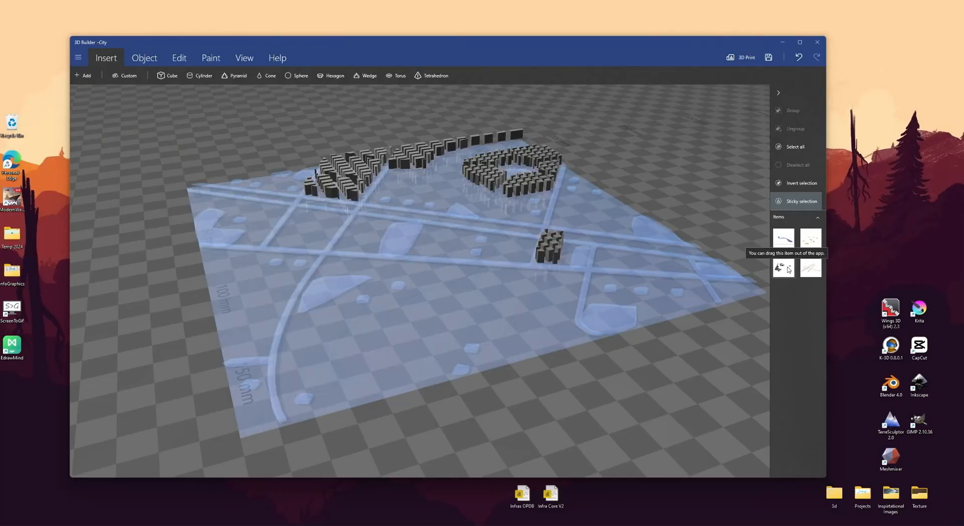
pyautogui.click(789, 269)
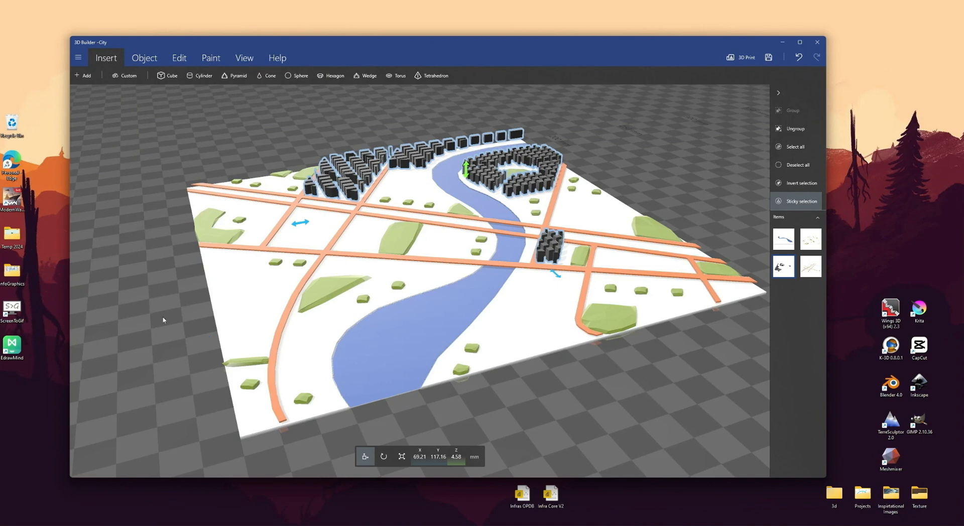
pyautogui.moveTo(164, 320); pyautogui.dragTo(322, 361)
pyautogui.click(800, 42)
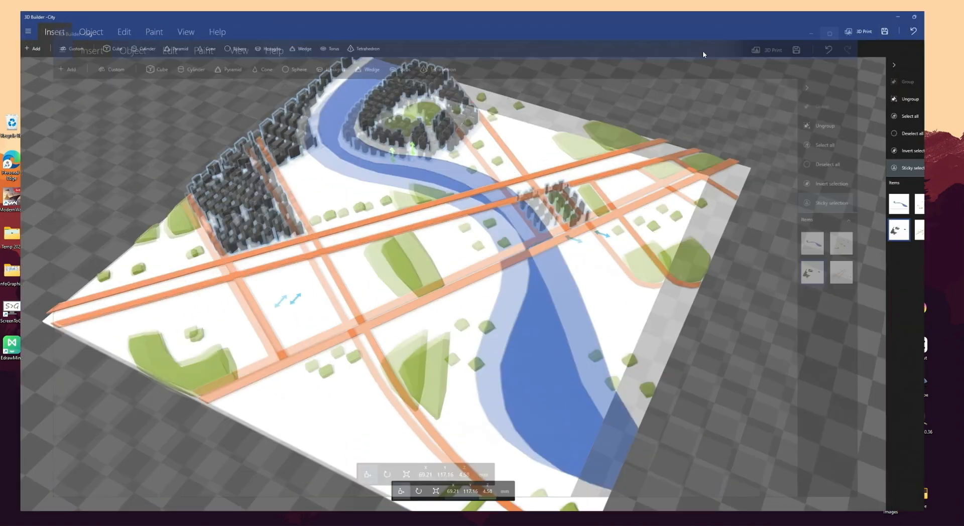
pyautogui.moveTo(178, 427); pyautogui.dragTo(280, 338)
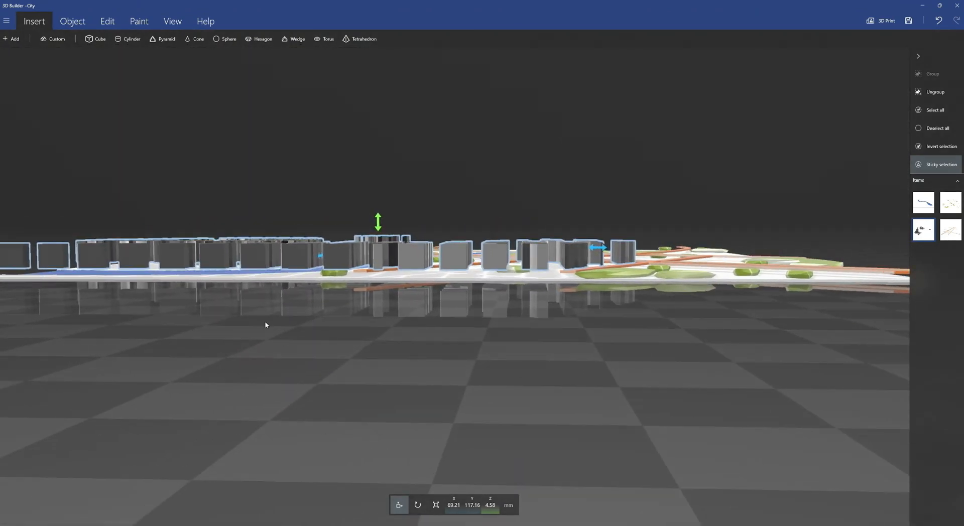
pyautogui.moveTo(378, 220); pyautogui.dragTo(379, 225)
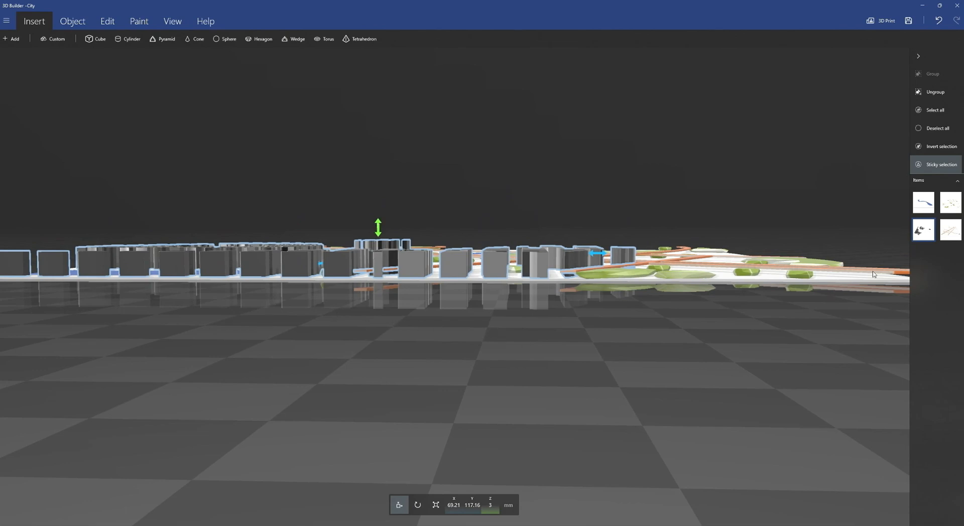
pyautogui.moveTo(773, 326); pyautogui.dragTo(560, 379)
pyautogui.moveTo(480, 373); pyautogui.dragTo(415, 368)
pyautogui.moveTo(801, 221); pyautogui.dragTo(655, 291)
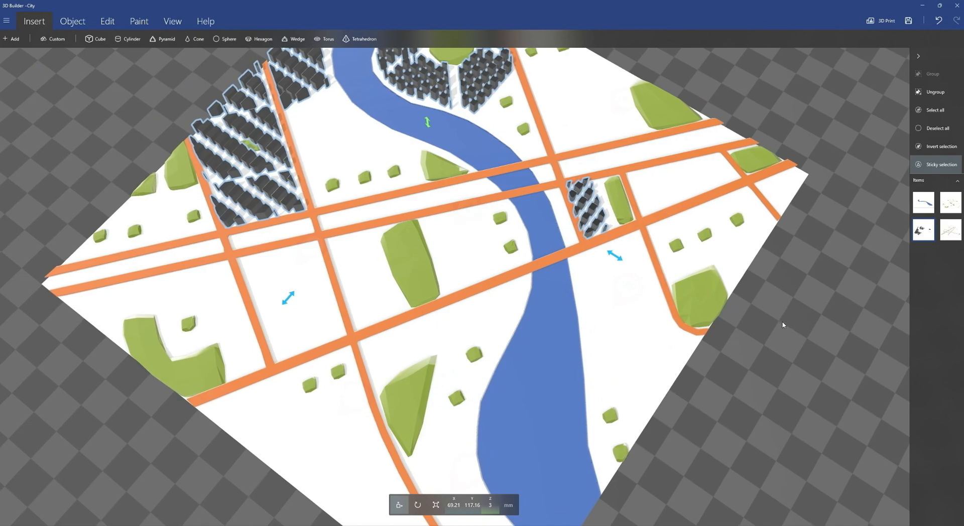
pyautogui.moveTo(781, 327); pyautogui.dragTo(680, 207)
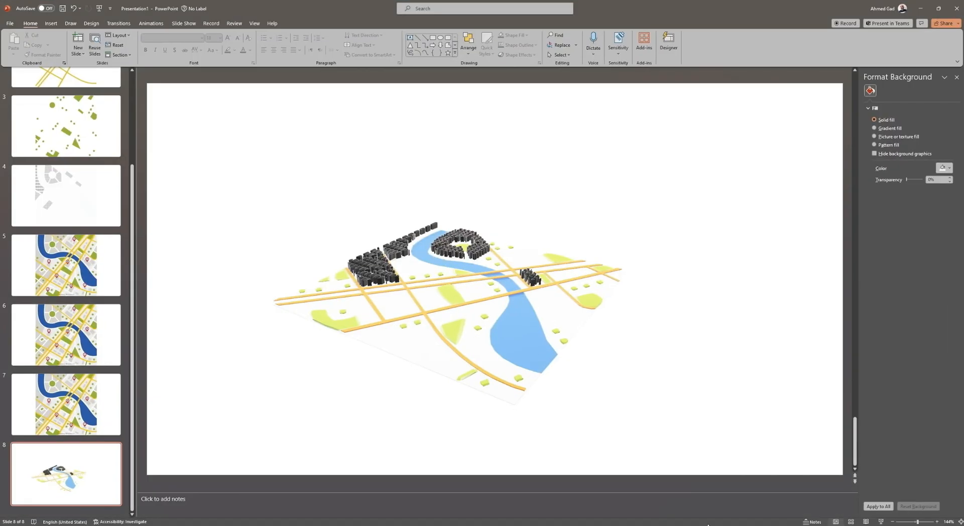
# Step: Switch to PowerPoint and open the city map on slide 5
pyautogui.click(53, 265)
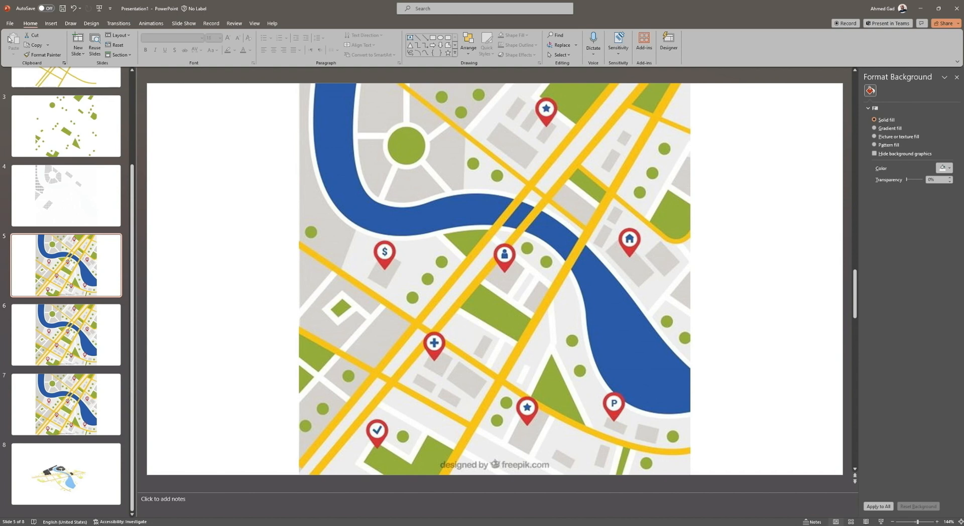
pyautogui.click(50, 23)
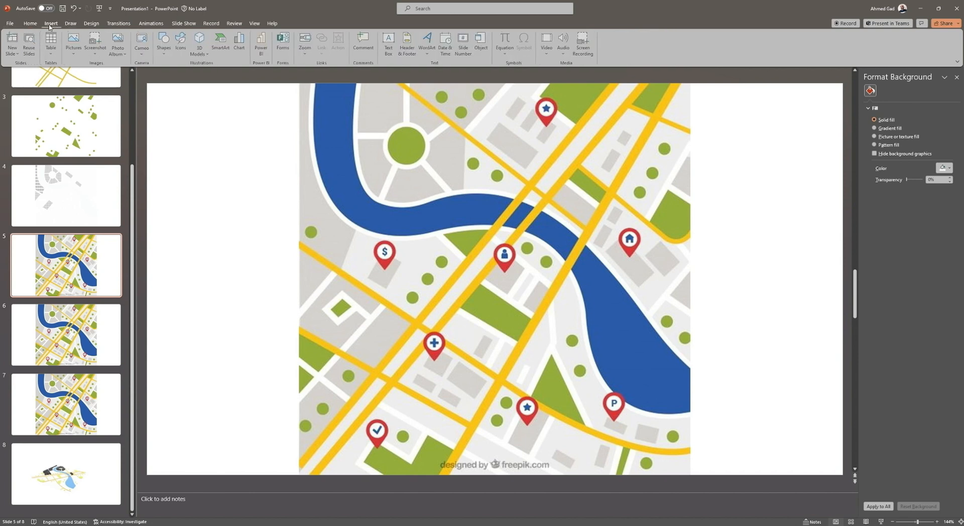
pyautogui.click(166, 55)
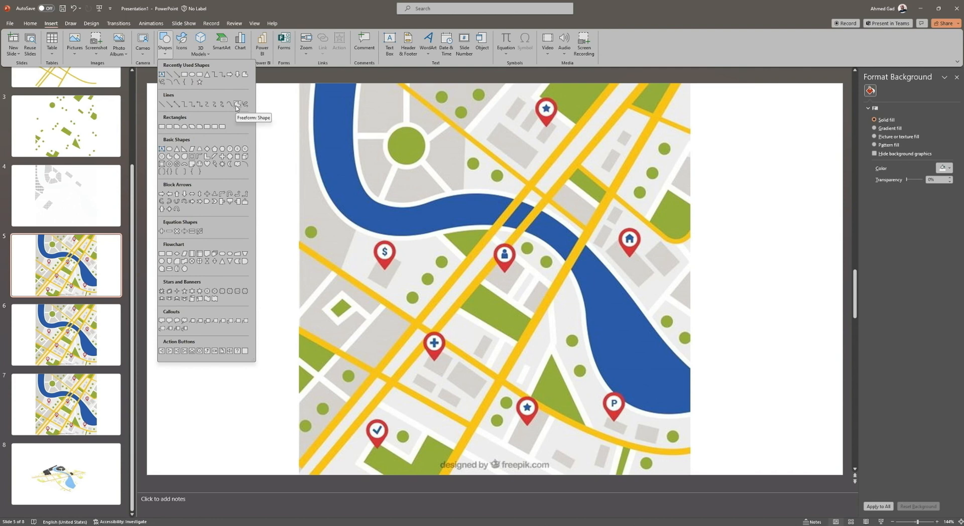
pyautogui.click(236, 105)
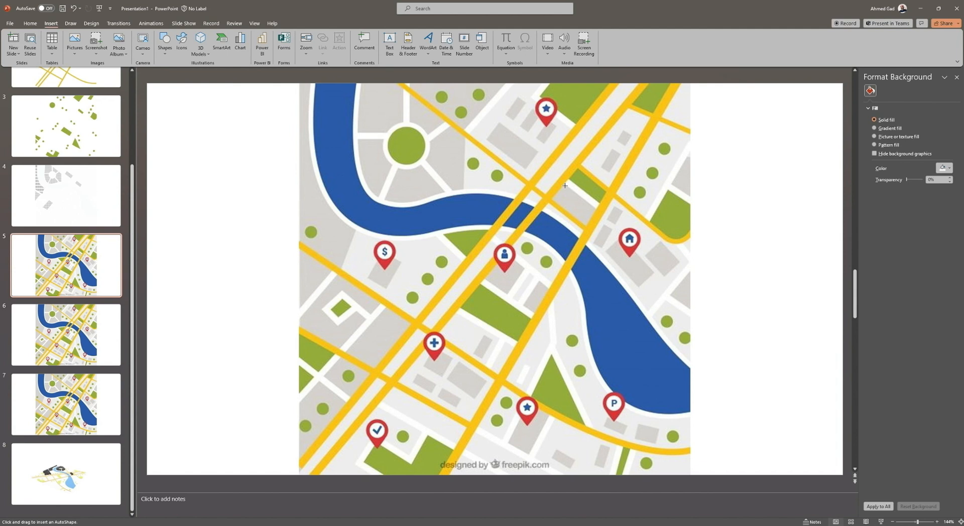
pyautogui.click(660, 242)
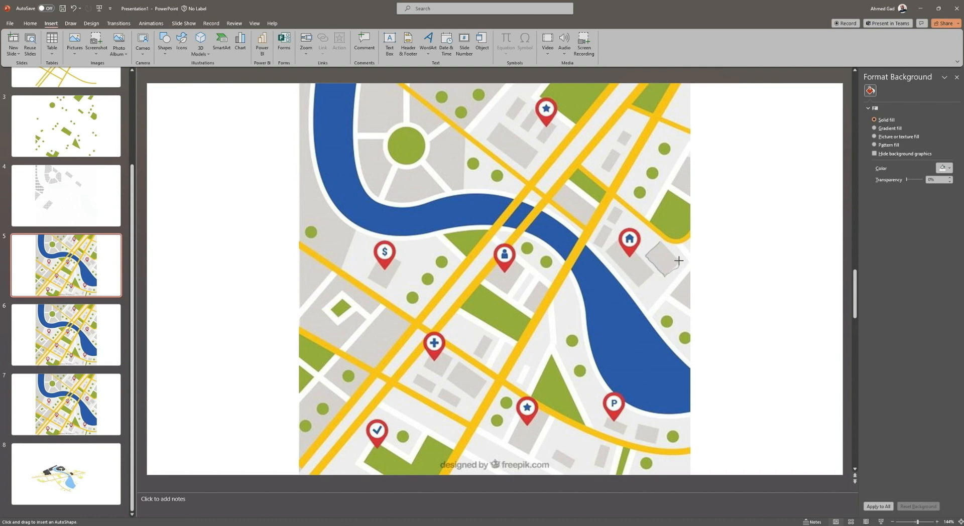
pyautogui.click(661, 243)
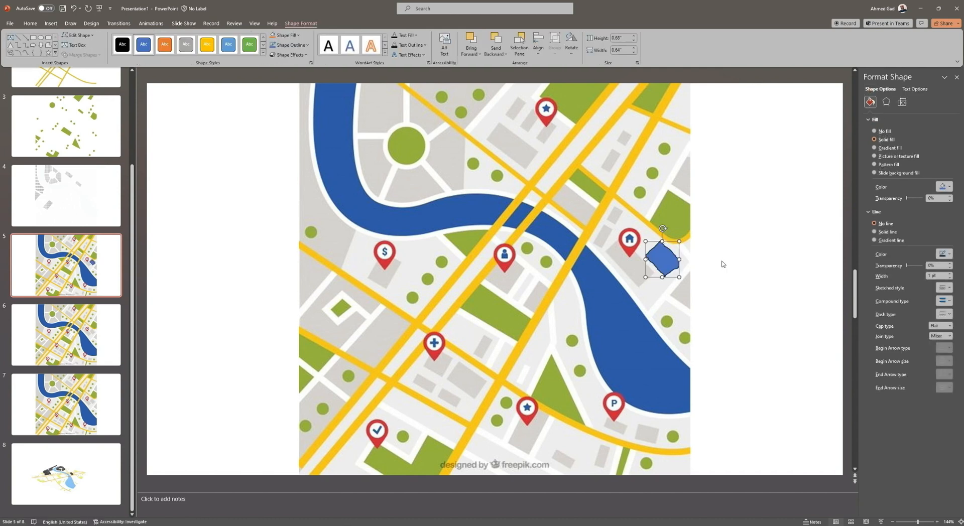
pyautogui.press('Delete')
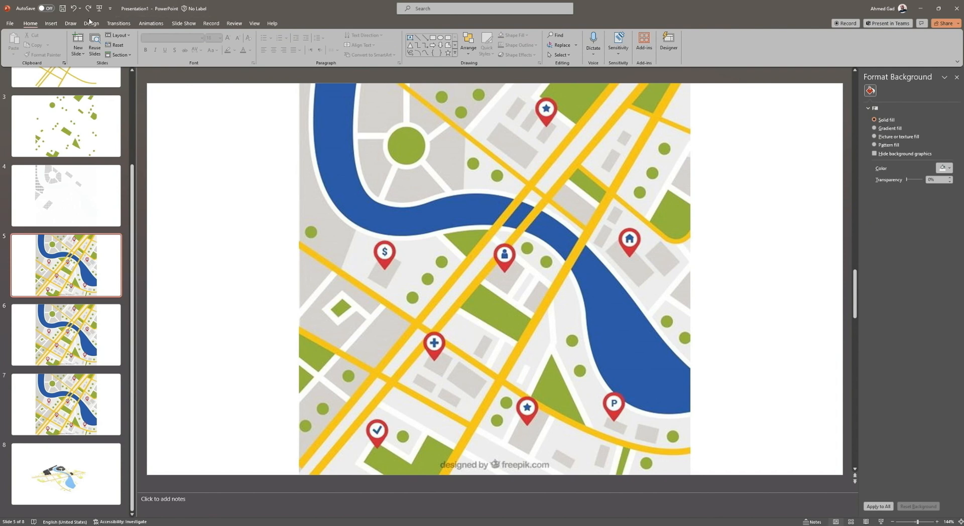
# Step: Trace the two small grey buildings and the larger one around the home pin with the Freeform shape tool
pyautogui.click(51, 24)
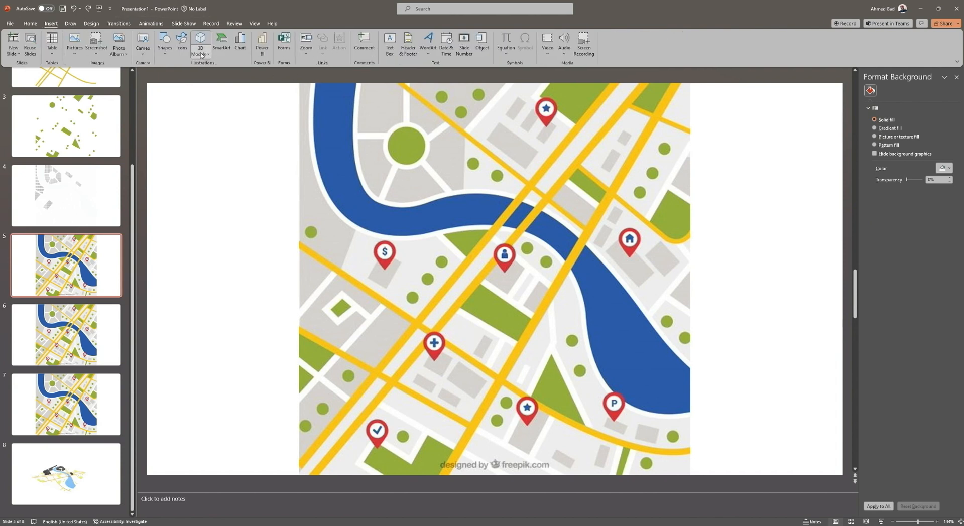
pyautogui.click(168, 56)
pyautogui.click(238, 105)
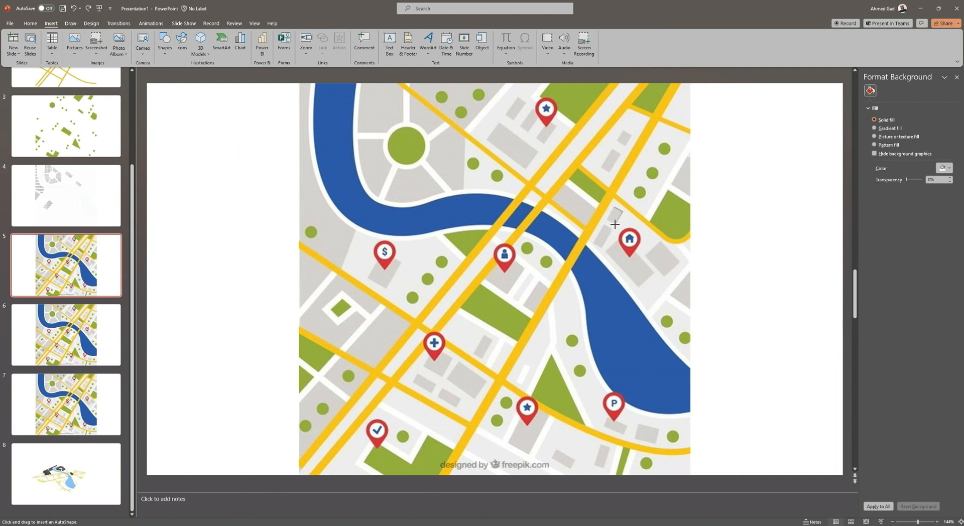
pyautogui.moveTo(609, 215)
pyautogui.mouseDown()
pyautogui.moveTo(596, 250)
pyautogui.moveTo(680, 277)
pyautogui.mouseUp()
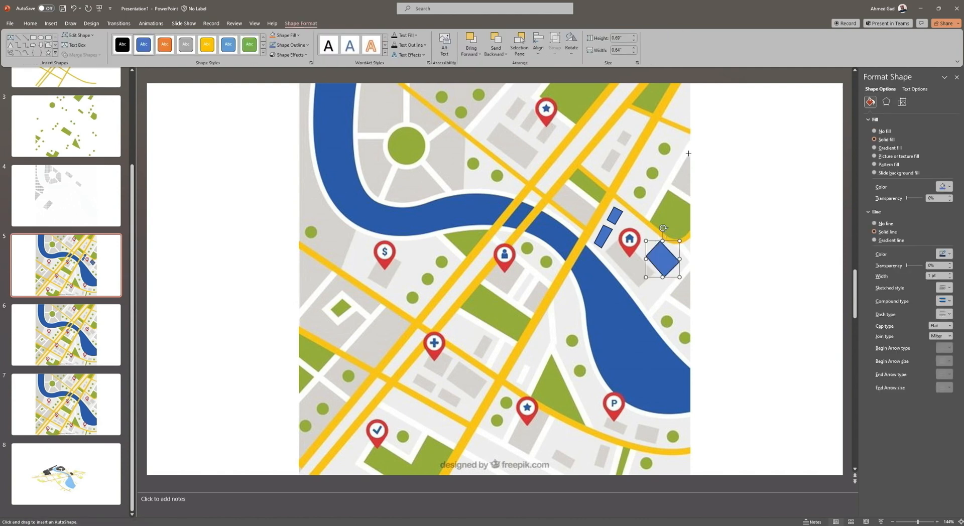
# Step: Trace the two triangular building blocks cut off by the map's right edge, above and below the large green area
pyautogui.moveTo(688, 153); pyautogui.dragTo(671, 196)
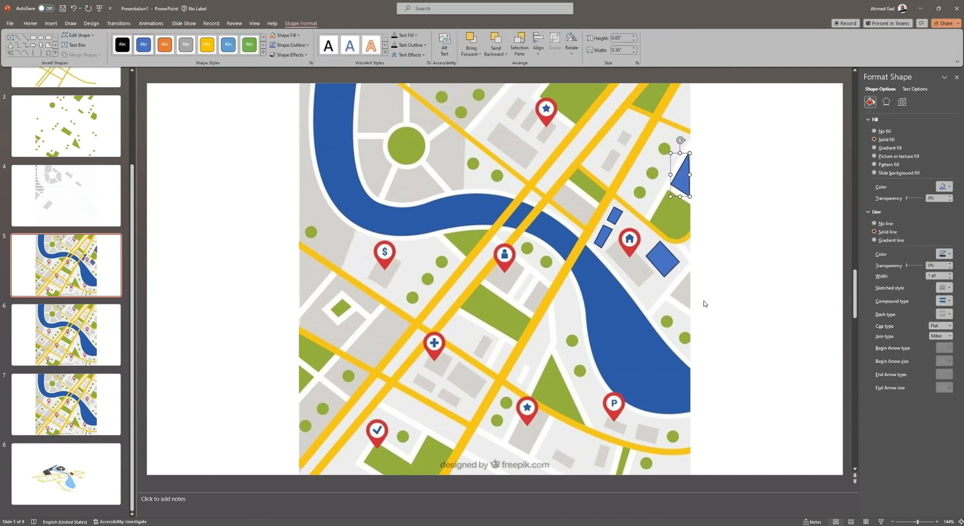
pyautogui.press('F4')
pyautogui.click(690, 273)
pyautogui.click(671, 294)
pyautogui.click(690, 309)
pyautogui.click(691, 273)
# Step: Trace the small building southeast of the P pin and the narrow one south of it across the yellow road as freeforms
pyautogui.click(48, 45)
pyautogui.click(638, 425)
pyautogui.click(635, 441)
pyautogui.click(657, 444)
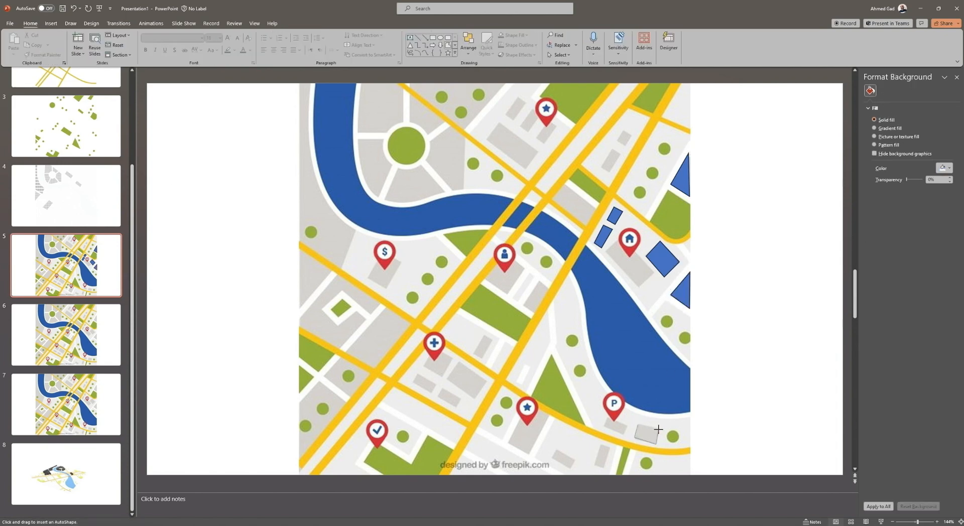
pyautogui.doubleClick(659, 429)
pyautogui.click(600, 445)
pyautogui.click(611, 449)
pyautogui.click(606, 468)
pyautogui.click(595, 466)
pyautogui.click(599, 444)
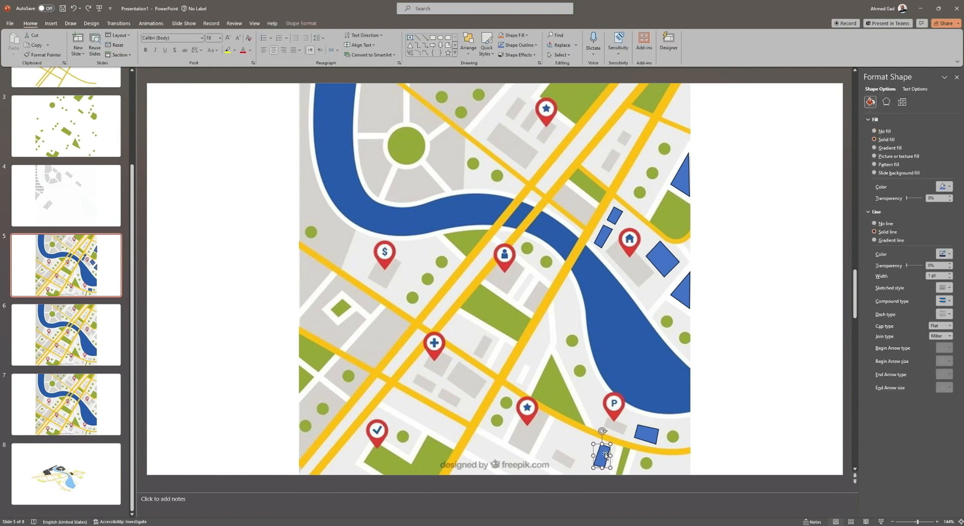
# Step: Trace the small slanted building at the map's bottom edge, just east of the freepik credit, as a freeform shape
pyautogui.click(448, 46)
pyautogui.click(553, 457)
pyautogui.click(572, 469)
pyautogui.click(575, 460)
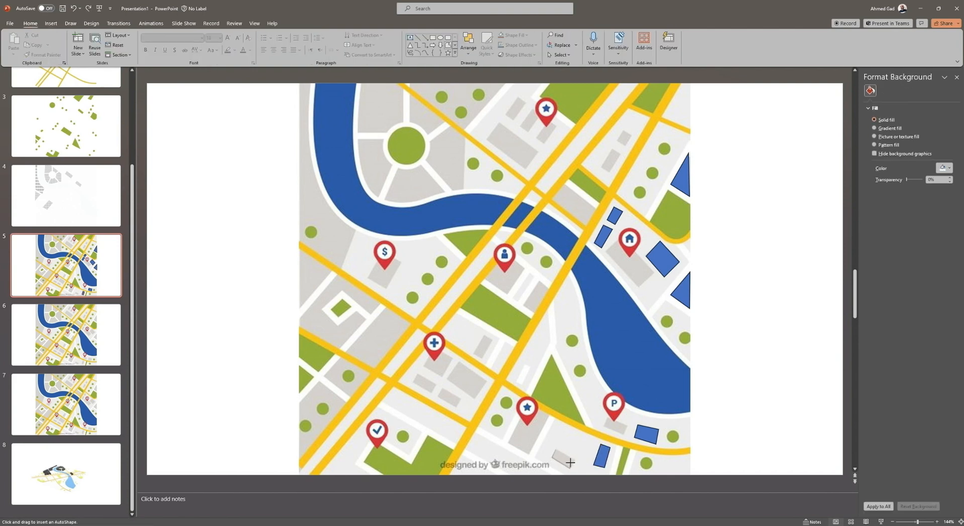
pyautogui.click(556, 450)
pyautogui.click(553, 457)
# Step: Trace the long block between the yellow roads northeast of the check pin as a freeform about 1.1 by 1.6 in
pyautogui.click(49, 45)
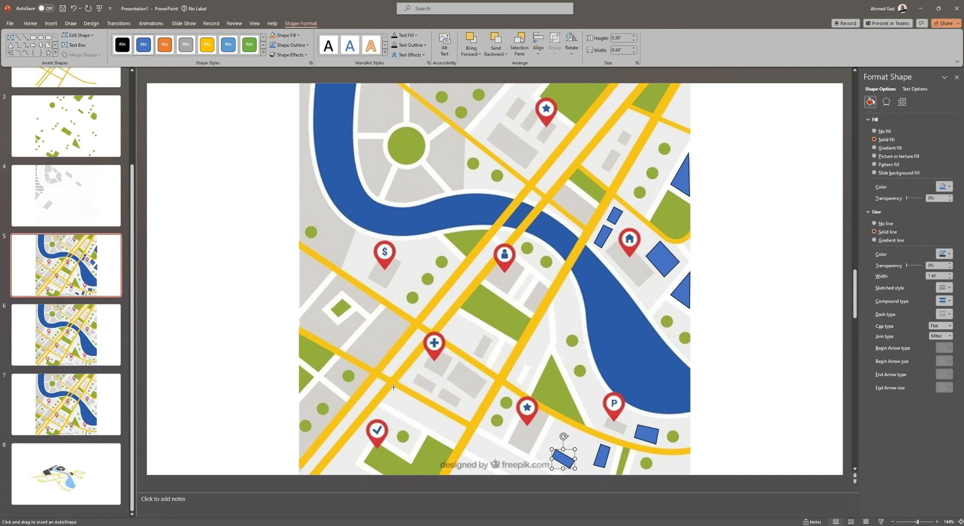
pyautogui.click(393, 387)
pyautogui.click(381, 400)
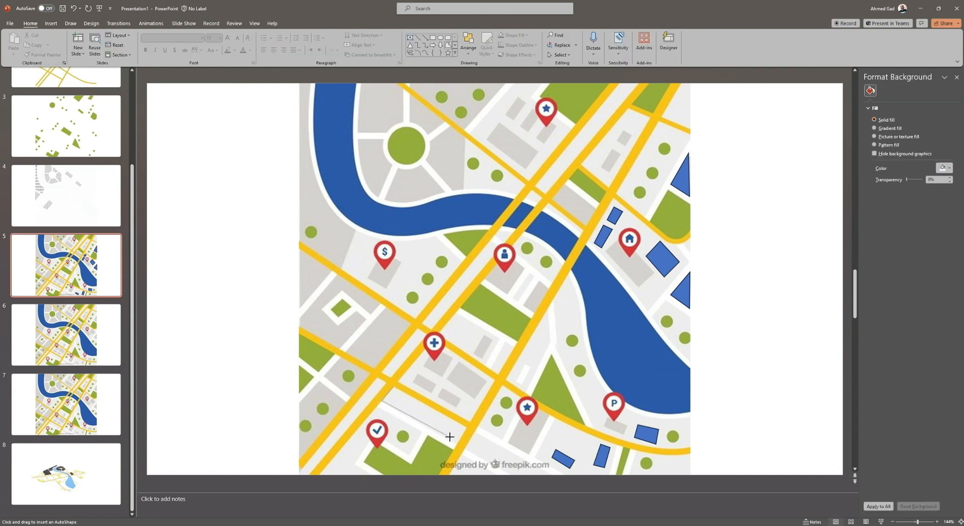
pyautogui.click(456, 444)
pyautogui.click(466, 427)
pyautogui.click(393, 386)
# Step: Trace the large grey building southeast of the plus pin as a freeform shape
pyautogui.click(49, 45)
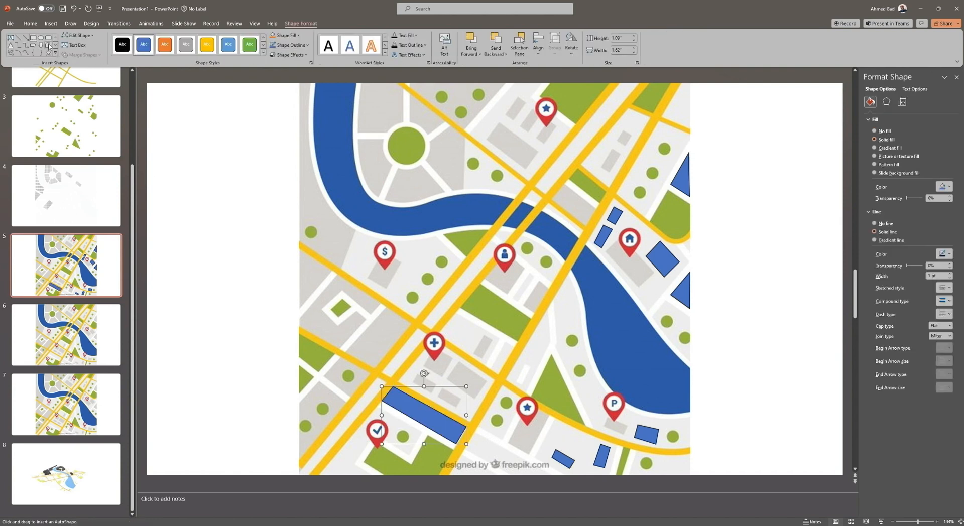
pyautogui.click(459, 362)
pyautogui.click(447, 379)
pyautogui.click(475, 398)
pyautogui.click(486, 383)
pyautogui.click(459, 362)
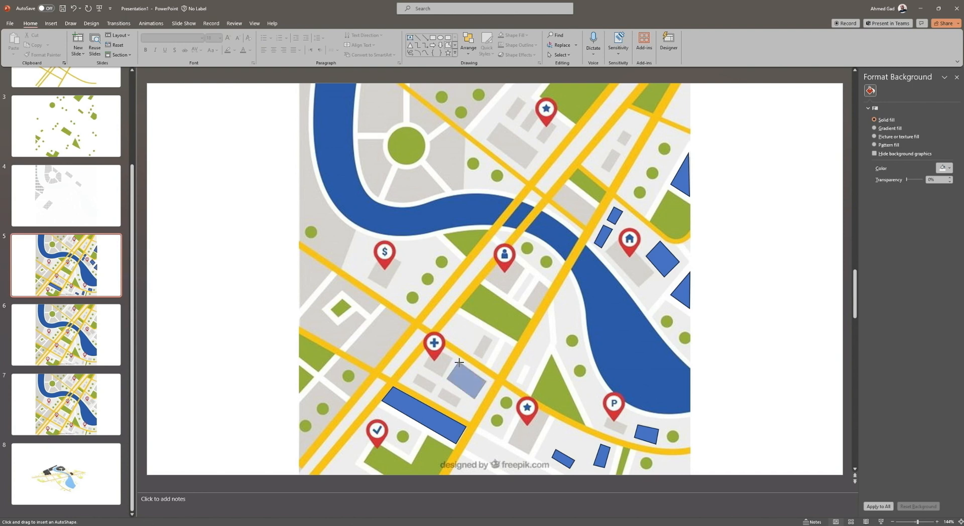
# Step: Trace the two small rectangular buildings south of the plus pin as freeform shapes
pyautogui.click(49, 45)
pyautogui.click(417, 375)
pyautogui.click(412, 385)
pyautogui.click(431, 393)
pyautogui.click(436, 386)
pyautogui.click(418, 376)
pyautogui.click(48, 45)
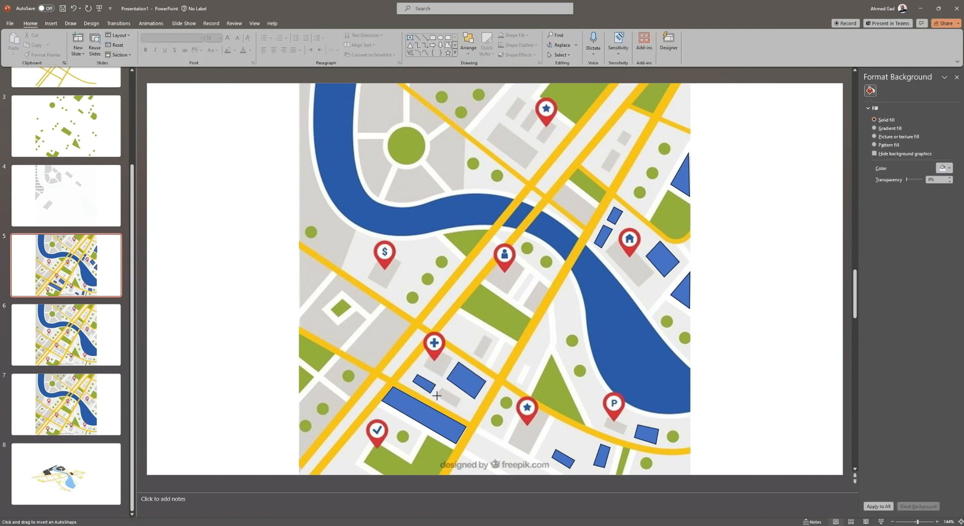
pyautogui.click(456, 408)
pyautogui.click(461, 398)
pyautogui.click(443, 388)
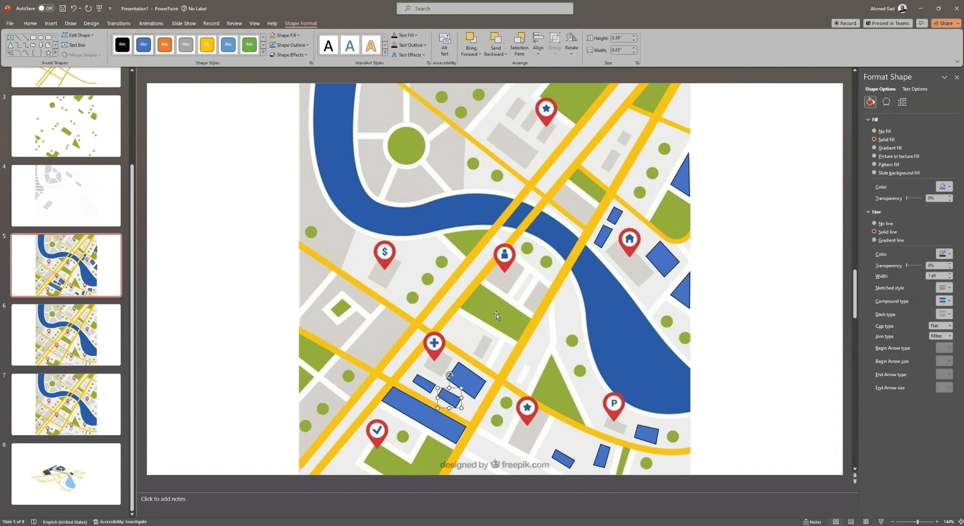
# Step: Trace the large block east of the plus pin, between the yellow road and the green park, as a freeform shape
pyautogui.click(49, 45)
pyautogui.click(444, 338)
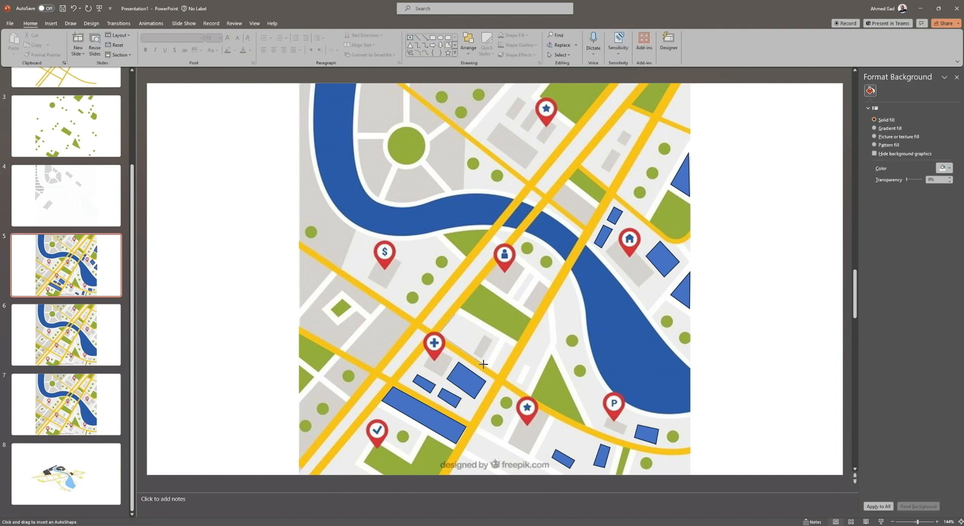
pyautogui.click(501, 339)
pyautogui.click(456, 314)
# Step: Trace the narrow strip between that large block and the diagonal yellow road as a freeform shape
pyautogui.click(48, 45)
pyautogui.click(505, 343)
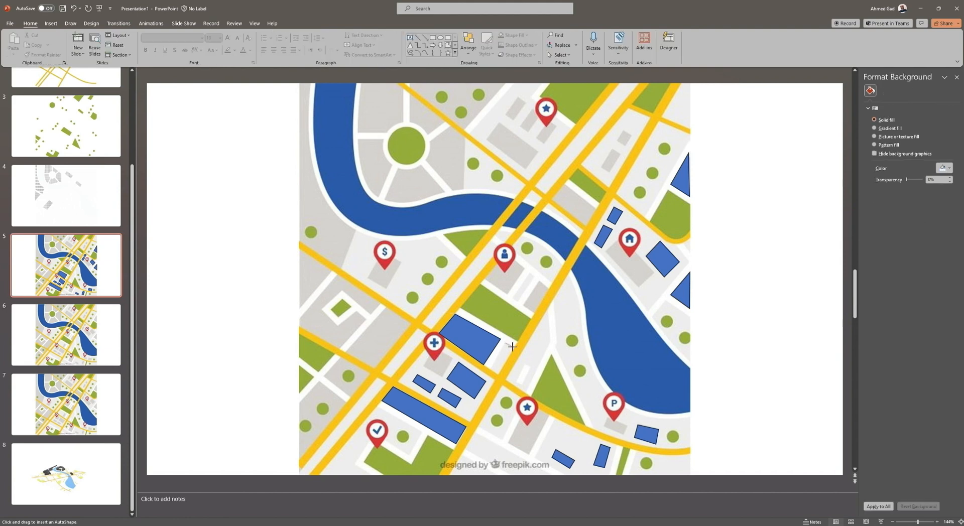
pyautogui.click(514, 346)
pyautogui.click(500, 374)
pyautogui.click(491, 371)
pyautogui.click(505, 343)
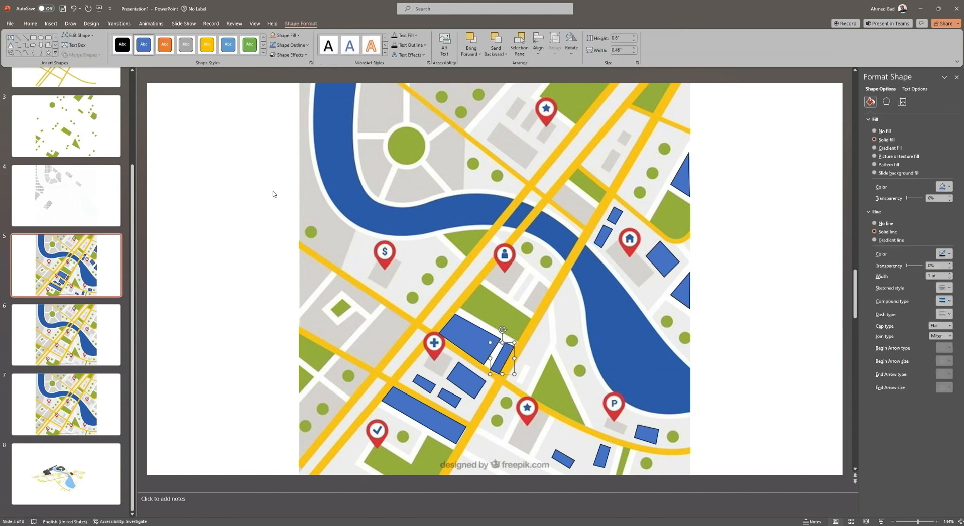
# Step: Trace the small block southeast of the person pin, beside the diagonal yellow road, as a freeform shape
pyautogui.click(49, 45)
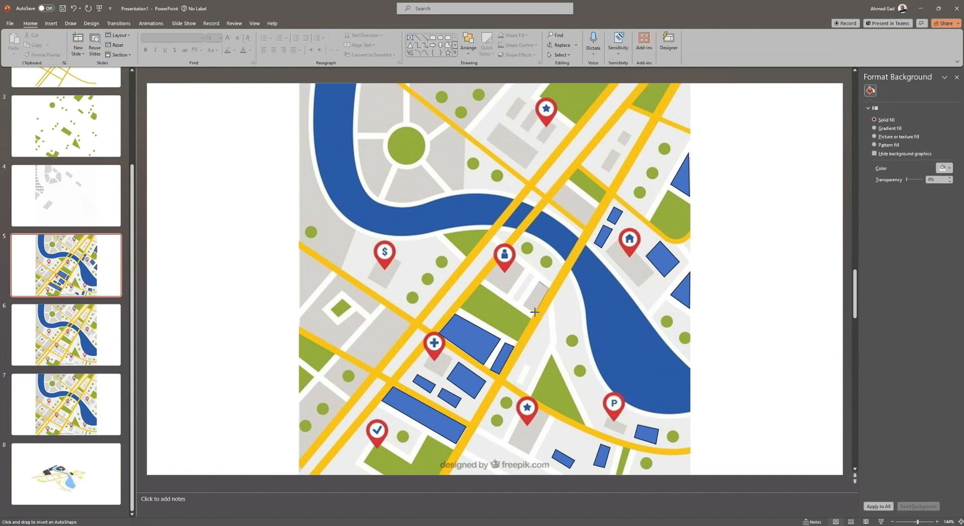
pyautogui.click(523, 305)
pyautogui.click(540, 282)
# Step: Trace the open-sided block wrapping the small green square near the map's left edge as a freeform about 1.4 by 1.5 in
pyautogui.click(49, 45)
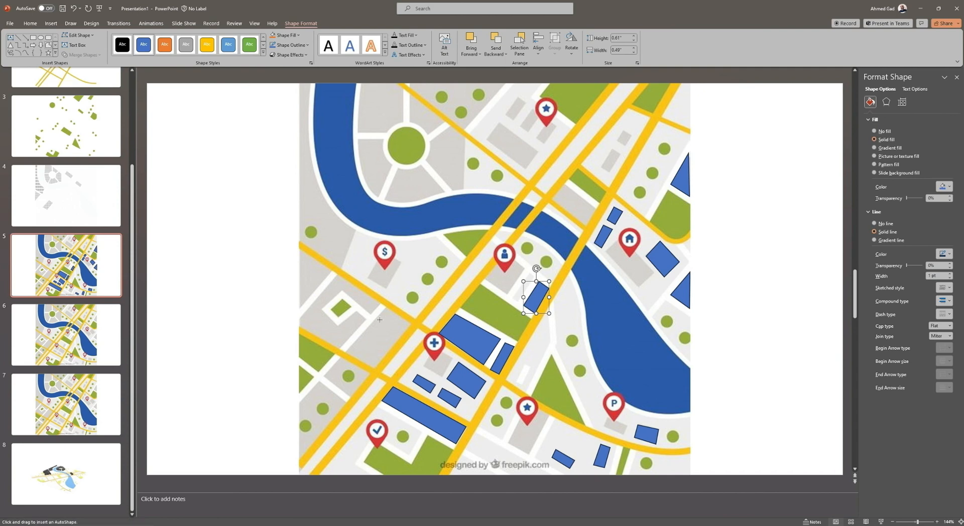
pyautogui.click(342, 291)
pyautogui.click(322, 308)
pyautogui.click(338, 327)
pyautogui.click(357, 313)
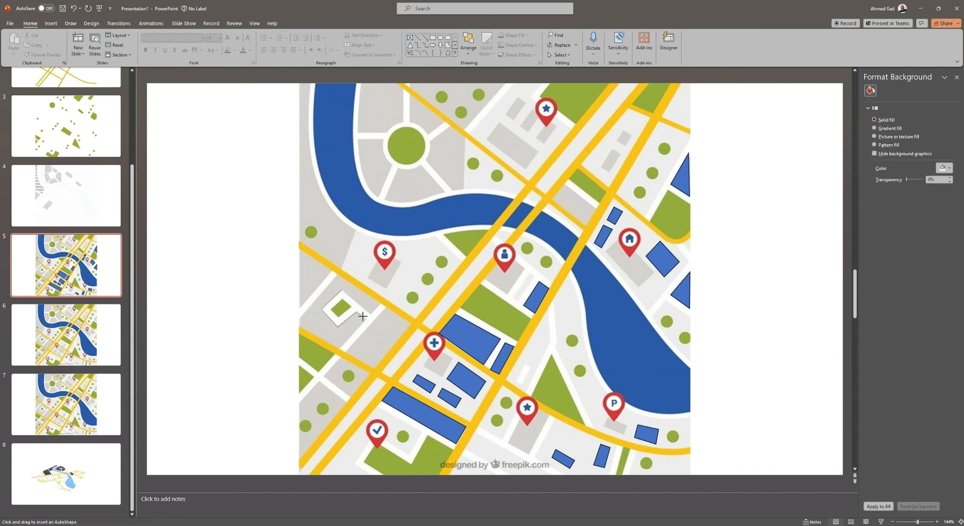
pyautogui.click(365, 319)
pyautogui.click(340, 348)
pyautogui.click(300, 327)
pyautogui.click(300, 318)
pyautogui.click(339, 275)
pyautogui.click(380, 310)
pyautogui.click(342, 290)
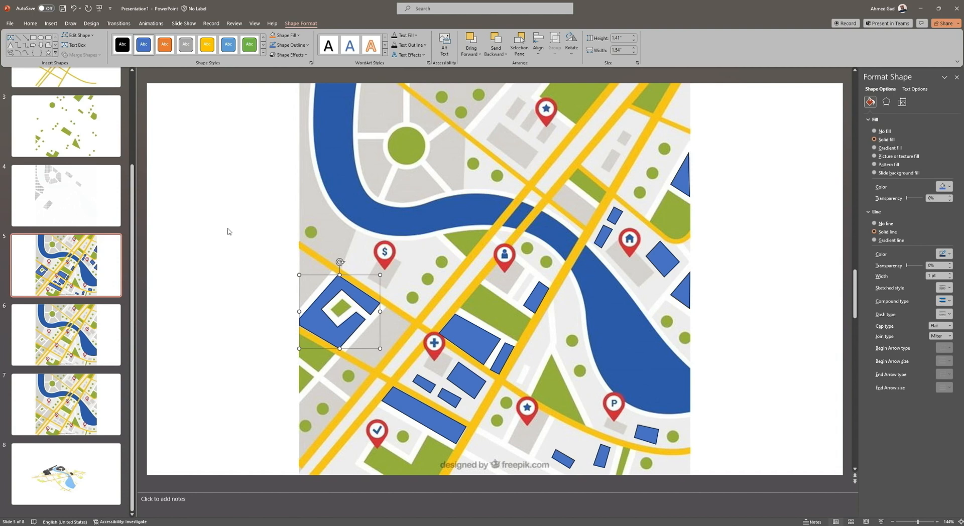
# Step: Give the block around the small green square a grey solid fill and no outline
pyautogui.click(946, 187)
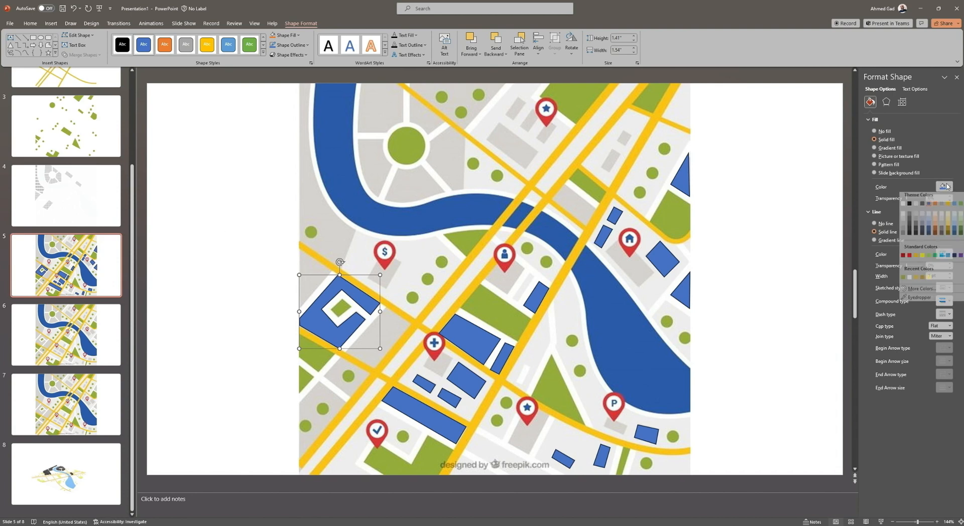
pyautogui.click(917, 225)
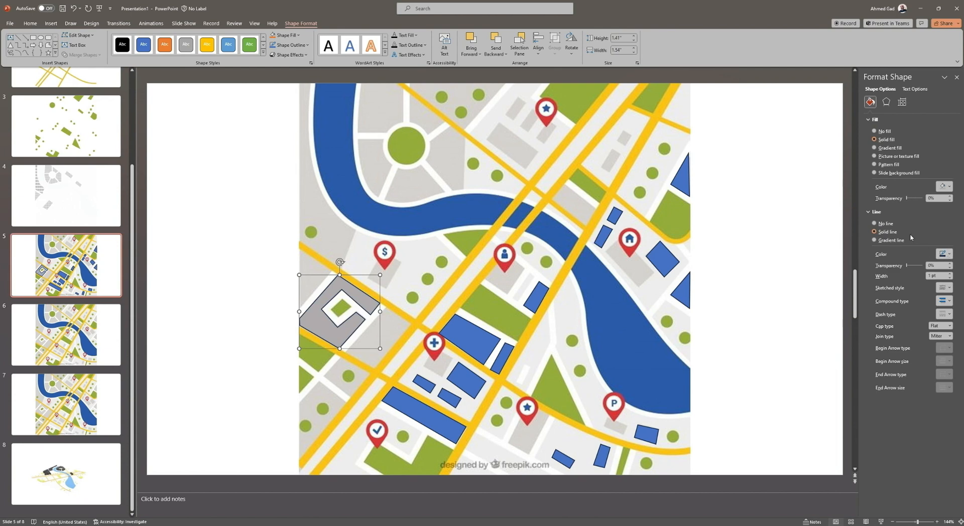
pyautogui.click(885, 224)
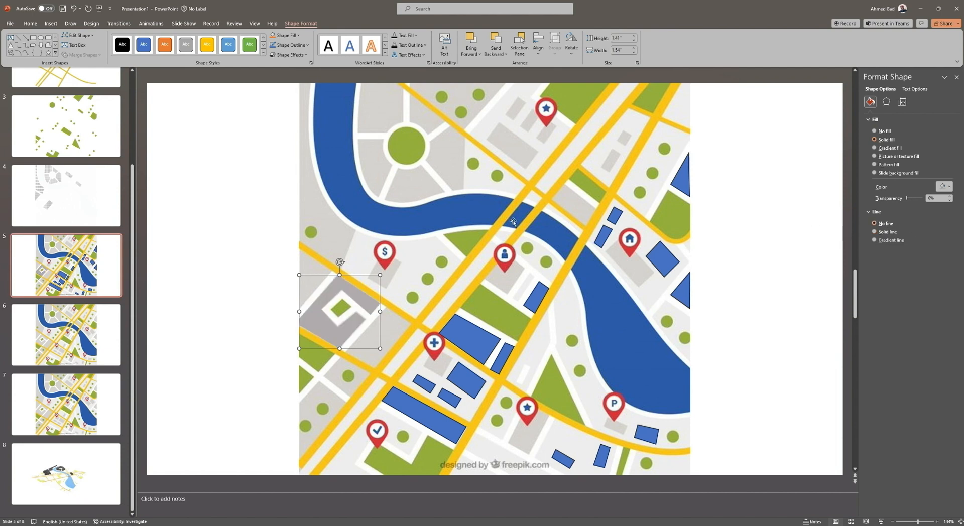
# Step: Repeat the grey, outline-free formatting on the long block, two small buildings, large building and big block near the plus pin
pyautogui.click(30, 24)
pyautogui.click(424, 407)
pyautogui.click(421, 380)
pyautogui.press('F4')
pyautogui.click(448, 397)
pyautogui.press('F4')
pyautogui.click(466, 381)
pyautogui.press('F4')
pyautogui.click(466, 340)
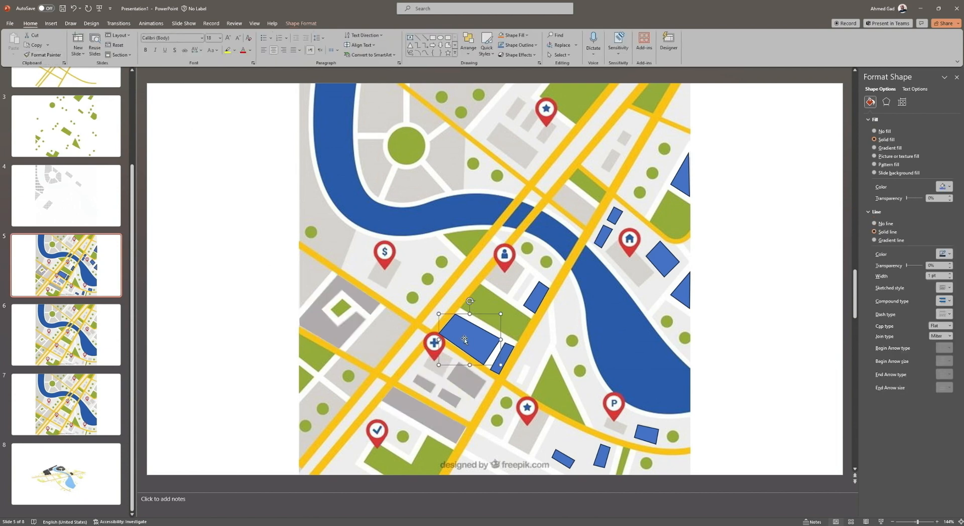
pyautogui.press('F4')
# Step: Repeat the grey, outline-free formatting on the traced buildings around the home pin and both triangular blocks at the map's right edge
pyautogui.click(616, 216)
pyautogui.press('F4')
pyautogui.click(663, 258)
pyautogui.press('F4')
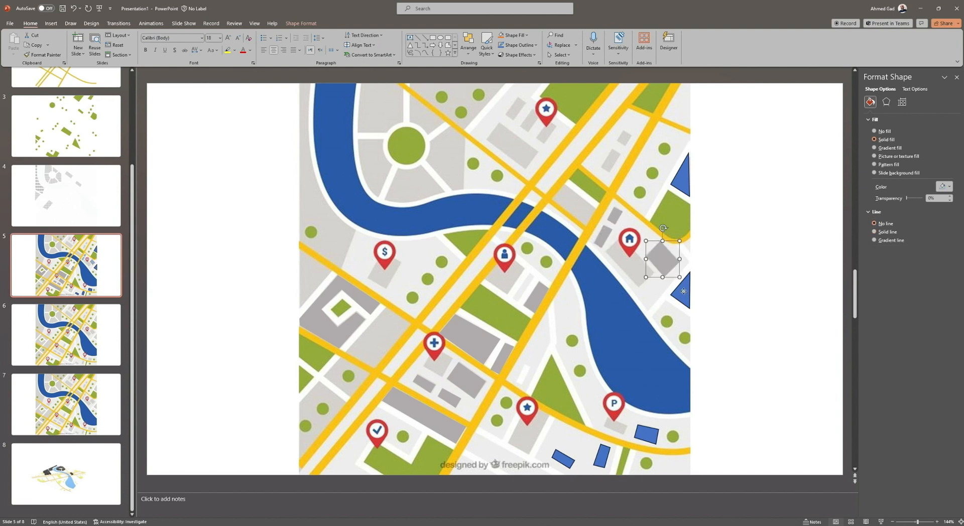
pyautogui.click(682, 290)
pyautogui.press('F4')
pyautogui.click(682, 175)
pyautogui.press('F4')
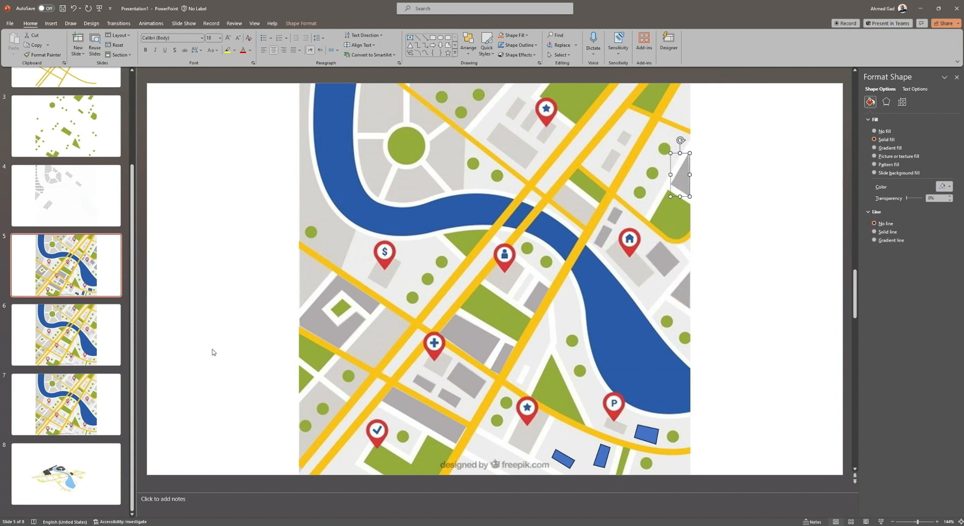
# Step: Set the map picture's transparency to 99% so only the traced buildings stand out on the slide
pyautogui.click(342, 453)
pyautogui.click(918, 91)
pyautogui.moveTo(936, 152); pyautogui.dragTo(925, 152)
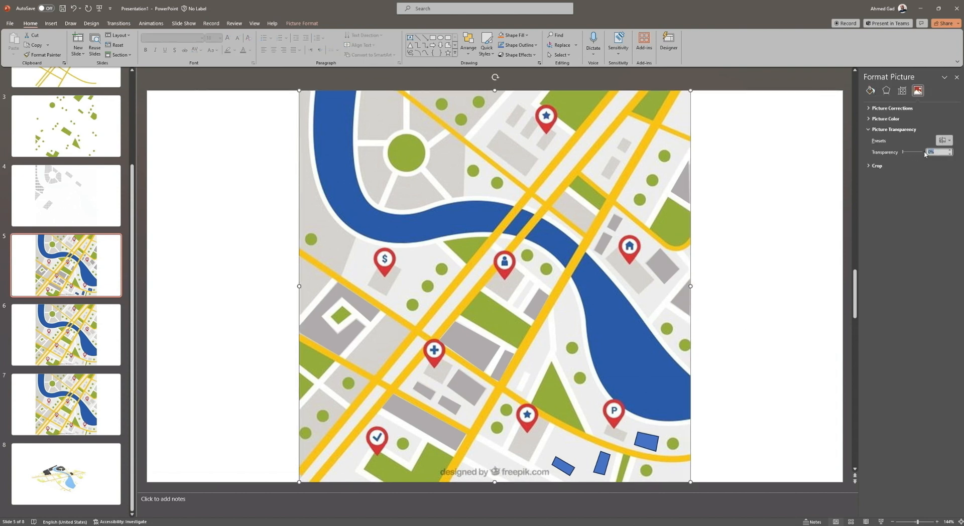
pyautogui.write('99')
pyautogui.press('Return')
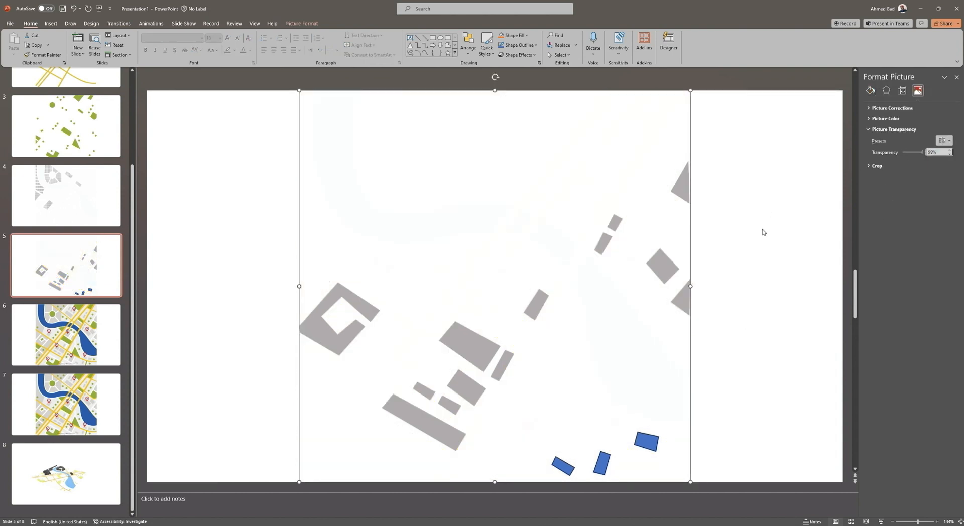
pyautogui.press('super+shift+s')
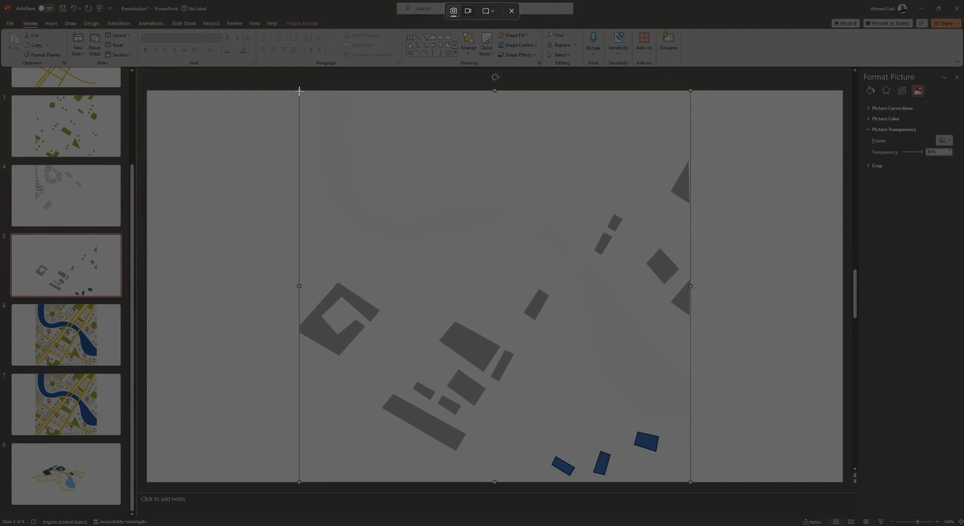
pyautogui.moveTo(299, 91); pyautogui.dragTo(691, 485)
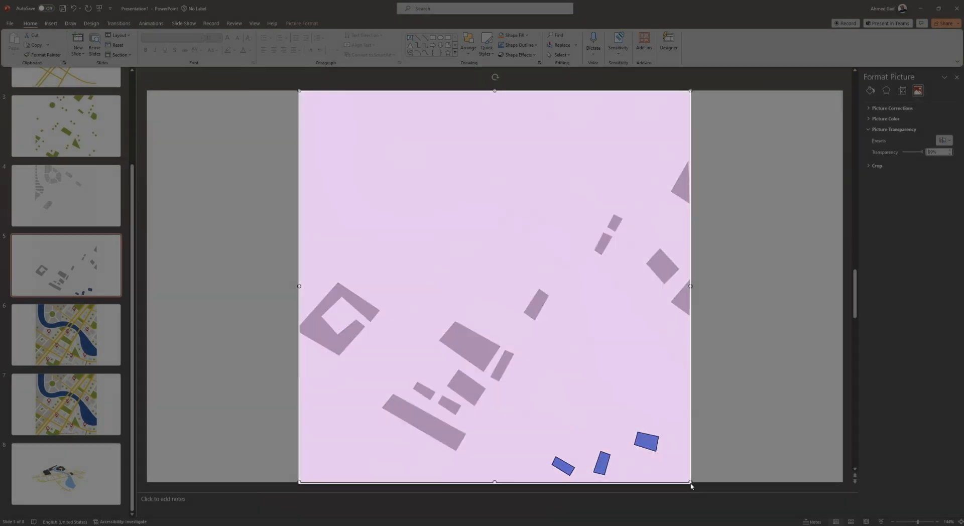
pyautogui.click(949, 489)
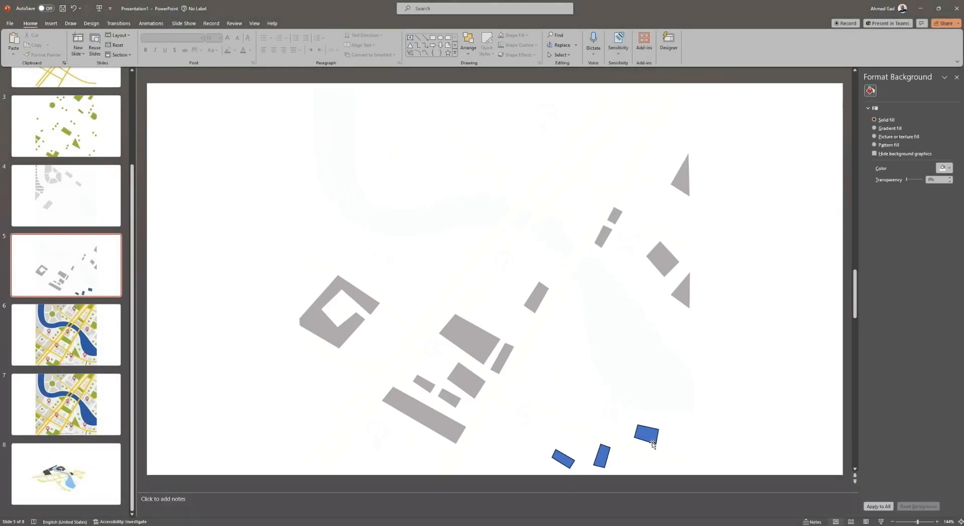
# Step: Copy the grey, outline-free formatting from the triangular block to the three blue buildings near the map's lower edge
pyautogui.click(647, 442)
pyautogui.click(682, 290)
pyautogui.click(44, 54)
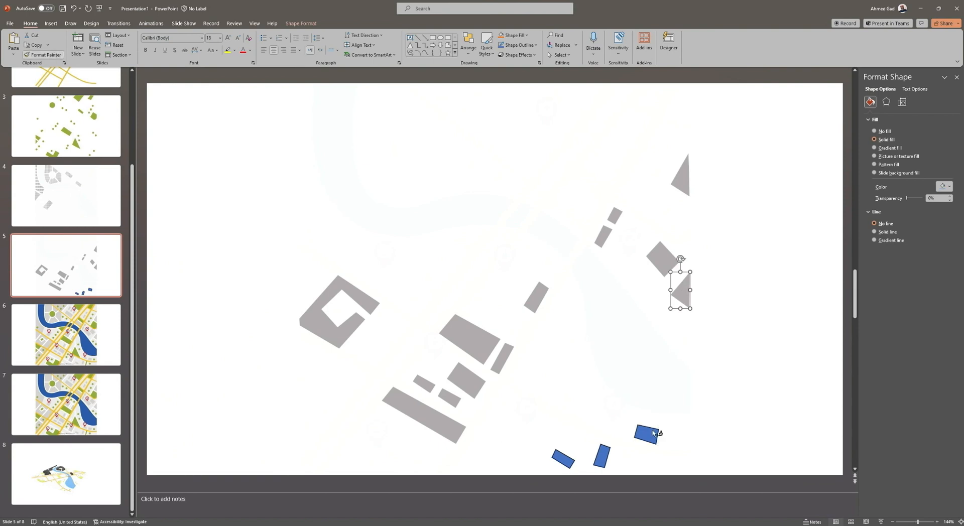
pyautogui.click(654, 436)
pyautogui.click(602, 456)
pyautogui.press('F4')
pyautogui.click(560, 460)
pyautogui.press('F4')
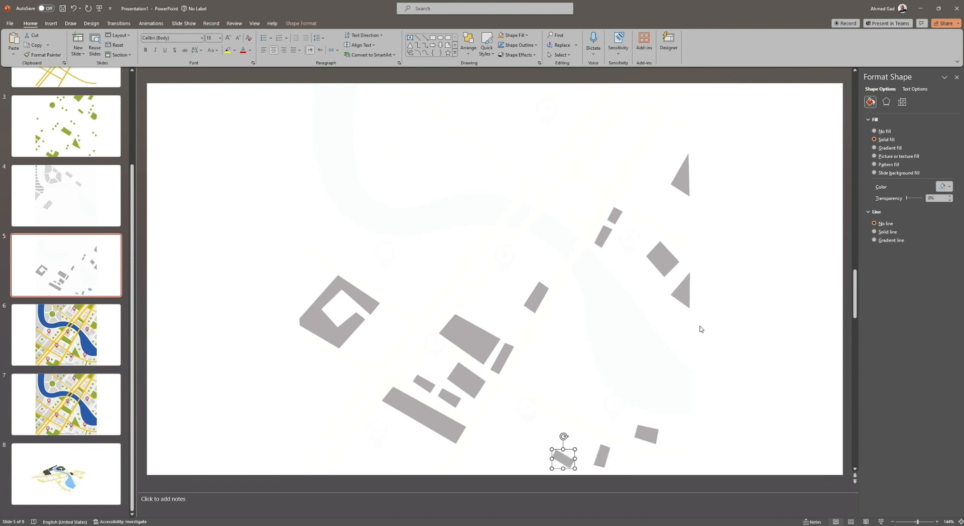
# Step: Capture the square map area as a screenshot and crop its side edges to the map in Snipping Tool
pyautogui.click(683, 486)
pyautogui.press('super+shift+s')
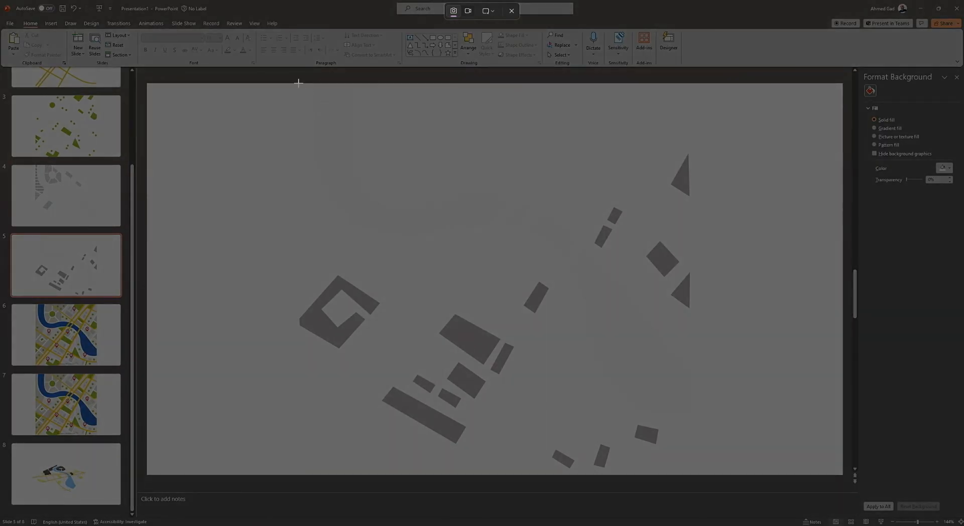
pyautogui.moveTo(292, 82); pyautogui.dragTo(692, 478)
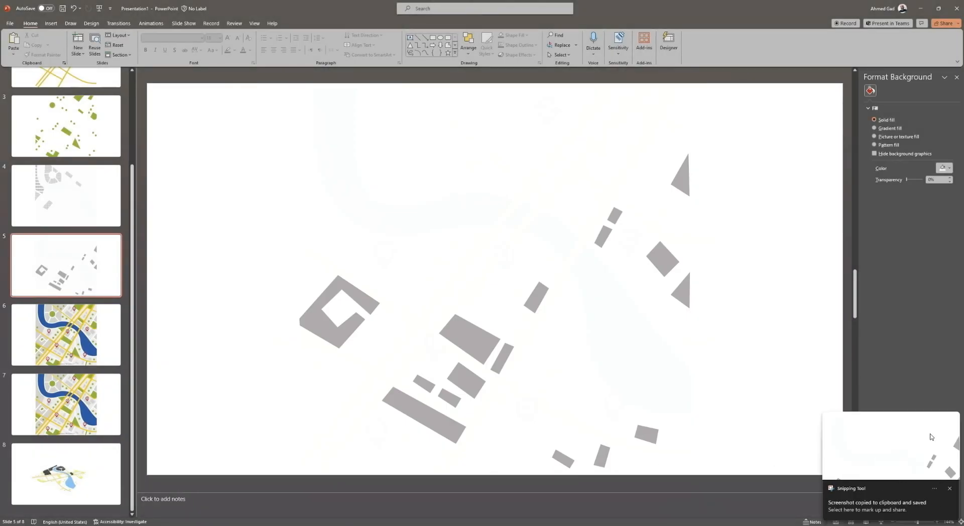
pyautogui.click(625, 233)
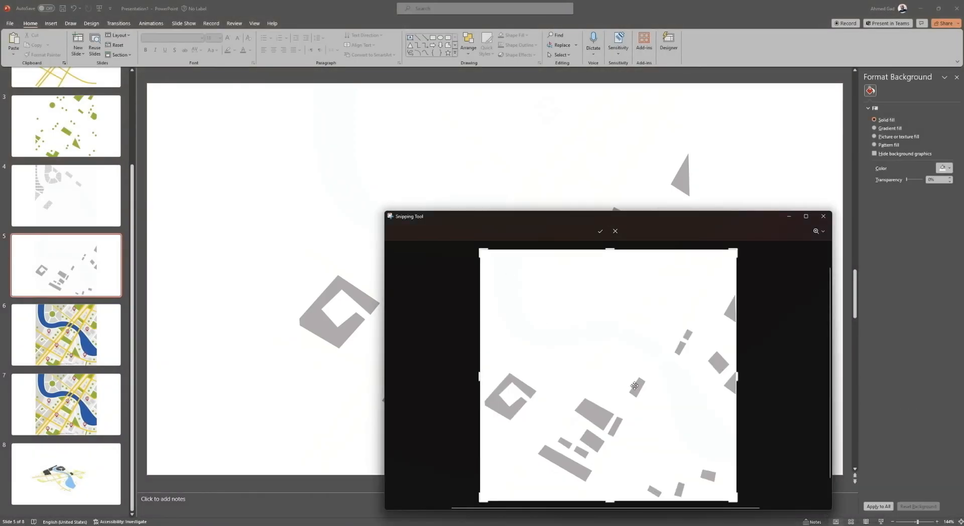
pyautogui.moveTo(479, 380); pyautogui.dragTo(485, 380)
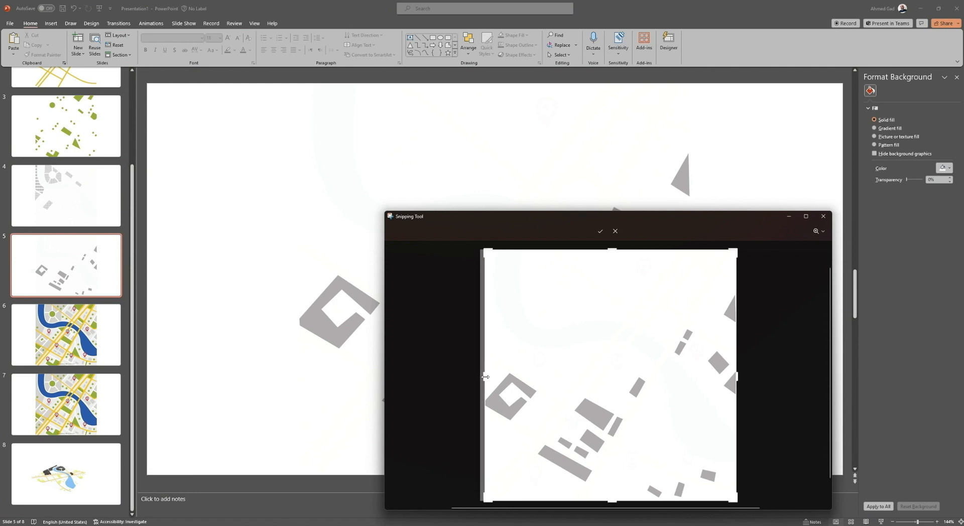
pyautogui.moveTo(734, 377); pyautogui.dragTo(734, 378)
pyautogui.click(601, 232)
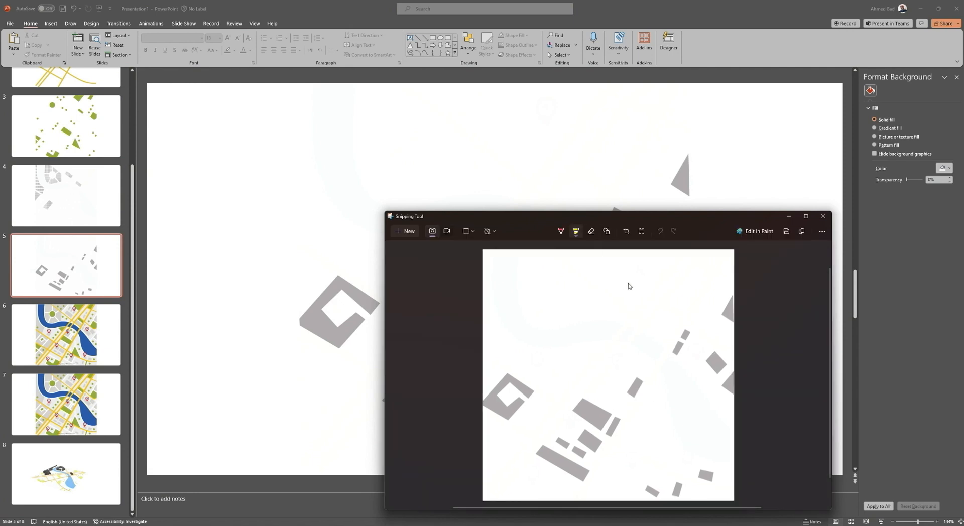
# Step: Save the cropped screenshot as a PNG named Gray areas in the City Project folder on the desktop
pyautogui.click(786, 231)
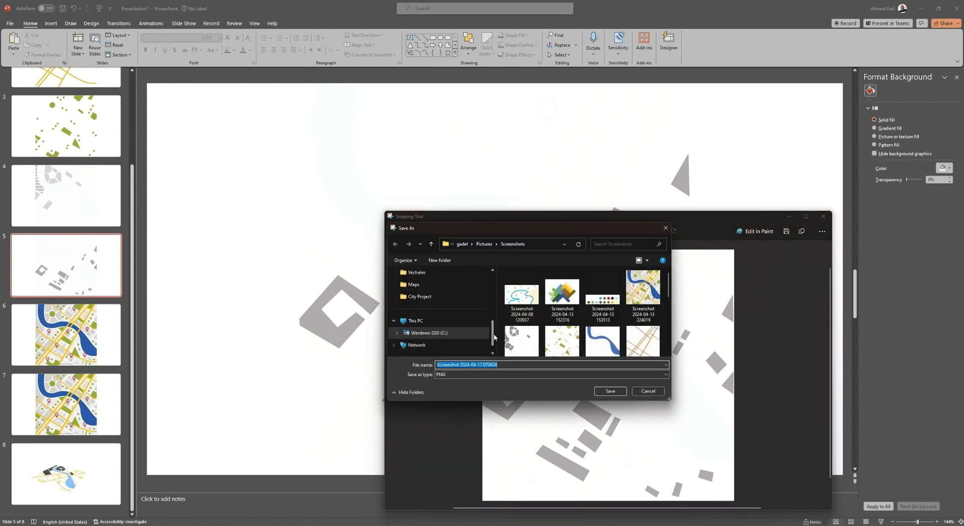
pyautogui.moveTo(496, 334); pyautogui.dragTo(495, 287)
pyautogui.click(416, 323)
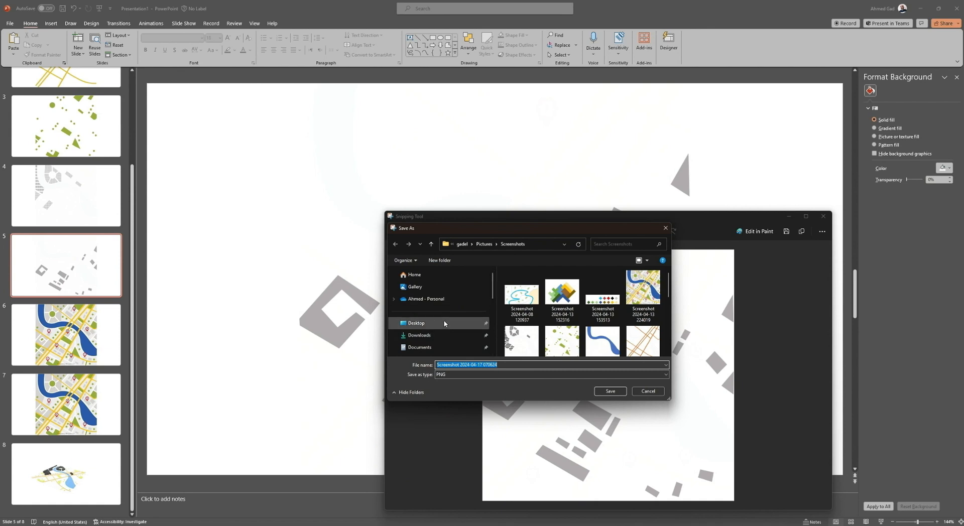
pyautogui.doubleClick(546, 290)
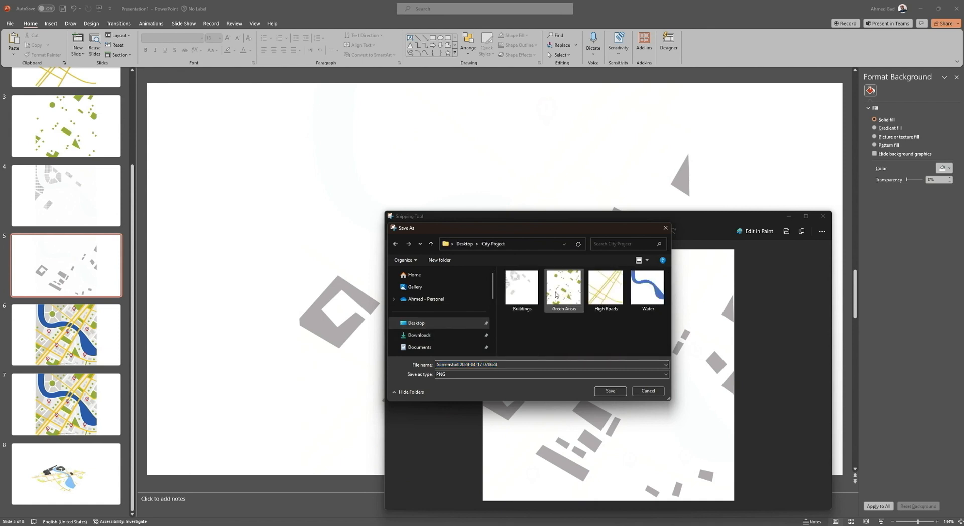
pyautogui.click(528, 366)
pyautogui.write('GH')
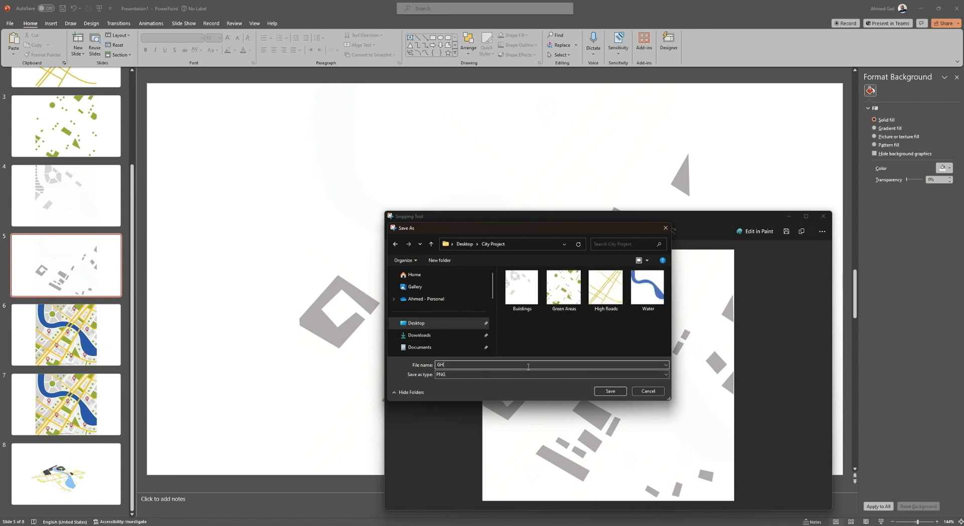
pyautogui.press('BackSpace')
pyautogui.write('ray areas')
pyautogui.click(611, 392)
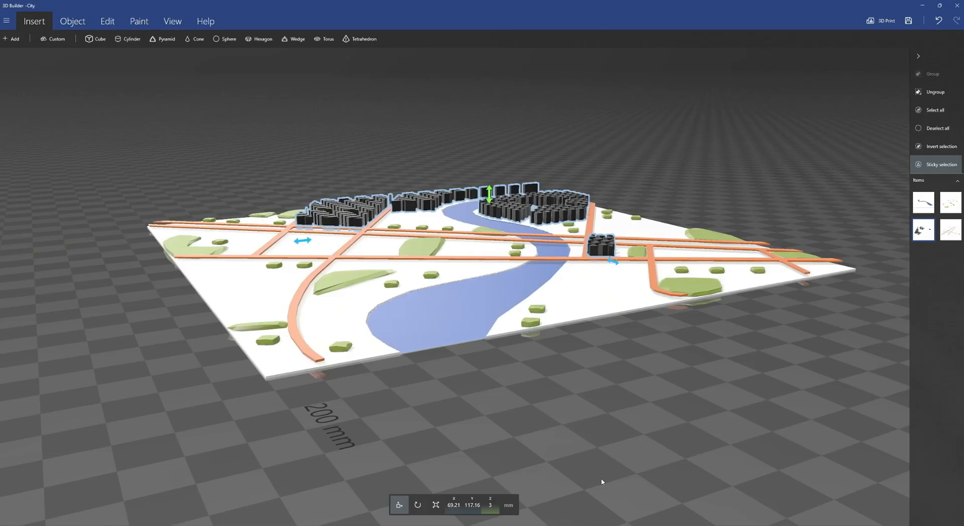
# Step: Switch to the city model in 3D Builder and load the Gray areas image from the City Project folder
pyautogui.moveTo(520, 362); pyautogui.dragTo(625, 418)
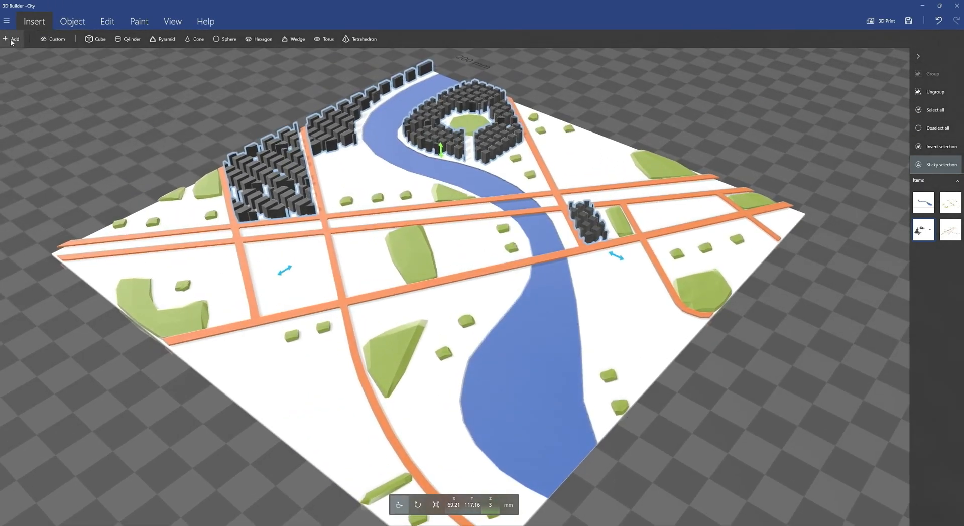
pyautogui.click(12, 38)
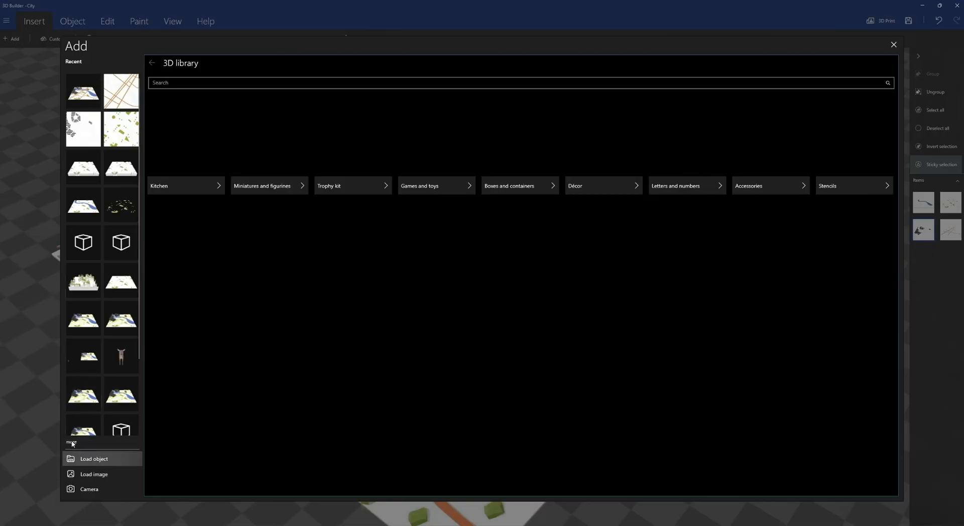
pyautogui.click(80, 458)
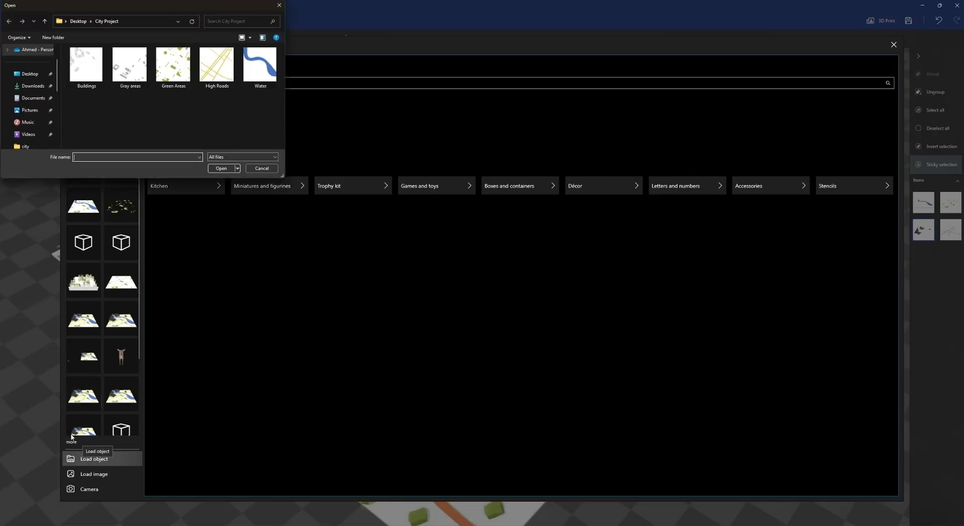
pyautogui.click(129, 64)
pyautogui.click(229, 169)
pyautogui.doubleClick(227, 236)
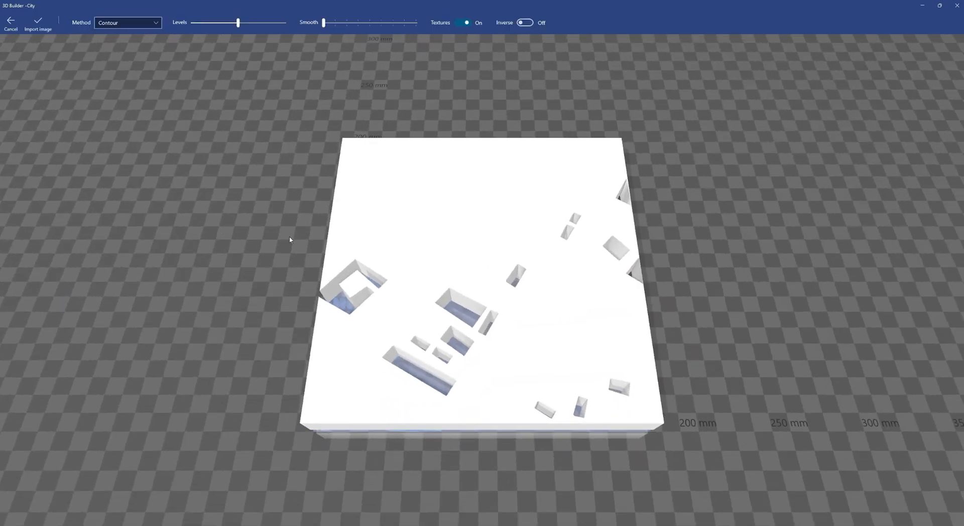
# Step: Invert the Gray areas image with the Contour method and import it into the city model
pyautogui.click(940, 6)
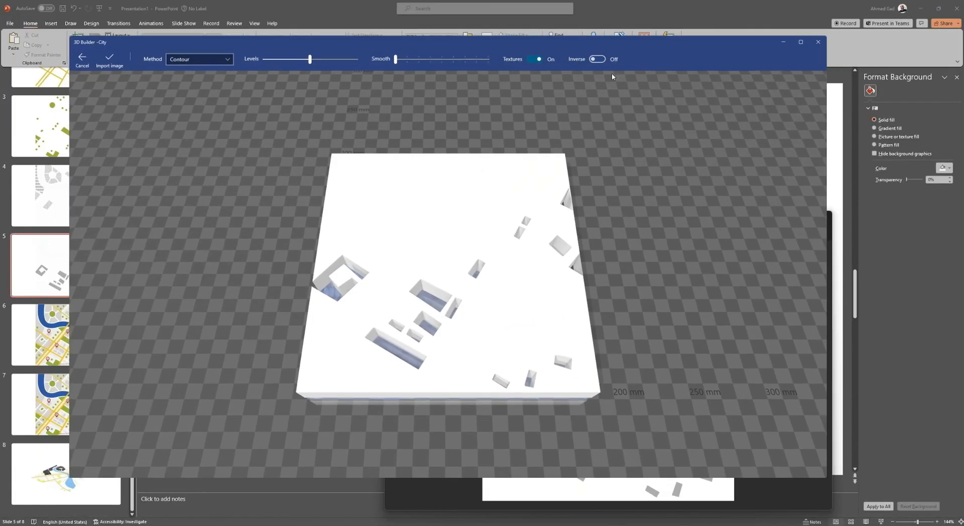
pyautogui.click(598, 60)
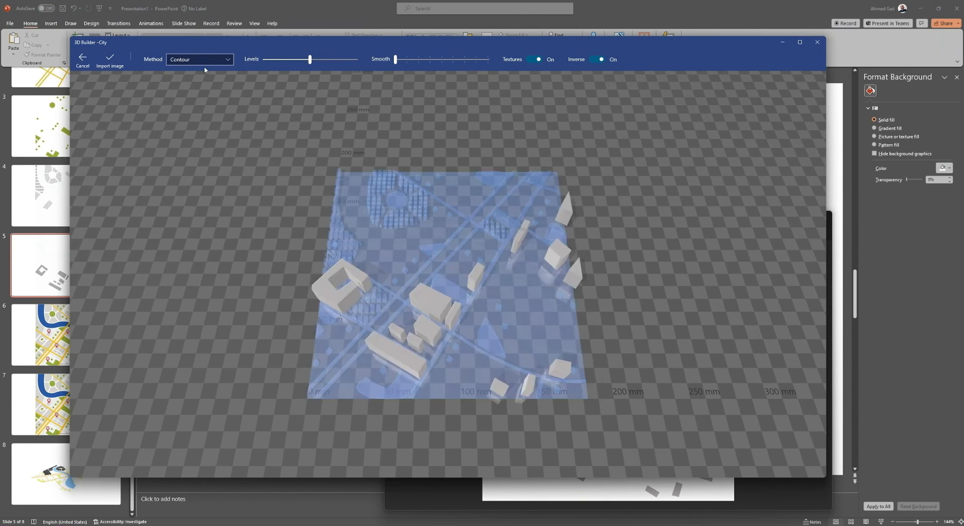
pyautogui.click(117, 61)
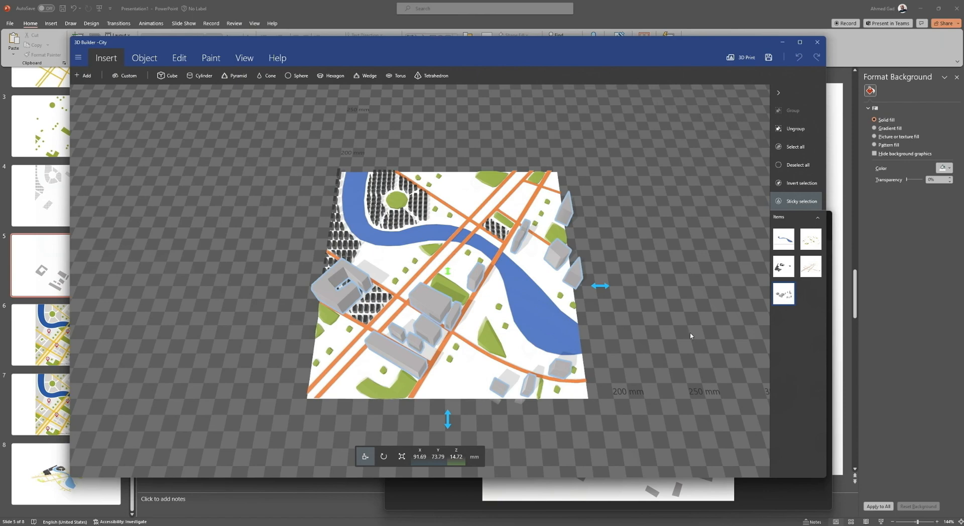
pyautogui.moveTo(690, 332); pyautogui.dragTo(671, 290)
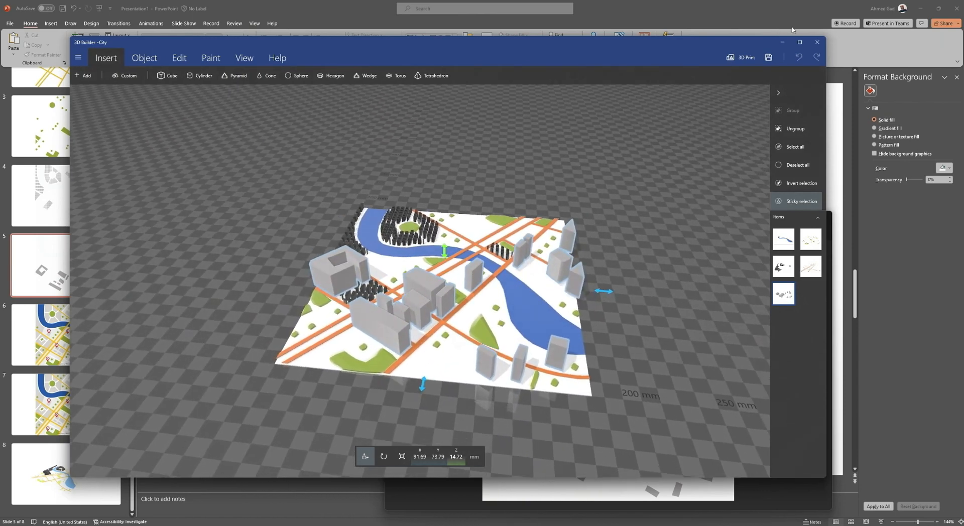
pyautogui.click(800, 42)
# Step: Scale the imported grey buildings down vertically to flat patches 0.17 mm high
pyautogui.moveTo(688, 219); pyautogui.dragTo(729, 316)
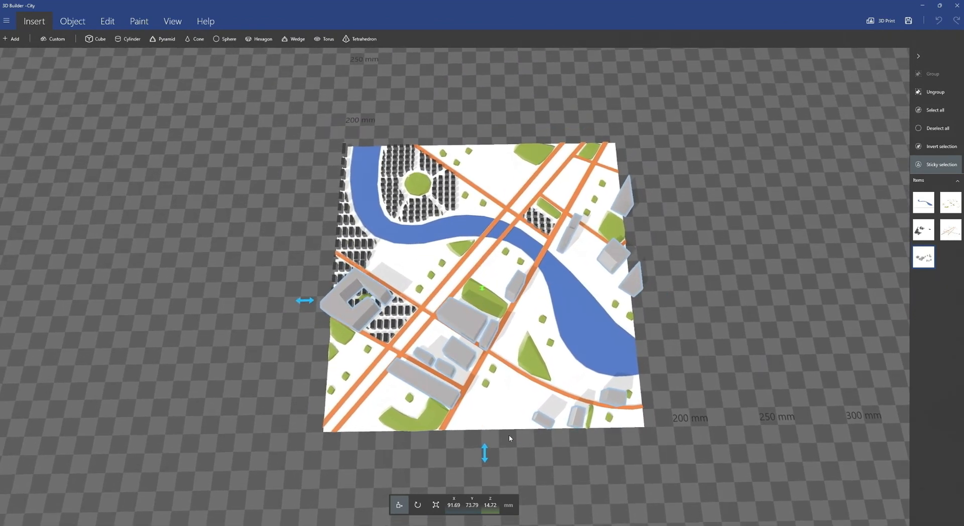
pyautogui.moveTo(509, 438); pyautogui.dragTo(475, 397)
pyautogui.click(435, 506)
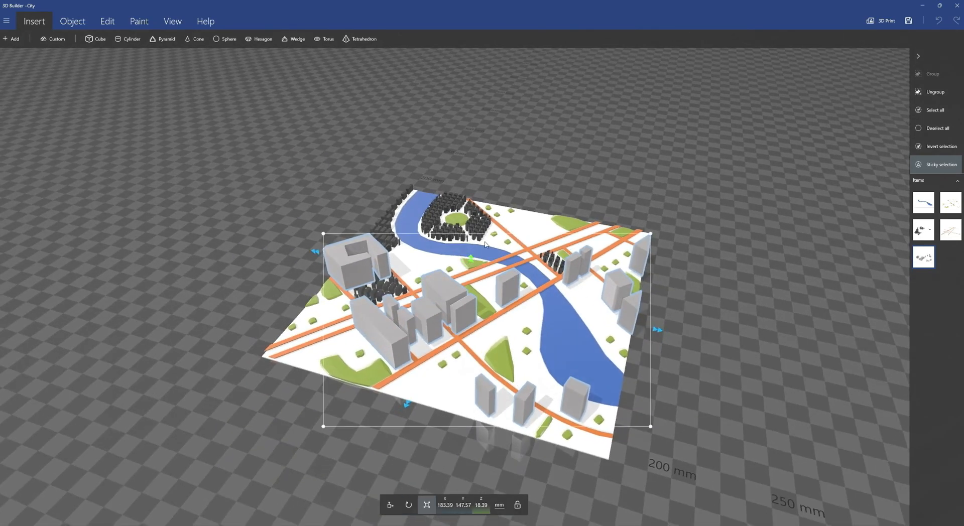
pyautogui.moveTo(470, 259); pyautogui.dragTo(475, 284)
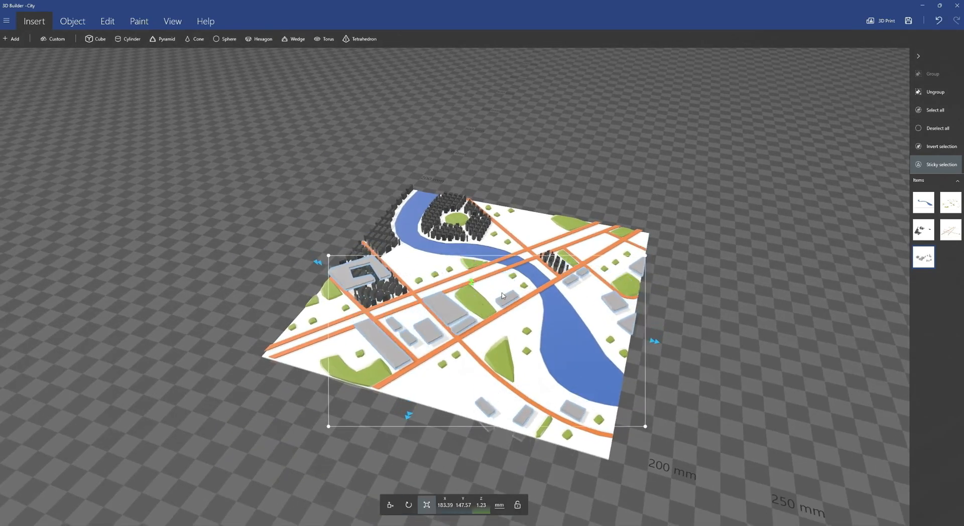
pyautogui.moveTo(699, 354); pyautogui.dragTo(716, 272)
pyautogui.moveTo(477, 268); pyautogui.dragTo(476, 289)
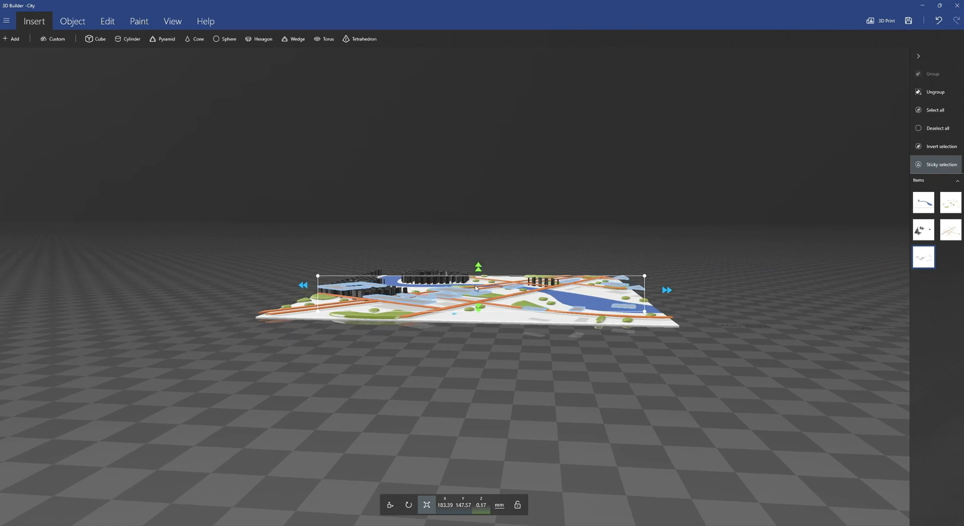
# Step: Lower the flattened grey patches onto the white base, to a Z position of about 0.57 mm
pyautogui.moveTo(476, 369)
pyautogui.mouseDown()
pyautogui.moveTo(484, 411)
pyautogui.moveTo(502, 423)
pyautogui.moveTo(495, 370)
pyautogui.mouseUp()
pyautogui.click(390, 505)
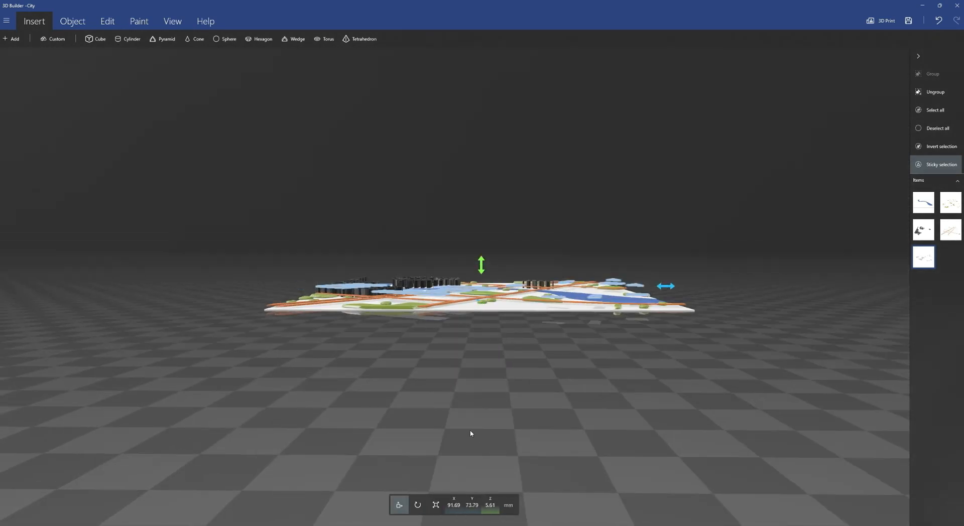
pyautogui.moveTo(481, 263); pyautogui.dragTo(482, 268)
pyautogui.scroll(5, 456, 354)
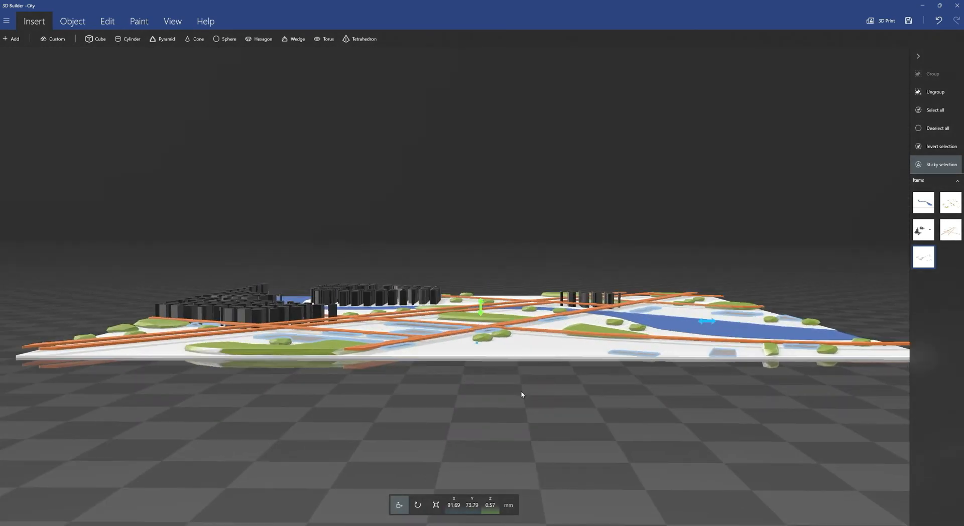
pyautogui.moveTo(444, 396); pyautogui.dragTo(724, 448)
pyautogui.scroll(-2, 505, 412)
pyautogui.moveTo(151, 347); pyautogui.dragTo(687, 296)
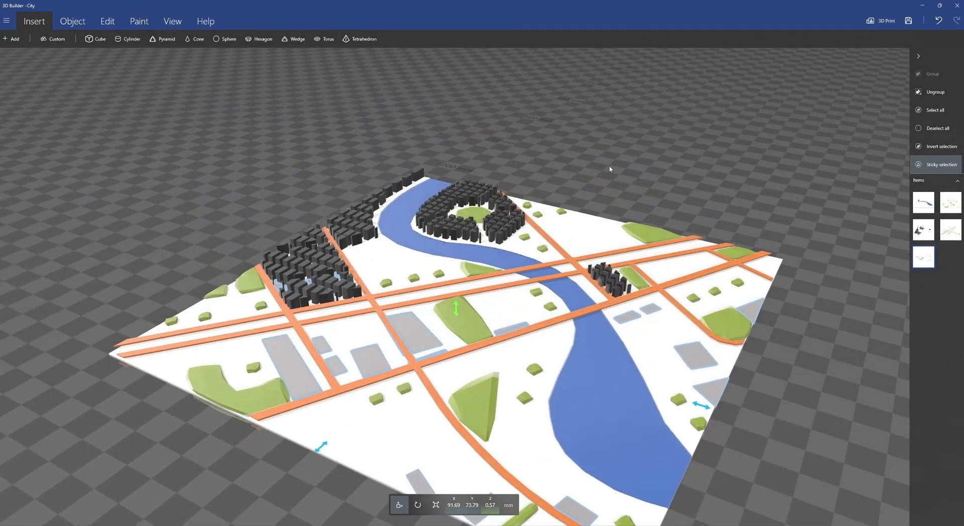
# Step: Save the city model as City in GLB format in the Desktop's City Project folder, replacing the existing file
pyautogui.click(7, 21)
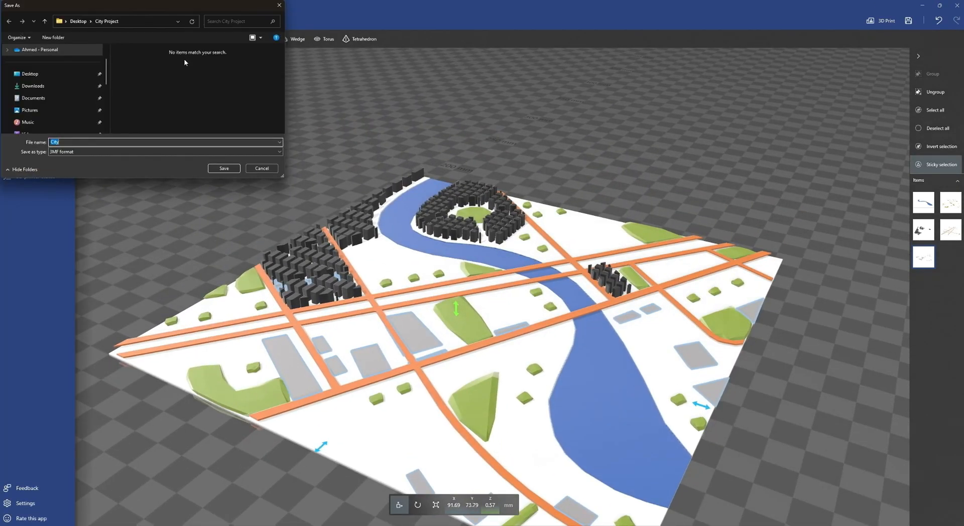
pyautogui.click(95, 76)
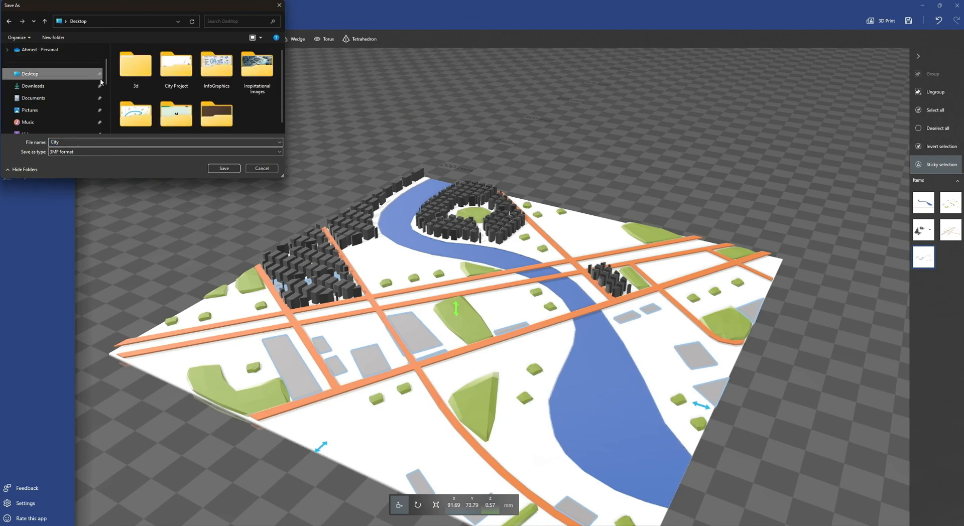
pyautogui.doubleClick(176, 65)
pyautogui.click(100, 152)
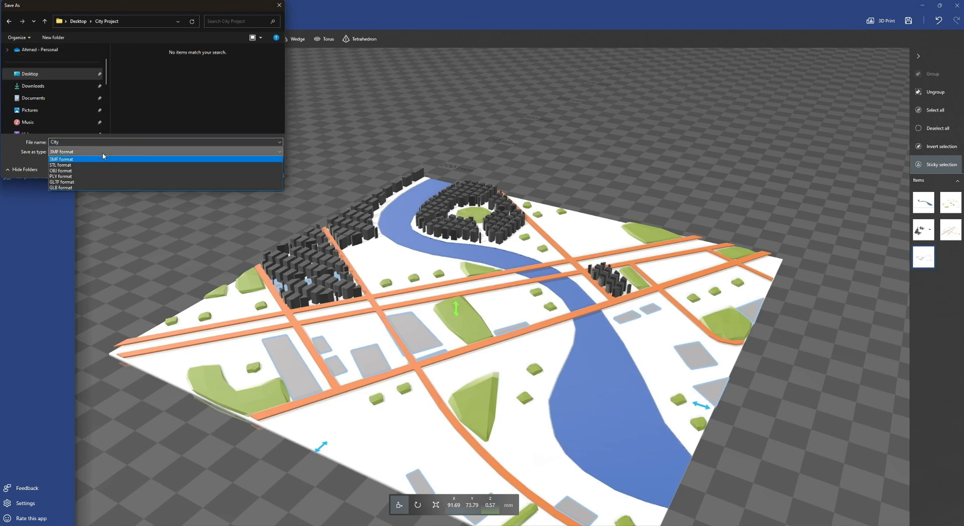
pyautogui.click(100, 185)
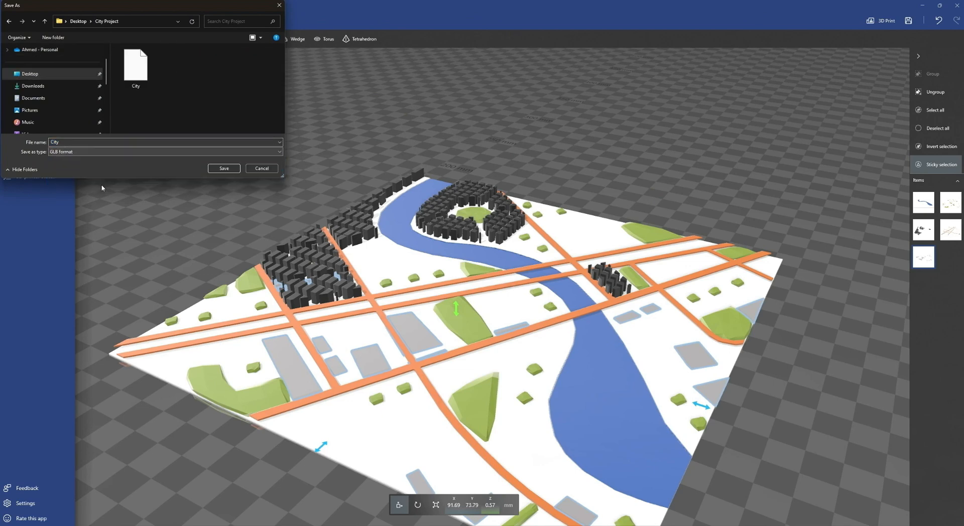
pyautogui.click(226, 168)
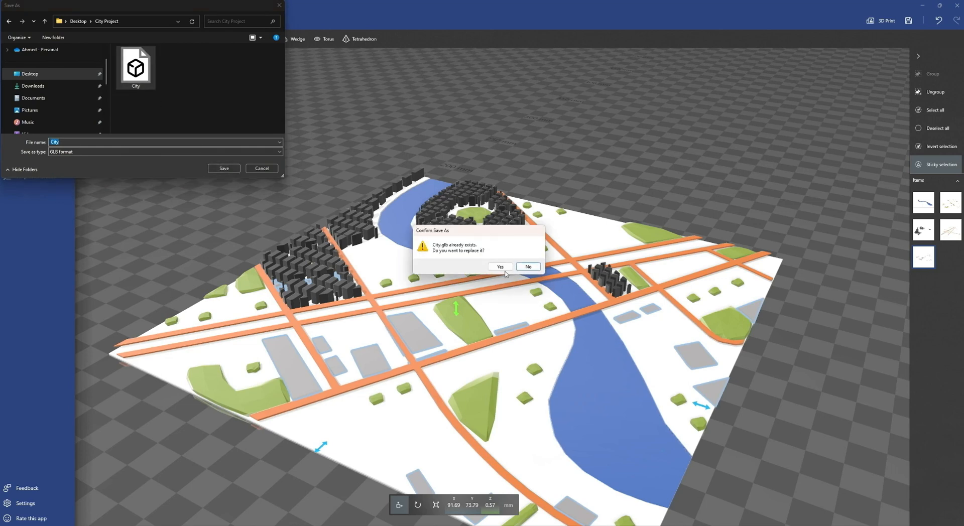
pyautogui.click(503, 267)
pyautogui.click(785, 188)
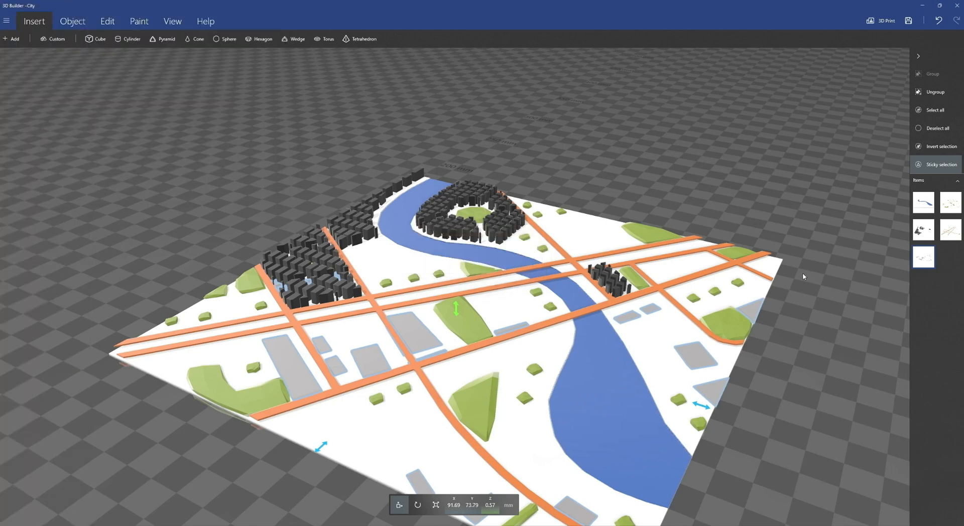
pyautogui.moveTo(803, 331); pyautogui.dragTo(734, 281)
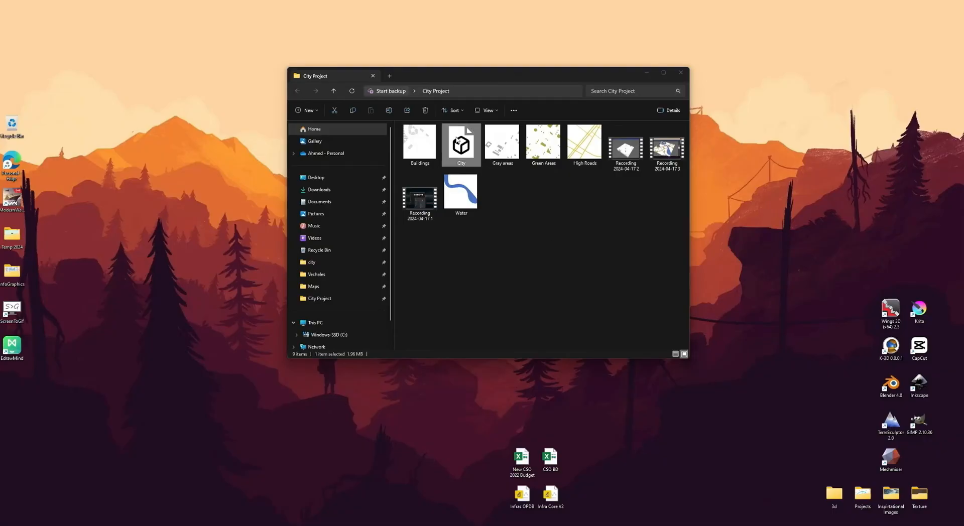
# Step: Open the saved City file from the City Project folder in 3D Builder, and minimize the model window
pyautogui.rightClick(463, 147)
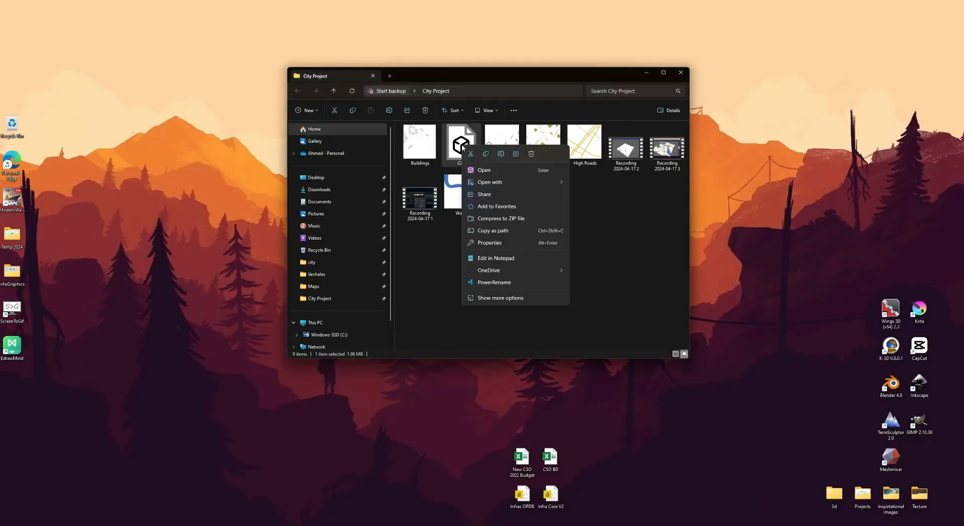
pyautogui.click(600, 375)
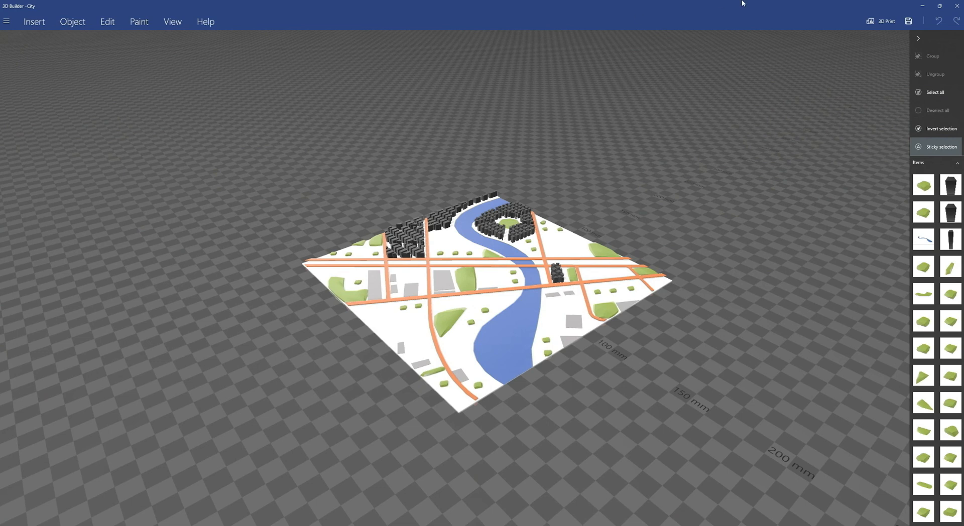
pyautogui.click(922, 6)
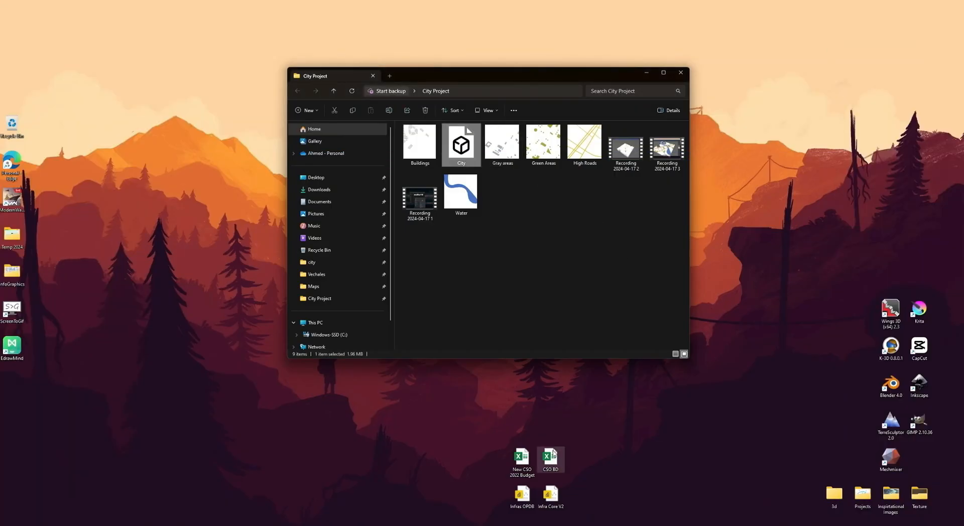
pyautogui.click(556, 307)
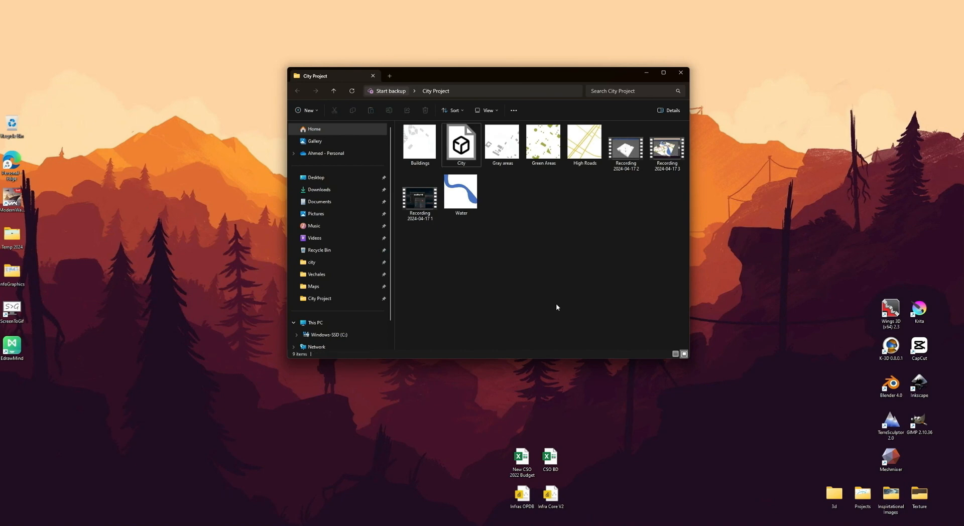
# Step: Switch to PowerPoint, start a blank presentation, and delete the title and subtitle placeholders from the first slide
pyautogui.press('super')
pyautogui.write('pow')
pyautogui.press('Return')
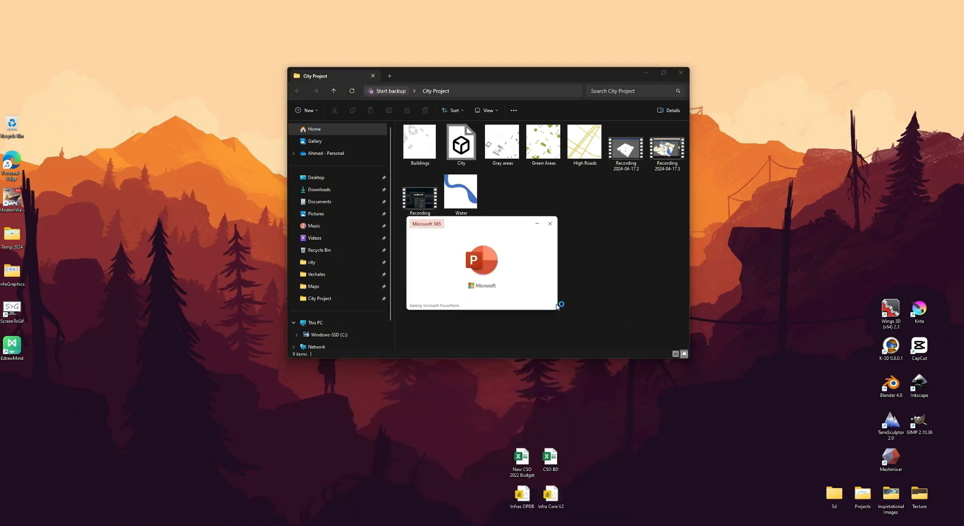
pyautogui.click(116, 88)
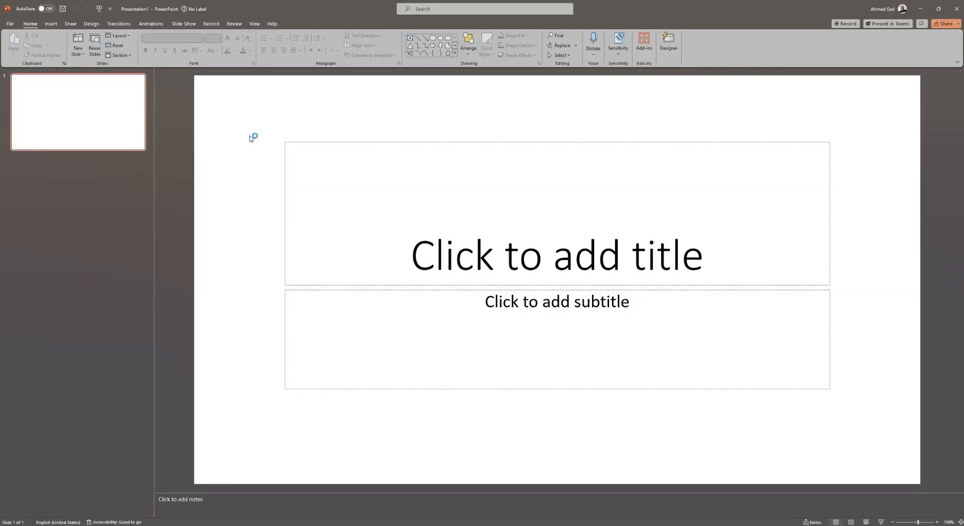
pyautogui.moveTo(267, 110); pyautogui.dragTo(894, 432)
pyautogui.press('Delete')
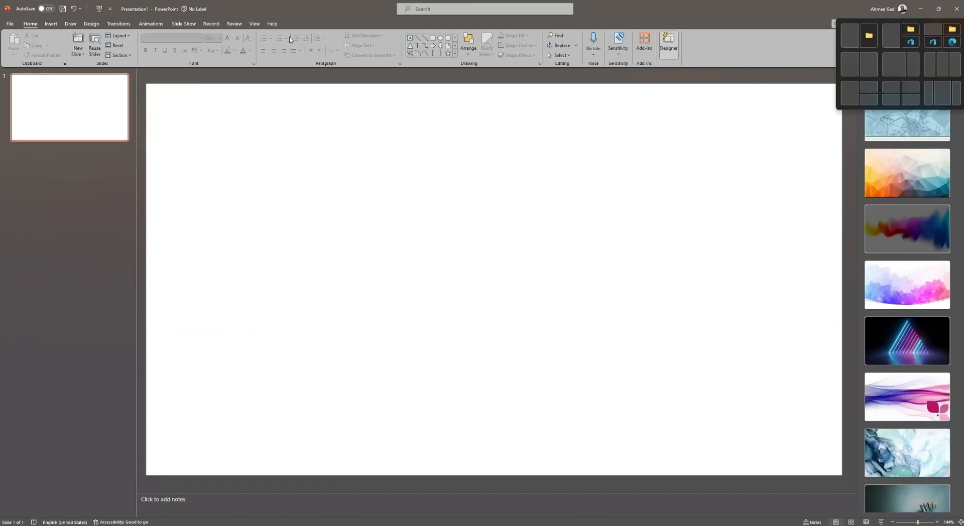
# Step: Try to insert the City.glb 3D model from the Desktop's City Project folder into the blank slide
pyautogui.click(51, 24)
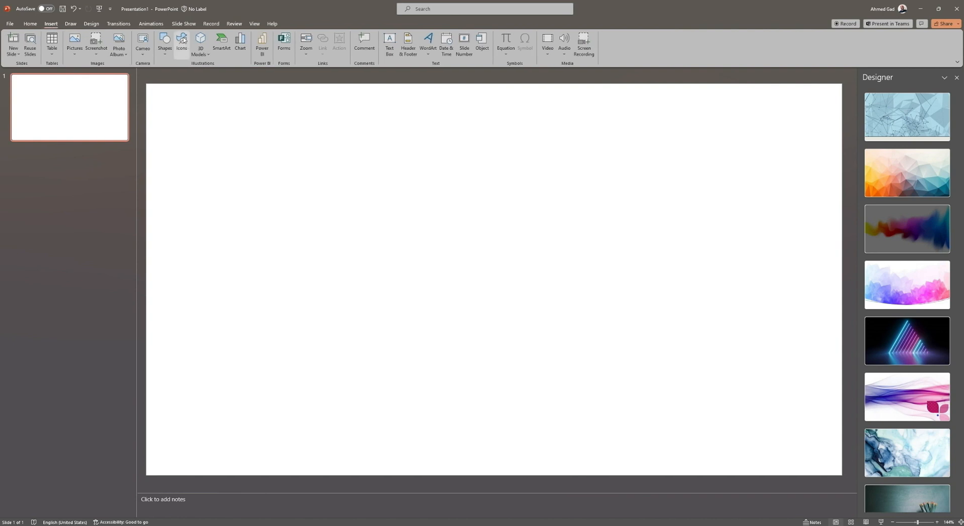
pyautogui.click(199, 54)
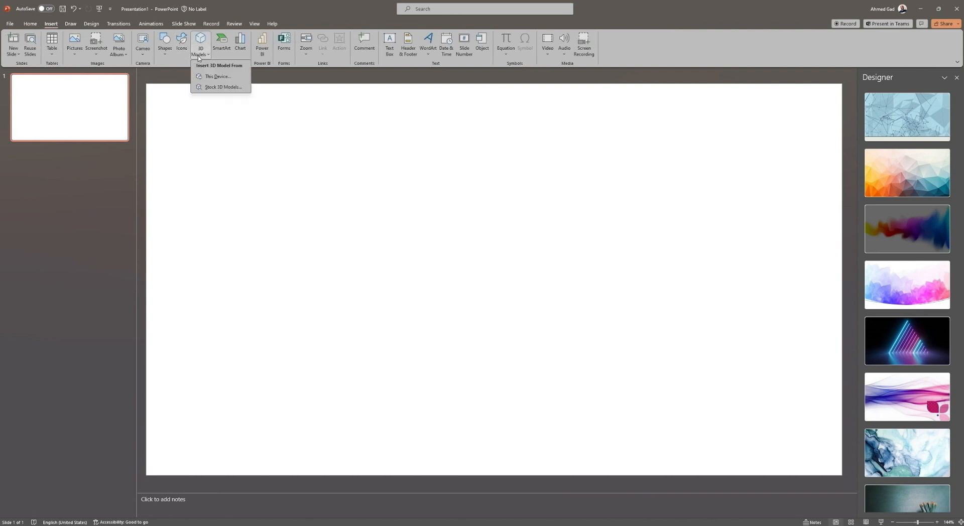
pyautogui.click(227, 77)
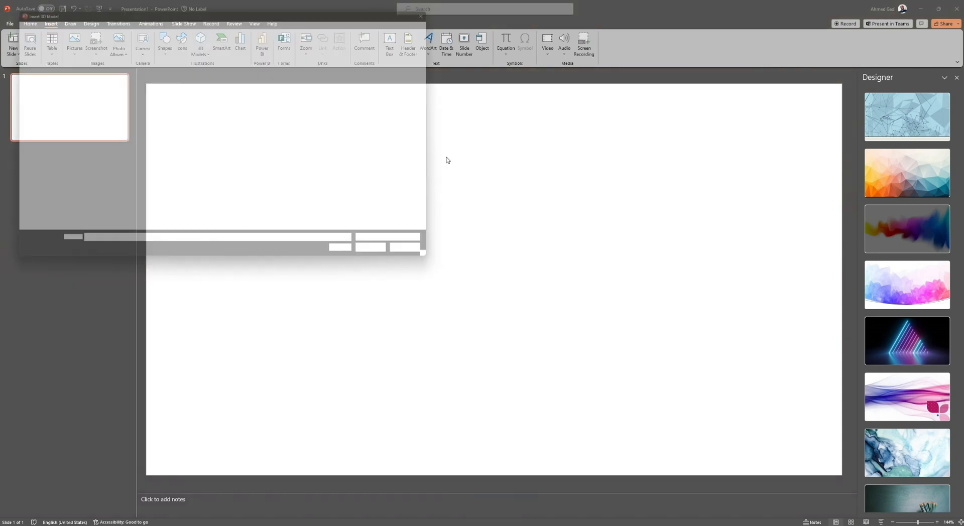
pyautogui.click(30, 74)
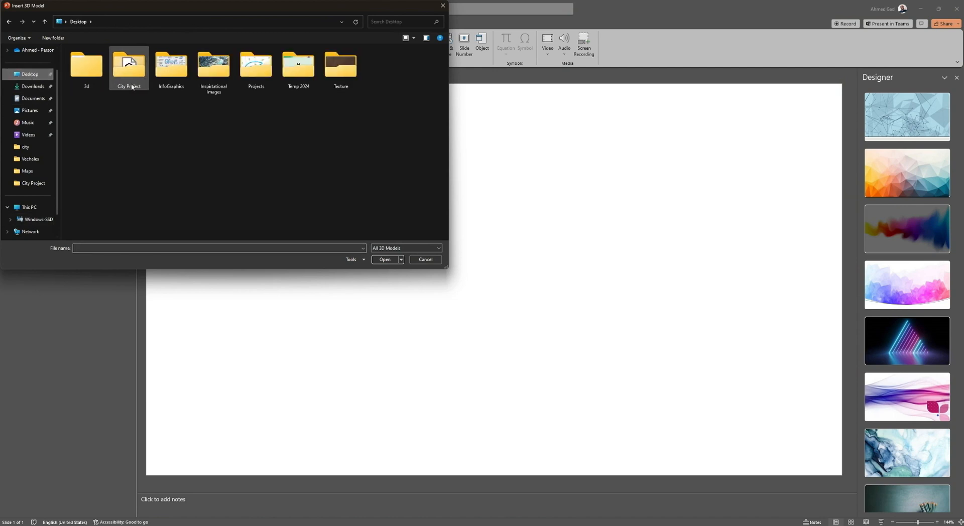
pyautogui.doubleClick(126, 76)
pyautogui.doubleClick(86, 67)
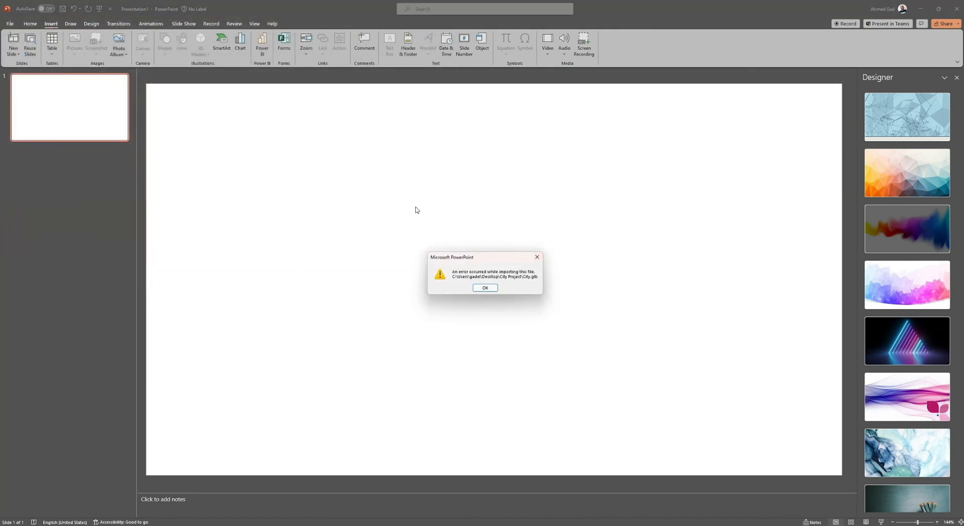
pyautogui.click(485, 288)
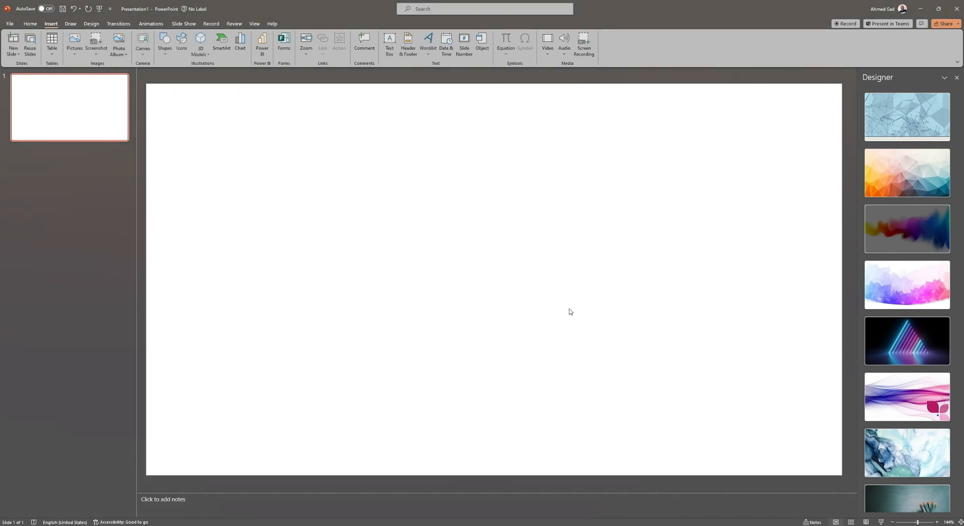
# Step: Switch to 3D Builder and save a copy of the model as City 3MF in 3MF format in the City Project folder
pyautogui.click(926, 9)
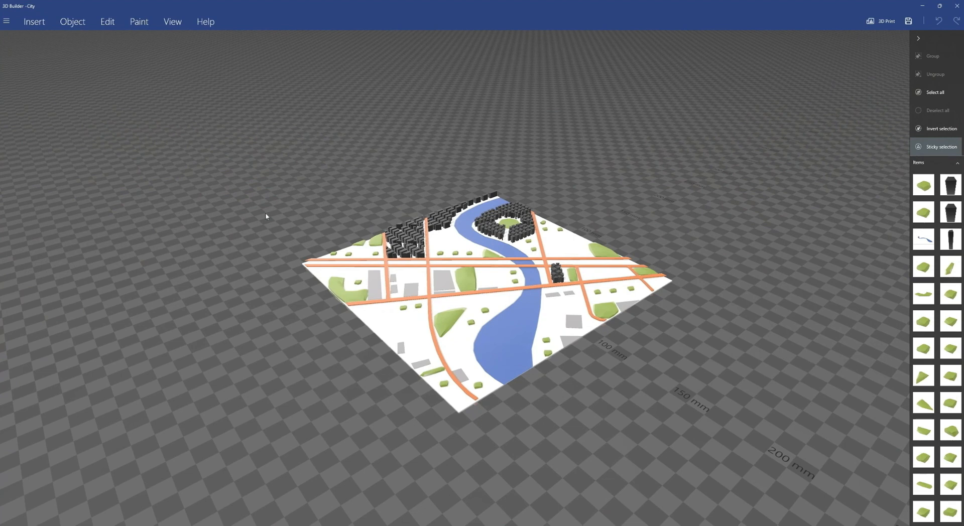
pyautogui.click(7, 21)
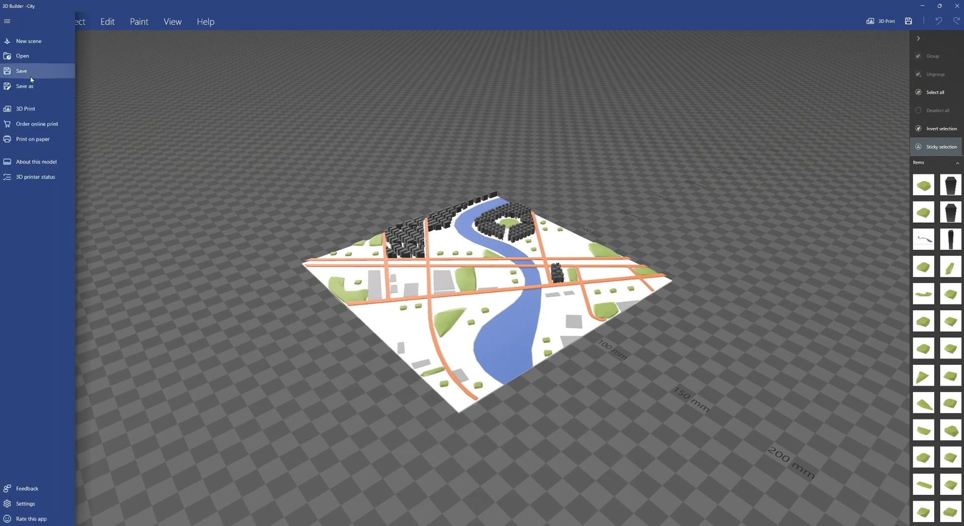
pyautogui.click(64, 109)
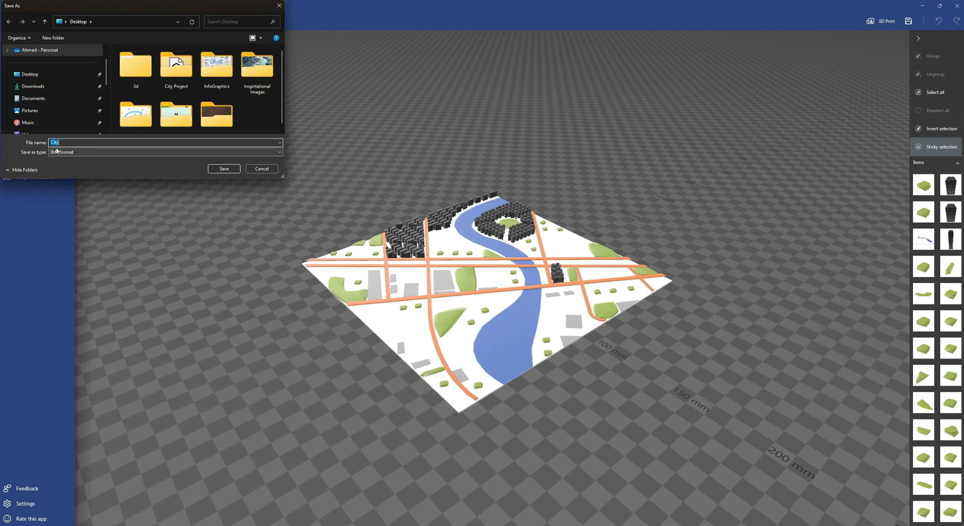
pyautogui.click(30, 74)
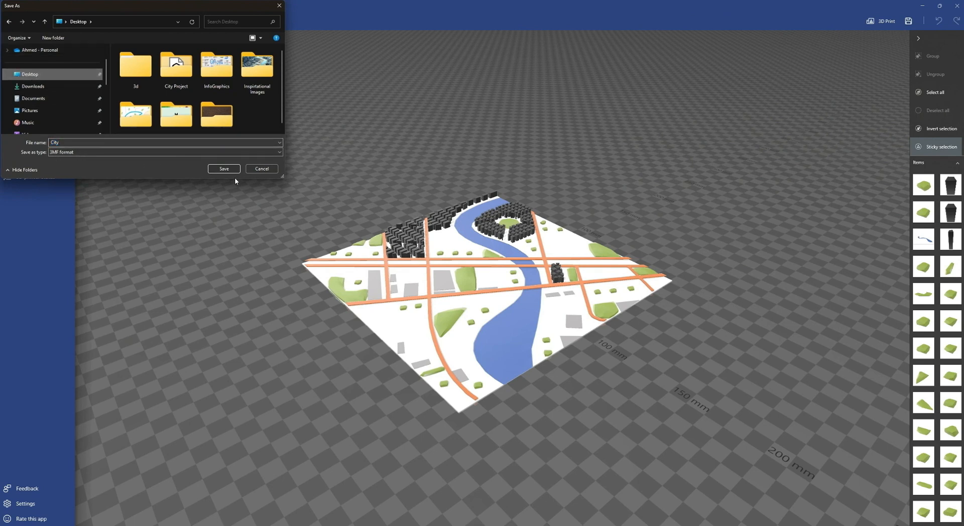
pyautogui.doubleClick(97, 143)
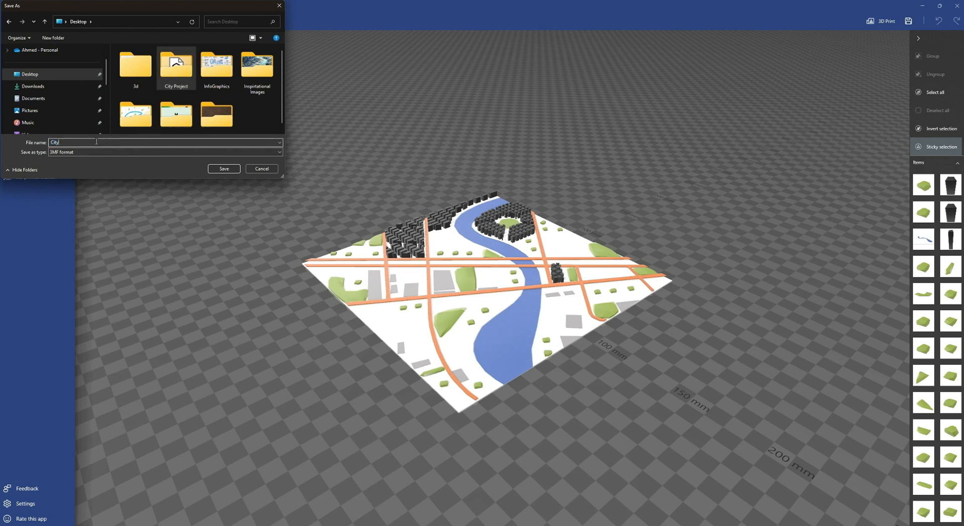
pyautogui.press('End')
pyautogui.write('3')
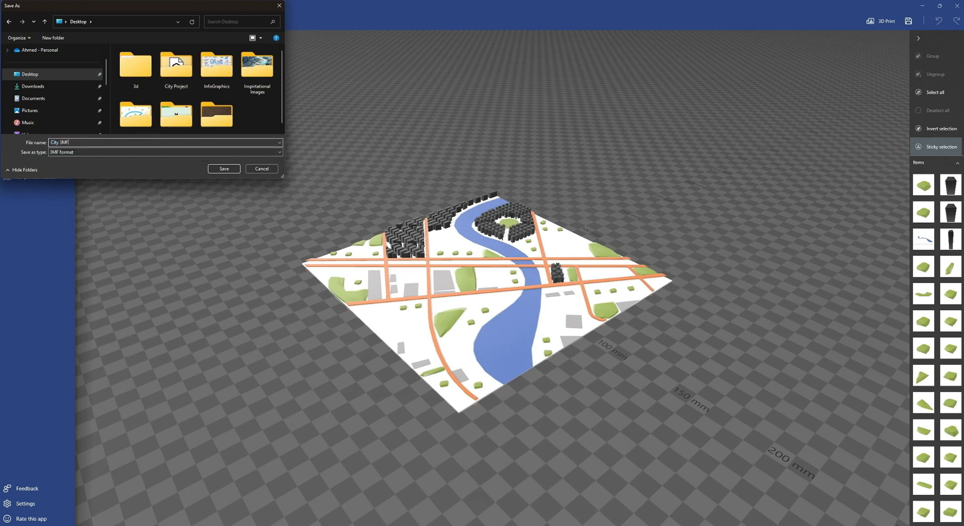
pyautogui.doubleClick(161, 71)
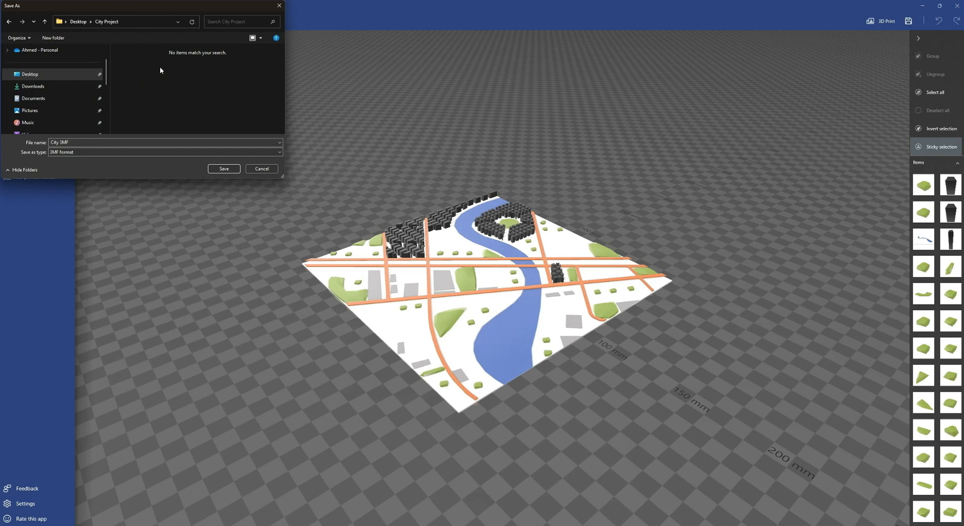
pyautogui.click(227, 171)
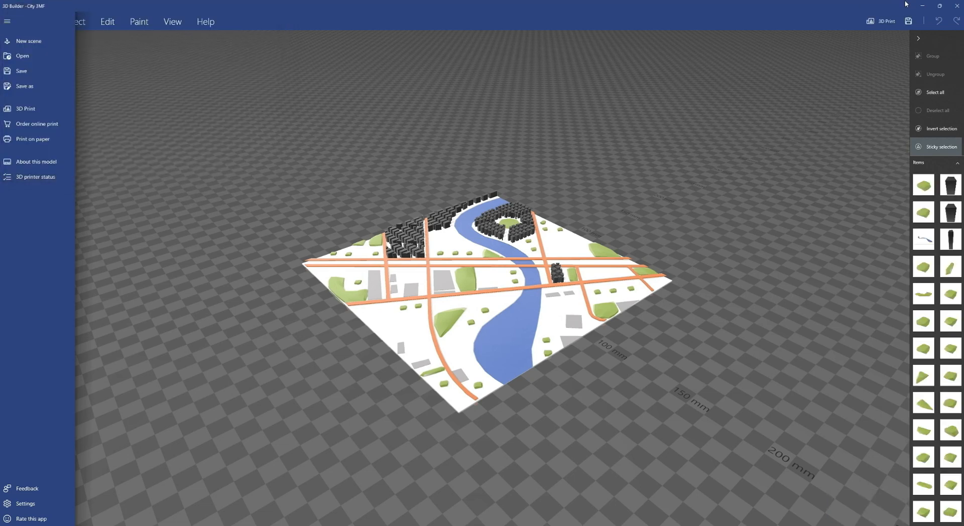
# Step: Switch to PowerPoint and insert the City 3MF model from the City Project folder into the blank slide
pyautogui.click(922, 6)
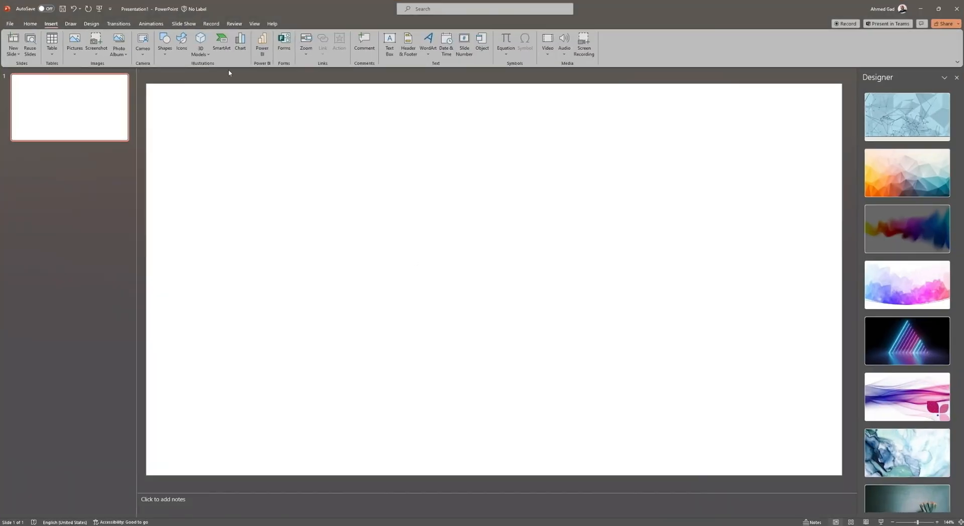
pyautogui.click(201, 46)
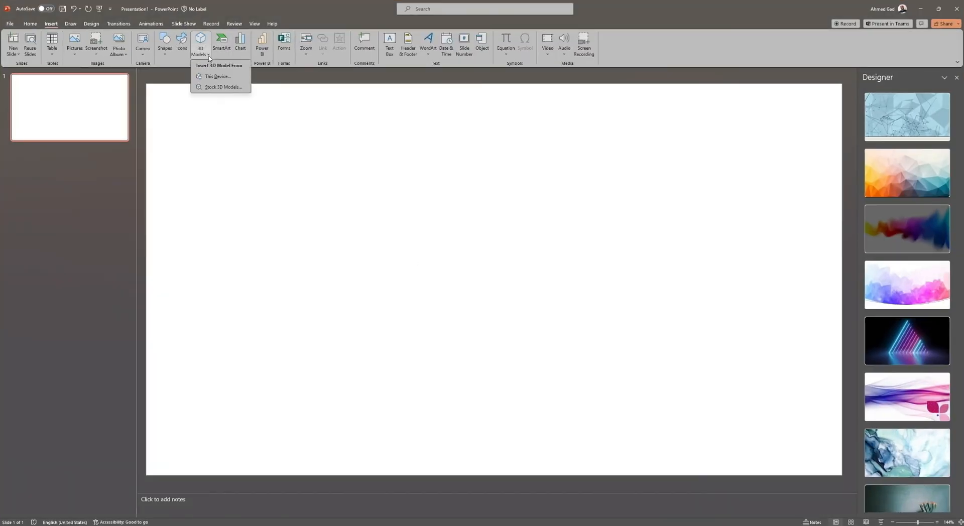
pyautogui.click(218, 76)
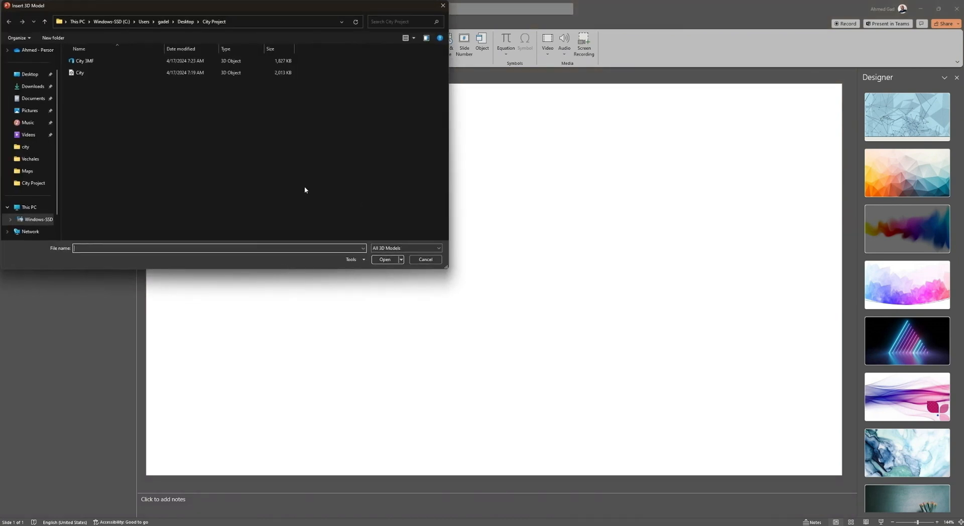
pyautogui.click(82, 61)
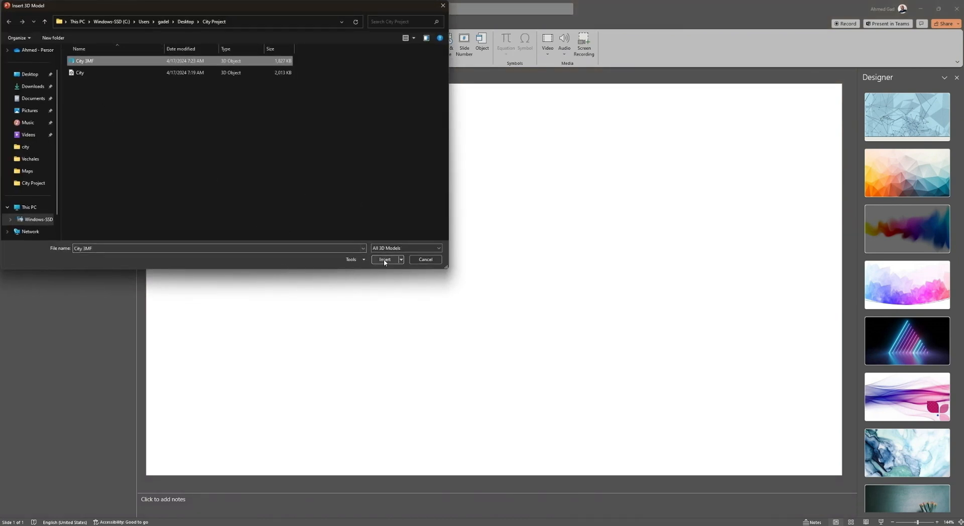
pyautogui.click(385, 259)
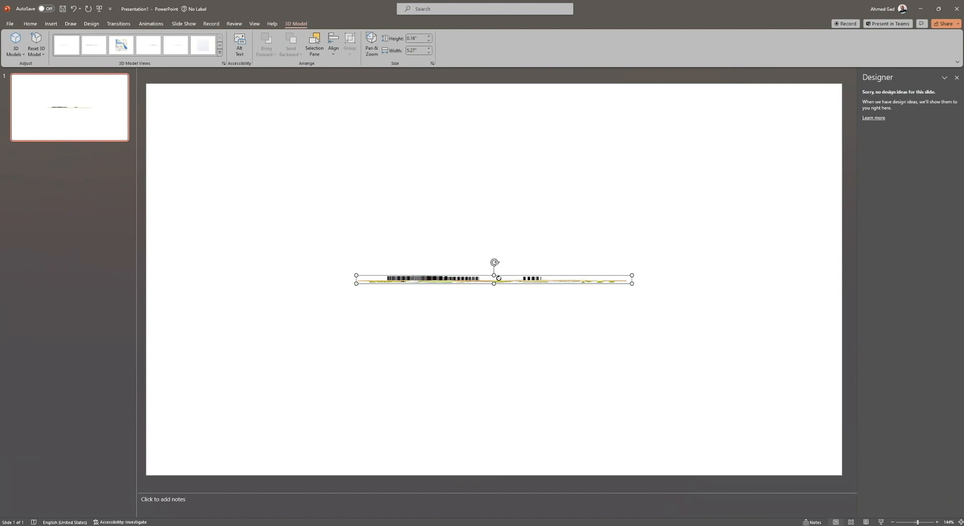
# Step: Rotate the inserted city model to an angled view from above and shift it slightly up and left on the slide
pyautogui.moveTo(493, 289); pyautogui.dragTo(453, 326)
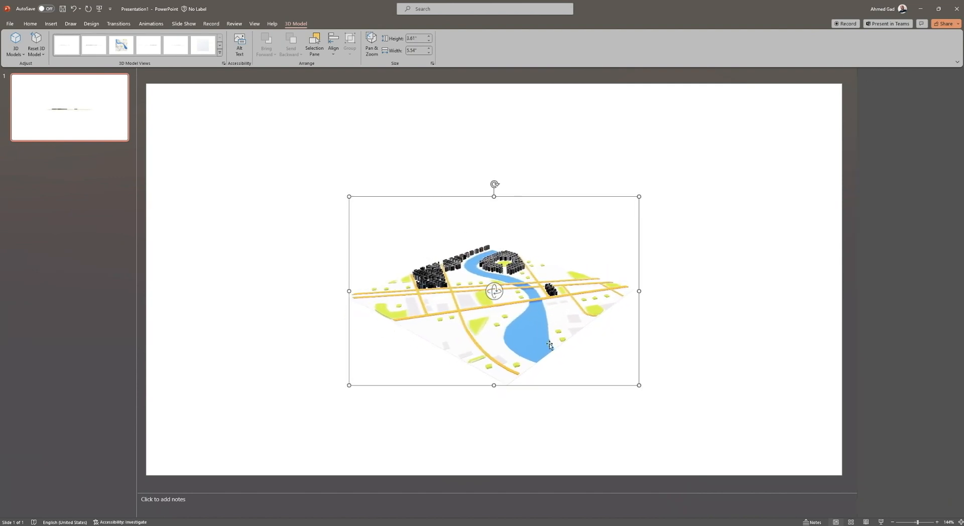
pyautogui.moveTo(554, 340); pyautogui.dragTo(504, 322)
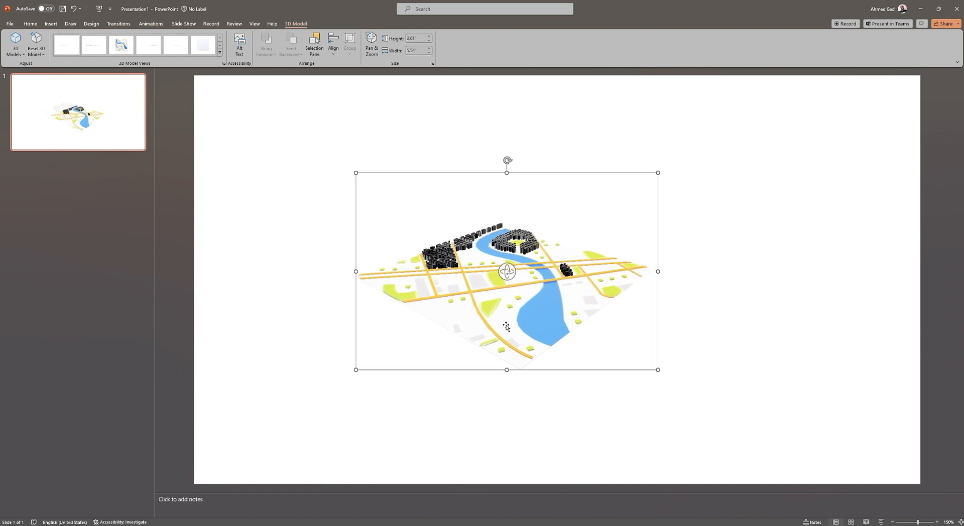
# Step: Enlarge the city model on the slide to about 6.12 inches wide and shift it slightly left and down
pyautogui.moveTo(655, 368); pyautogui.dragTo(689, 391)
pyautogui.moveTo(554, 333)
pyautogui.mouseDown()
pyautogui.moveTo(572, 390)
pyautogui.moveTo(541, 341)
pyautogui.mouseUp()
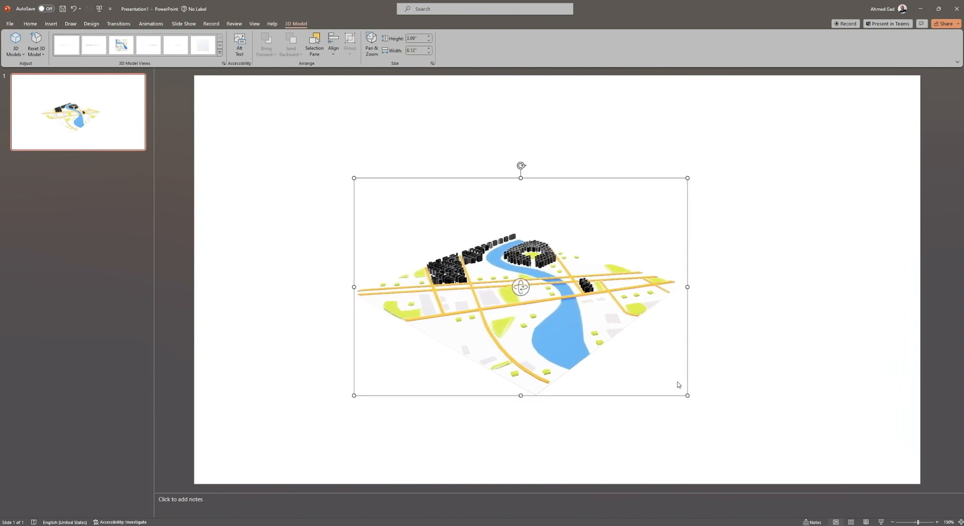
pyautogui.click(730, 374)
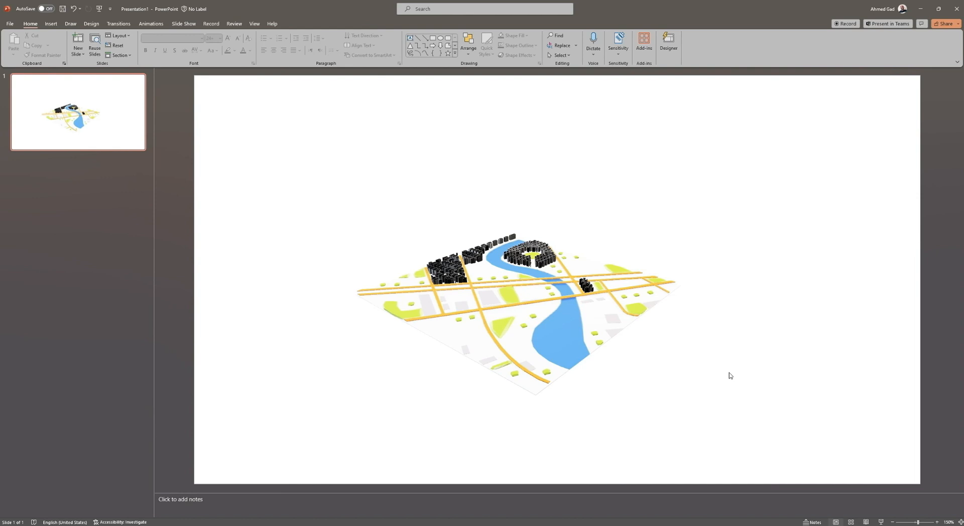
# Step: Enlarge the city model to about 8.25 inches wide on the slide and turn it to a steeper angled view from above
pyautogui.click(516, 302)
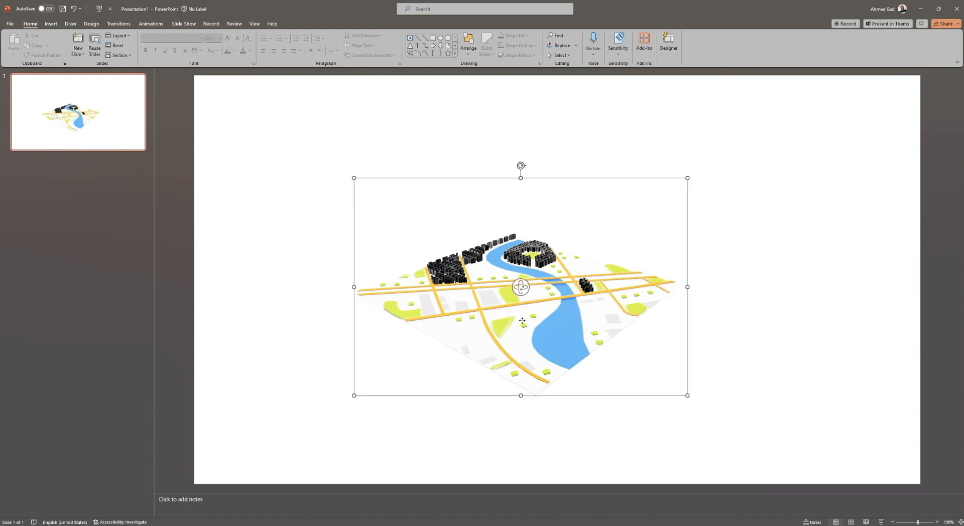
pyautogui.moveTo(517, 287); pyautogui.dragTo(466, 366)
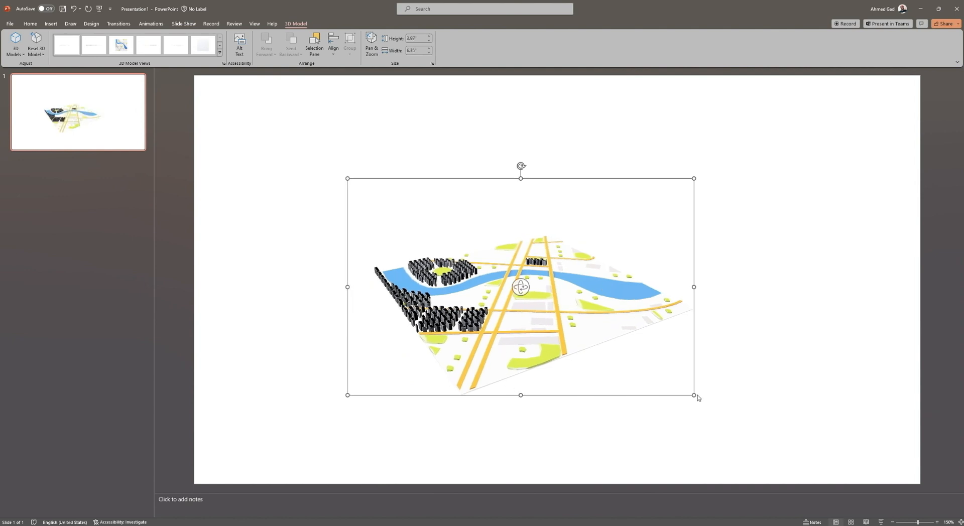
pyautogui.moveTo(696, 396); pyautogui.dragTo(801, 460)
pyautogui.moveTo(527, 359); pyautogui.dragTo(507, 349)
pyautogui.moveTo(553, 280); pyautogui.dragTo(480, 293)
pyautogui.moveTo(541, 331); pyautogui.dragTo(519, 317)
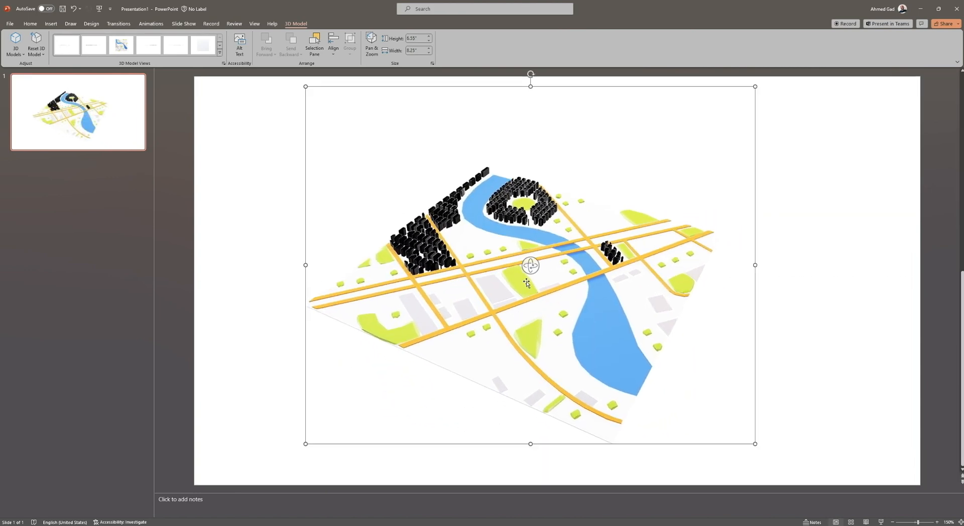
pyautogui.click(781, 319)
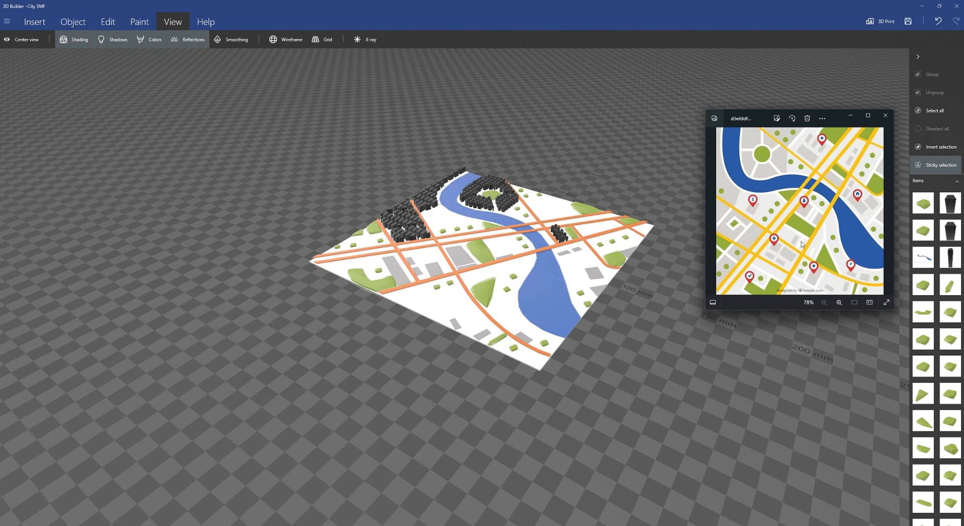
# Step: Hide the reference map image over 3D Builder and search the object library for "mark"
pyautogui.click(850, 116)
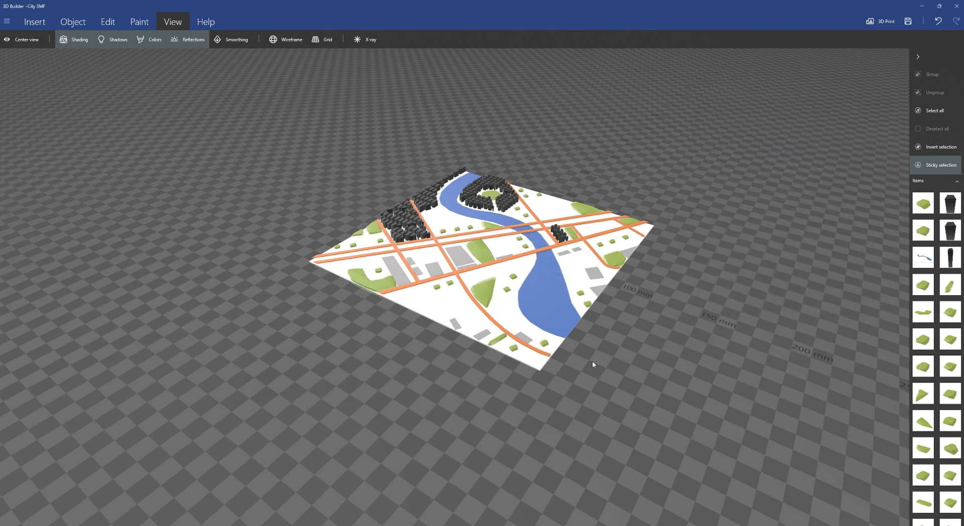
pyautogui.click(33, 18)
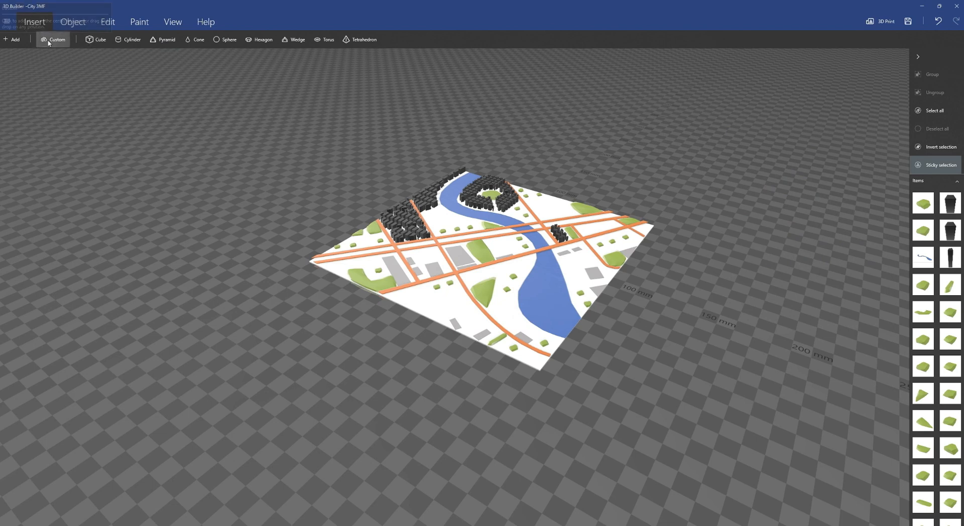
pyautogui.click(12, 39)
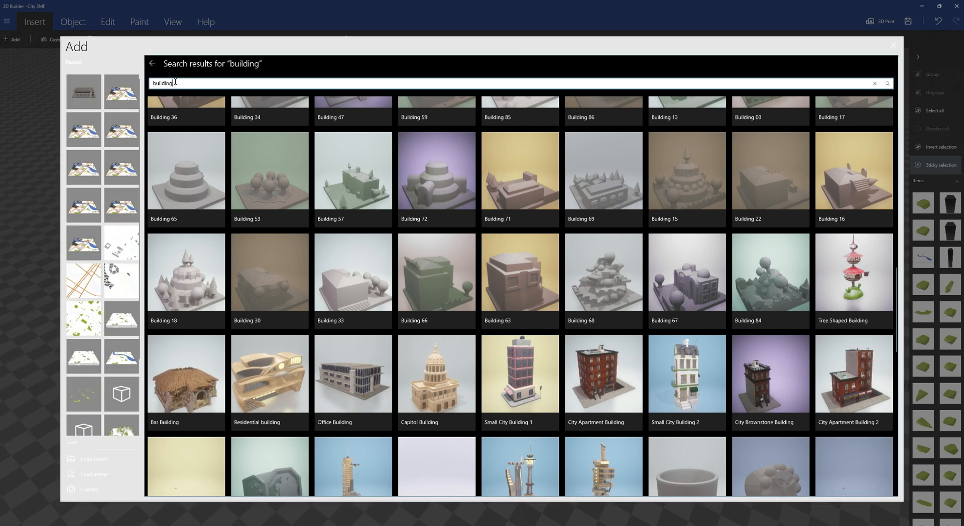
pyautogui.doubleClick(155, 83)
pyautogui.write('mark')
pyautogui.press('Return')
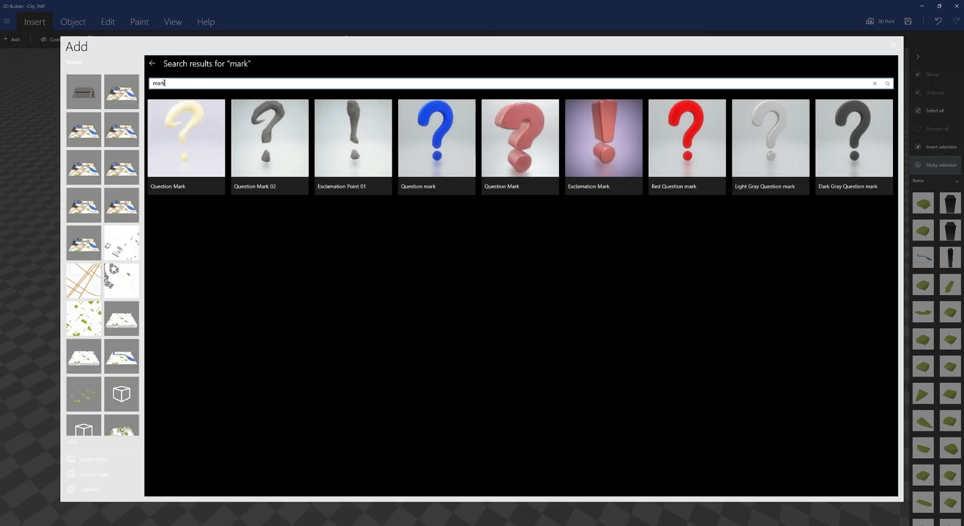
# Step: Search the object library for "building" and add the Office Building model to the city scene
pyautogui.doubleClick(155, 83)
pyautogui.write('building')
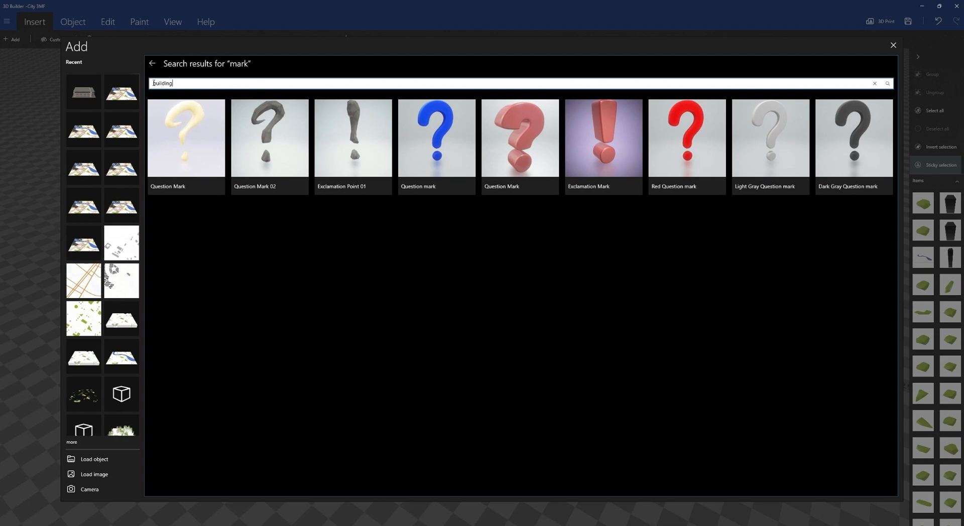
pyautogui.press('Return')
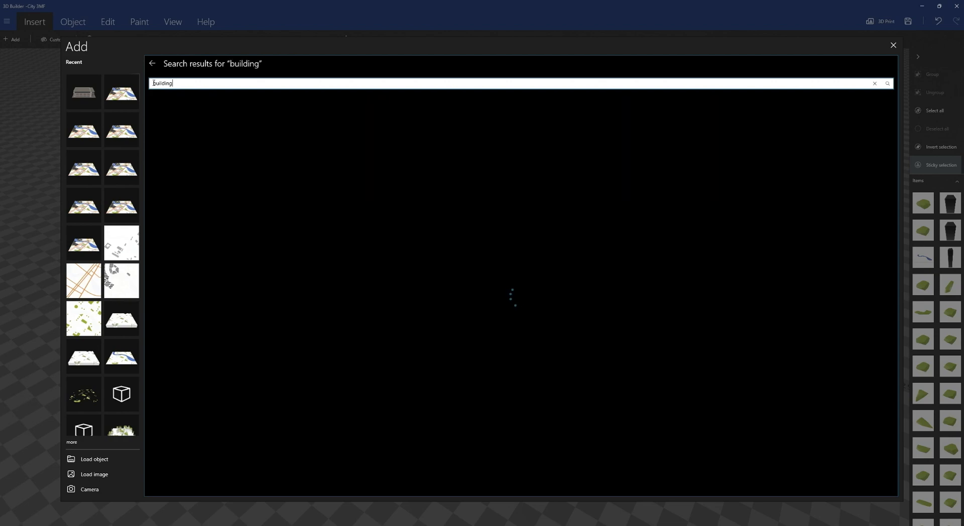
pyautogui.scroll(-10, 447, 282)
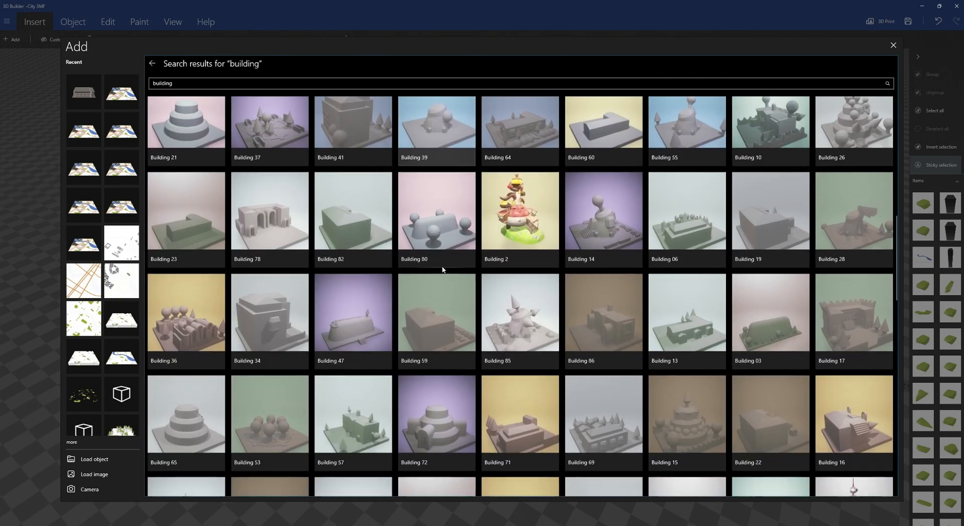
pyautogui.scroll(-5, 443, 269)
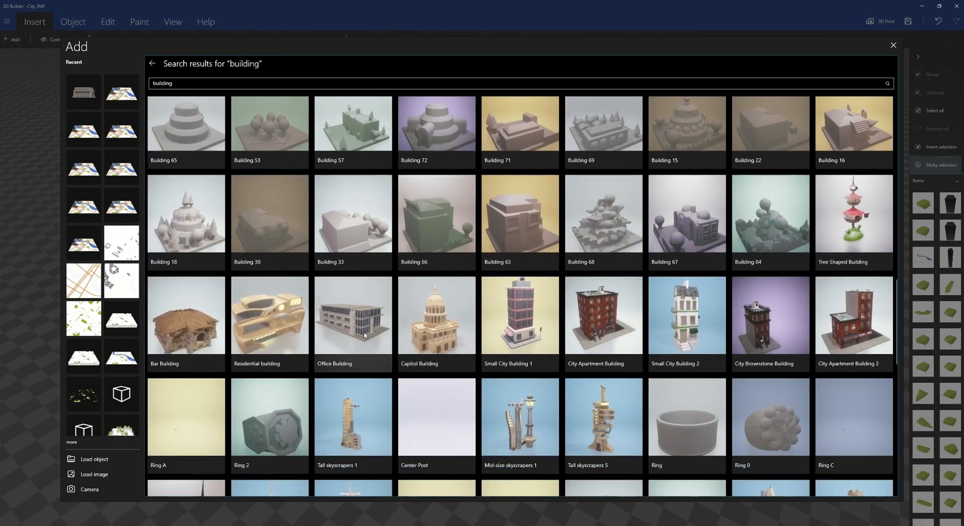
pyautogui.click(356, 330)
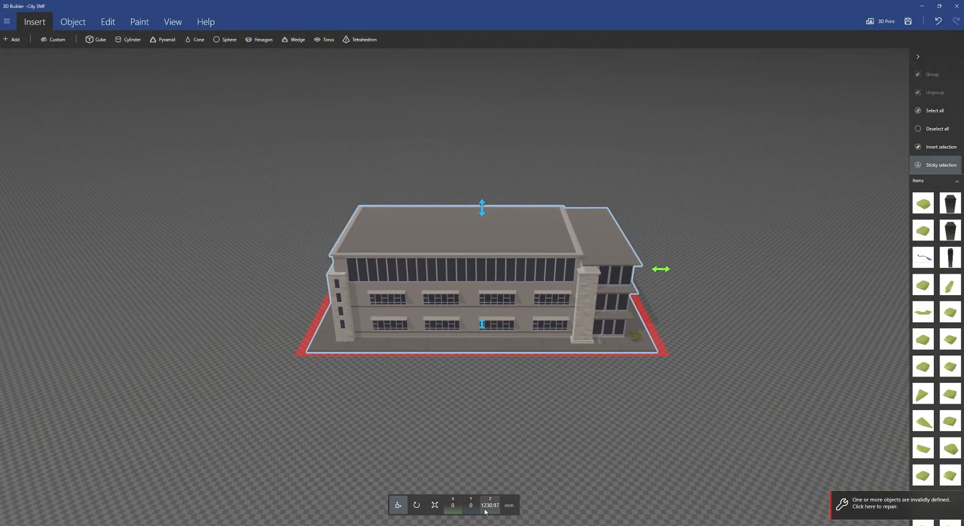
# Step: Scale the office building to 20 mm along X and repair its invalid geometry
pyautogui.click(433, 506)
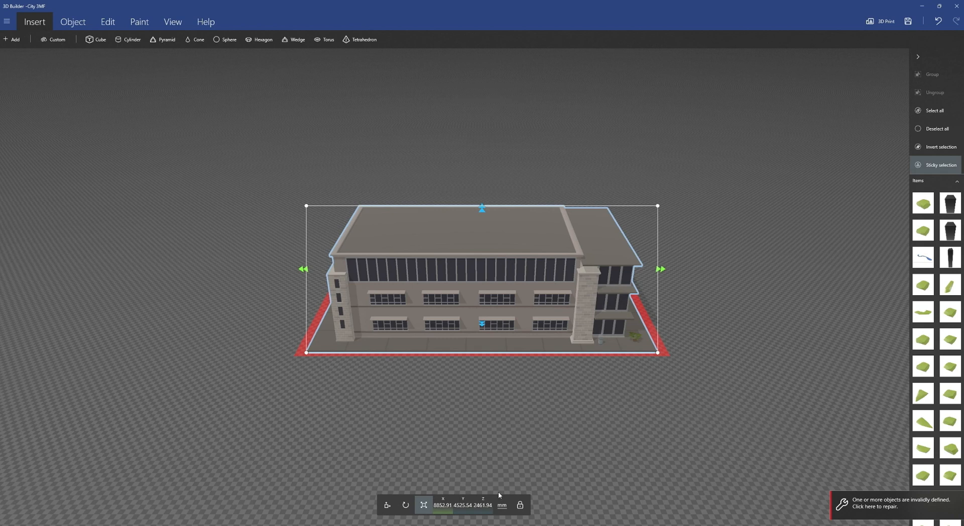
pyautogui.click(442, 506)
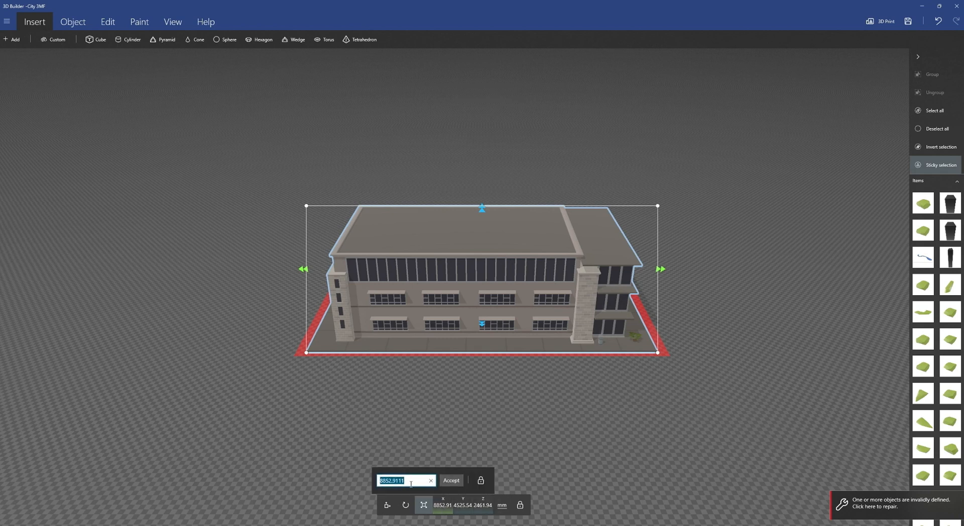
pyautogui.write('20')
pyautogui.press('Return')
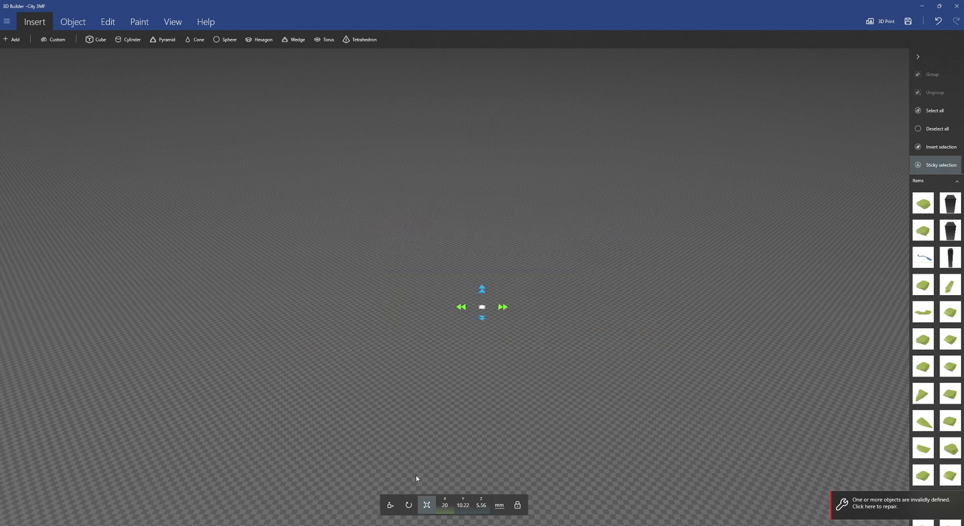
pyautogui.click(173, 23)
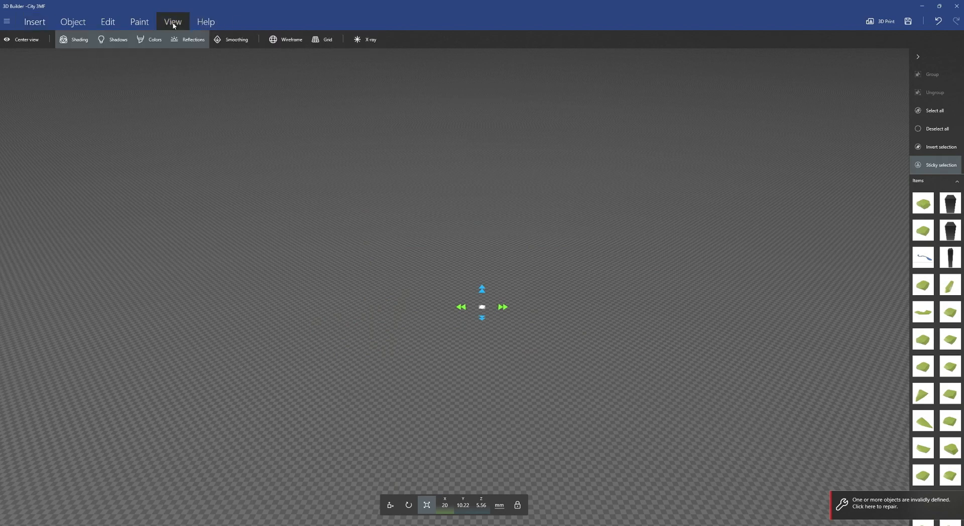
pyautogui.click(27, 40)
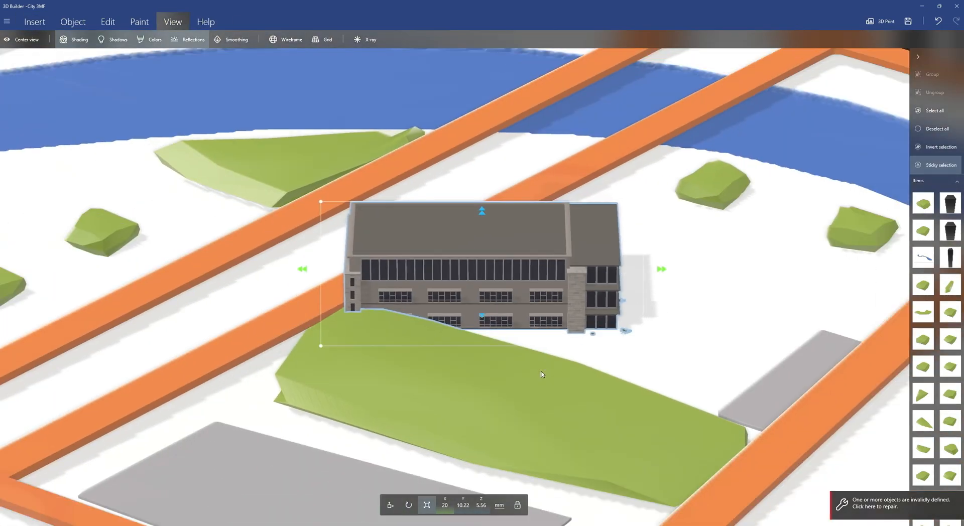
pyautogui.scroll(-10, 540, 374)
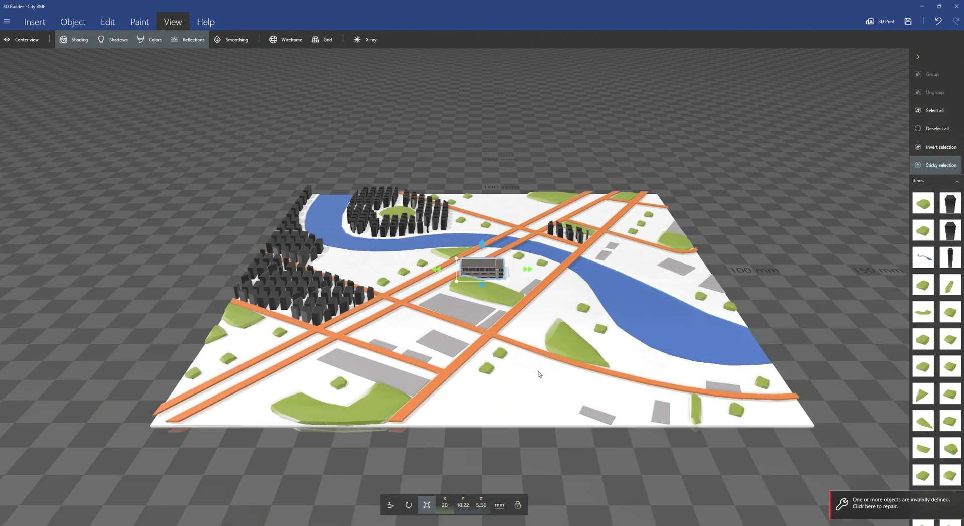
pyautogui.moveTo(665, 451); pyautogui.dragTo(584, 464)
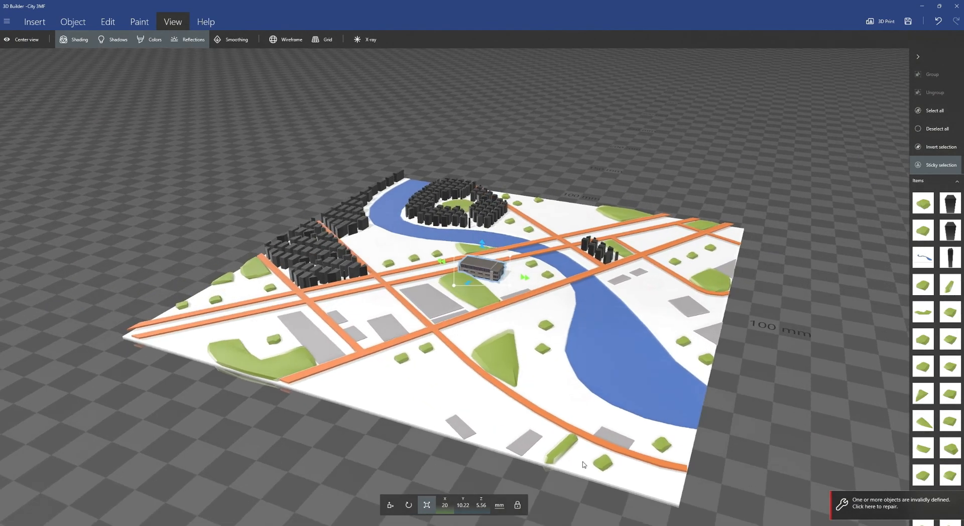
pyautogui.click(864, 504)
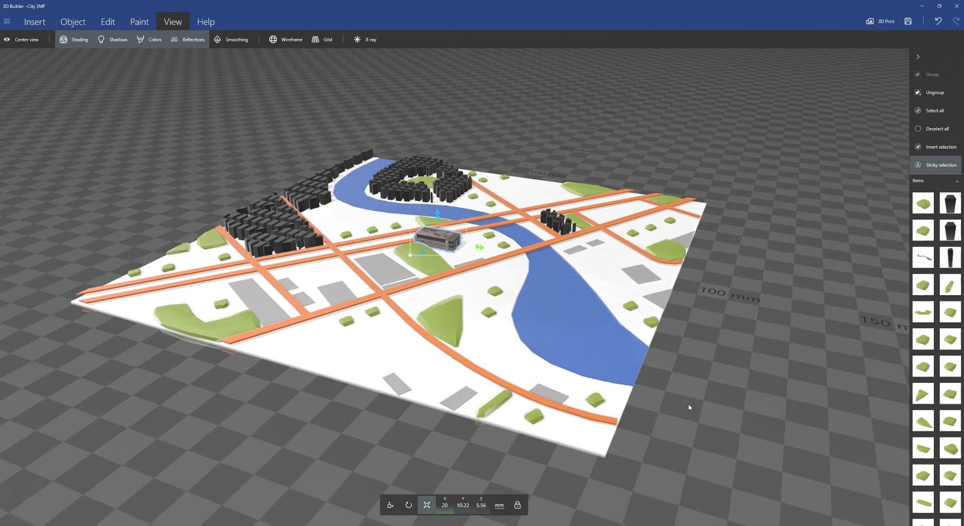
# Step: Move the office building along Y to about -66.84 mm, across the main road, and bring up the reference map
pyautogui.scroll(3, 480, 429)
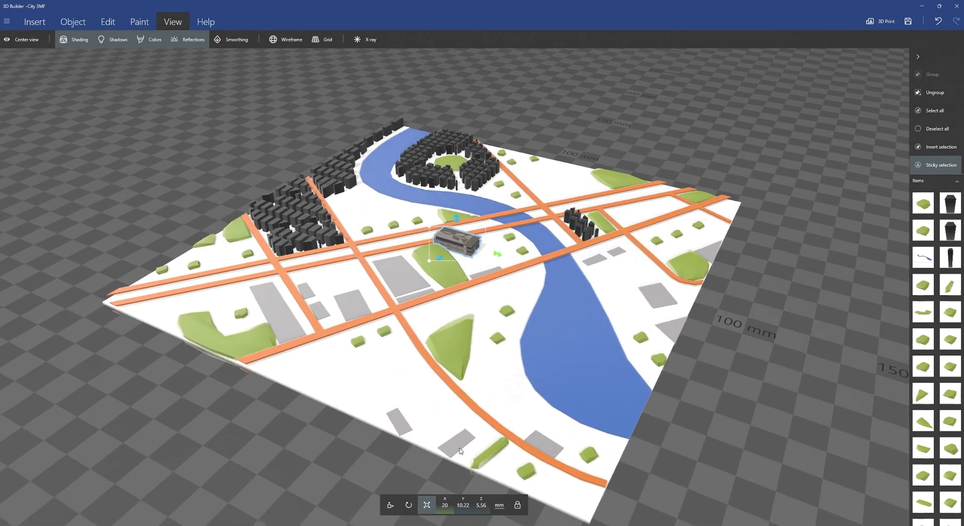
pyautogui.click(390, 506)
pyautogui.moveTo(440, 261); pyautogui.dragTo(332, 371)
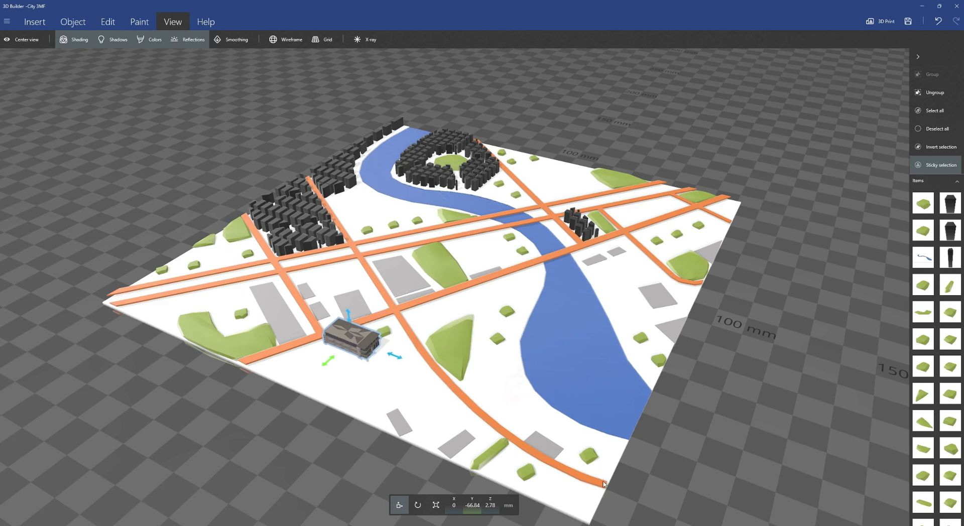
pyautogui.hotkey('alt', 'Tab')
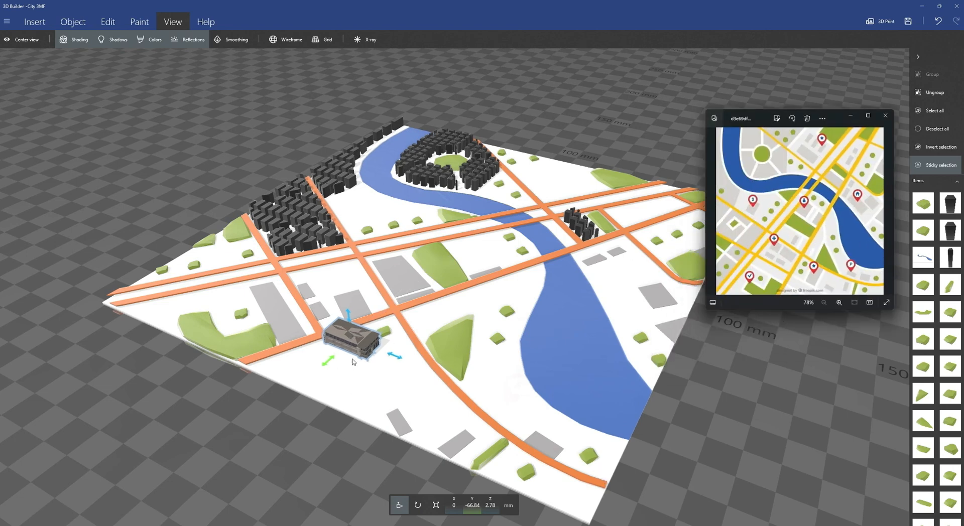
# Step: Rotate the office building to about 59 degrees yaw and move it to about X 12.74 mm, near the curved road
pyautogui.click(418, 504)
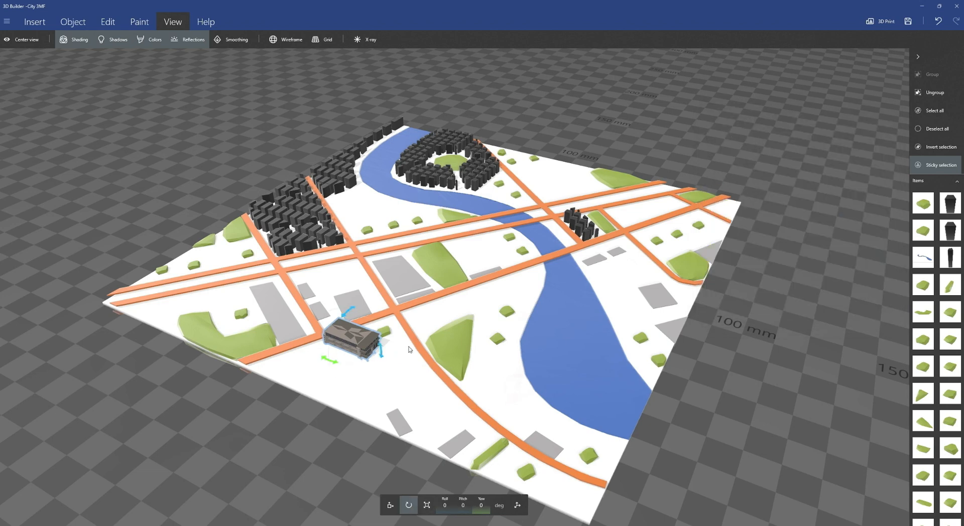
pyautogui.moveTo(331, 362); pyautogui.dragTo(424, 462)
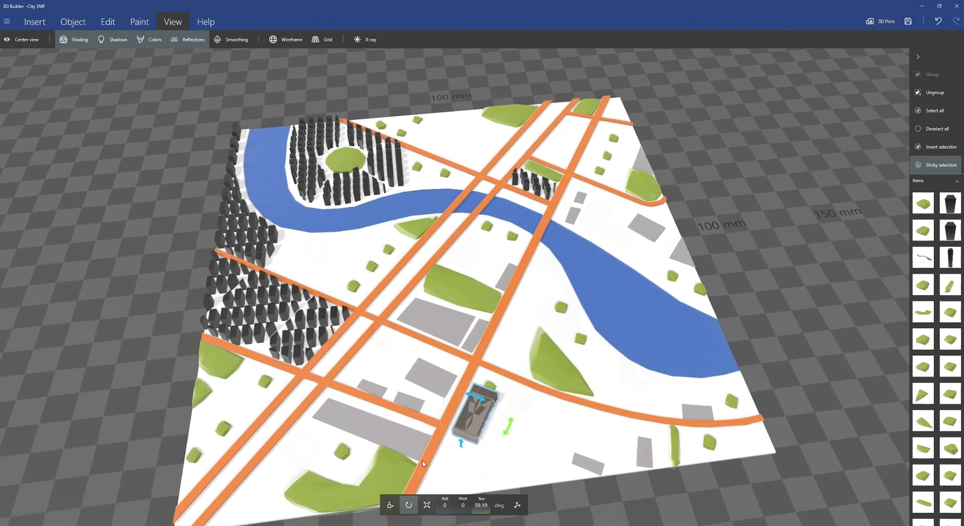
pyautogui.click(390, 505)
pyautogui.moveTo(472, 409); pyautogui.dragTo(514, 410)
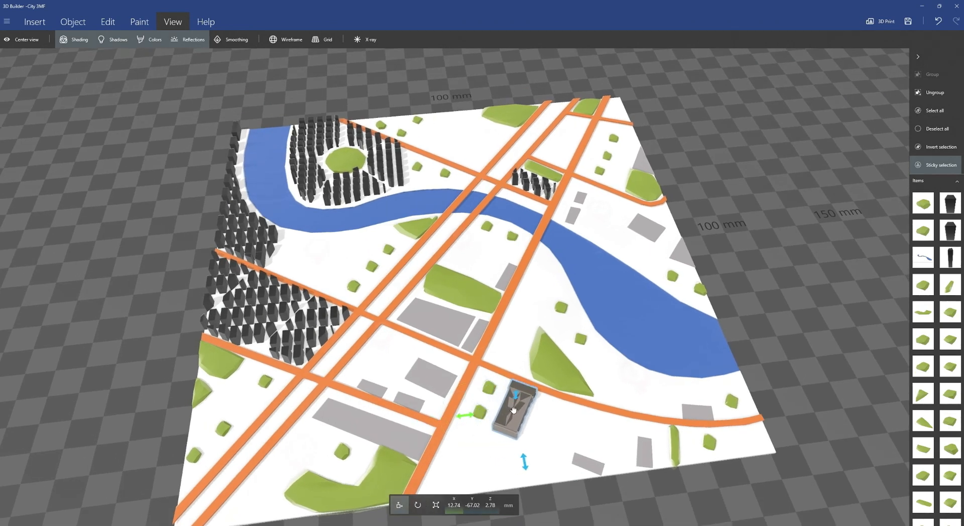
# Step: Compare the building's spot with the reference map and shift the office building along X to about 10.93 mm
pyautogui.moveTo(797, 426); pyautogui.dragTo(656, 516)
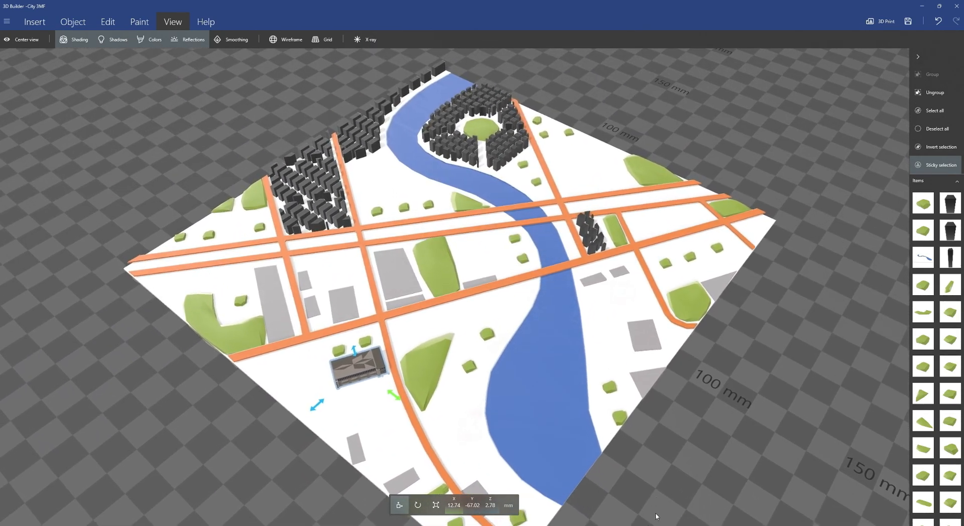
pyautogui.hotkey('alt', 'Tab')
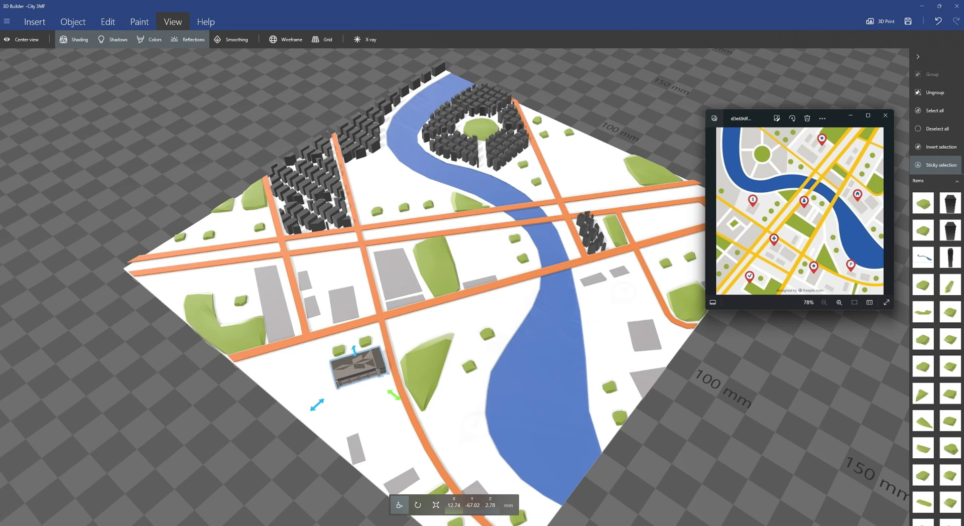
pyautogui.hotkey('alt', 'Tab')
pyautogui.moveTo(310, 458); pyautogui.dragTo(498, 426)
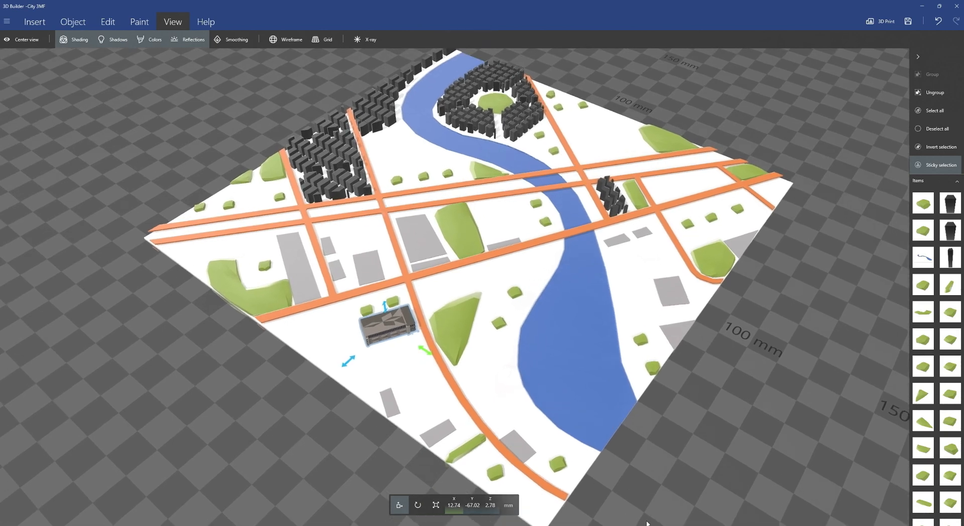
pyautogui.hotkey('alt', 'Tab')
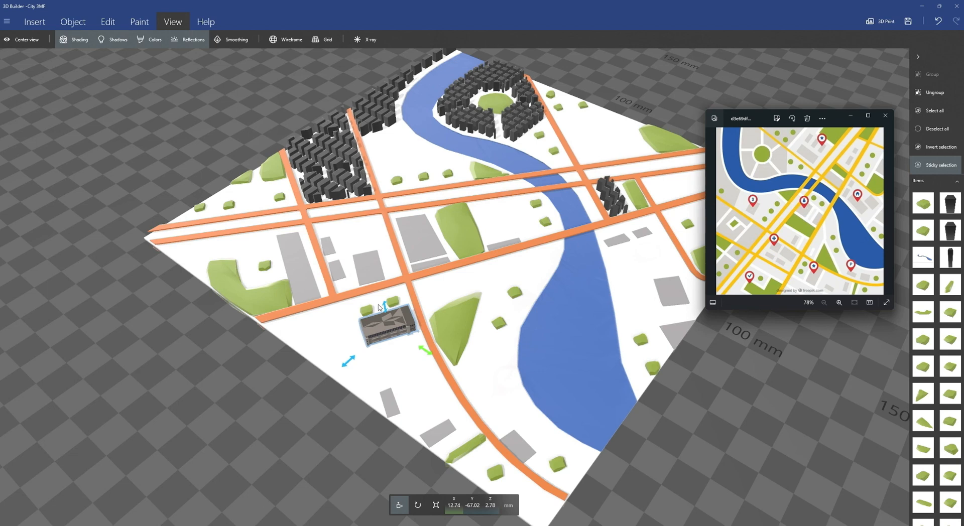
pyautogui.click(276, 404)
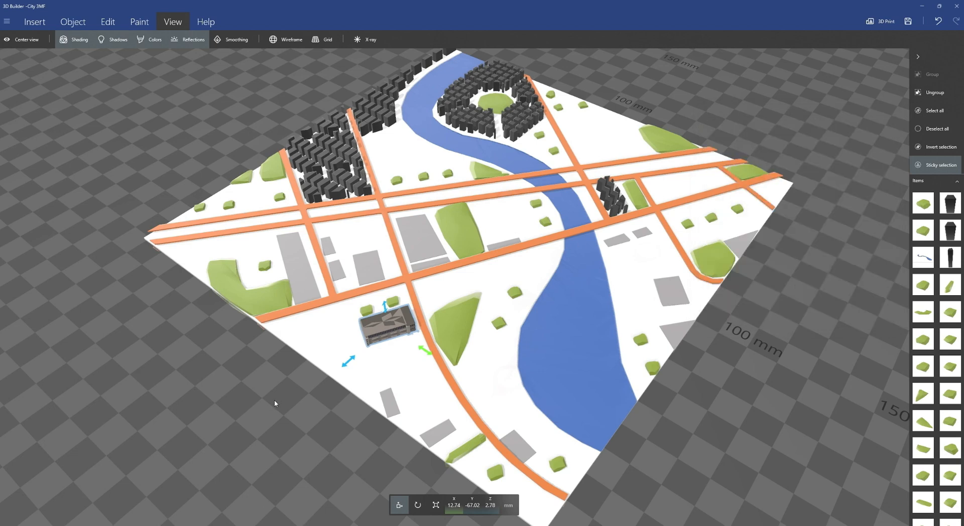
pyautogui.click(296, 397)
pyautogui.click(364, 339)
pyautogui.moveTo(422, 351); pyautogui.dragTo(424, 349)
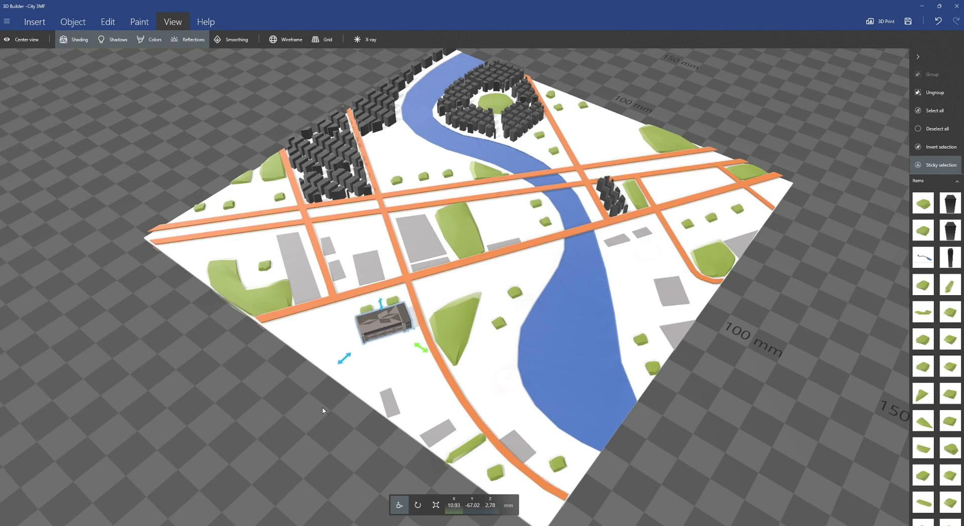
# Step: Shift the office building beside the curved road along Y to about -66.24 mm
pyautogui.moveTo(324, 411)
pyautogui.mouseDown()
pyautogui.moveTo(445, 417)
pyautogui.moveTo(505, 444)
pyautogui.moveTo(315, 422)
pyautogui.mouseUp()
pyautogui.click(35, 21)
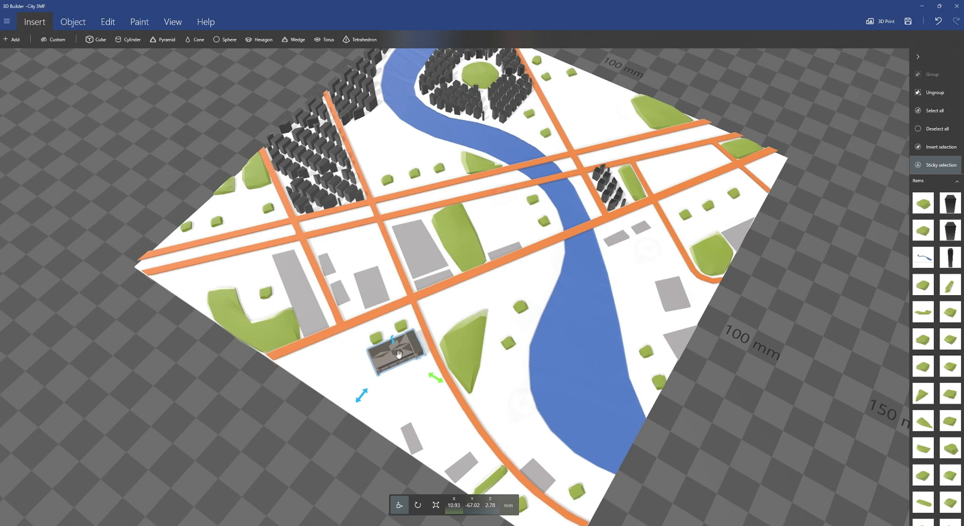
pyautogui.moveTo(361, 397)
pyautogui.mouseDown()
pyautogui.moveTo(380, 378)
pyautogui.moveTo(364, 393)
pyautogui.mouseUp()
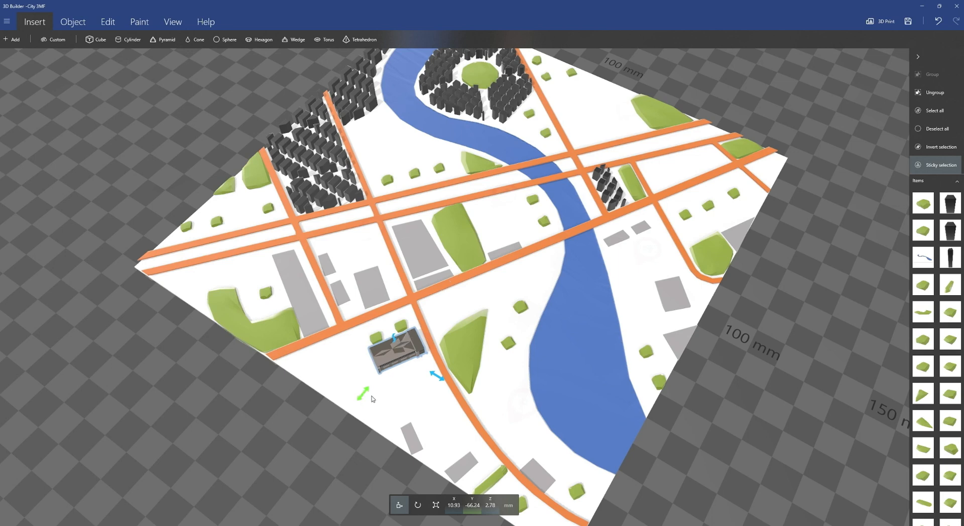
# Step: Insert another Office Building from the library's building results and scale it to 20 mm along X
pyautogui.click(12, 39)
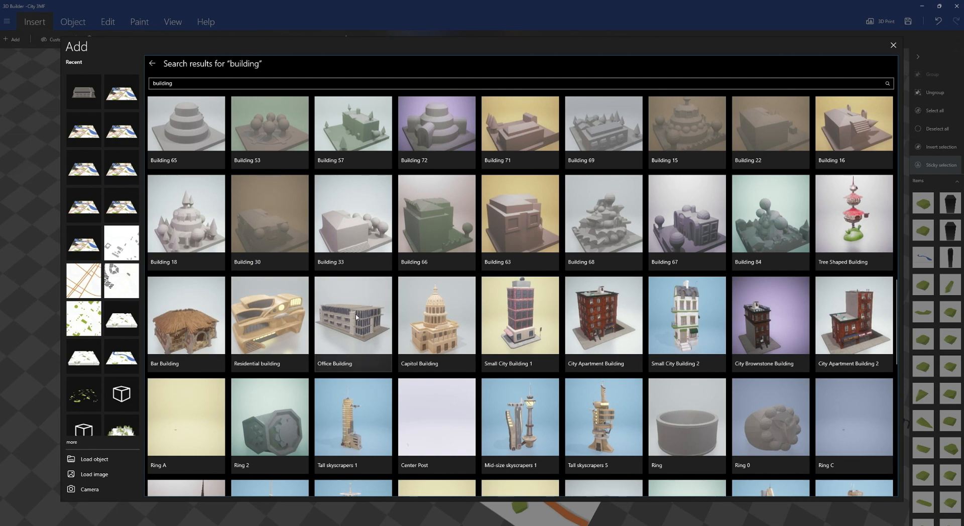
pyautogui.click(357, 318)
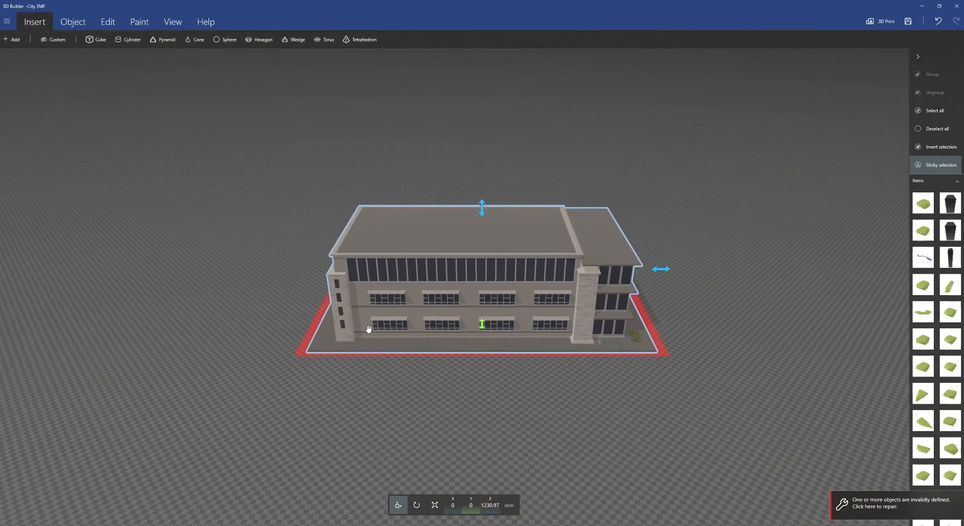
pyautogui.click(436, 505)
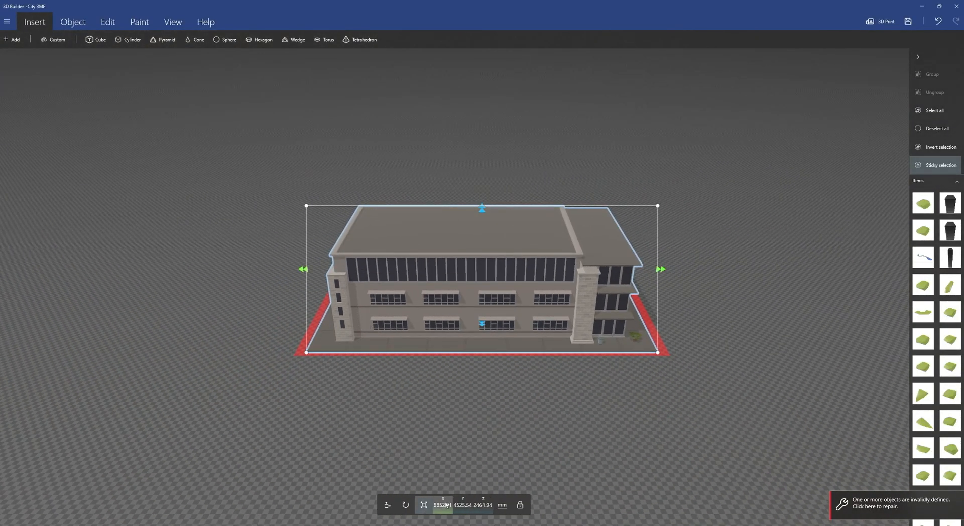
pyautogui.click(447, 506)
pyautogui.write('20')
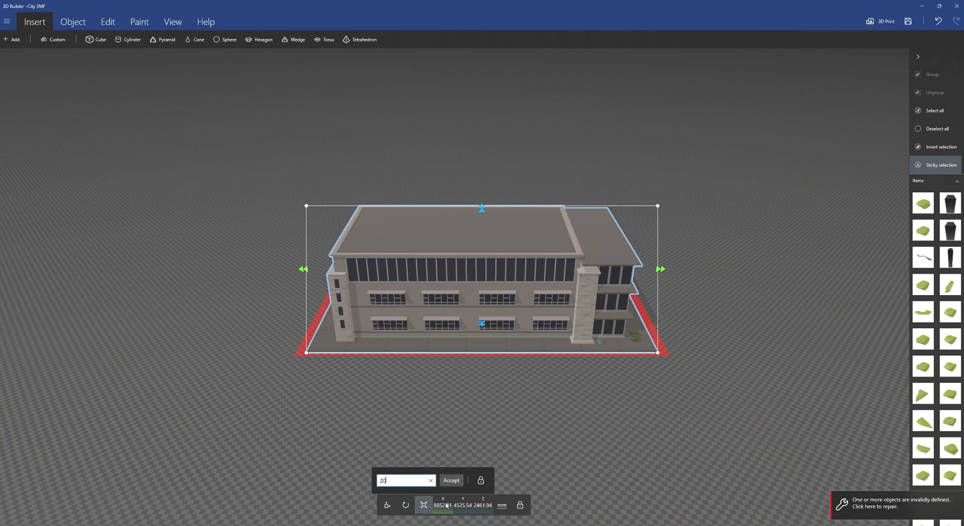
pyautogui.press('Return')
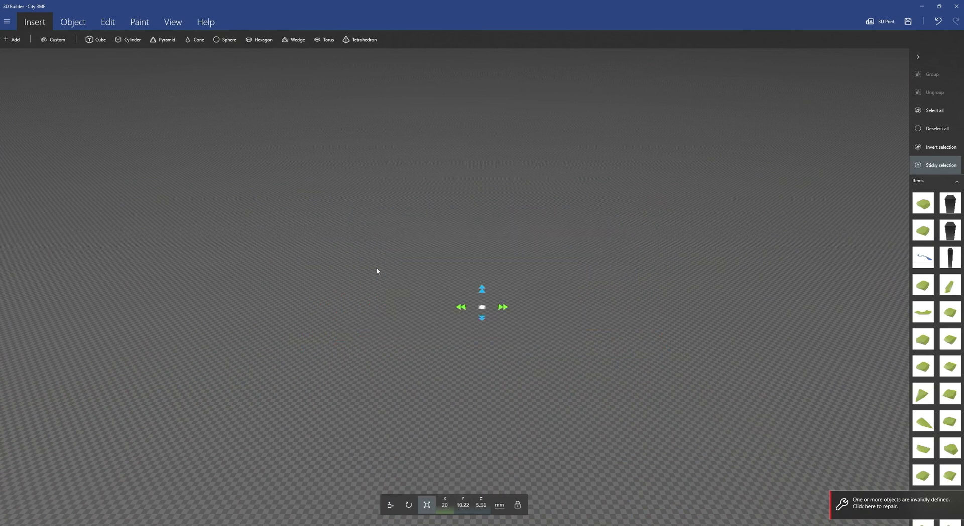
# Step: Consult the reference map beside the city and rotate the new office building to about 54 degrees yaw
pyautogui.click(206, 22)
pyautogui.click(173, 22)
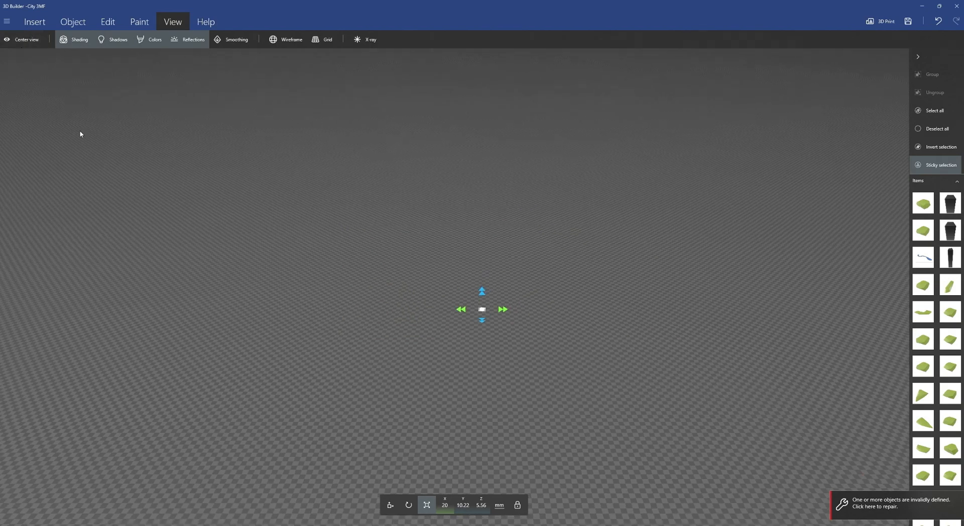
pyautogui.scroll(-8, 450, 436)
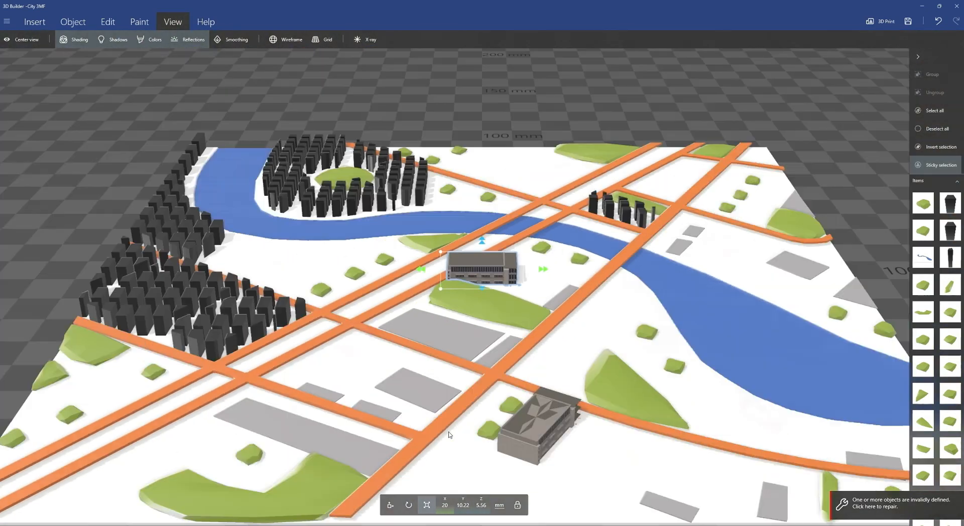
pyautogui.scroll(-5, 450, 436)
pyautogui.moveTo(450, 436); pyautogui.dragTo(350, 469)
pyautogui.hotkey('alt', 'Tab')
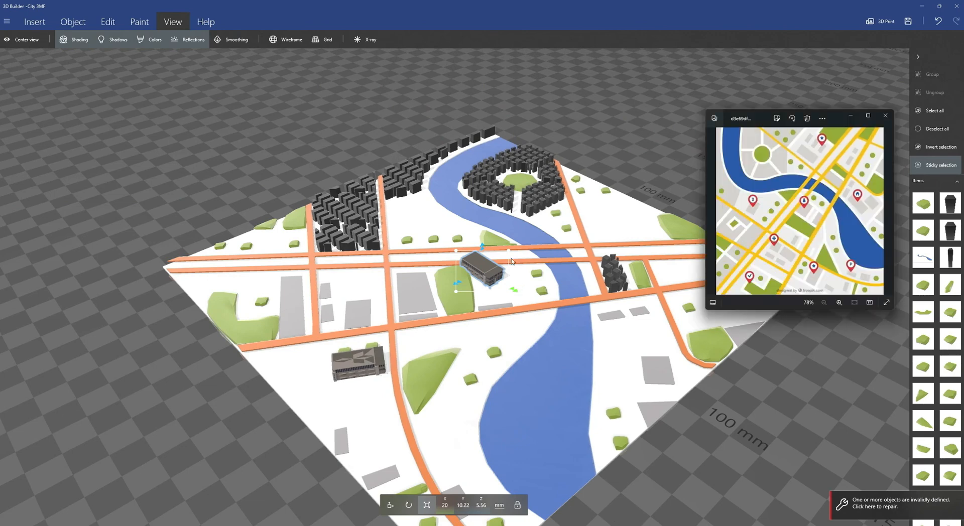
pyautogui.click(407, 504)
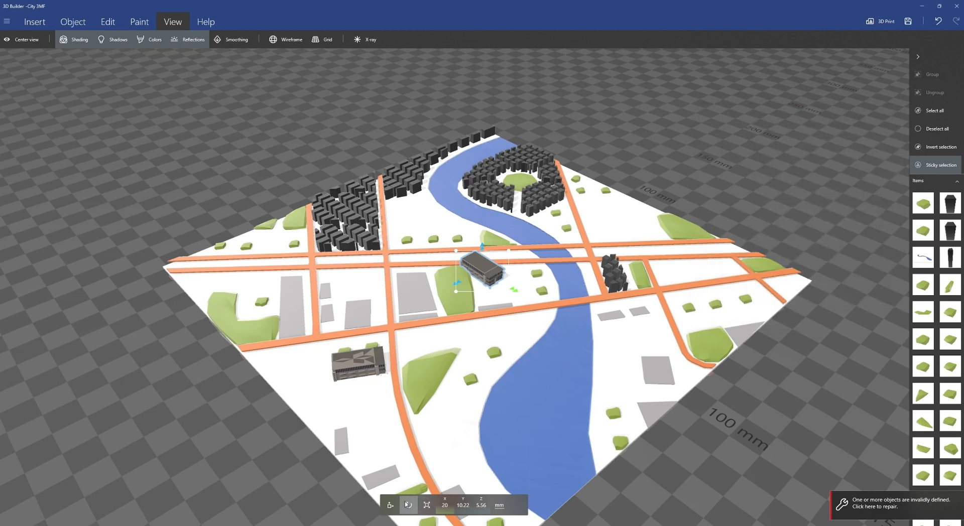
pyautogui.click(407, 505)
pyautogui.moveTo(457, 286); pyautogui.dragTo(533, 296)
# Step: Move the new office building to about X 6.09 mm, Y 2.65 mm, between the elongated park and the river
pyautogui.click(390, 505)
pyautogui.moveTo(458, 347); pyautogui.dragTo(497, 454)
pyautogui.moveTo(486, 279); pyautogui.dragTo(491, 273)
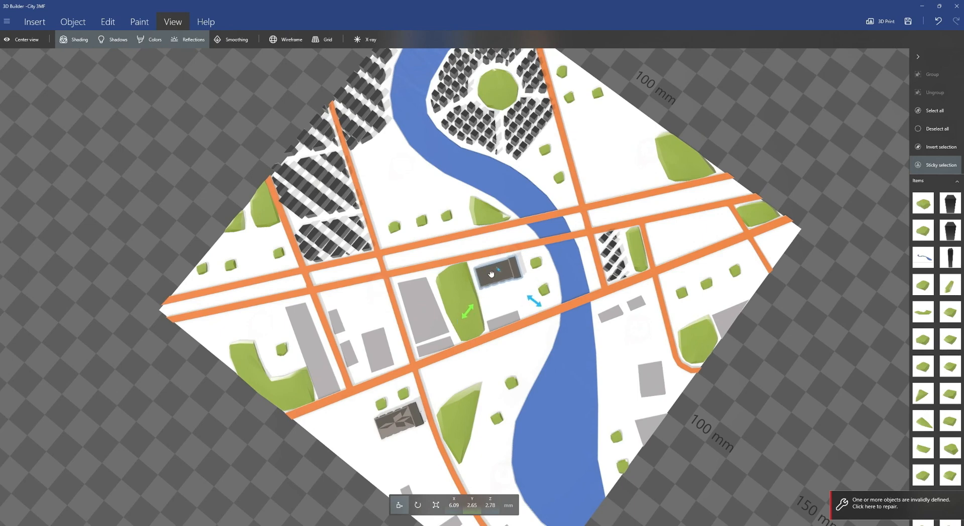
# Step: Try yaw angles of 45, 43, 47 and 48 degrees to align the new office building with the road
pyautogui.click(418, 505)
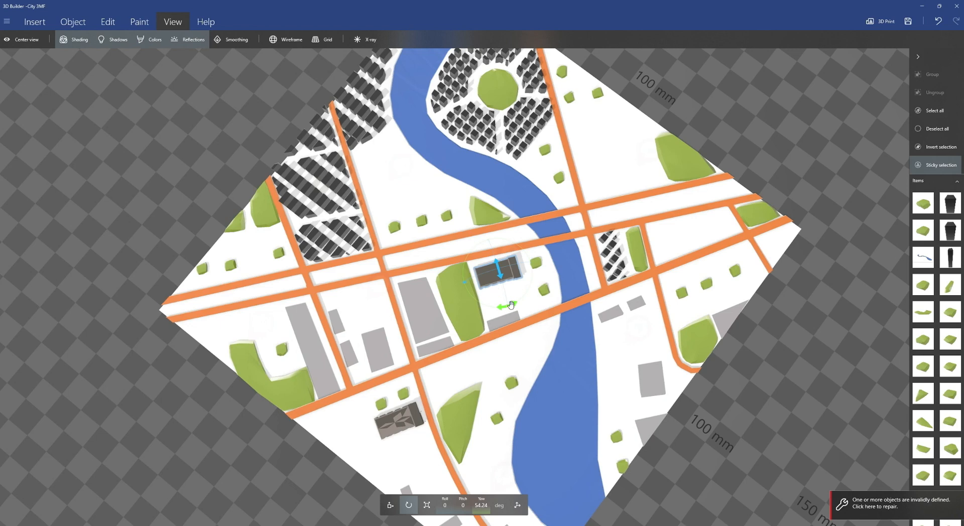
pyautogui.moveTo(511, 305); pyautogui.dragTo(509, 305)
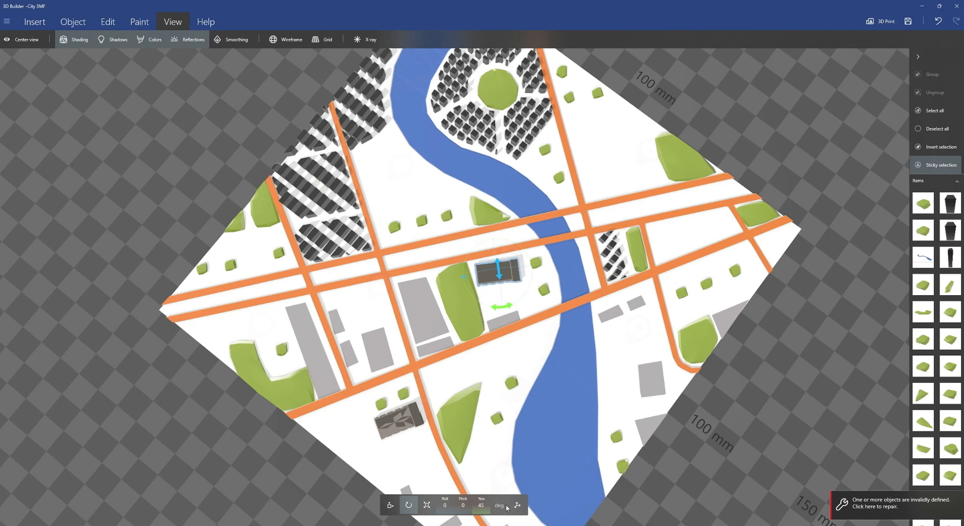
pyautogui.click(482, 507)
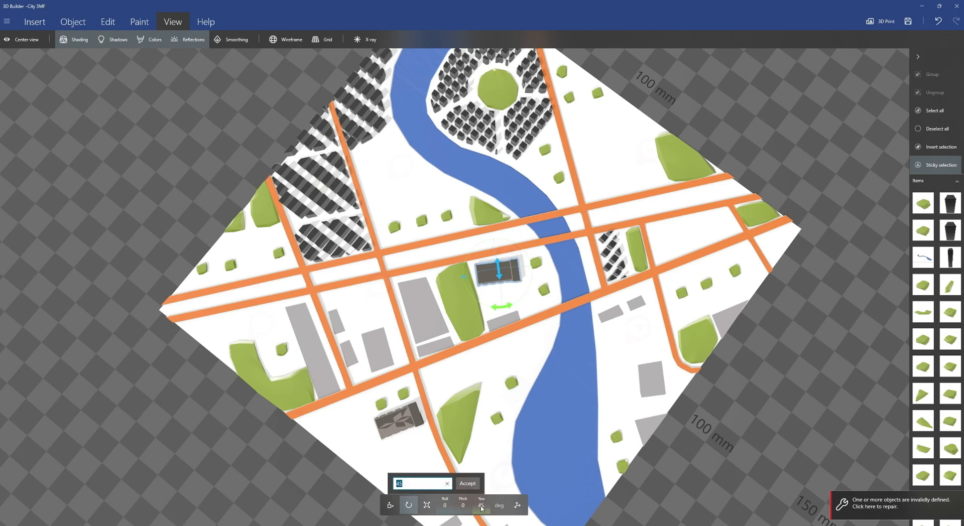
pyautogui.write('43')
pyautogui.press('Return')
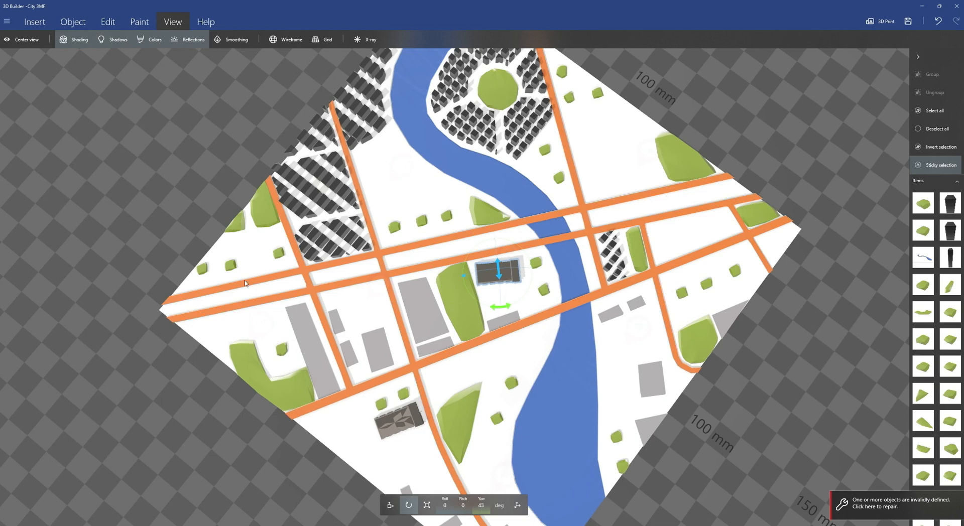
pyautogui.click(483, 507)
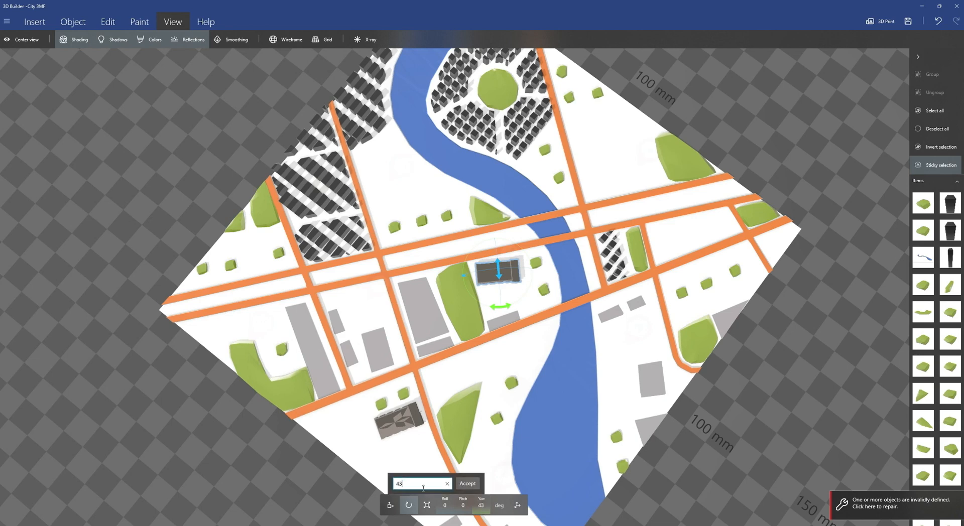
pyautogui.click(458, 485)
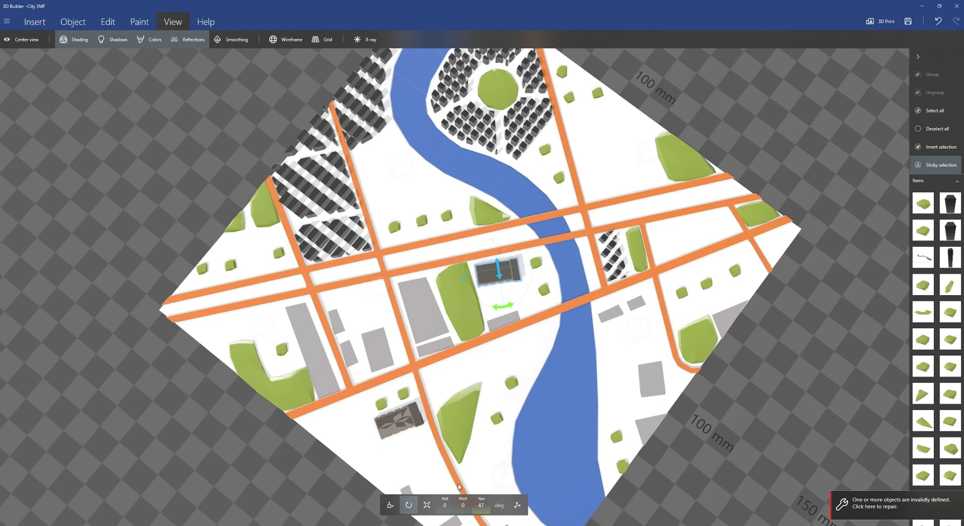
pyautogui.click(482, 505)
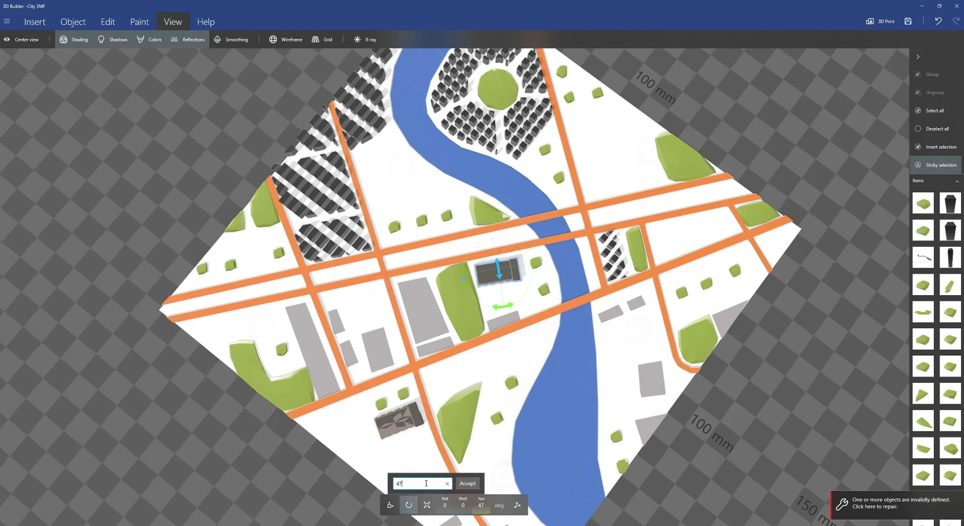
pyautogui.press('Return')
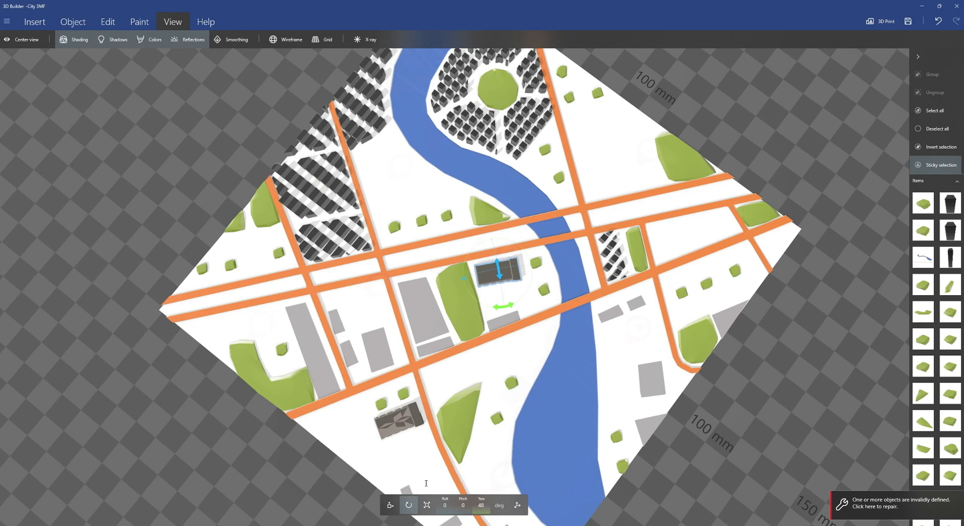
# Step: Set the new office building's yaw to 50 degrees and repair its invalid geometry
pyautogui.click(476, 506)
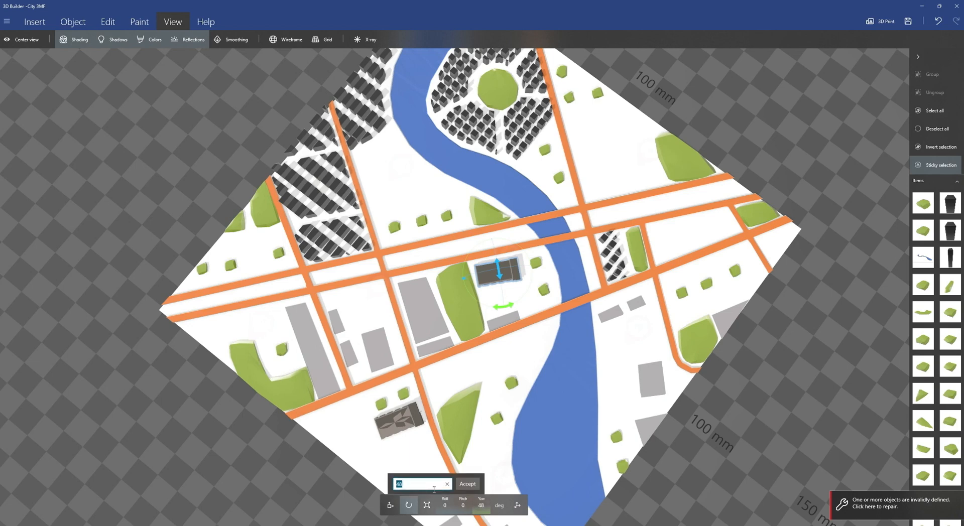
pyautogui.write('50')
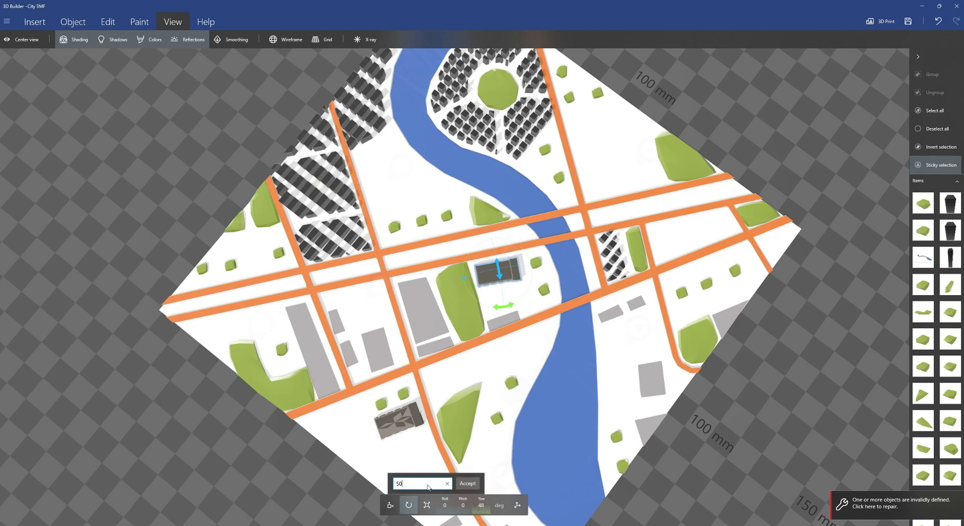
pyautogui.press('Return')
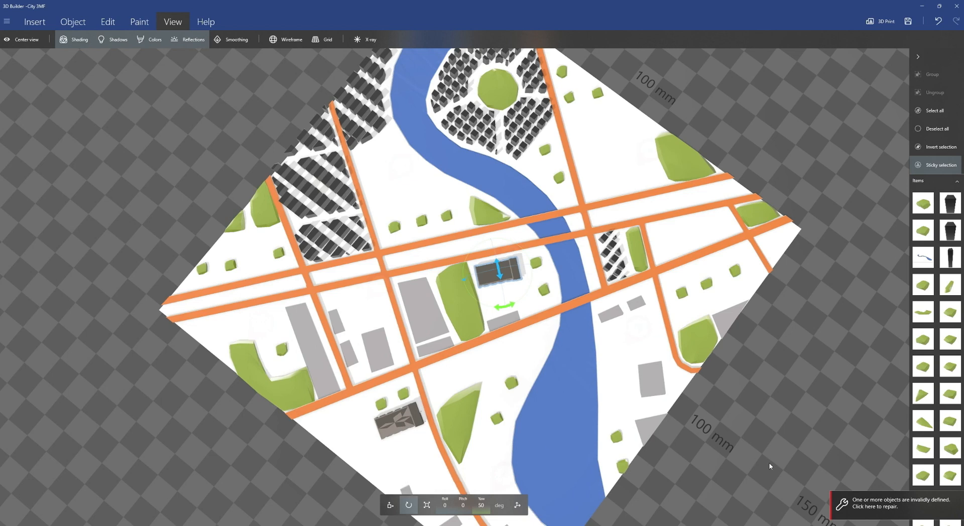
pyautogui.click(868, 505)
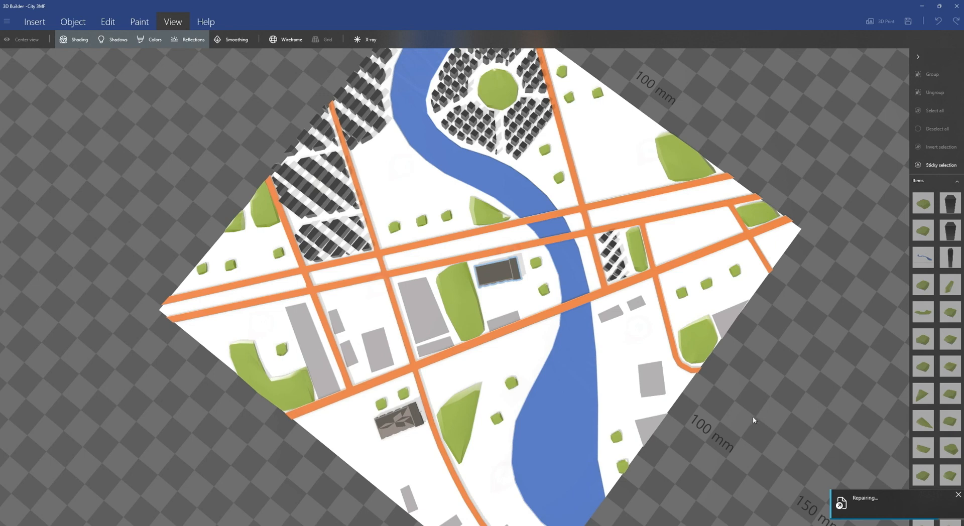
# Step: Check the reference map and move the new office building to about X 5.12 mm, Y 3.88 mm, closer to the road
pyautogui.hotkey('alt', 'Tab')
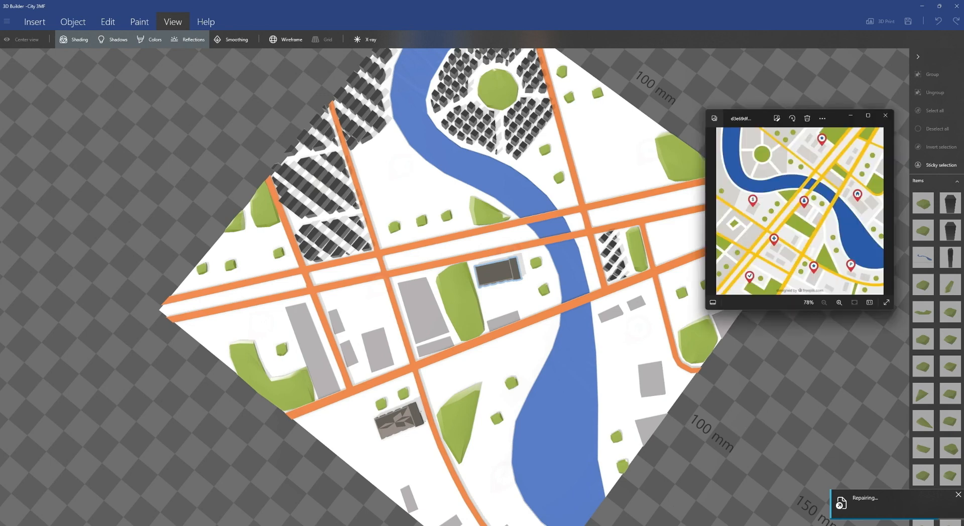
pyautogui.click(521, 525)
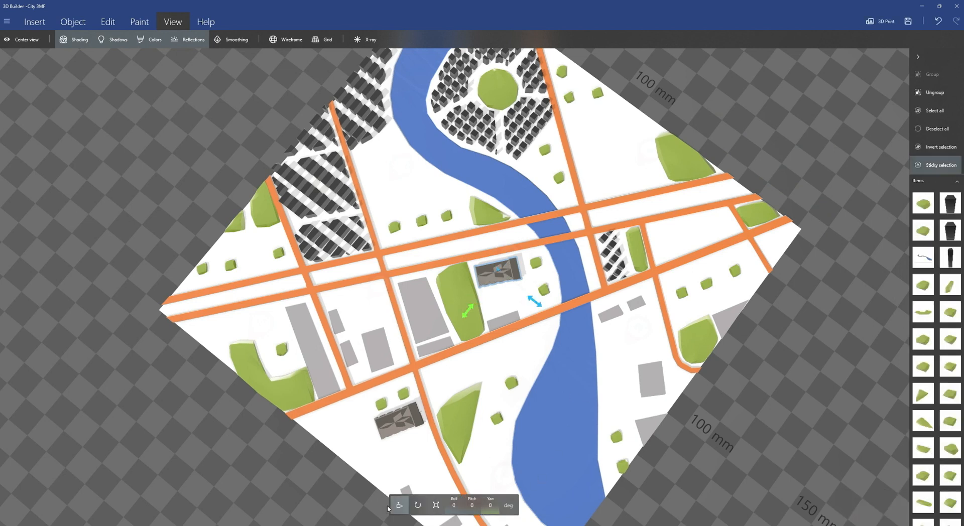
pyautogui.click(400, 506)
pyautogui.moveTo(490, 278); pyautogui.dragTo(491, 274)
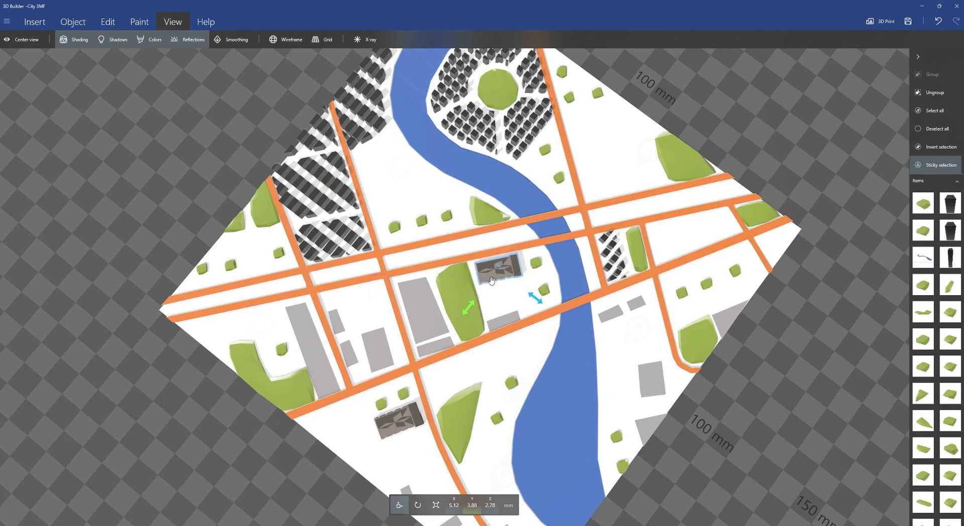
# Step: Select only the office building beside the curved road and raise it along Z to about 3.24 mm
pyautogui.moveTo(769, 447); pyautogui.dragTo(721, 416)
pyautogui.moveTo(600, 329); pyautogui.dragTo(658, 407)
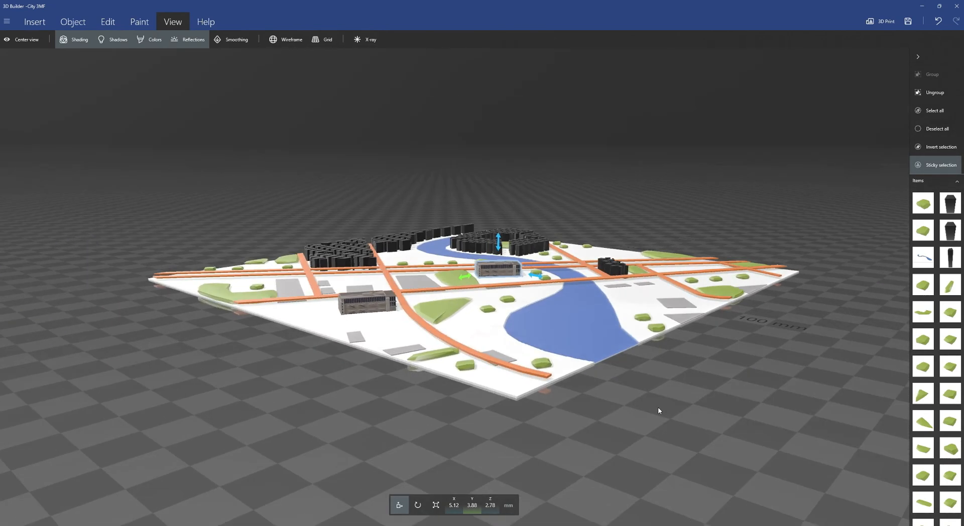
pyautogui.click(370, 304)
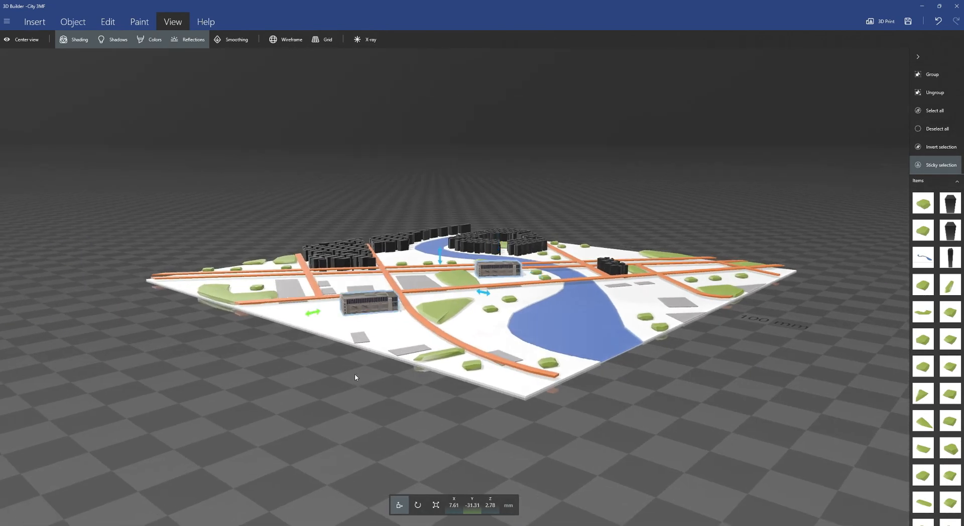
pyautogui.scroll(3, 354, 372)
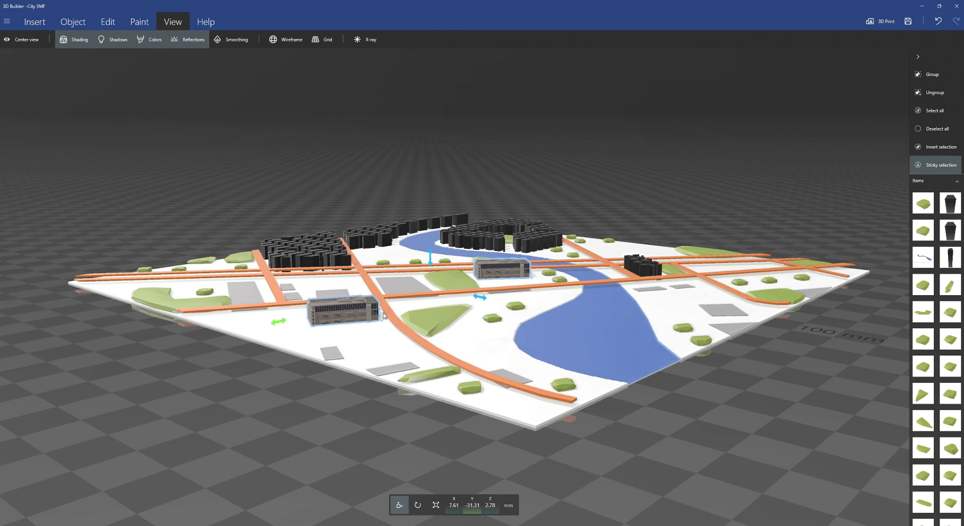
pyautogui.moveTo(342, 388); pyautogui.dragTo(426, 399)
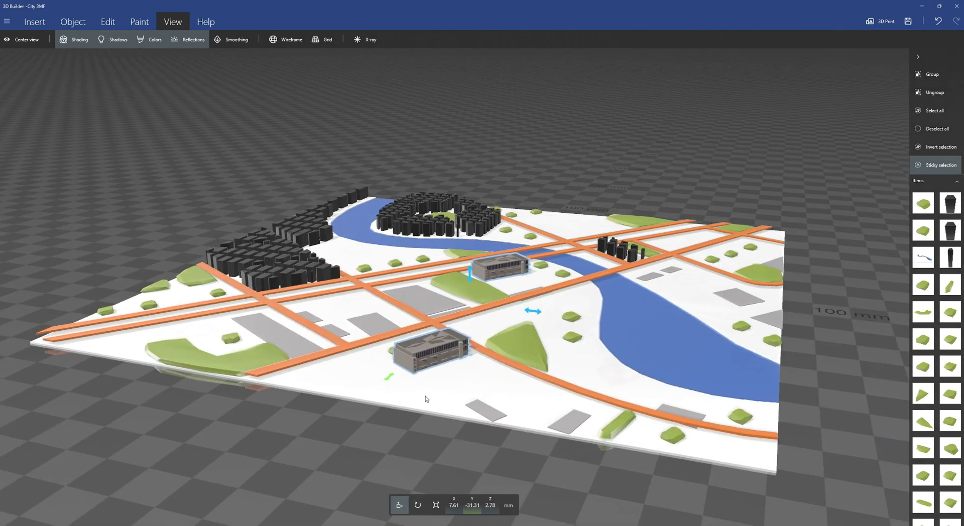
pyautogui.click(509, 266)
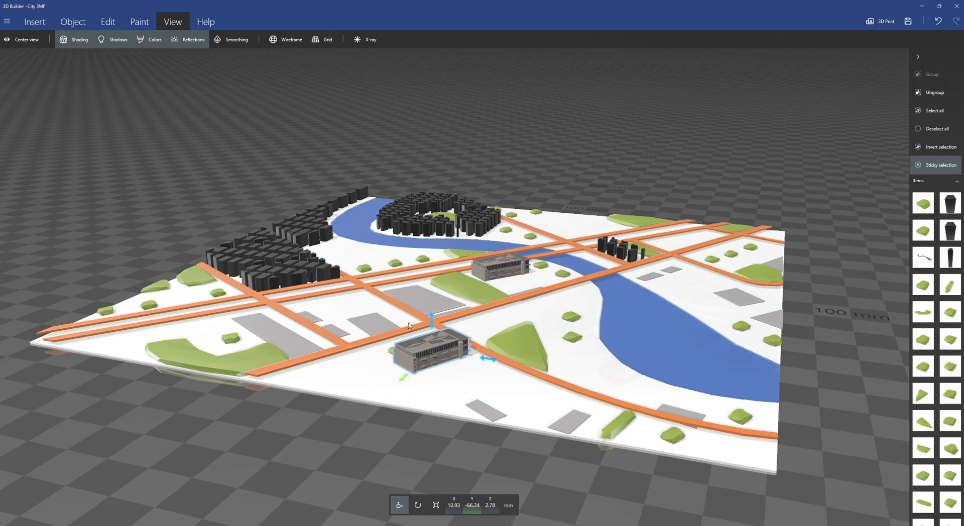
pyautogui.moveTo(432, 319); pyautogui.dragTo(431, 311)
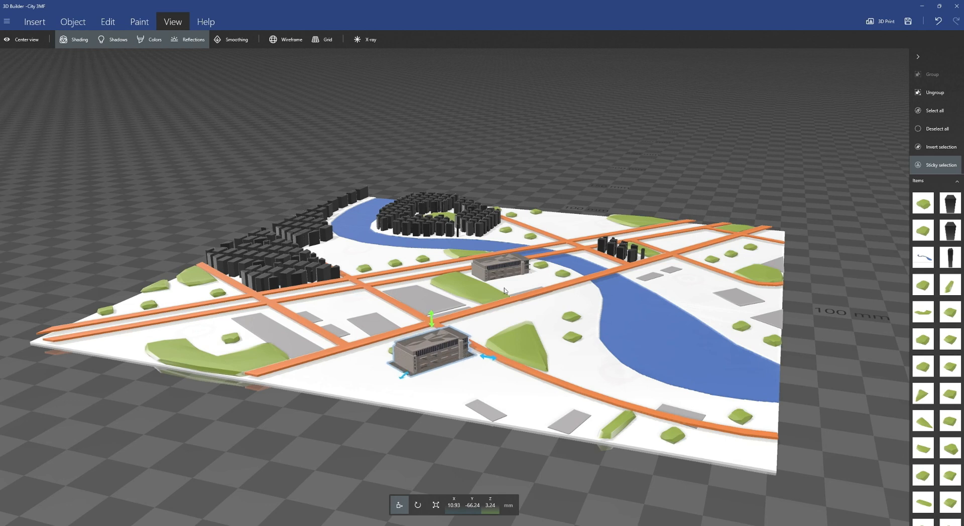
# Step: Switch the selection from the office building beside the curved road to the one near the river
pyautogui.click(509, 274)
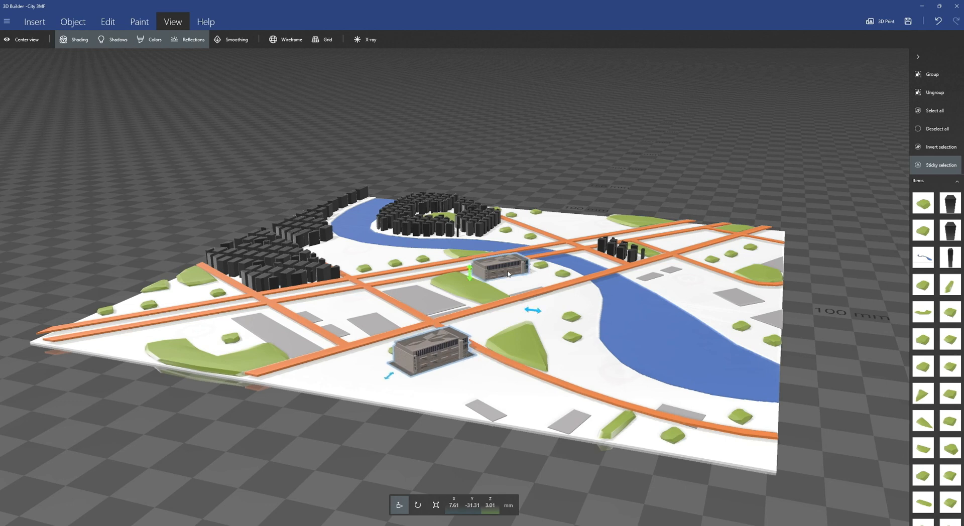
pyautogui.click(446, 336)
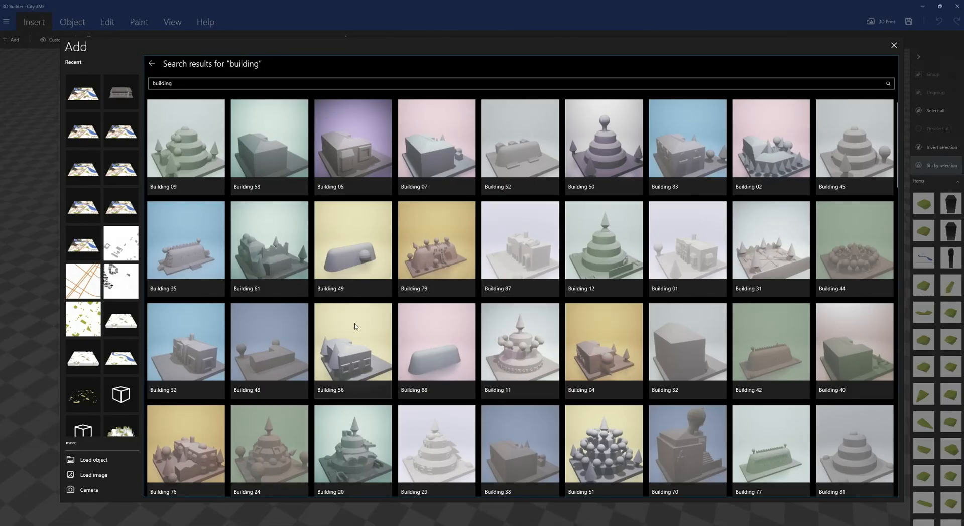
# Step: Browse the library's building models and add Building 25 to the city scene
pyautogui.scroll(-1, 309, 304)
pyautogui.scroll(-1, 309, 304)
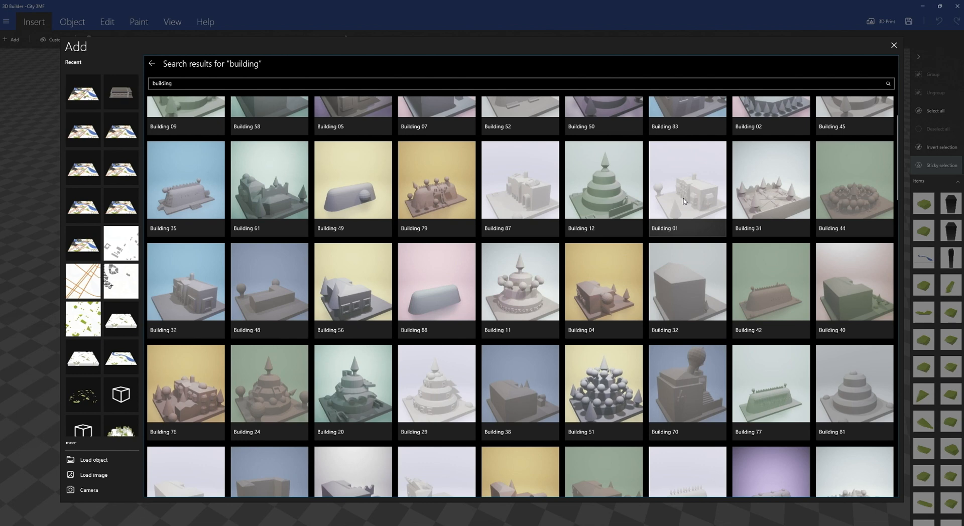
pyautogui.scroll(-5, 547, 231)
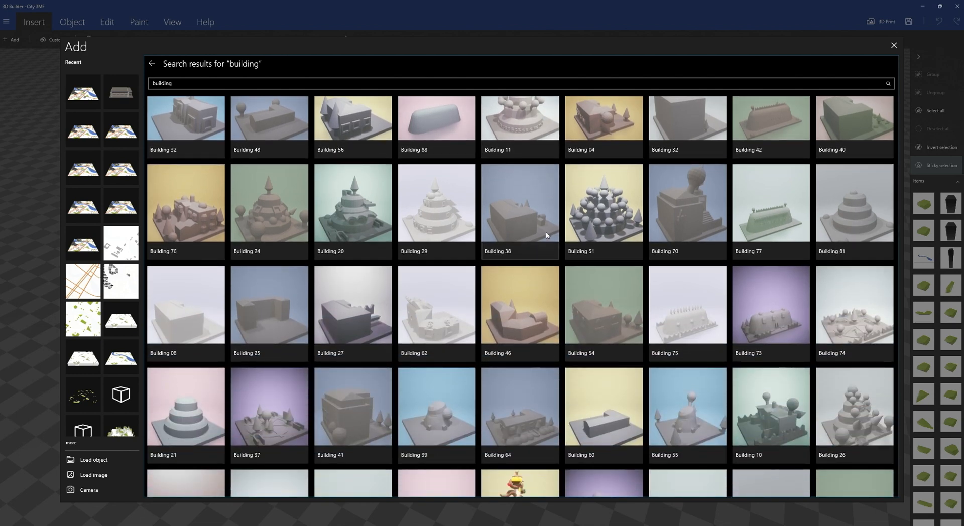
pyautogui.click(257, 329)
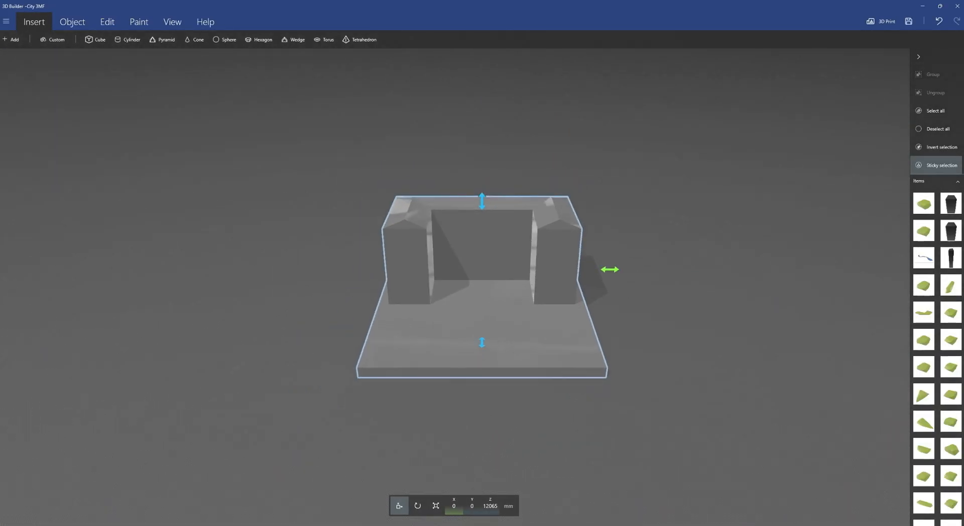
# Step: Scale the newly added building proportionally to 20 mm along X
pyautogui.click(436, 506)
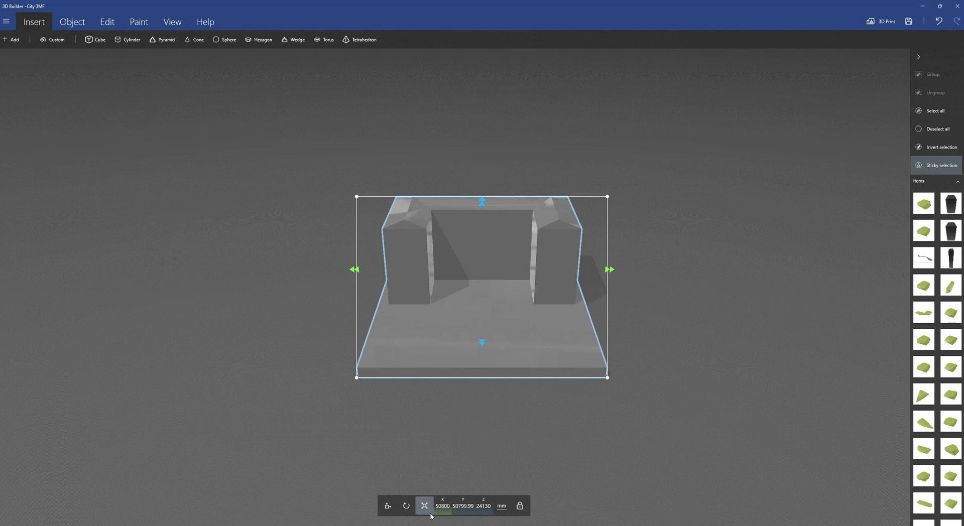
pyautogui.click(439, 510)
pyautogui.write('2')
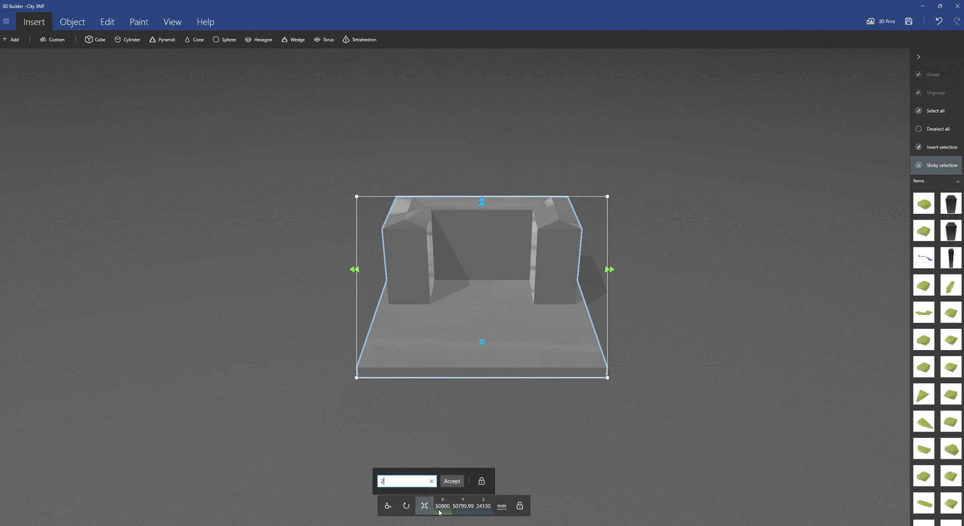
pyautogui.write('0')
pyautogui.press('Return')
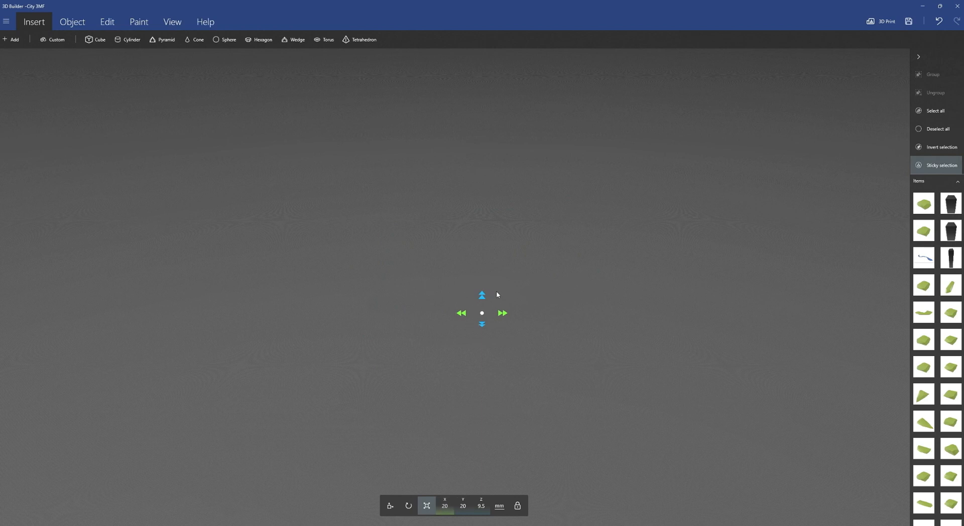
# Step: Move the scaled building to about X 50.12 mm, Y -51.89 mm beside the river and bring up the reference map
pyautogui.click(172, 22)
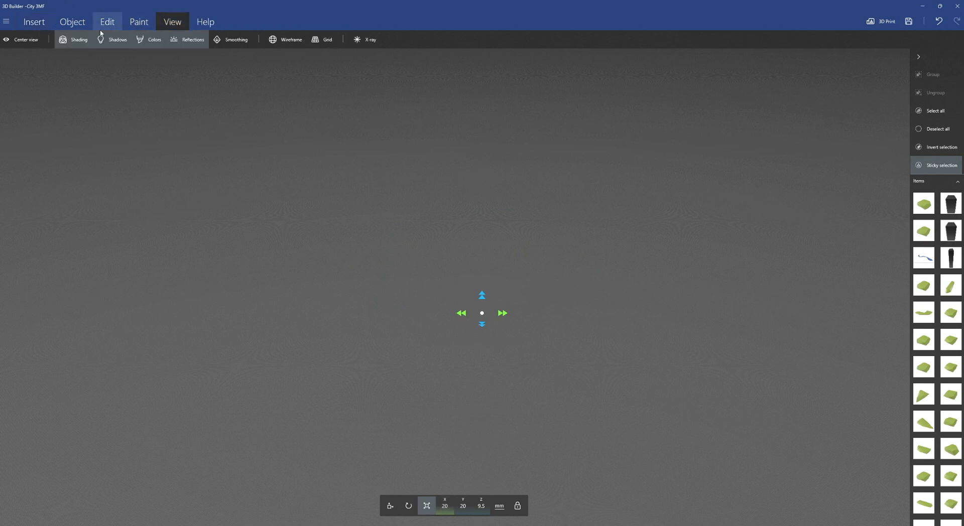
pyautogui.click(30, 40)
pyautogui.scroll(-2, 459, 436)
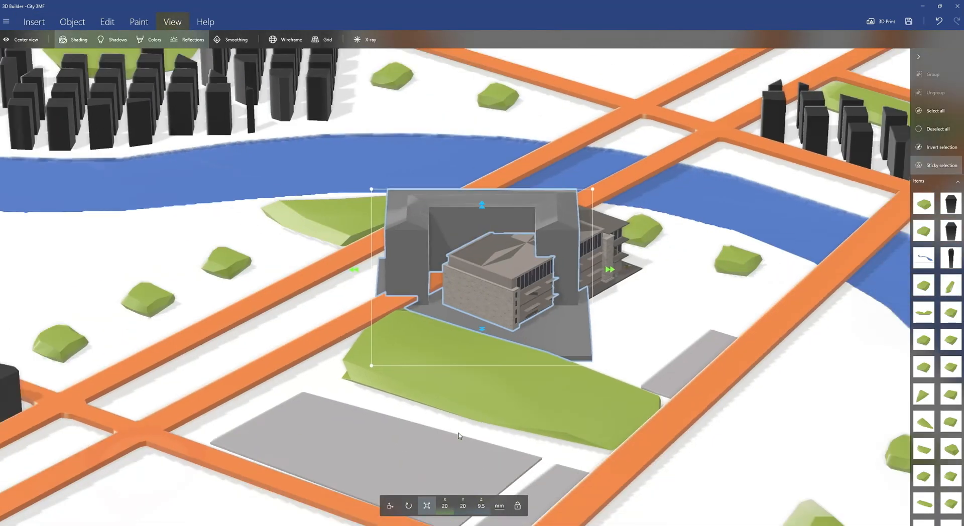
pyautogui.scroll(-5, 459, 436)
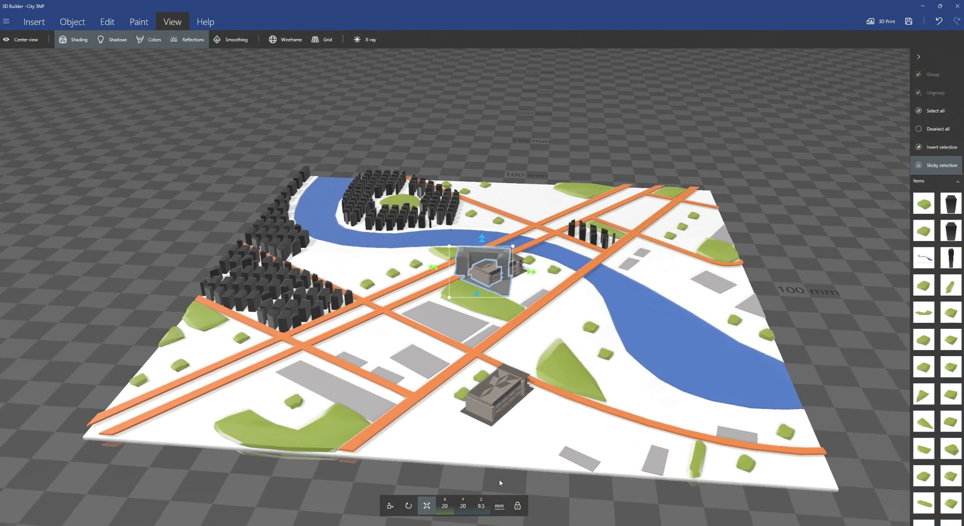
pyautogui.moveTo(499, 483); pyautogui.dragTo(496, 493)
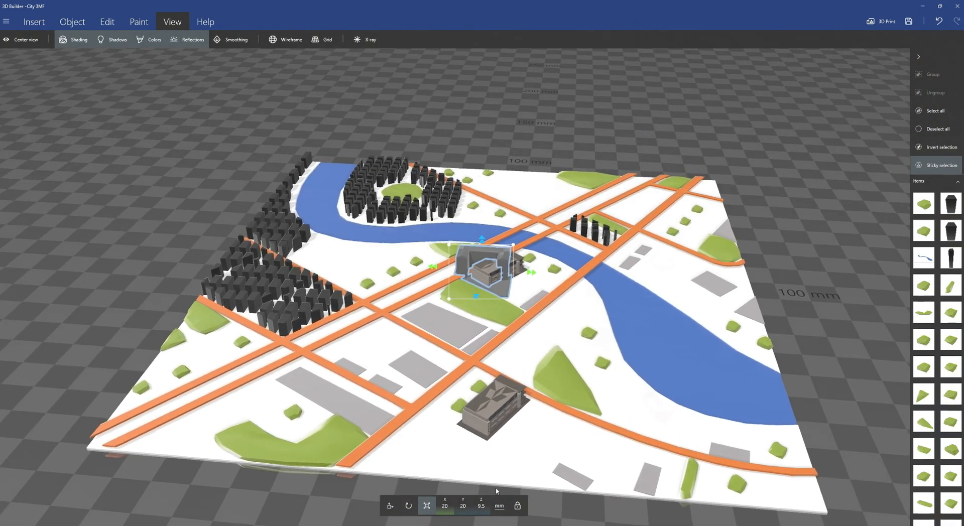
pyautogui.click(390, 506)
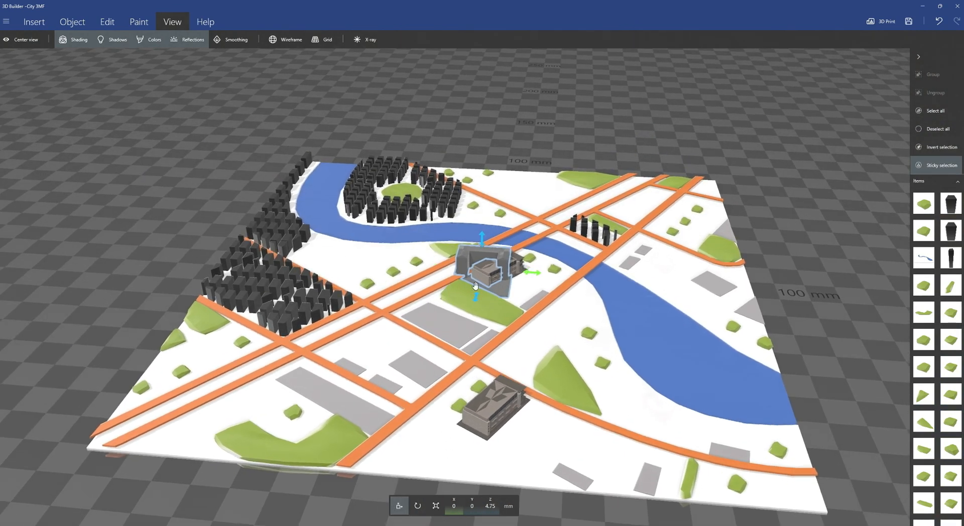
pyautogui.moveTo(478, 298); pyautogui.dragTo(498, 407)
pyautogui.moveTo(515, 369); pyautogui.dragTo(697, 396)
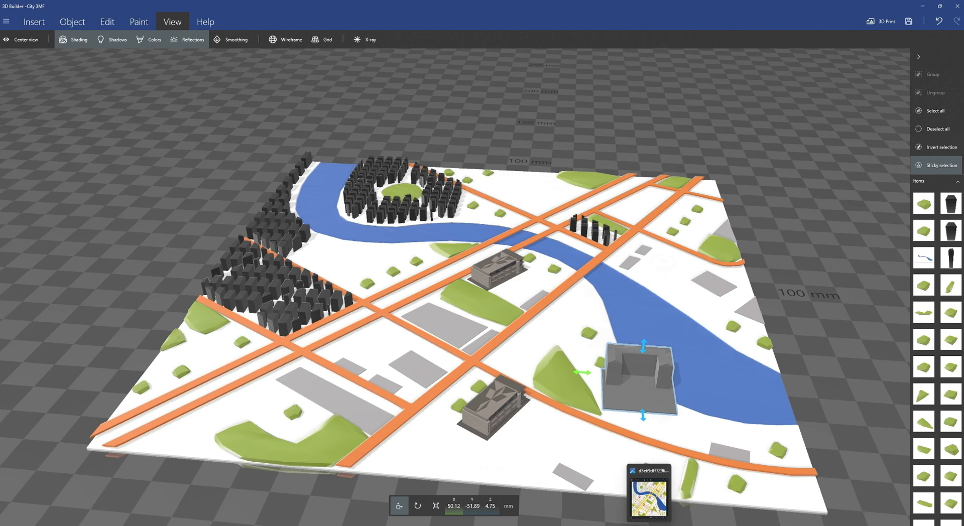
pyautogui.hotkey('alt', 'Tab')
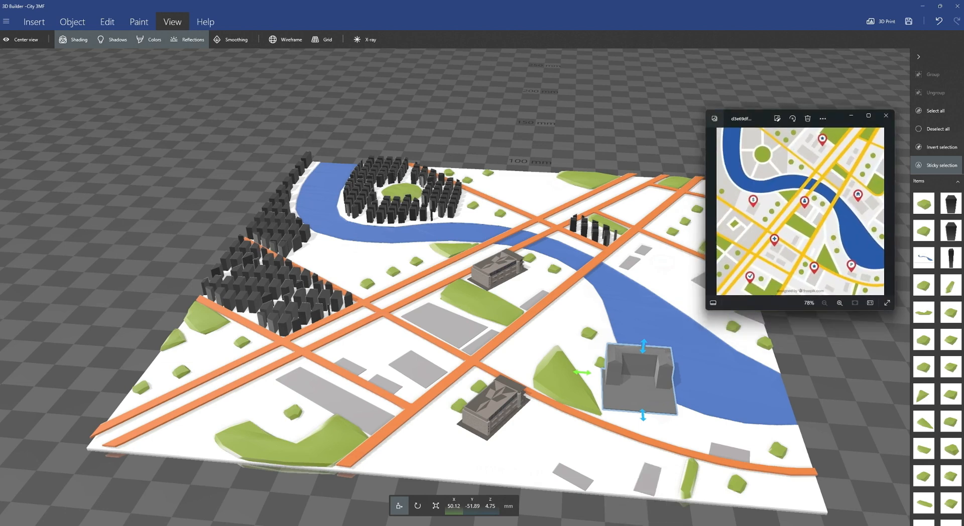
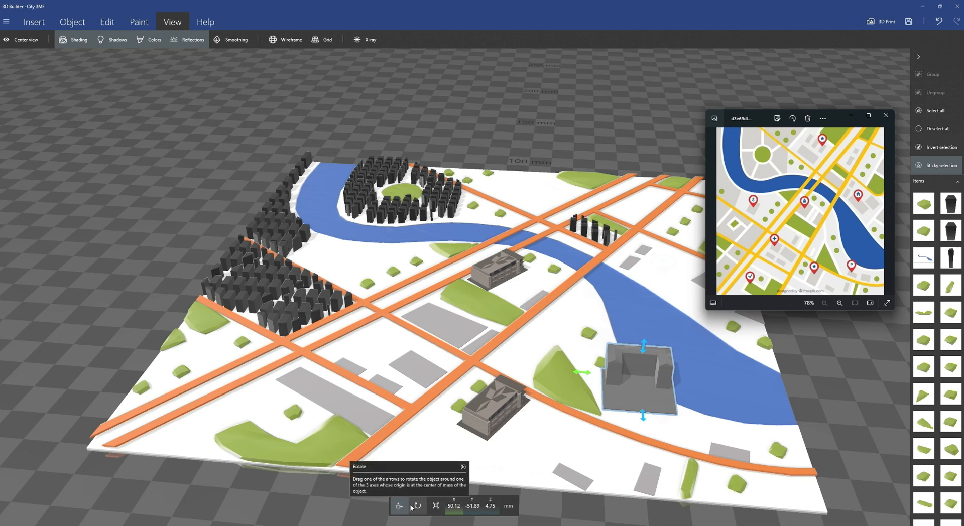
# Step: Rotate the building to a yaw of about -34.79 degrees and move it across the river to about X 64.8 mm, Y 7.93 mm
pyautogui.click(416, 506)
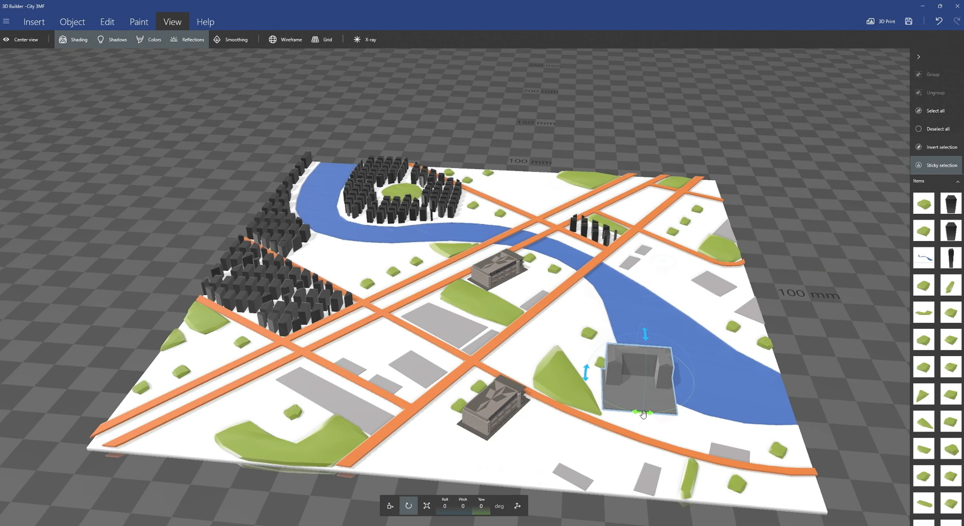
pyautogui.moveTo(637, 413); pyautogui.dragTo(599, 417)
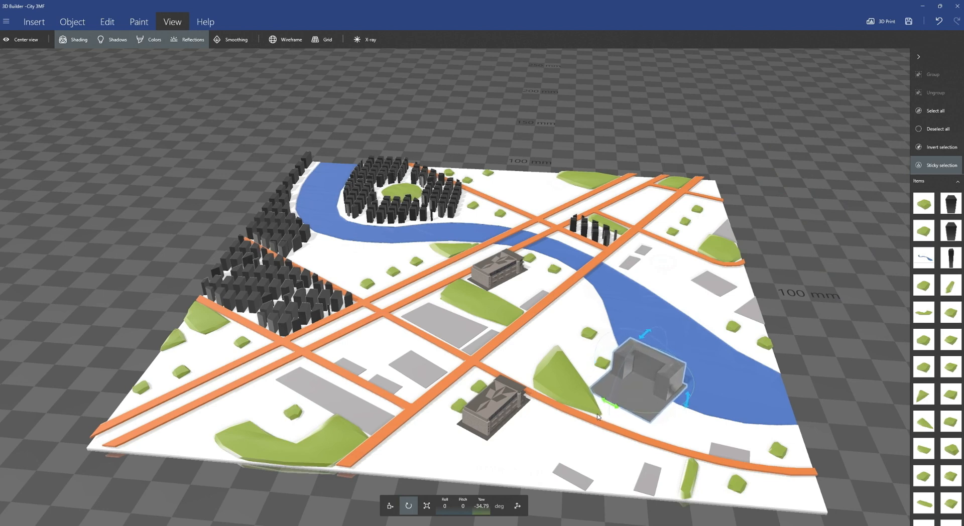
pyautogui.click(390, 506)
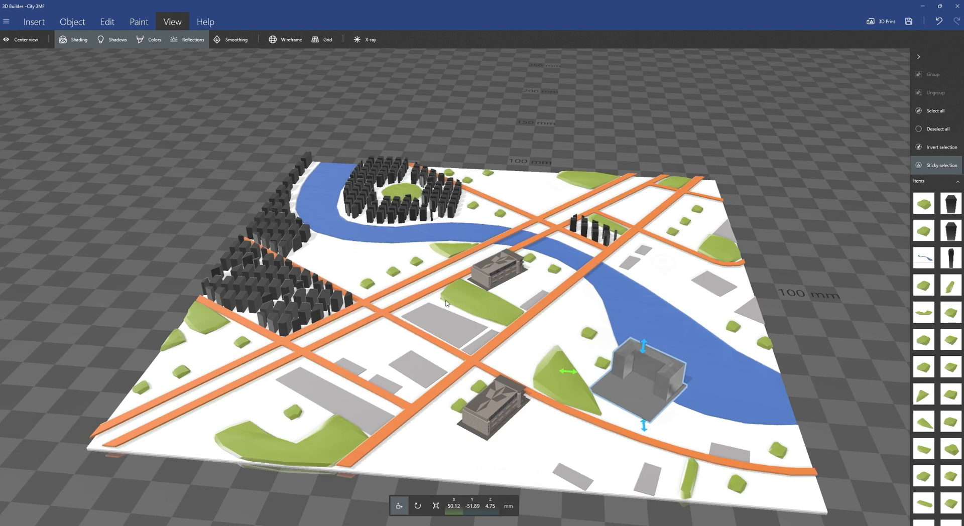
pyautogui.moveTo(892, 260); pyautogui.dragTo(755, 398)
pyautogui.moveTo(607, 454); pyautogui.dragTo(656, 285)
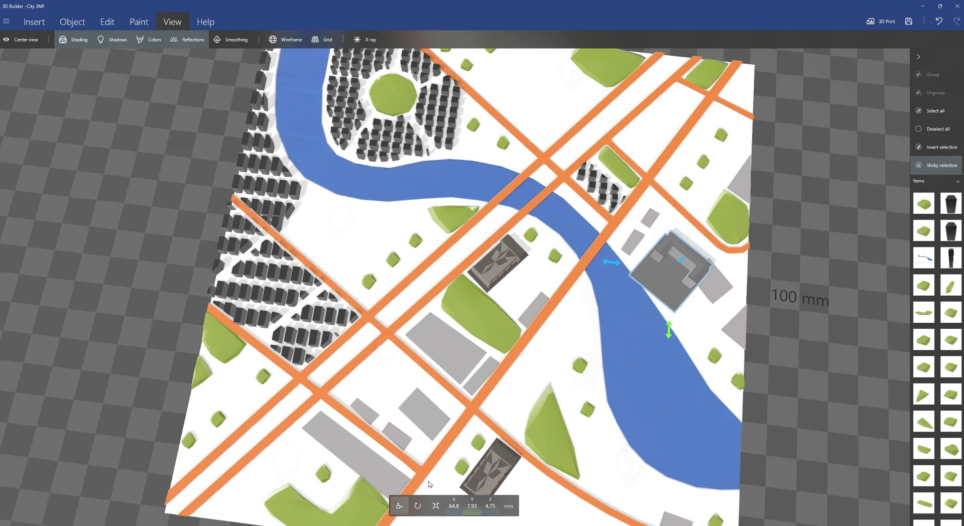
# Step: Scale the building down to about 13.47 mm in X and Y and shift it slightly closer to the river
pyautogui.click(436, 506)
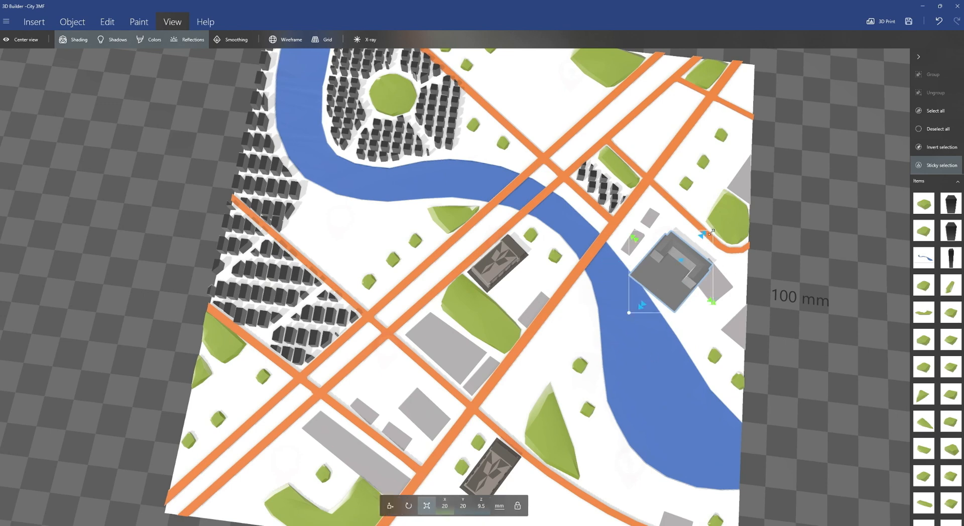
pyautogui.moveTo(703, 234); pyautogui.dragTo(693, 243)
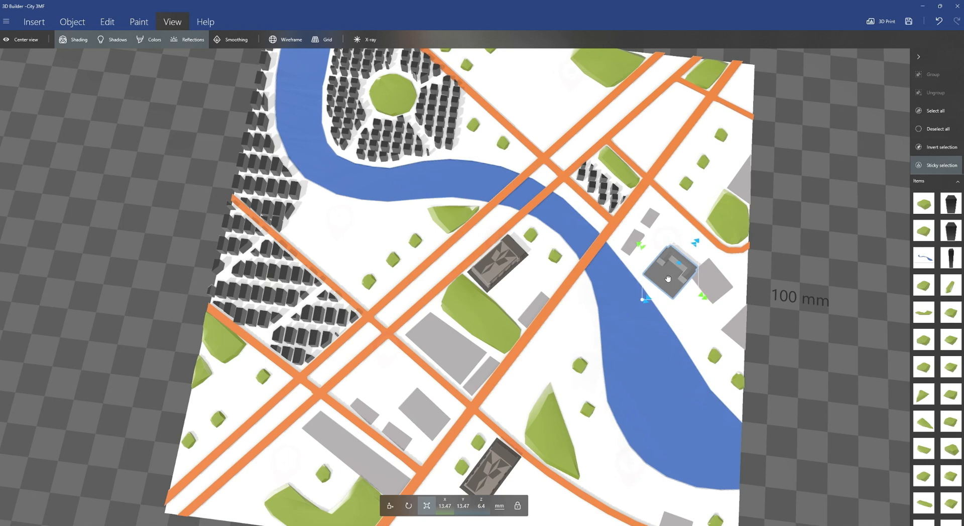
pyautogui.moveTo(668, 277); pyautogui.dragTo(658, 272)
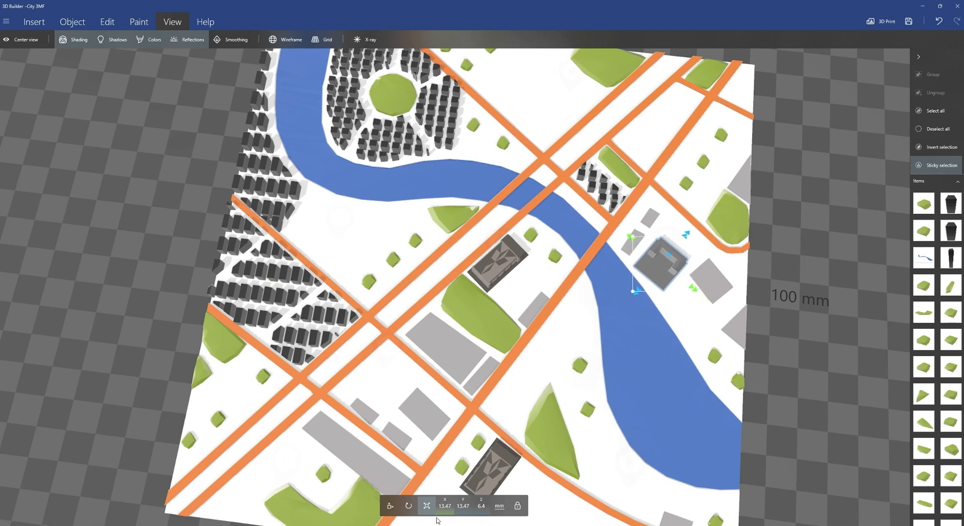
# Step: Rotate the building beside the river to a yaw of about -49.39 degrees
pyautogui.click(409, 506)
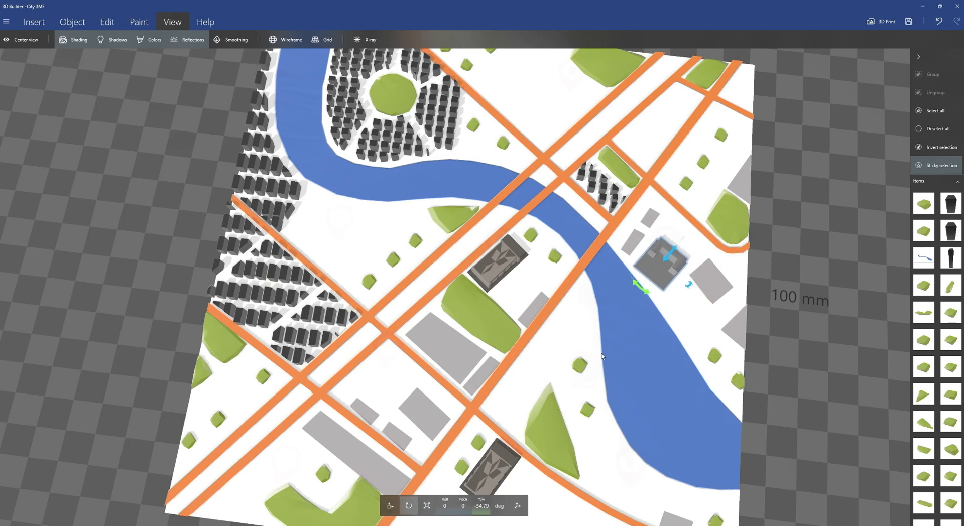
pyautogui.moveTo(638, 288); pyautogui.dragTo(635, 292)
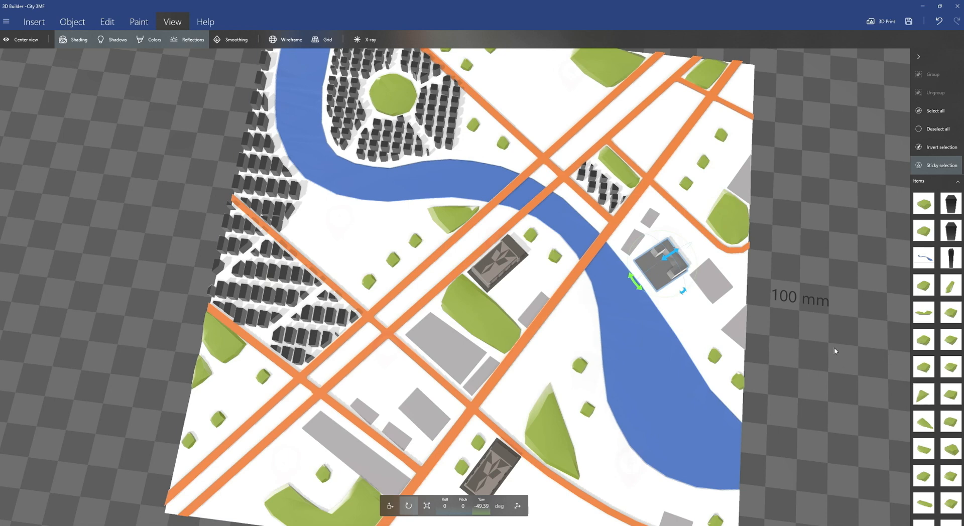
pyautogui.moveTo(848, 362); pyautogui.dragTo(817, 274)
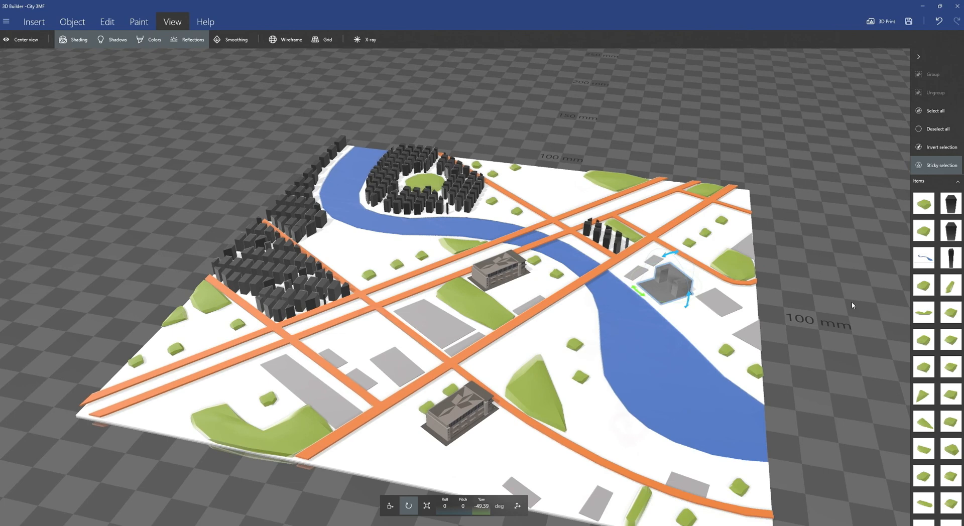
# Step: Start colour painting for the new U-shaped building and choose the standard light blue
pyautogui.click(140, 22)
pyautogui.click(67, 40)
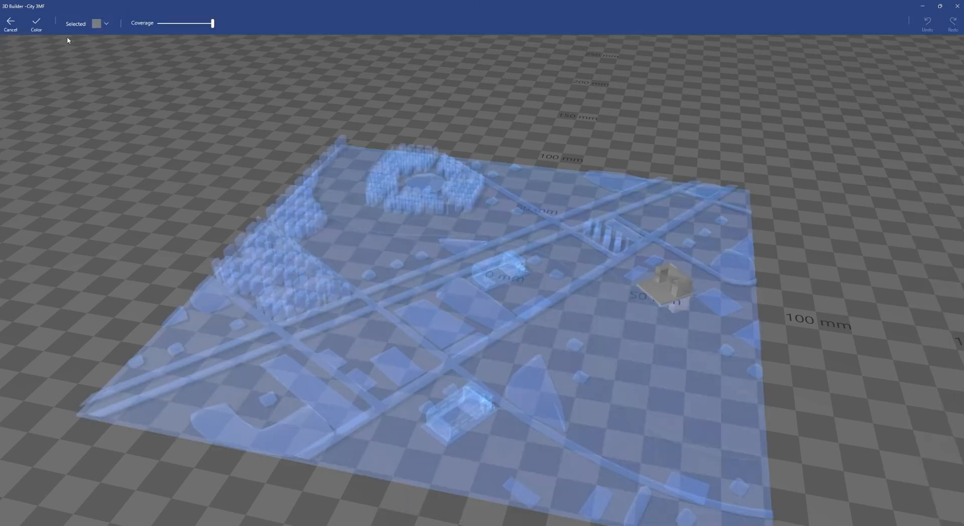
pyautogui.click(95, 25)
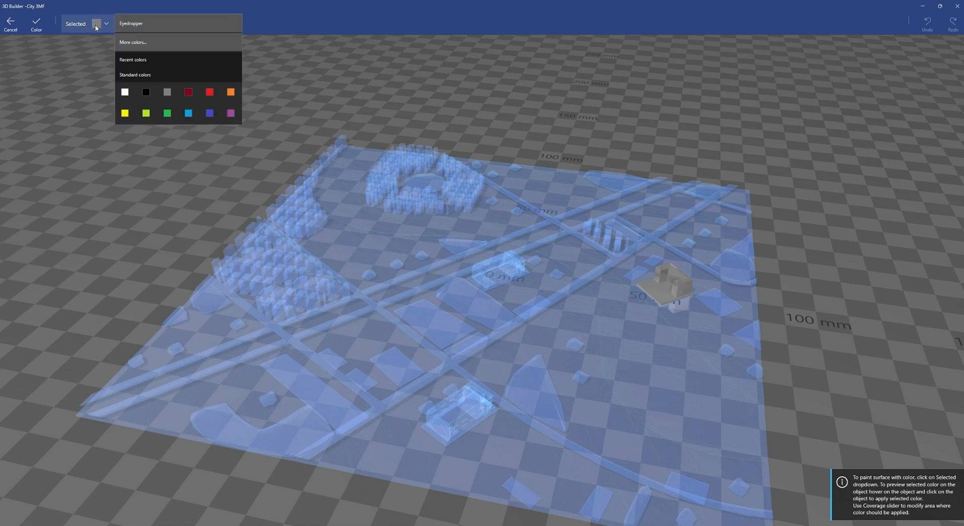
pyautogui.click(186, 113)
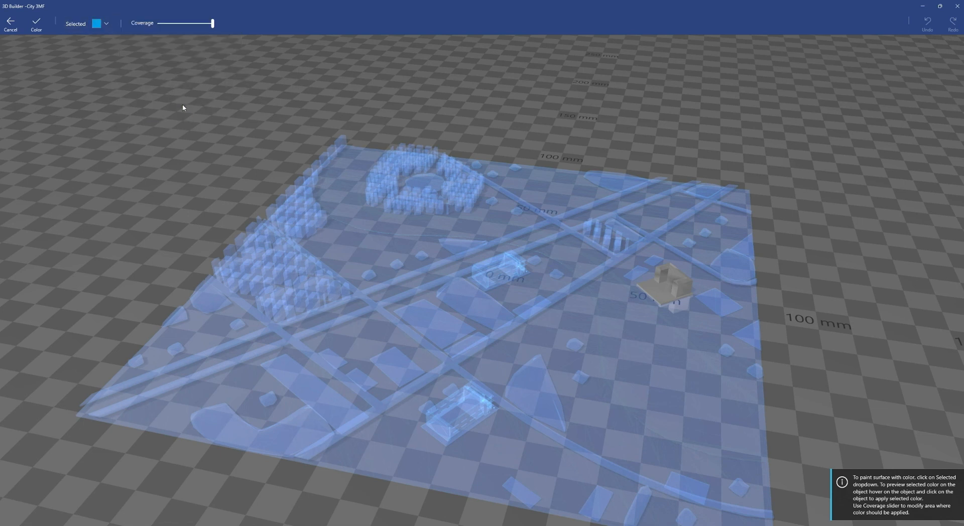
pyautogui.click(107, 24)
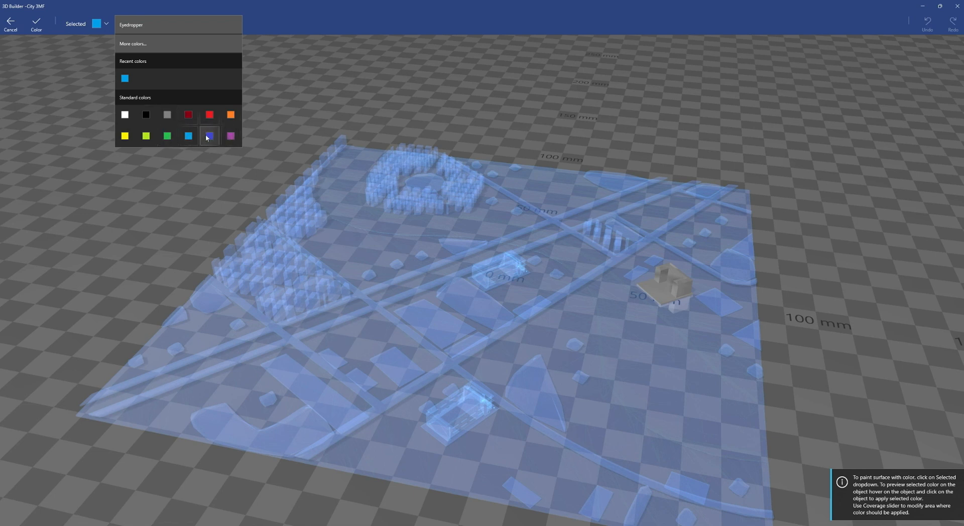
pyautogui.click(178, 50)
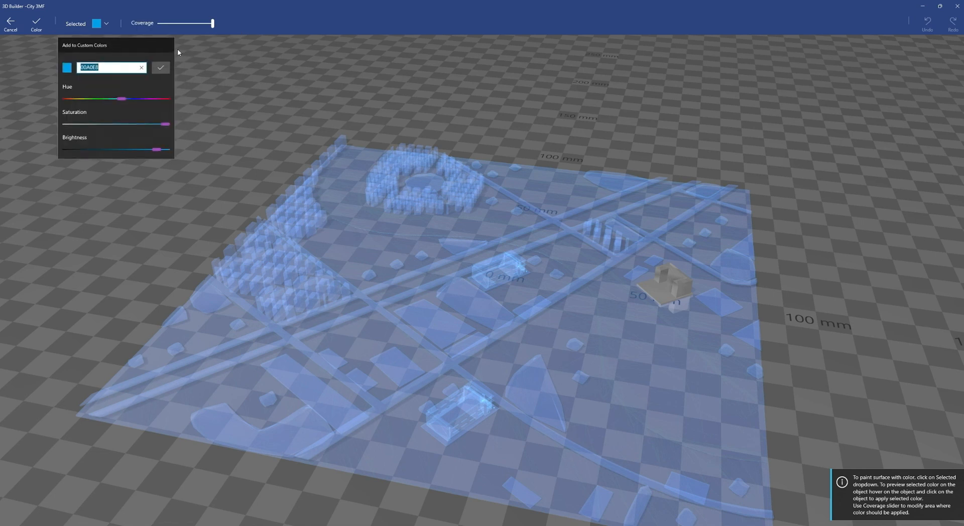
pyautogui.click(69, 70)
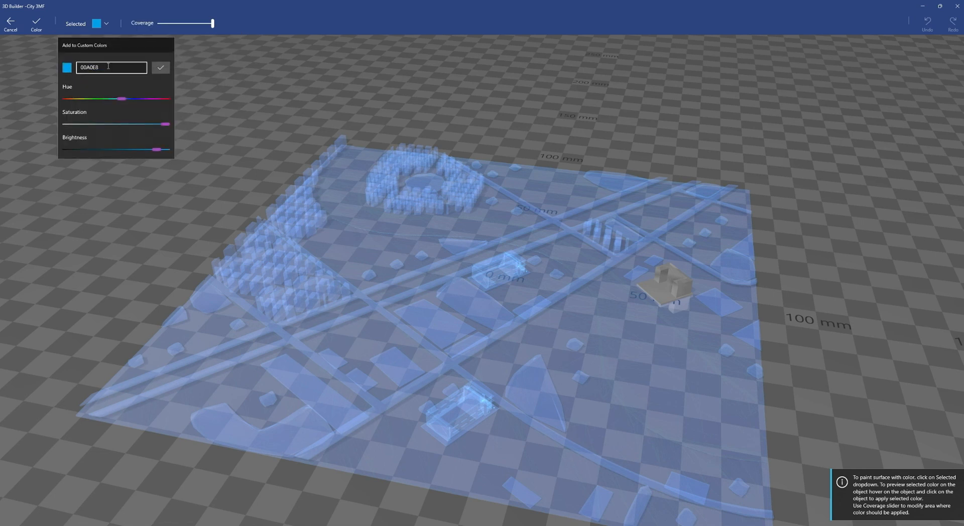
pyautogui.click(207, 88)
# Step: Paint the whole U-shaped building with the standard green and apply the colour
pyautogui.click(101, 23)
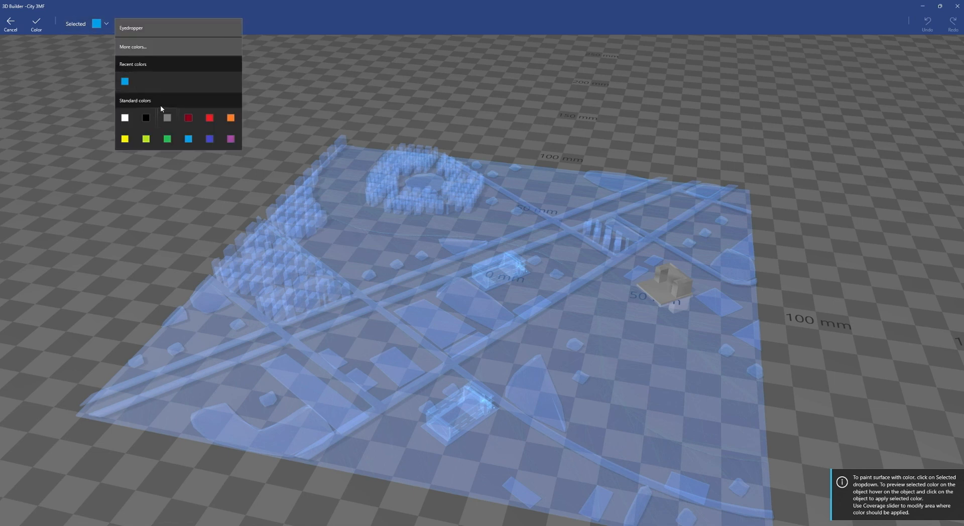
pyautogui.click(168, 140)
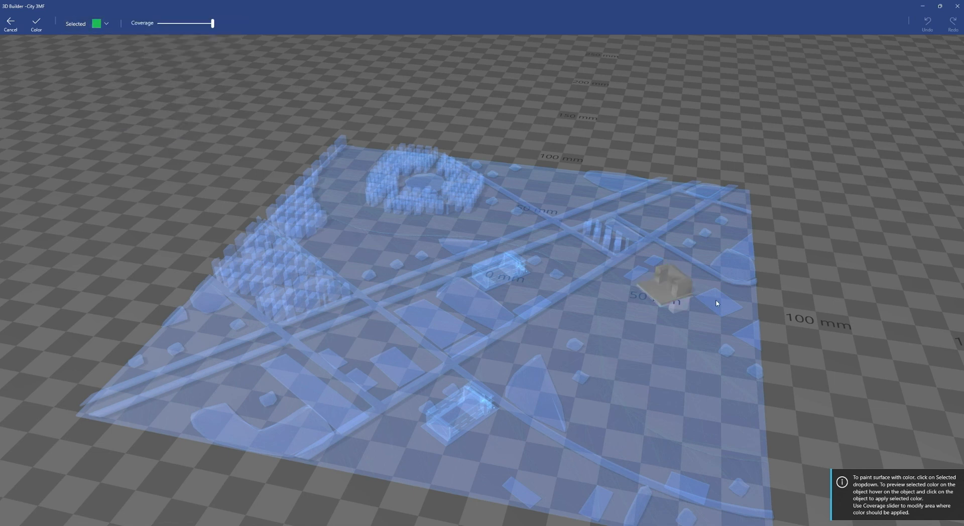
pyautogui.click(657, 278)
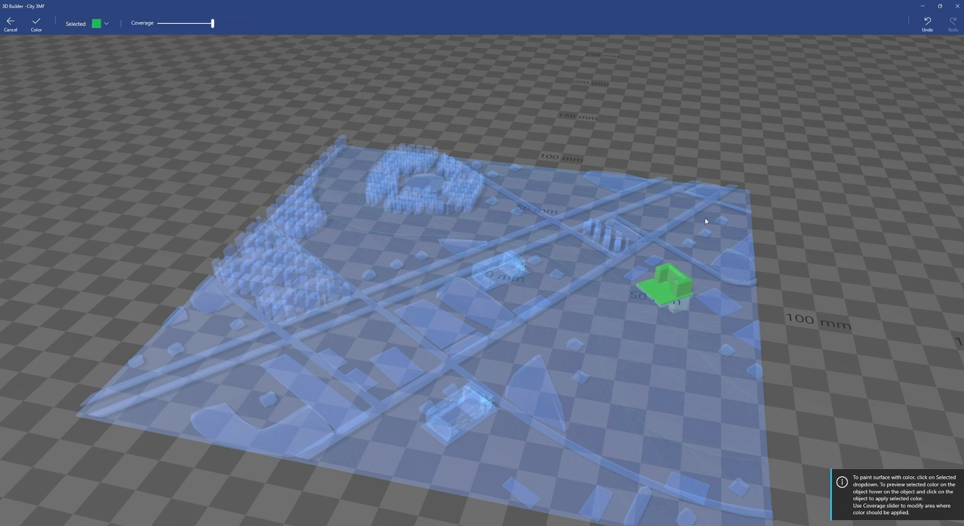
pyautogui.click(40, 22)
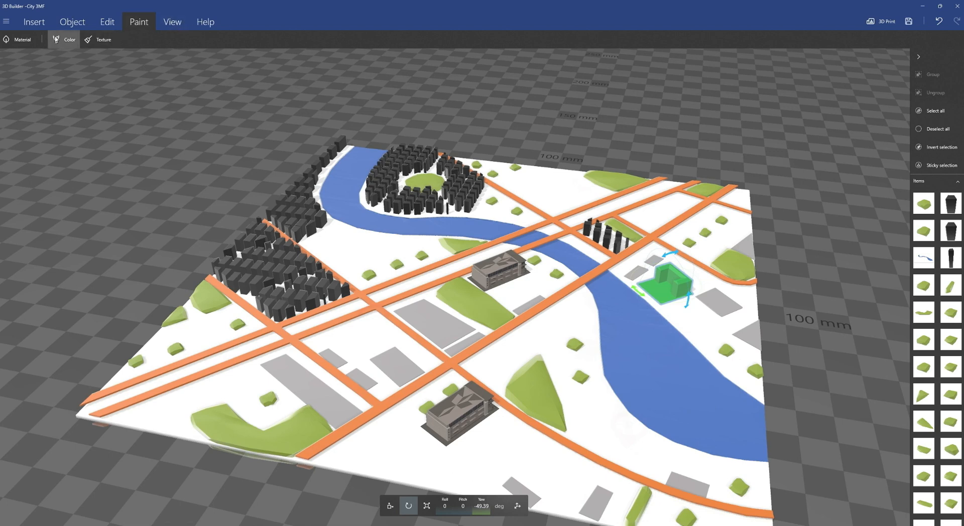
# Step: Try to recolour the red-to-green U-shaped building beside the river with the standard indigo blue
pyautogui.click(57, 40)
pyautogui.click(100, 24)
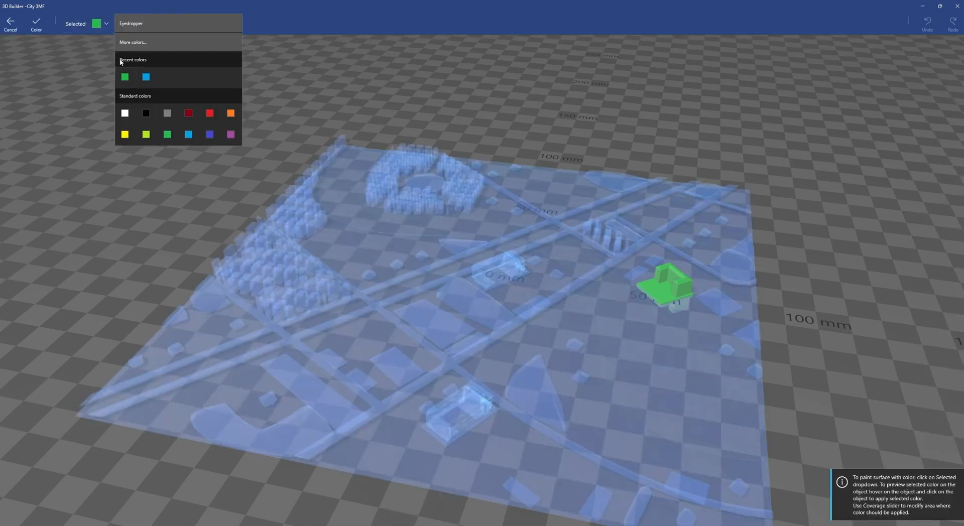
pyautogui.click(210, 135)
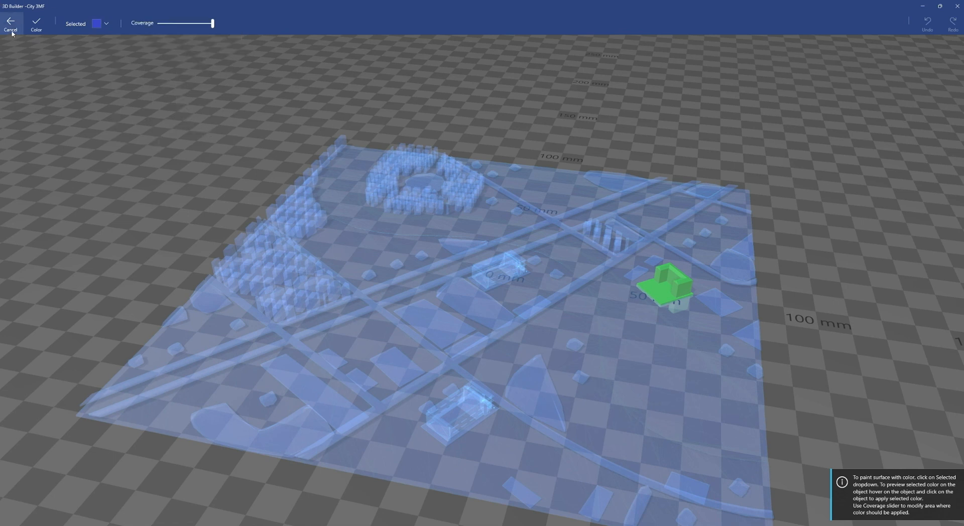
pyautogui.click(35, 25)
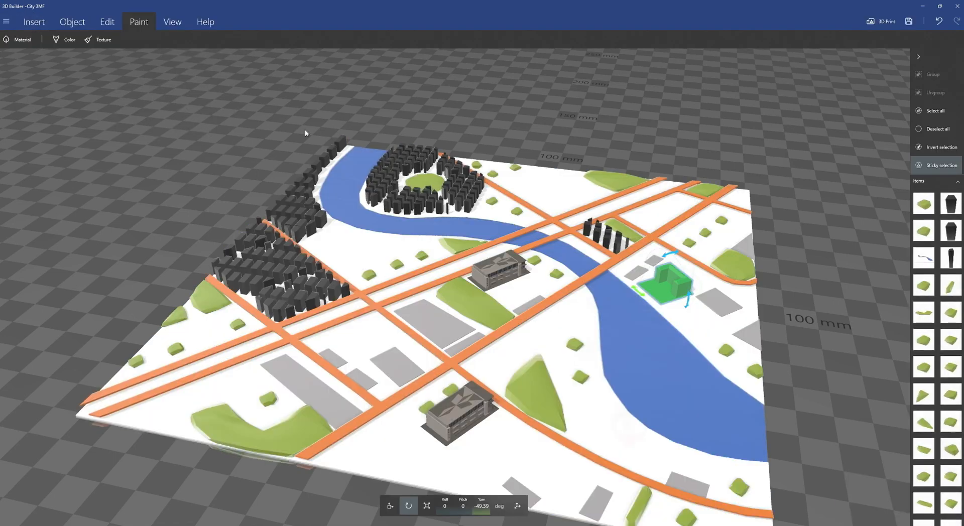
# Step: Repaint the whole U-shaped building beside the river with the standard dark red and apply the colour
pyautogui.click(65, 39)
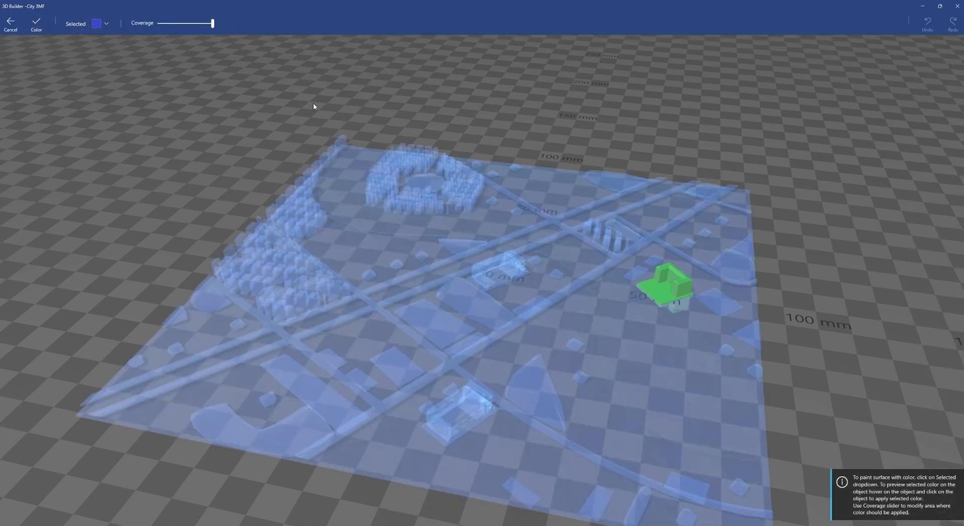
pyautogui.click(670, 287)
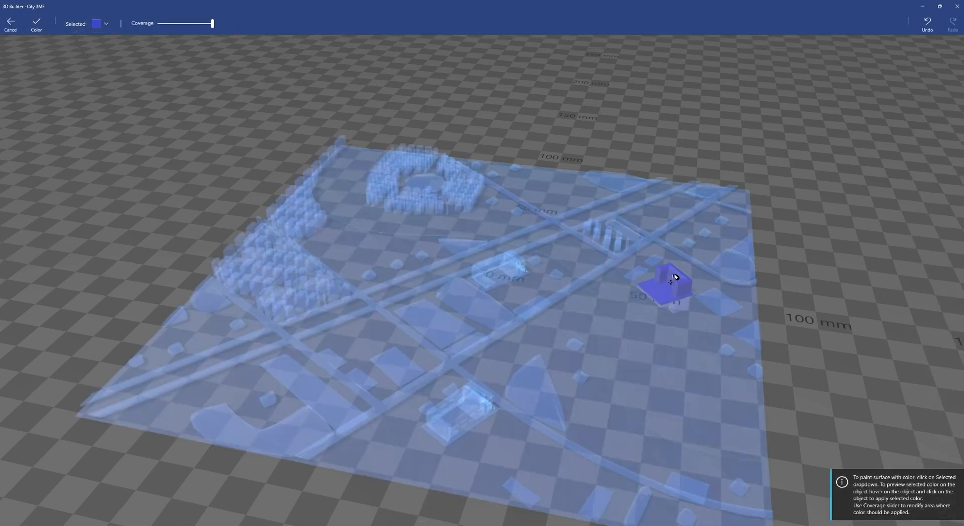
pyautogui.click(102, 25)
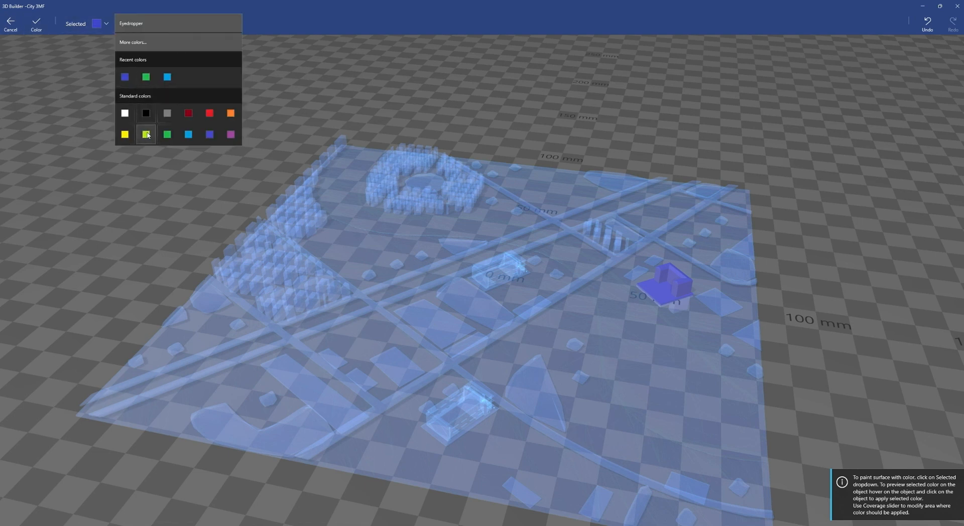
pyautogui.click(189, 114)
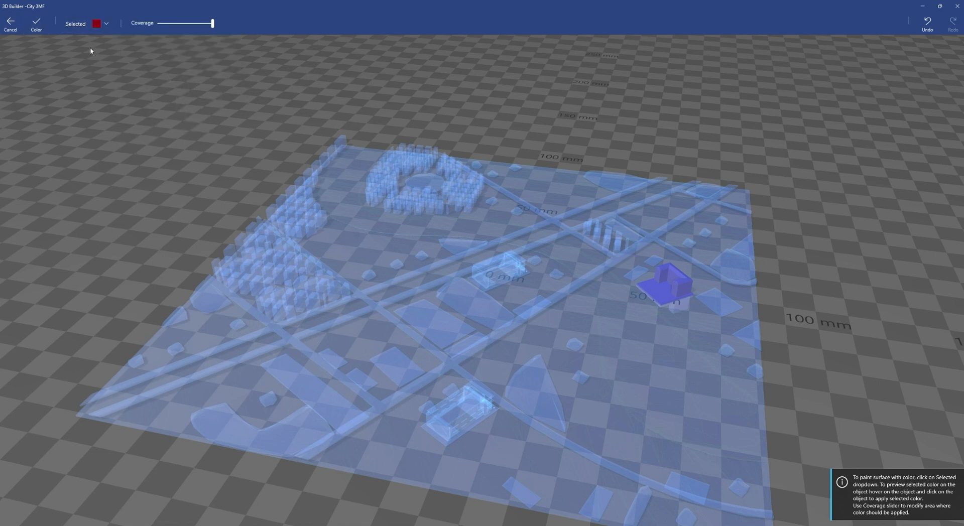
pyautogui.click(671, 277)
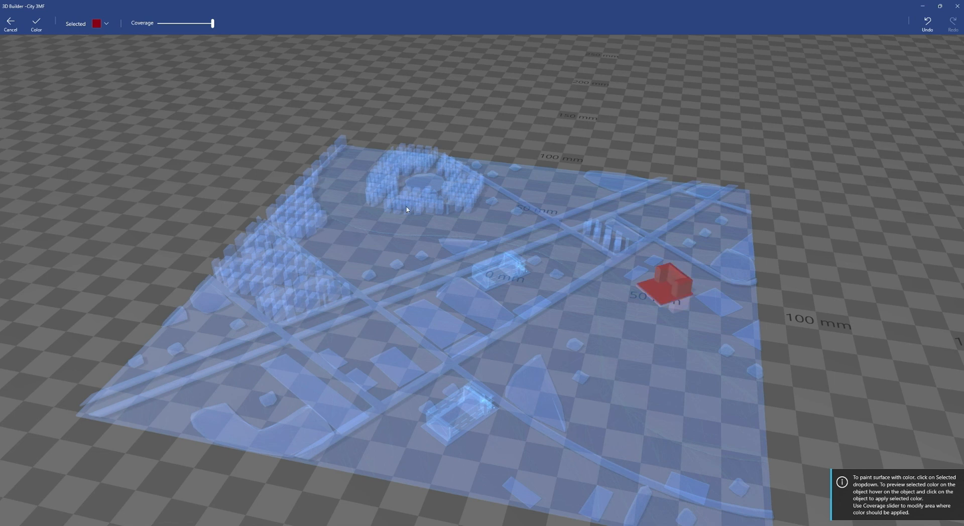
pyautogui.click(36, 22)
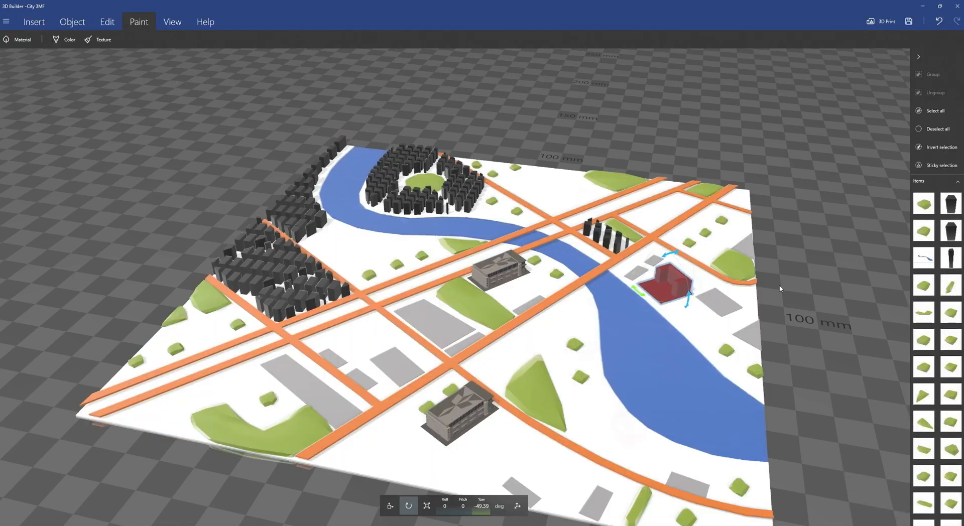
# Step: Check the reference map and insert the Capitol Building model from the library's "building" search results
pyautogui.moveTo(780, 289); pyautogui.dragTo(763, 313)
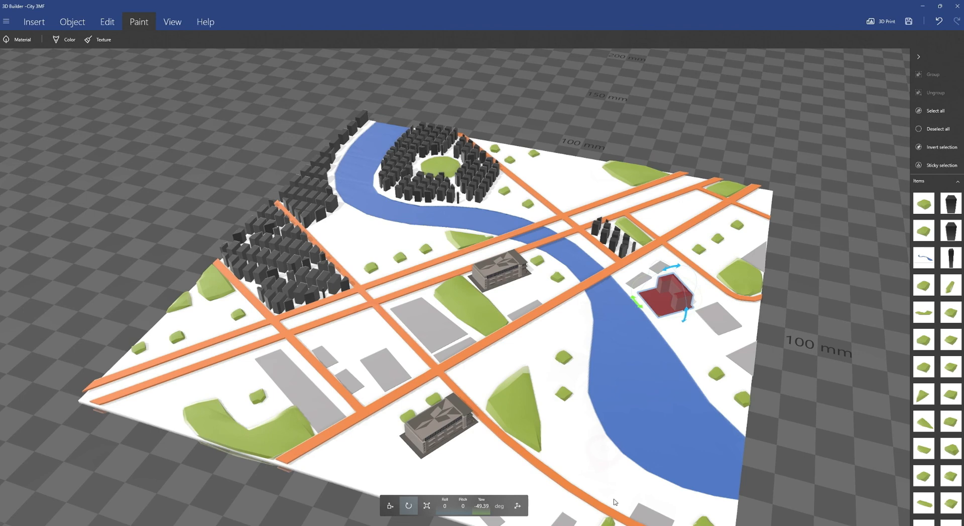
pyautogui.hotkey('alt', 'Tab')
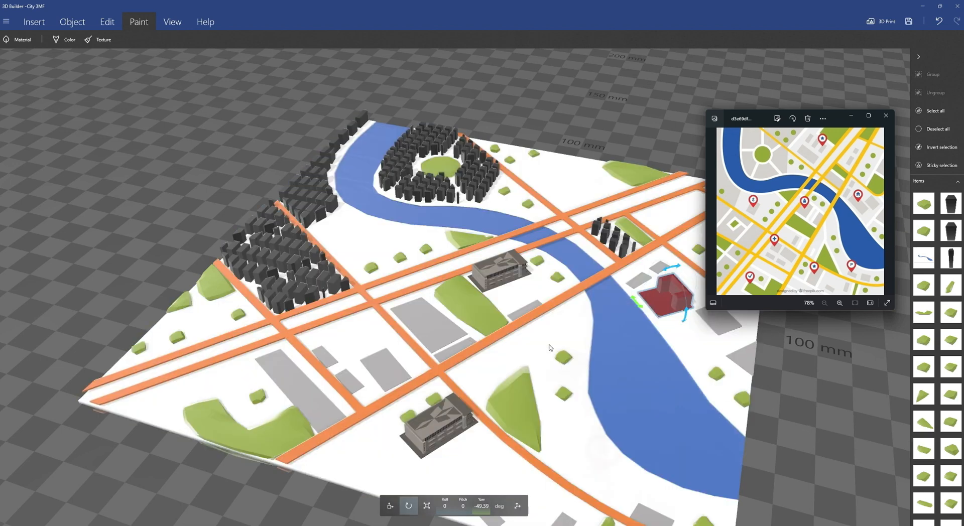
pyautogui.click(59, 22)
pyautogui.click(39, 24)
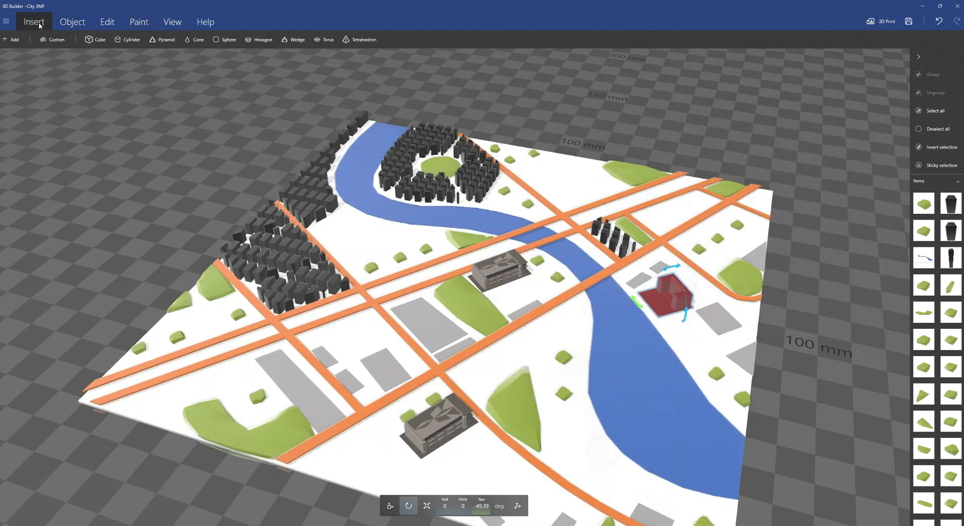
pyautogui.click(11, 39)
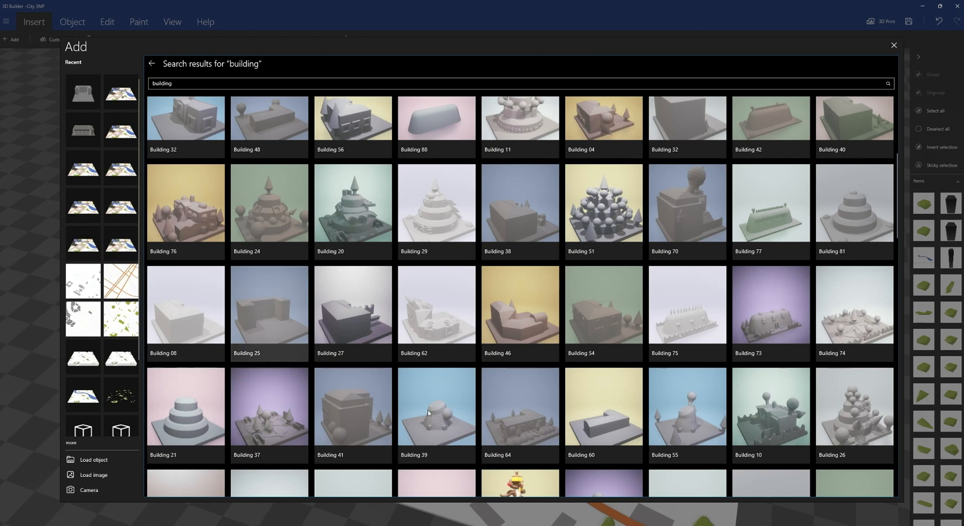
pyautogui.scroll(-5, 536, 407)
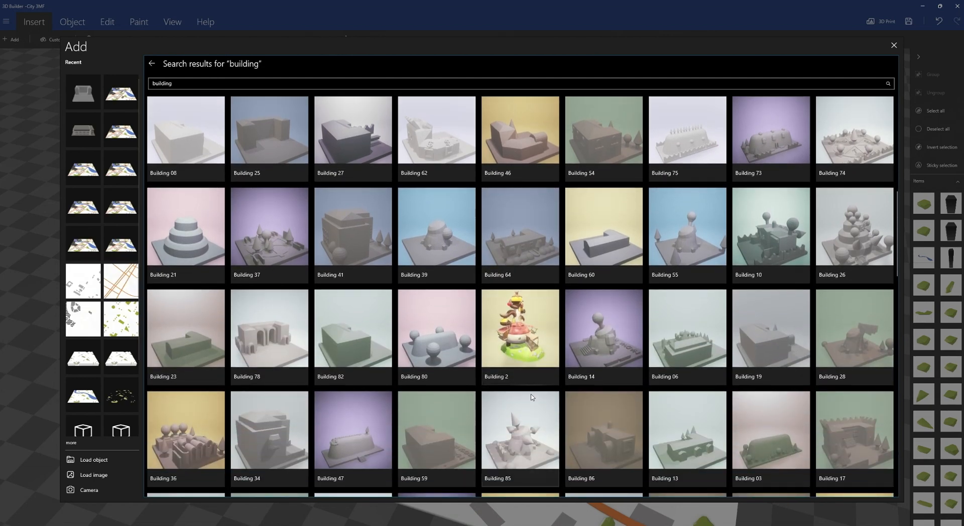
pyautogui.scroll(-5, 531, 397)
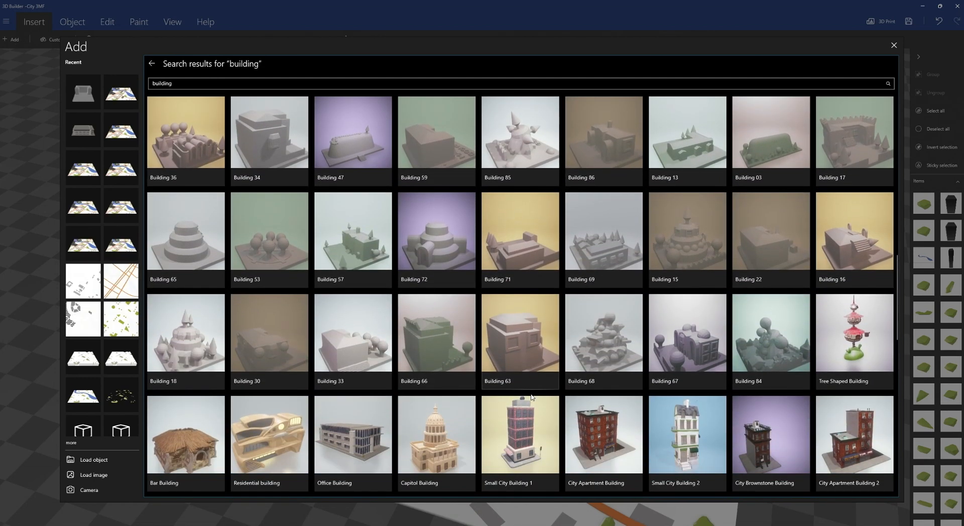
pyautogui.scroll(-1, 532, 397)
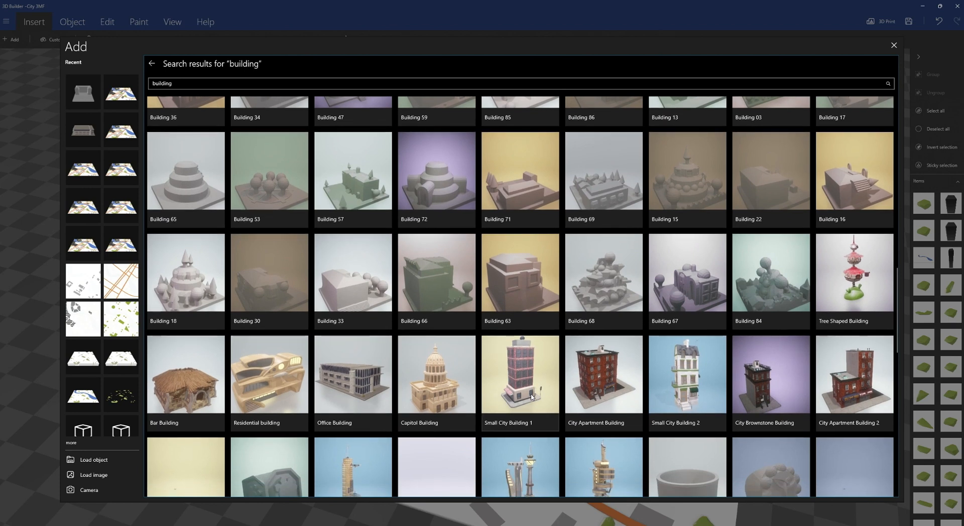
pyautogui.click(426, 383)
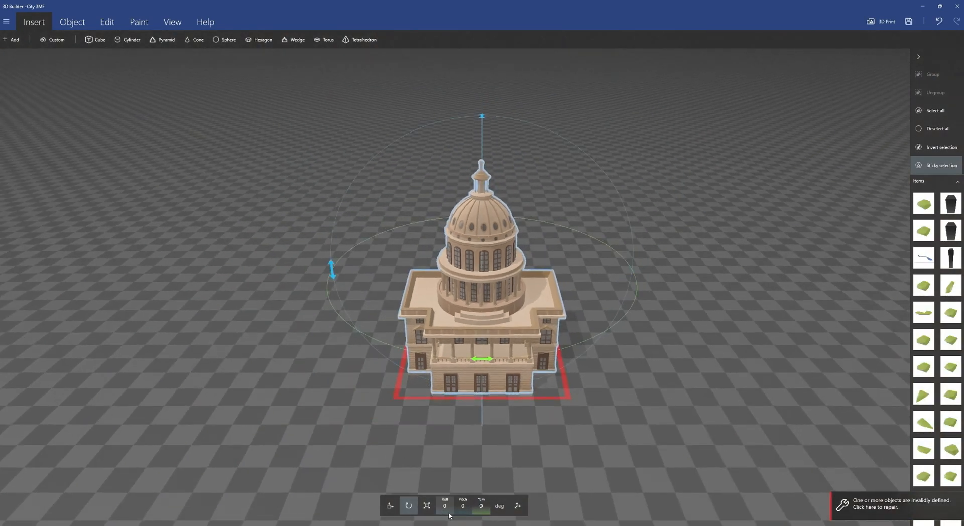
# Step: Scale the Capitol Building proportionally to 20 mm in X
pyautogui.click(390, 506)
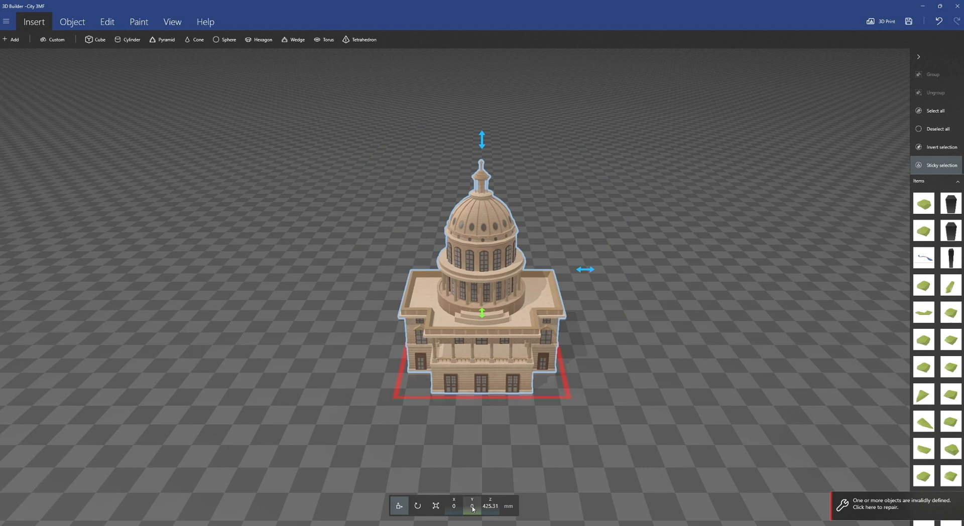
pyautogui.click(435, 506)
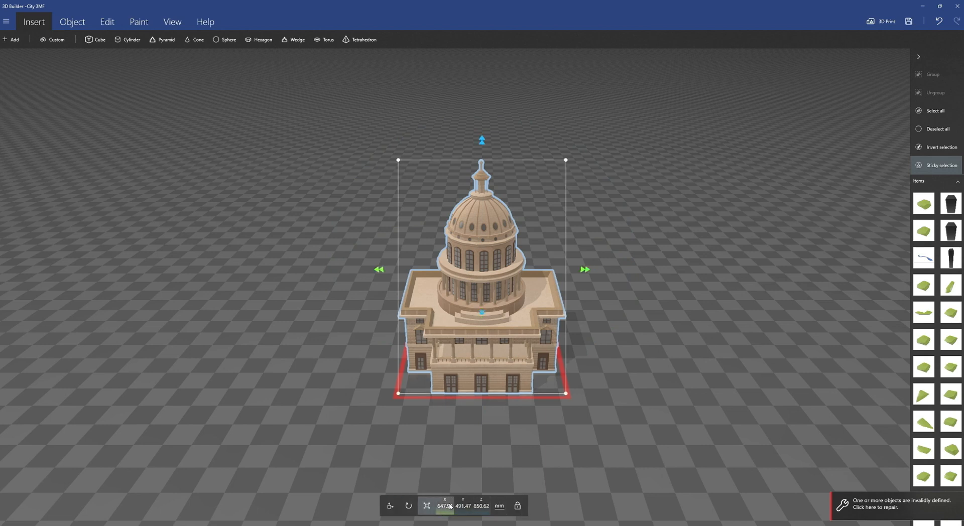
pyautogui.click(446, 507)
pyautogui.write('20')
pyautogui.press('Return')
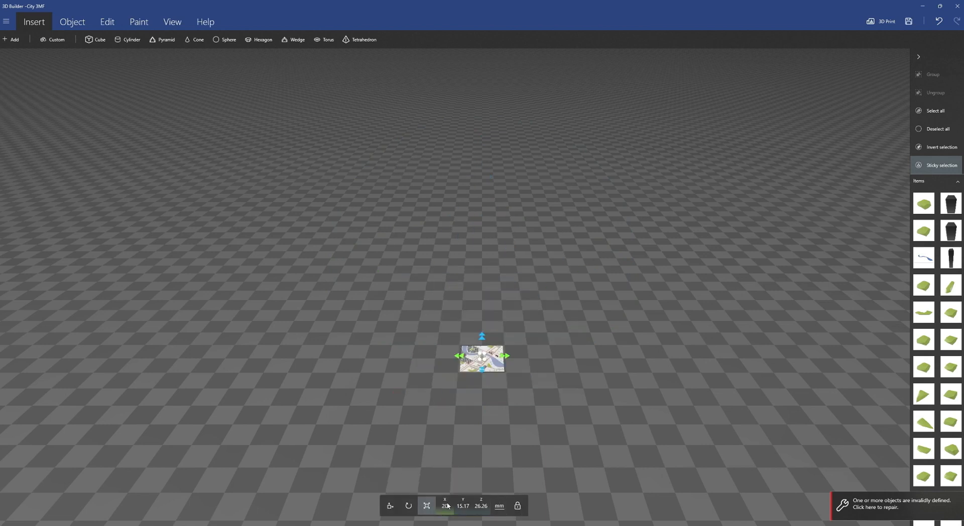
# Step: Move the Capitol Building along X to about -48.94 mm, onto the open ground between the river and the dense housing blocks
pyautogui.click(173, 21)
pyautogui.click(21, 39)
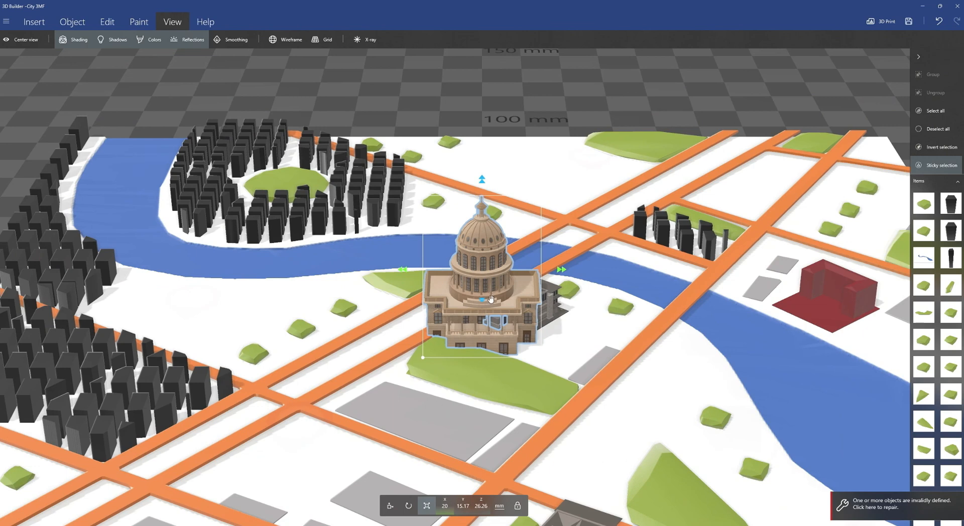
pyautogui.click(390, 507)
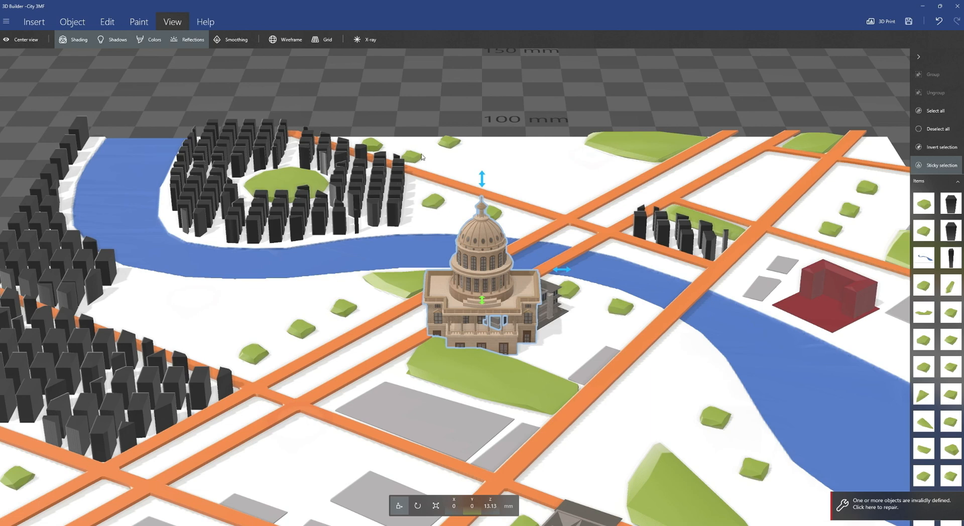
pyautogui.moveTo(425, 147); pyautogui.dragTo(443, 400)
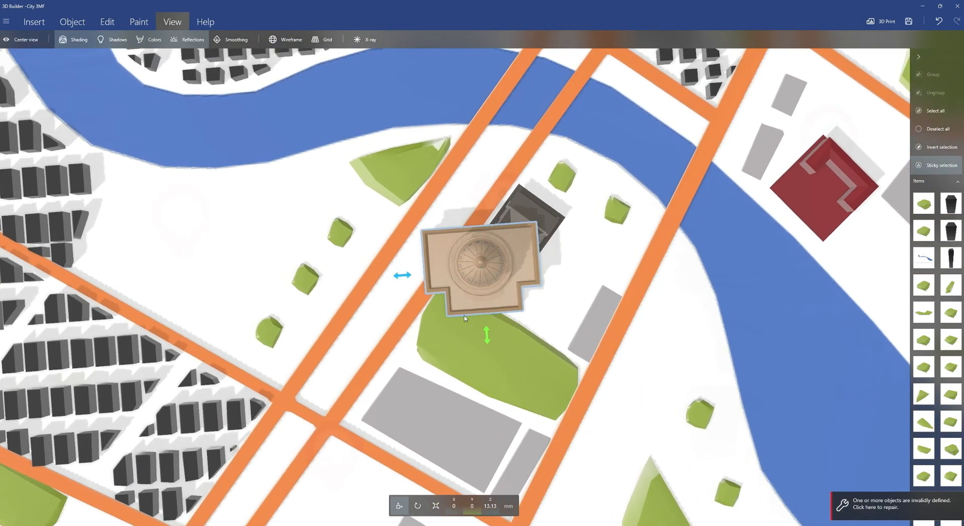
pyautogui.moveTo(485, 278); pyautogui.dragTo(200, 267)
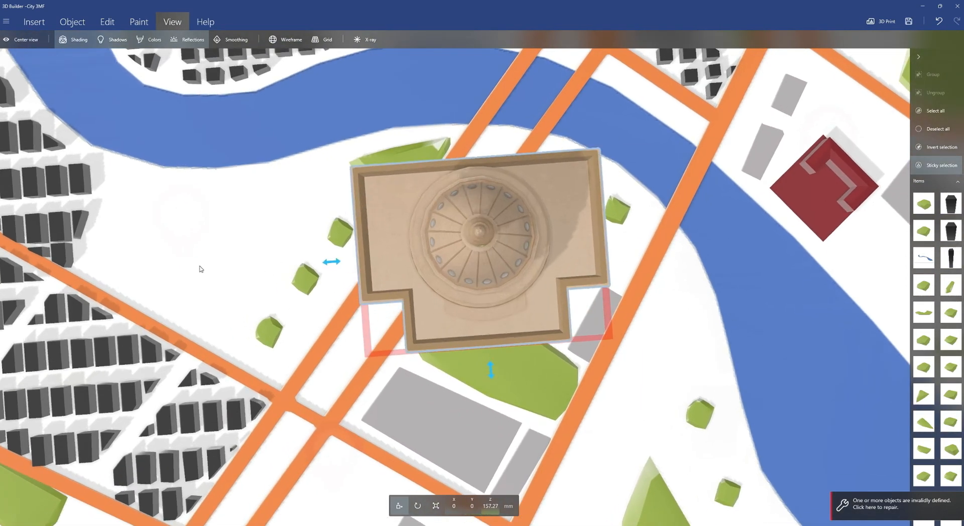
pyautogui.hotkey('ctrl', 'z')
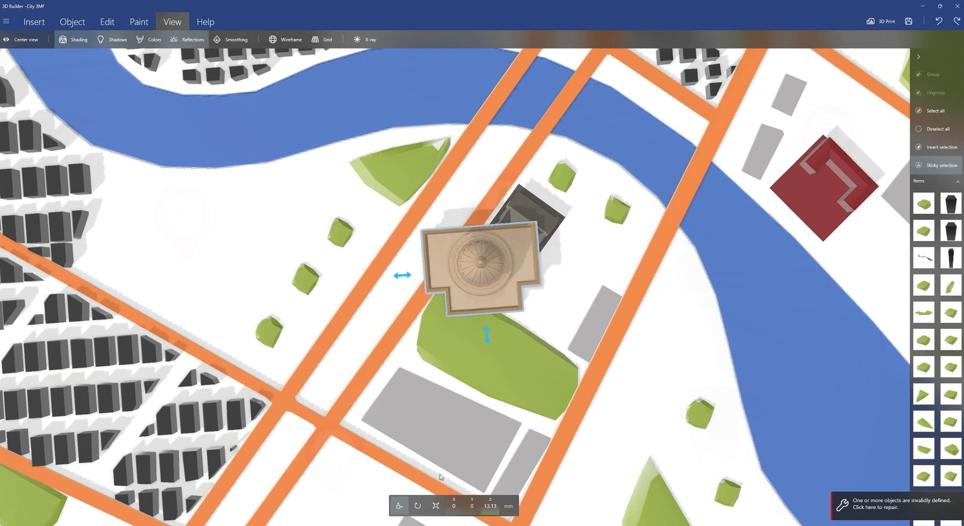
pyautogui.moveTo(402, 275); pyautogui.dragTo(108, 268)
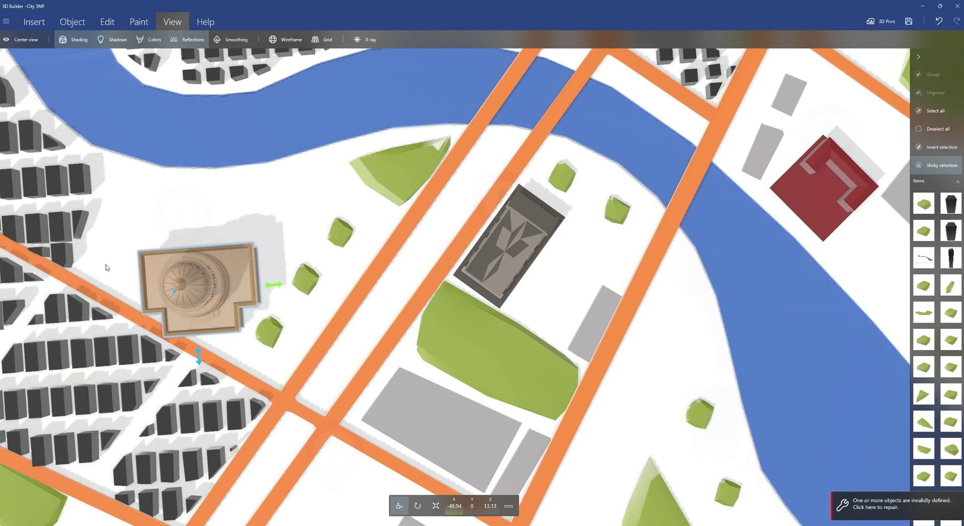
# Step: Rotate the Capitol Building to a yaw of about 145.76 degrees and move it to about X -51.74 mm, Y 5.36 mm, clear of the road
pyautogui.click(417, 506)
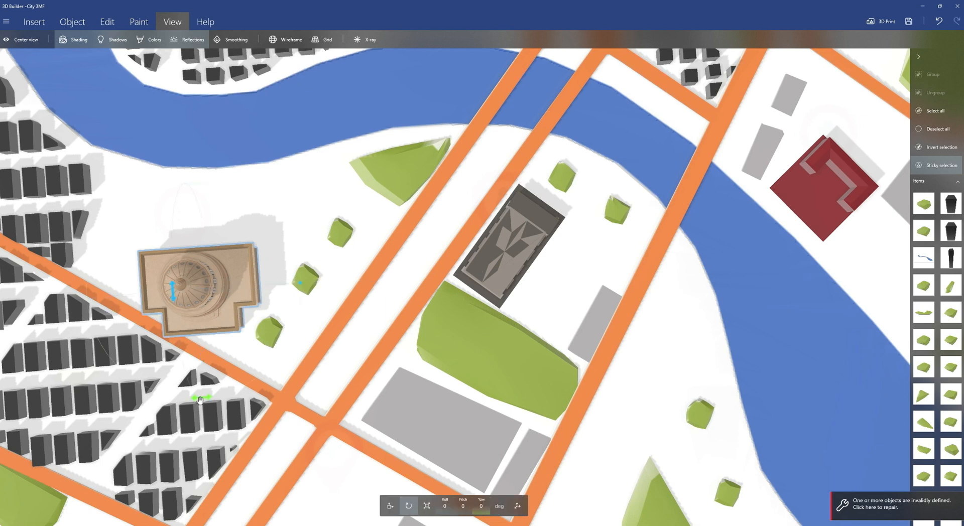
pyautogui.moveTo(198, 404); pyautogui.dragTo(254, 203)
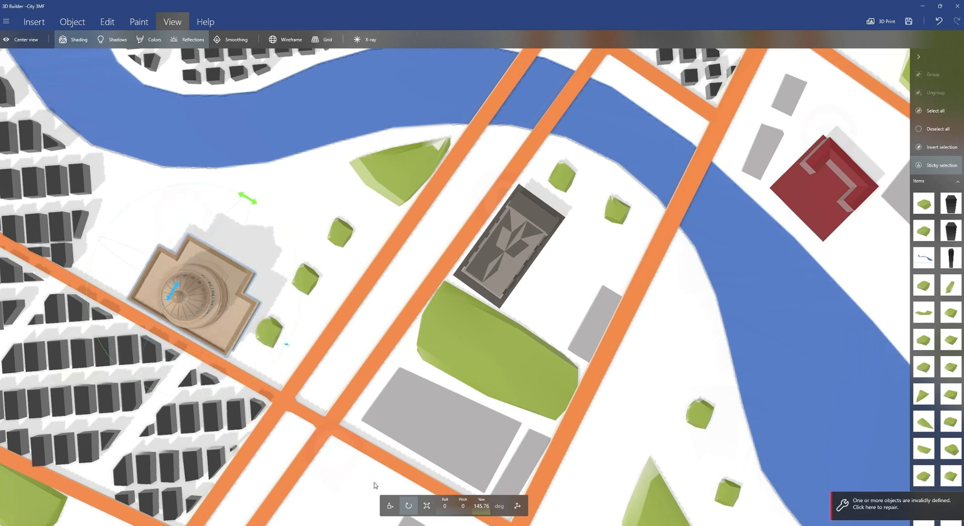
pyautogui.scroll(-3, 129, 331)
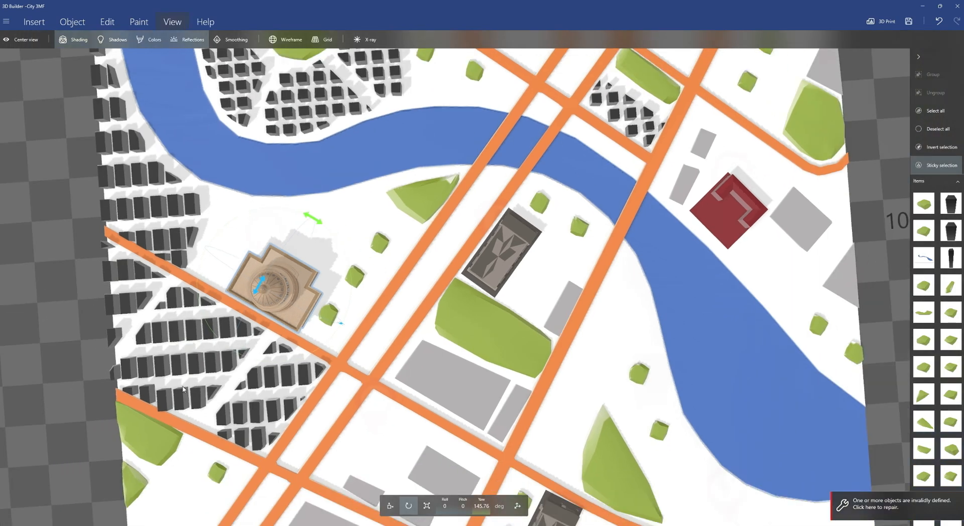
pyautogui.moveTo(43, 413); pyautogui.dragTo(215, 328)
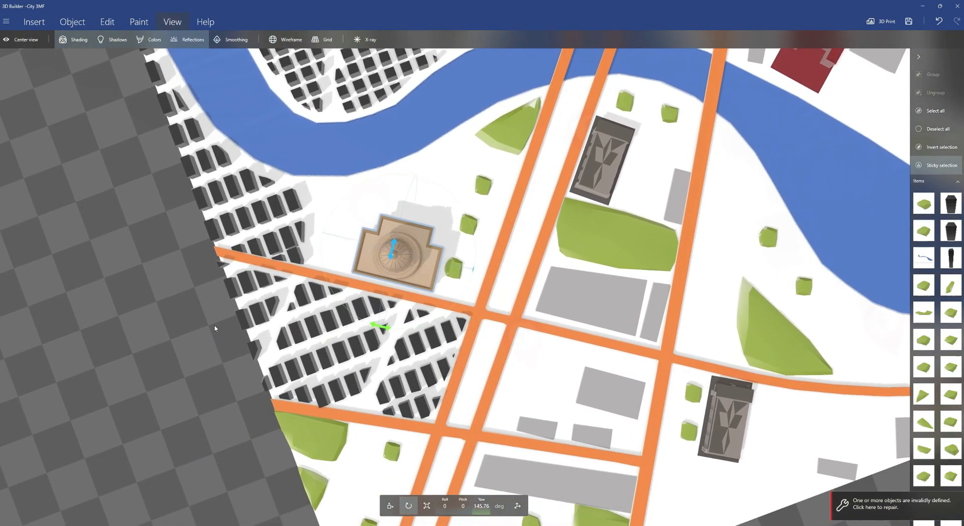
pyautogui.click(390, 506)
pyautogui.moveTo(432, 261); pyautogui.dragTo(379, 230)
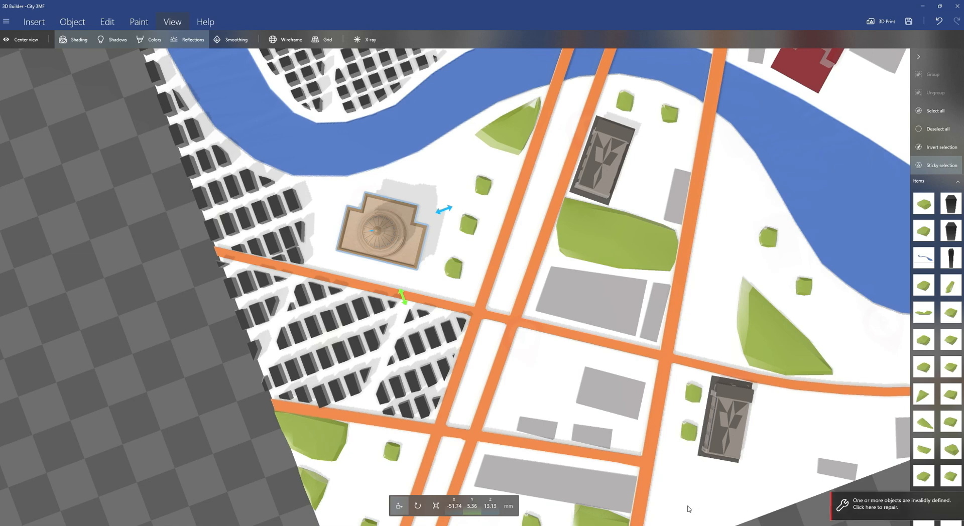
# Step: Check the reference map and rotate the Capitol Building to a yaw of about 56.04 degrees
pyautogui.hotkey('alt', 'Tab')
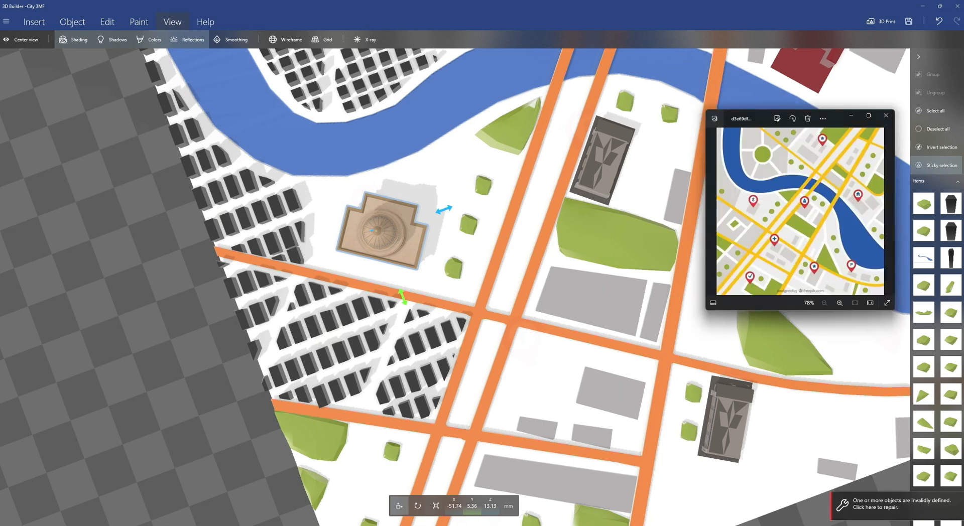
pyautogui.hotkey('alt', 'Tab')
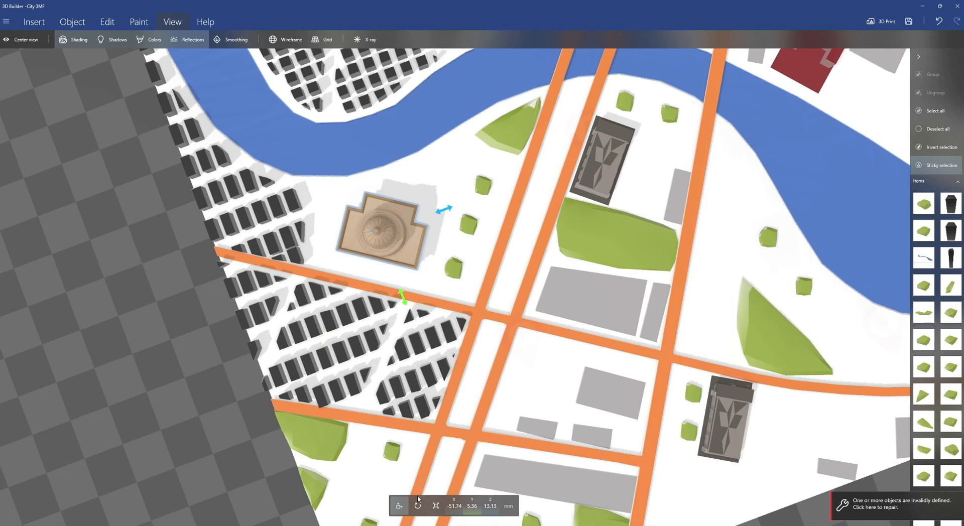
pyautogui.click(418, 504)
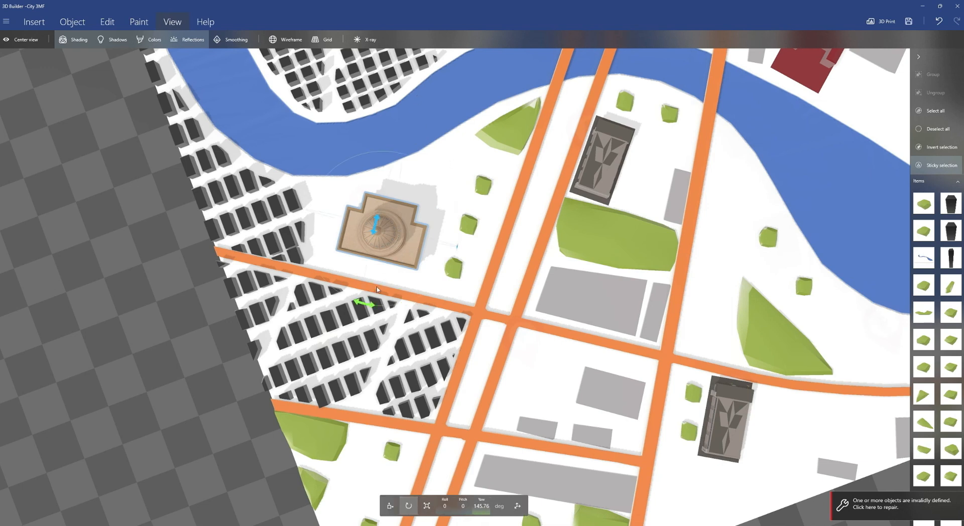
pyautogui.moveTo(372, 305); pyautogui.dragTo(125, 206)
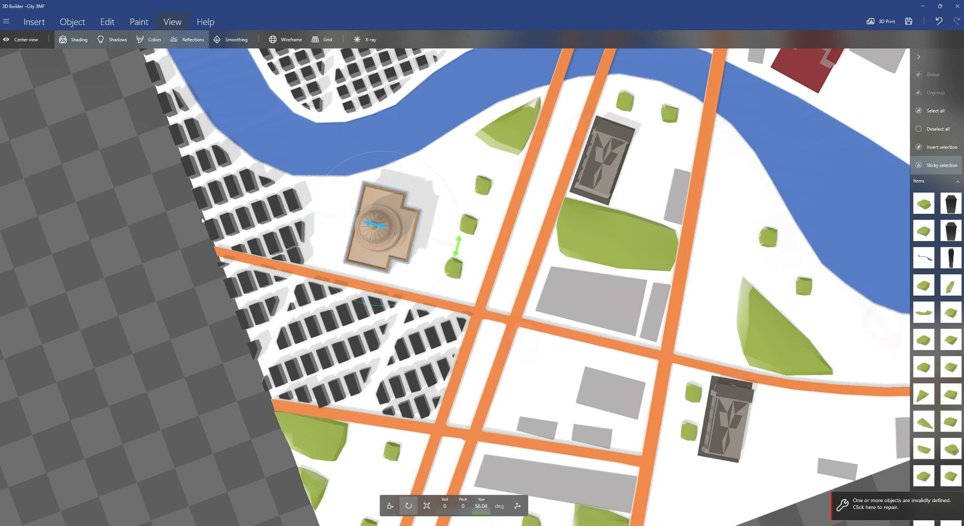
# Step: Scale the Capitol Building down proportionally to about 14.22 mm in X and move it to about X -53.17 mm, Y 6.82 mm
pyautogui.click(426, 505)
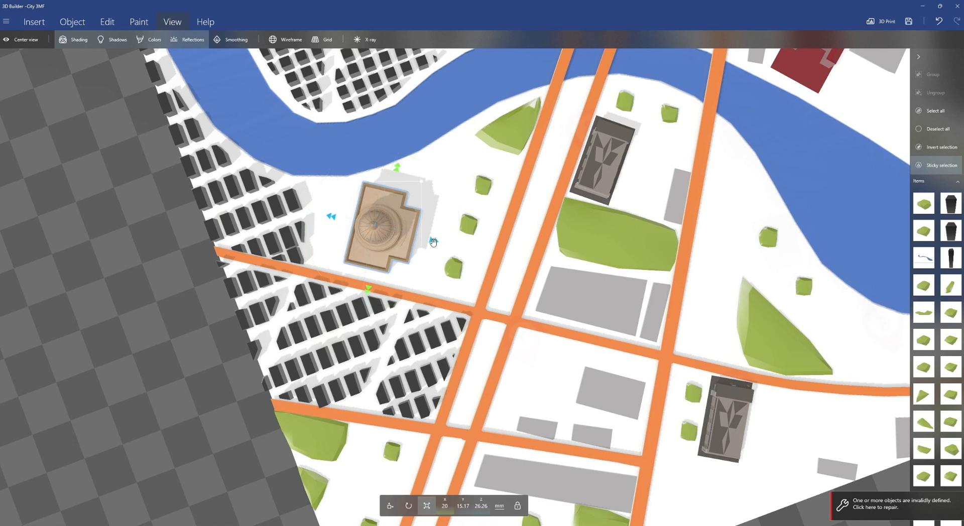
pyautogui.moveTo(394, 166); pyautogui.dragTo(393, 192)
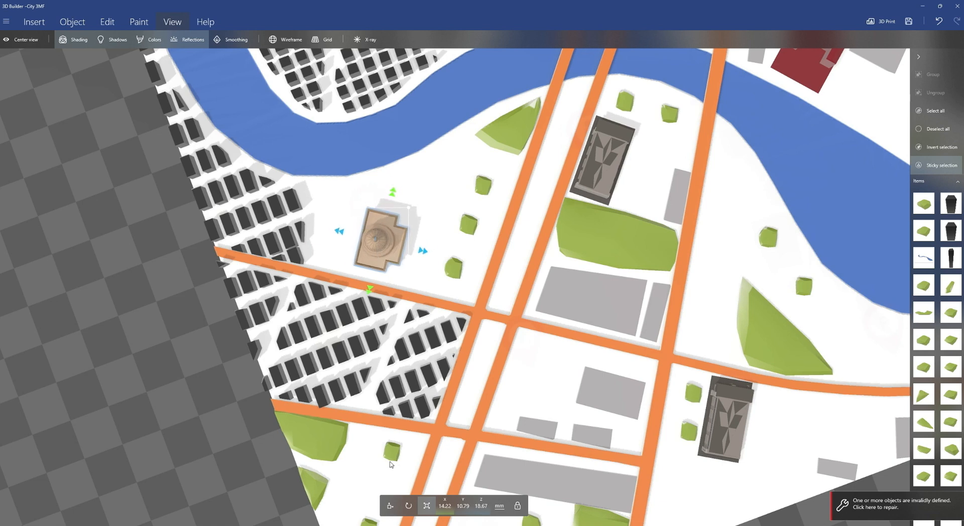
pyautogui.click(390, 506)
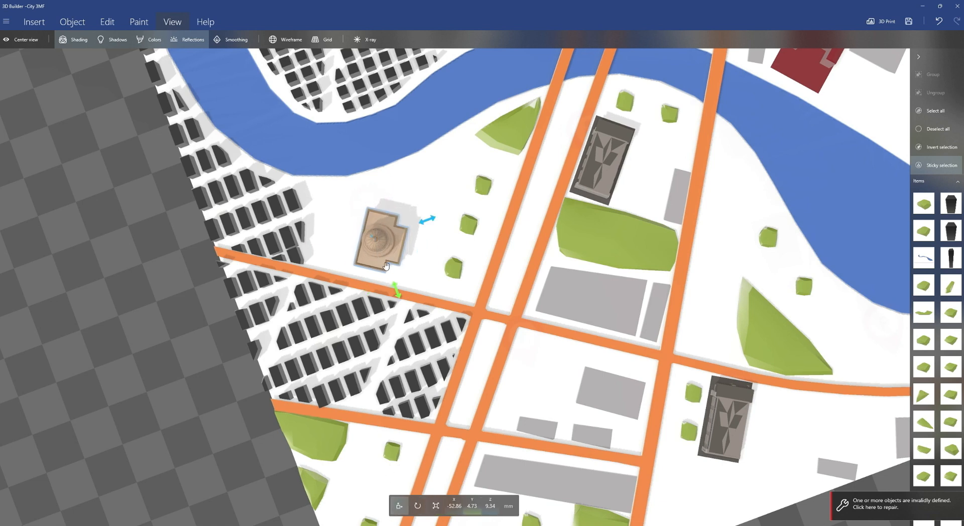
pyautogui.moveTo(386, 265); pyautogui.dragTo(381, 257)
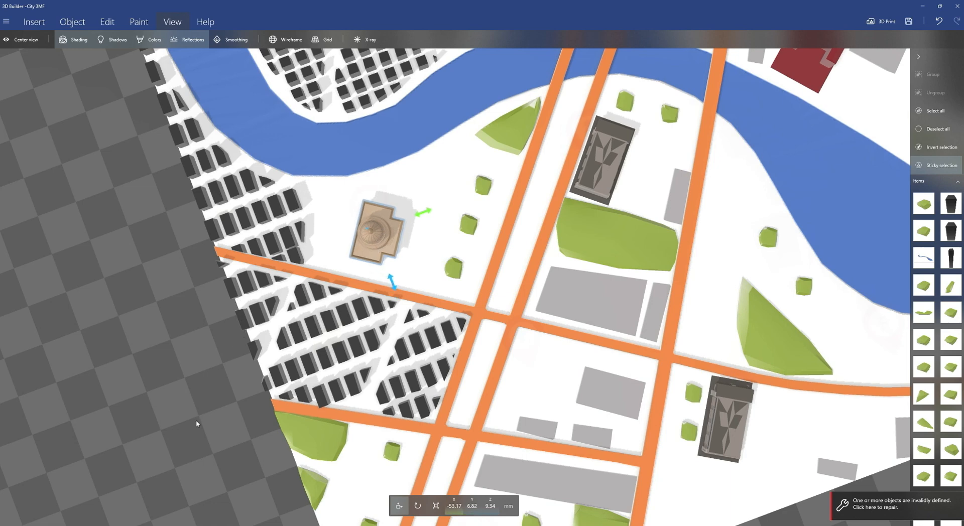
# Step: Raise the Capitol Building to about 9.58 mm in Z and repair the invalidly defined objects
pyautogui.moveTo(196, 424); pyautogui.dragTo(201, 326)
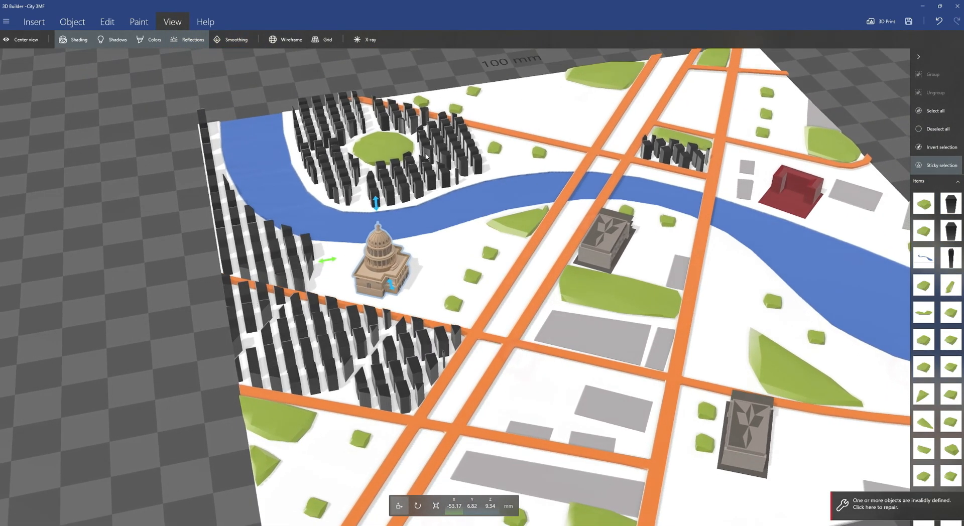
pyautogui.moveTo(375, 204); pyautogui.dragTo(372, 204)
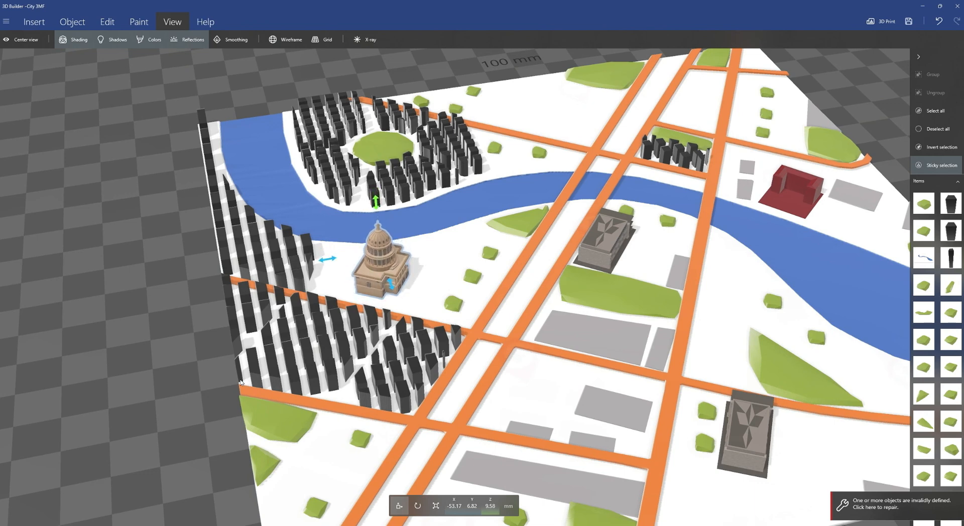
pyautogui.scroll(-3, 206, 415)
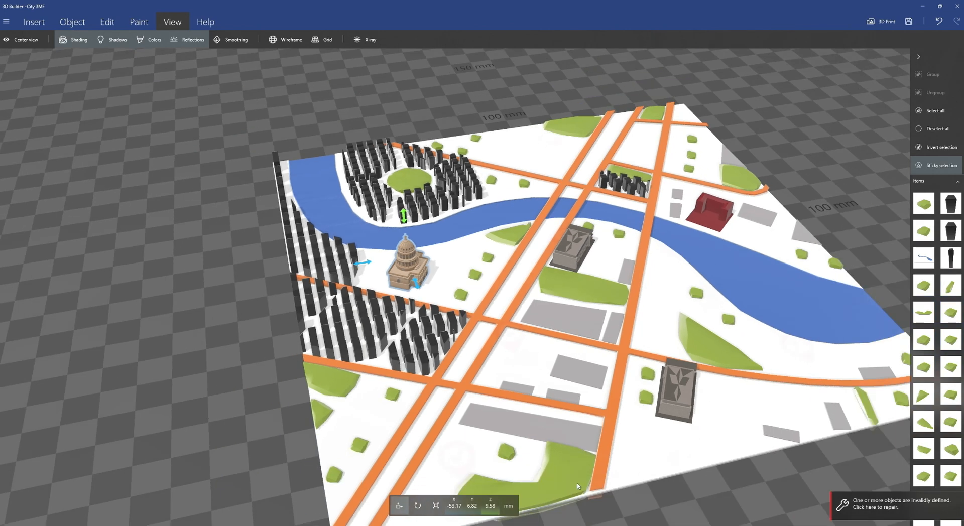
pyautogui.click(879, 505)
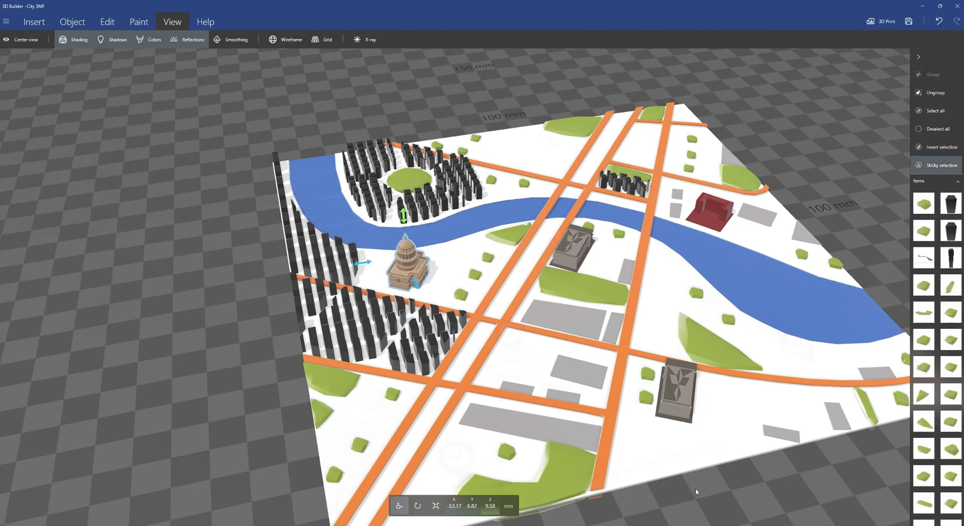
# Step: Inspect the city model from several sides and compare it with the reference map
pyautogui.moveTo(755, 482); pyautogui.dragTo(391, 456)
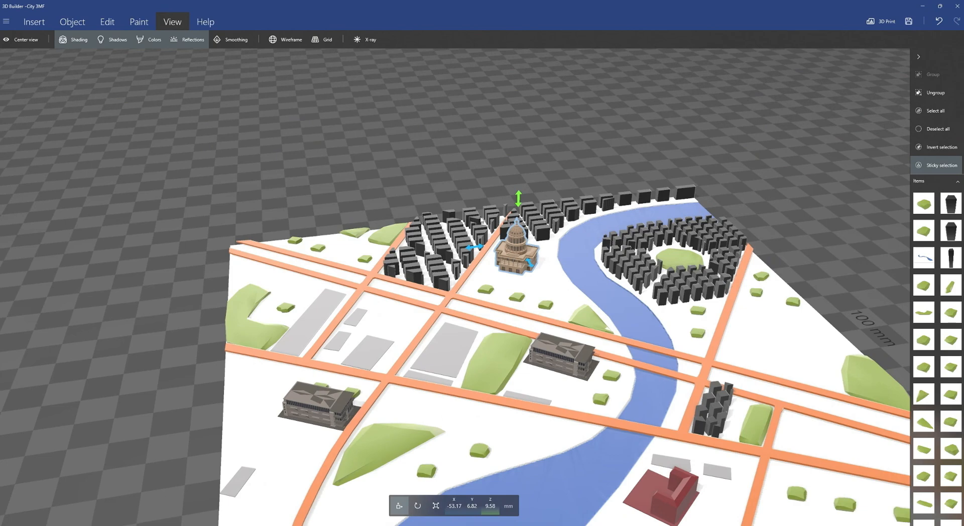
pyautogui.moveTo(804, 290); pyautogui.dragTo(687, 315)
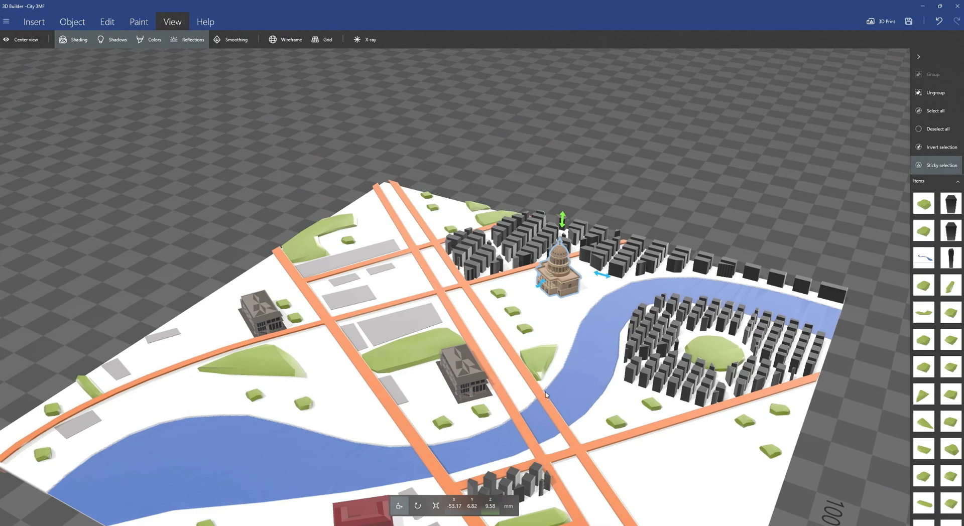
pyautogui.moveTo(864, 490); pyautogui.dragTo(899, 460)
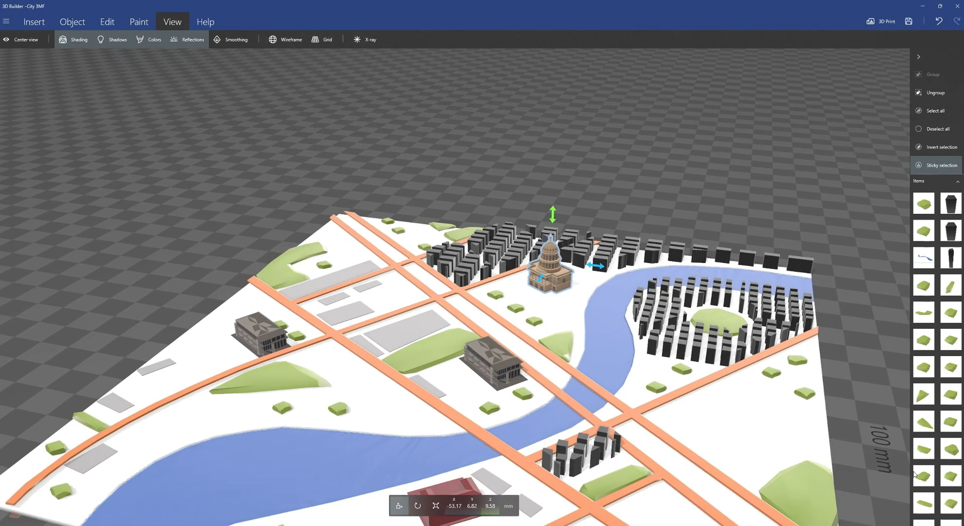
pyautogui.moveTo(130, 332); pyautogui.dragTo(678, 495)
pyautogui.hotkey('alt', 'Tab')
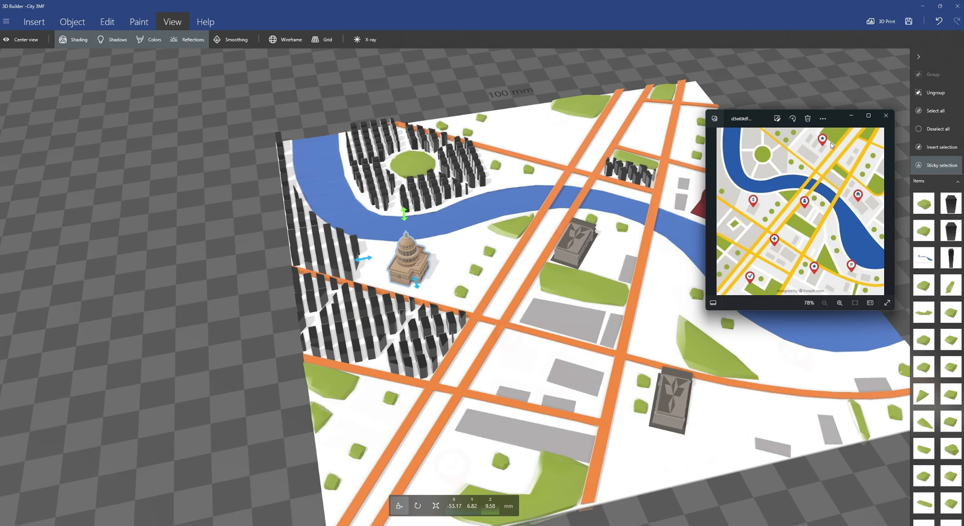
pyautogui.click(851, 116)
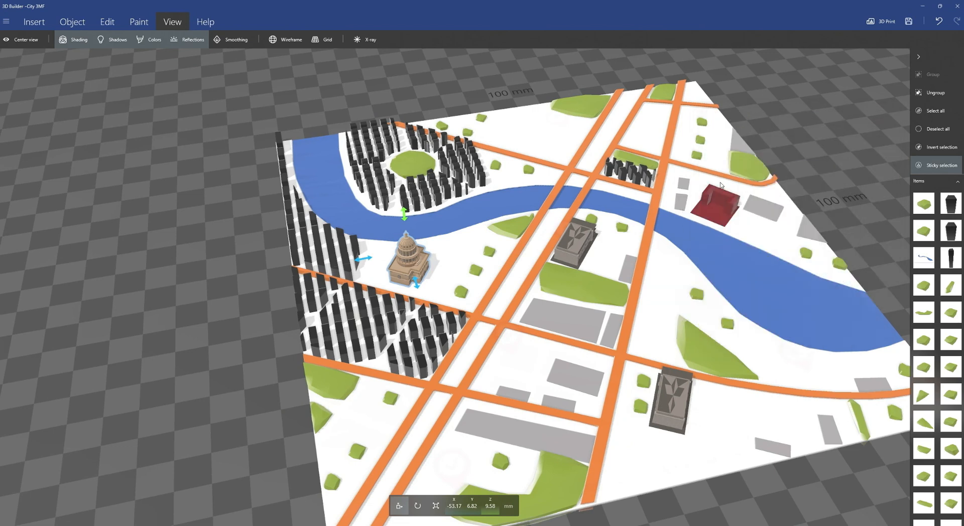
# Step: Try to add the Early Skyscraper model from the library's "building" search results
pyautogui.click(36, 21)
pyautogui.click(11, 39)
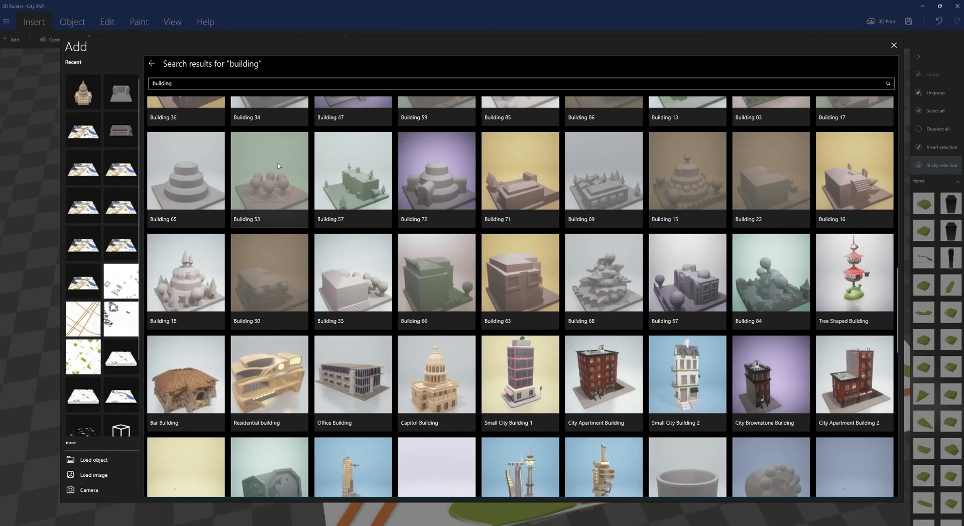
pyautogui.scroll(-2, 435, 205)
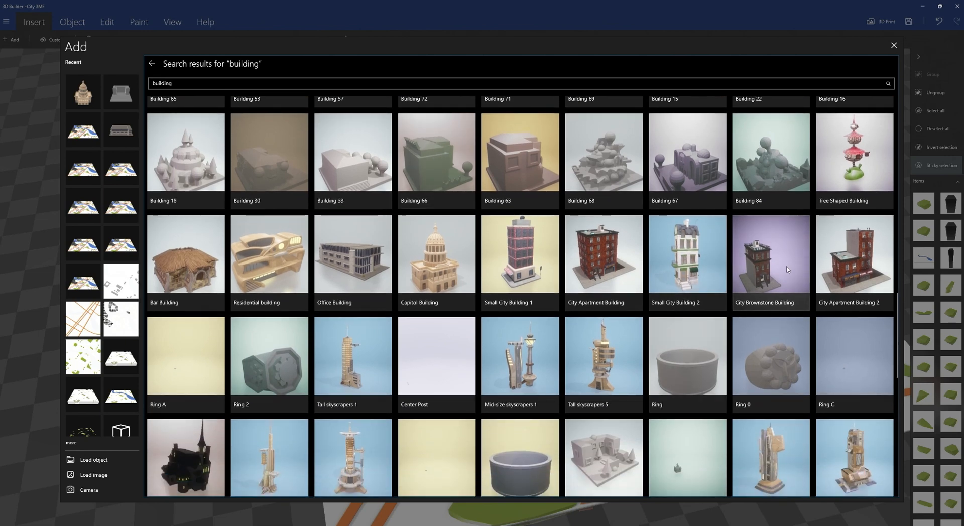
pyautogui.scroll(-1, 787, 270)
pyautogui.scroll(-2, 787, 270)
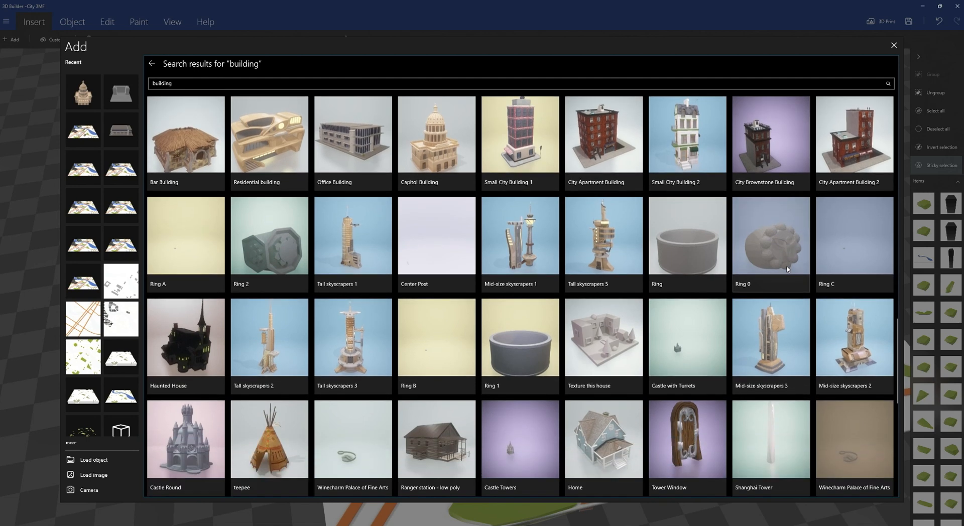
pyautogui.scroll(-1, 787, 270)
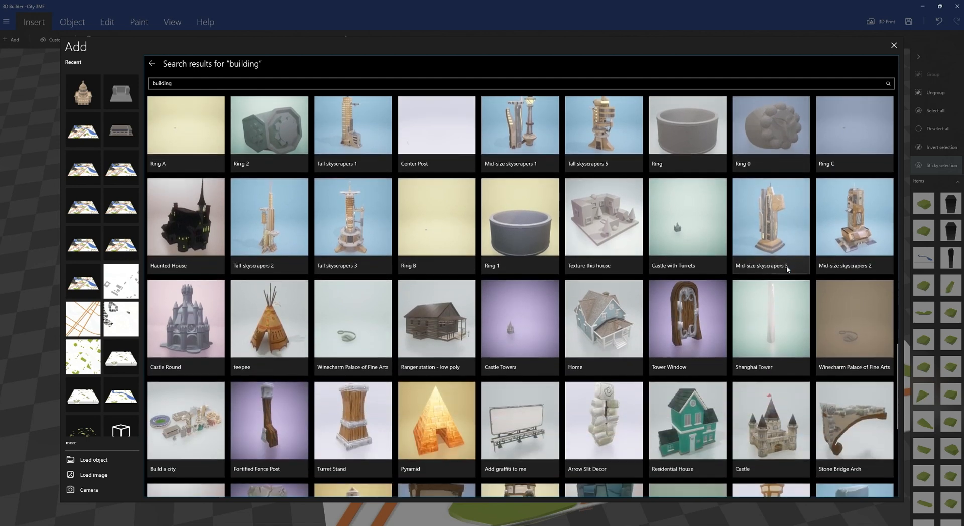
pyautogui.scroll(-1, 787, 269)
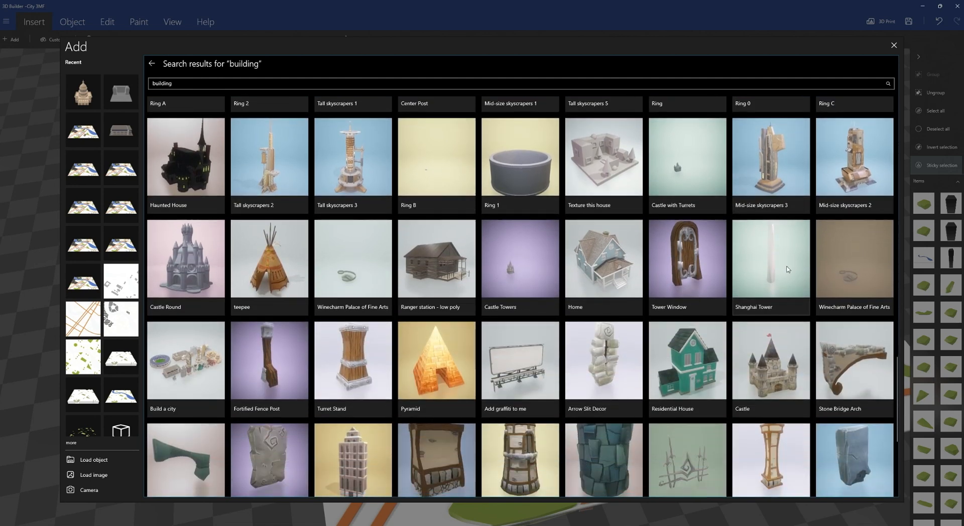
pyautogui.scroll(-2, 787, 269)
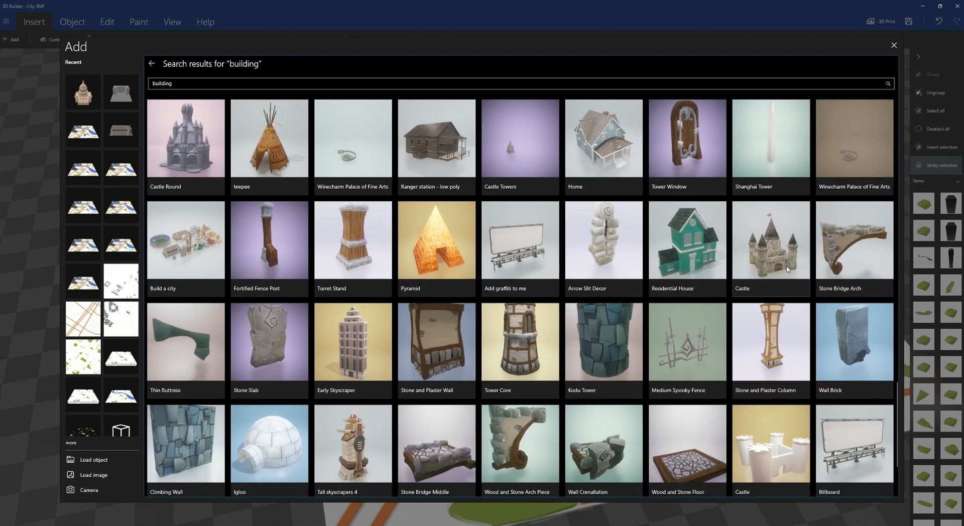
pyautogui.click(354, 345)
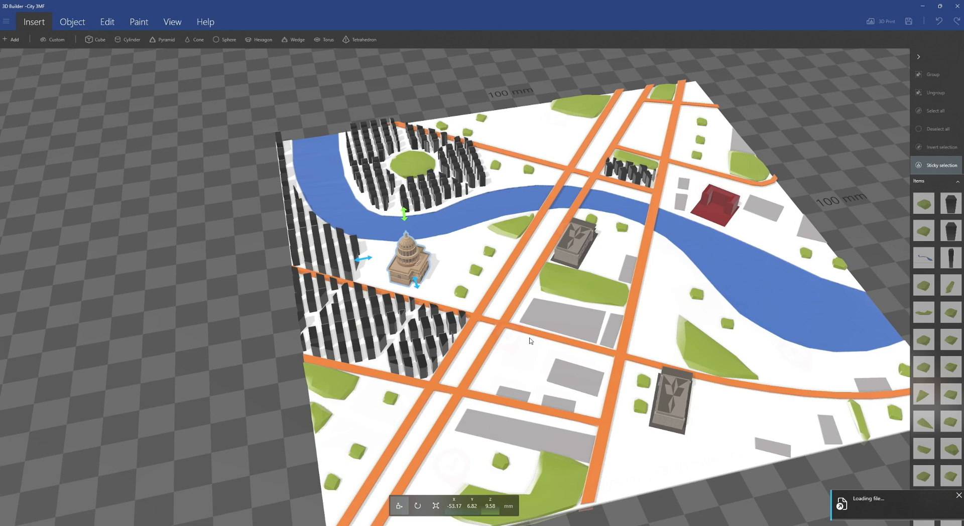
pyautogui.moveTo(831, 173); pyautogui.dragTo(663, 160)
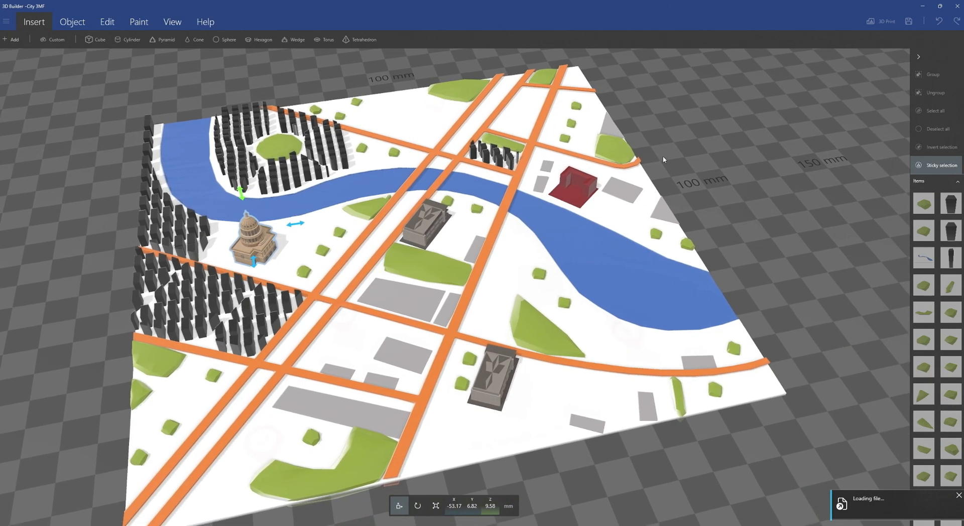
pyautogui.moveTo(760, 229); pyautogui.dragTo(744, 210)
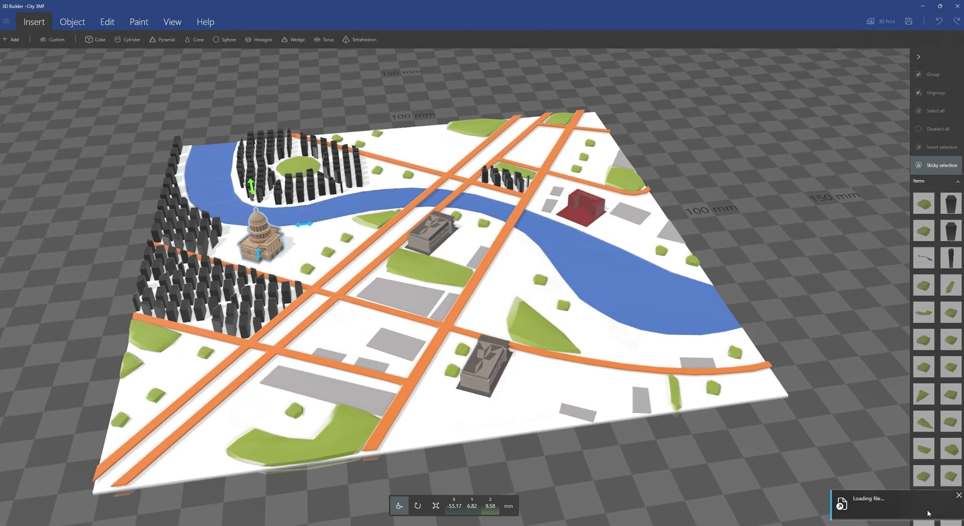
pyautogui.click(959, 495)
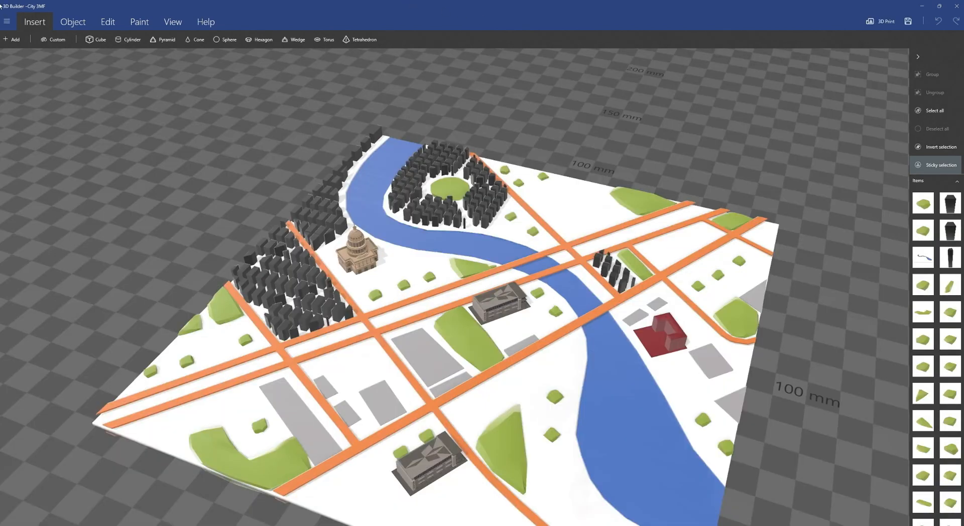
# Step: Add the Early Skyscraper model from the library's "building" search results to the city
pyautogui.click(12, 39)
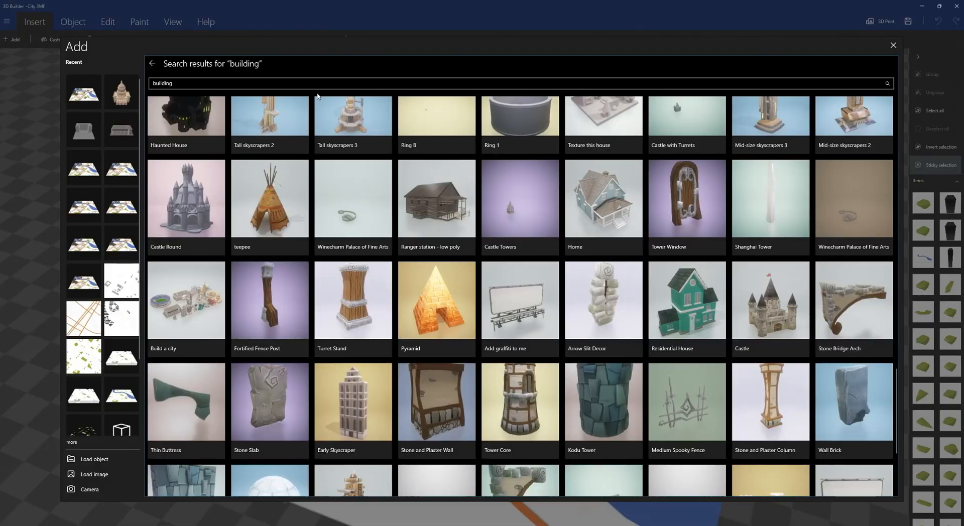
pyautogui.scroll(1, 321, 189)
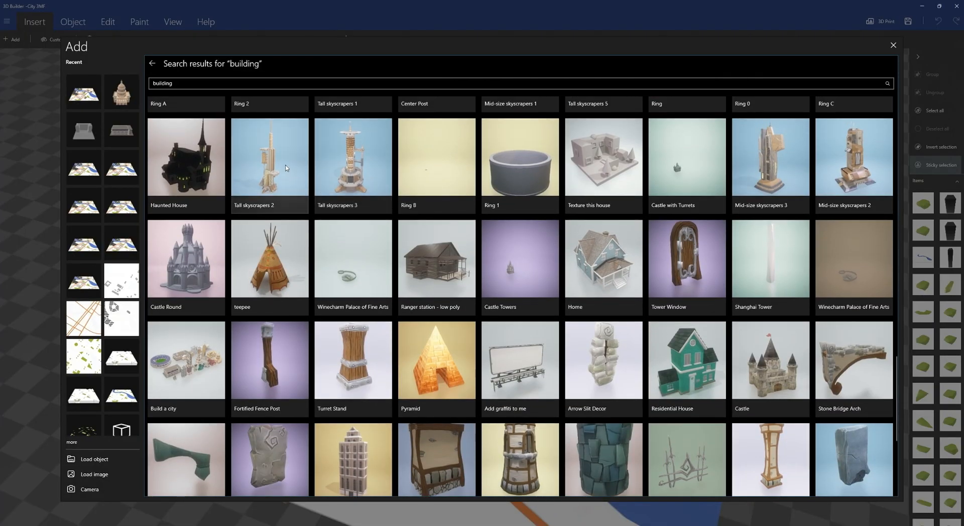
pyautogui.scroll(-2, 269, 245)
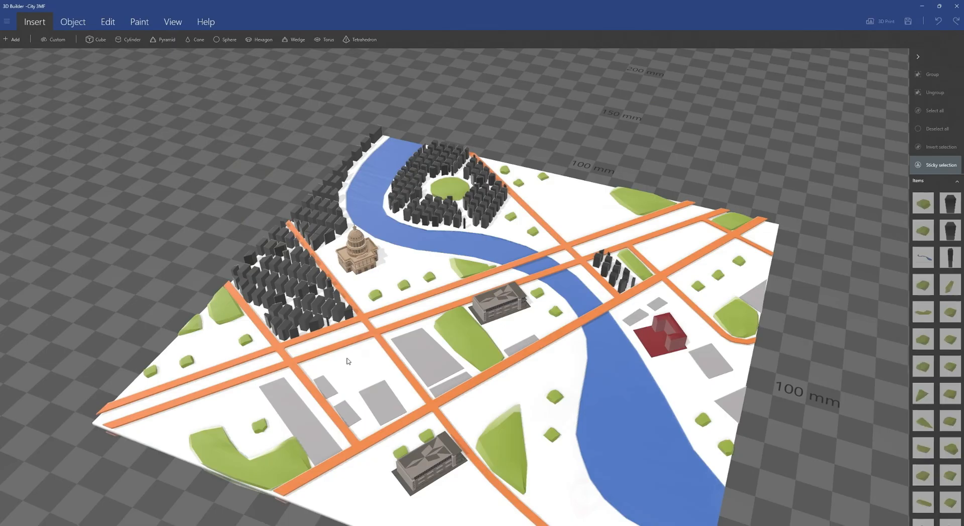
pyautogui.click(349, 361)
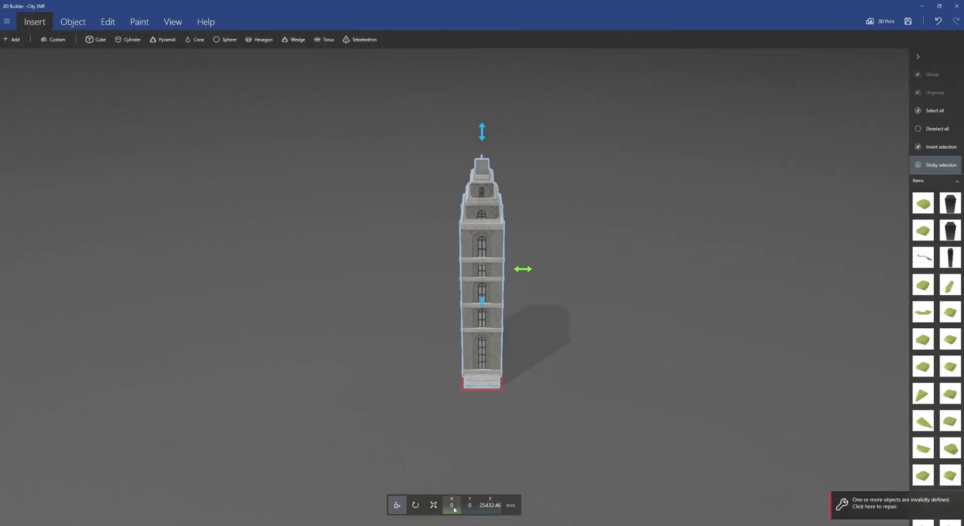
# Step: Scale the Early Skyscraper proportionally to 20 mm in X
pyautogui.click(434, 506)
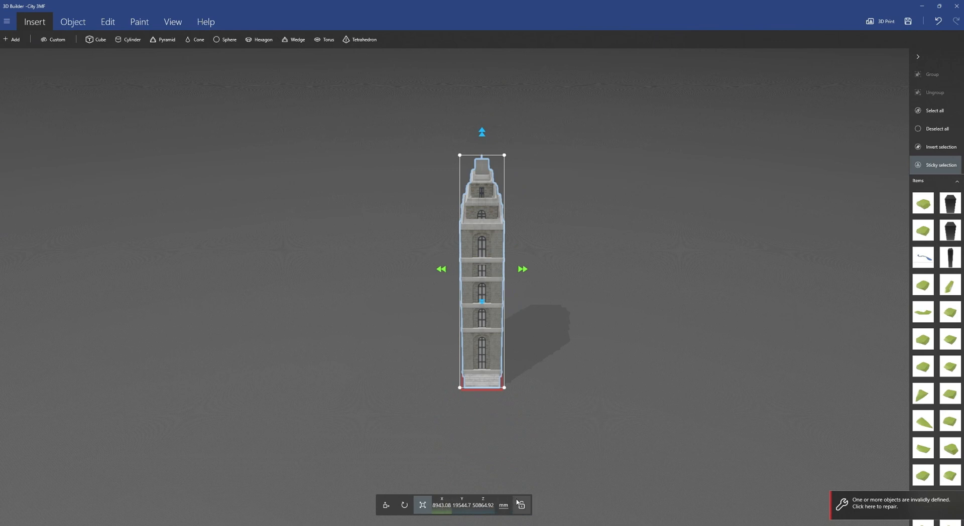
pyautogui.click(433, 506)
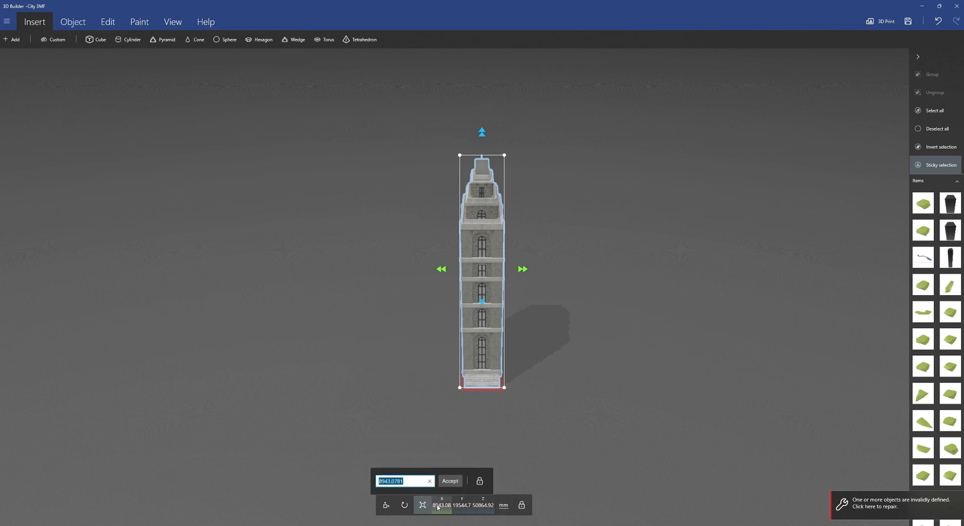
pyautogui.write('2')
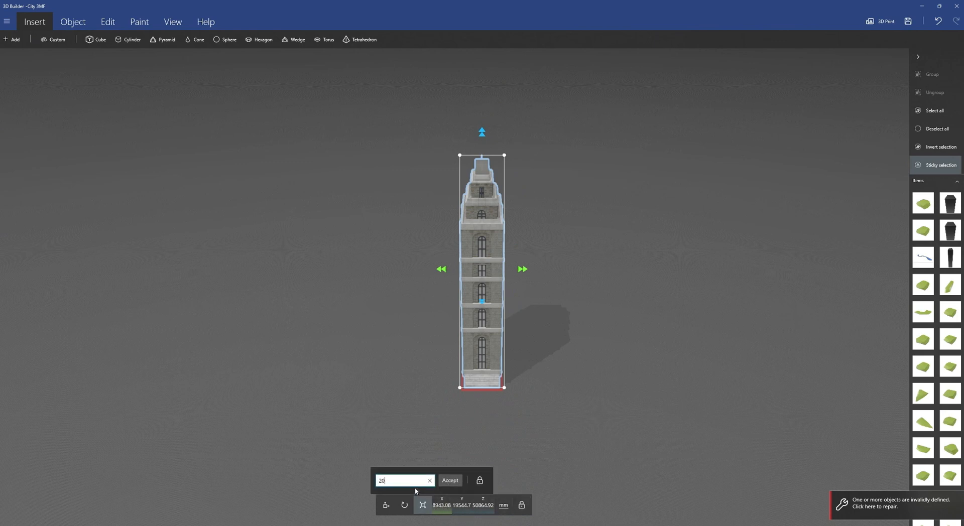
pyautogui.write('0')
pyautogui.press('Return')
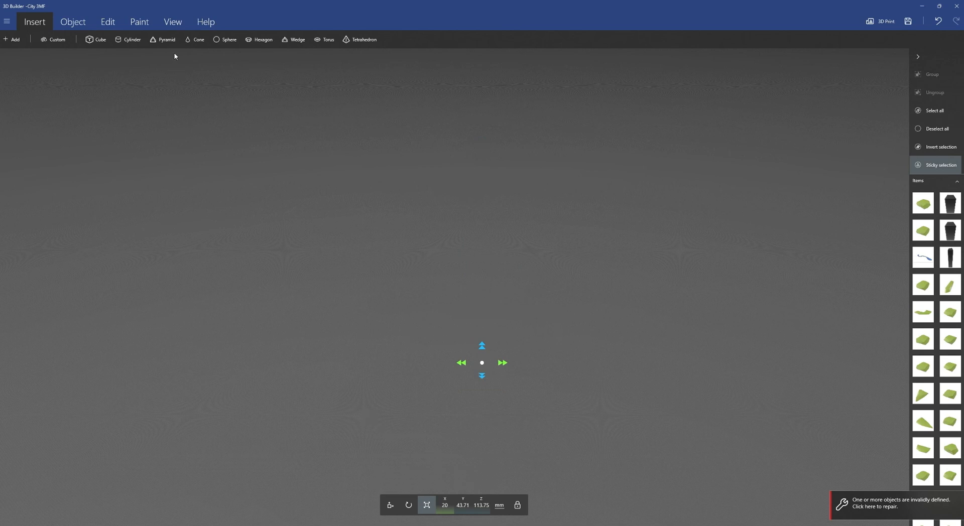
# Step: Shrink the Early Skyscraper proportionally to about 6.86 mm in X, 14.99 mm in Y and 39.02 mm in Z
pyautogui.click(173, 22)
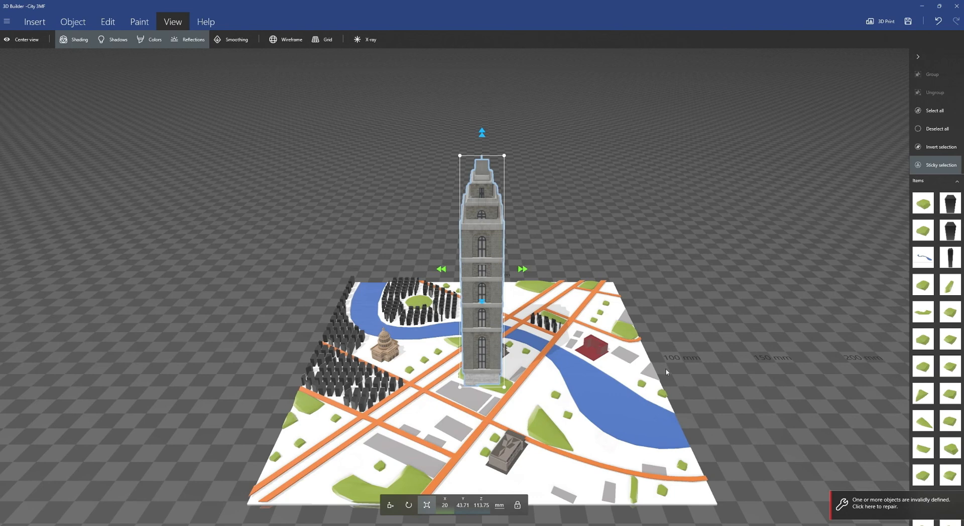
pyautogui.moveTo(667, 372); pyautogui.dragTo(525, 403)
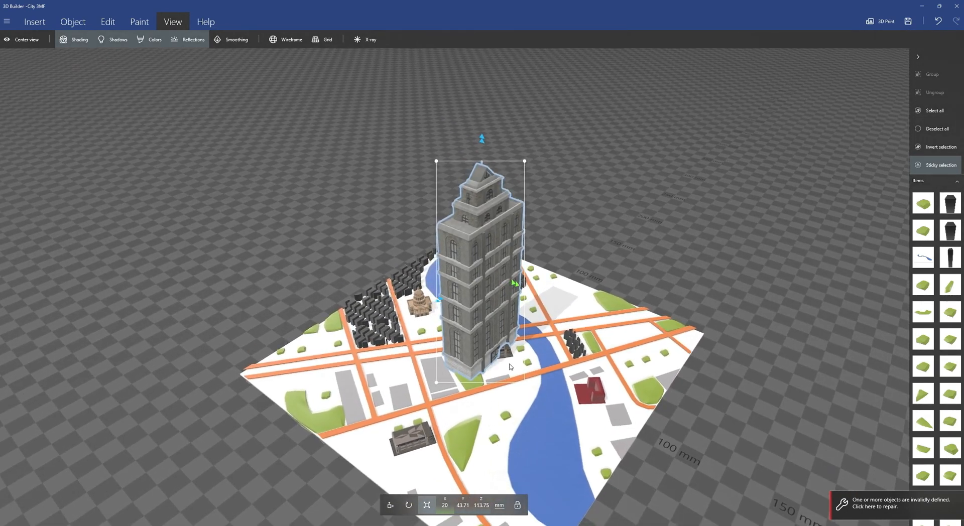
pyautogui.moveTo(295, 195); pyautogui.dragTo(472, 467)
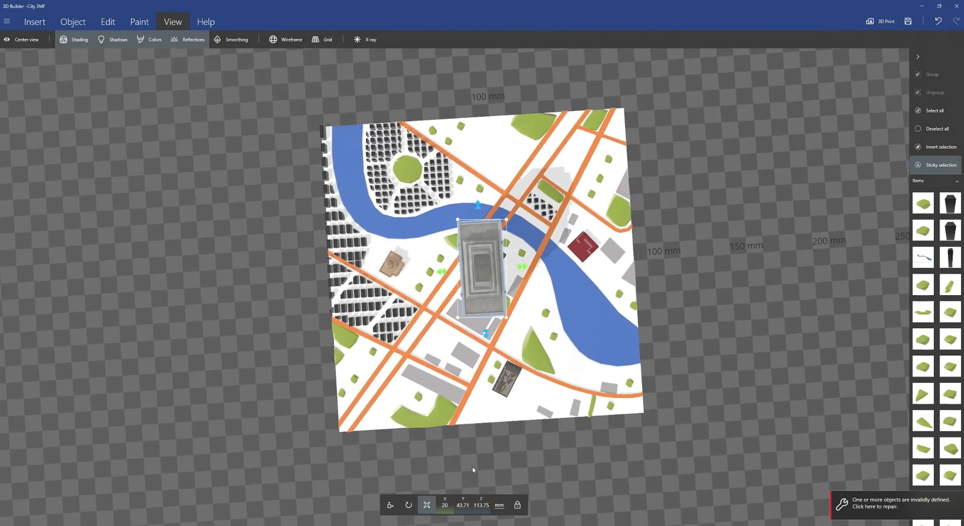
pyautogui.moveTo(504, 223); pyautogui.dragTo(483, 262)
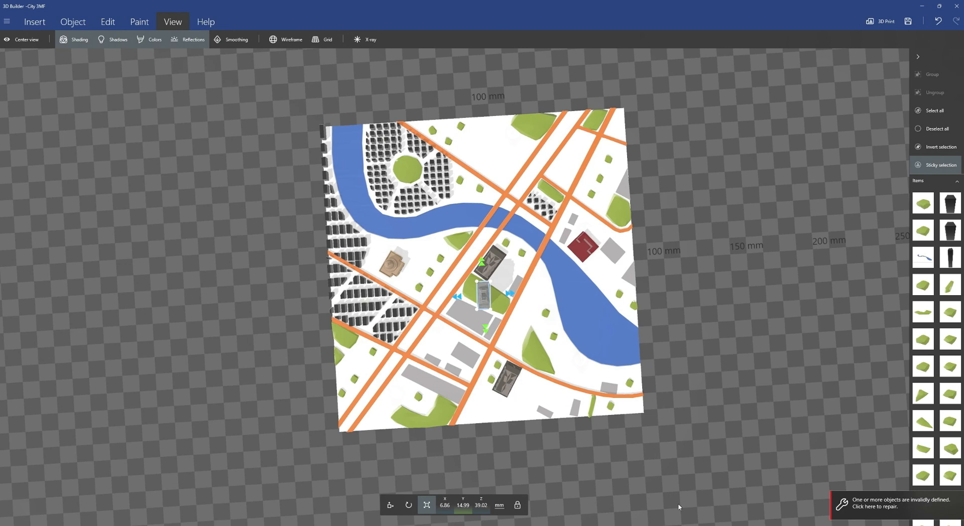
# Step: Check the reference map and move the Early Skyscraper across the river to about X 21.64 mm, Y 66.05 mm
pyautogui.hotkey('alt', 'Tab')
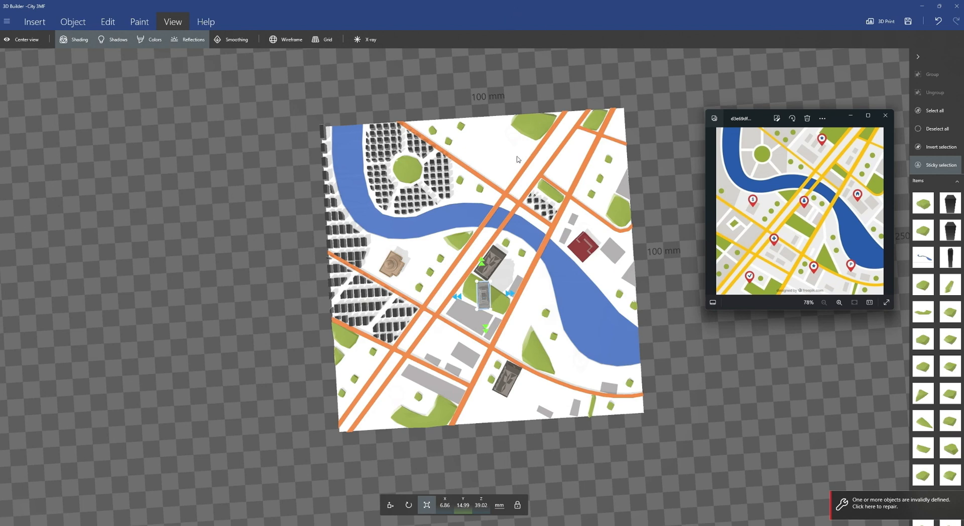
pyautogui.click(390, 505)
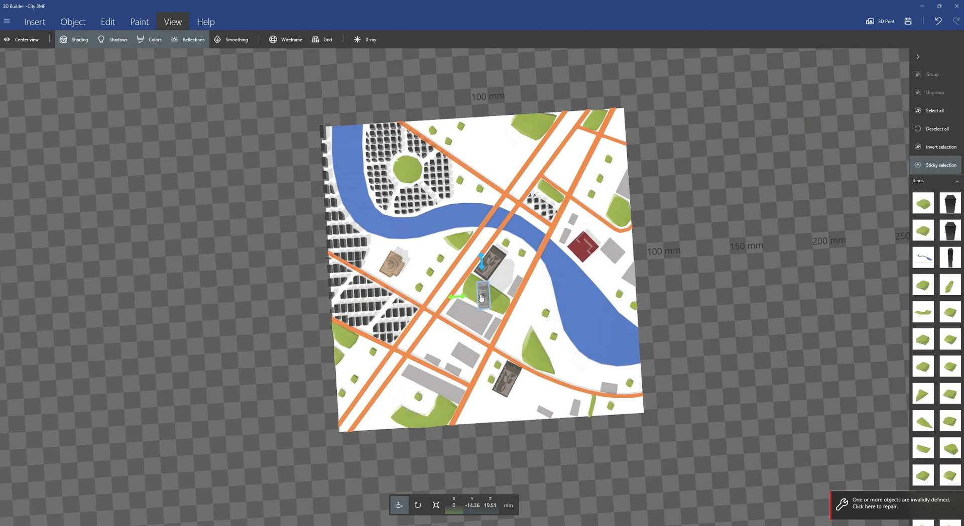
pyautogui.moveTo(482, 295); pyautogui.dragTo(488, 259)
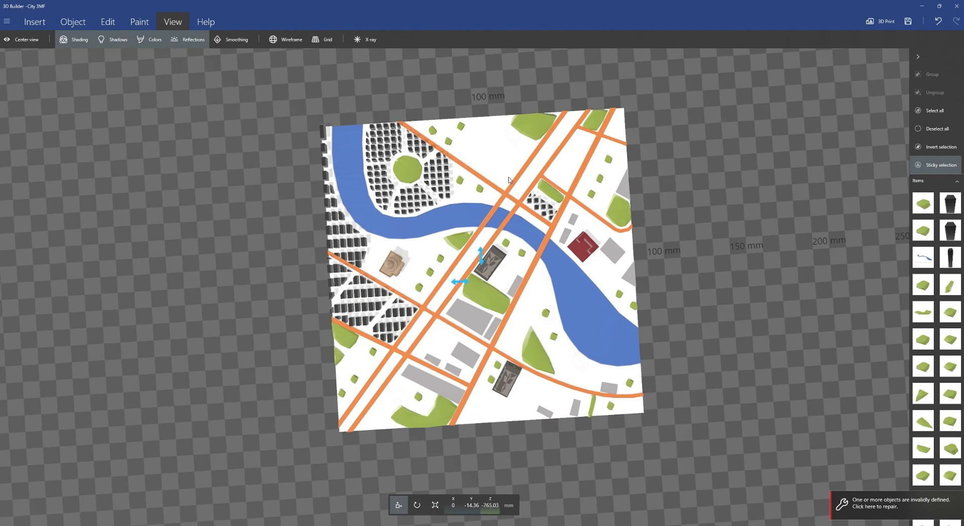
pyautogui.hotkey('ctrl', 'z')
pyautogui.moveTo(781, 273); pyautogui.dragTo(736, 383)
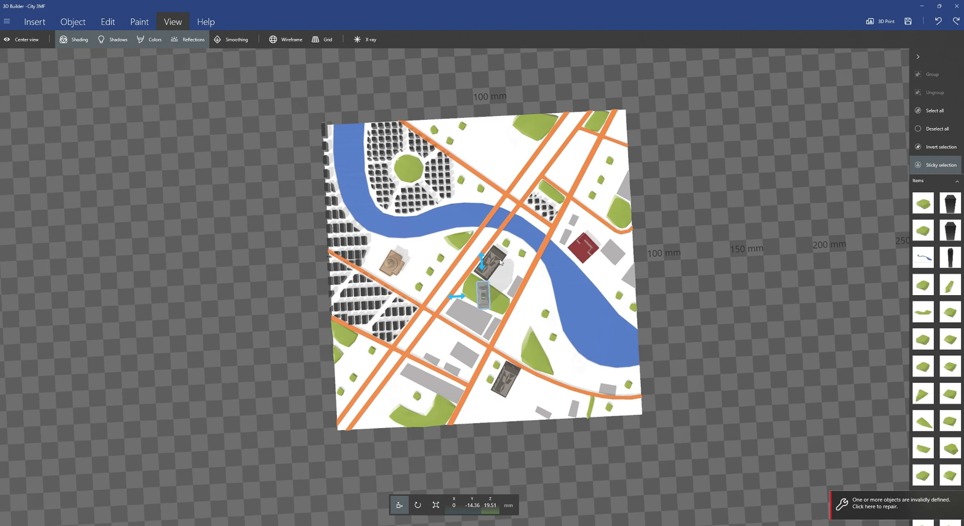
pyautogui.moveTo(486, 264); pyautogui.dragTo(498, 128)
pyautogui.moveTo(450, 162); pyautogui.dragTo(487, 156)
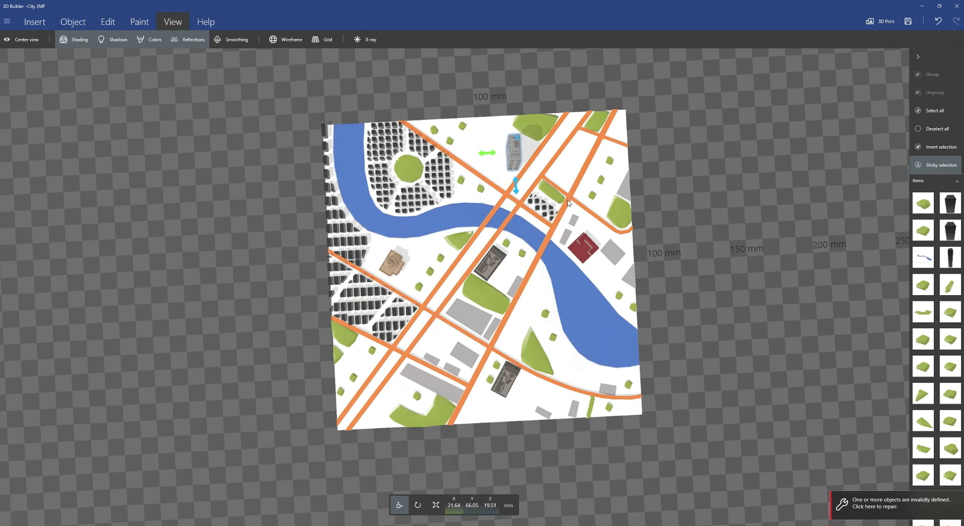
# Step: Rotate the Early Skyscraper to a yaw of about -42.5 degrees, parallel to the diagonal main road
pyautogui.moveTo(681, 331); pyautogui.dragTo(648, 372)
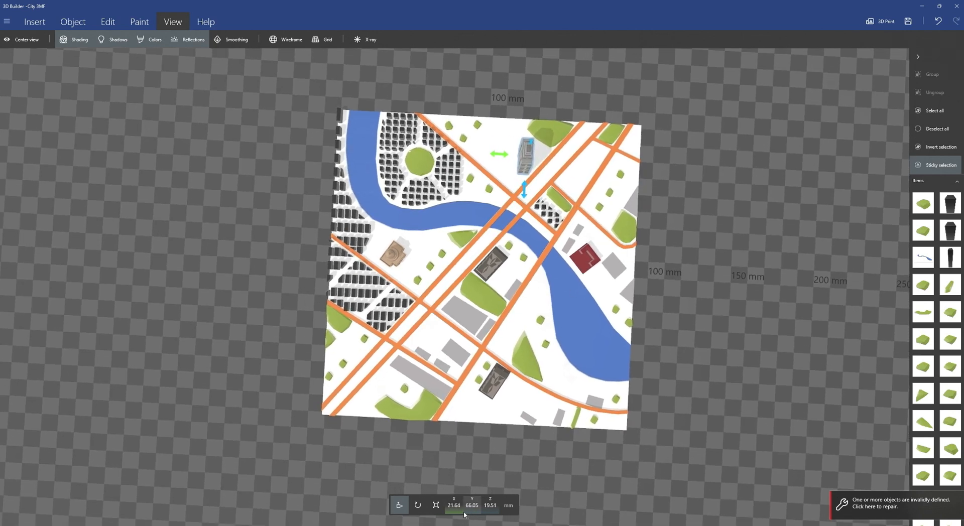
pyautogui.click(417, 505)
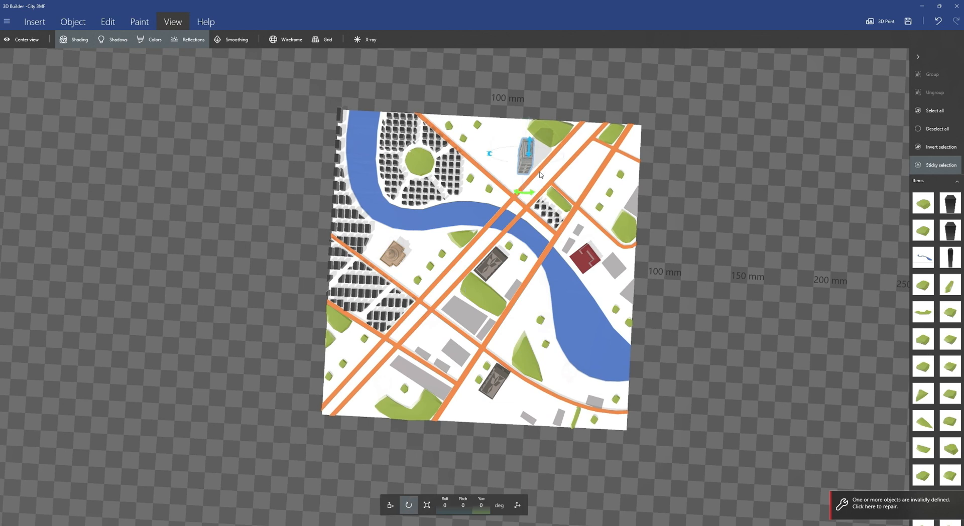
pyautogui.moveTo(525, 192); pyautogui.dragTo(498, 196)
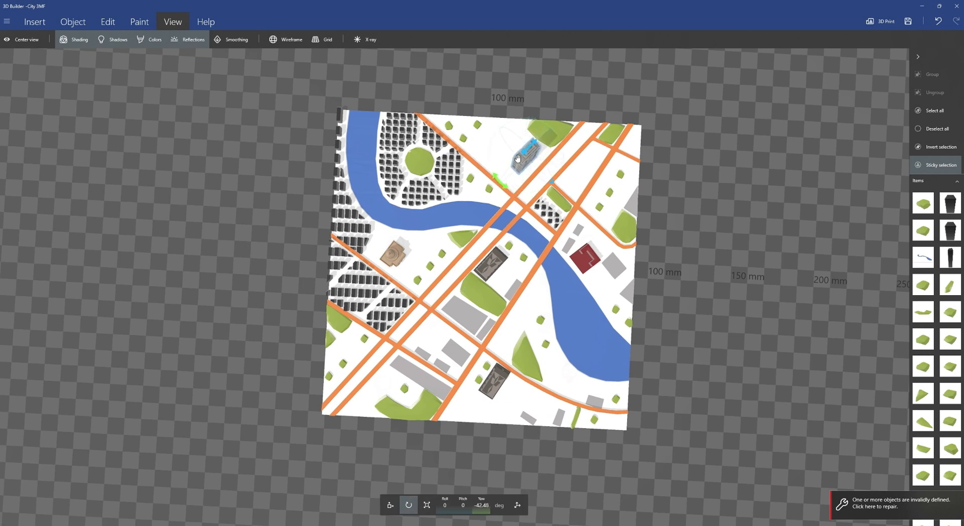
# Step: Move the Early Skyscraper beside the park to about X 27.75 mm, Y 69.95 mm and fine-tune its yaw
pyautogui.click(391, 505)
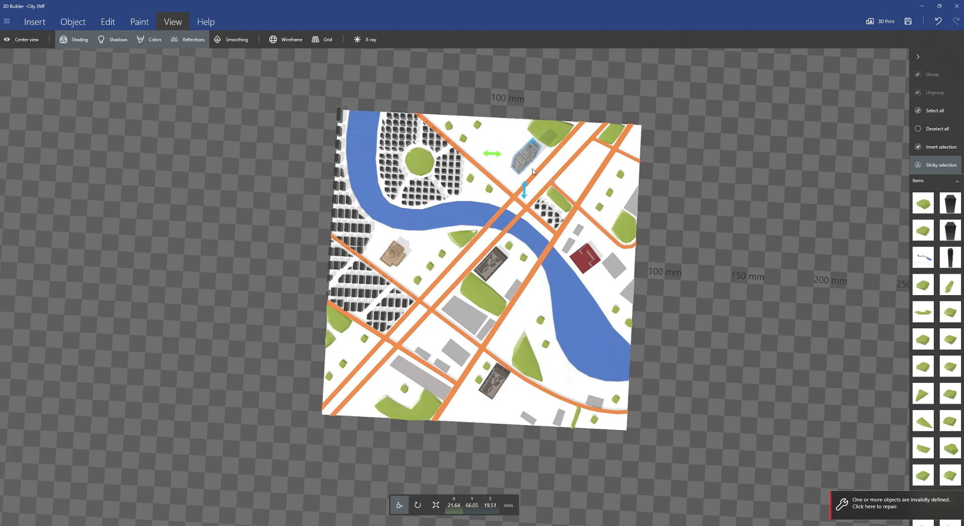
pyautogui.moveTo(516, 164); pyautogui.dragTo(529, 157)
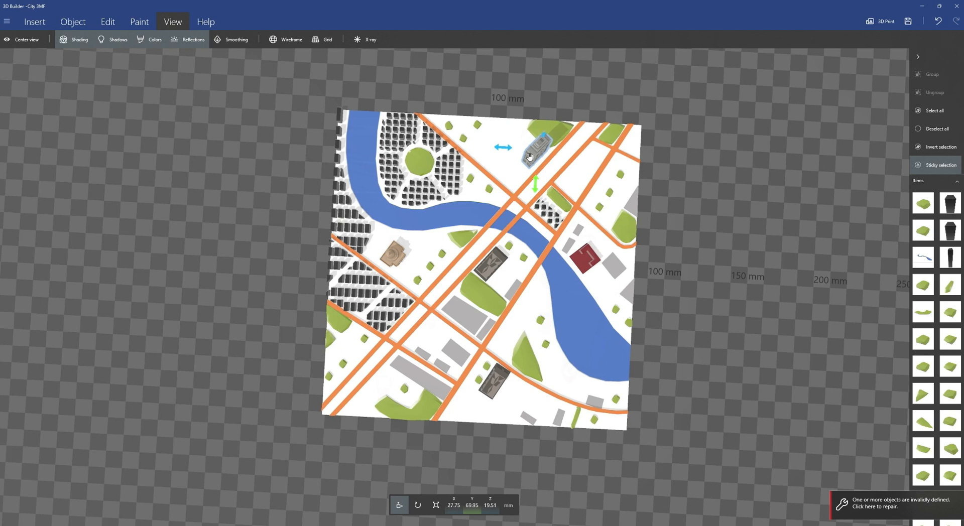
pyautogui.click(419, 506)
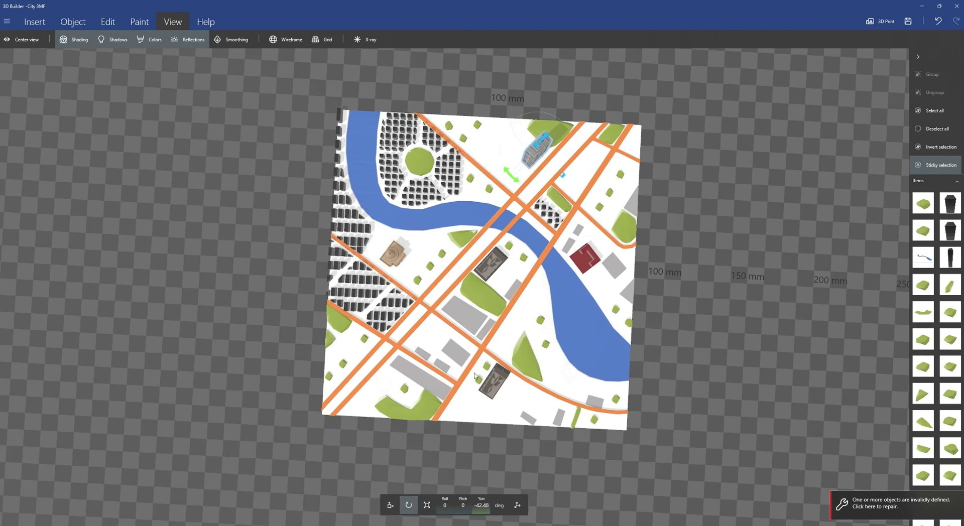
pyautogui.moveTo(510, 176); pyautogui.dragTo(513, 179)
# Step: Raise the Early Skyscraper to about Z 20.44 mm so it stands on the city base, and deselect it
pyautogui.moveTo(711, 263); pyautogui.dragTo(537, 195)
pyautogui.click(390, 505)
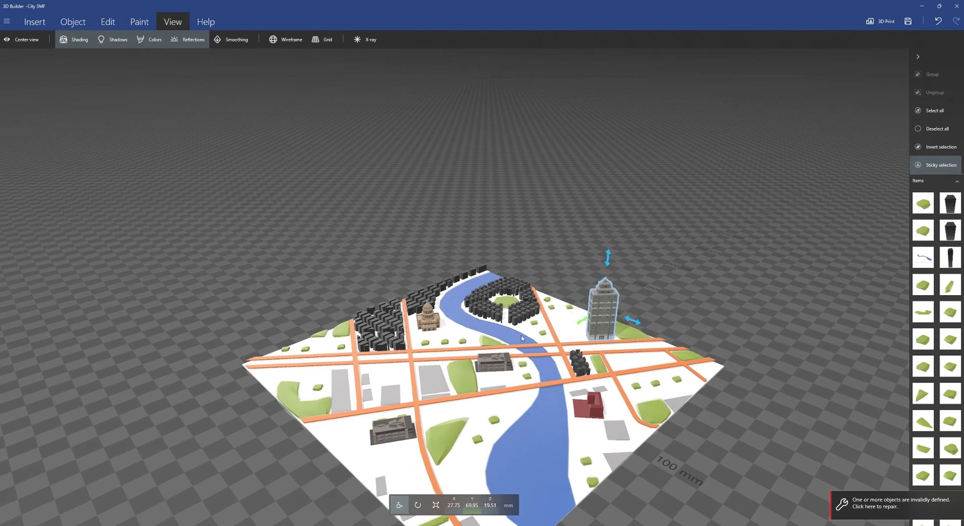
pyautogui.moveTo(608, 262); pyautogui.dragTo(607, 260)
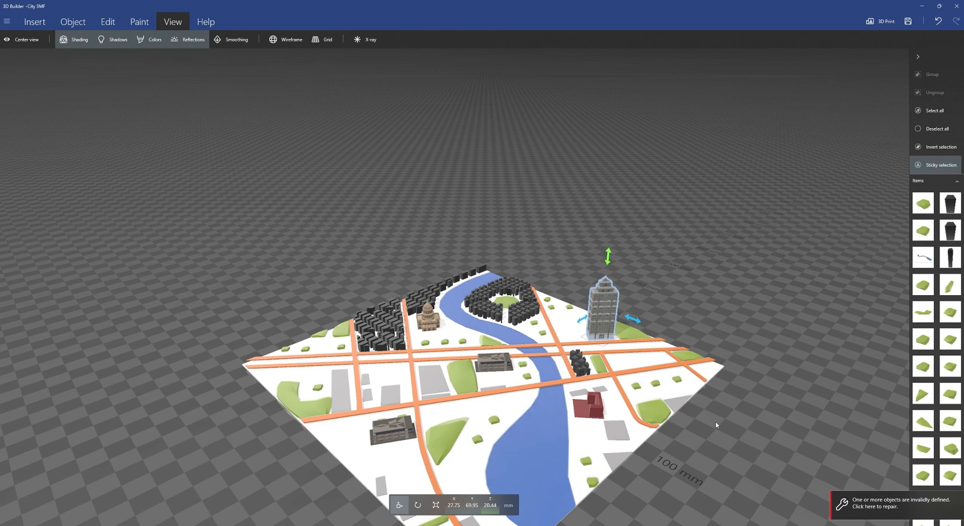
pyautogui.scroll(5, 716, 425)
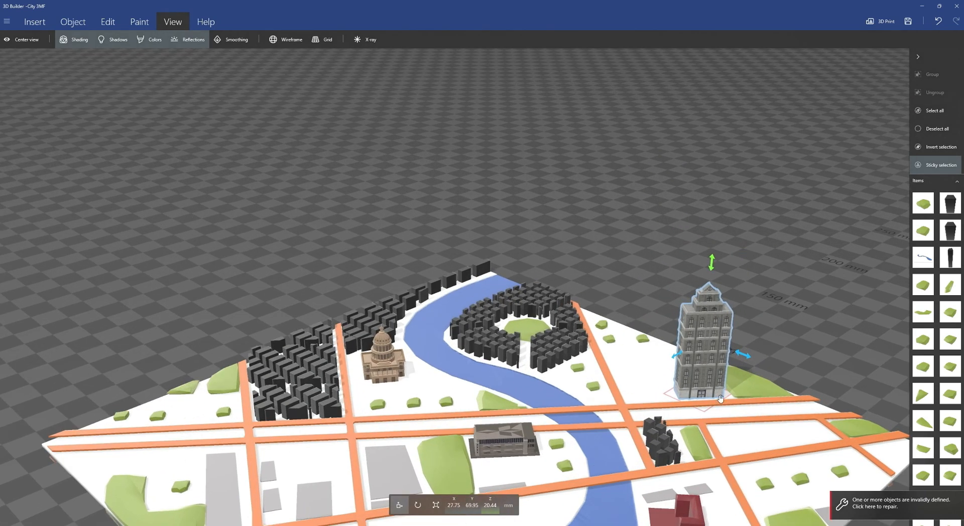
pyautogui.click(686, 377)
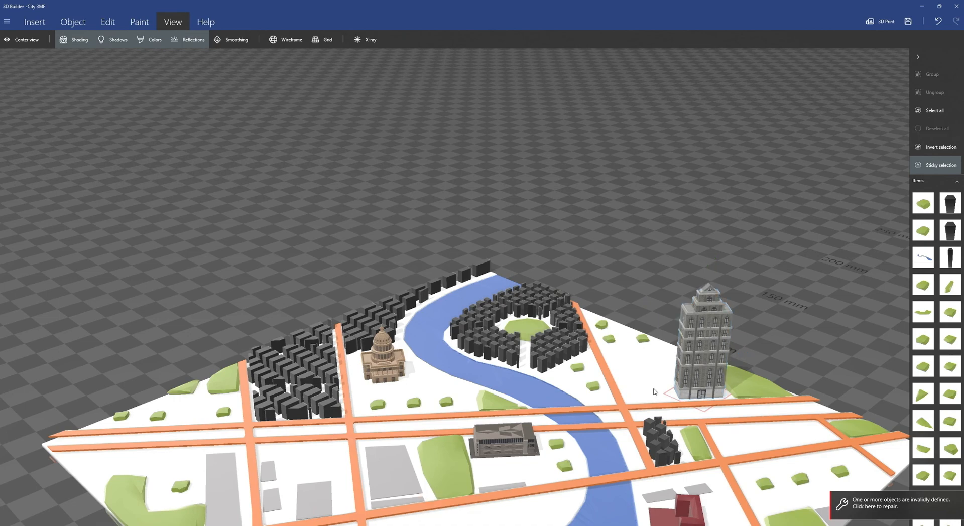
# Step: Repair the invalidly defined objects in the city model
pyautogui.moveTo(820, 285); pyautogui.dragTo(795, 308)
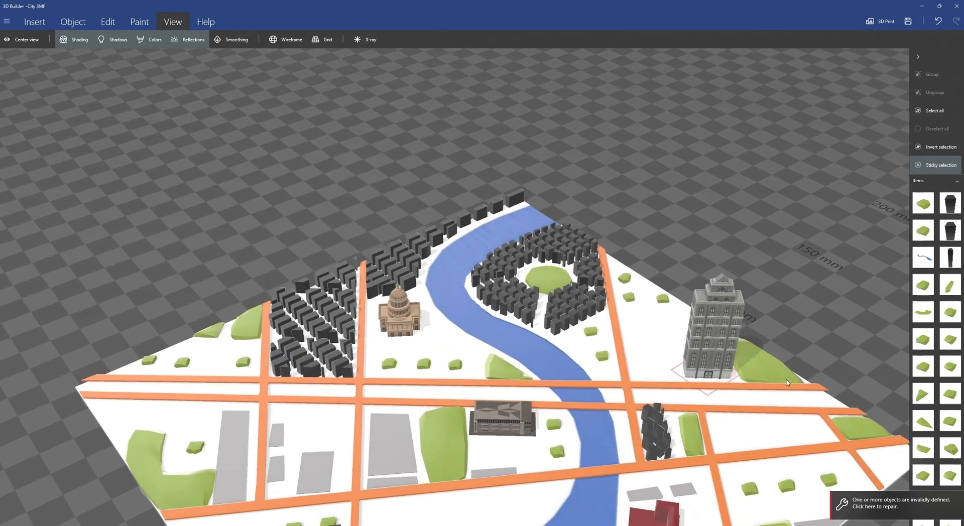
pyautogui.click(868, 501)
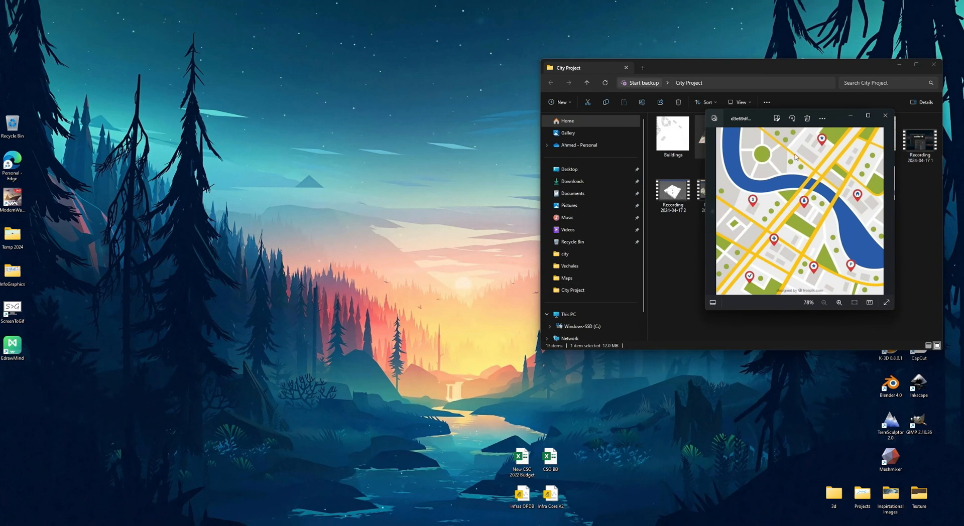
# Step: Switch to PowerPoint, duplicate the slide with the city model and delete the model from the copy
pyautogui.click(848, 117)
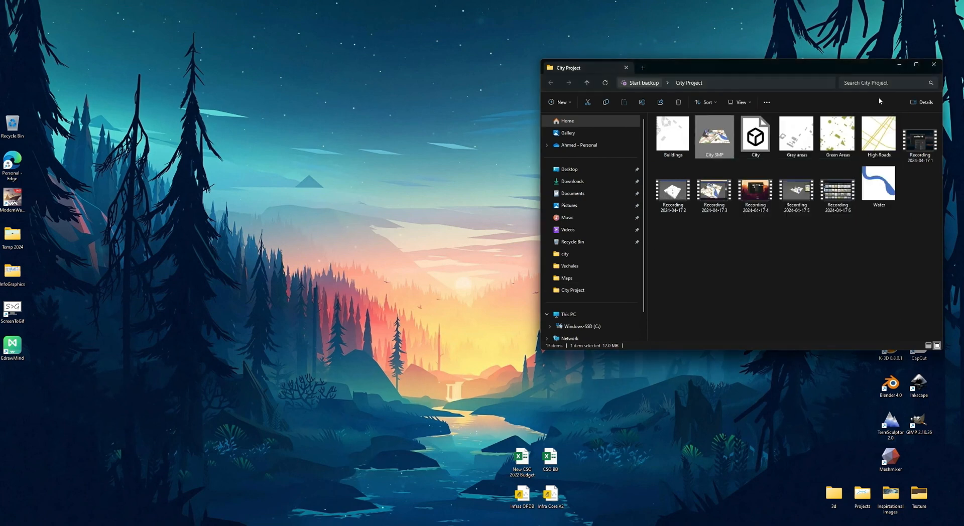
pyautogui.click(900, 64)
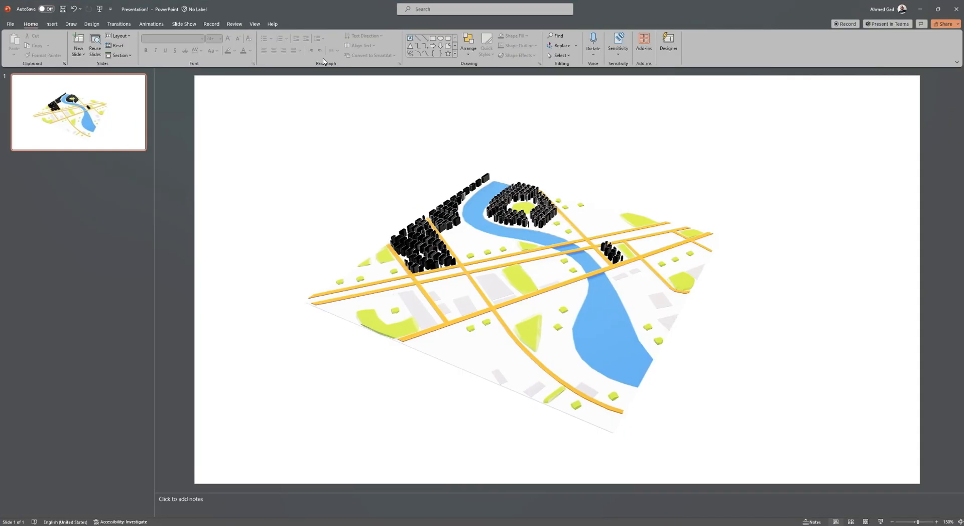
pyautogui.click(127, 96)
pyautogui.hotkey('ctrl', 'd')
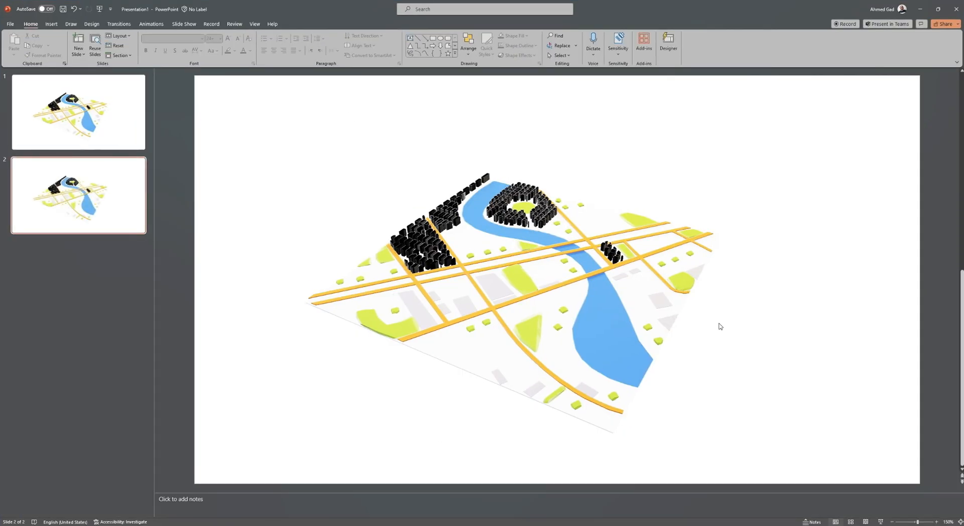
pyautogui.click(657, 322)
pyautogui.press('Delete')
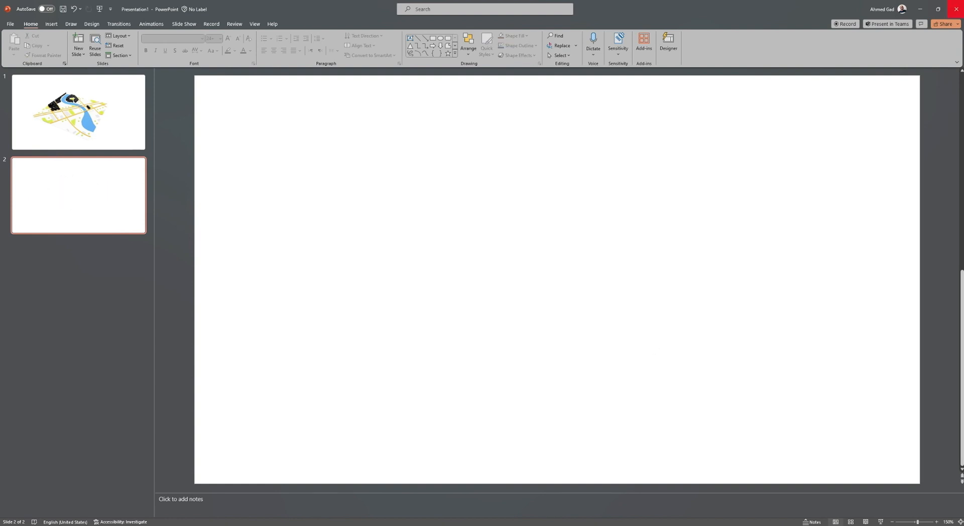
pyautogui.click(927, 12)
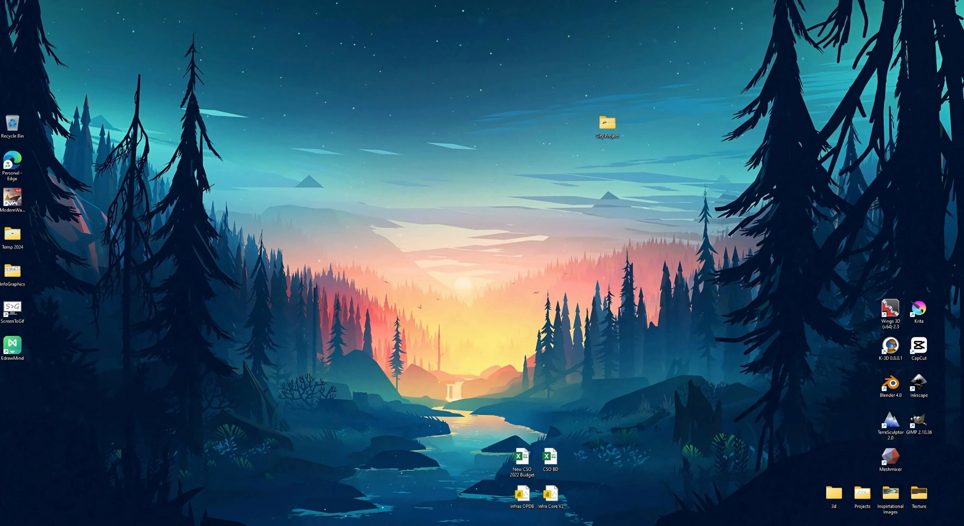
pyautogui.click(526, 525)
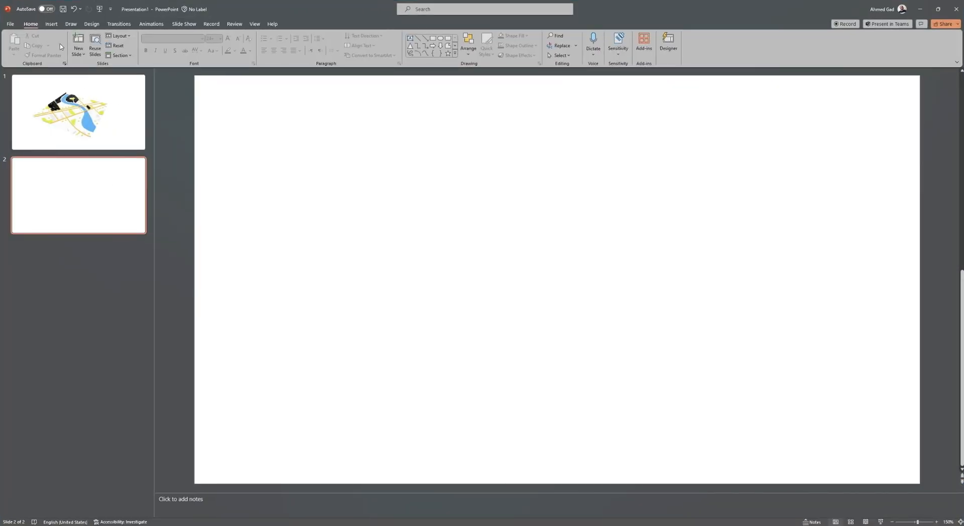
# Step: Insert the City 3MF 3D model from this device on slide 2
pyautogui.click(51, 24)
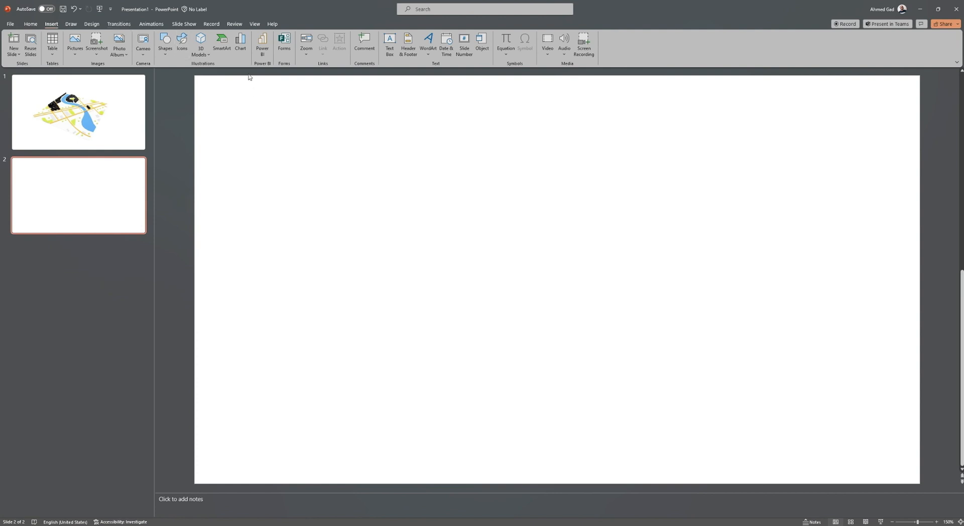
pyautogui.click(201, 49)
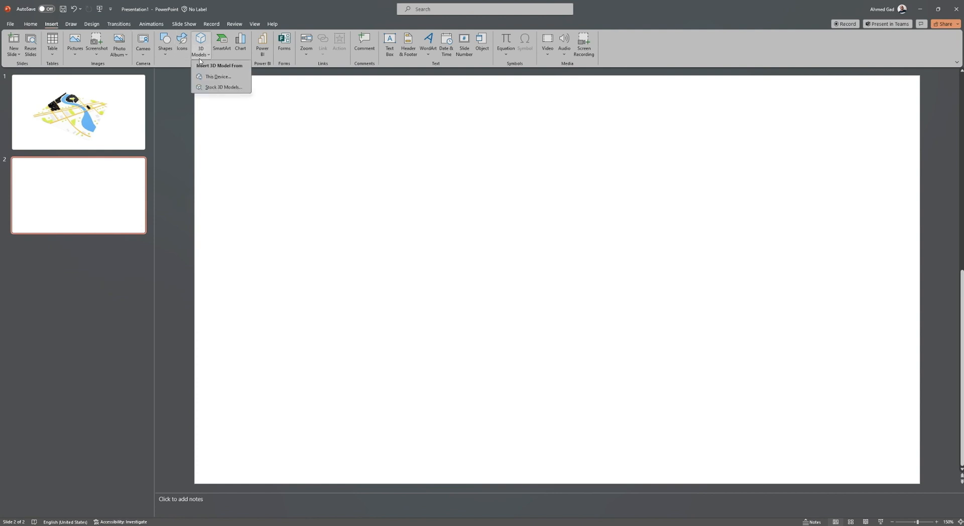
pyautogui.click(217, 77)
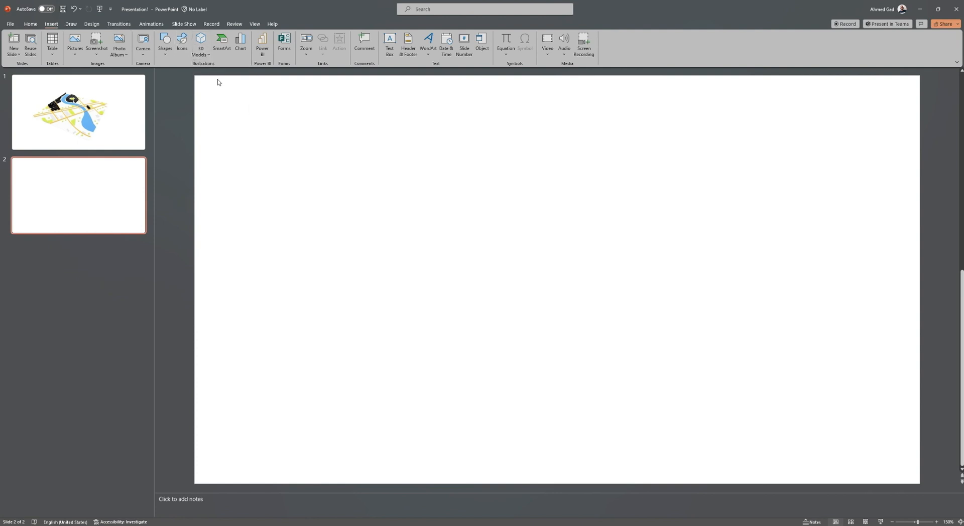
pyautogui.click(113, 62)
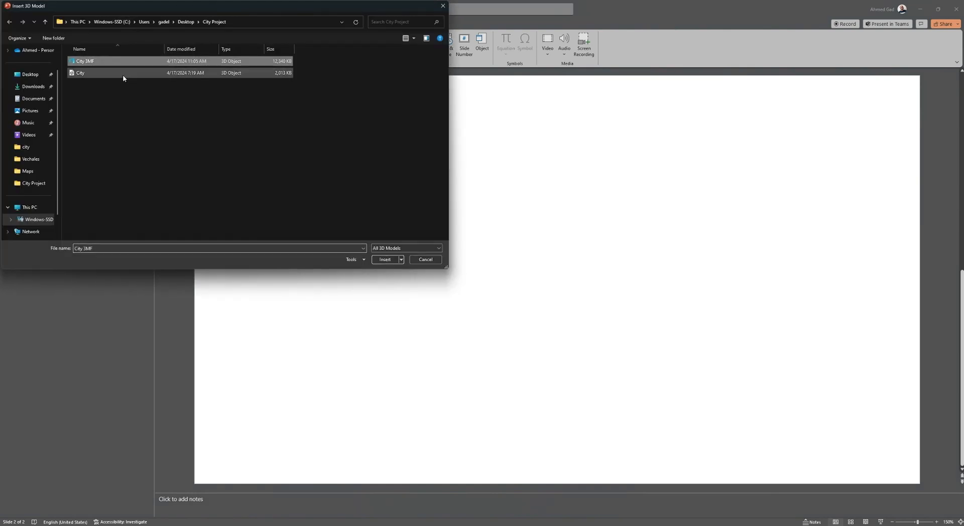
pyautogui.click(389, 261)
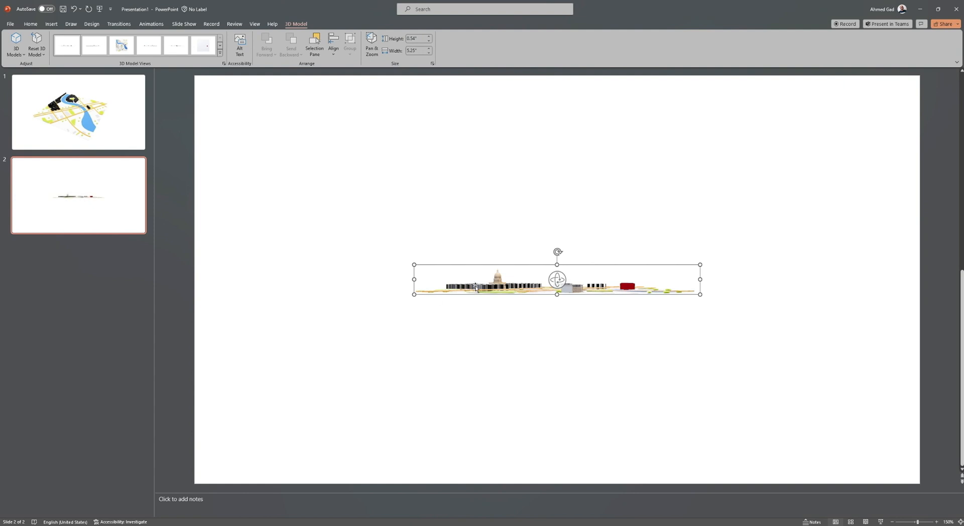
# Step: Rotate the inserted city model to an oblique bird's-eye view and compare it with the version on slide 1
pyautogui.moveTo(557, 279); pyautogui.dragTo(531, 316)
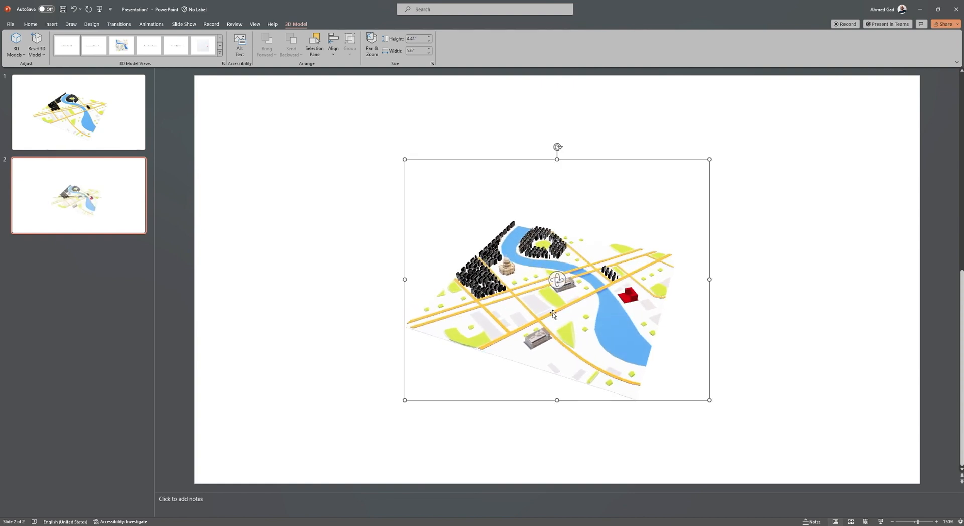
pyautogui.scroll(1, 553, 315)
pyautogui.scroll(-1, 209, 246)
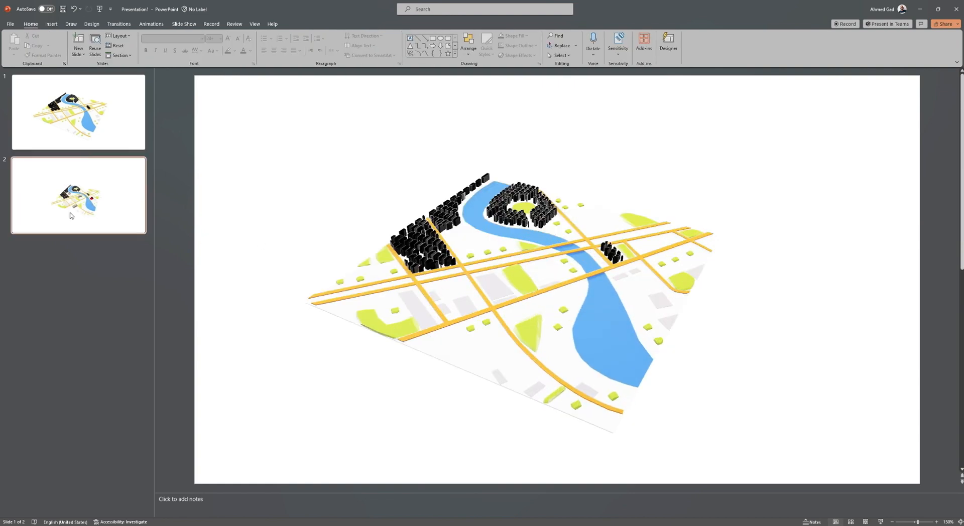
pyautogui.click(708, 304)
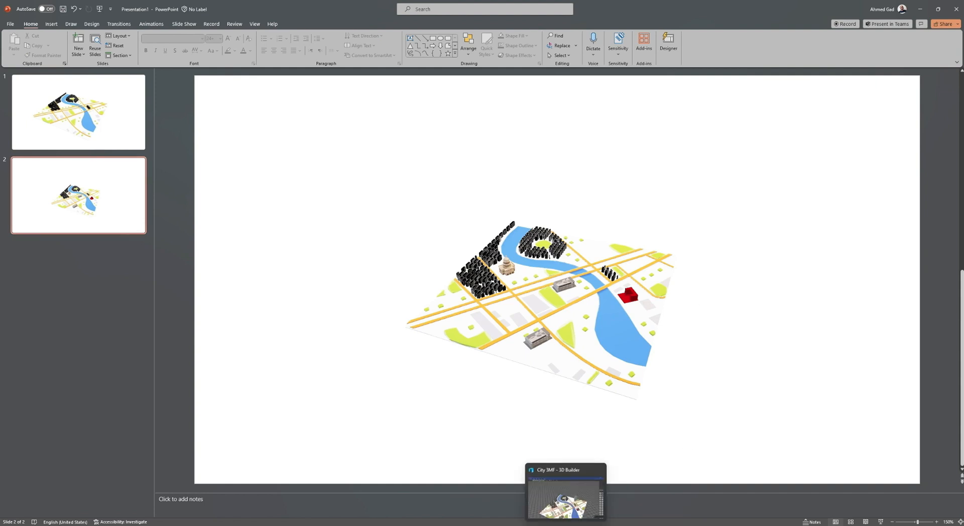
# Step: Check the city model in 3D Builder, return to PowerPoint and delete the inserted model from slide 2
pyautogui.click(566, 525)
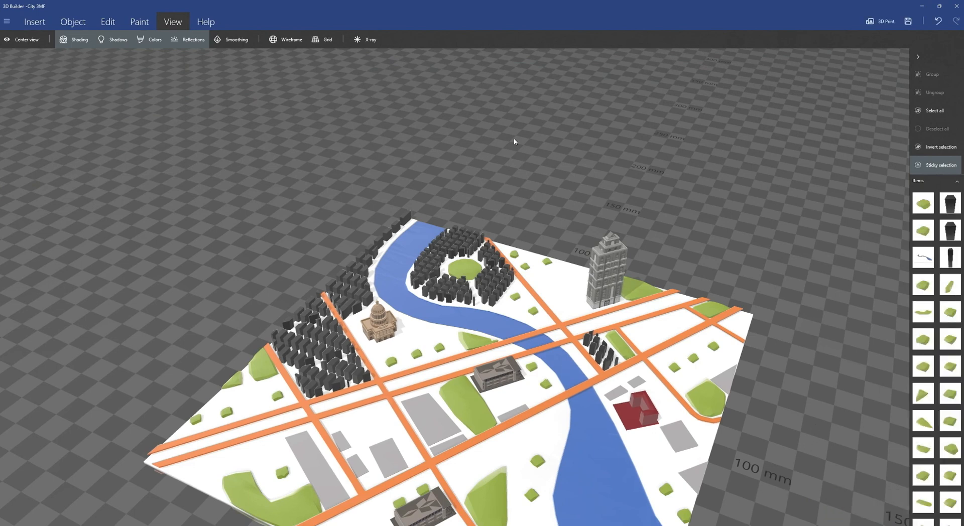
pyautogui.click(922, 6)
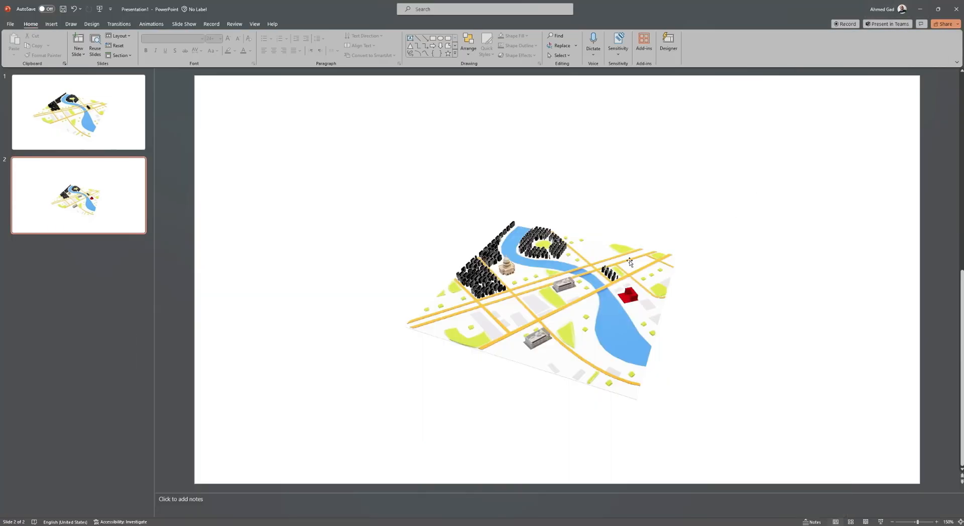
pyautogui.click(572, 320)
pyautogui.press('Delete')
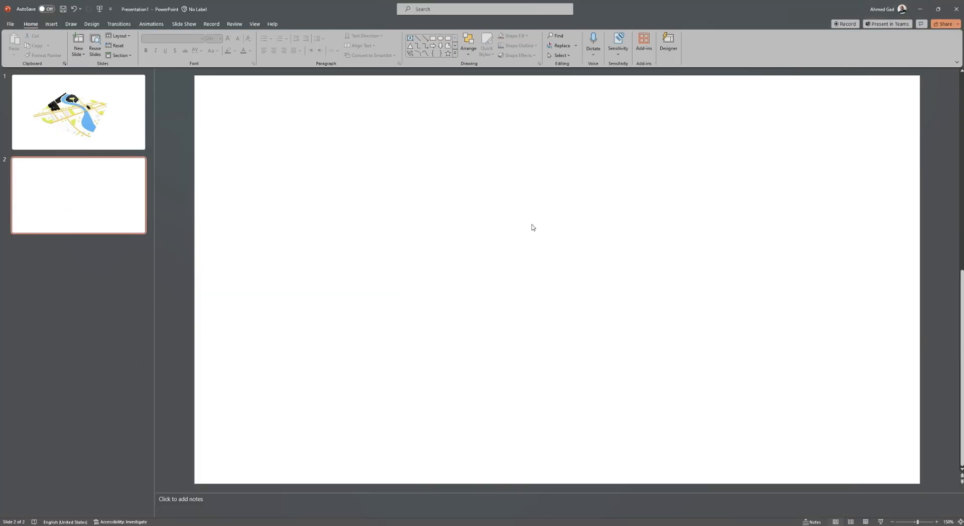
# Step: Insert the City 3MF 3D model from this device on the empty slide 2
pyautogui.click(54, 25)
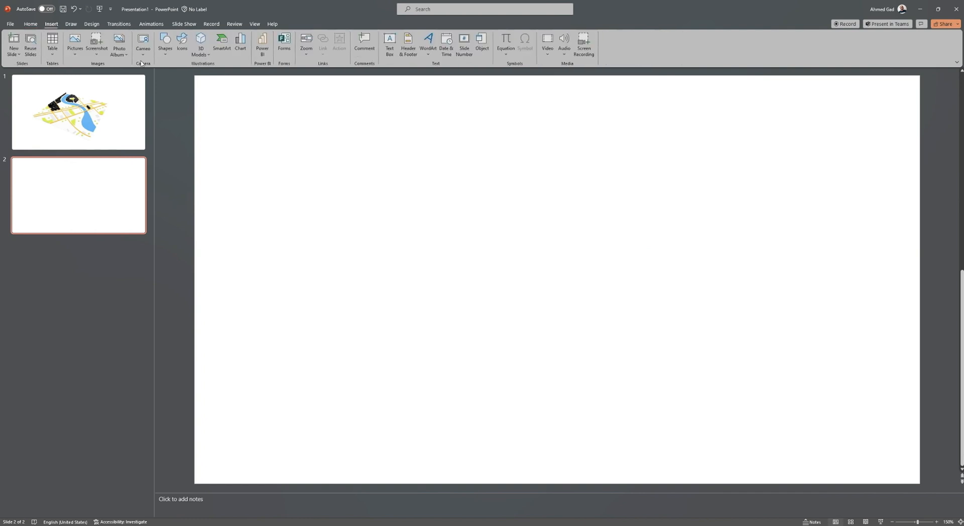
pyautogui.click(203, 55)
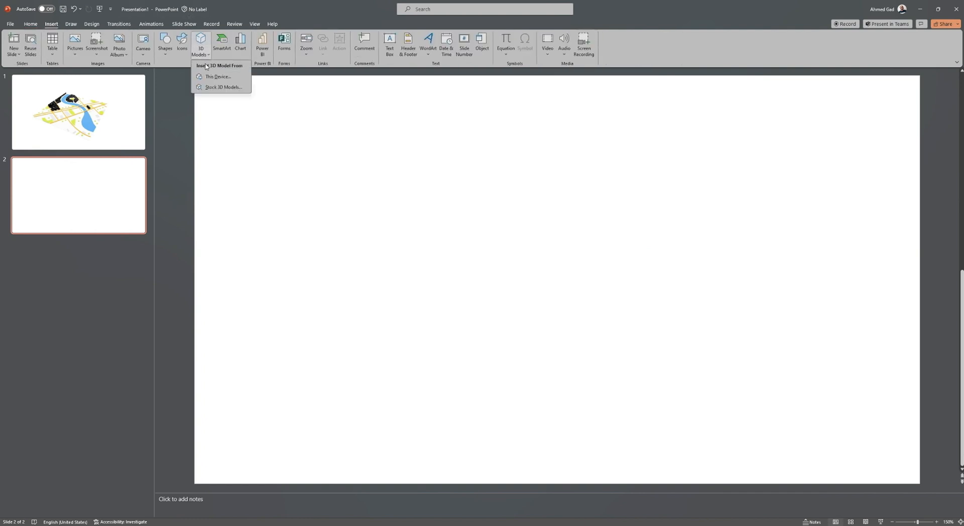
pyautogui.click(212, 86)
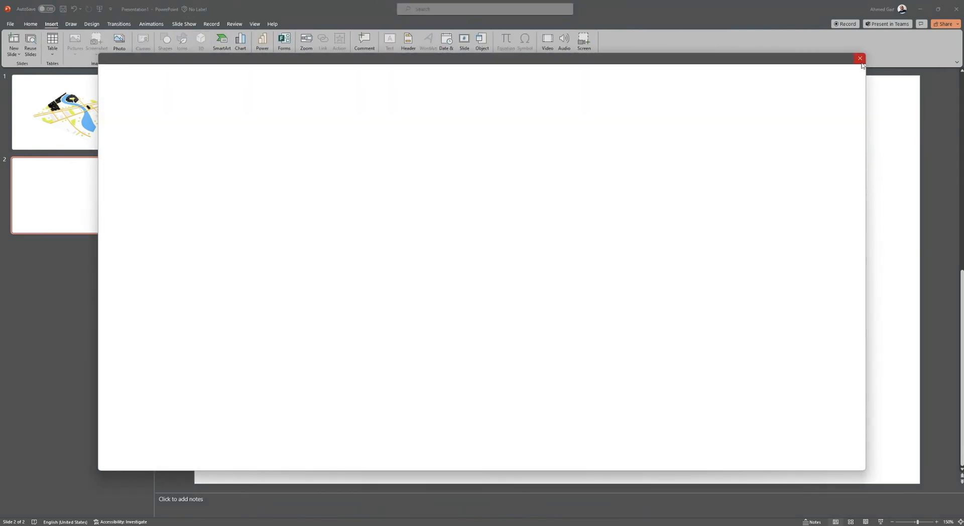
pyautogui.click(860, 58)
pyautogui.click(203, 54)
pyautogui.click(212, 78)
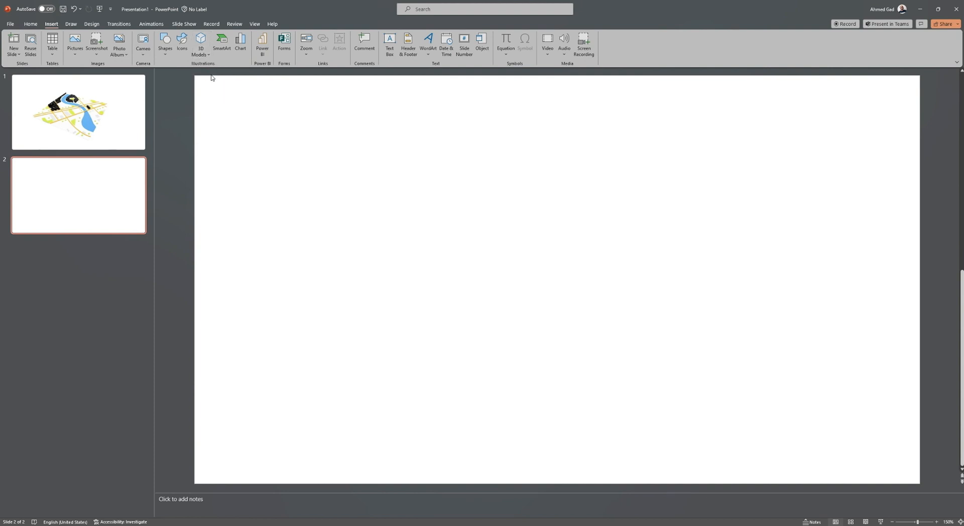
pyautogui.click(201, 61)
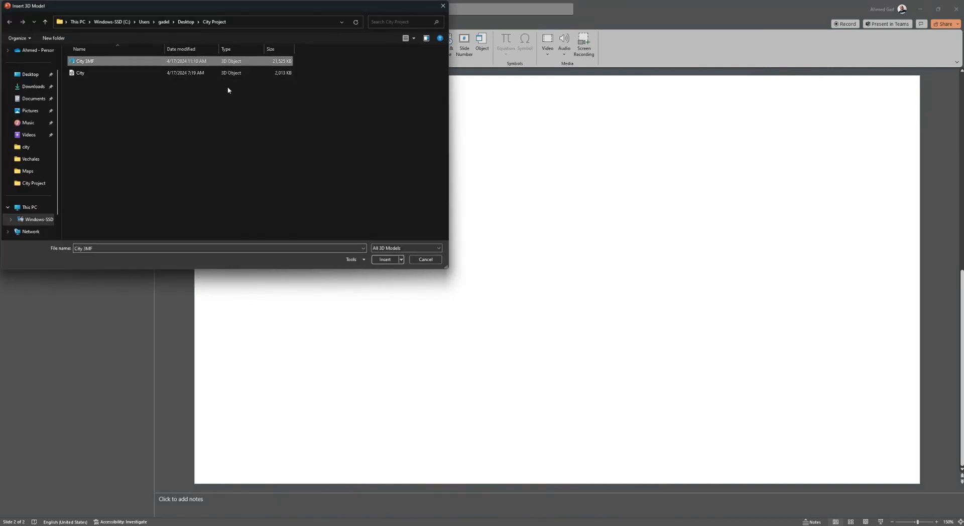
pyautogui.click(380, 259)
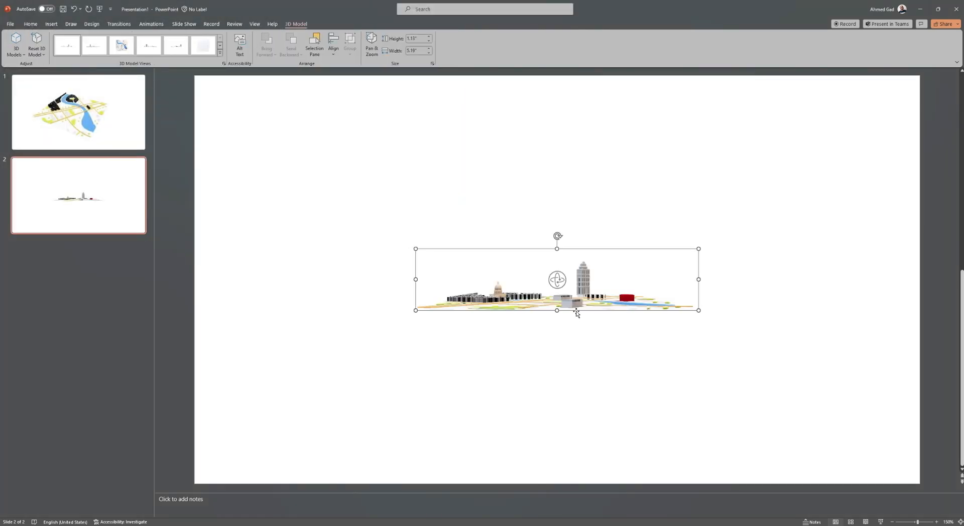
# Step: Tilt the inserted city model to an oblique bird's-eye view, enlarge it to about 6.47 inches wide and reposition it on the slide
pyautogui.moveTo(555, 278); pyautogui.dragTo(551, 324)
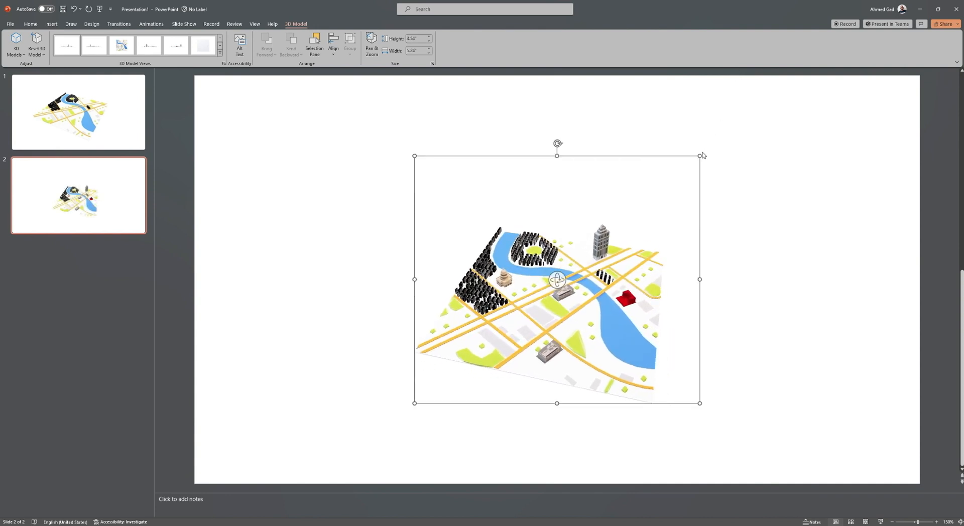
pyautogui.moveTo(701, 153); pyautogui.dragTo(767, 97)
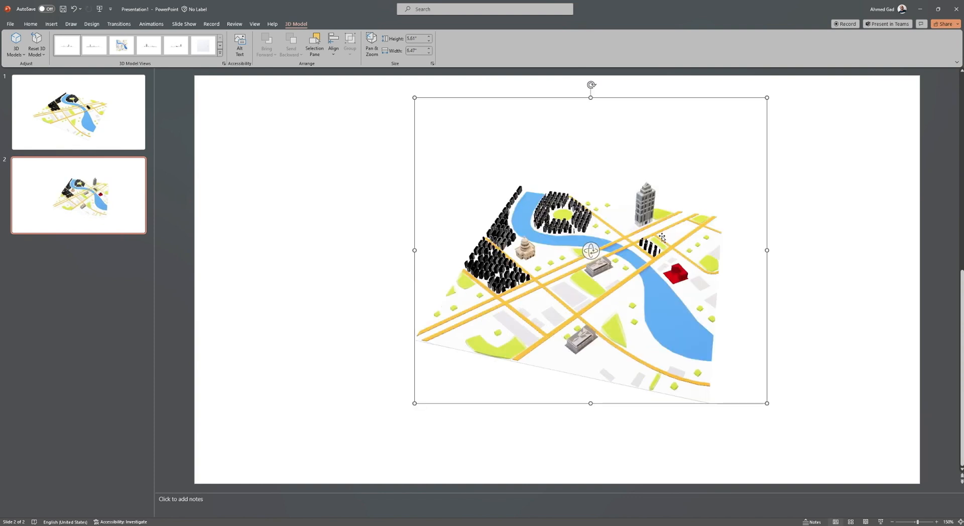
pyautogui.moveTo(654, 249); pyautogui.dragTo(621, 237)
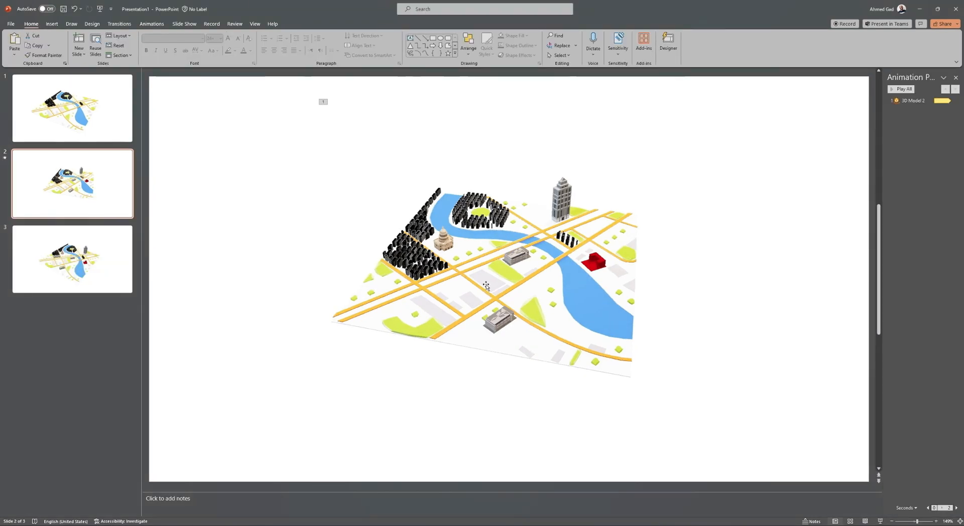
# Step: Rotate the city model on slide 2 to a slightly different bird's-eye angle and enlarge it proportionally
pyautogui.click(486, 287)
pyautogui.moveTo(503, 241); pyautogui.dragTo(454, 261)
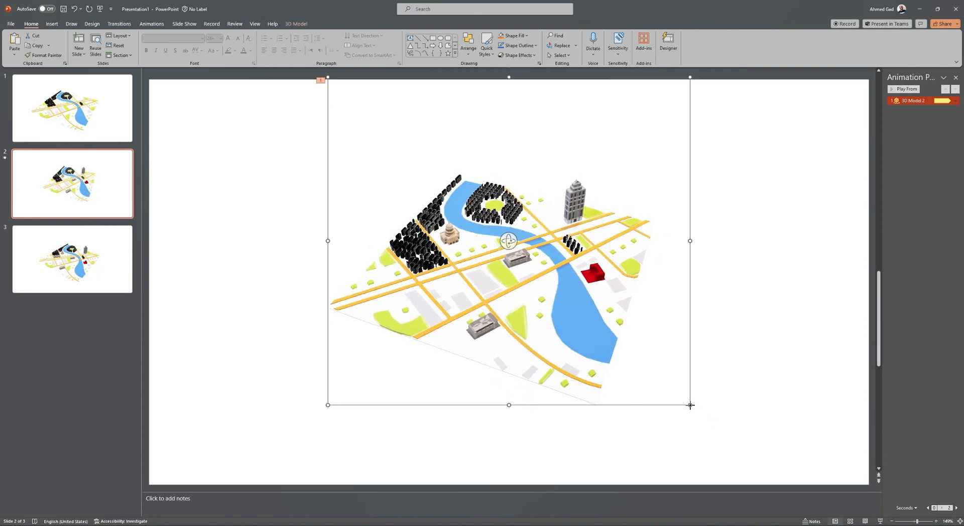
pyautogui.moveTo(690, 405); pyautogui.dragTo(727, 439)
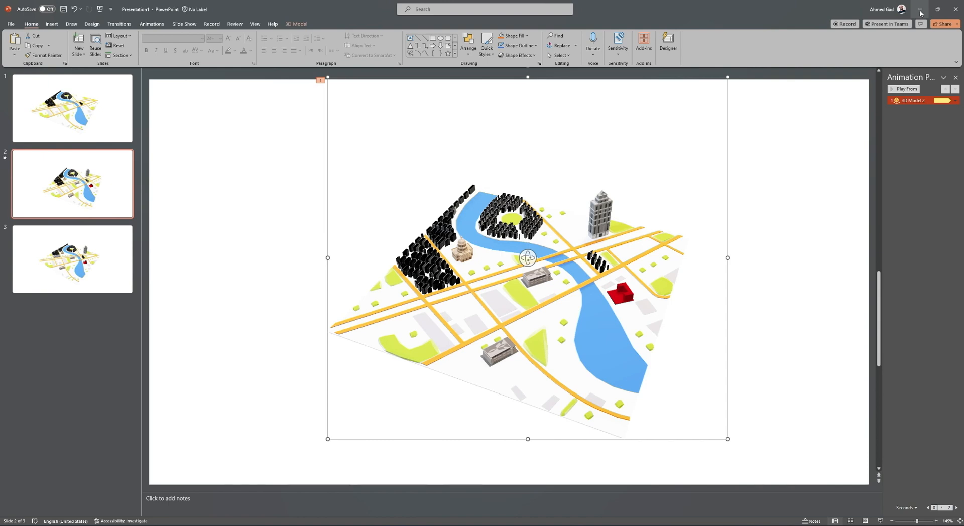
# Step: Switch to 3D Builder and select all black building blocks in the district between the grey blocks and the domed building
pyautogui.click(920, 9)
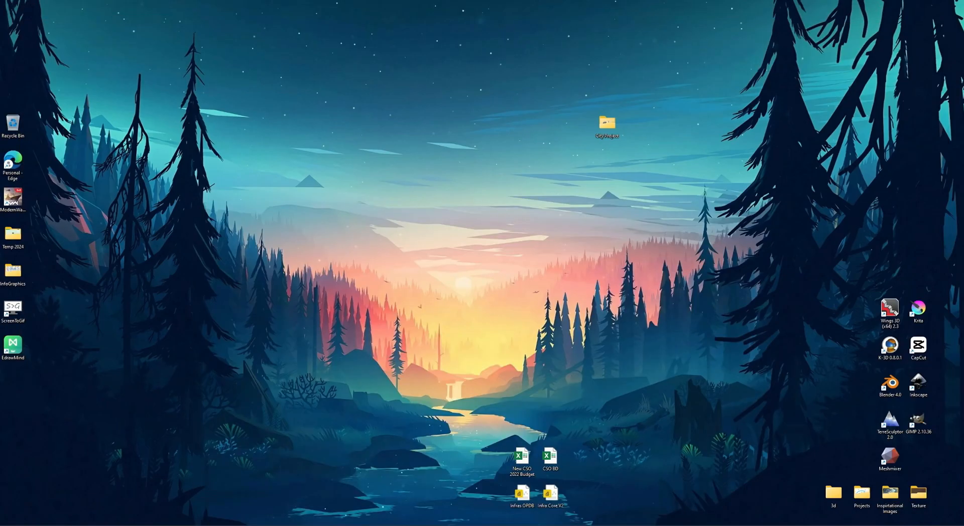
pyautogui.click(538, 525)
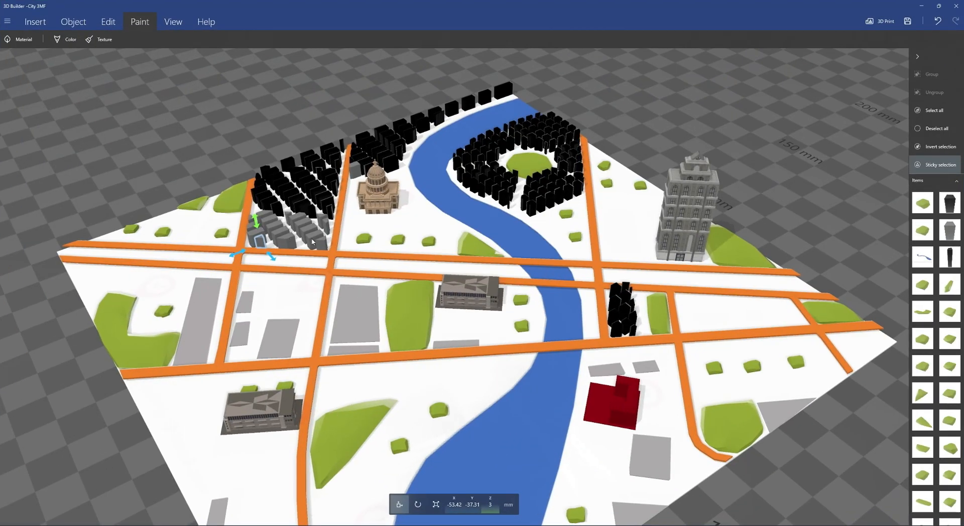
pyautogui.moveTo(227, 144); pyautogui.dragTo(325, 304)
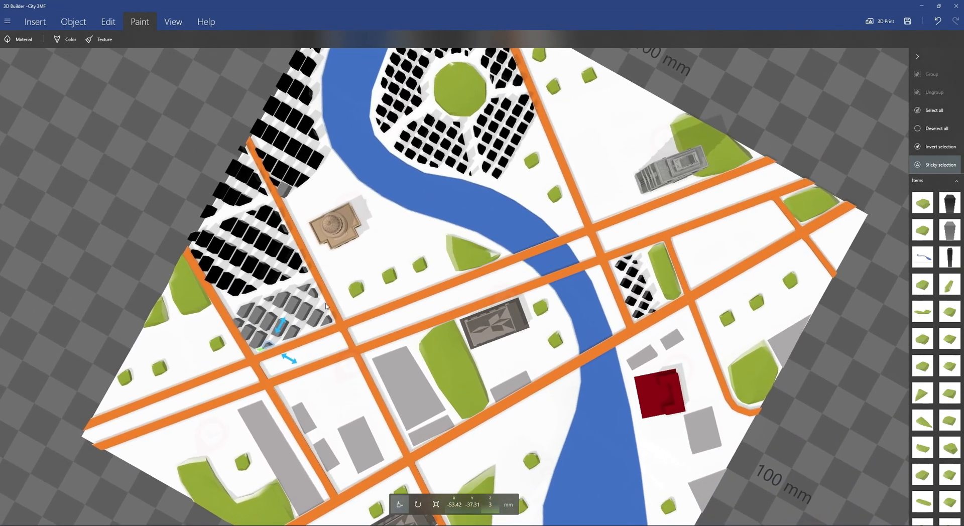
pyautogui.click(271, 331)
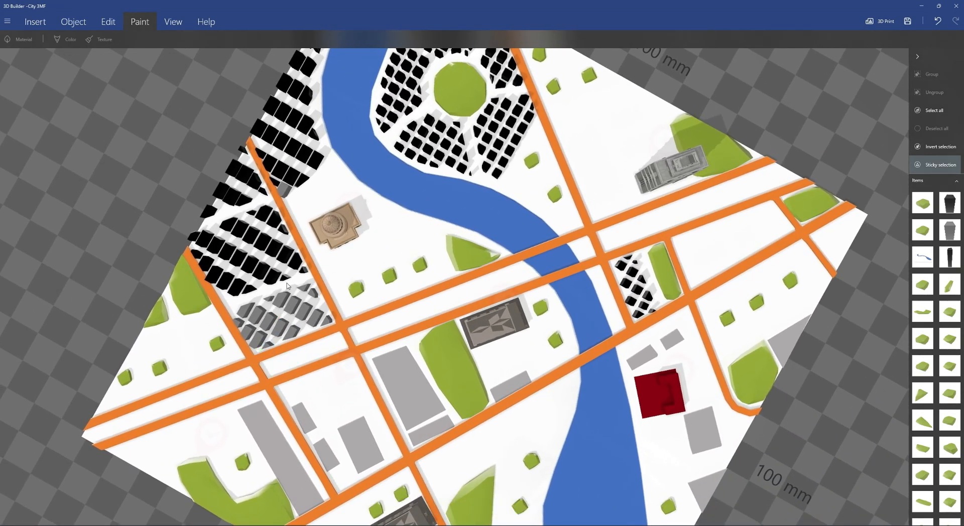
pyautogui.click(306, 272)
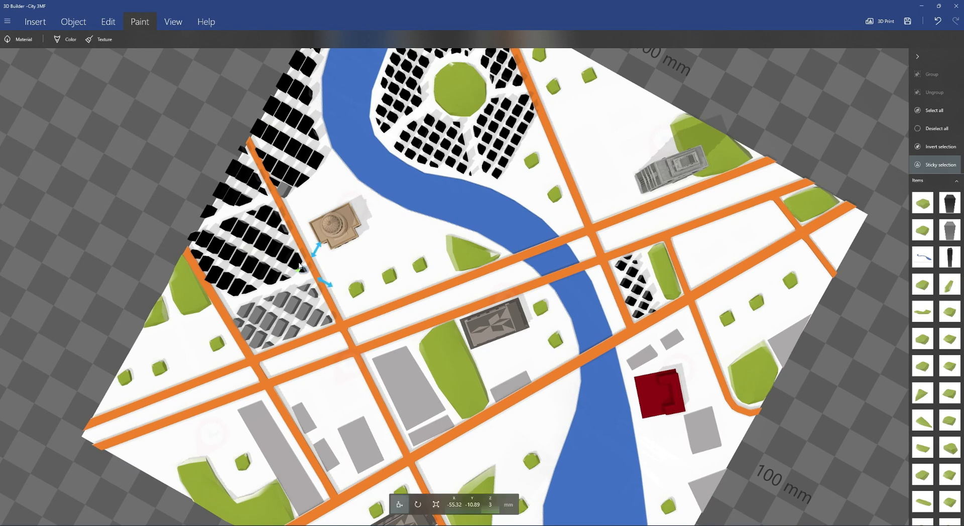
pyautogui.moveTo(281, 258); pyautogui.dragTo(283, 228)
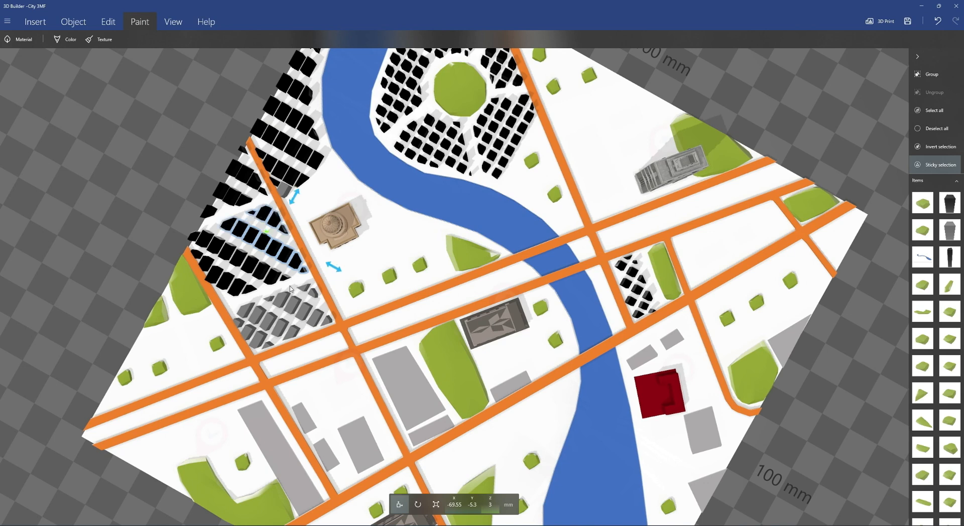
pyautogui.hotkey('ctrl', 'z')
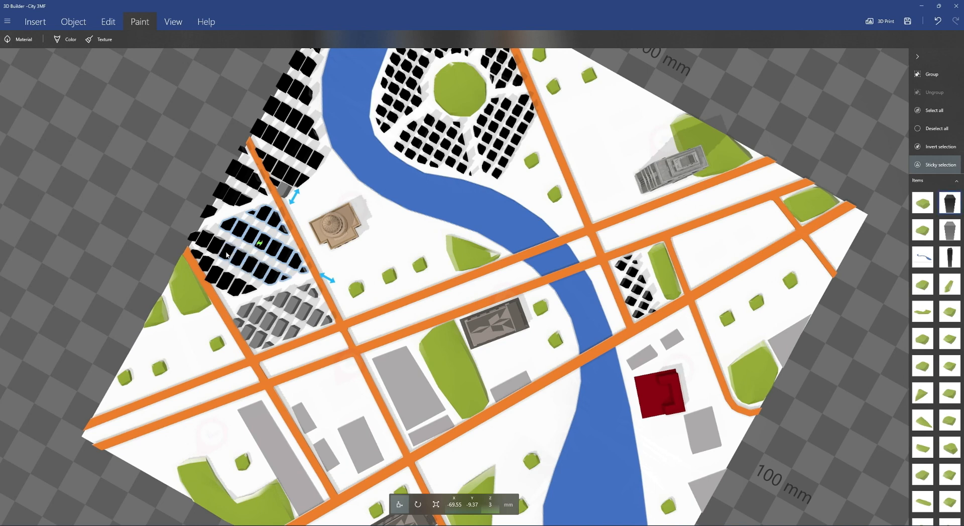
pyautogui.moveTo(201, 242); pyautogui.dragTo(227, 282)
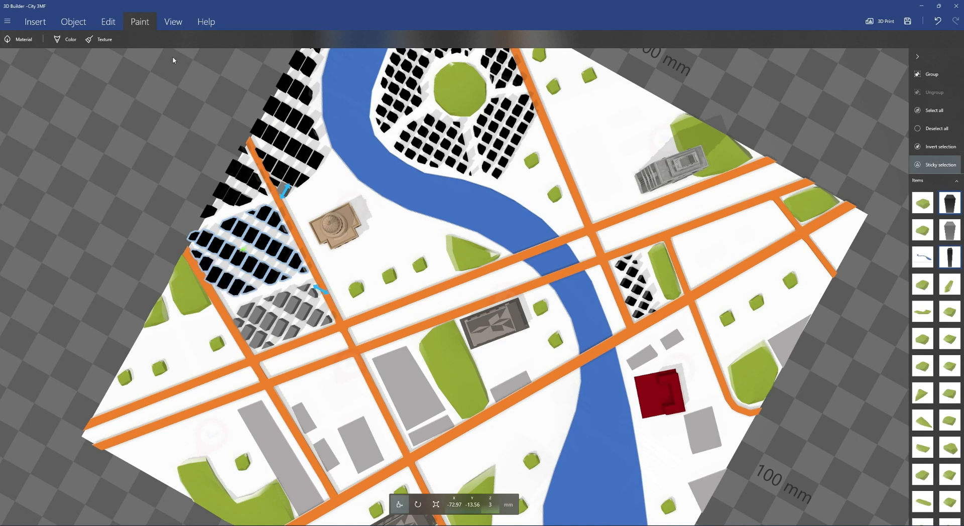
# Step: Paint the selected building blocks grey with full coverage, apply the colour and save the city model
pyautogui.click(78, 40)
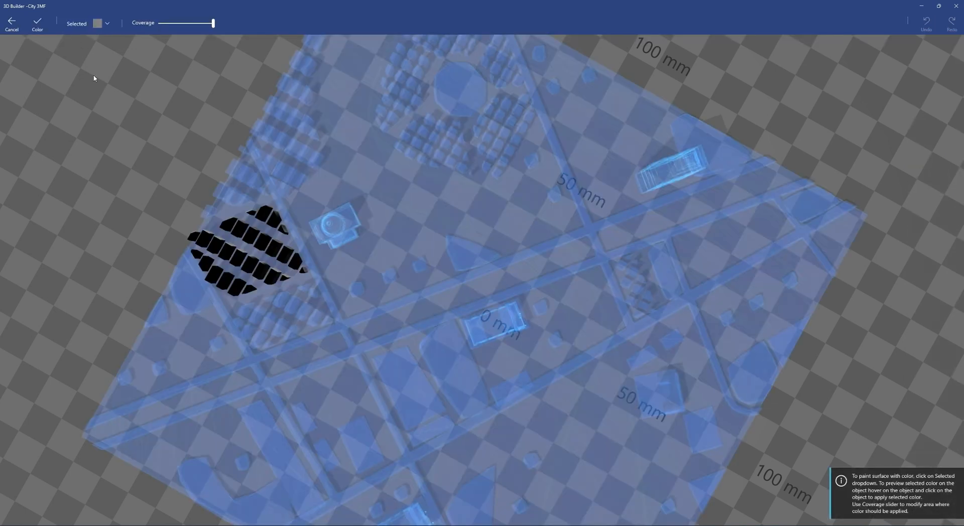
pyautogui.click(98, 24)
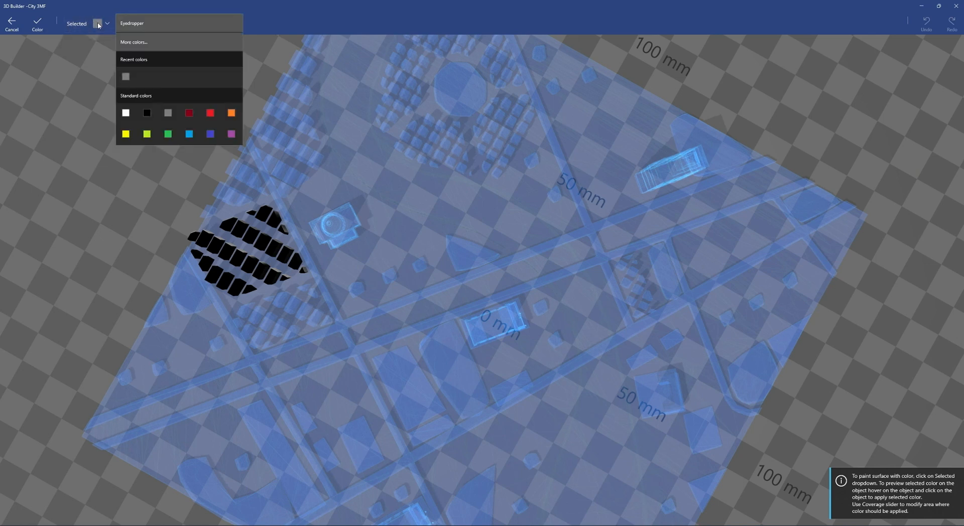
pyautogui.click(121, 78)
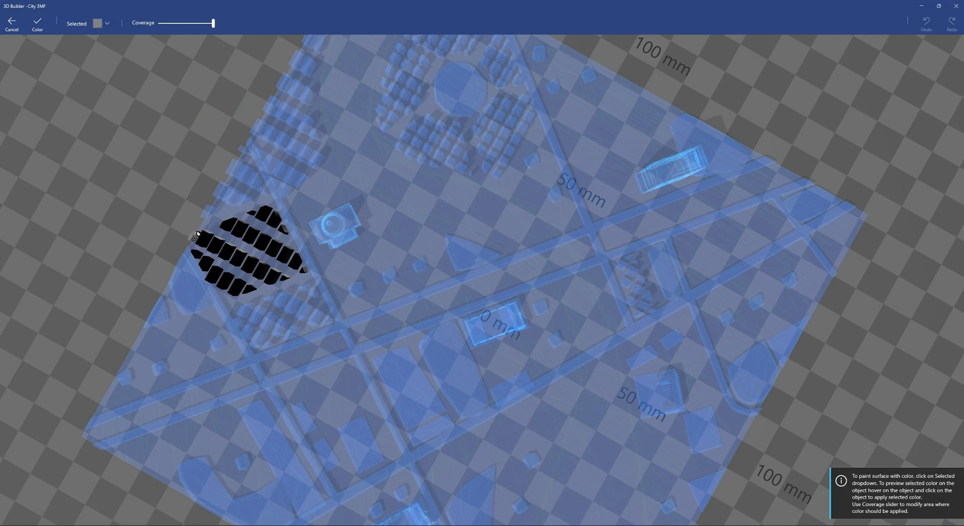
pyautogui.moveTo(196, 234)
pyautogui.mouseDown()
pyautogui.moveTo(234, 243)
pyautogui.moveTo(270, 271)
pyautogui.moveTo(302, 275)
pyautogui.moveTo(284, 248)
pyautogui.moveTo(282, 255)
pyautogui.moveTo(229, 231)
pyautogui.moveTo(267, 213)
pyautogui.moveTo(284, 230)
pyautogui.mouseUp()
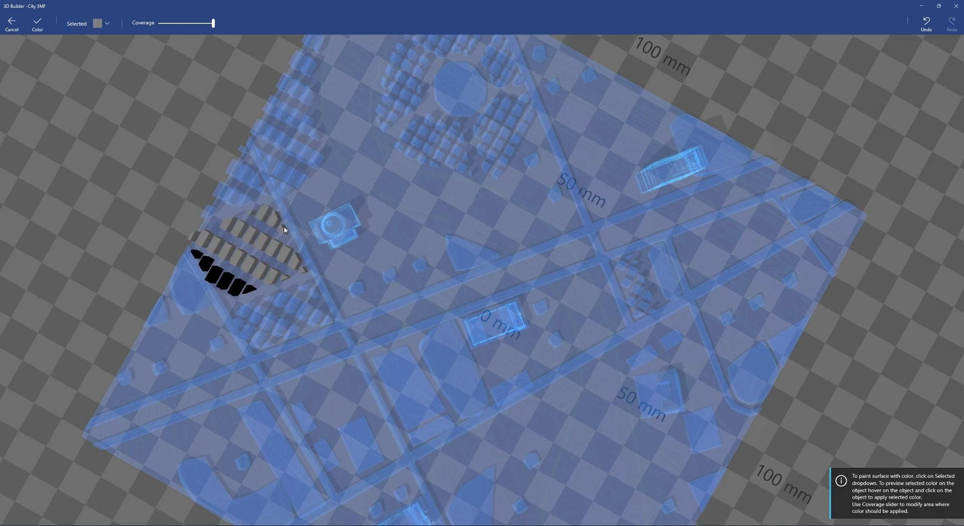
pyautogui.moveTo(259, 261)
pyautogui.mouseDown()
pyautogui.moveTo(252, 288)
pyautogui.moveTo(202, 257)
pyautogui.mouseUp()
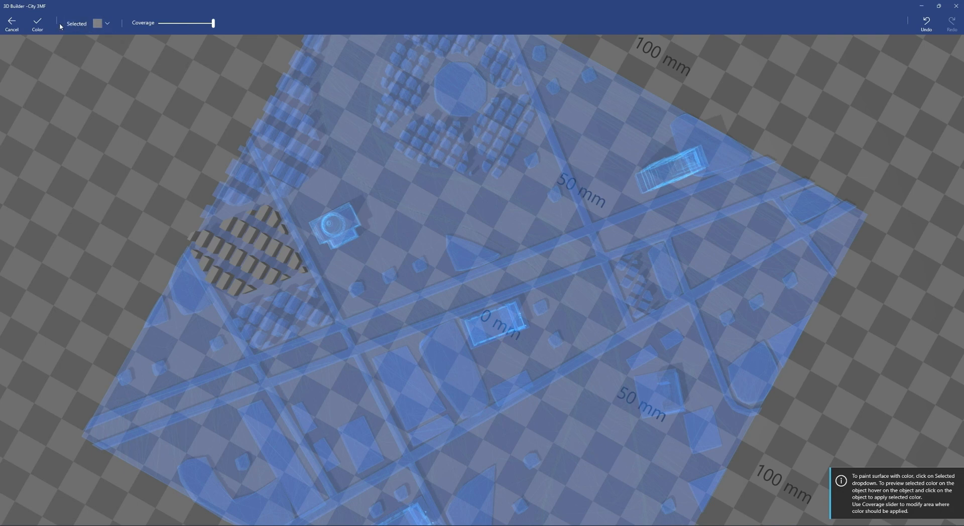
pyautogui.click(37, 24)
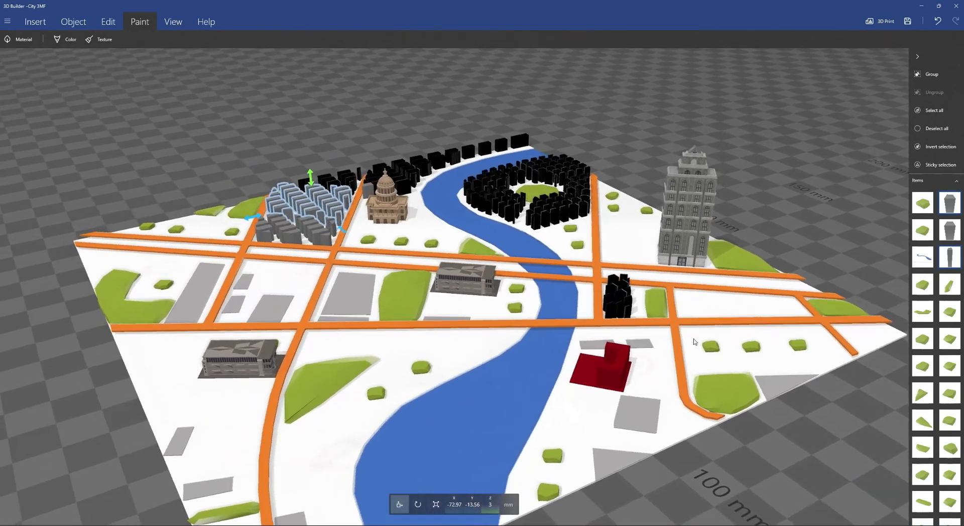
pyautogui.moveTo(694, 342); pyautogui.dragTo(733, 341)
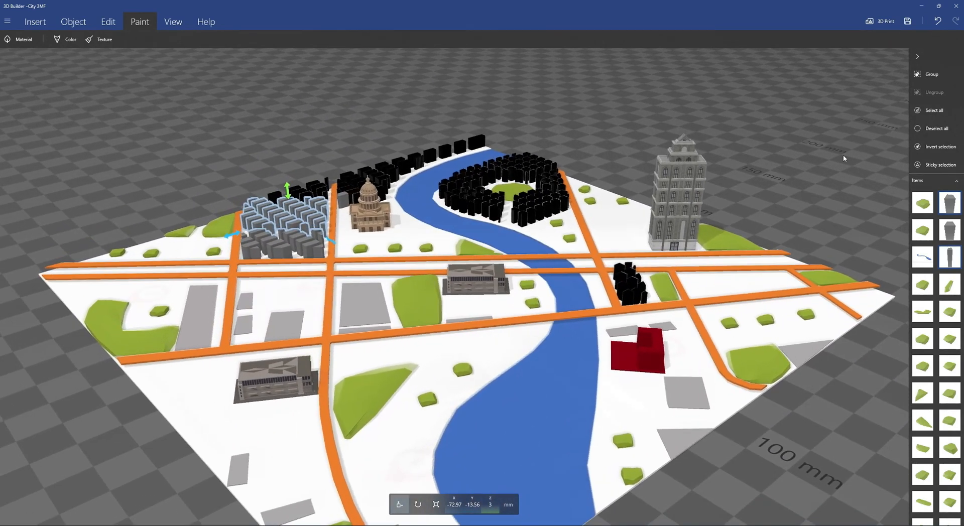
pyautogui.click(908, 21)
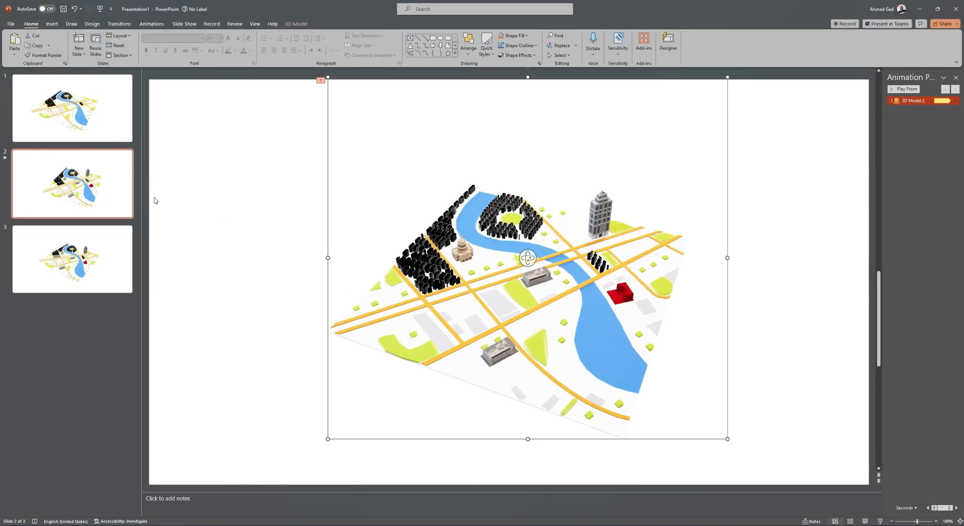
# Step: Switch to PowerPoint, duplicate slide 3 and delete the city model from the copy
pyautogui.click(119, 259)
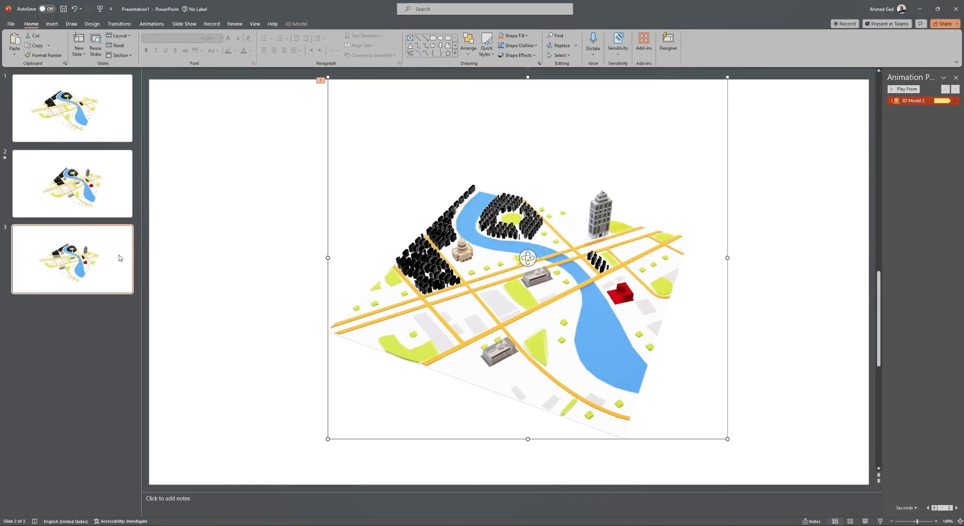
pyautogui.hotkey('ctrl', 'd')
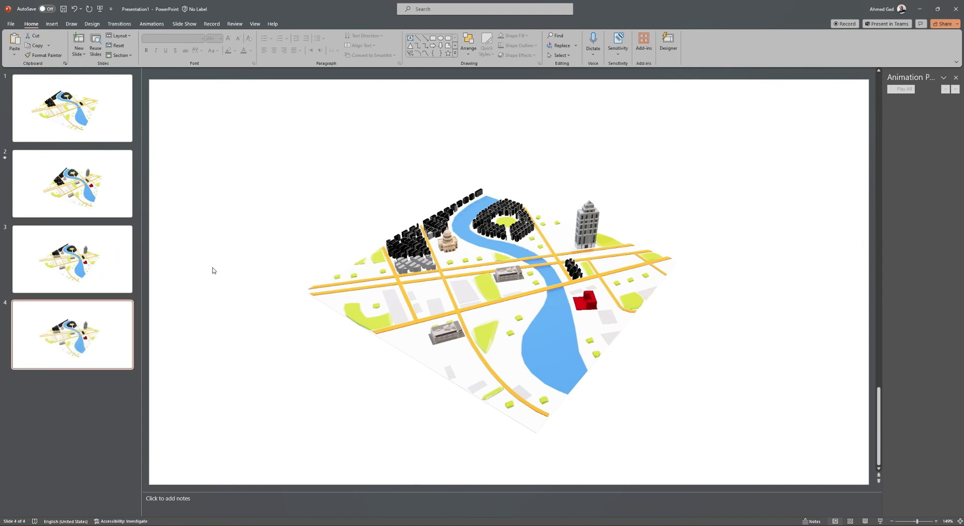
pyautogui.click(448, 310)
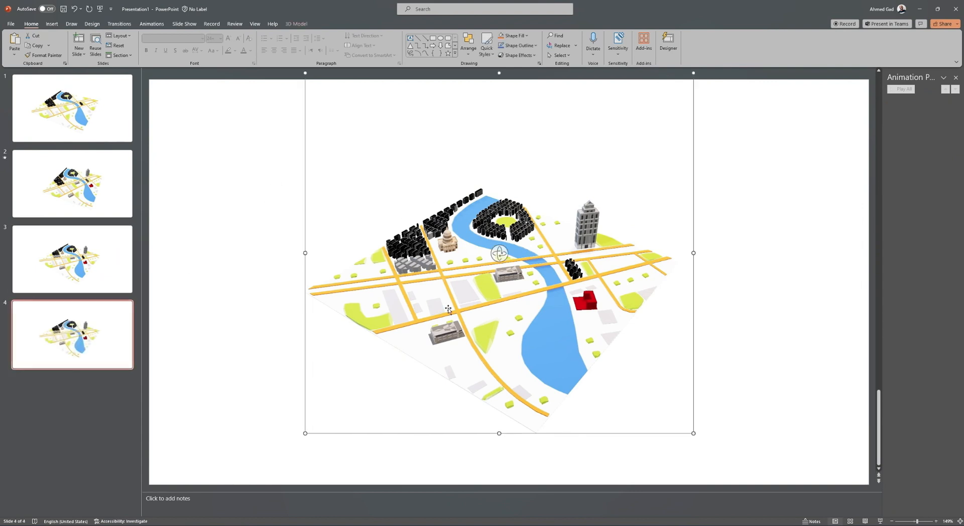
pyautogui.press('Delete')
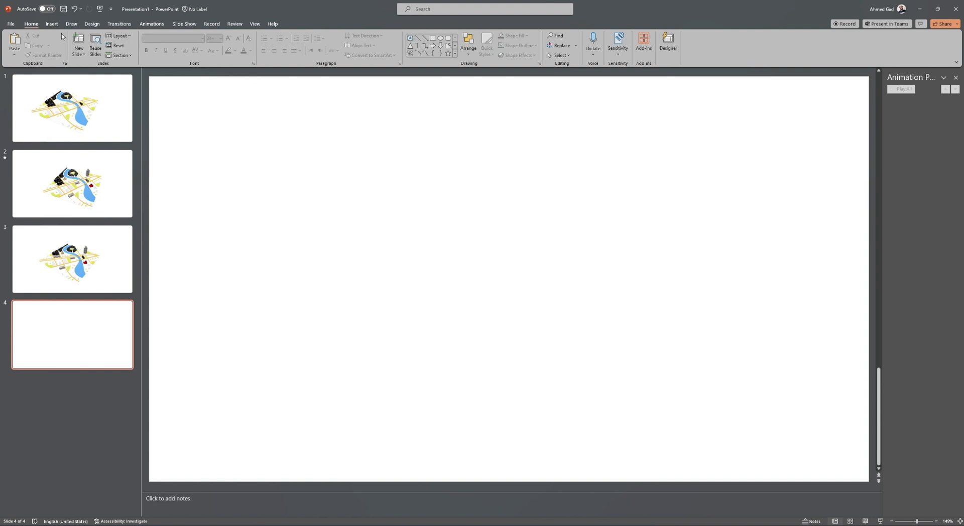
# Step: Insert the updated City 3MF model from this device onto the empty slide 4
pyautogui.click(50, 24)
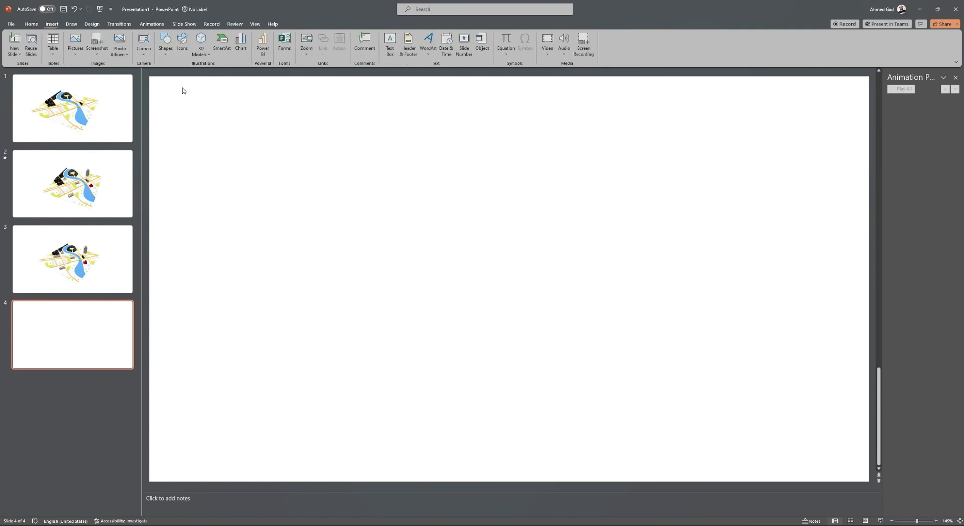
pyautogui.click(209, 57)
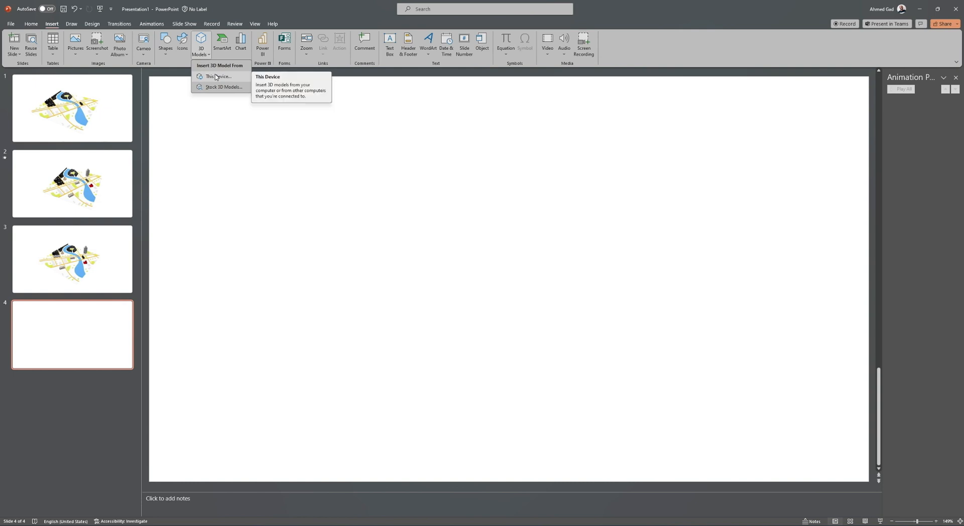
pyautogui.click(216, 79)
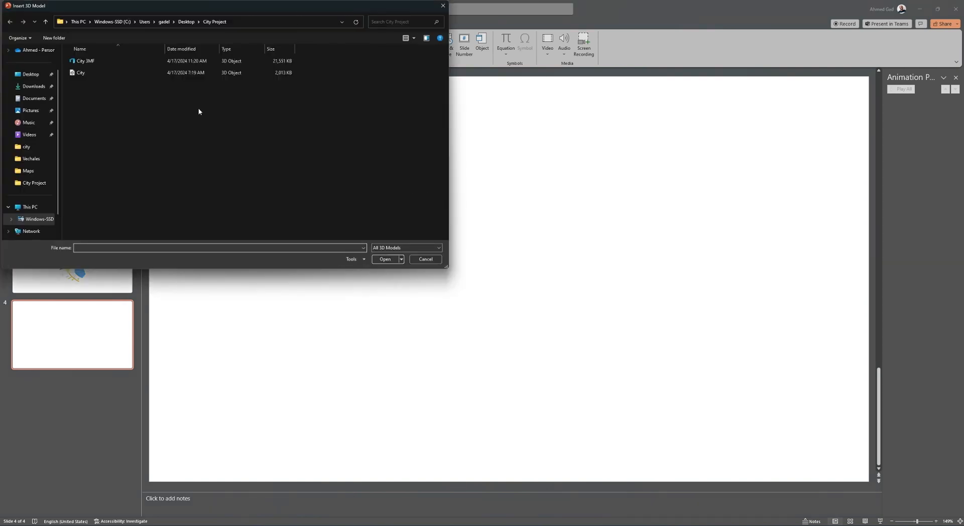
pyautogui.click(171, 60)
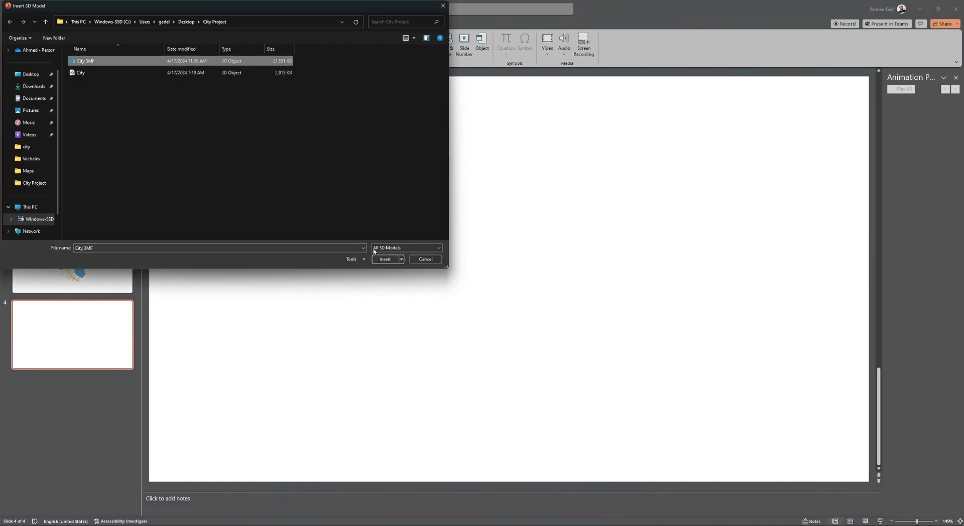
pyautogui.click(385, 259)
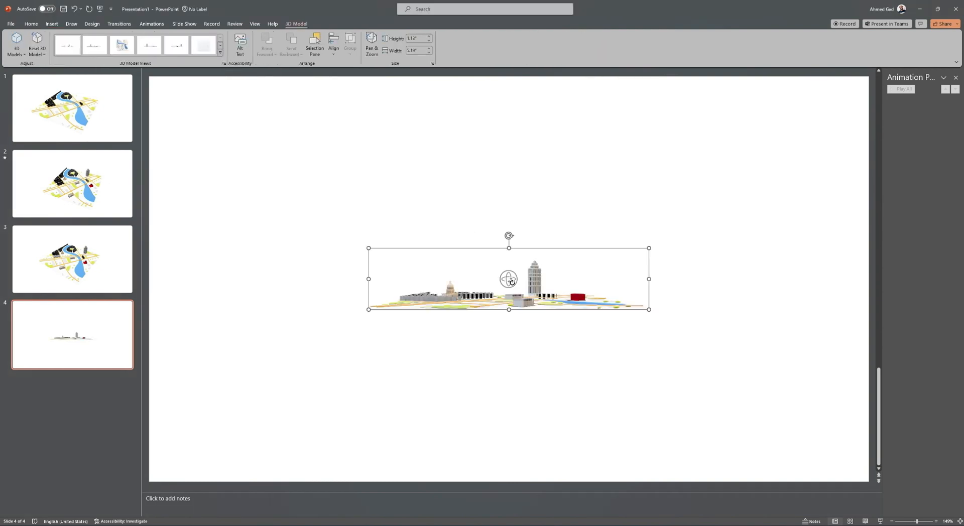
# Step: Turn the city model on slide 4 to a bird's-eye view, enlarge it proportionally and reposition it
pyautogui.press('Escape')
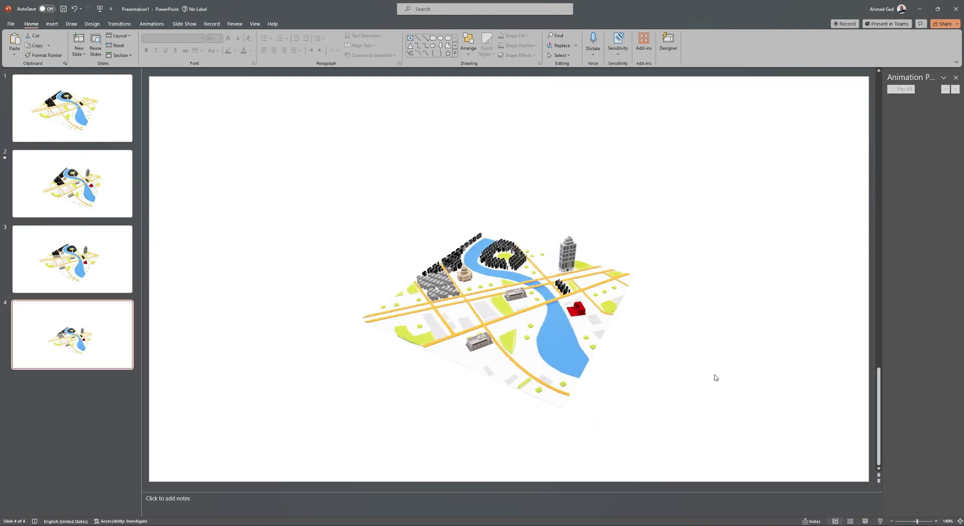
pyautogui.click(573, 346)
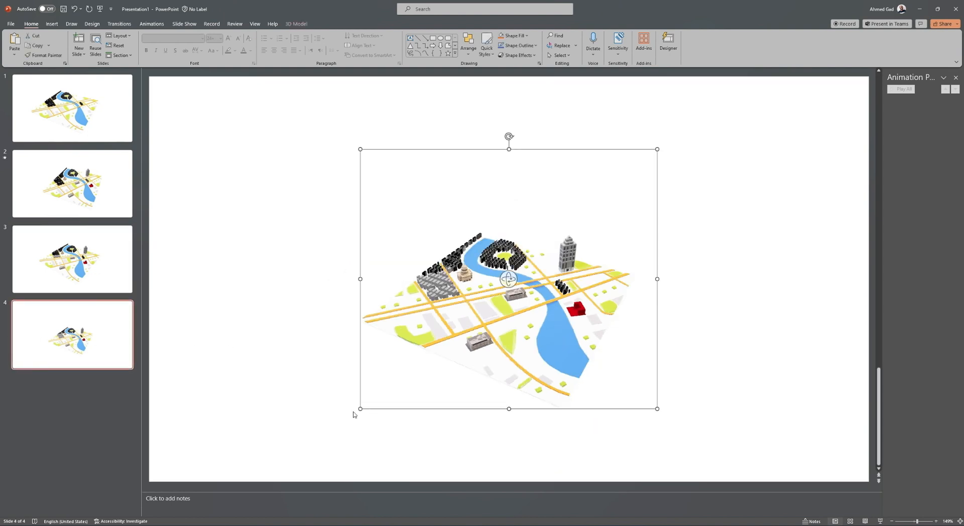
pyautogui.moveTo(358, 413); pyautogui.dragTo(298, 462)
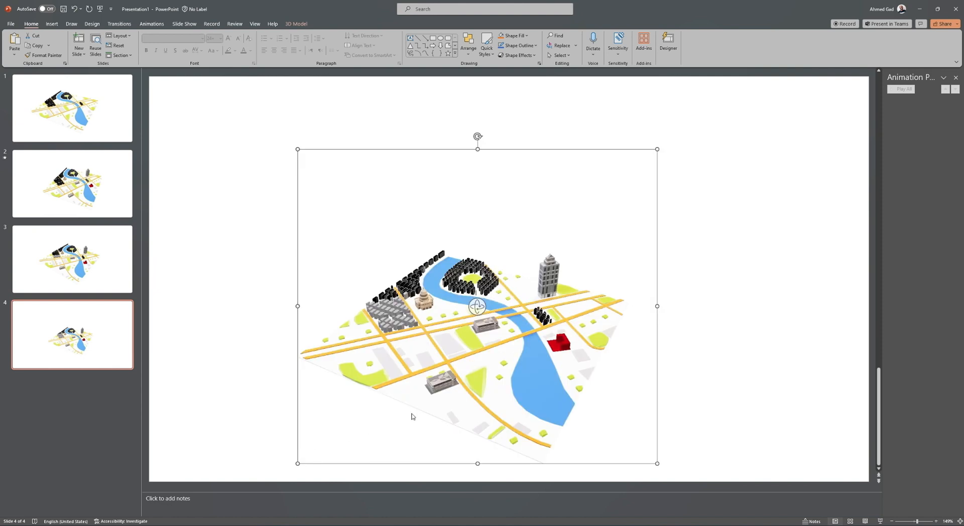
pyautogui.moveTo(657, 149); pyautogui.dragTo(713, 144)
pyautogui.moveTo(561, 389); pyautogui.dragTo(532, 383)
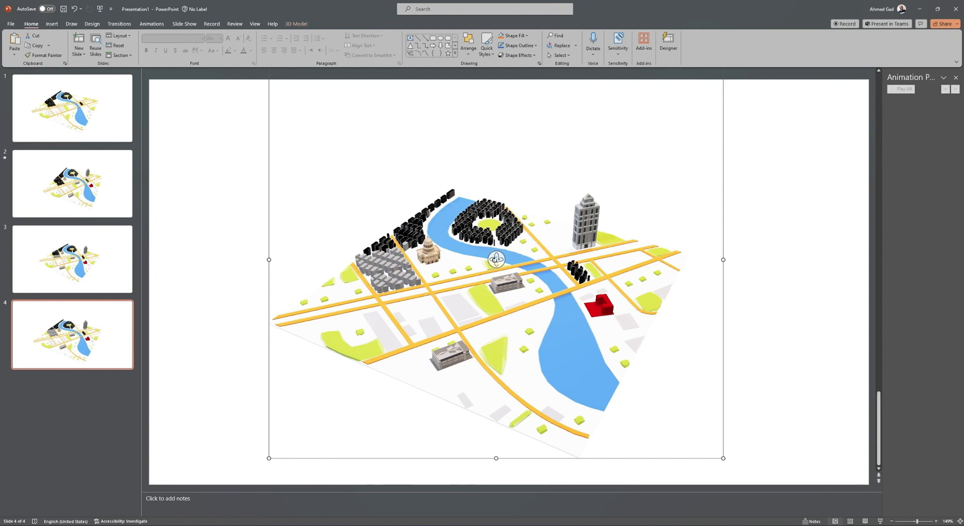
# Step: Rotate the city model on slide 4 slightly further and preview the slide full screen
pyautogui.moveTo(495, 260); pyautogui.dragTo(462, 264)
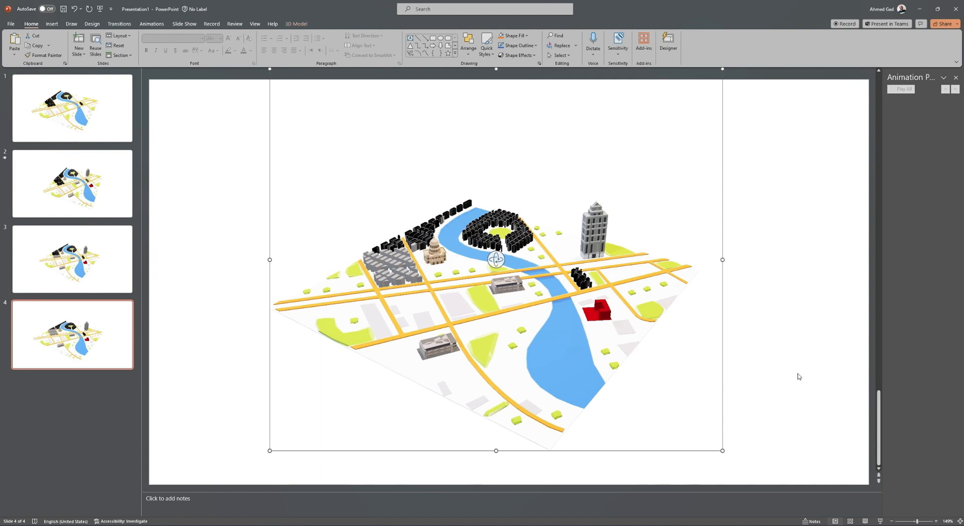
pyautogui.click(775, 373)
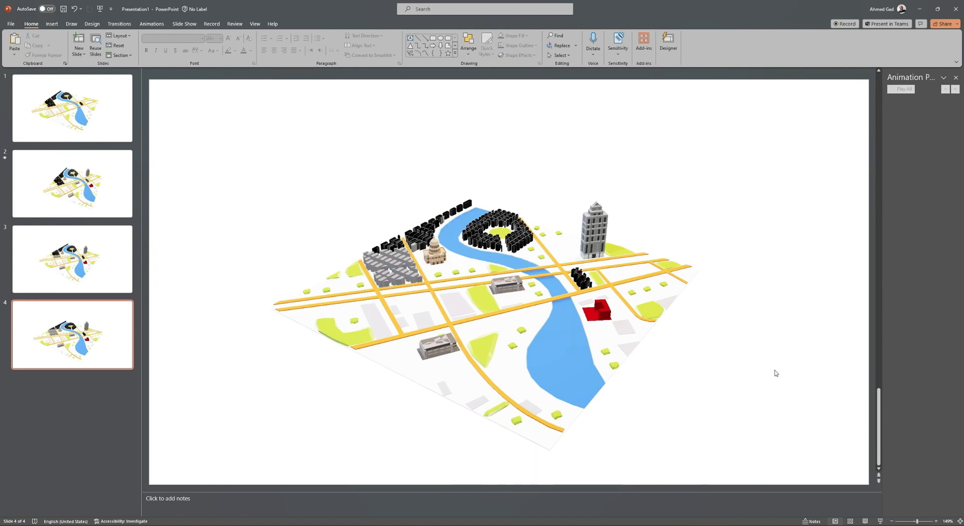
pyautogui.click(880, 522)
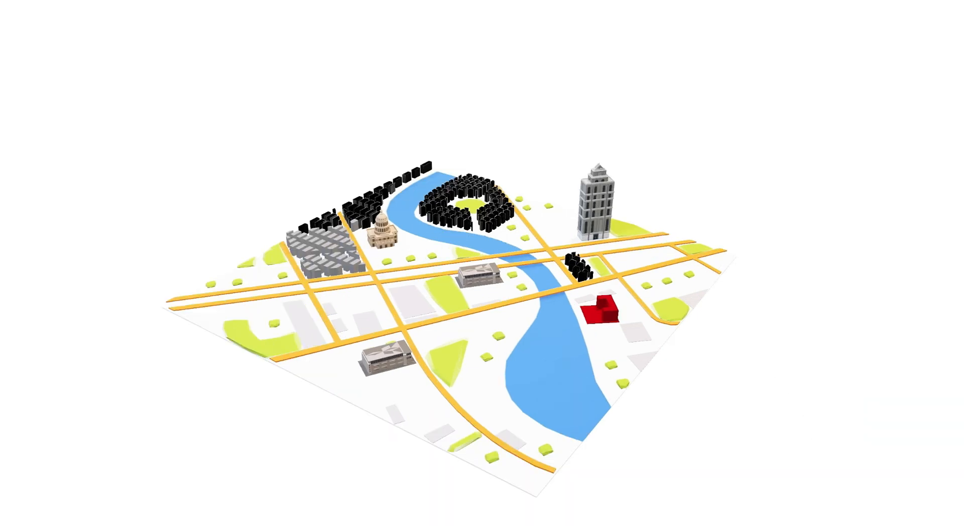
pyautogui.press('Escape')
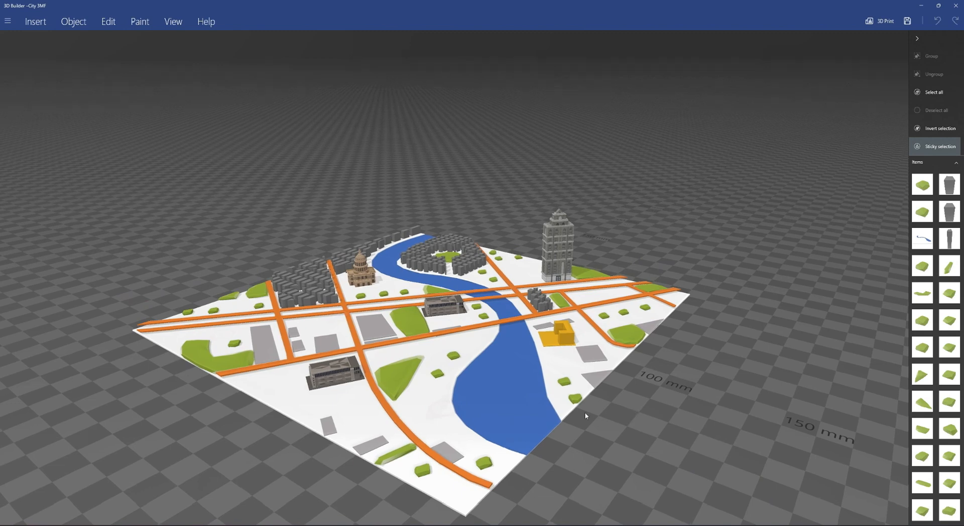
# Step: Switch to 3D Builder, search the 3D library for "cloud" and add the first Cloud model to the city
pyautogui.click(35, 23)
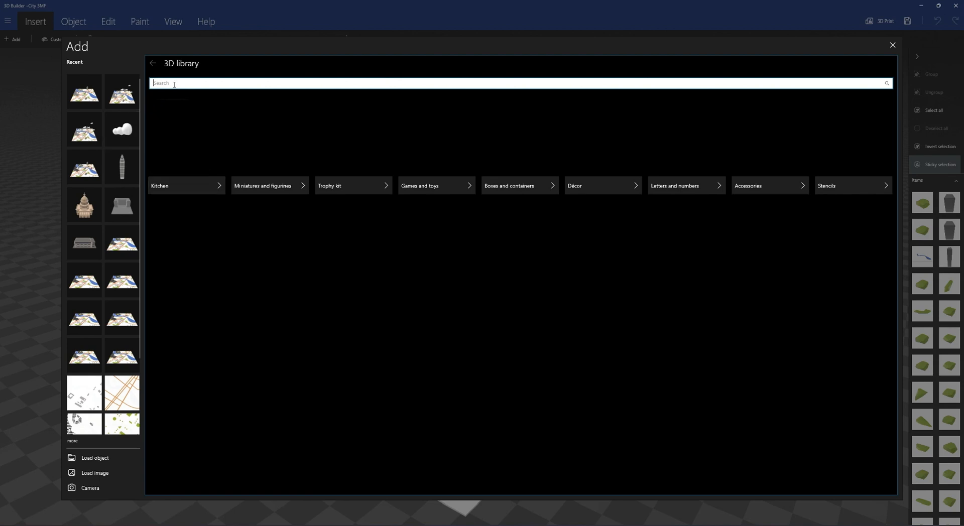
pyautogui.write('d')
pyautogui.press('Return')
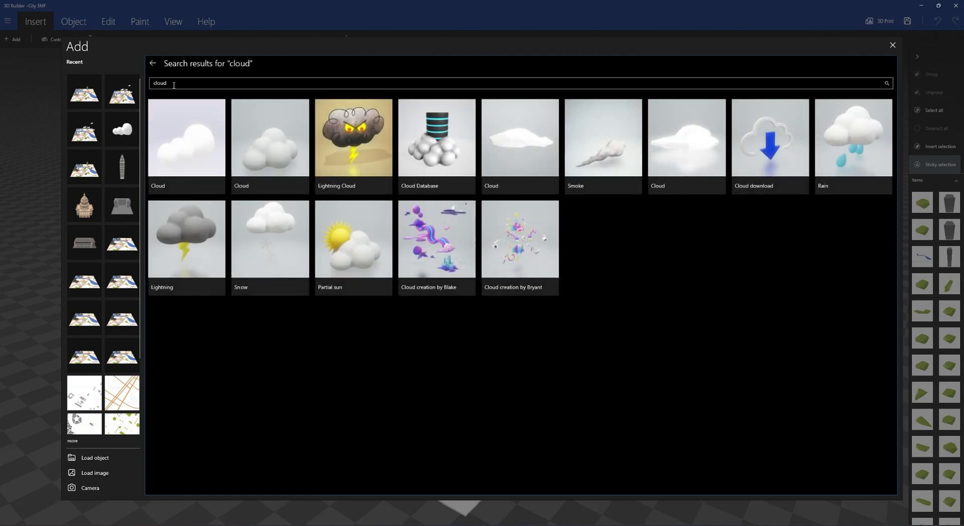
pyautogui.click(193, 140)
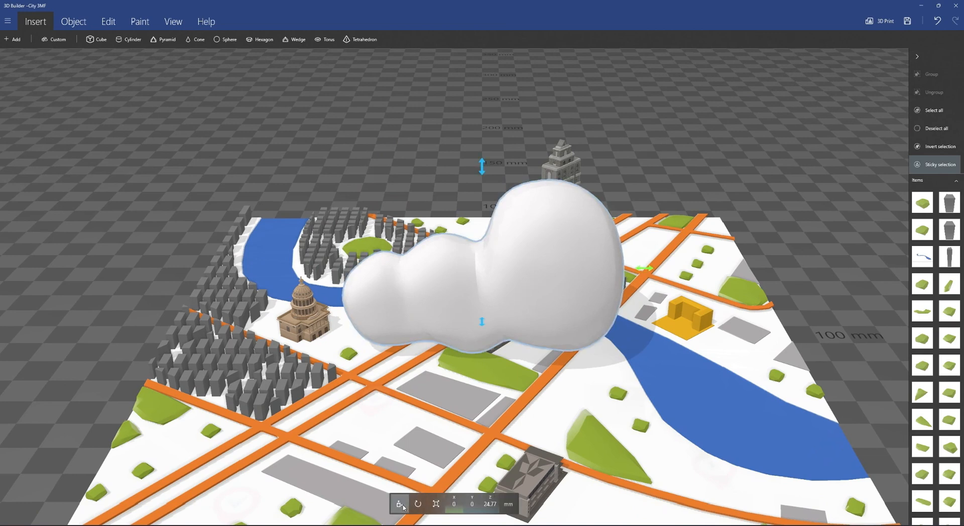
# Step: Scale the cloud proportionally to an X size of 20 mm
pyautogui.click(436, 503)
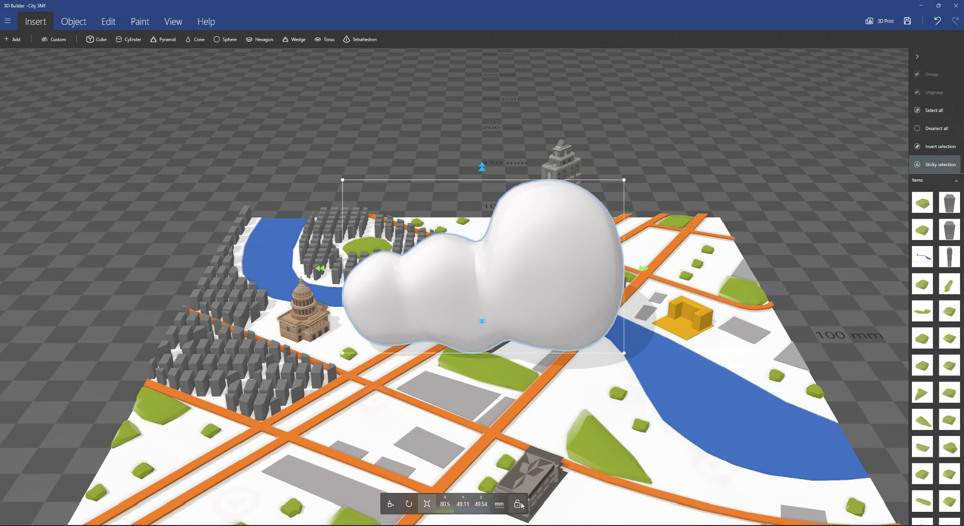
pyautogui.click(445, 504)
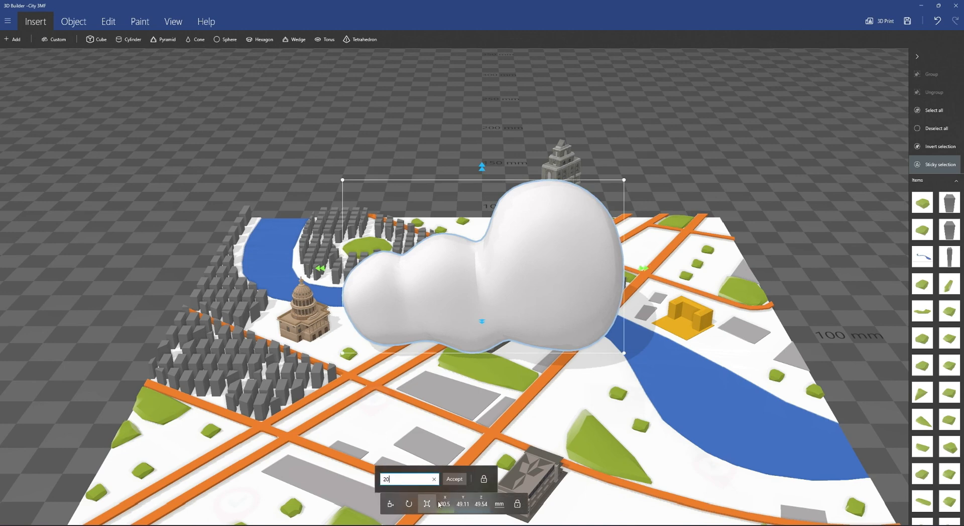
pyautogui.write('20')
pyautogui.press('Return')
# Step: Raise the cloud high above the city to a Z position of about 69.38 mm
pyautogui.moveTo(832, 379); pyautogui.dragTo(488, 382)
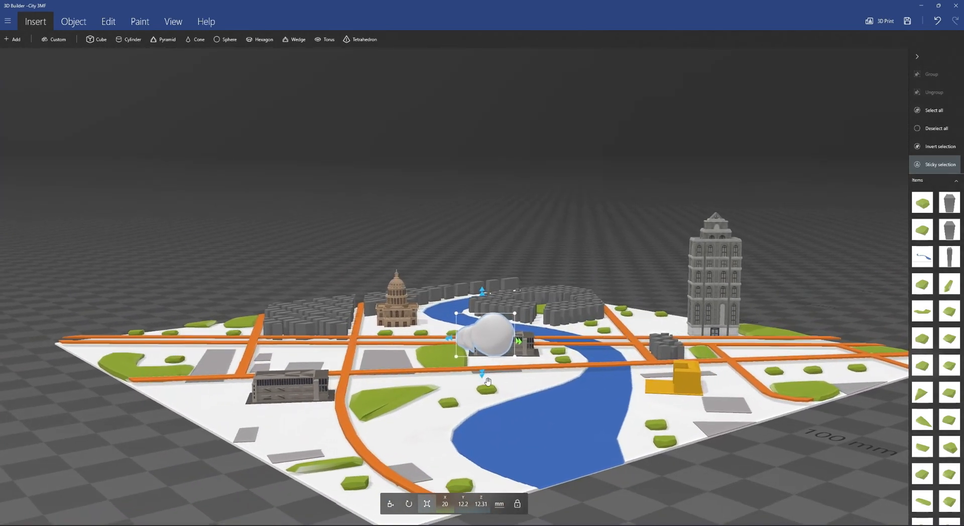
pyautogui.click(391, 504)
pyautogui.moveTo(482, 293); pyautogui.dragTo(509, 91)
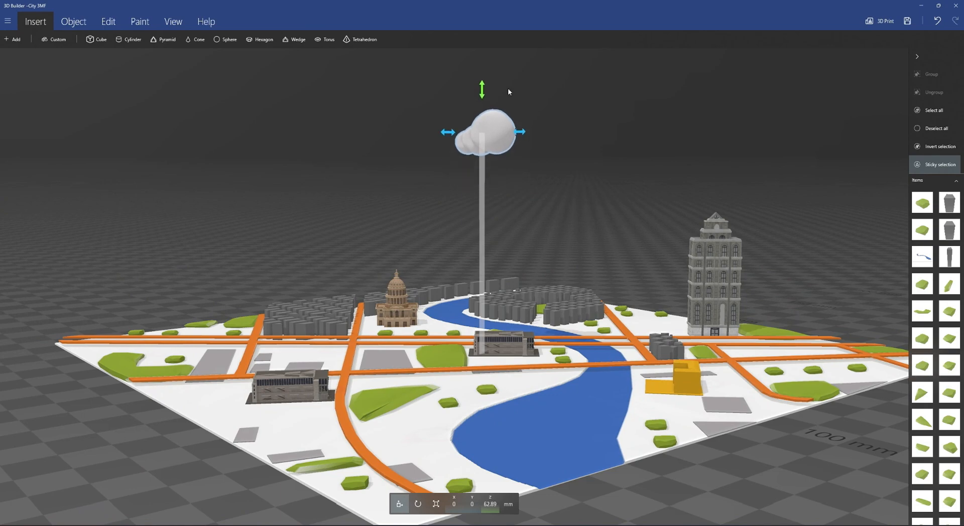
pyautogui.moveTo(676, 514); pyautogui.dragTo(764, 401)
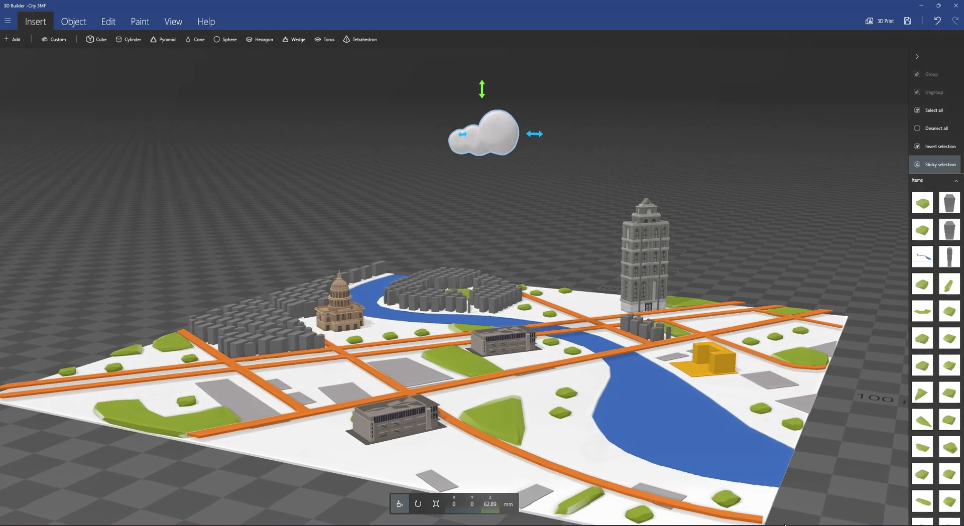
pyautogui.moveTo(483, 93); pyautogui.dragTo(482, 70)
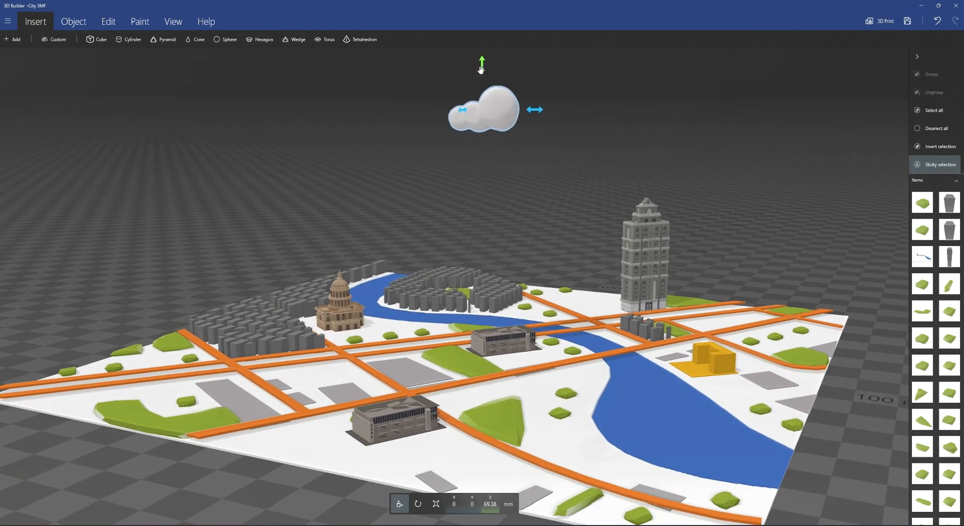
# Step: Duplicate the cloud repeatedly to build a row of five clouds above the city
pyautogui.moveTo(731, 147); pyautogui.dragTo(674, 186)
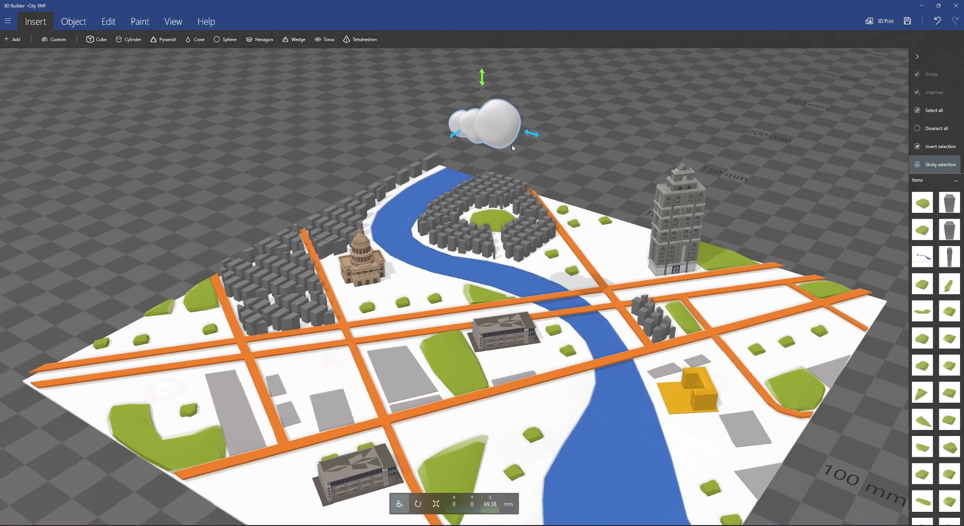
pyautogui.hotkey('ctrl', 'd')
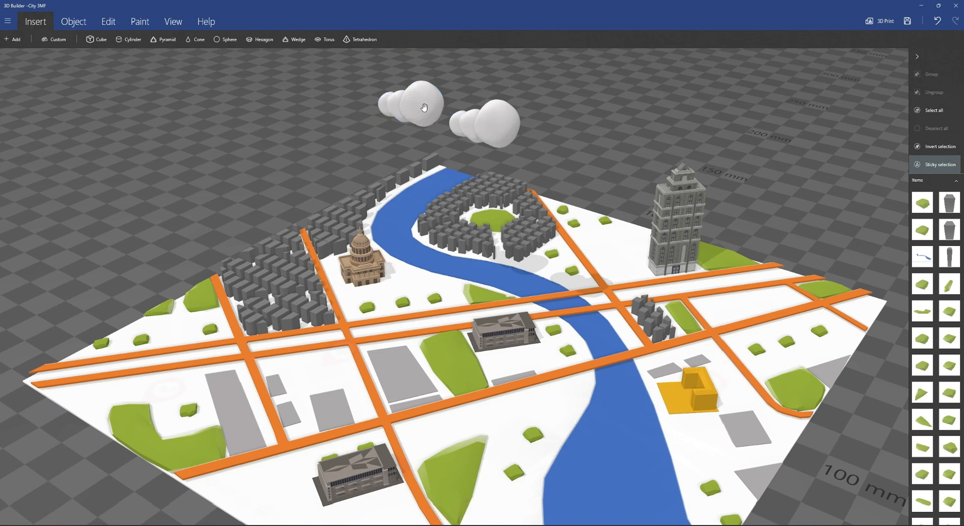
pyautogui.hotkey('ctrl', 'd')
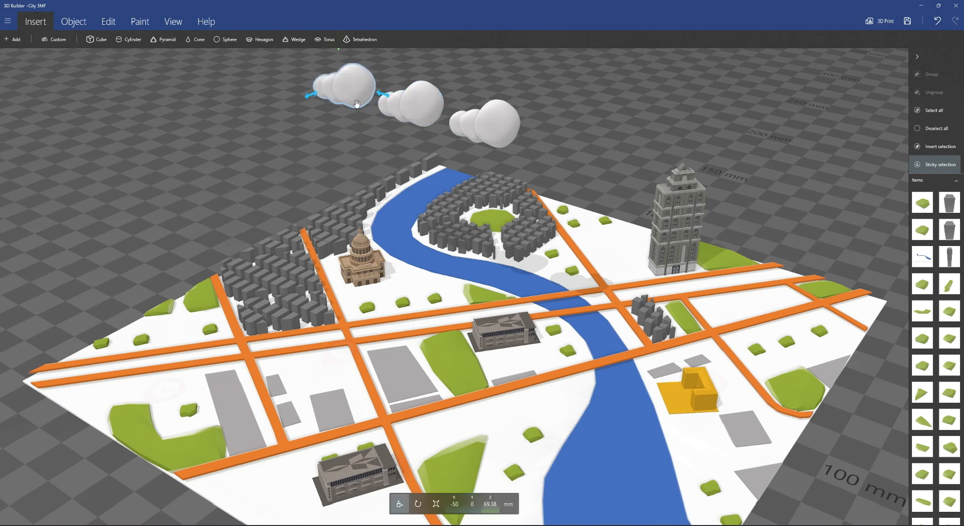
pyautogui.click(505, 126)
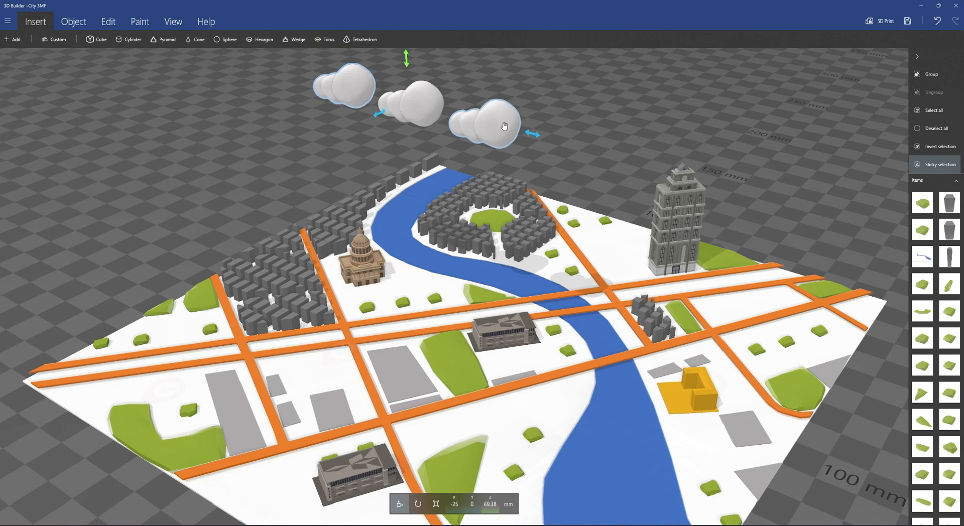
pyautogui.hotkey('ctrl', 'd')
pyautogui.moveTo(204, 107); pyautogui.dragTo(386, 118)
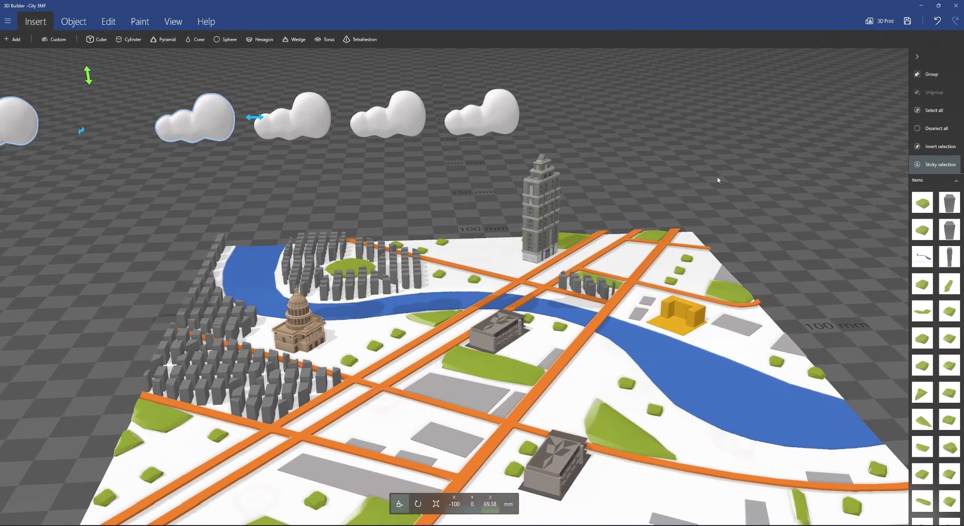
# Step: Narrow the selection to the original cloud at the tower end of the row and raise it slightly
pyautogui.moveTo(719, 180); pyautogui.dragTo(558, 175)
pyautogui.click(489, 114)
pyautogui.moveTo(543, 122); pyautogui.dragTo(543, 112)
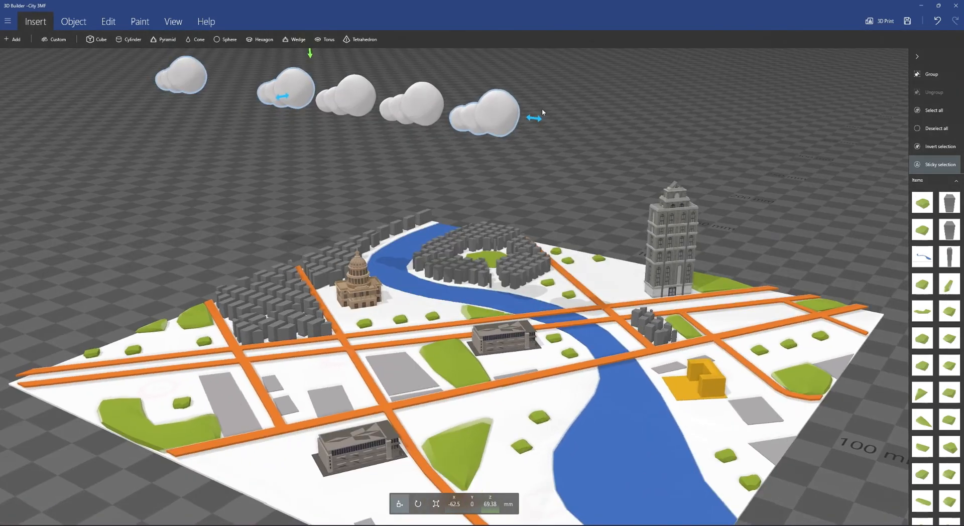
pyautogui.click(291, 90)
pyautogui.click(184, 77)
pyautogui.moveTo(402, 133); pyautogui.dragTo(322, 173)
pyautogui.moveTo(482, 85); pyautogui.dragTo(483, 74)
# Step: Move the second cloud of the row past the tower, scale it down and raise it above the others
pyautogui.moveTo(281, 201); pyautogui.dragTo(635, 30)
pyautogui.click(417, 149)
pyautogui.click(483, 121)
pyautogui.click(436, 504)
pyautogui.click(400, 504)
# Step: Select only the third cloud of the row and rotate it about its vertical axis
pyautogui.click(336, 139)
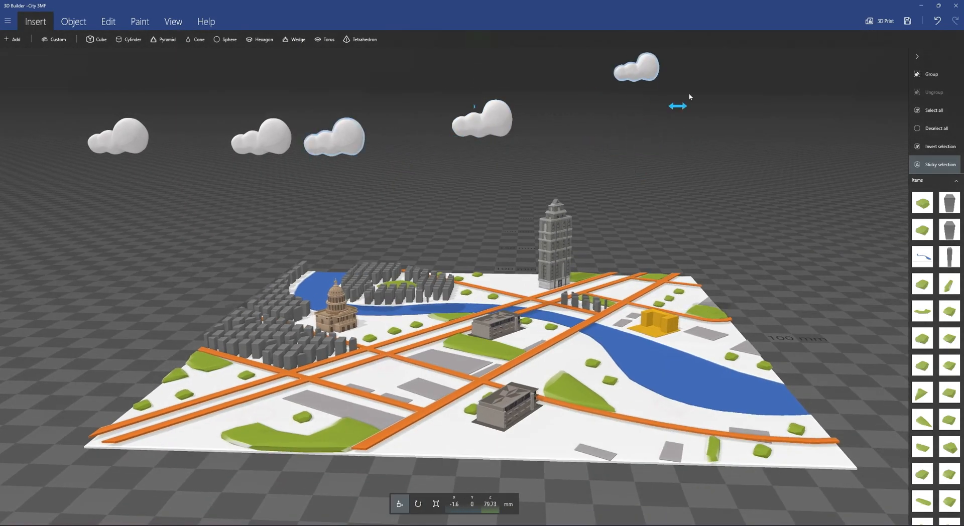
pyautogui.click(640, 69)
pyautogui.click(418, 503)
pyautogui.moveTo(320, 143); pyautogui.dragTo(371, 138)
# Step: Select only the cloud next to the rotated one and shift it out of the row's line
pyautogui.click(276, 136)
pyautogui.click(400, 504)
pyautogui.click(333, 140)
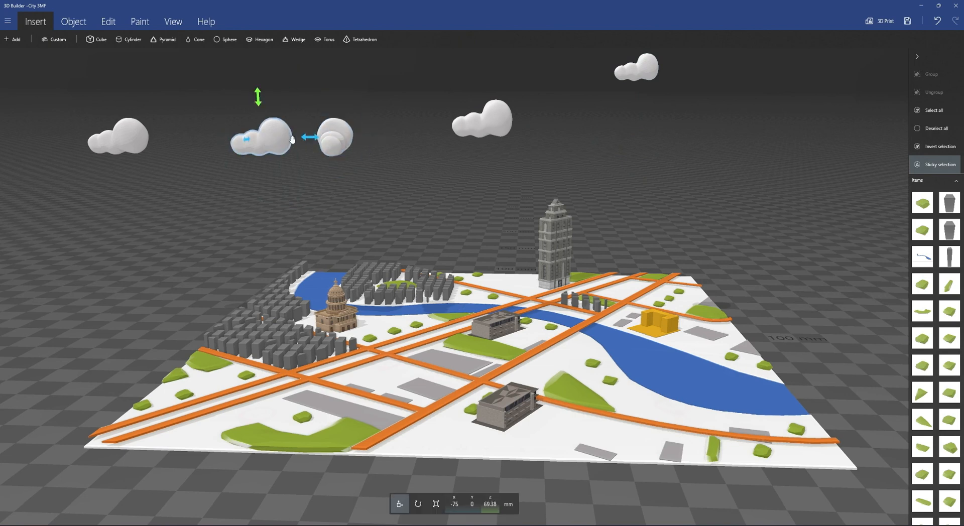
pyautogui.moveTo(310, 140); pyautogui.dragTo(270, 170)
# Step: Pick another cloud from the row and move it across the city to break up the line
pyautogui.click(307, 138)
pyautogui.click(212, 108)
pyautogui.moveTo(244, 117); pyautogui.dragTo(688, 163)
pyautogui.moveTo(638, 206); pyautogui.dragTo(719, 206)
# Step: Duplicate the cloud, scale the copy to about 12.42 × 7.58 × 7.64 mm and place it in the sky beyond the tower
pyautogui.hotkey('ctrl', 'd')
pyautogui.click(436, 504)
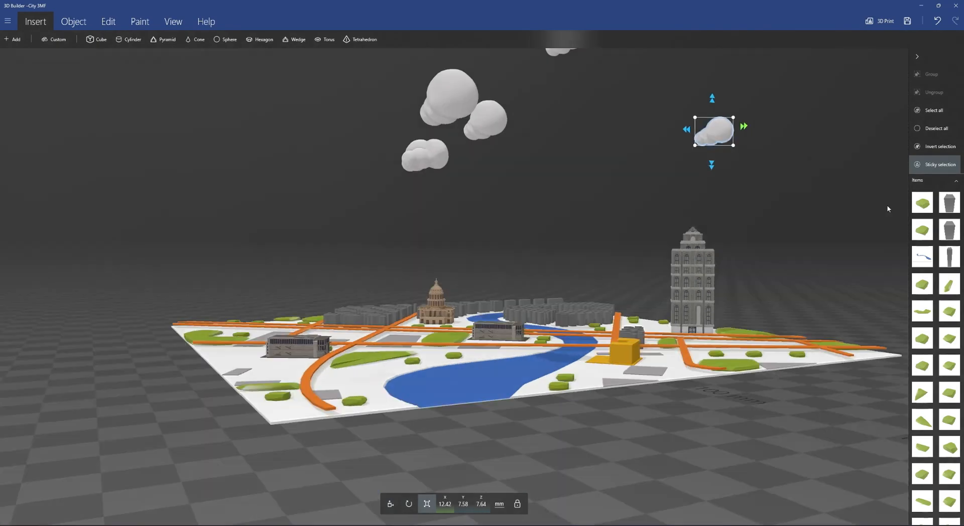
pyautogui.moveTo(814, 216); pyautogui.dragTo(869, 246)
pyautogui.click(391, 504)
pyautogui.moveTo(623, 211); pyautogui.dragTo(627, 296)
pyautogui.moveTo(739, 120); pyautogui.dragTo(740, 106)
pyautogui.moveTo(744, 417)
pyautogui.mouseDown()
pyautogui.moveTo(831, 426)
pyautogui.moveTo(744, 402)
pyautogui.mouseUp()
# Step: Duplicate the large foreground cloud, move the copy to about X -39.95, Y -67.18 mm near the dense blocks and raise it
pyautogui.click(505, 331)
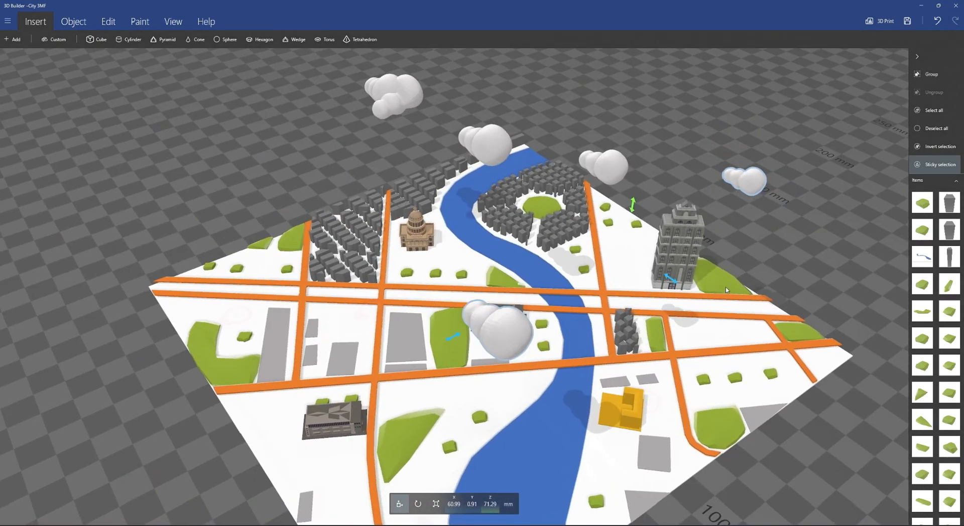
pyautogui.click(747, 182)
pyautogui.hotkey('ctrl', 'd')
pyautogui.moveTo(446, 344); pyautogui.dragTo(356, 393)
pyautogui.moveTo(352, 432); pyautogui.dragTo(653, 417)
pyautogui.moveTo(754, 183); pyautogui.dragTo(321, 176)
pyautogui.moveTo(638, 483); pyautogui.dragTo(556, 467)
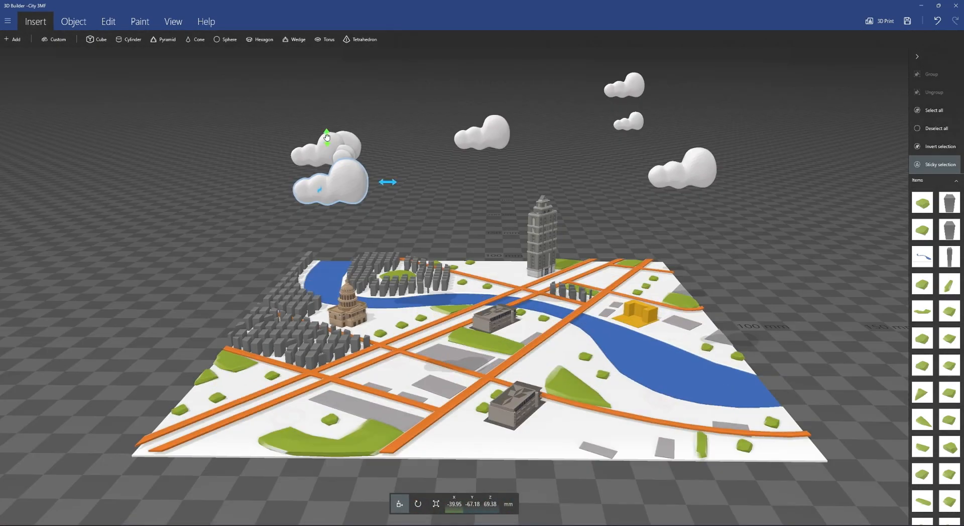
pyautogui.moveTo(327, 137); pyautogui.dragTo(327, 83)
# Step: Select the high cloud beyond the tower and the large foreground cloud, and rotate them about the vertical axis
pyautogui.moveTo(804, 201); pyautogui.dragTo(736, 245)
pyautogui.click(638, 98)
pyautogui.click(286, 143)
pyautogui.click(418, 504)
pyautogui.moveTo(656, 105); pyautogui.dragTo(673, 102)
pyautogui.click(670, 219)
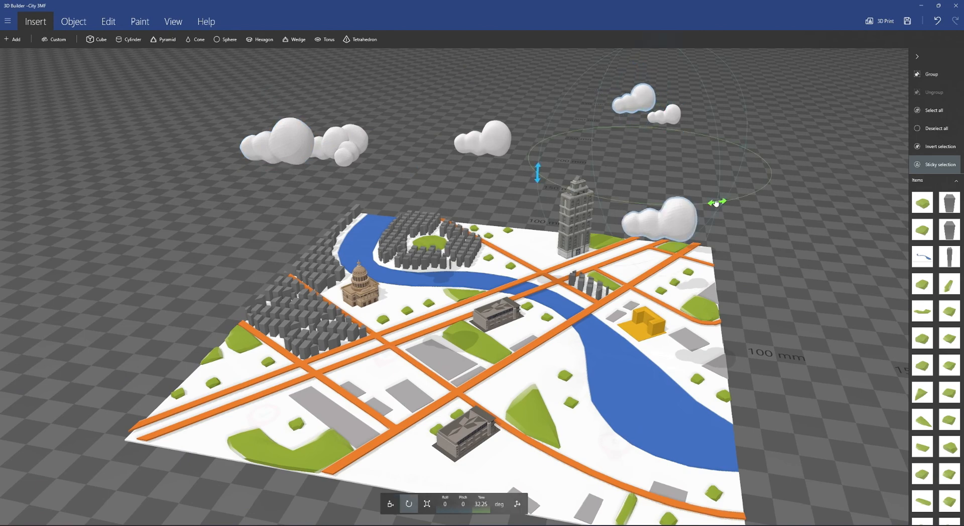
pyautogui.moveTo(716, 203); pyautogui.dragTo(634, 205)
# Step: Select only the large cloud over the dense building blocks and roll it by about 57.5 degrees
pyautogui.click(623, 217)
pyautogui.click(691, 104)
pyautogui.click(289, 142)
pyautogui.moveTo(248, 126); pyautogui.dragTo(266, 94)
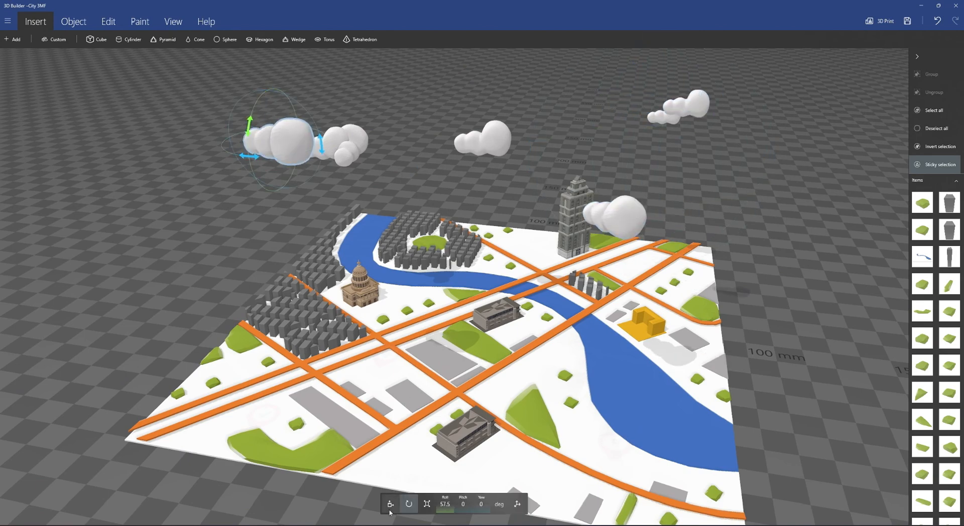
# Step: Save the city model with its floating clouds and minimize the 3D Builder window
pyautogui.click(391, 511)
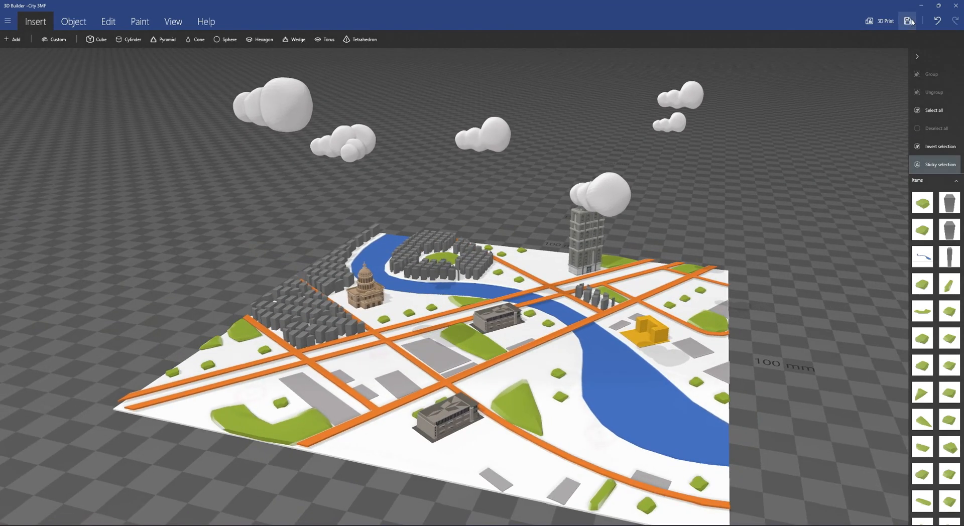
pyautogui.click(910, 21)
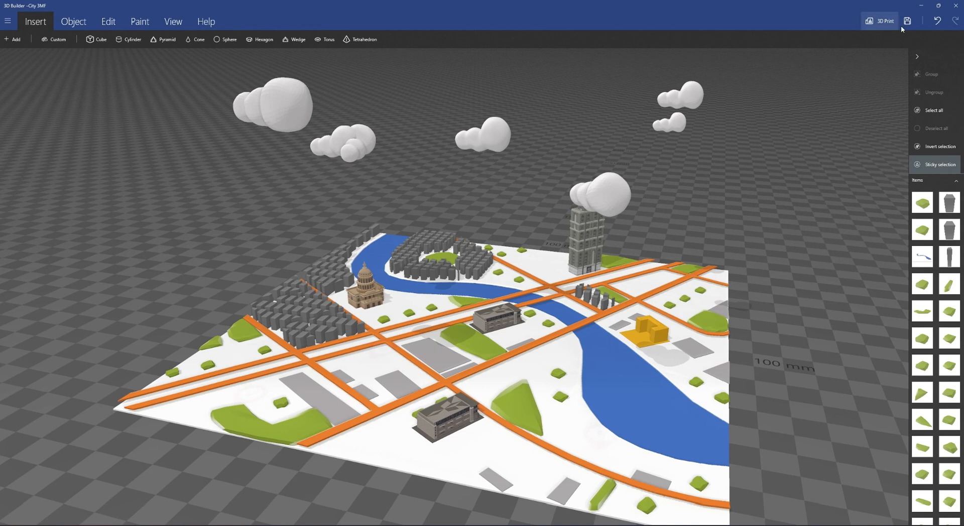
pyautogui.click(915, 7)
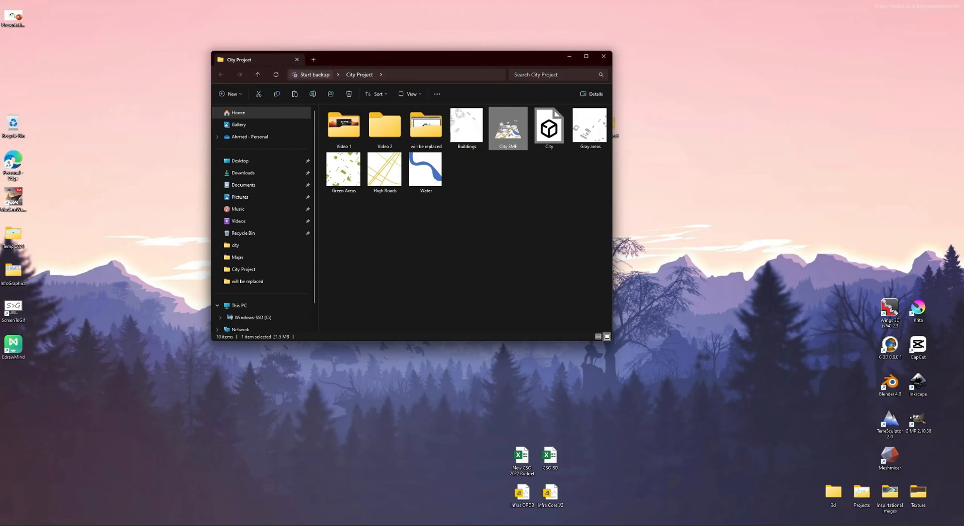
# Step: Switch to PowerPoint, duplicate slide 3 and delete the city model from the copy
pyautogui.click(698, 525)
pyautogui.click(87, 253)
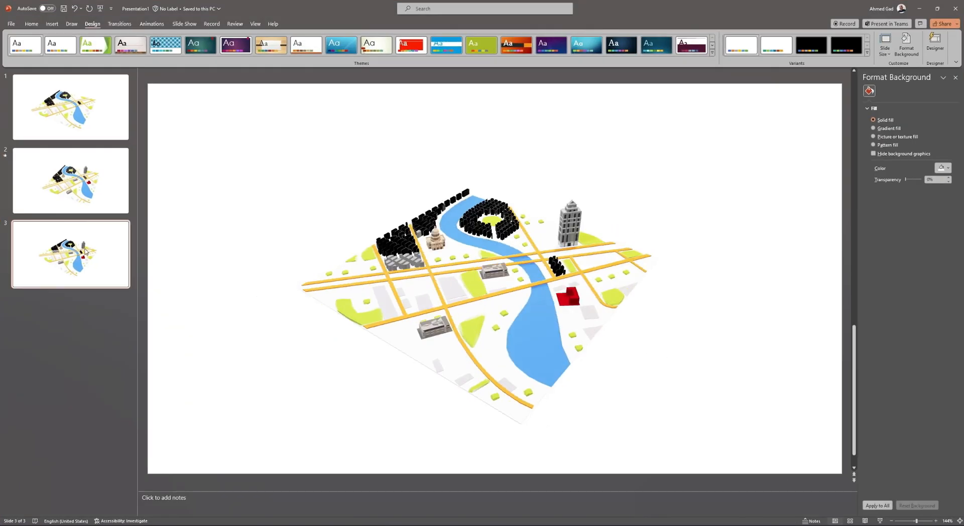
pyautogui.hotkey('ctrl', 'd')
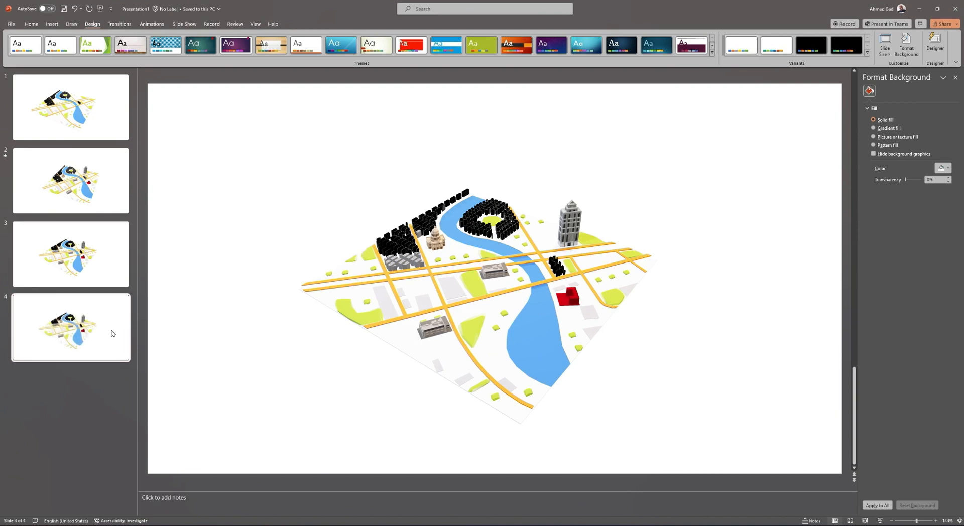
pyautogui.click(520, 295)
pyautogui.press('Delete')
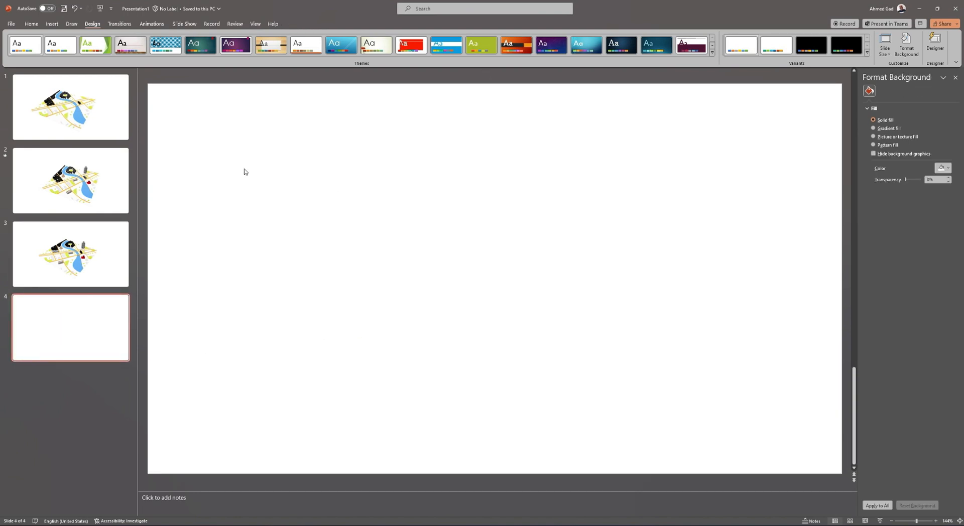
# Step: Insert the City 3MF model from the City Project folder on the Desktop as a 3D model on slide 4
pyautogui.click(52, 23)
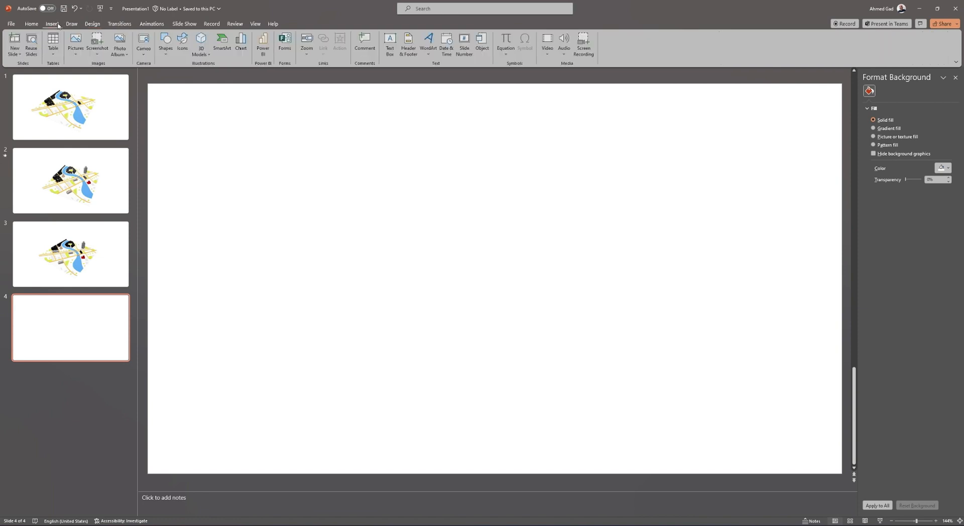
pyautogui.click(200, 55)
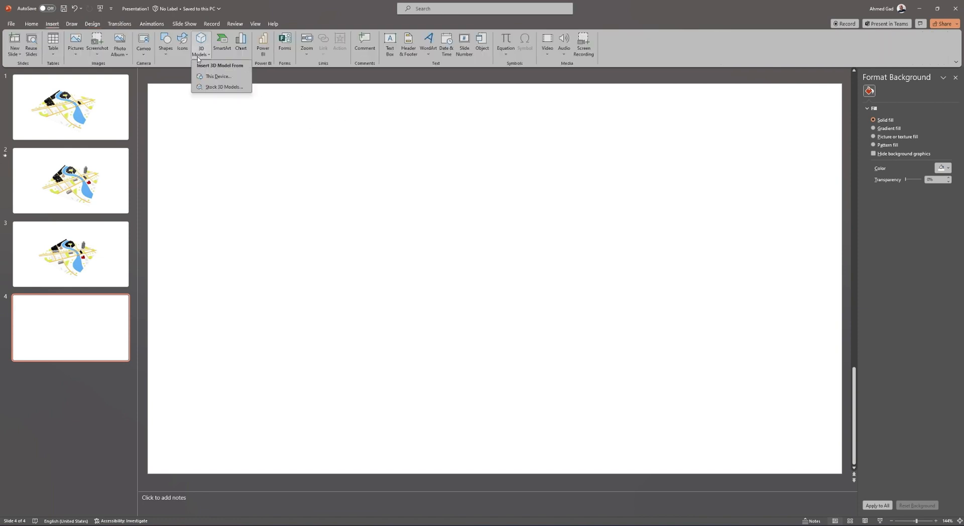
pyautogui.click(220, 76)
pyautogui.click(32, 75)
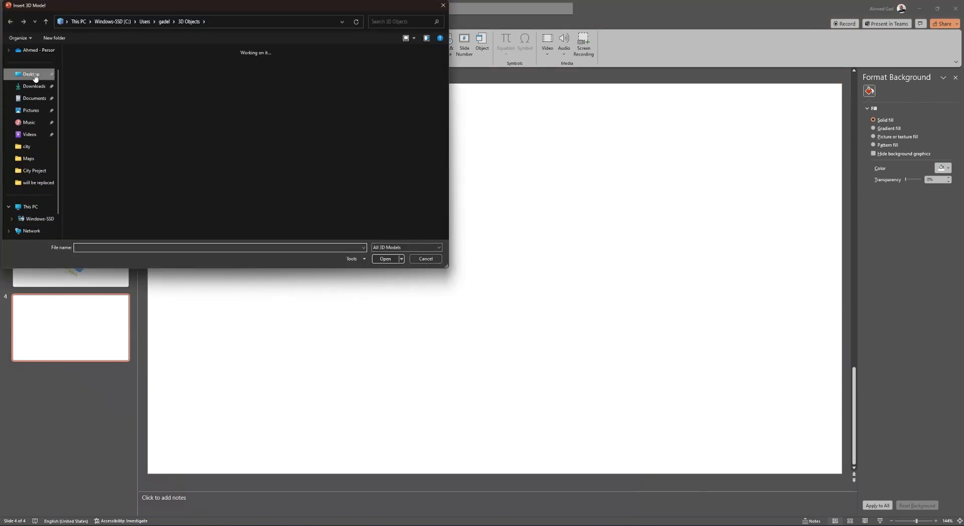
pyautogui.doubleClick(146, 69)
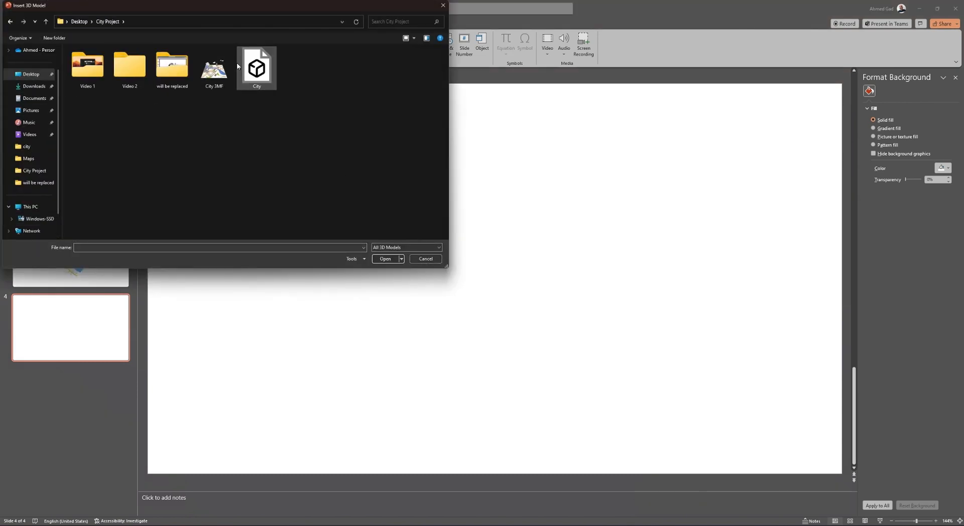
pyautogui.click(216, 69)
pyautogui.click(396, 258)
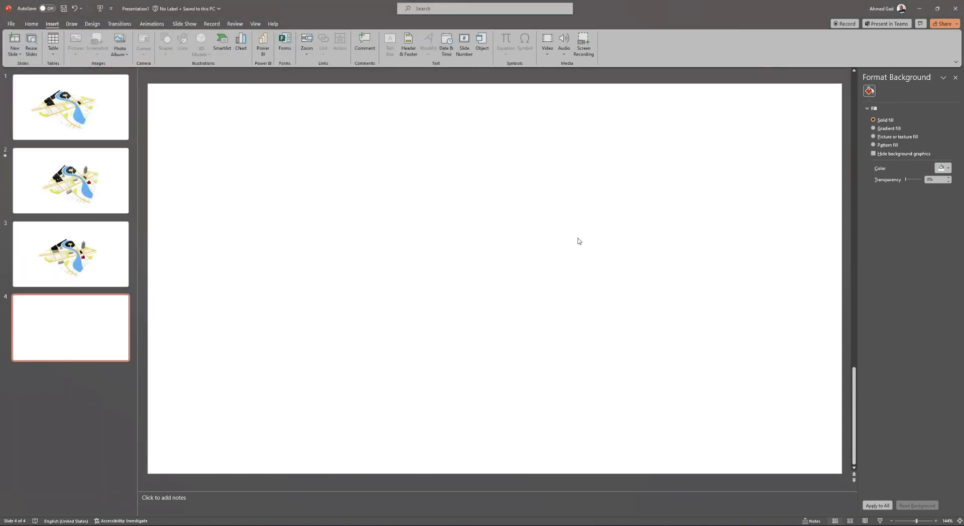
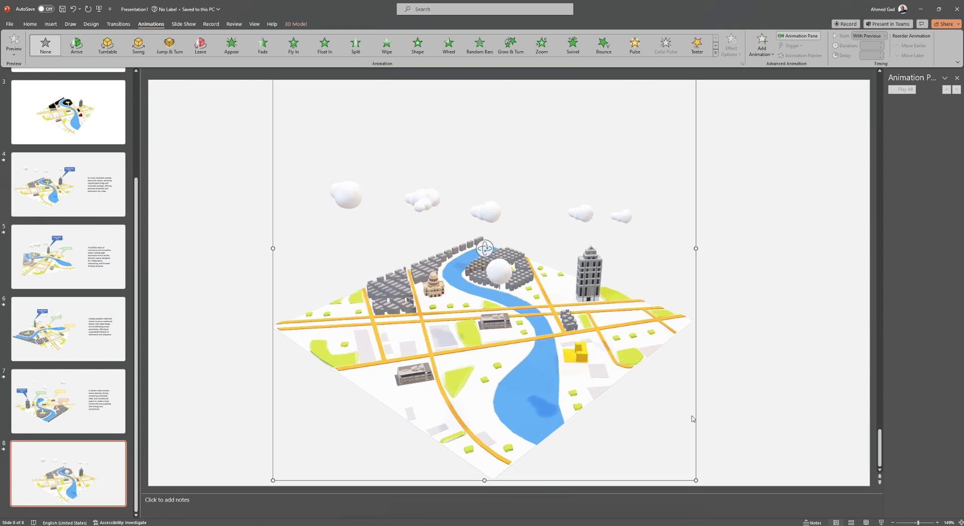
# Step: Shift the city model slightly downward on slide 8 and deselect it
pyautogui.moveTo(484, 481); pyautogui.dragTo(485, 485)
pyautogui.click(732, 384)
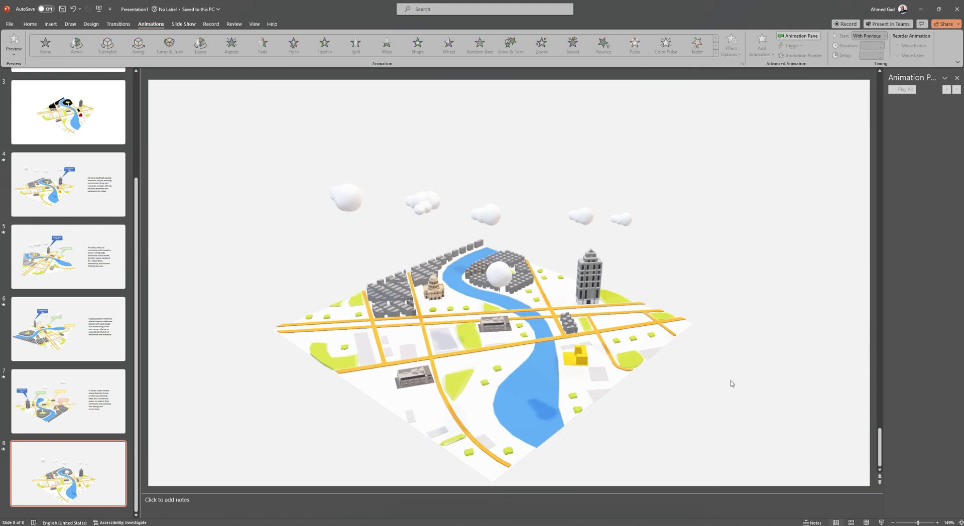
# Step: Show the drawing ruler and align it at 76° along the cross street beside the domed building
pyautogui.click(70, 24)
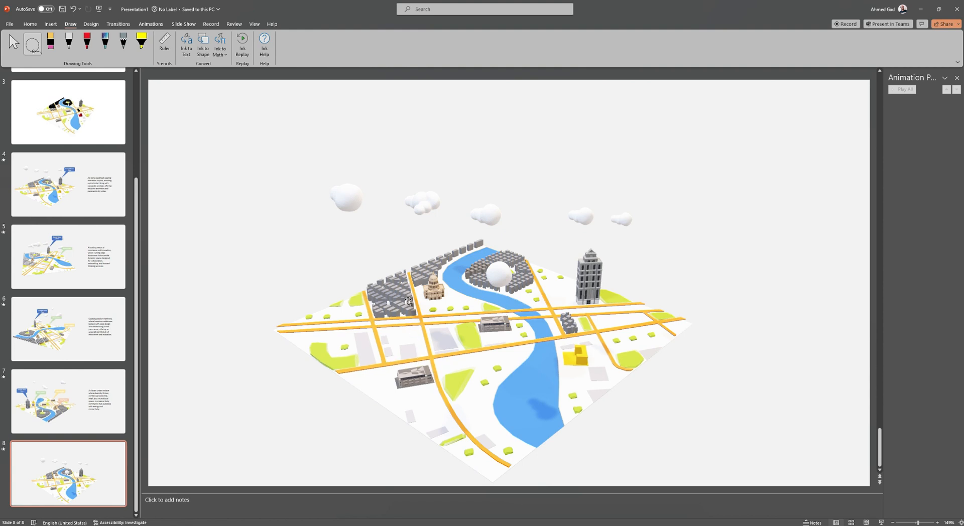
pyautogui.click(164, 43)
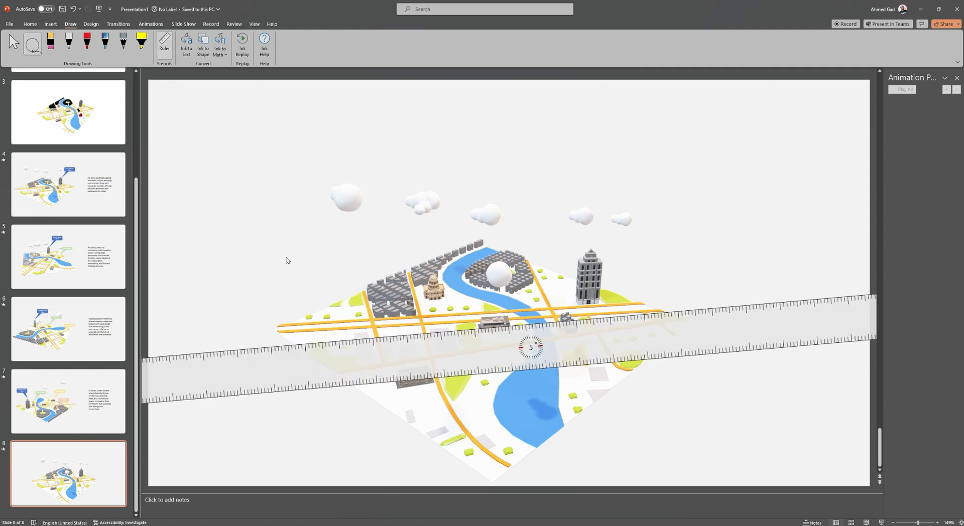
pyautogui.moveTo(279, 372); pyautogui.dragTo(274, 389)
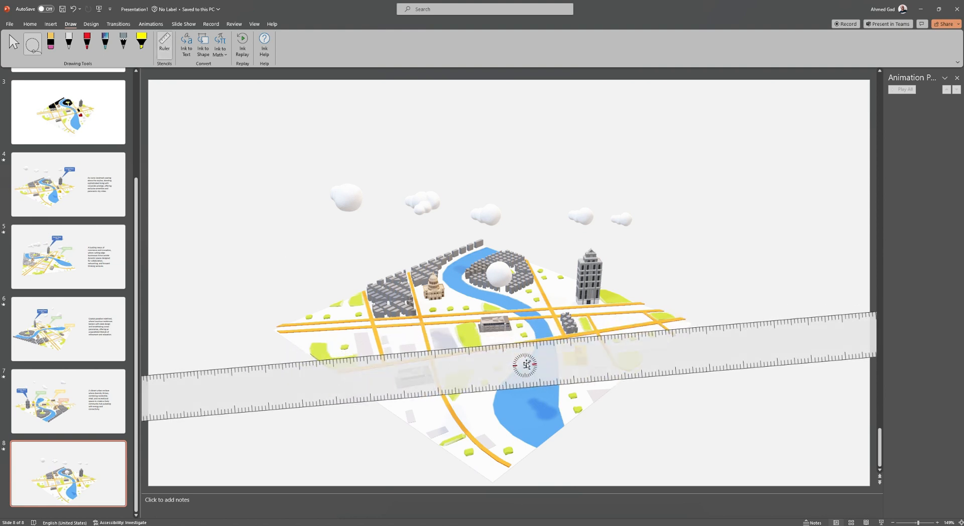
pyautogui.scroll(7, 526, 368)
pyautogui.scroll(-8, 525, 369)
pyautogui.scroll(-16, 526, 367)
pyautogui.scroll(-20, 526, 368)
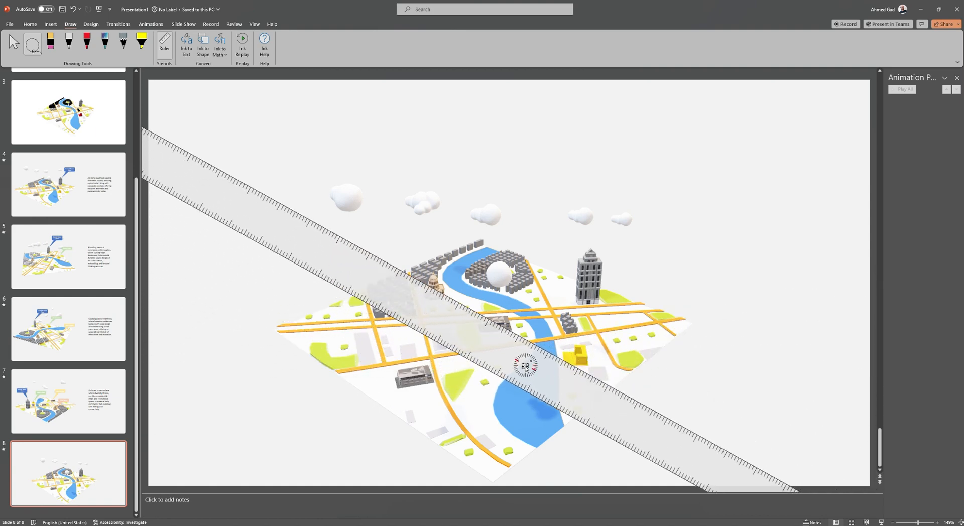
pyautogui.scroll(-20, 525, 367)
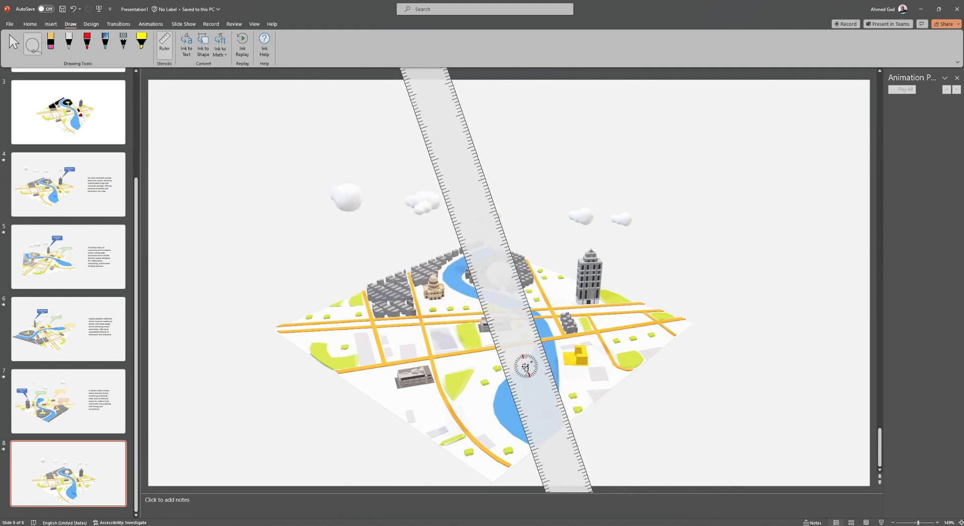
pyautogui.moveTo(534, 393); pyautogui.dragTo(419, 401)
pyautogui.scroll(4, 408, 374)
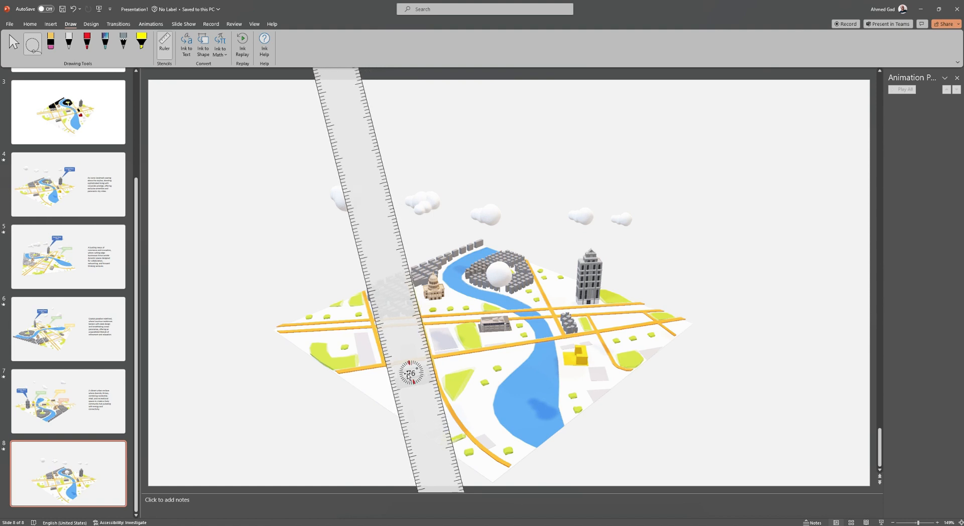
pyautogui.moveTo(425, 398); pyautogui.dragTo(422, 399)
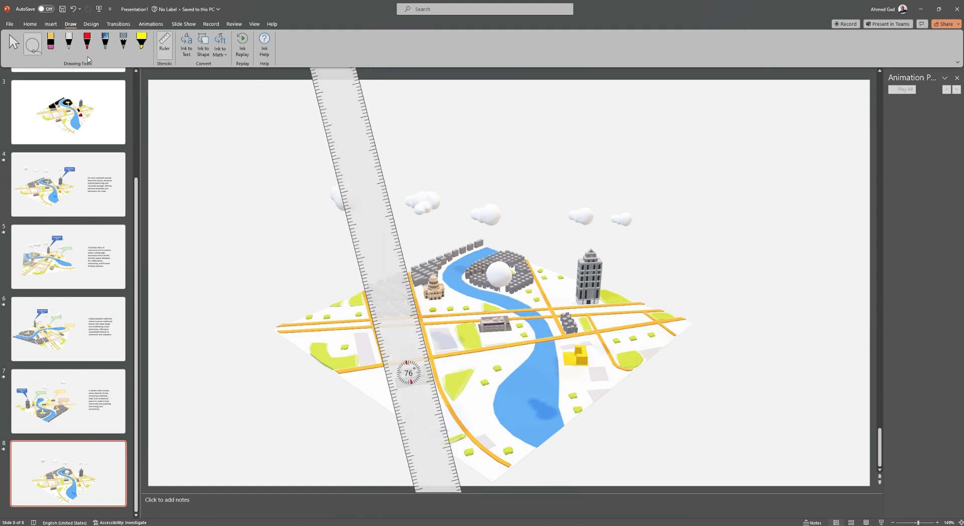
# Step: Select the light-coloured pen and confirm light grey as its ink in the extended colour choices
pyautogui.click(75, 48)
pyautogui.click(75, 51)
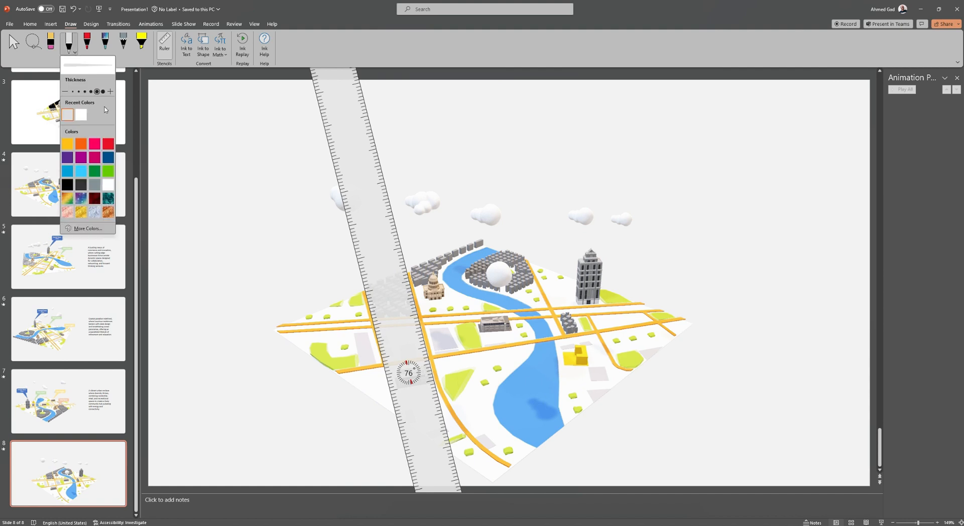
pyautogui.click(86, 229)
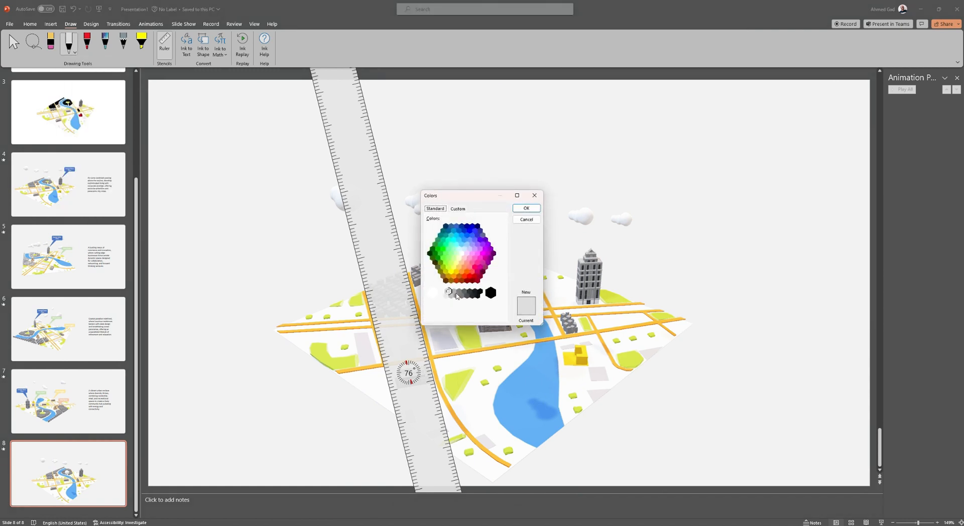
pyautogui.click(525, 209)
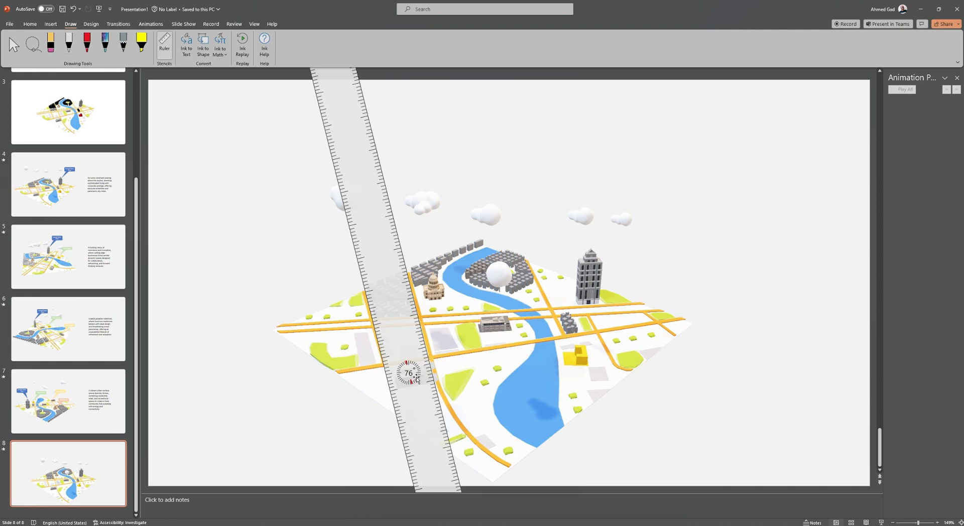
# Step: Turn the ruler to 9°, align it with the long road south of the double road, and activate the light grey pen
pyautogui.scroll(-5, 409, 375)
pyautogui.scroll(-10, 409, 374)
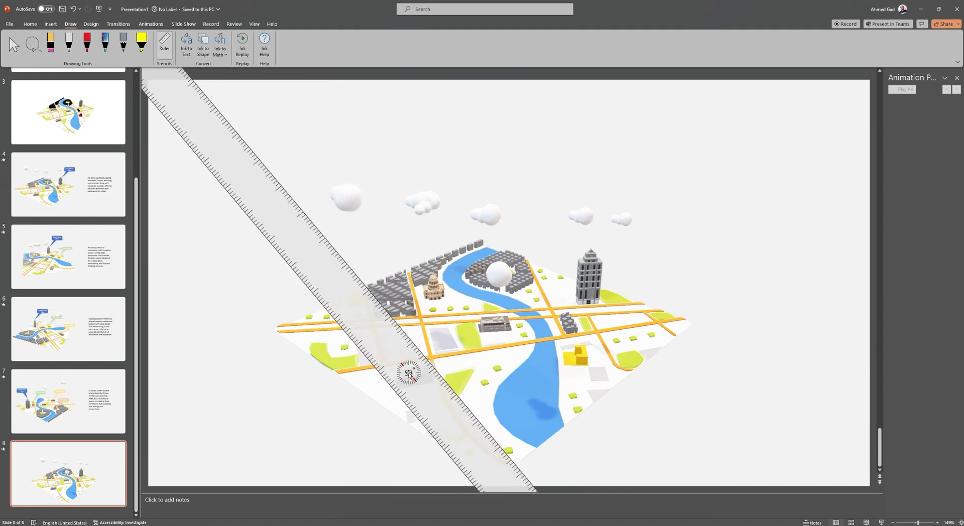
pyautogui.scroll(-10, 409, 373)
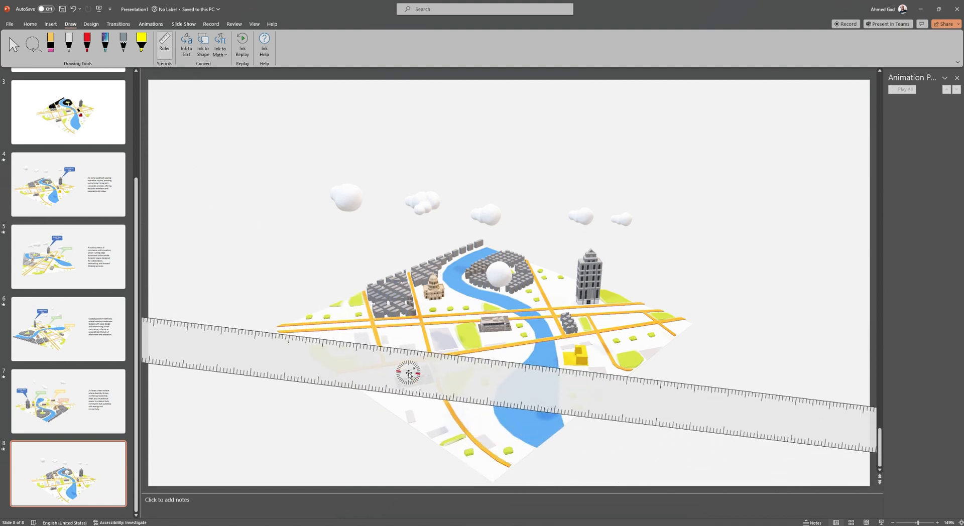
pyautogui.scroll(-1, 409, 374)
pyautogui.moveTo(447, 363); pyautogui.dragTo(447, 377)
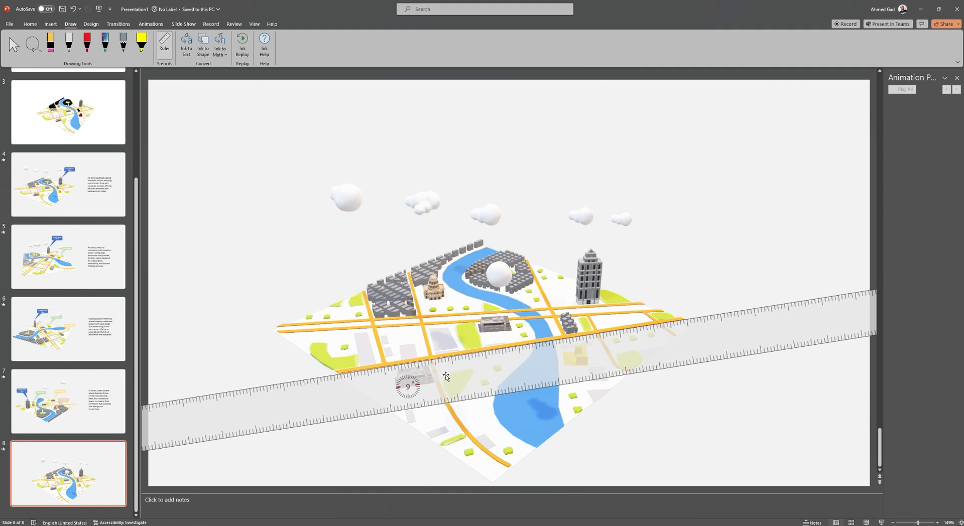
pyautogui.click(69, 42)
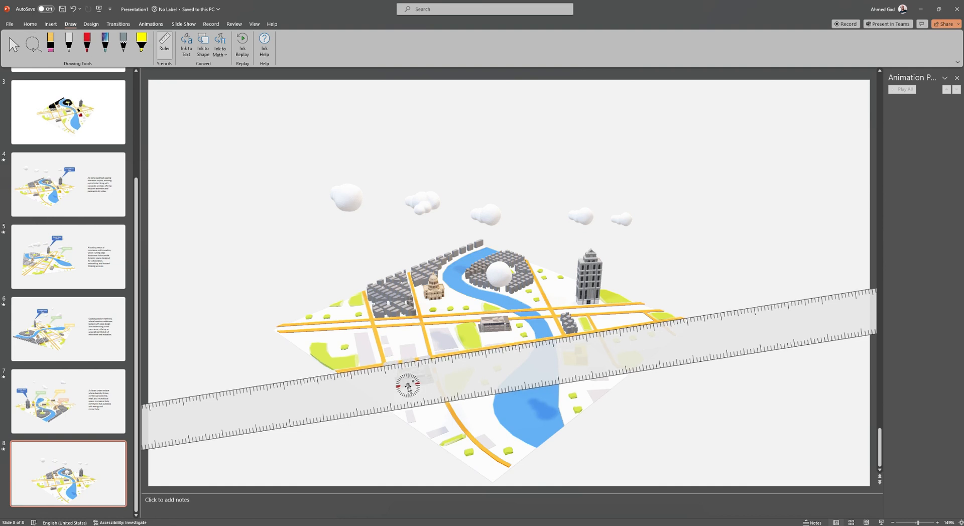
# Step: Align the ruler at 74° along the westernmost cross street by the dense building blocks and activate the light grey pen
pyautogui.scroll(3, 408, 387)
pyautogui.scroll(-10, 408, 387)
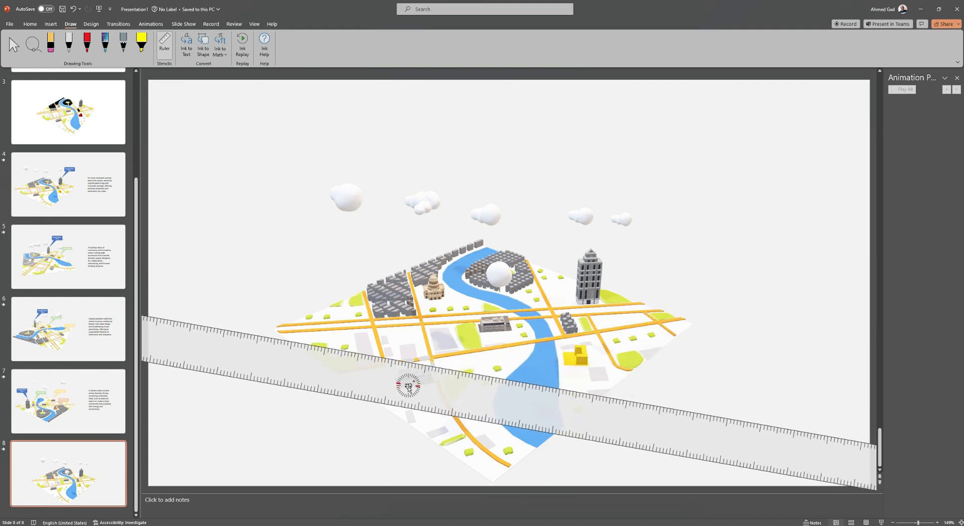
pyautogui.scroll(-8, 408, 387)
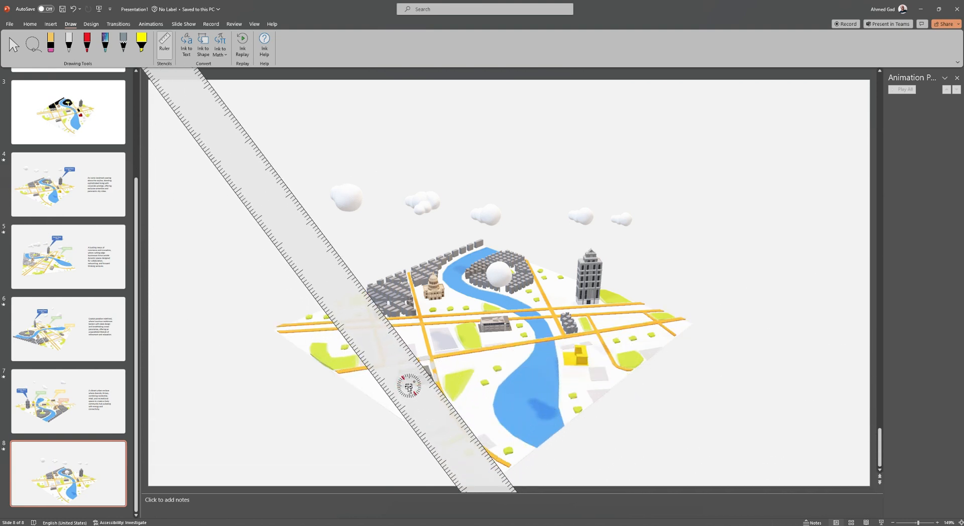
pyautogui.scroll(-5, 409, 387)
pyautogui.scroll(3, 409, 387)
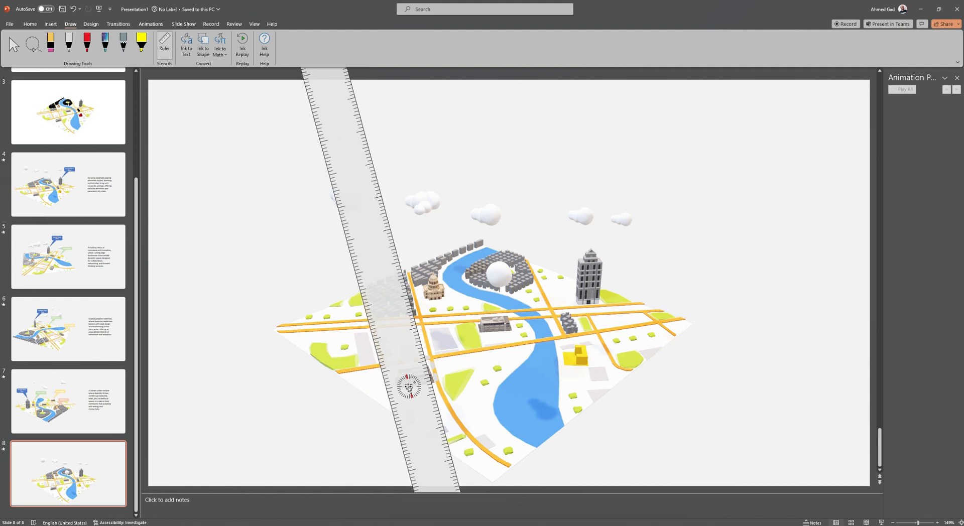
pyautogui.moveTo(412, 413); pyautogui.dragTo(366, 409)
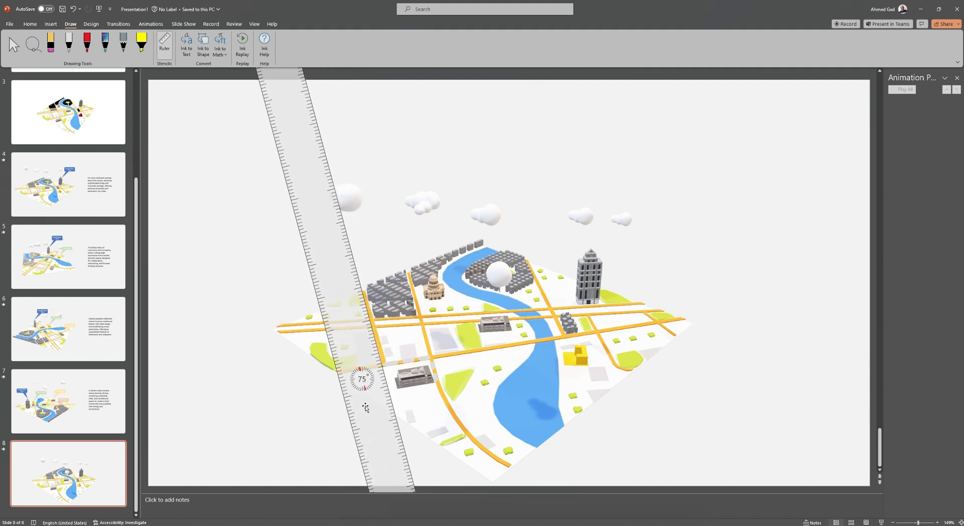
pyautogui.scroll(1, 366, 381)
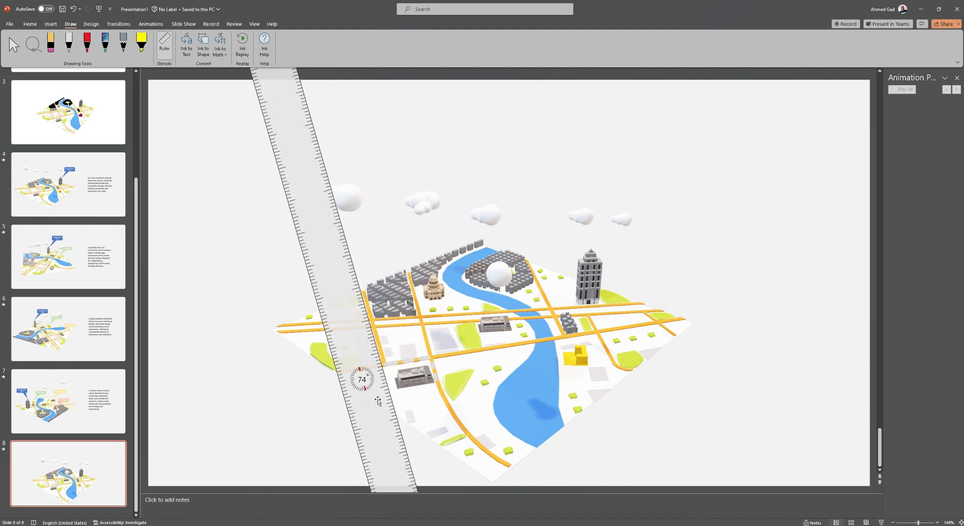
pyautogui.moveTo(380, 406); pyautogui.dragTo(380, 406)
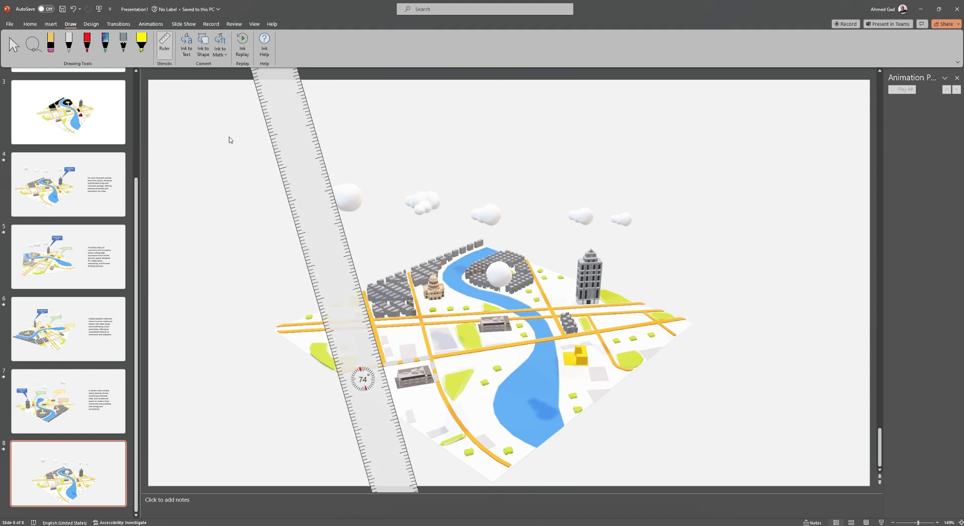
pyautogui.click(66, 40)
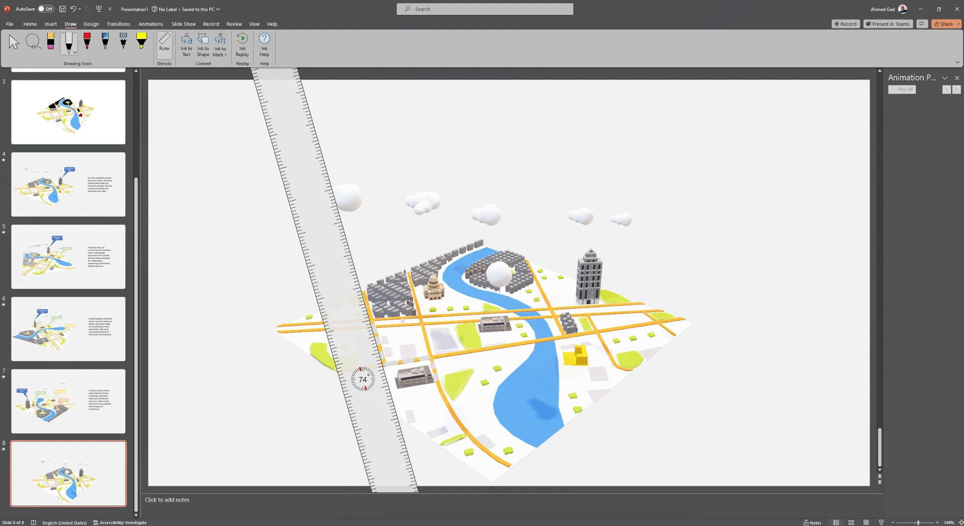
# Step: Turn the ruler to 4° and align its upper edge with the northern road of the double road
pyautogui.press('Escape')
pyautogui.scroll(-1, 367, 386)
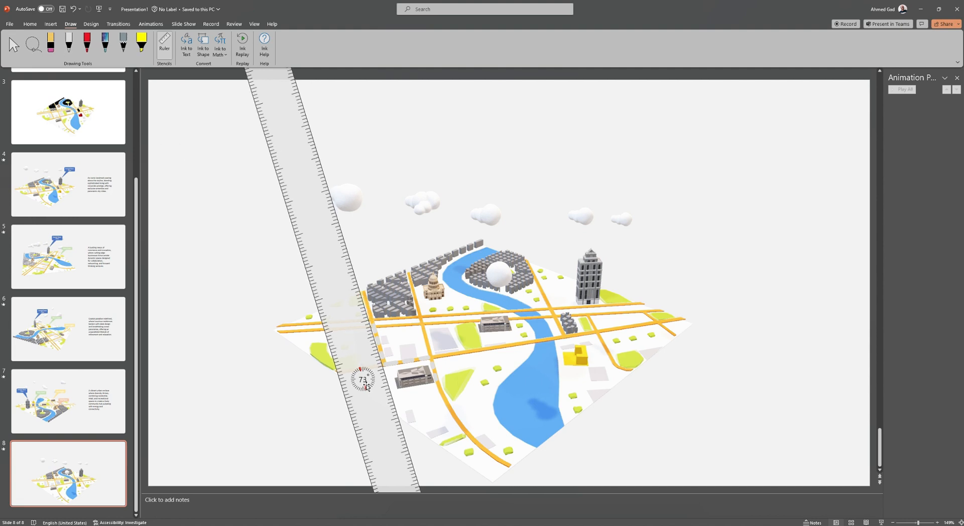
pyautogui.scroll(20, 366, 386)
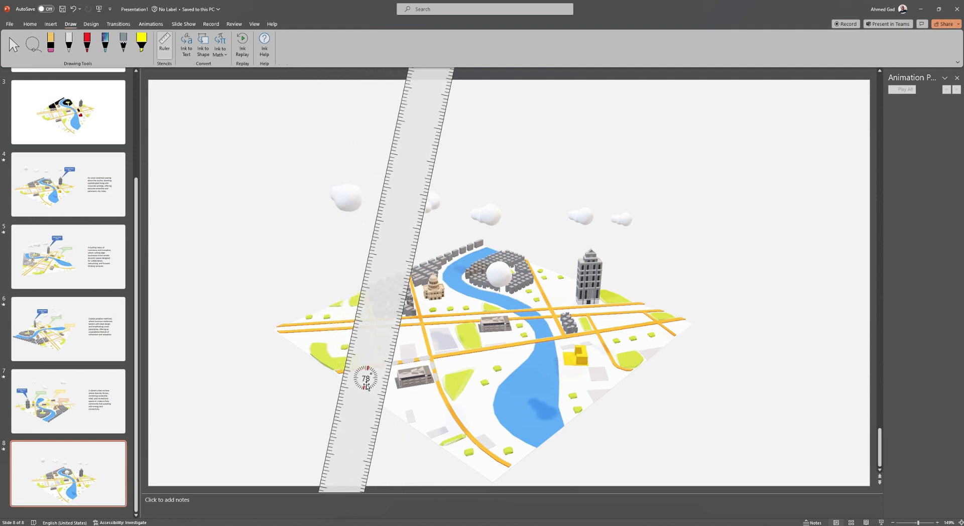
pyautogui.scroll(20, 367, 386)
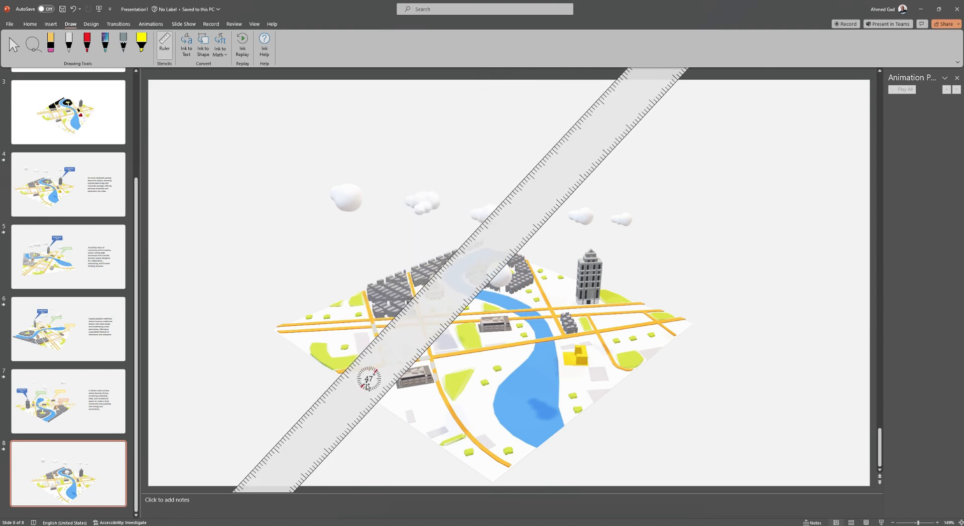
pyautogui.scroll(20, 367, 386)
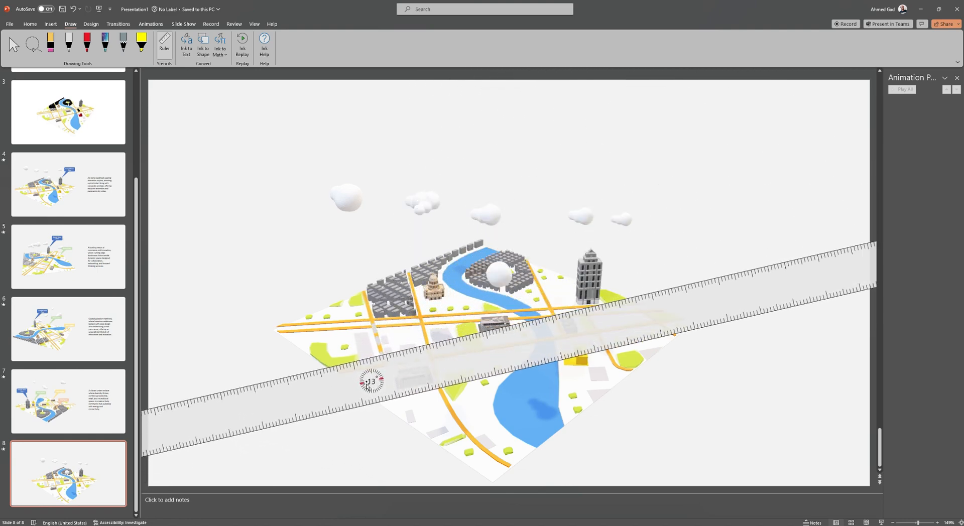
pyautogui.scroll(9, 367, 386)
pyautogui.scroll(-5, 367, 385)
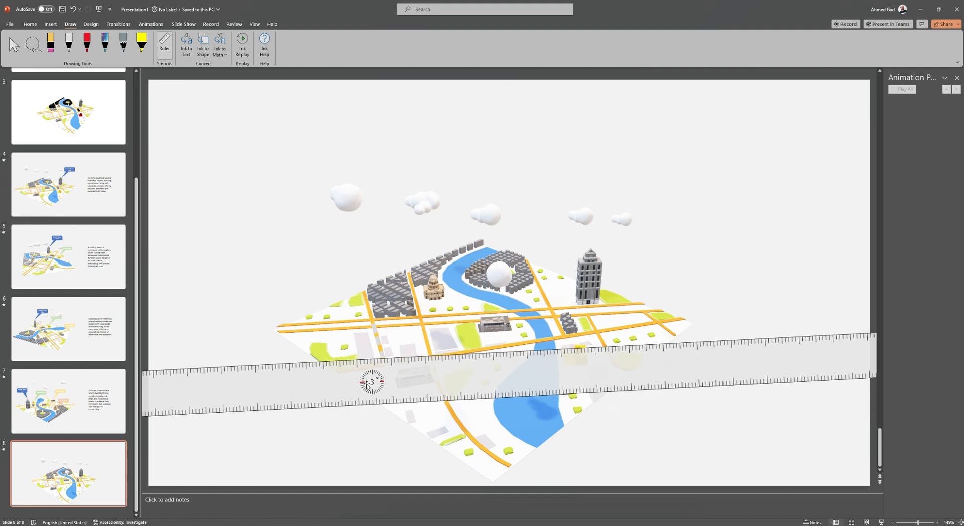
pyautogui.moveTo(366, 387); pyautogui.dragTo(376, 355)
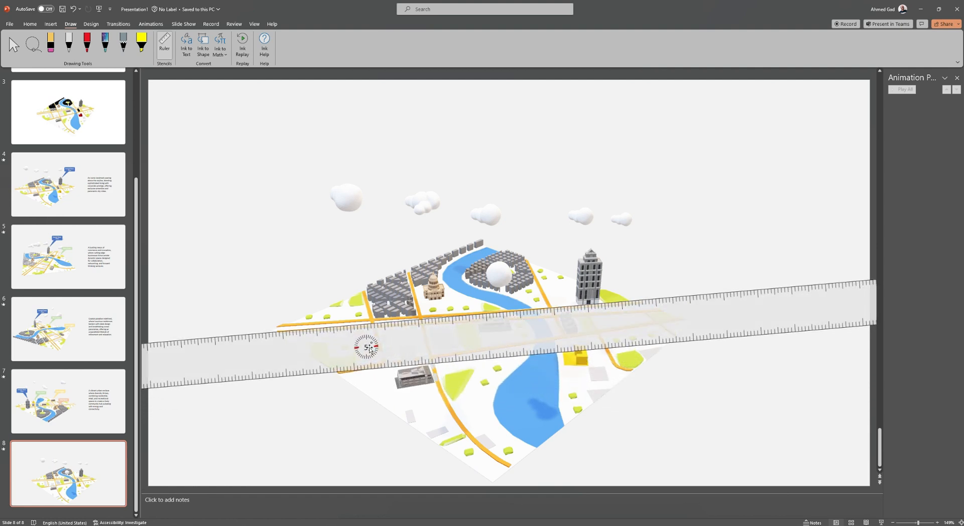
pyautogui.scroll(1, 366, 350)
pyautogui.moveTo(340, 352); pyautogui.dragTo(331, 351)
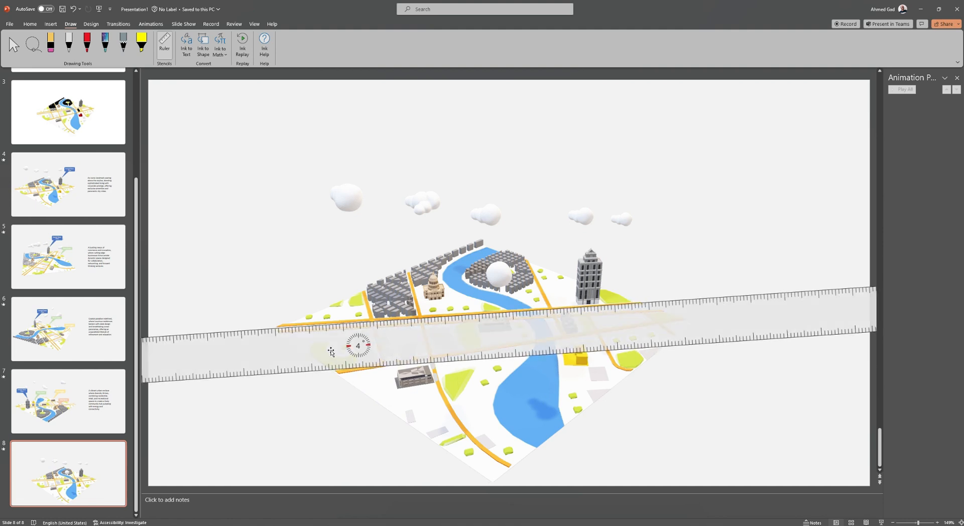
# Step: Draw light grey pen dashes along the ruler on the double road's northern road, from the westernmost cross street past the river, and hide the ruler
pyautogui.click(69, 42)
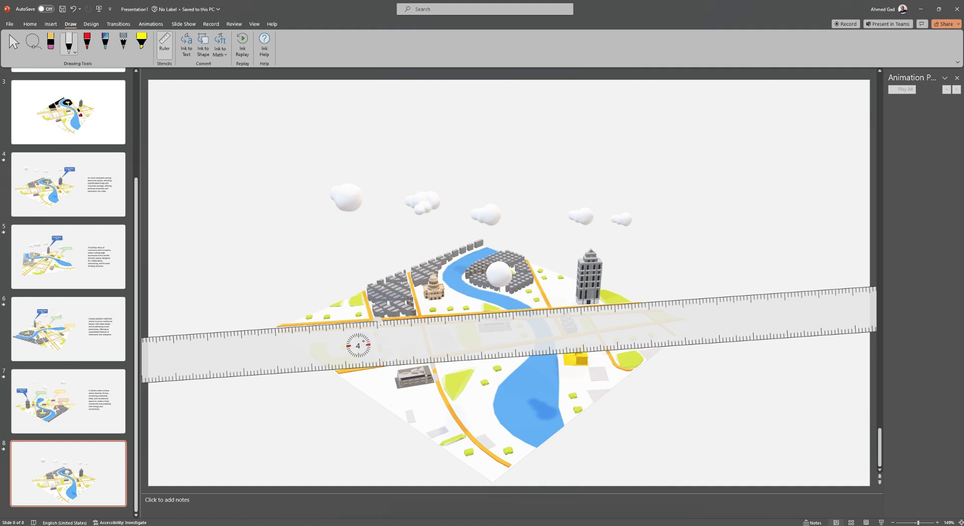
pyautogui.moveTo(391, 321); pyautogui.dragTo(395, 321)
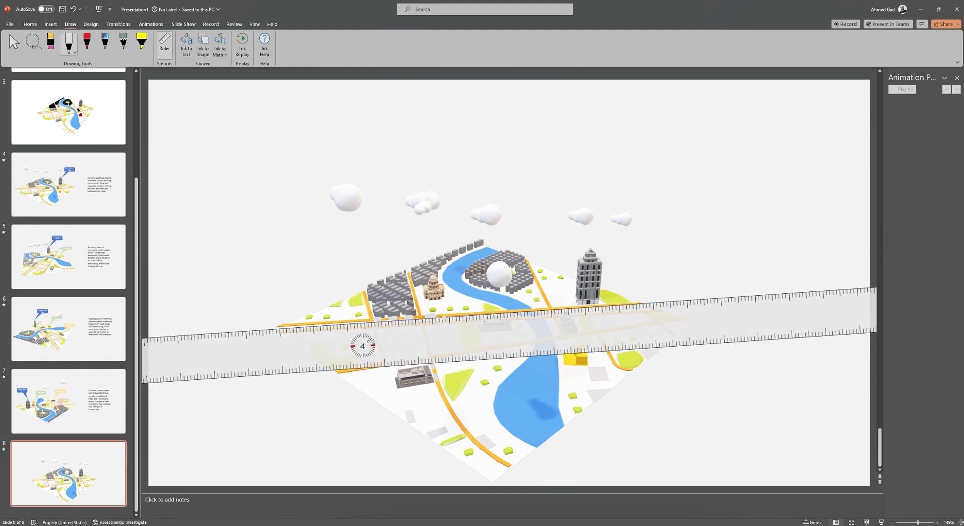
pyautogui.moveTo(452, 318); pyautogui.dragTo(455, 318)
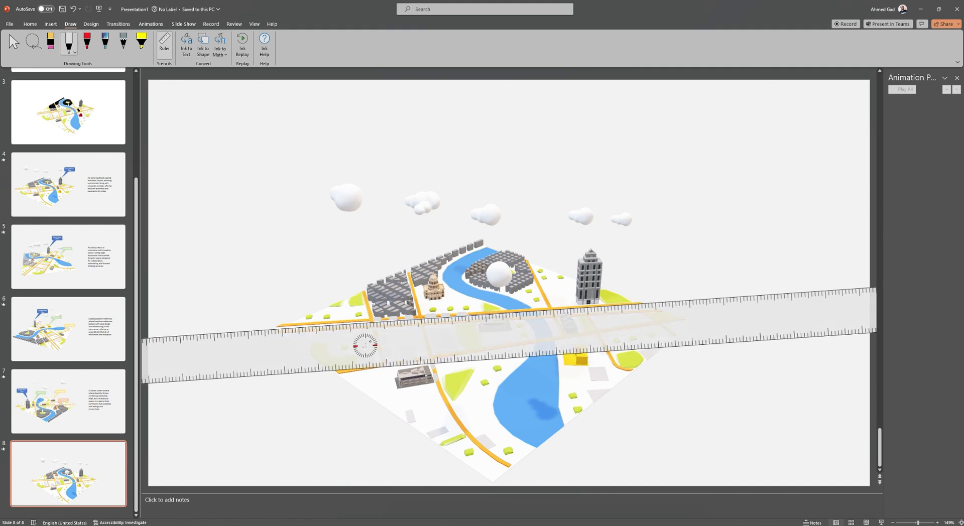
pyautogui.scroll(1, 365, 346)
pyautogui.scroll(-1, 365, 346)
pyautogui.click(165, 46)
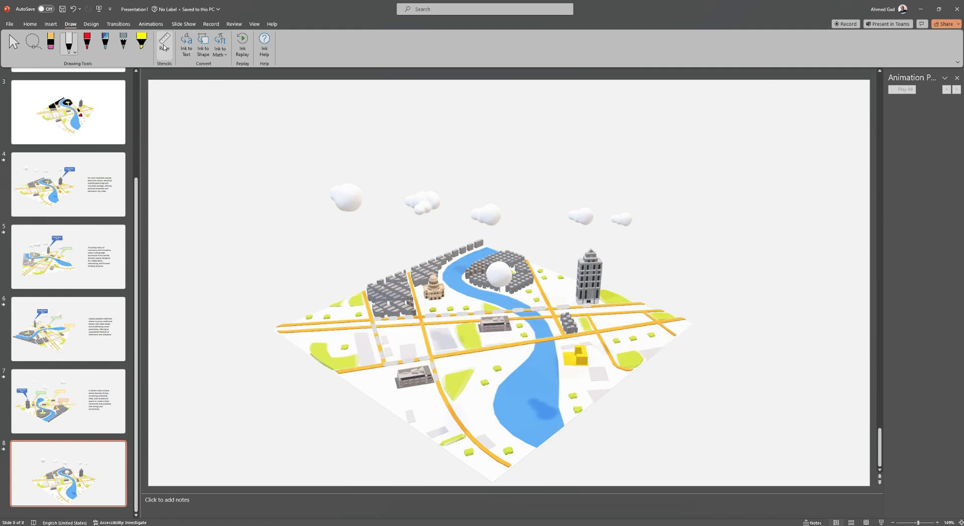
# Step: Replay the drawn ink, and group all the pen dashes on the streets into one object
pyautogui.click(245, 53)
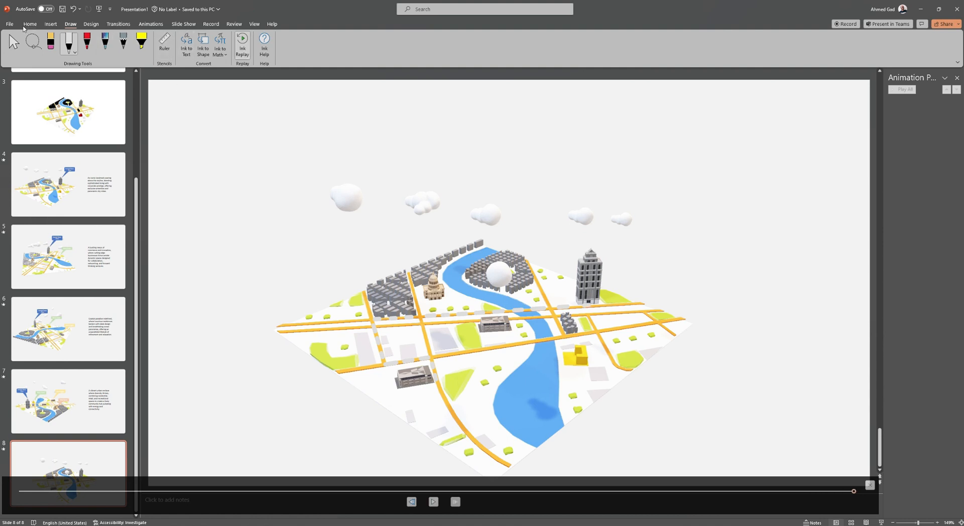
pyautogui.click(141, 24)
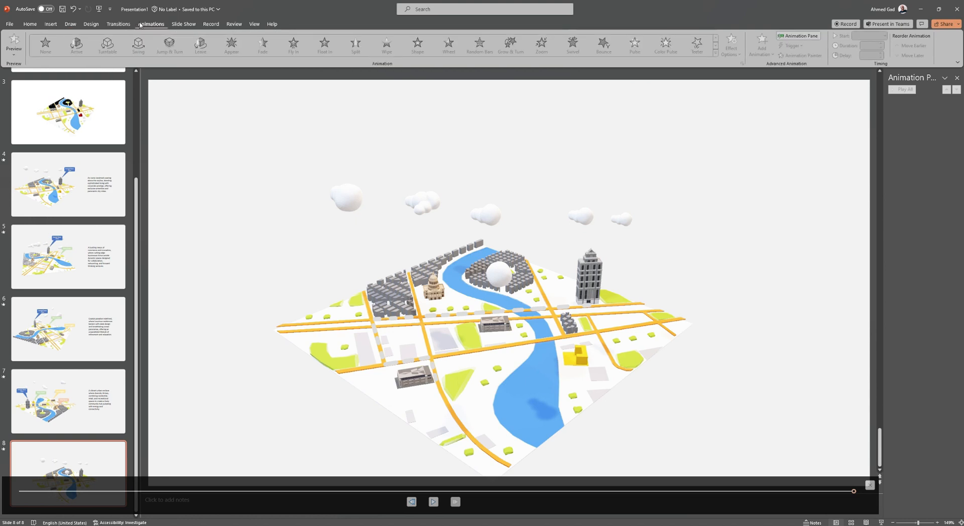
pyautogui.moveTo(242, 251); pyautogui.dragTo(682, 444)
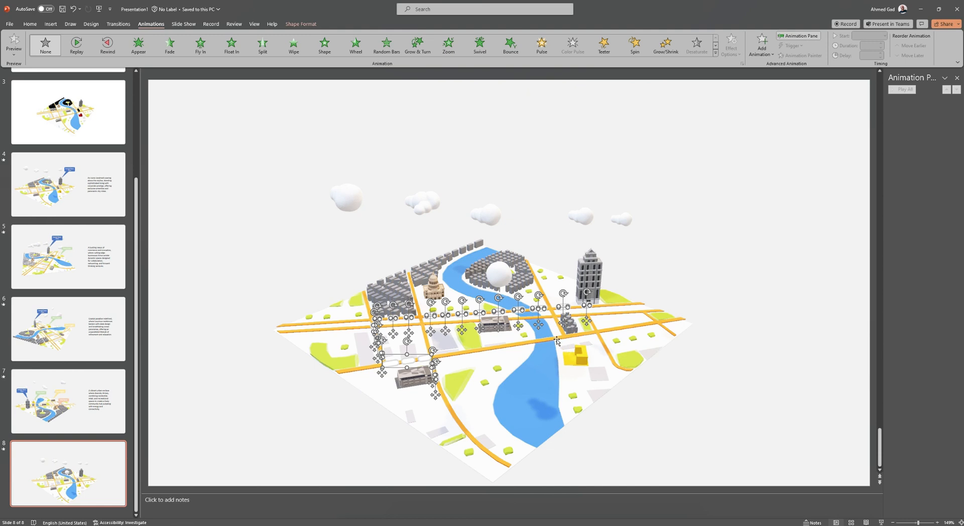
pyautogui.rightClick(408, 362)
pyautogui.moveTo(431, 272)
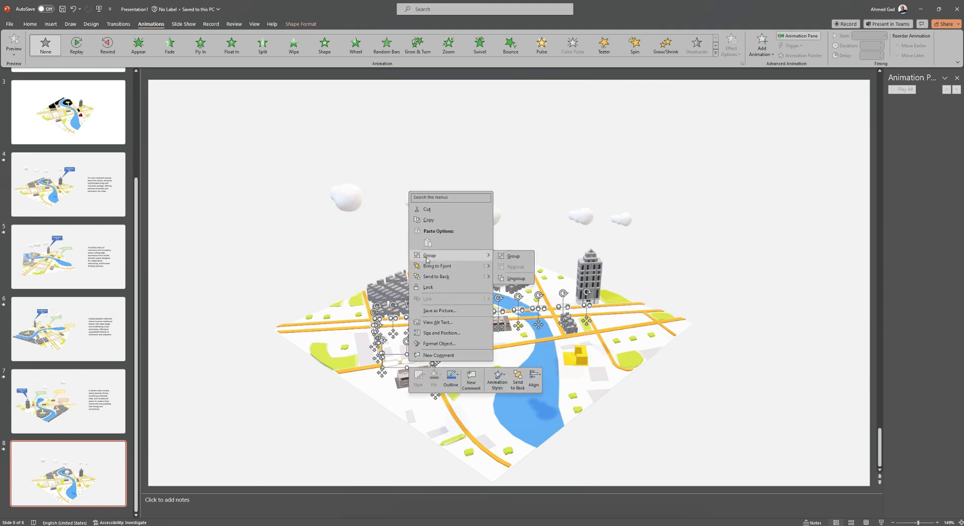
pyautogui.click(505, 257)
pyautogui.hotkey('ctrl', 'g')
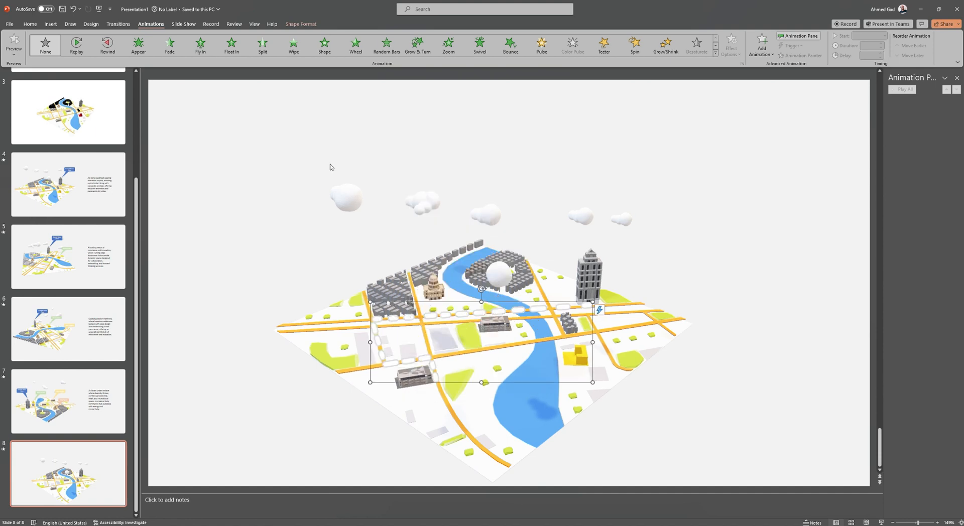
# Step: Animate the grouped pen dashes with the Replay effect, trying Appear in between
pyautogui.click(76, 48)
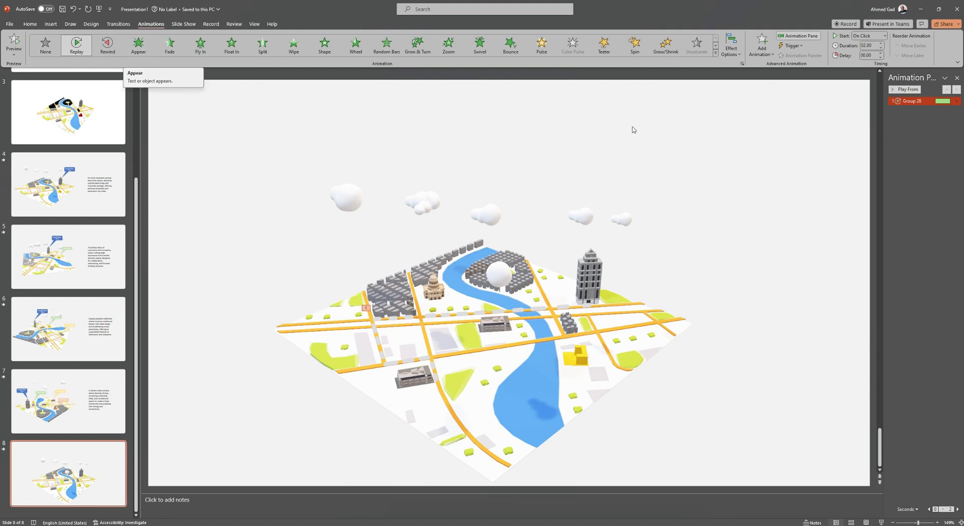
pyautogui.click(938, 199)
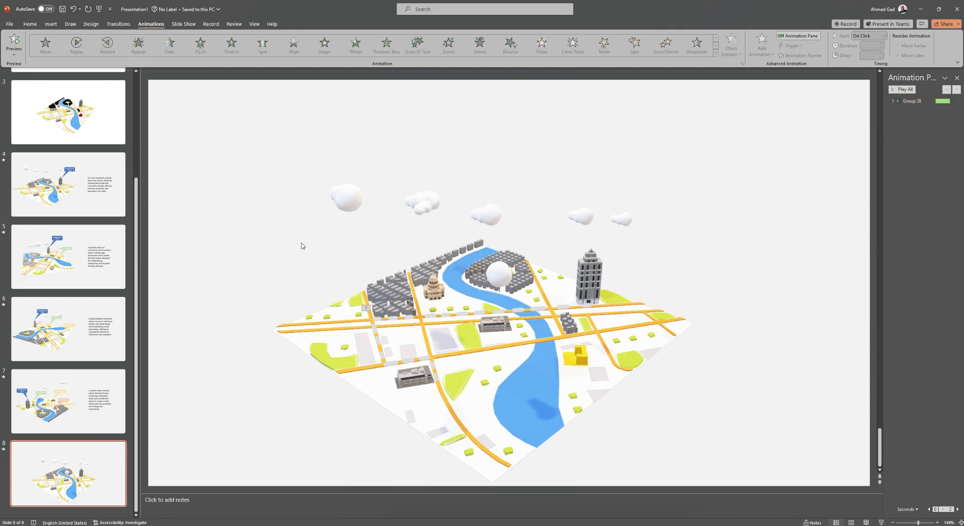
pyautogui.click(428, 361)
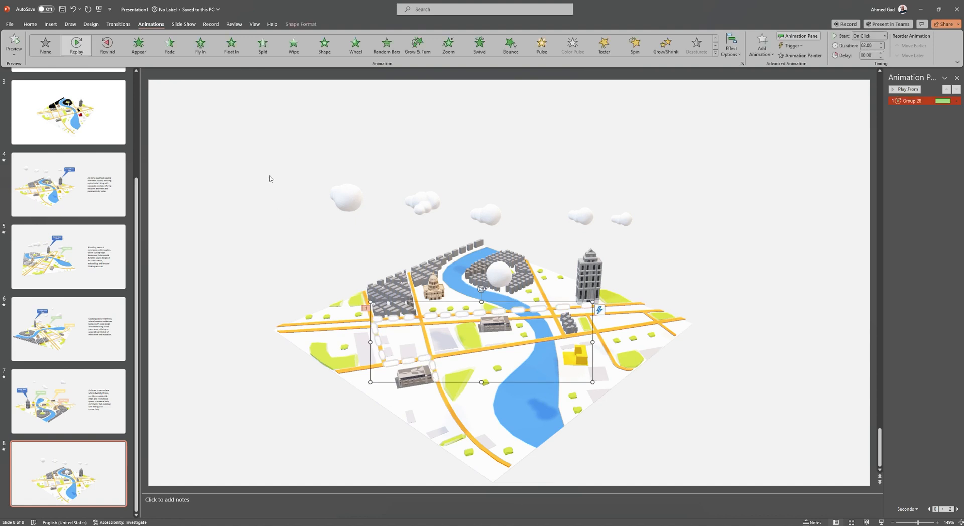
pyautogui.click(141, 50)
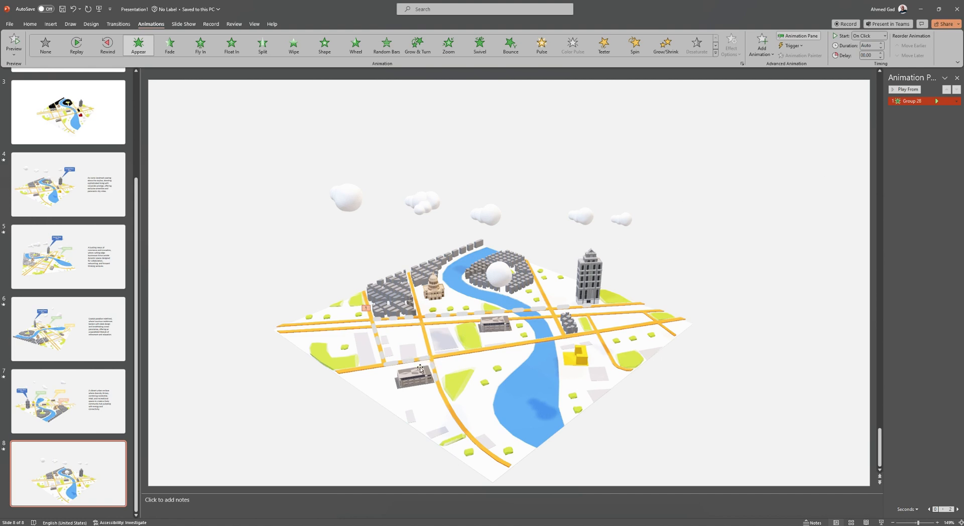
pyautogui.click(434, 373)
pyautogui.click(434, 377)
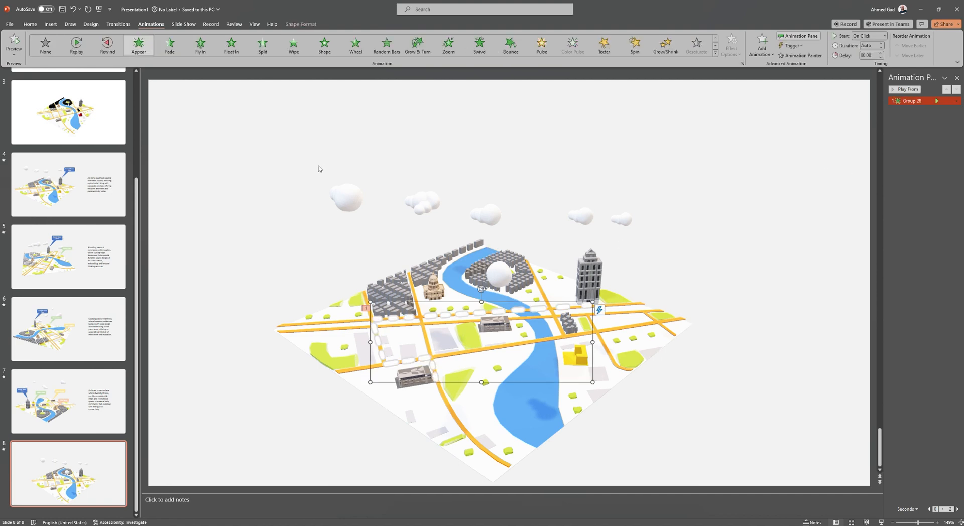
pyautogui.click(87, 40)
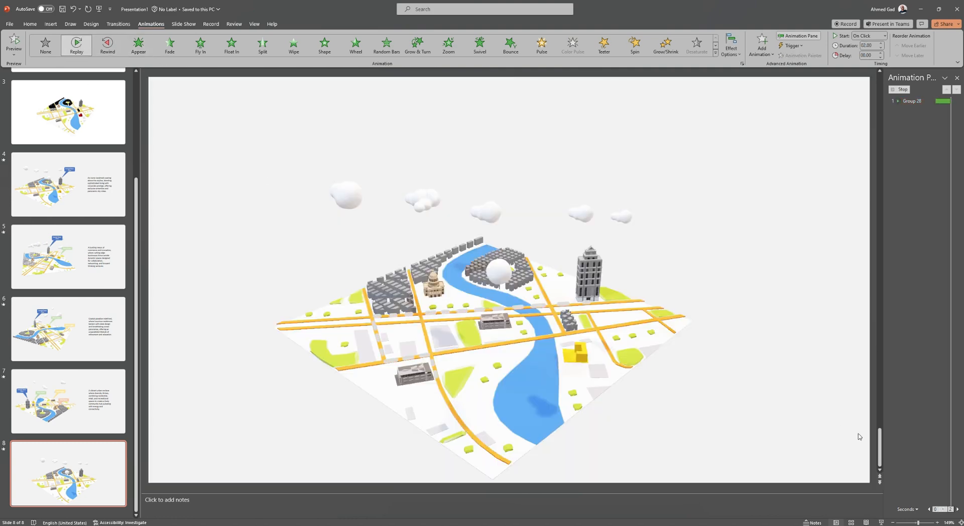
# Step: Preview slide 8 as a slide show and return to editing
pyautogui.hotkey('shift', 'F5')
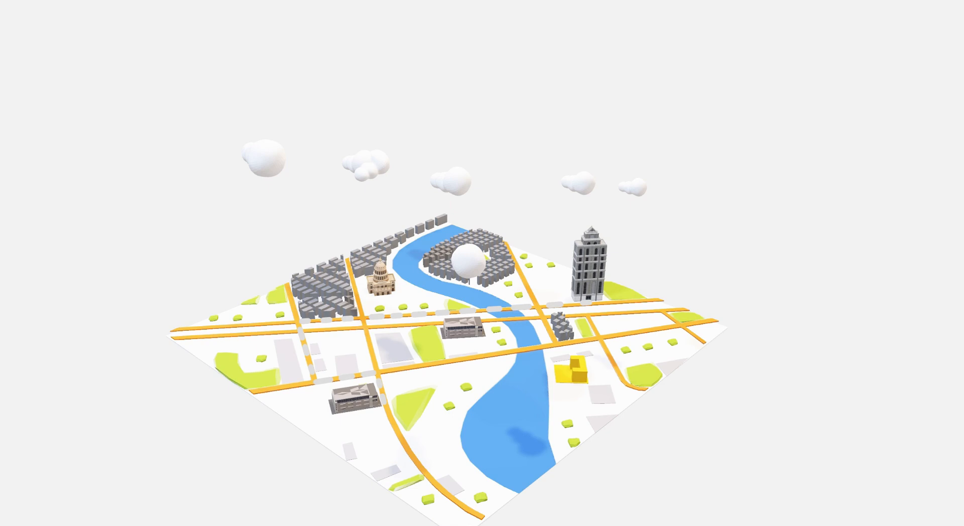
pyautogui.press('Escape')
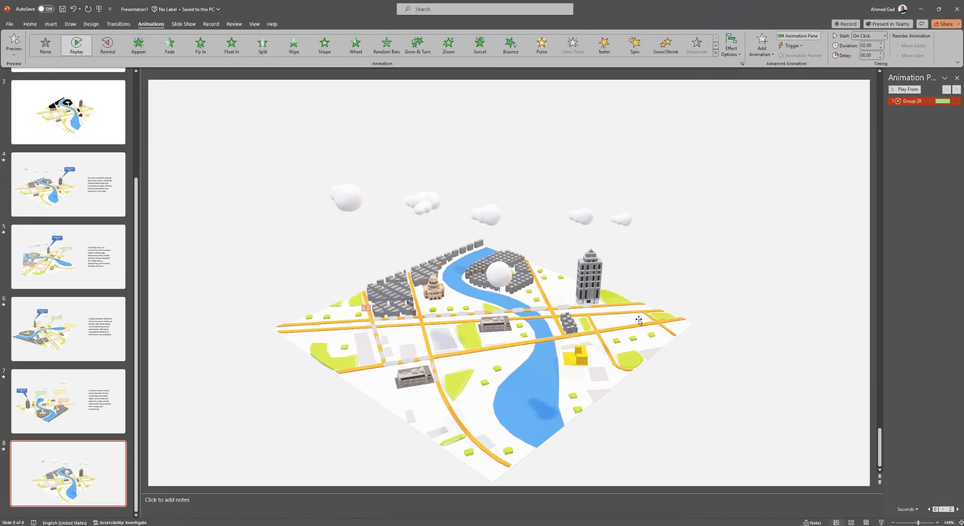
# Step: Apply the first outer shadow preset to the grouped pen dashes and deselect the group
pyautogui.click(433, 374)
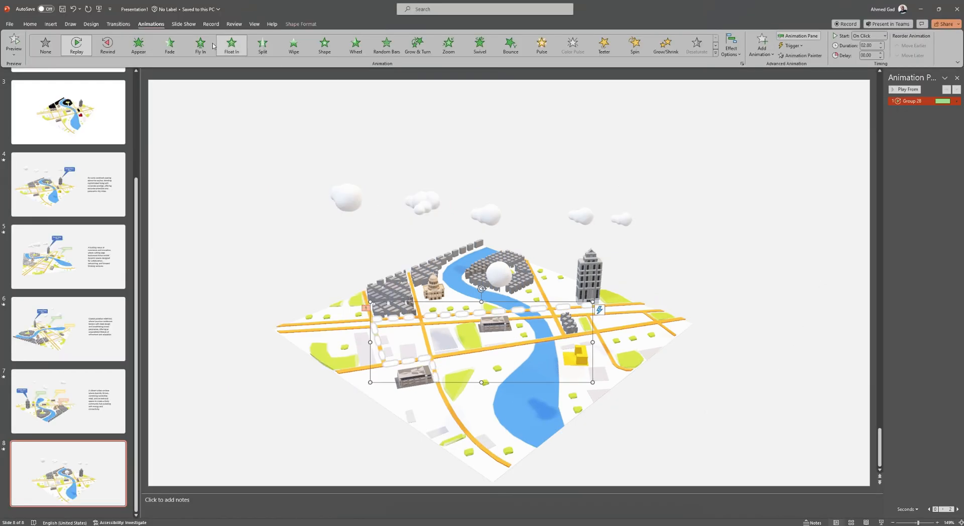
pyautogui.click(51, 25)
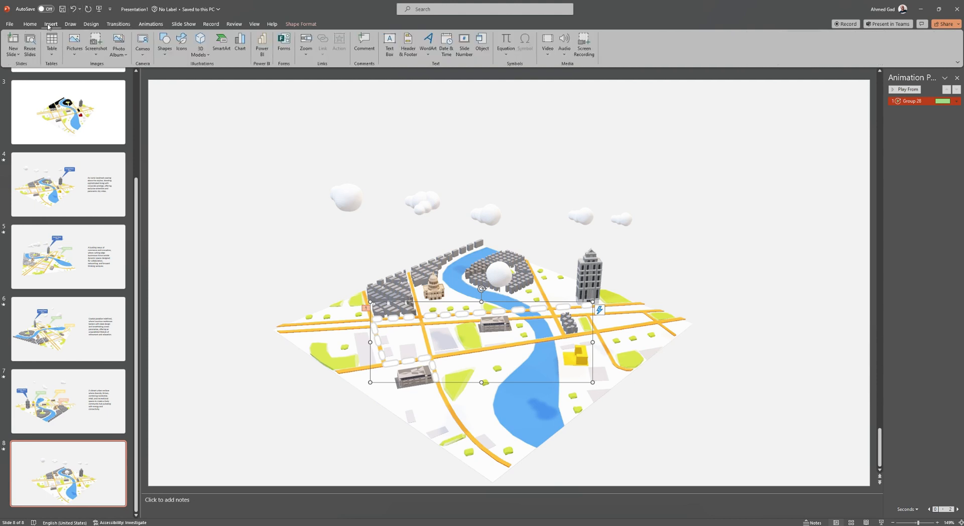
pyautogui.click(289, 24)
pyautogui.click(289, 56)
pyautogui.moveTo(302, 95)
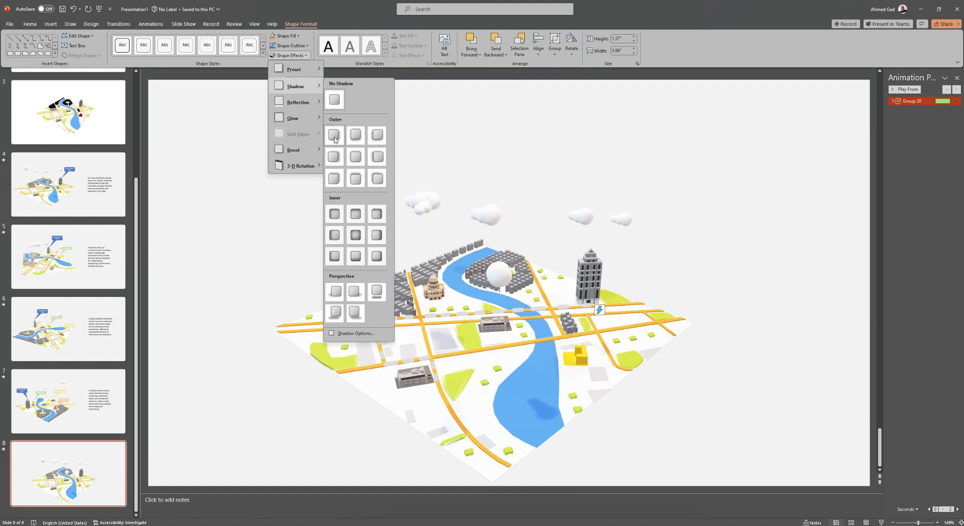
pyautogui.click(335, 140)
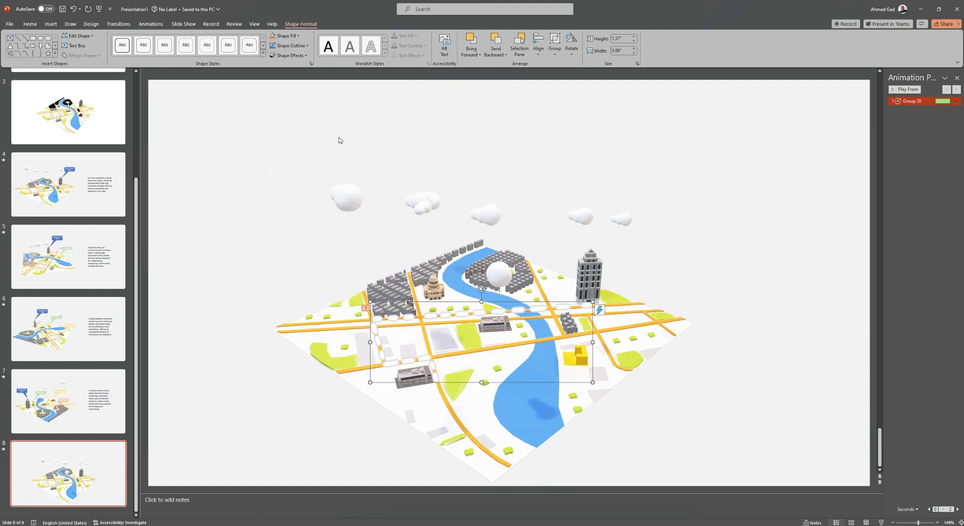
pyautogui.click(728, 206)
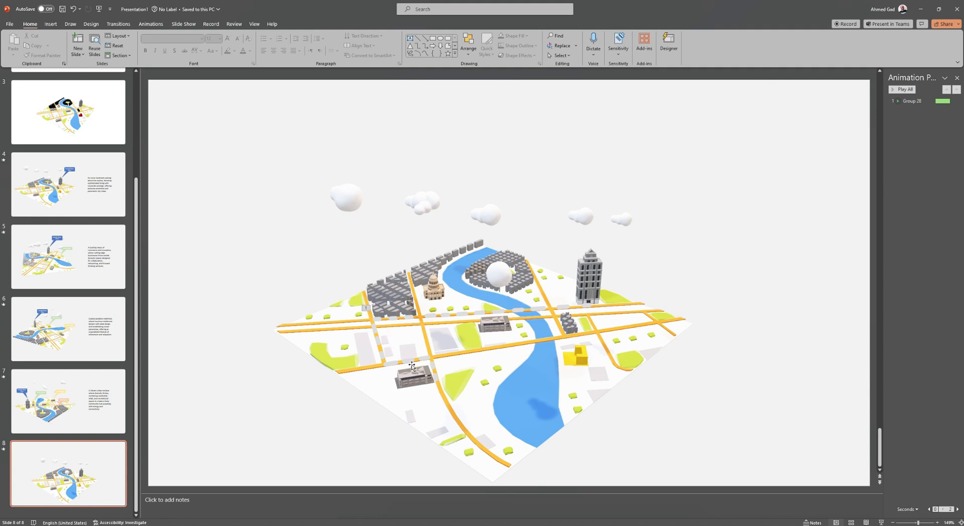
pyautogui.click(434, 370)
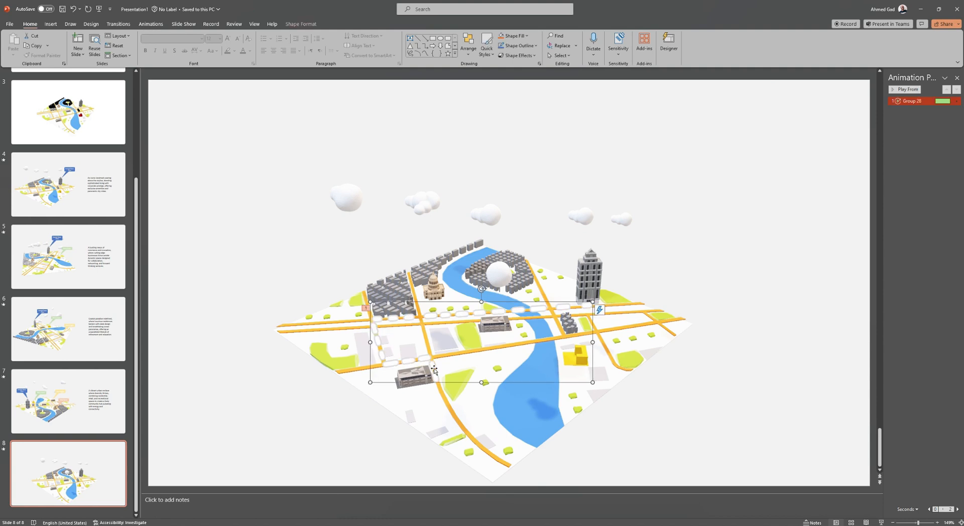
pyautogui.click(730, 231)
# Step: Play the slide show from slide 7 through slide 8 and return to editing
pyautogui.click(107, 395)
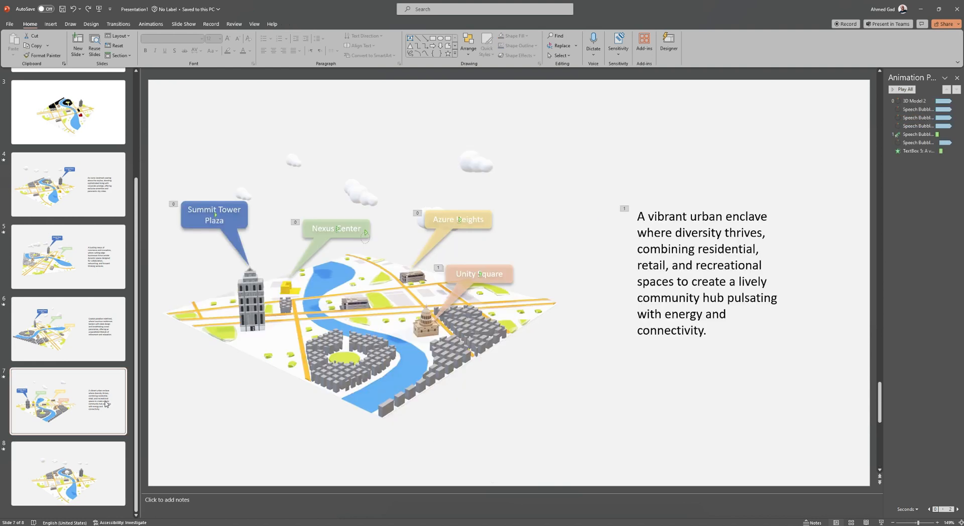
pyautogui.click(881, 523)
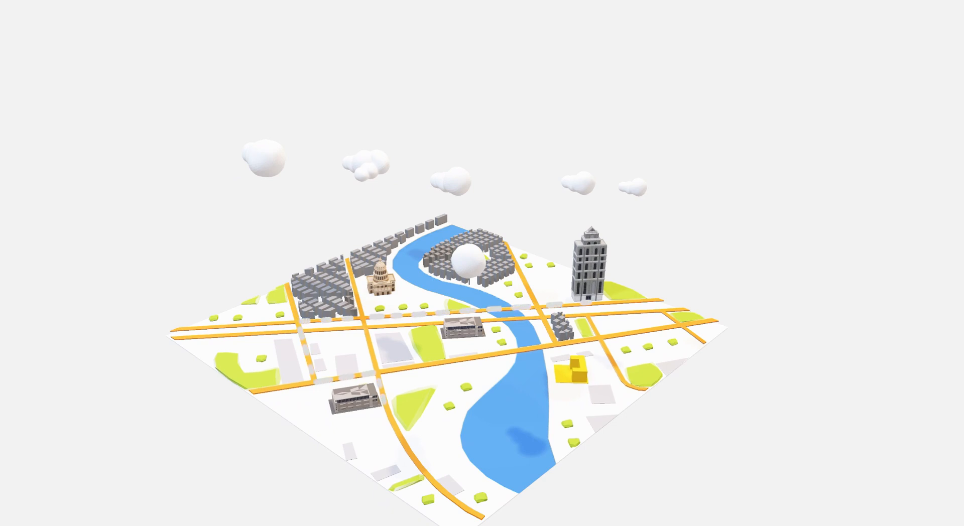
pyautogui.press('Escape')
# Step: Open the options of the grouped pen dashes' Replay animation
pyautogui.click(912, 101)
pyautogui.click(958, 102)
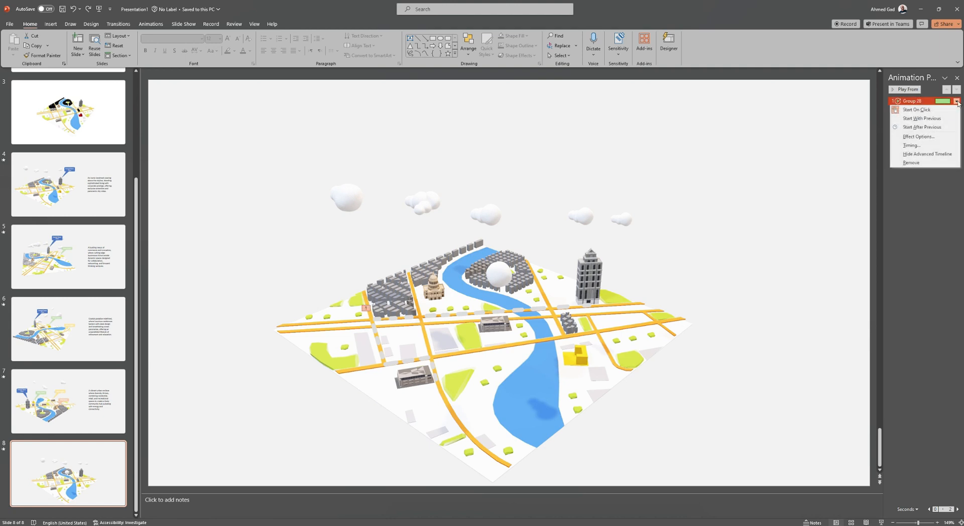